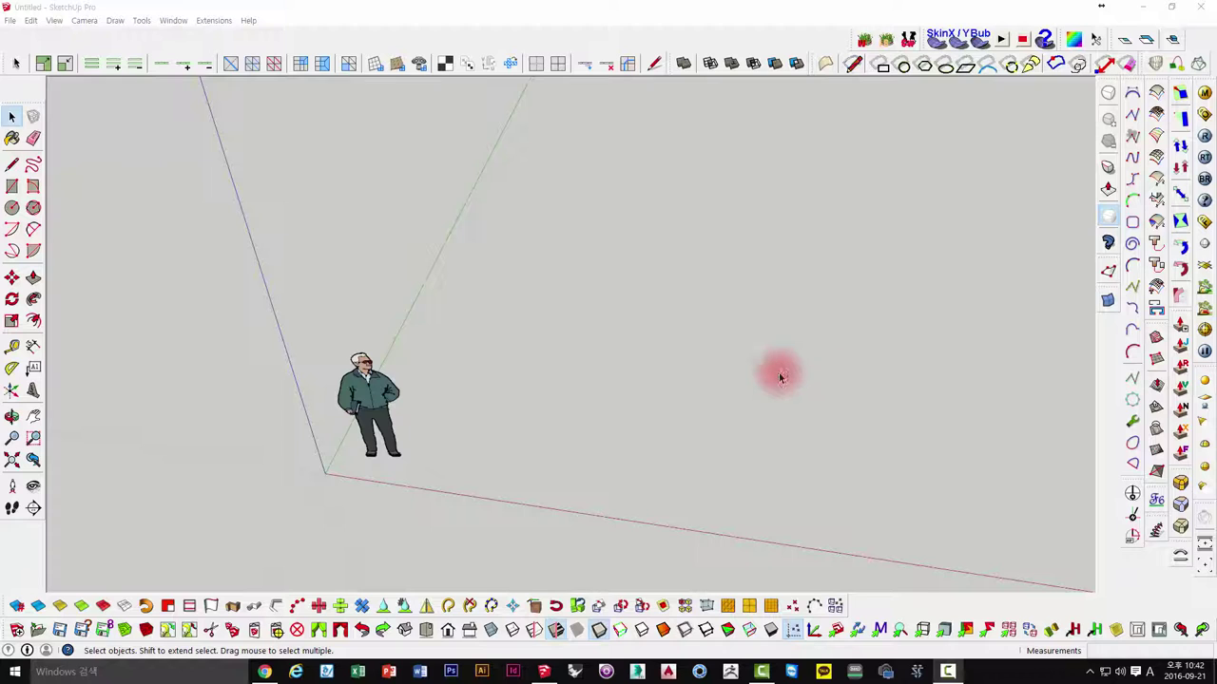
# - Move the floating 1001bit tools palette and narrow it into a compact multi-row block
pyautogui.moveTo(777, 371)
pyautogui.mouseDown(button='middle')
pyautogui.moveTo(876, 309)
pyautogui.moveTo(700, 298)
pyautogui.moveTo(467, 149)
pyautogui.mouseUp(button='middle')
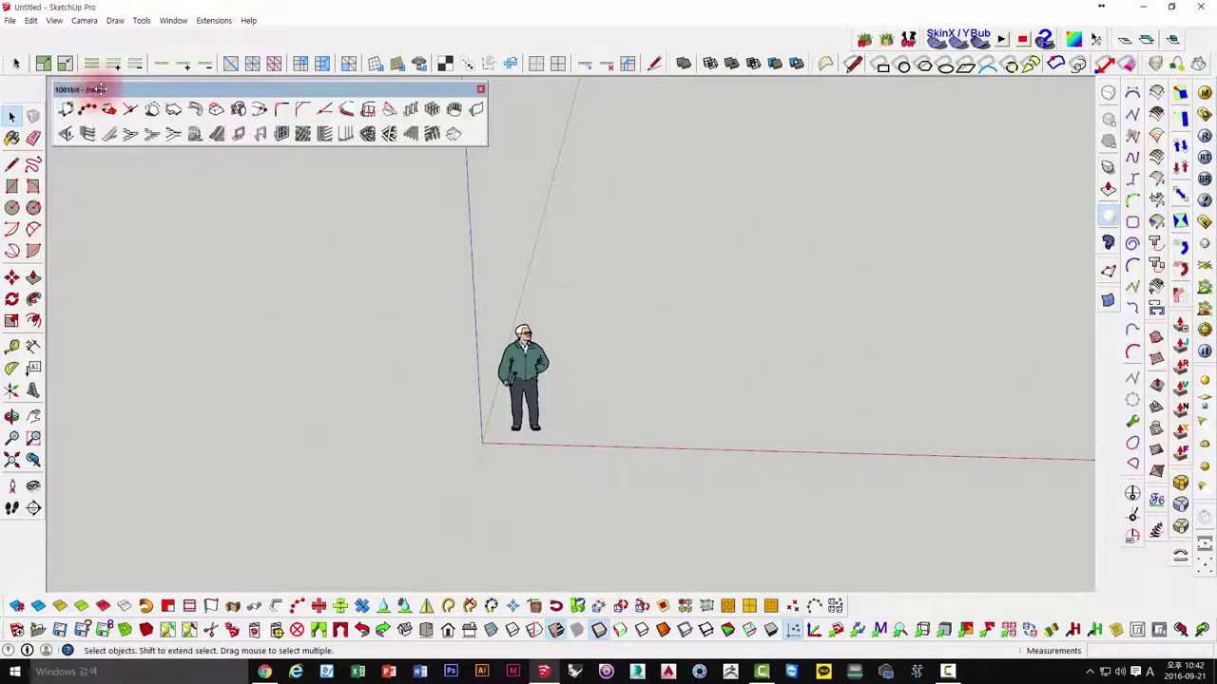
pyautogui.moveTo(86, 91); pyautogui.dragTo(100, 92)
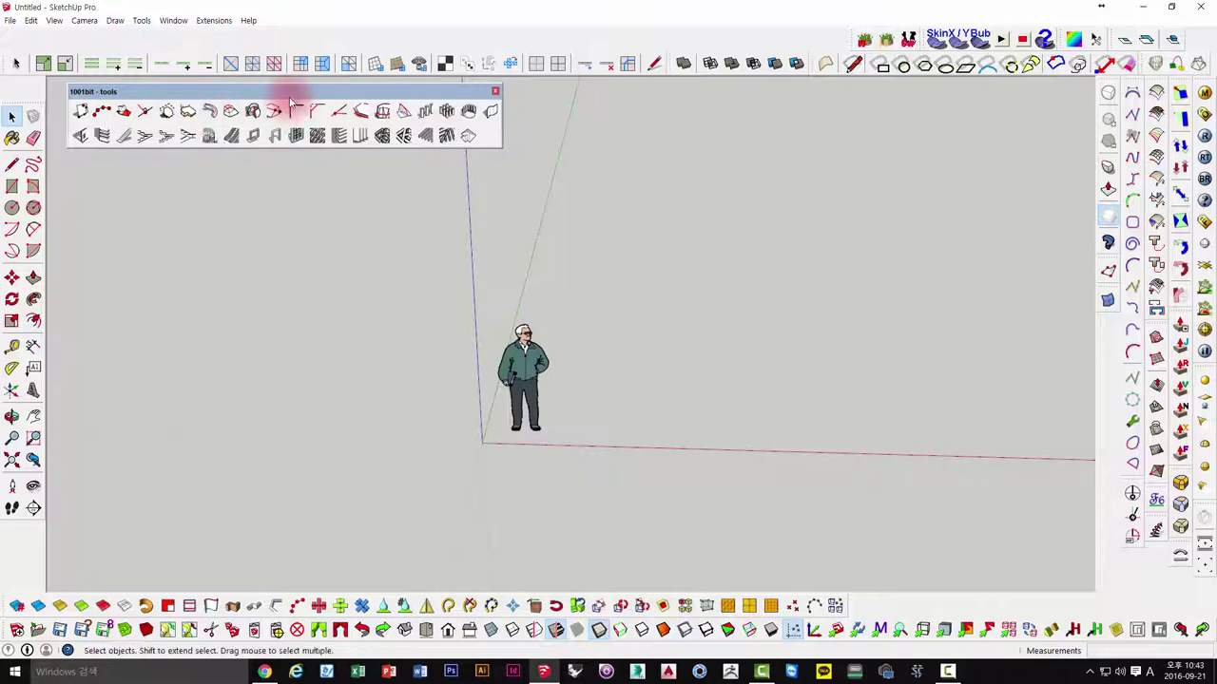
pyautogui.moveTo(293, 93); pyautogui.dragTo(315, 92)
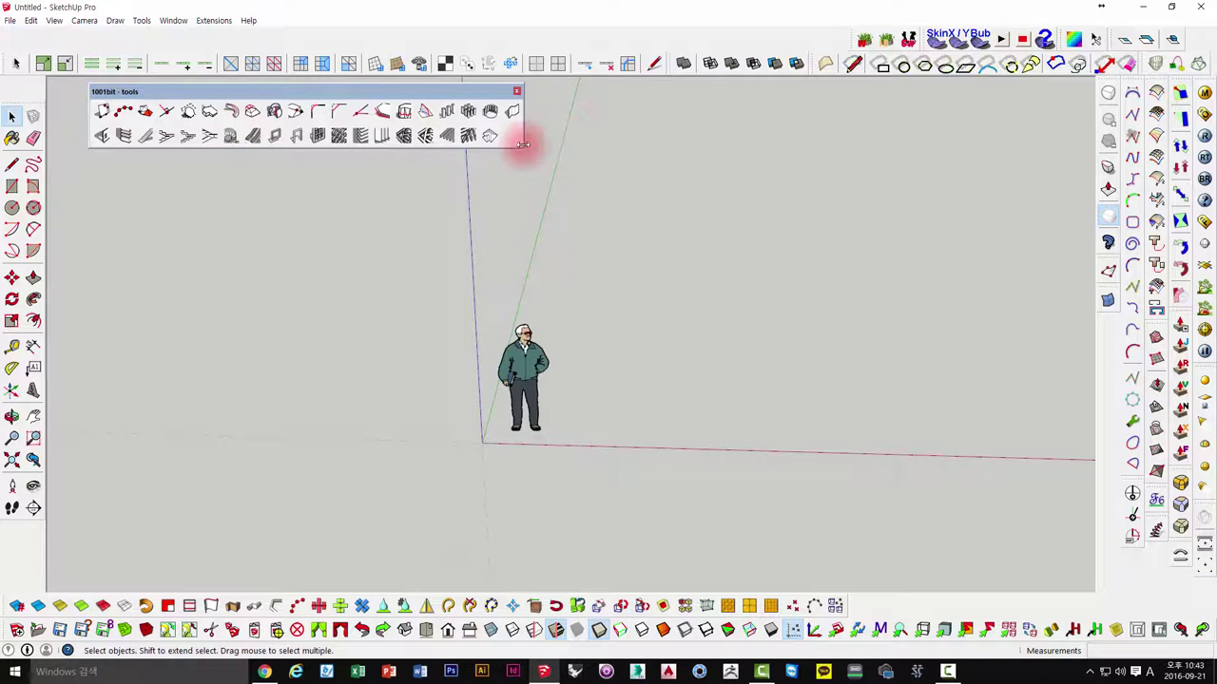
pyautogui.moveTo(521, 145)
pyautogui.mouseDown()
pyautogui.moveTo(228, 144)
pyautogui.moveTo(249, 145)
pyautogui.mouseUp()
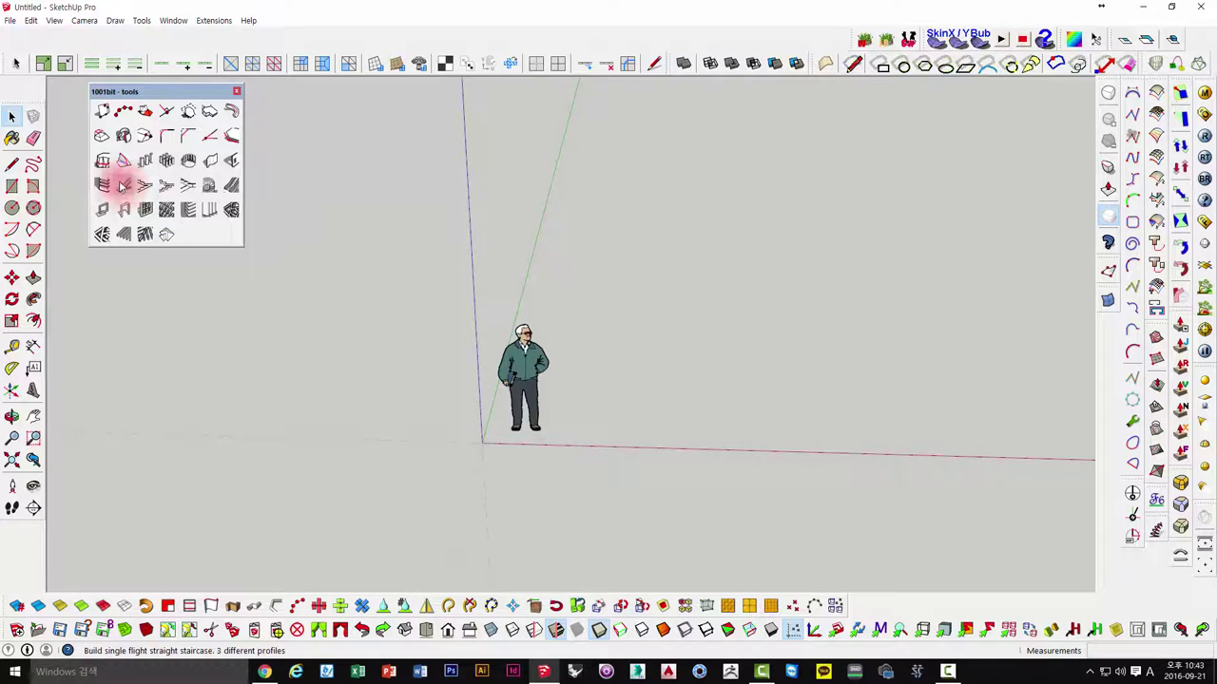
pyautogui.click(121, 185)
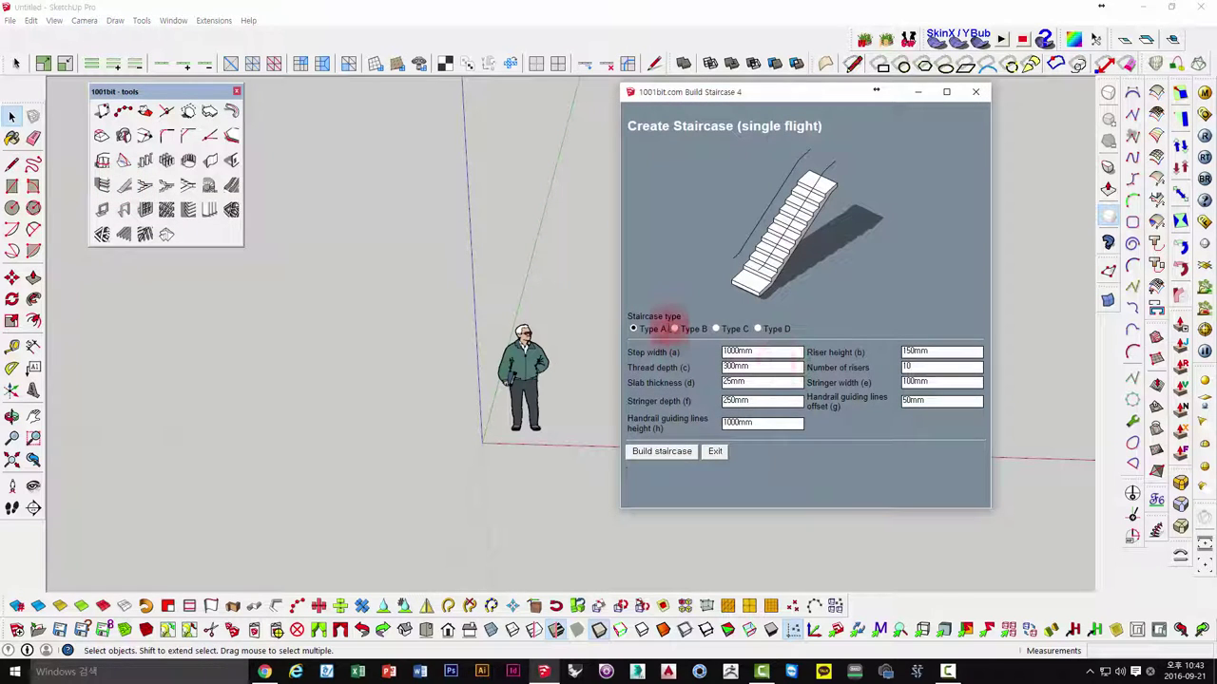
pyautogui.click(674, 329)
pyautogui.click(727, 329)
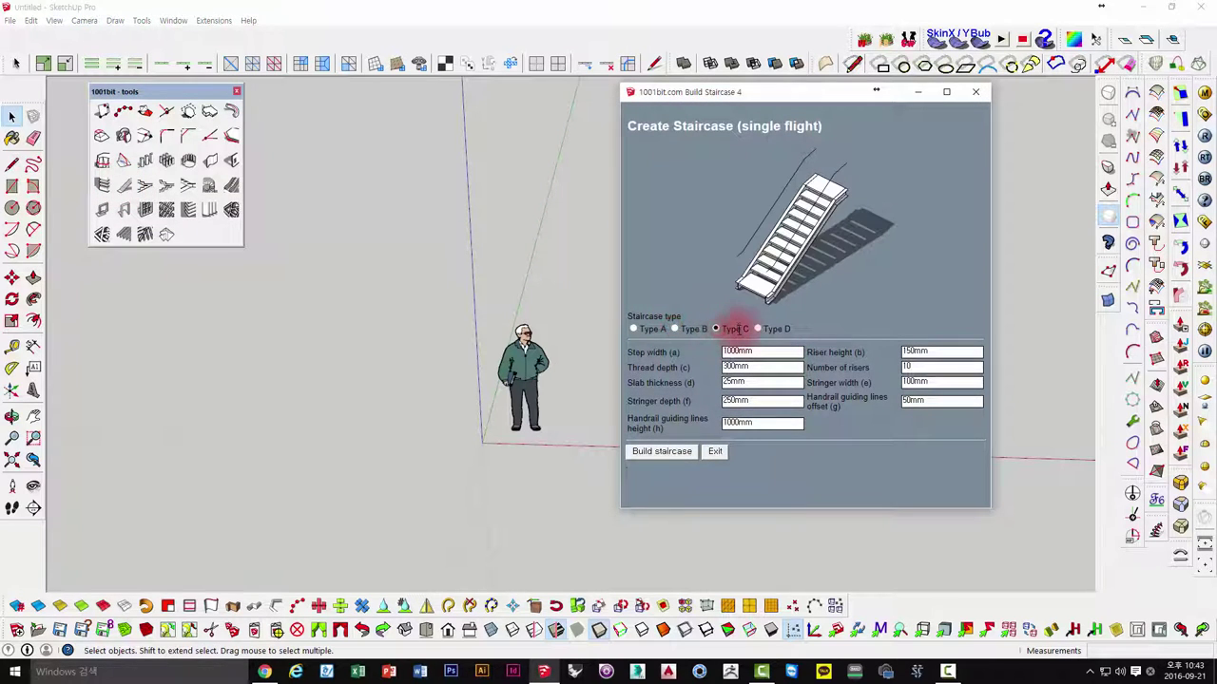
pyautogui.click(772, 329)
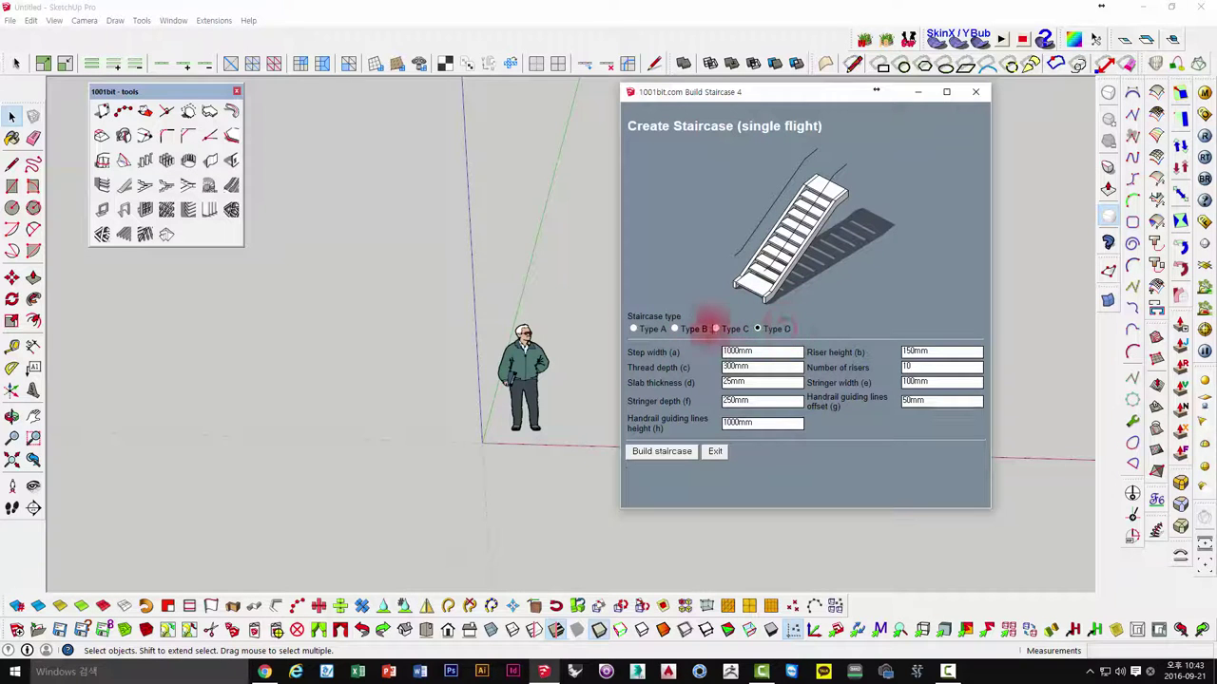
pyautogui.click(716, 329)
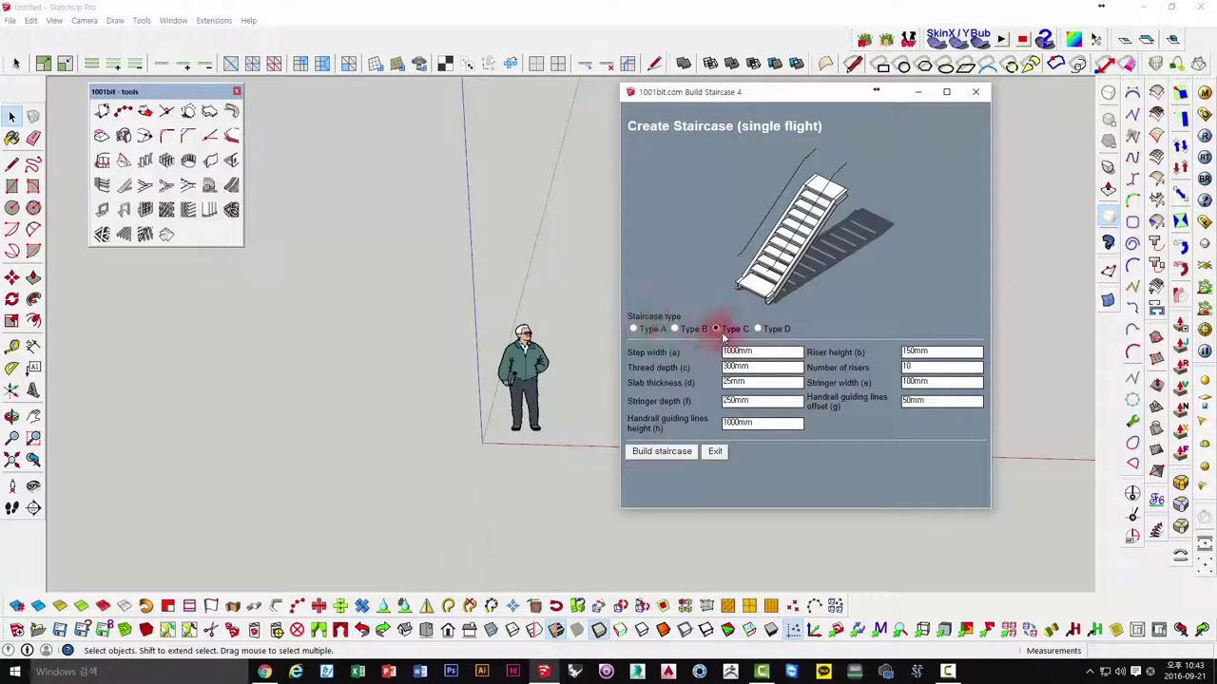
pyautogui.doubleClick(760, 352)
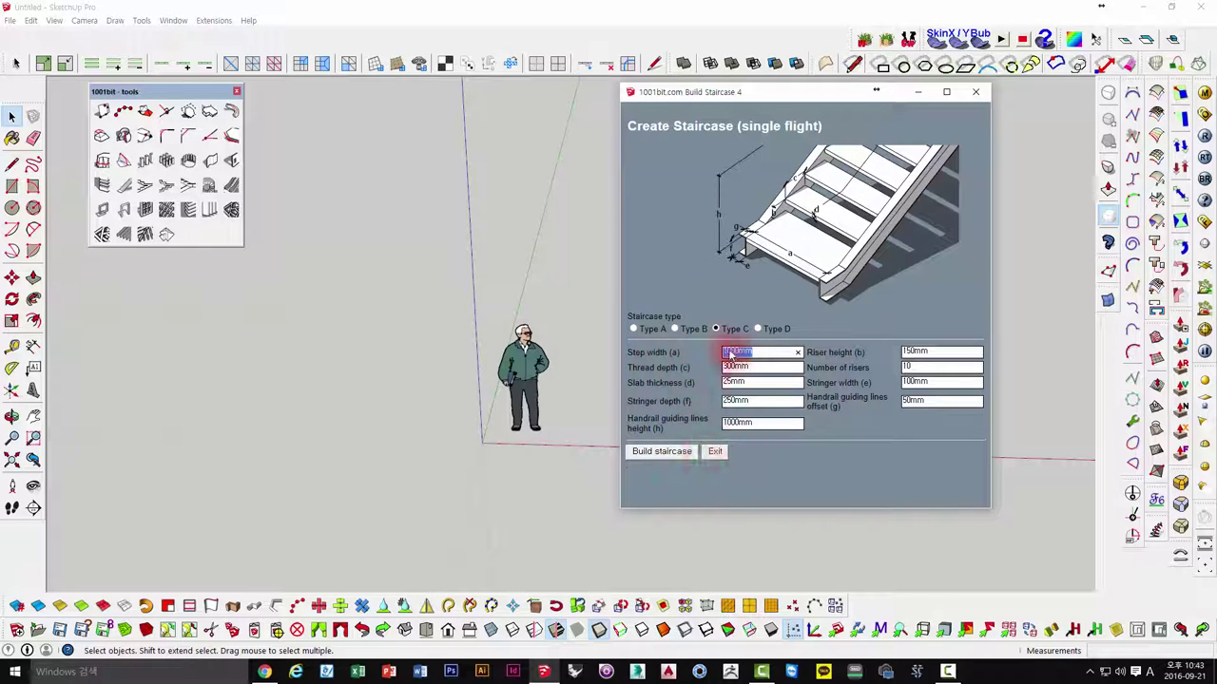
pyautogui.click(676, 452)
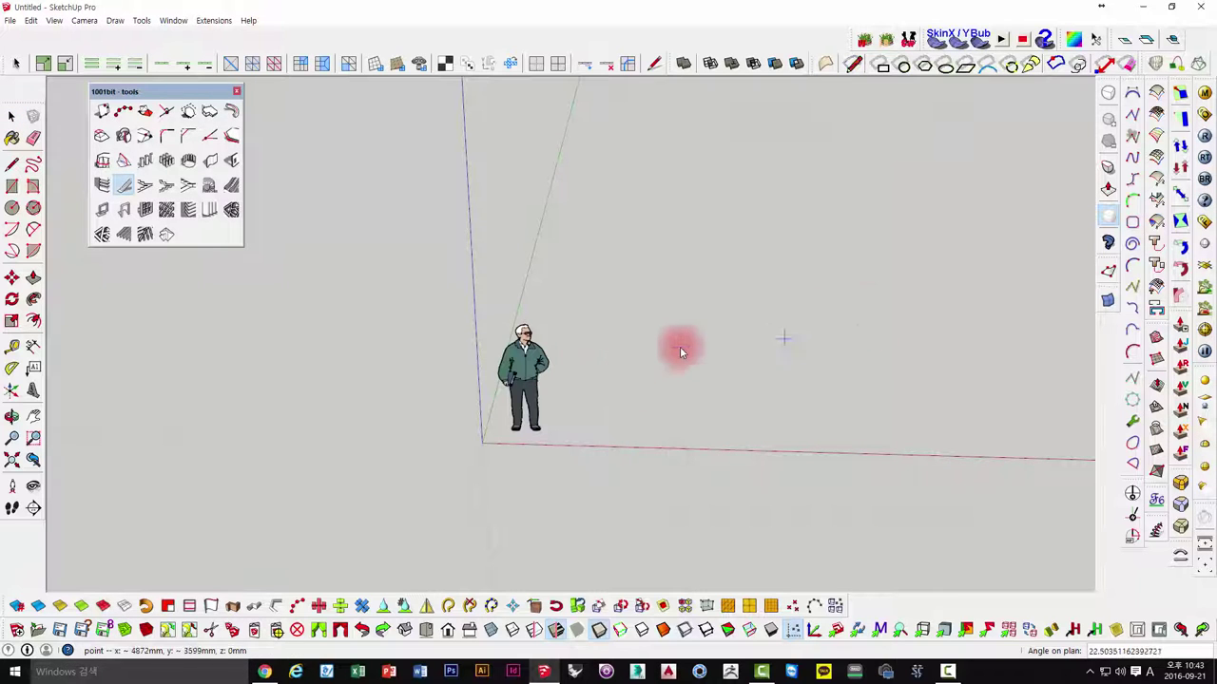
pyautogui.click(696, 378)
pyautogui.moveTo(809, 371)
pyautogui.mouseDown(button='middle')
pyautogui.moveTo(332, 318)
pyautogui.moveTo(390, 209)
pyautogui.moveTo(714, 237)
pyautogui.moveTo(735, 394)
pyautogui.mouseUp(button='middle')
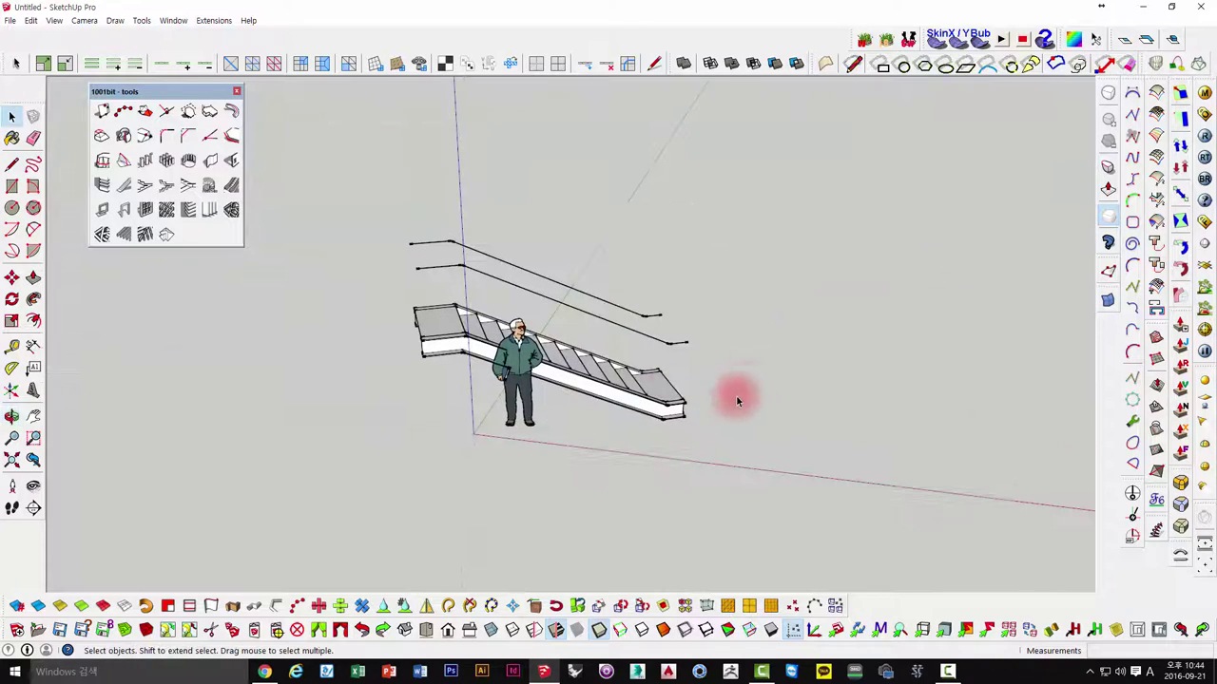
pyautogui.click(598, 270)
pyautogui.press('Delete')
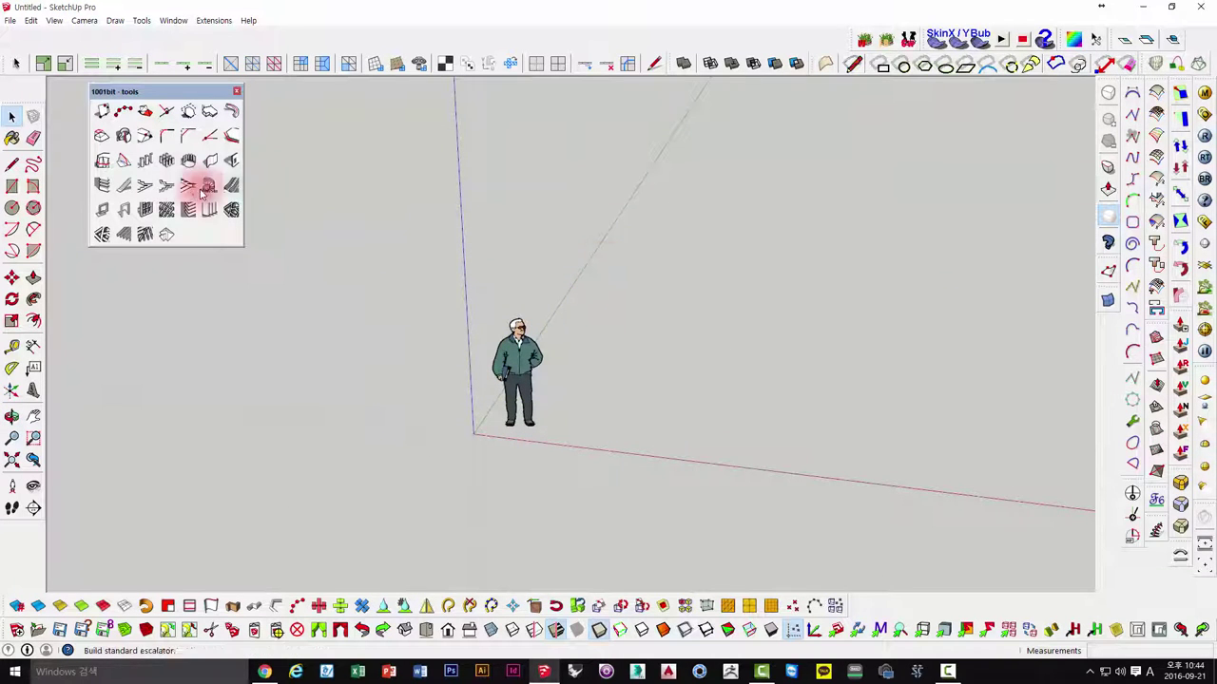
pyautogui.click(126, 183)
pyautogui.click(669, 453)
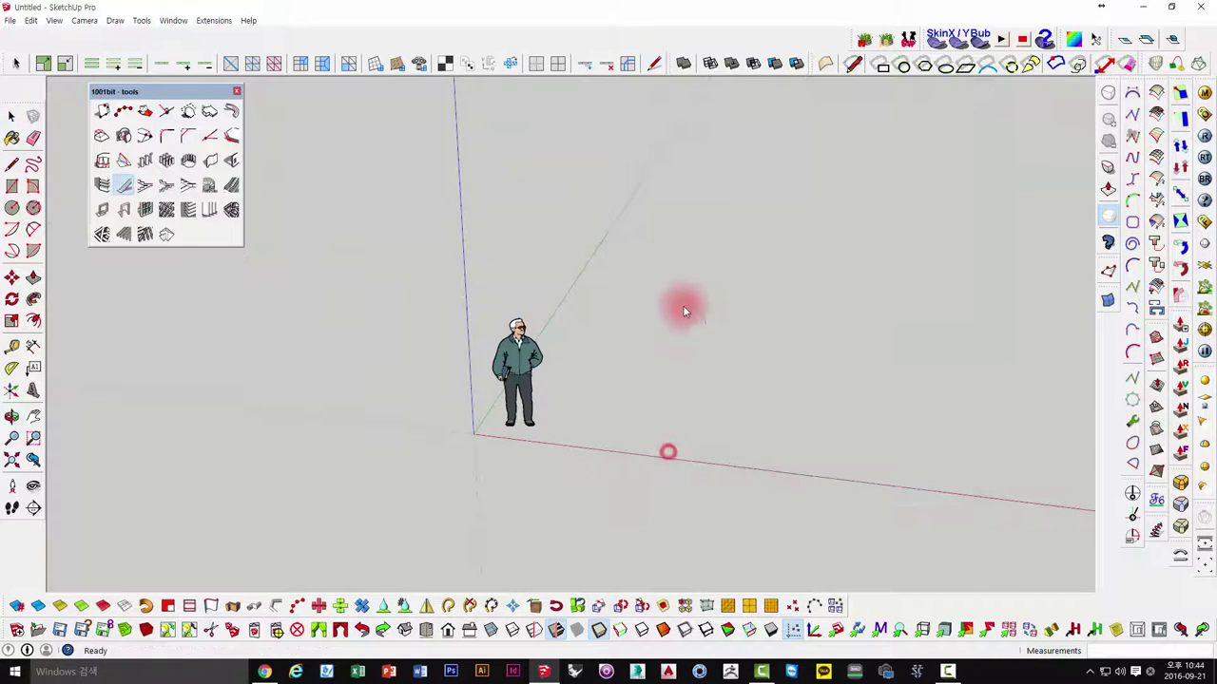
pyautogui.click(681, 303)
pyautogui.click(685, 339)
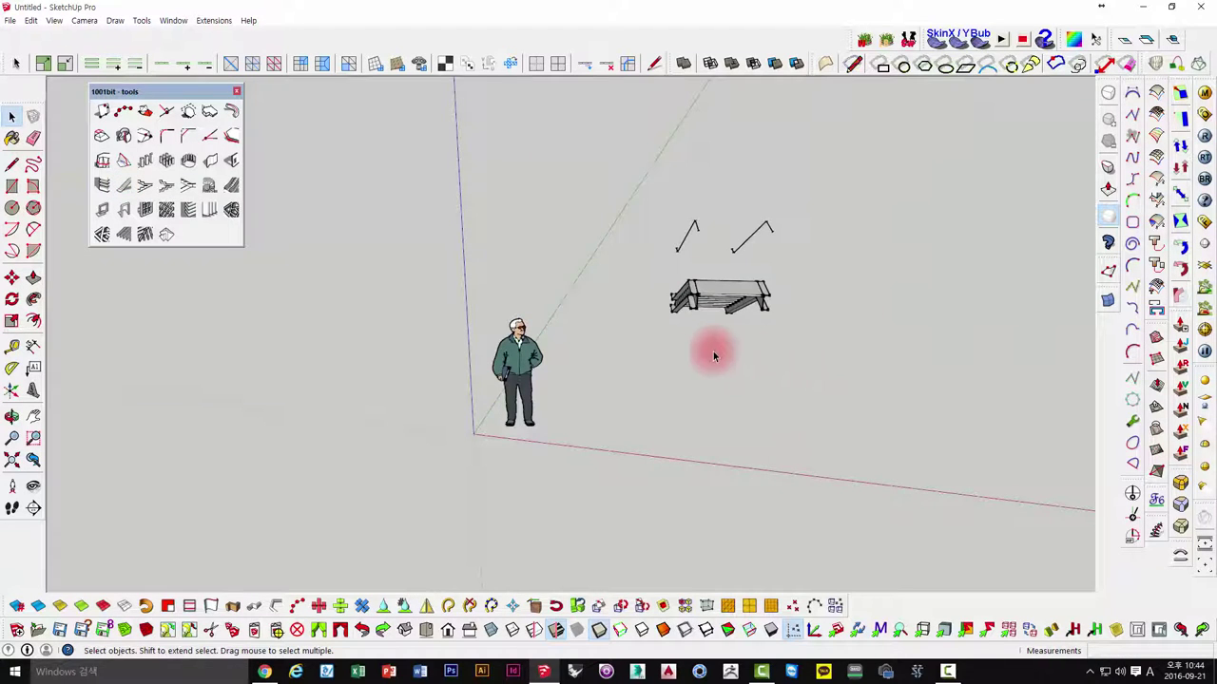
pyautogui.moveTo(713, 355)
pyautogui.mouseDown(button='middle')
pyautogui.moveTo(728, 244)
pyautogui.moveTo(719, 440)
pyautogui.moveTo(780, 307)
pyautogui.mouseUp(button='middle')
pyautogui.click(693, 233)
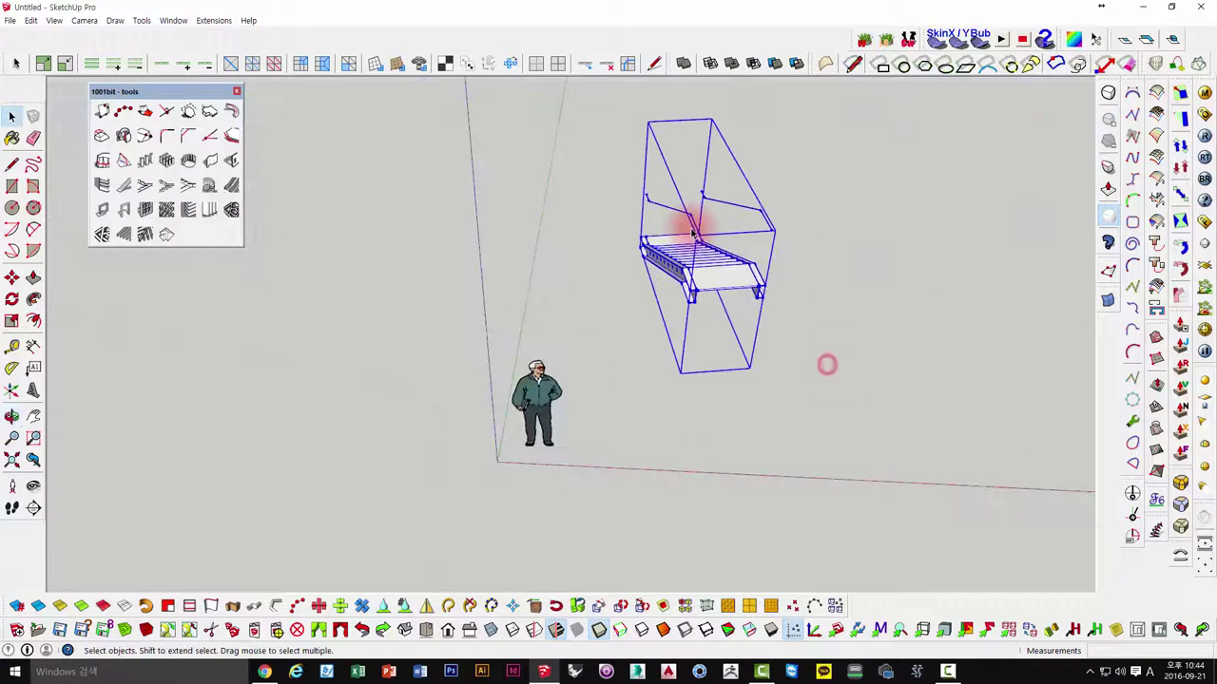
pyautogui.press('Delete')
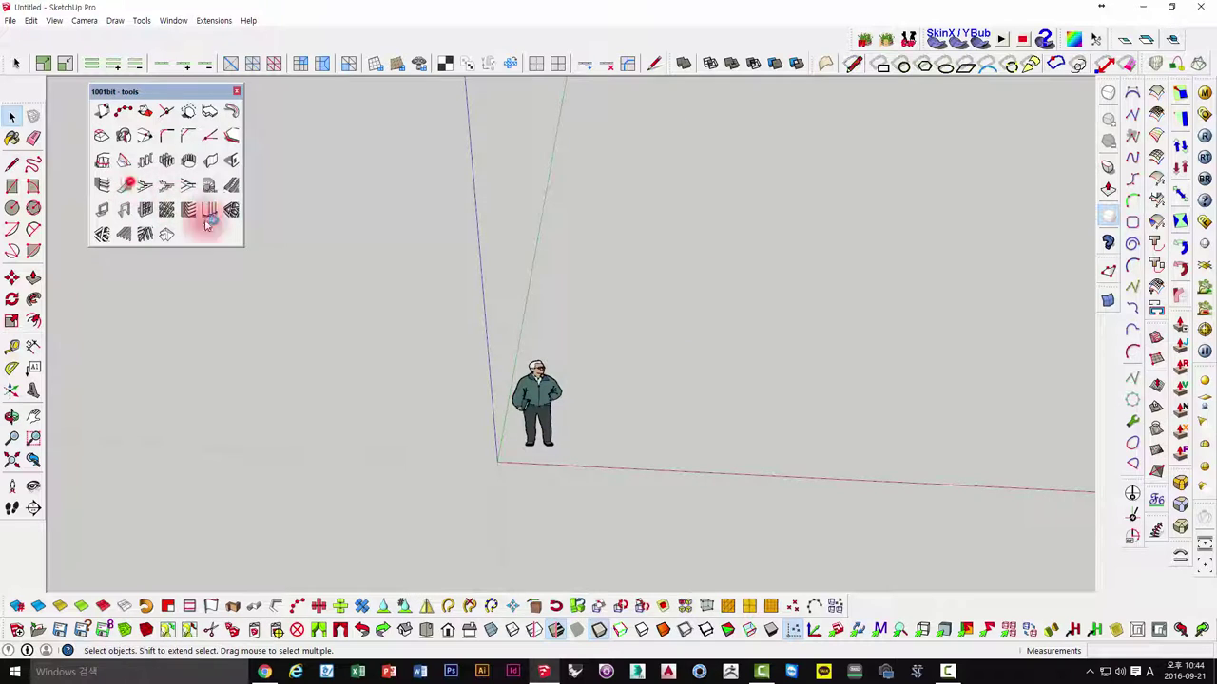
pyautogui.click(208, 213)
pyautogui.click(633, 329)
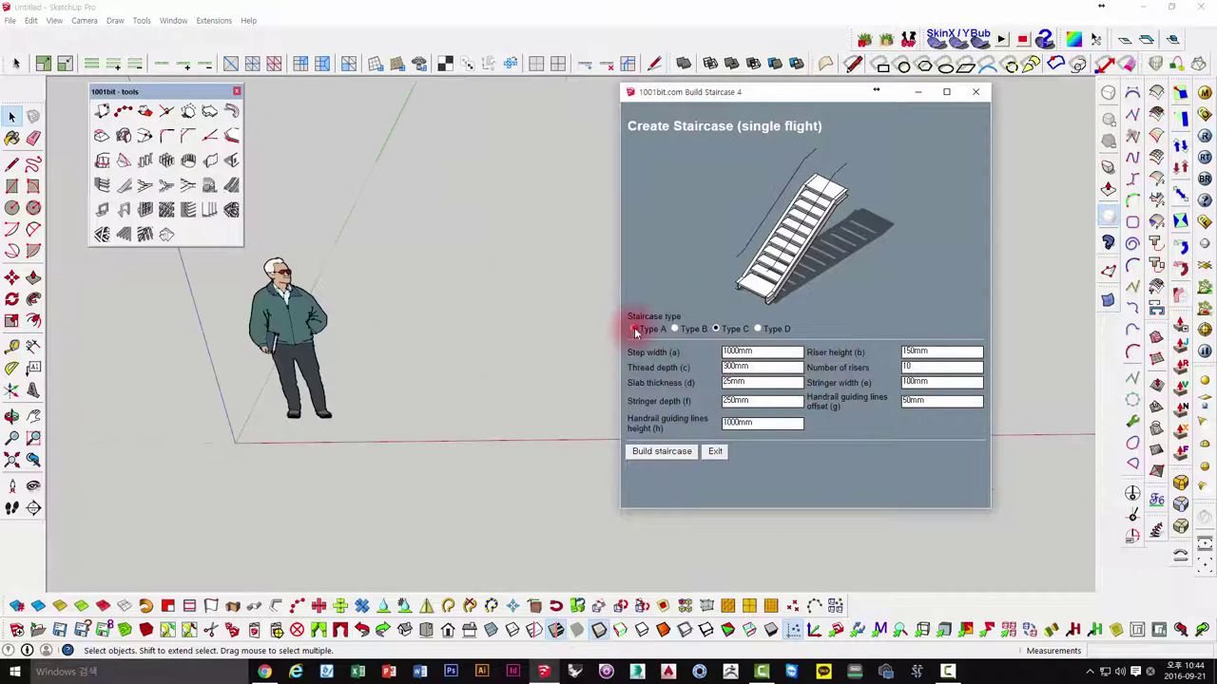
pyautogui.click(663, 452)
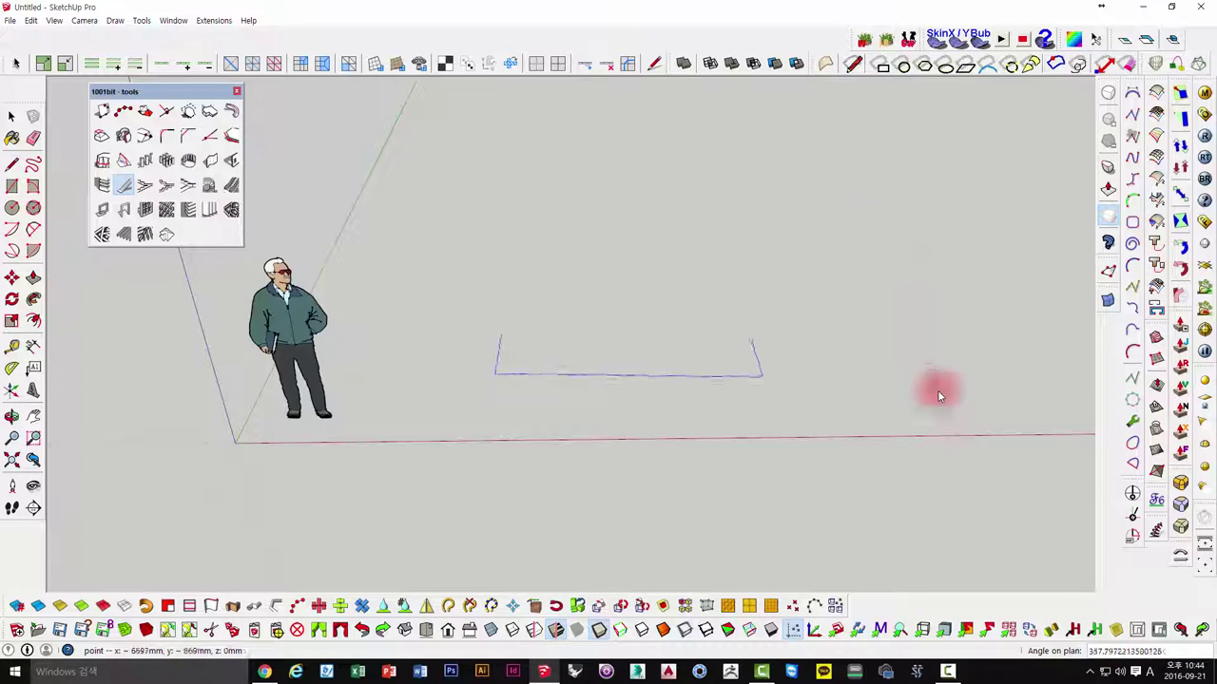
pyautogui.click(936, 436)
pyautogui.click(674, 152)
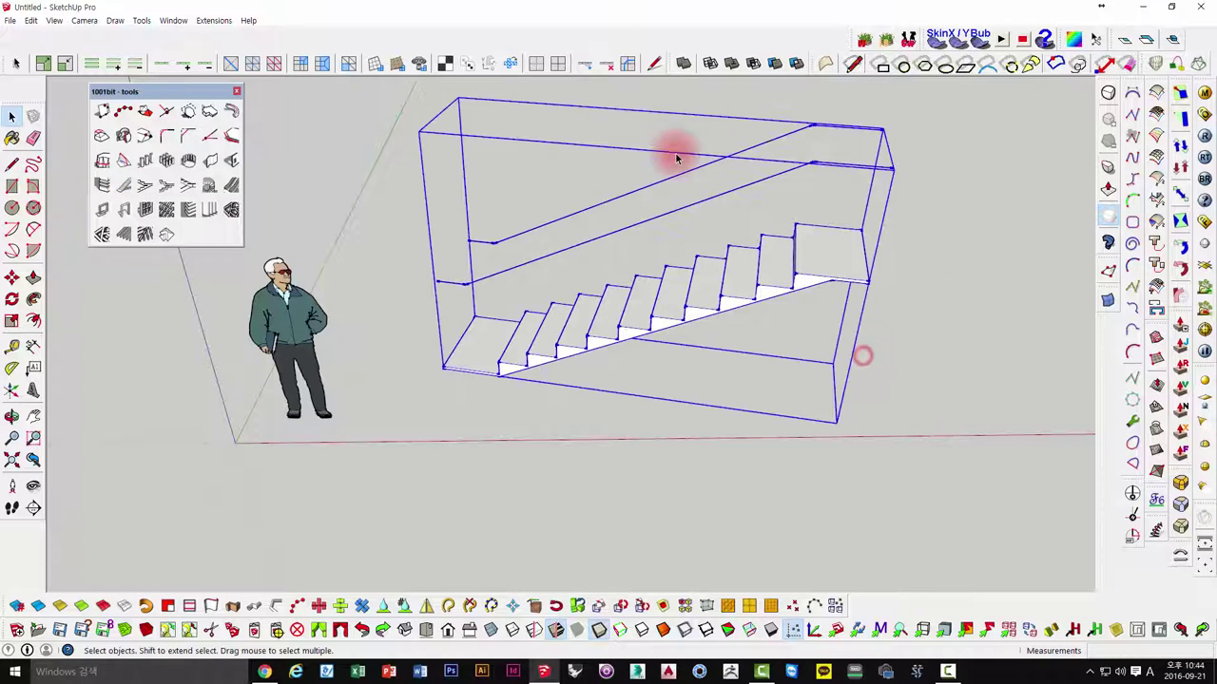
pyautogui.moveTo(773, 219); pyautogui.dragTo(589, 399, button='middle')
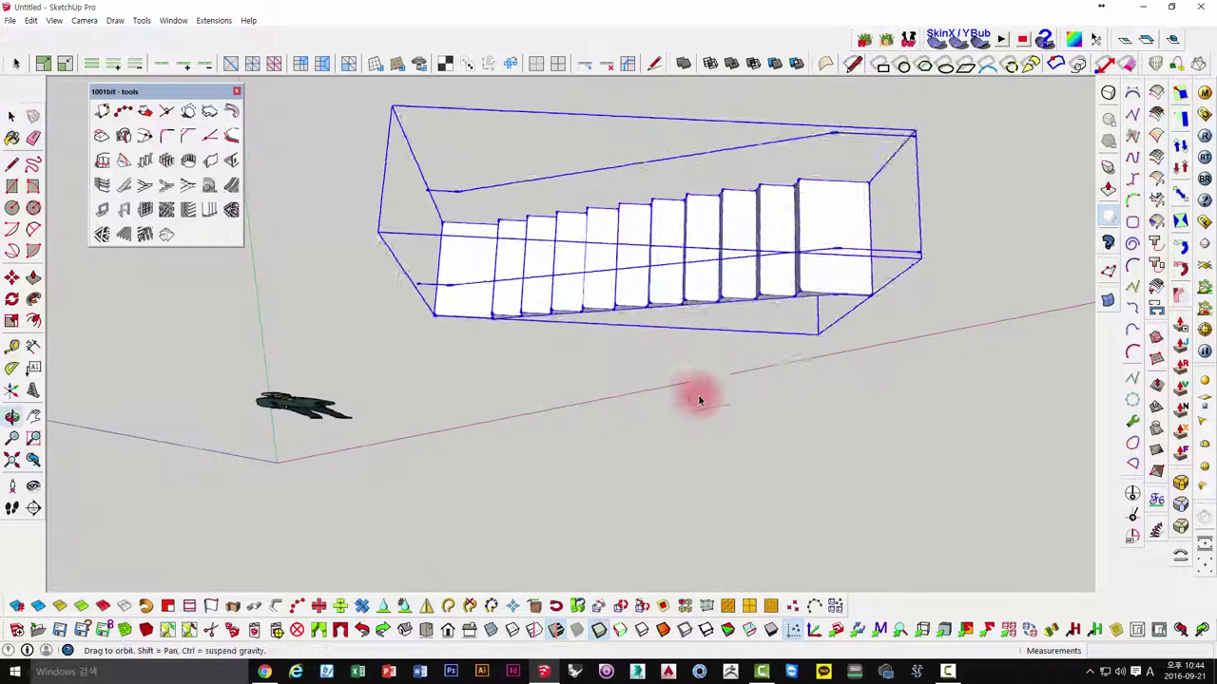
pyautogui.press('Delete')
pyautogui.click(11, 165)
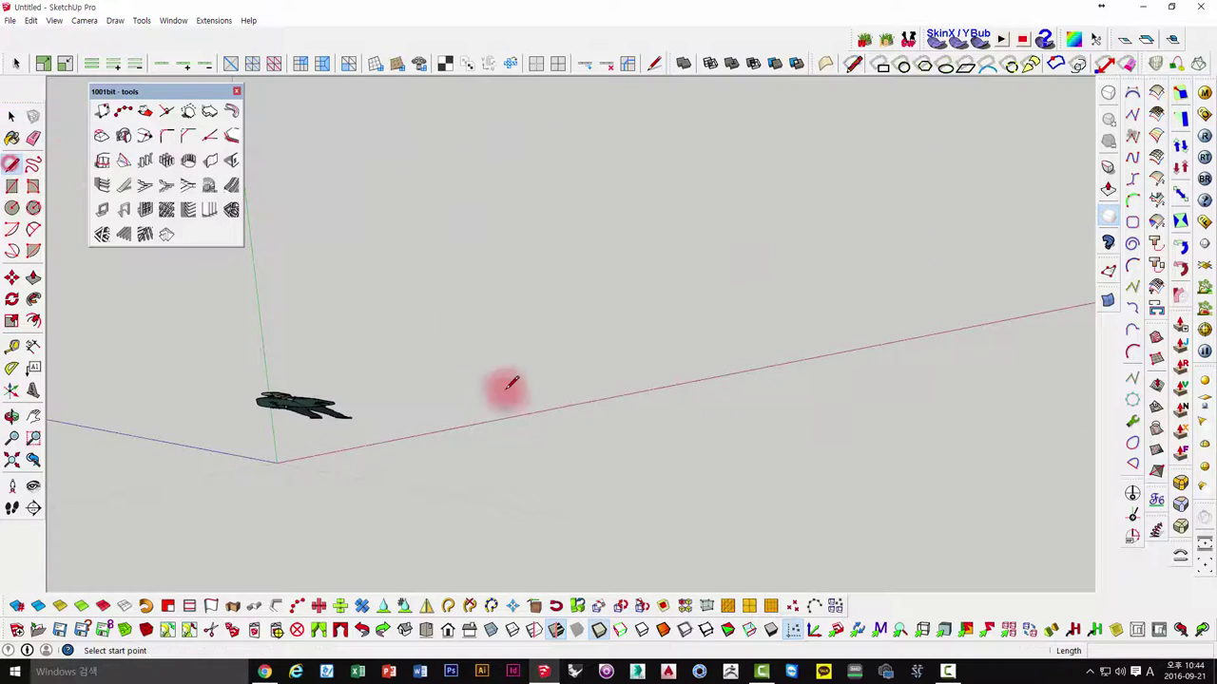
# - Draw a level guide line beside the default figure
pyautogui.click(442, 359)
pyautogui.click(922, 269)
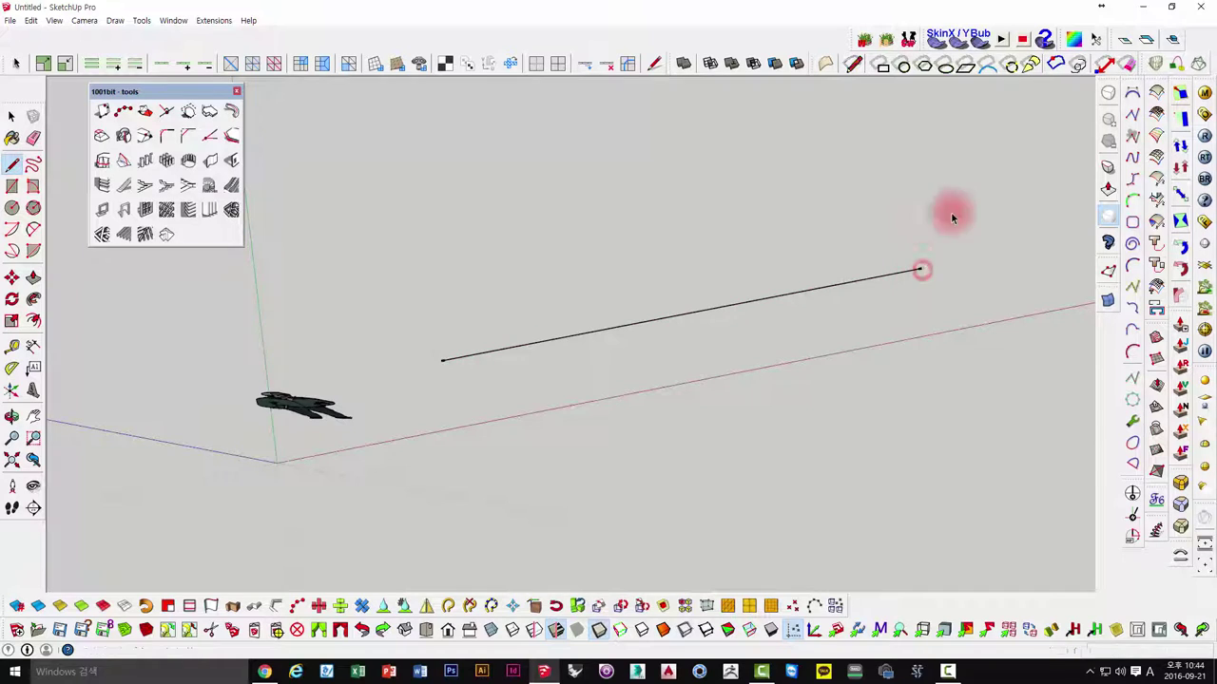
pyautogui.press('space')
pyautogui.moveTo(953, 212); pyautogui.dragTo(747, 174, button='middle')
pyautogui.moveTo(619, 283)
pyautogui.mouseDown(button='middle')
pyautogui.moveTo(586, 332)
pyautogui.moveTo(483, 353)
pyautogui.moveTo(359, 274)
pyautogui.mouseUp(button='middle')
pyautogui.press('space')
pyautogui.click(536, 369)
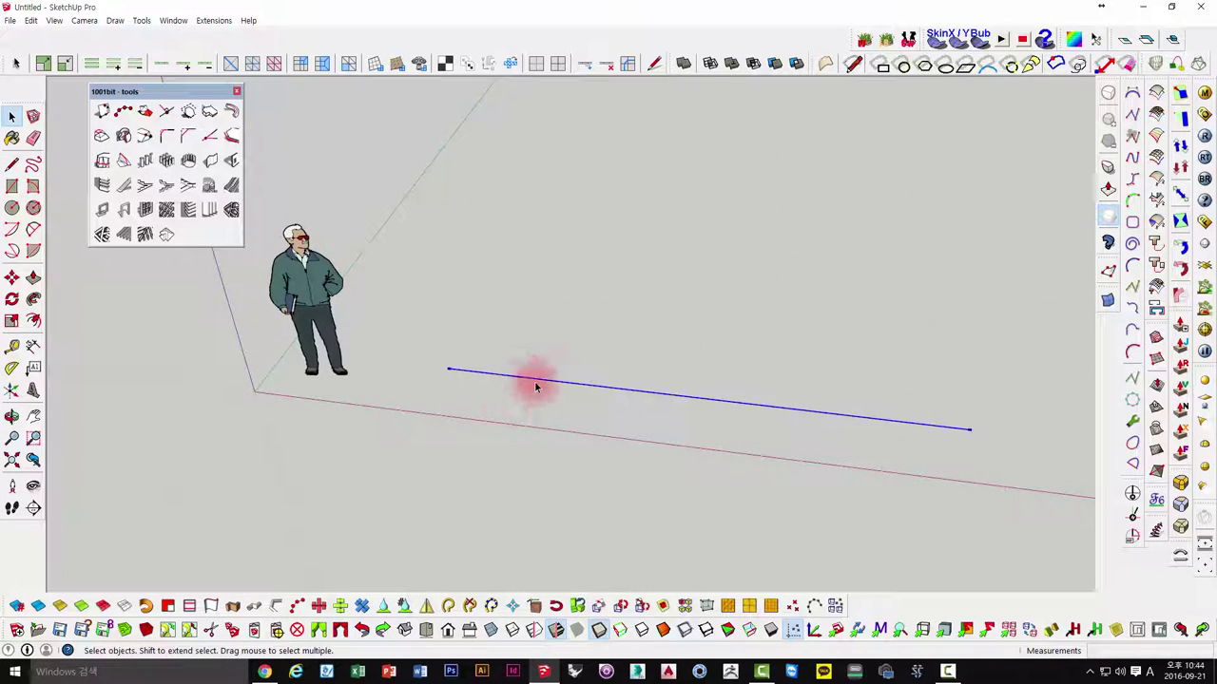
pyautogui.moveTo(538, 383)
pyautogui.mouseDown(button='middle')
pyautogui.moveTo(564, 467)
pyautogui.moveTo(425, 390)
pyautogui.mouseUp(button='middle')
# - Draw a second guide line sloping upward from the level line
pyautogui.click(11, 165)
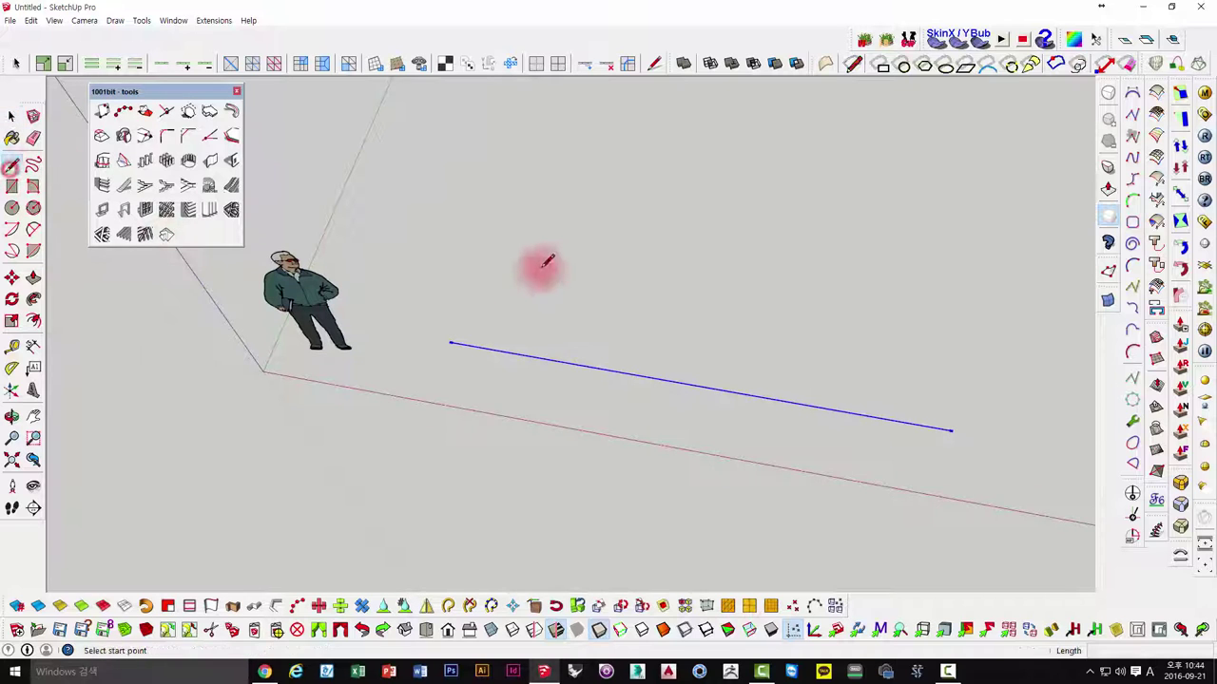
pyautogui.click(500, 277)
pyautogui.click(942, 116)
pyautogui.moveTo(941, 128)
pyautogui.mouseDown(button='middle')
pyautogui.moveTo(823, 212)
pyautogui.moveTo(864, 158)
pyautogui.mouseUp(button='middle')
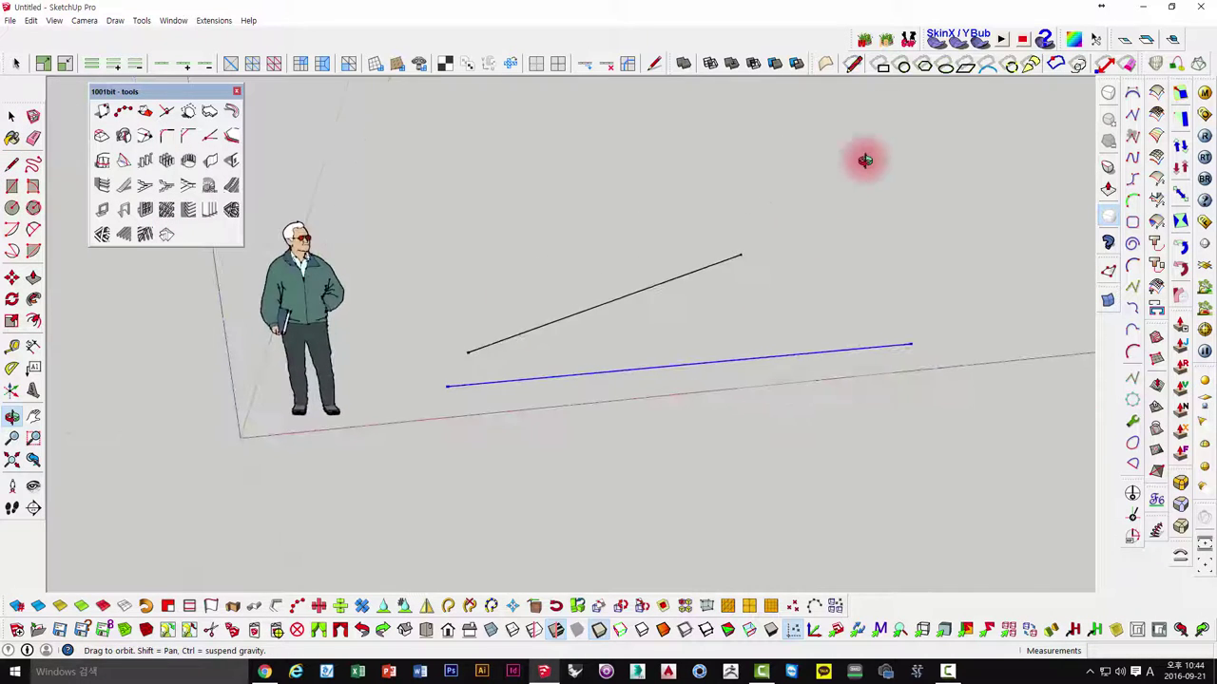
pyautogui.press('space')
pyautogui.click(698, 225)
pyautogui.moveTo(720, 250); pyautogui.dragTo(763, 283, button='middle')
pyautogui.click(655, 269)
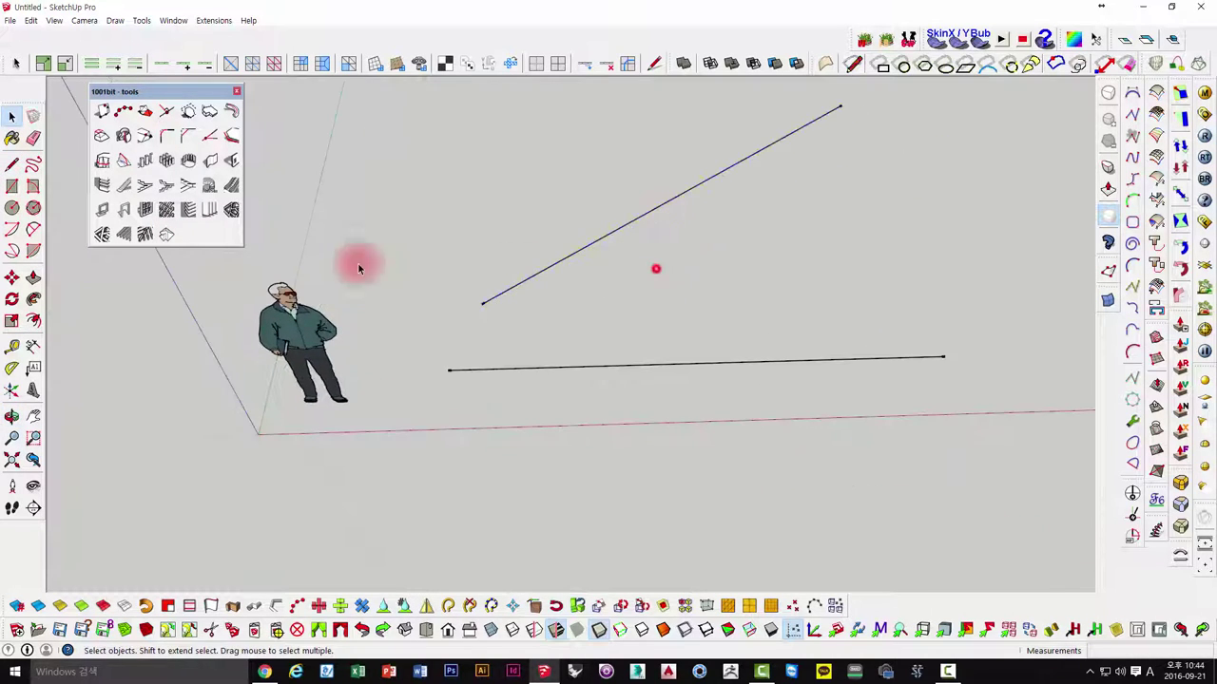
# - Build a trial Type A staircase between the two guide lines, then delete it
pyautogui.click(124, 187)
pyautogui.click(493, 373)
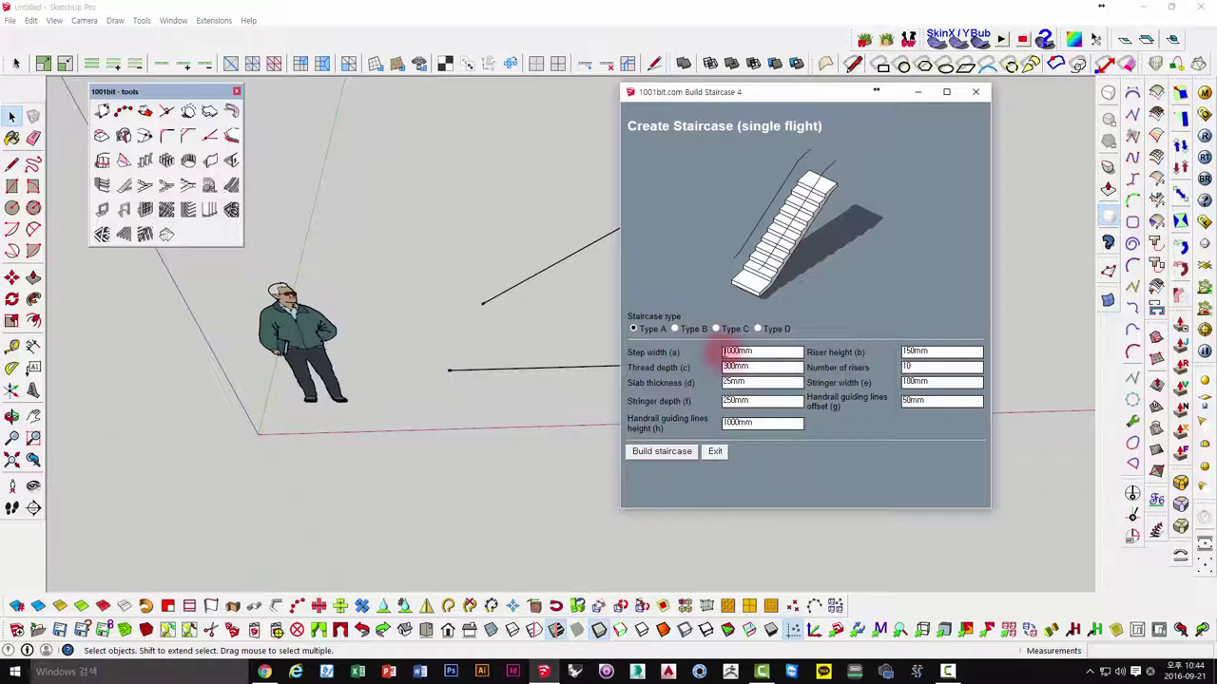
pyautogui.click(668, 448)
pyautogui.click(454, 371)
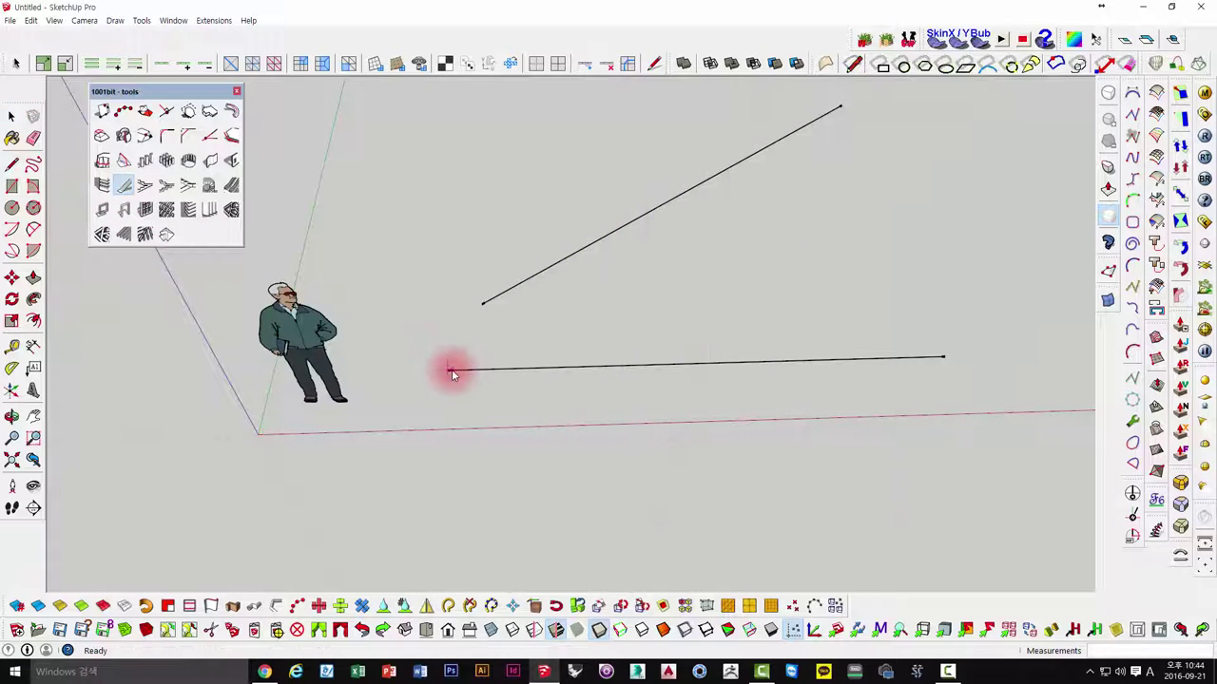
pyautogui.moveTo(451, 369); pyautogui.dragTo(944, 364)
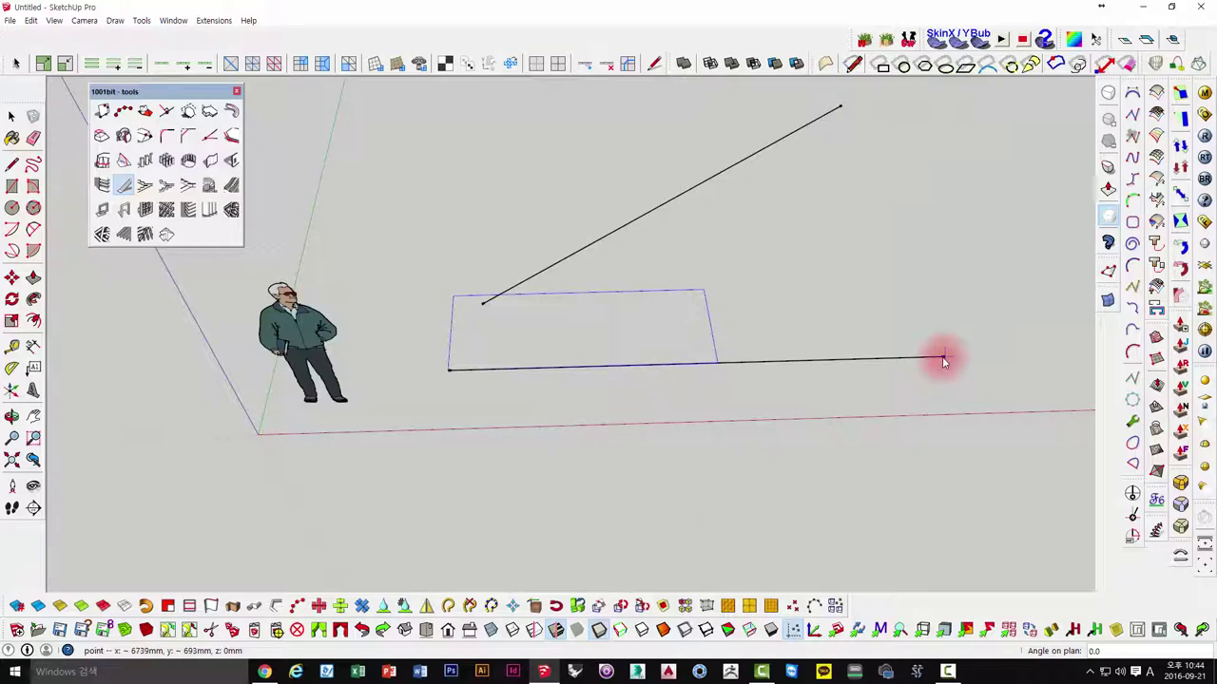
pyautogui.moveTo(633, 345)
pyautogui.mouseDown(button='middle')
pyautogui.moveTo(669, 331)
pyautogui.moveTo(466, 271)
pyautogui.moveTo(747, 280)
pyautogui.mouseUp(button='middle')
pyautogui.press('space')
pyautogui.click(655, 162)
pyautogui.moveTo(655, 162)
pyautogui.mouseDown(button='middle')
pyautogui.moveTo(763, 372)
pyautogui.moveTo(751, 358)
pyautogui.mouseUp(button='middle')
pyautogui.press('Delete')
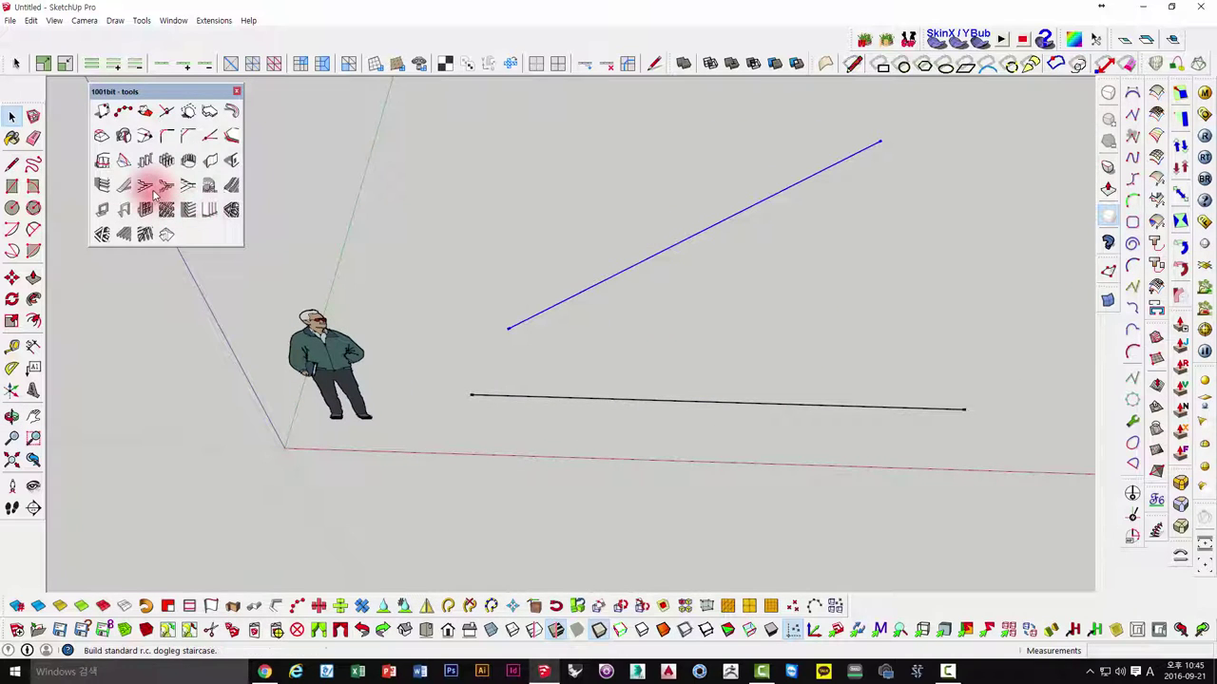
# - Build a left-to-right dogleg staircase on the blue line: 1000mm wide, 150mm risers, 10 per flight
pyautogui.click(145, 188)
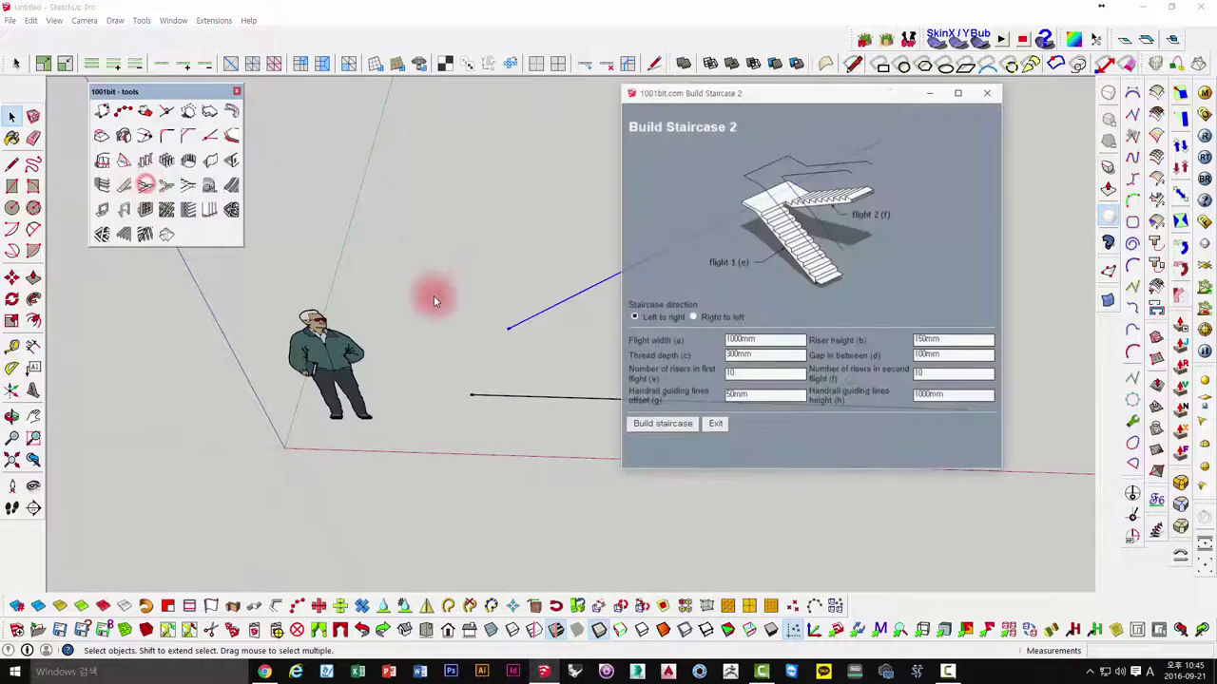
pyautogui.click(693, 319)
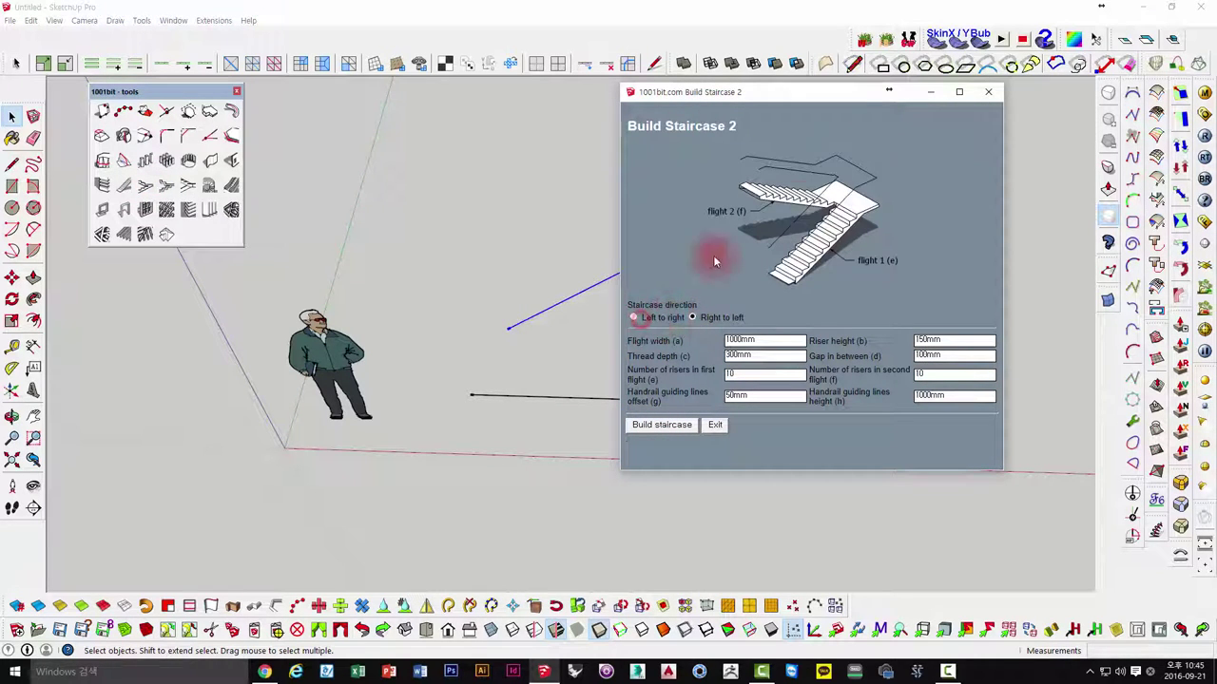
pyautogui.click(636, 317)
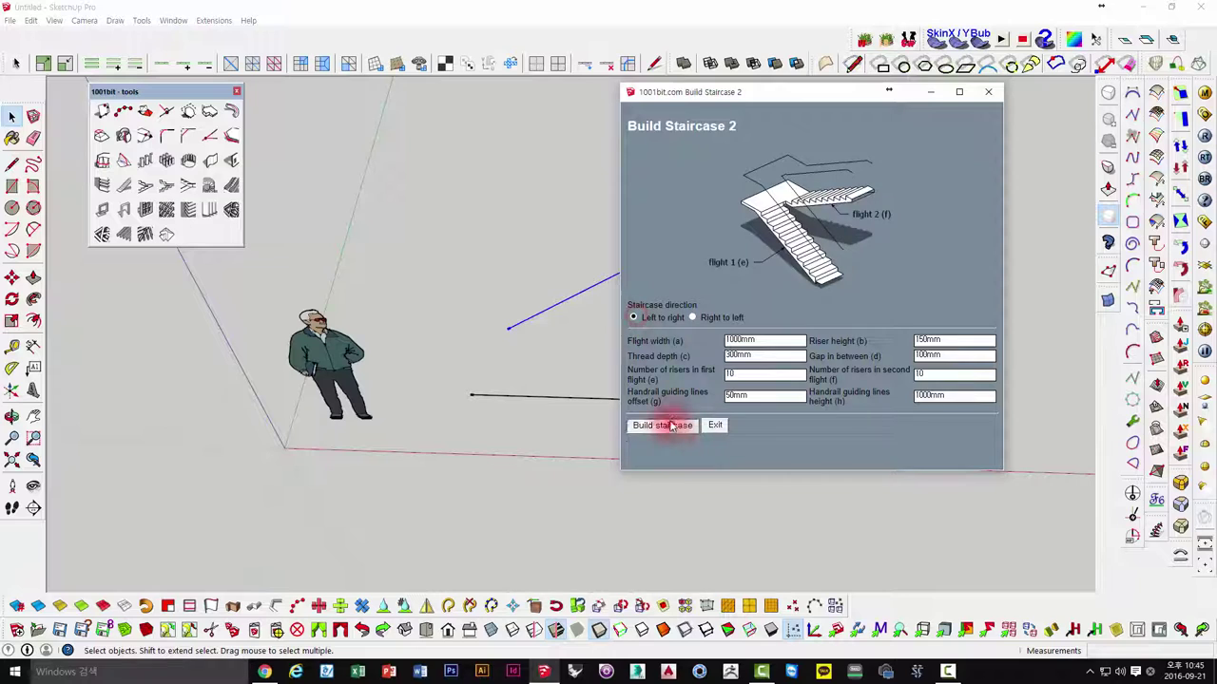
pyautogui.click(672, 427)
pyautogui.click(510, 329)
pyautogui.click(809, 174)
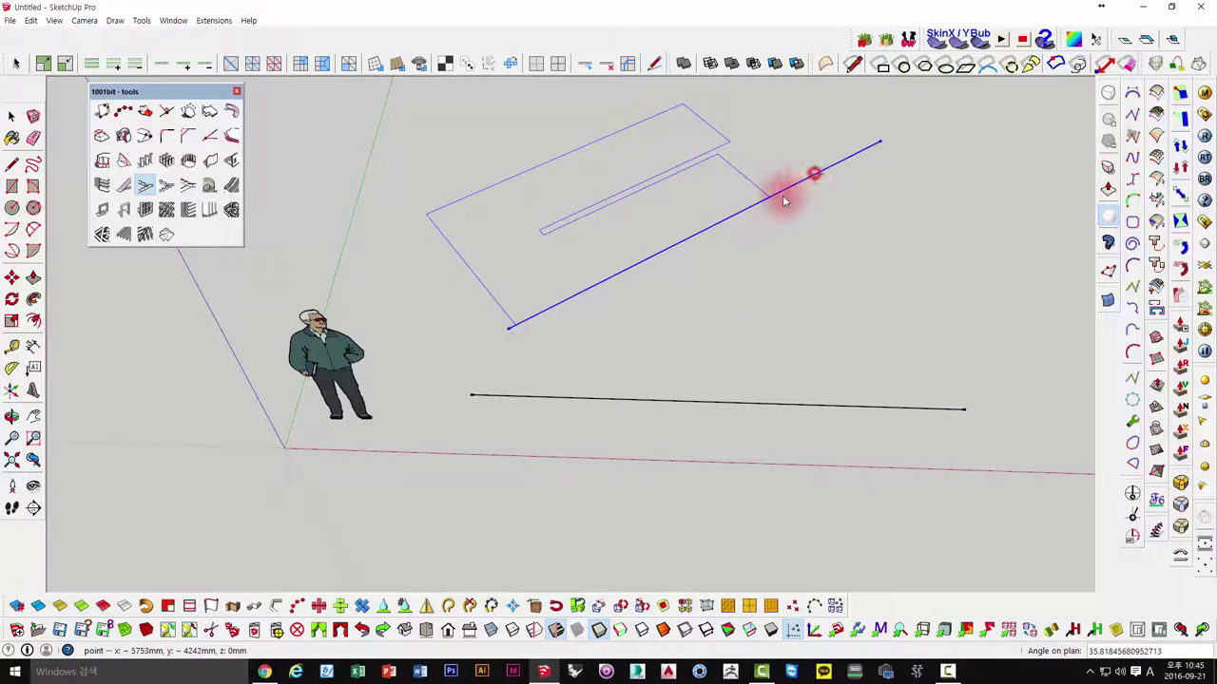
pyautogui.moveTo(742, 250)
pyautogui.mouseDown(button='middle')
pyautogui.moveTo(814, 393)
pyautogui.moveTo(693, 244)
pyautogui.moveTo(719, 350)
pyautogui.moveTo(782, 380)
pyautogui.moveTo(571, 313)
pyautogui.mouseUp(button='middle')
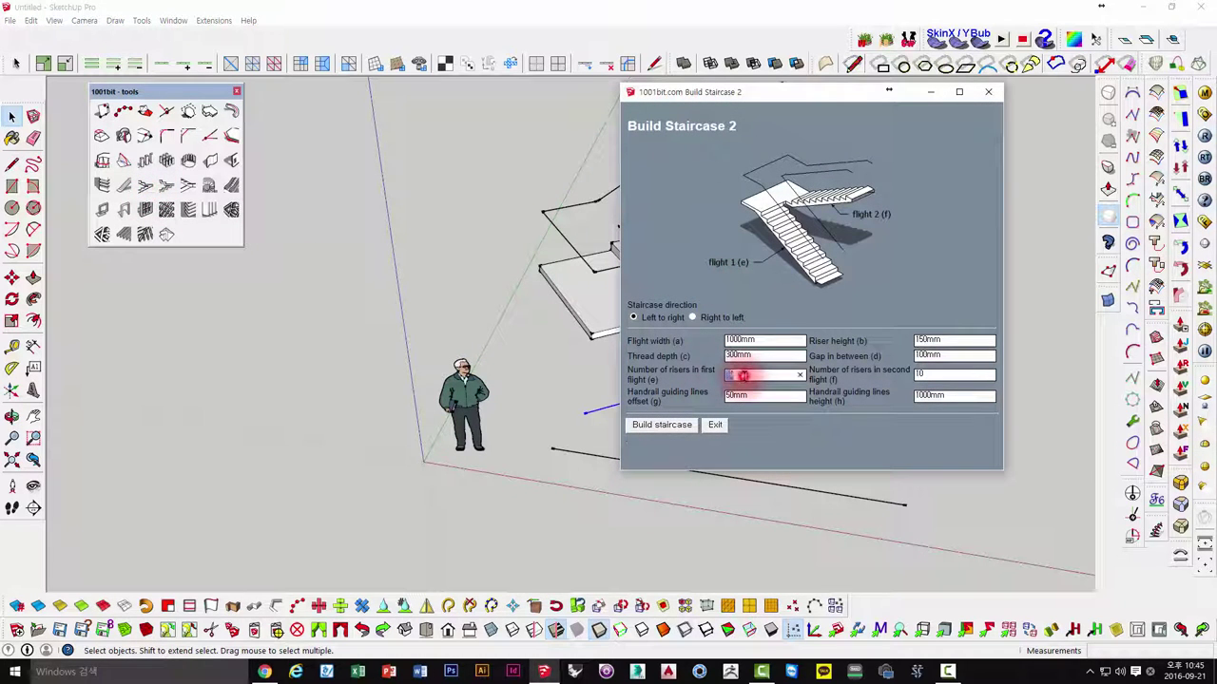
pyautogui.moveTo(733, 377); pyautogui.dragTo(764, 384)
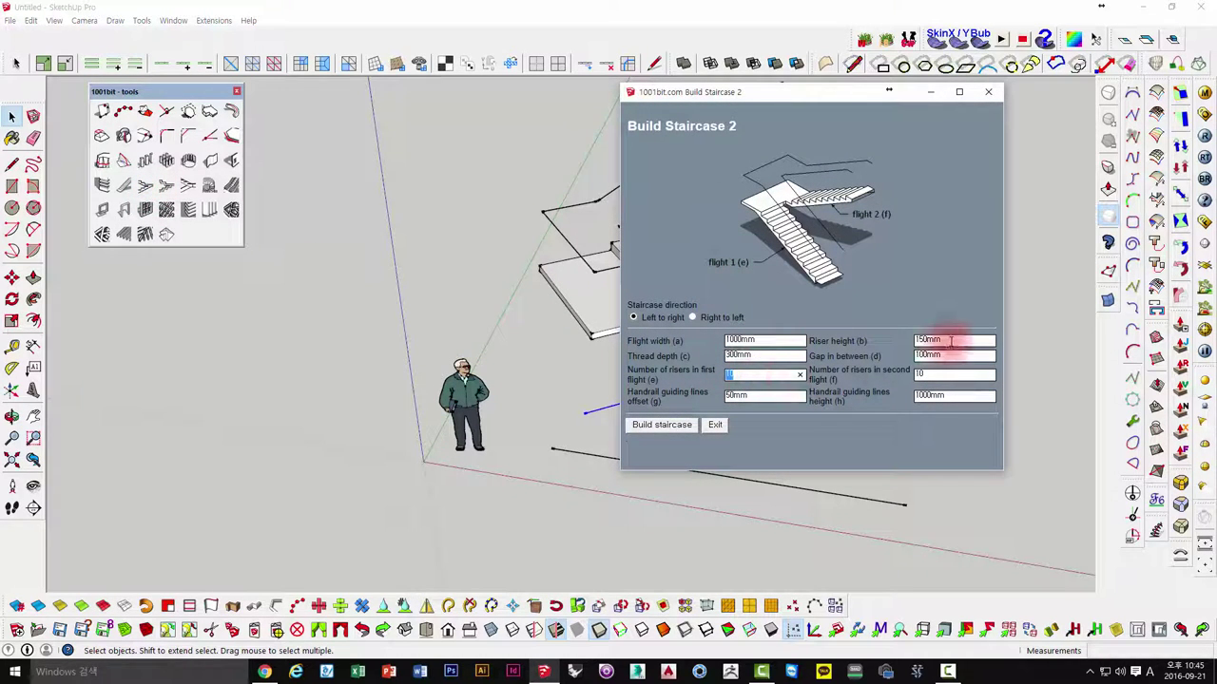
pyautogui.doubleClick(951, 342)
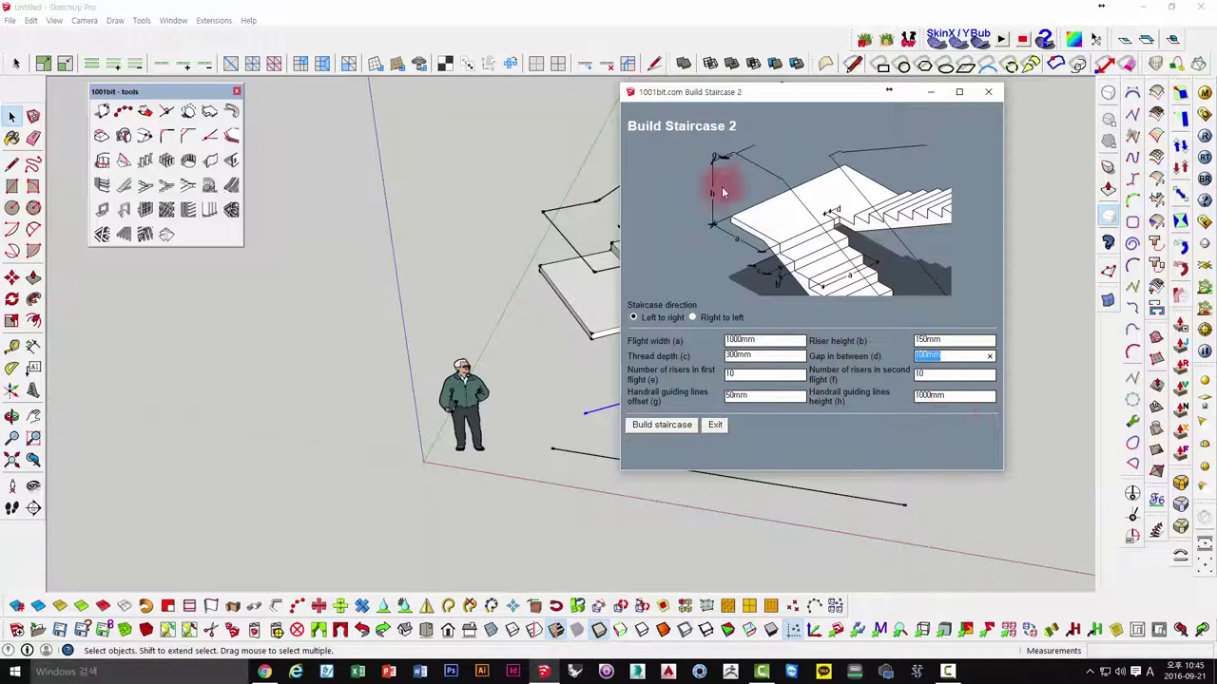
pyautogui.moveTo(796, 91); pyautogui.dragTo(351, 92)
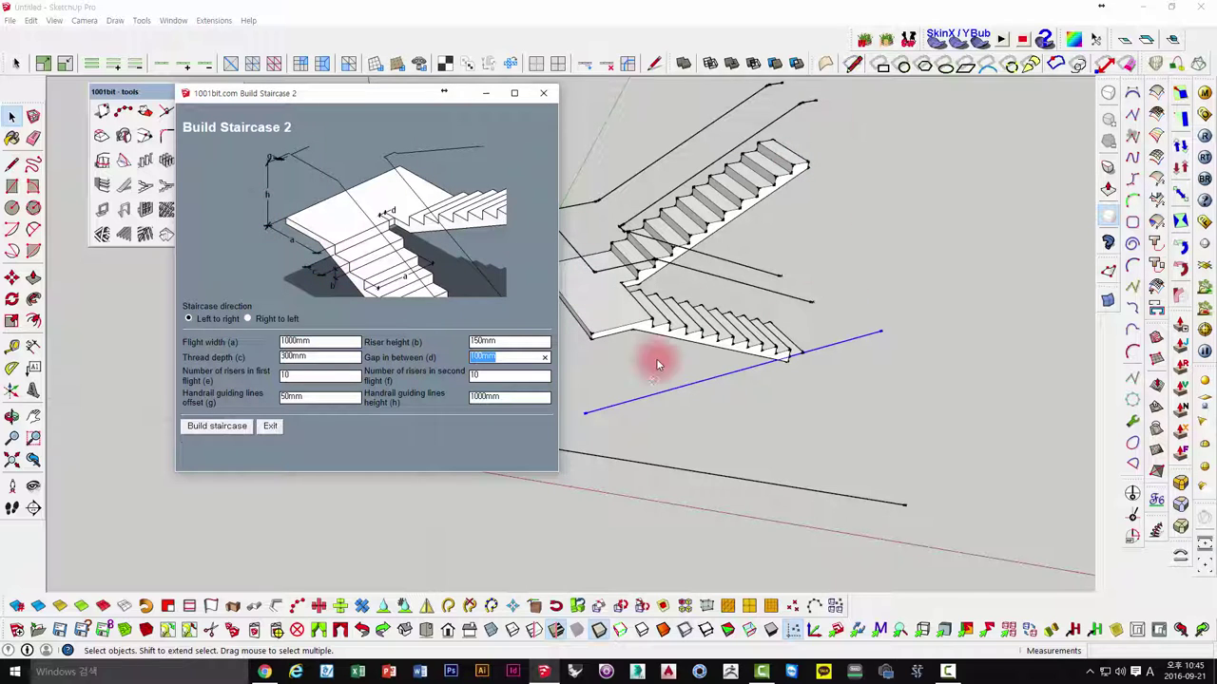
pyautogui.click(237, 429)
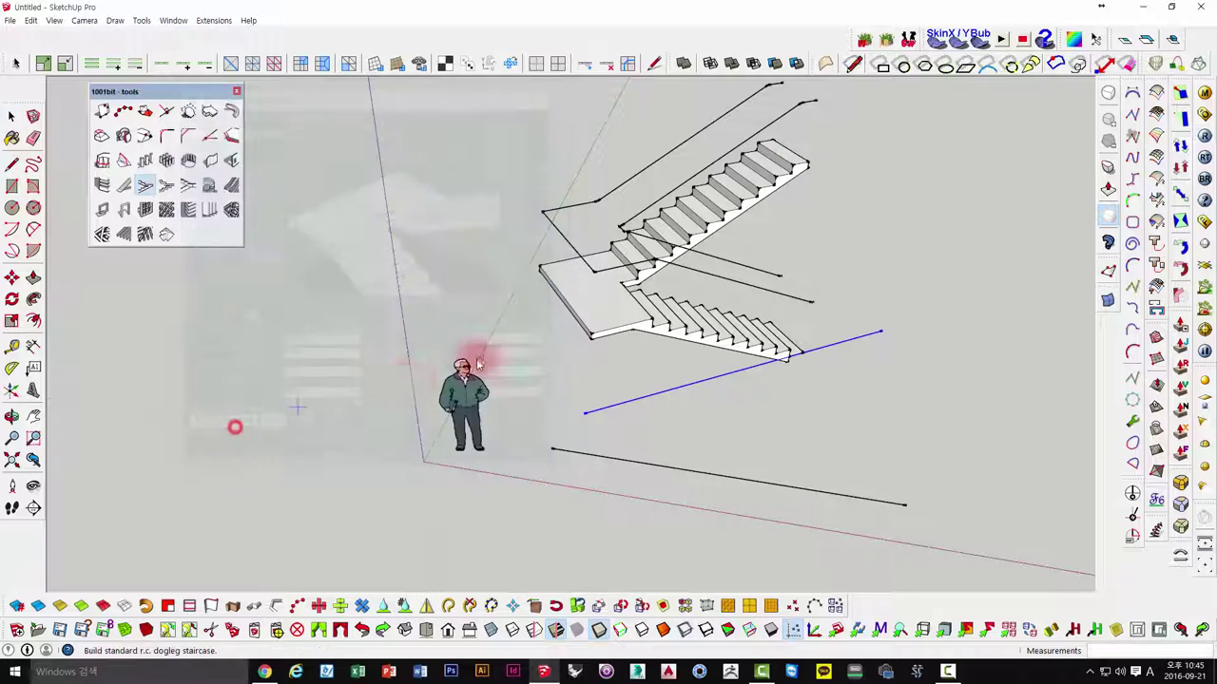
# - Build a second dogleg staircase from two picked points and open the upper stair group for editing
pyautogui.click(650, 400)
pyautogui.click(595, 428)
pyautogui.moveTo(646, 443)
pyautogui.mouseDown(button='middle')
pyautogui.moveTo(185, 307)
pyautogui.moveTo(521, 465)
pyautogui.moveTo(559, 297)
pyautogui.moveTo(451, 314)
pyautogui.mouseUp(button='middle')
pyautogui.click(510, 283)
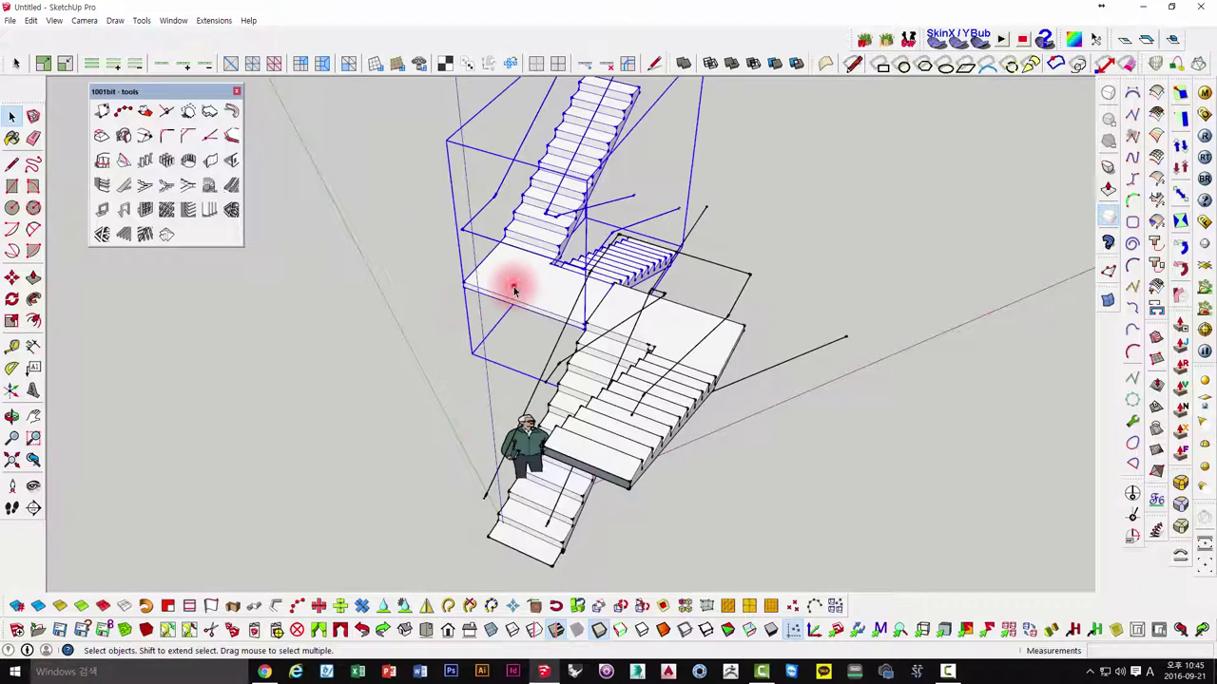
pyautogui.rightClick(512, 284)
pyautogui.click(551, 352)
# - Use Push/Pull on the landing's front face, then select the whole stair block
pyautogui.scroll(5, 503, 320)
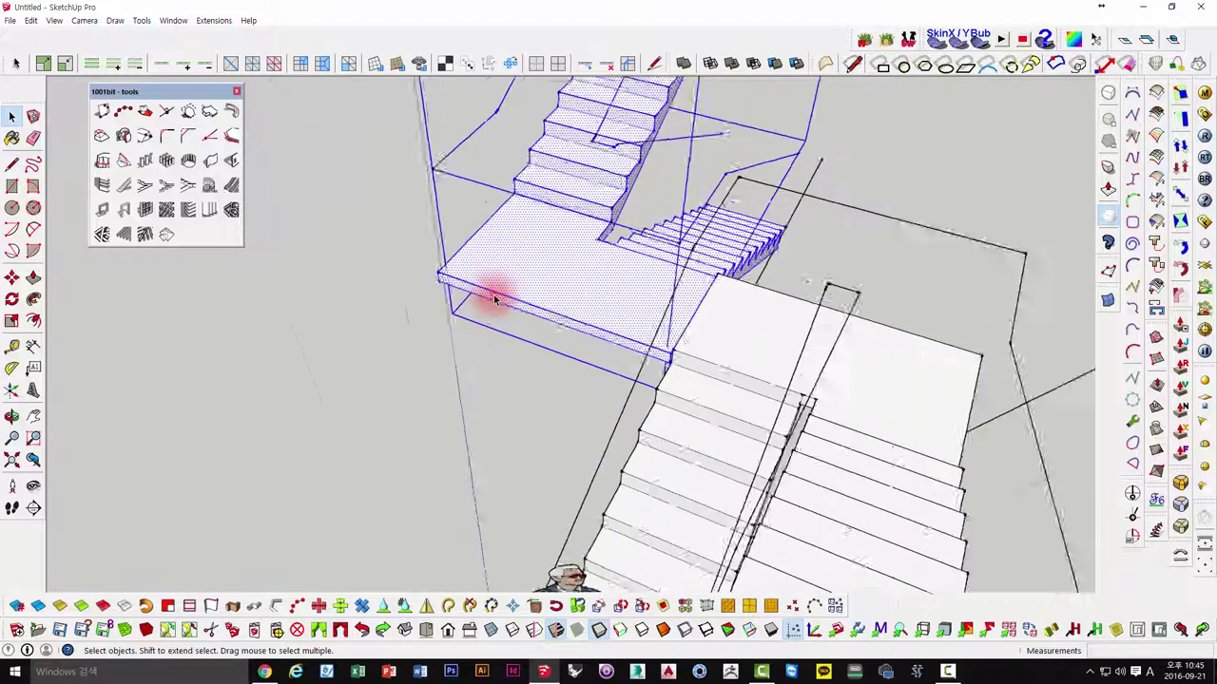
pyautogui.scroll(3, 497, 291)
pyautogui.press('p')
pyautogui.click(495, 295)
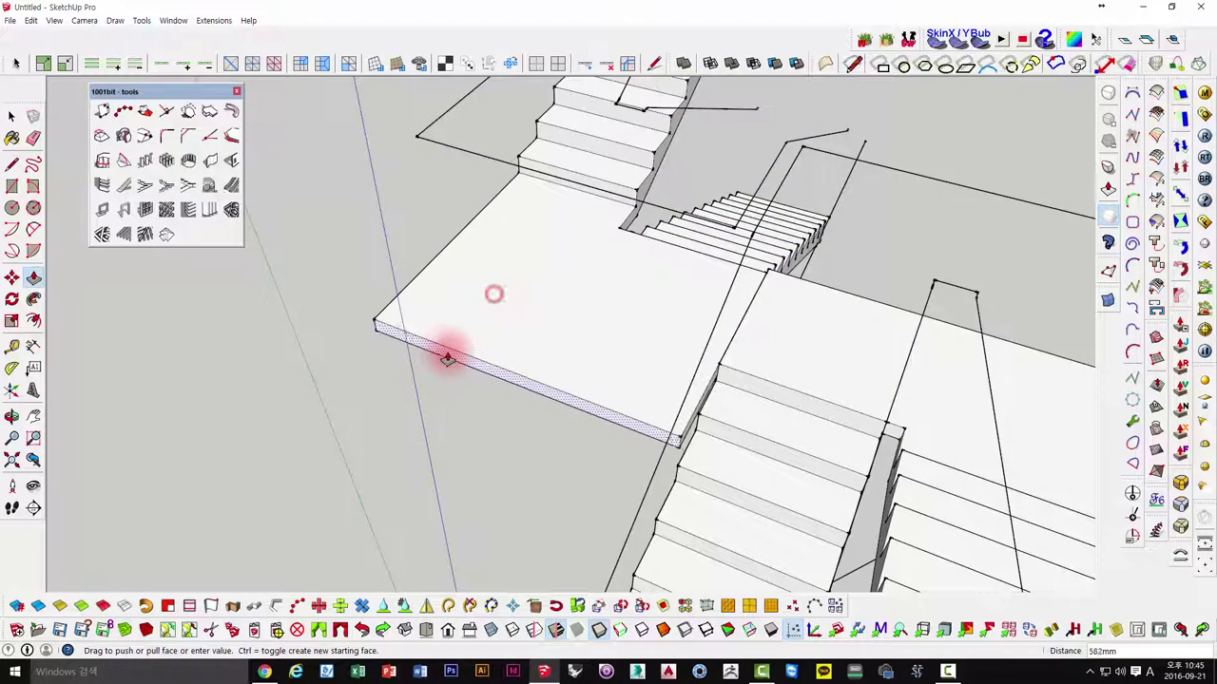
pyautogui.press('space')
pyautogui.scroll(-5, 471, 352)
pyautogui.moveTo(535, 326)
pyautogui.mouseDown(button='middle')
pyautogui.moveTo(244, 307)
pyautogui.moveTo(142, 264)
pyautogui.moveTo(301, 269)
pyautogui.moveTo(603, 426)
pyautogui.moveTo(1062, 483)
pyautogui.moveTo(1027, 410)
pyautogui.moveTo(565, 399)
pyautogui.mouseUp(button='middle')
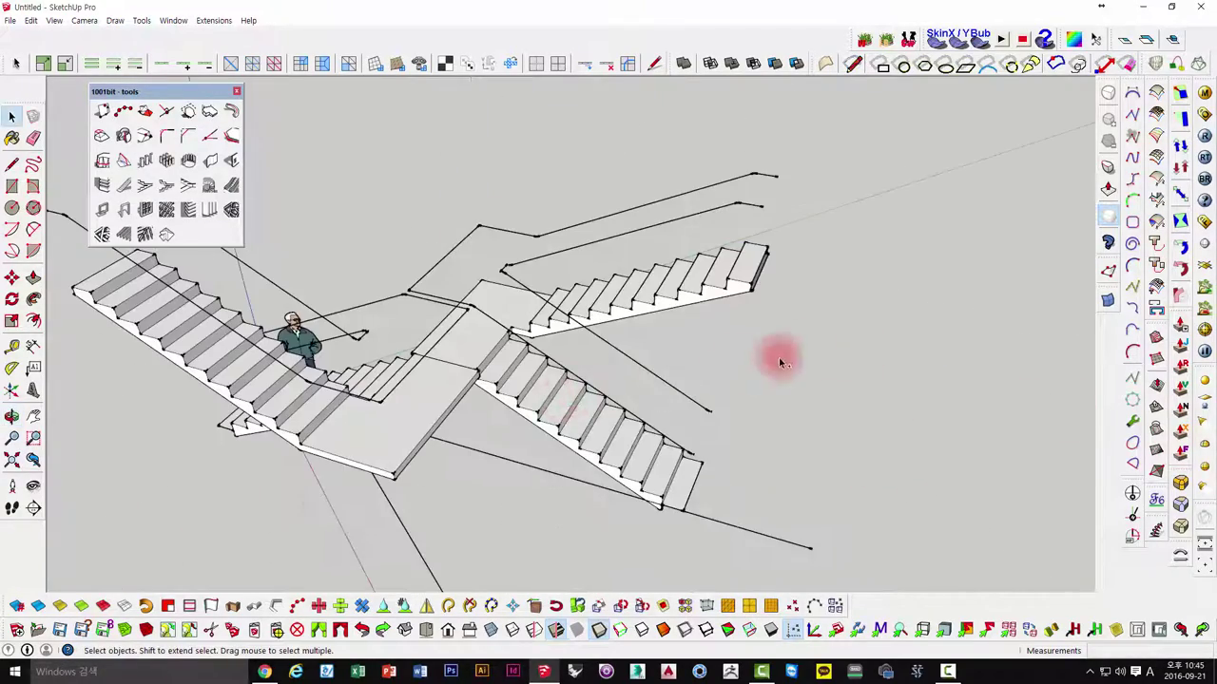
pyautogui.moveTo(779, 359)
pyautogui.mouseDown(button='middle')
pyautogui.moveTo(454, 402)
pyautogui.moveTo(564, 447)
pyautogui.mouseUp(button='middle')
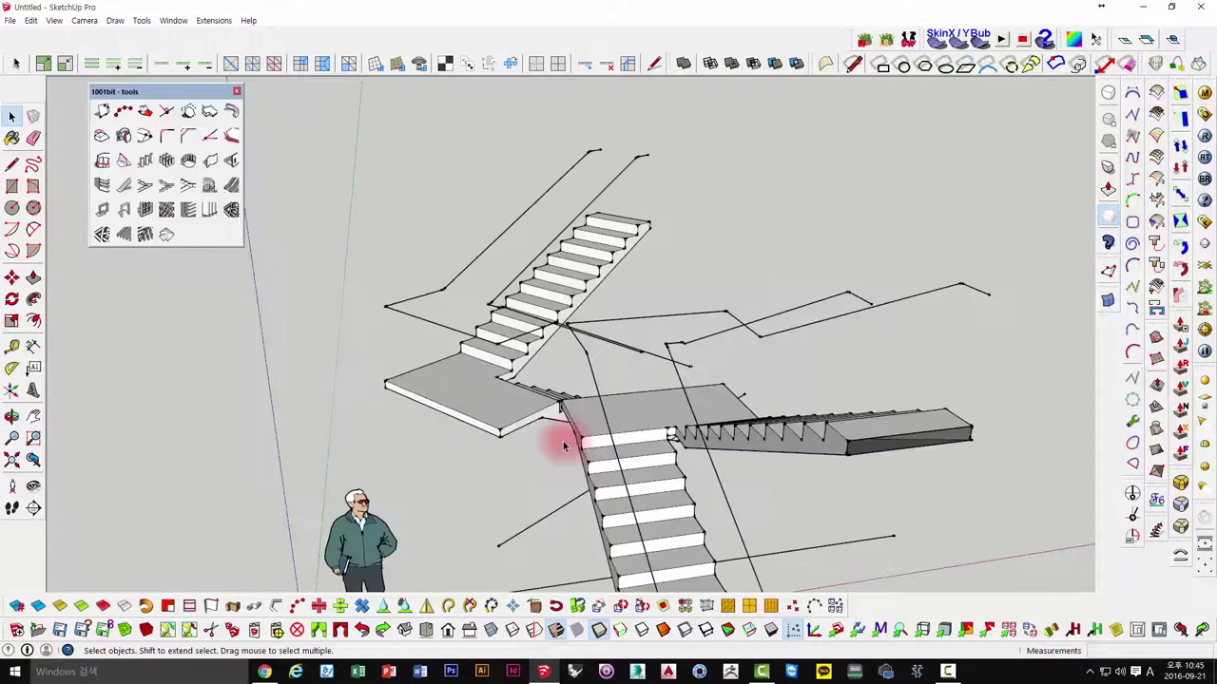
pyautogui.click(718, 368)
pyautogui.scroll(-3, 712, 427)
pyautogui.moveTo(712, 427); pyautogui.dragTo(597, 369, button='middle')
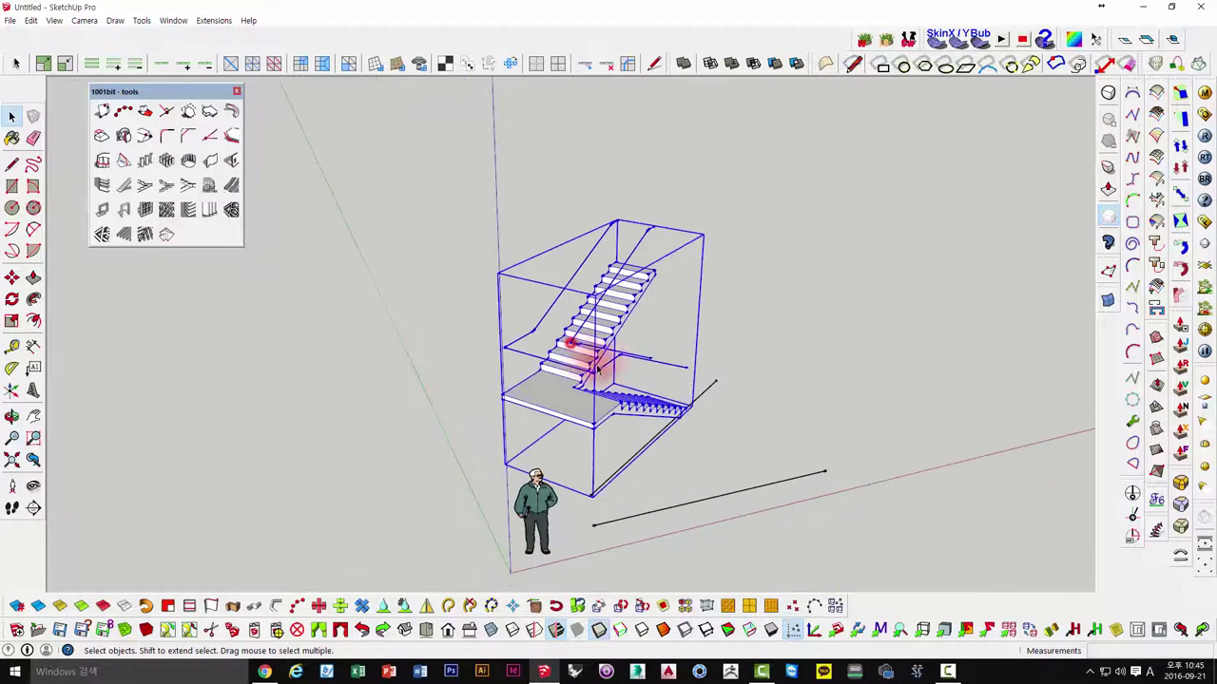
# - Delete the dogleg stair block, leaving the figure and two guide lines
pyautogui.press('Delete')
pyautogui.moveTo(690, 410); pyautogui.dragTo(780, 478, button='middle')
pyautogui.scroll(3, 675, 350)
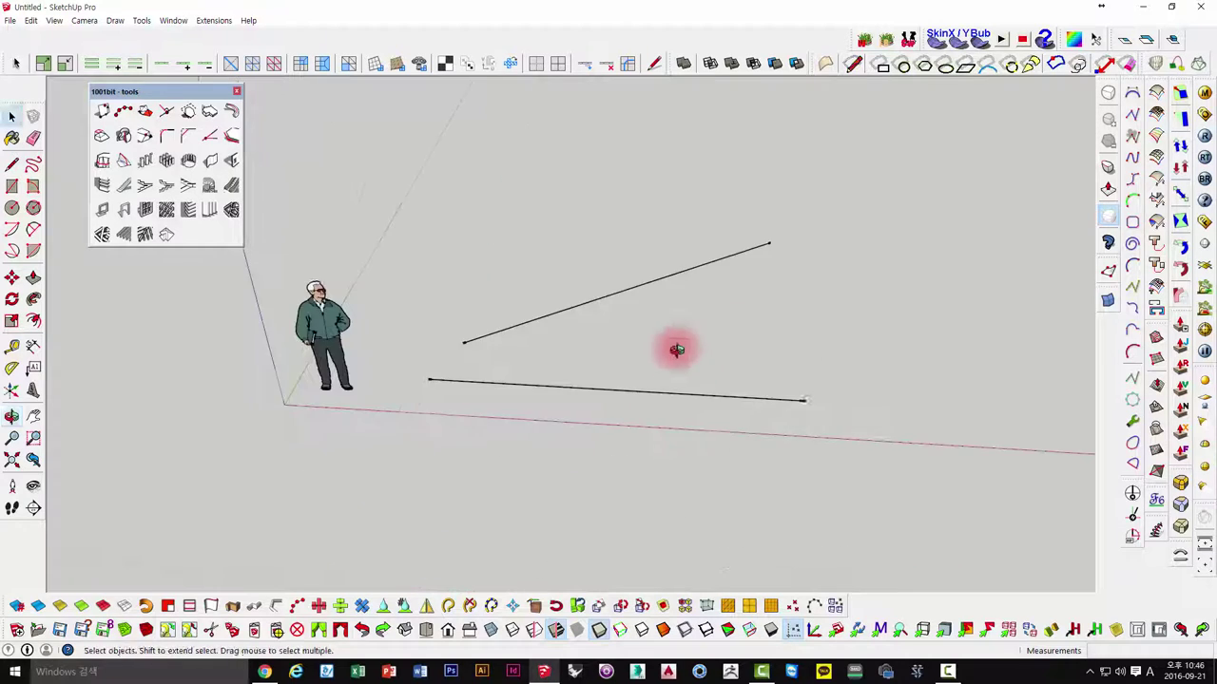
pyautogui.moveTo(676, 349)
pyautogui.mouseDown(button='middle')
pyautogui.moveTo(577, 228)
pyautogui.moveTo(523, 247)
pyautogui.moveTo(516, 266)
pyautogui.moveTo(588, 235)
pyautogui.moveTo(804, 187)
pyautogui.moveTo(533, 352)
pyautogui.moveTo(666, 361)
pyautogui.mouseUp(button='middle')
pyautogui.scroll(-2, 548, 342)
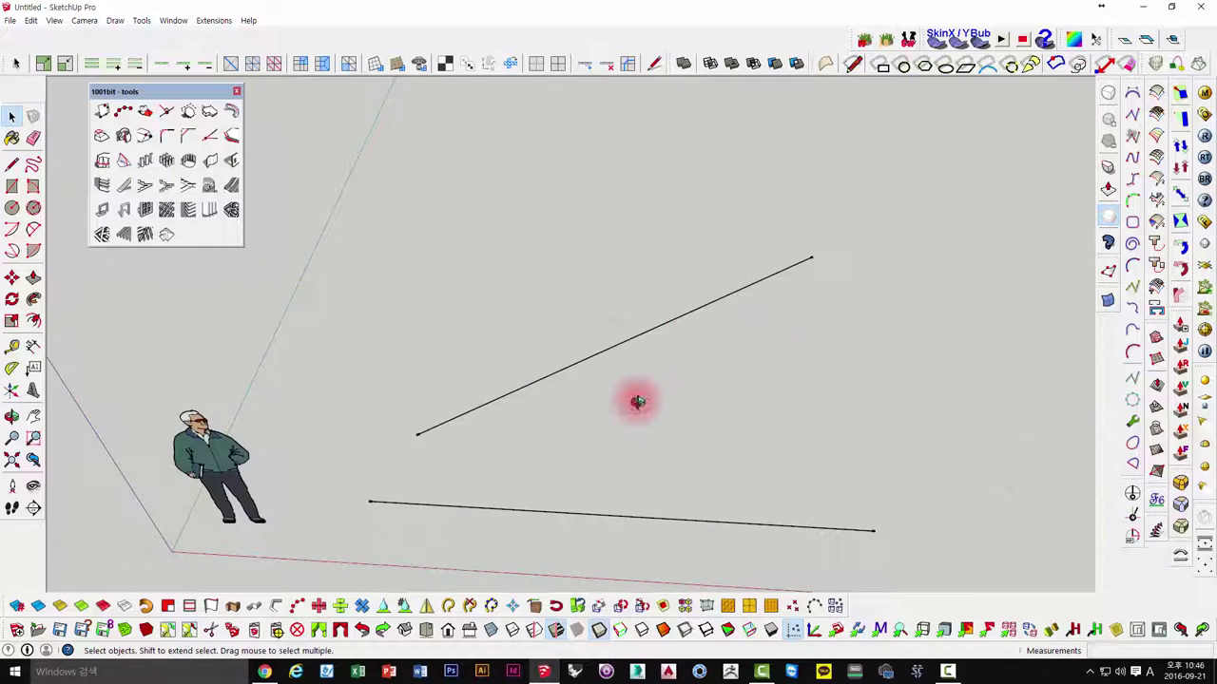
pyautogui.moveTo(637, 401)
pyautogui.mouseDown(button='middle')
pyautogui.moveTo(320, 280)
pyautogui.moveTo(413, 259)
pyautogui.mouseUp(button='middle')
# - Build a staircase along the diagonal guide line with the third staircase builder
pyautogui.moveTo(711, 452); pyautogui.dragTo(595, 254)
pyautogui.click(195, 205)
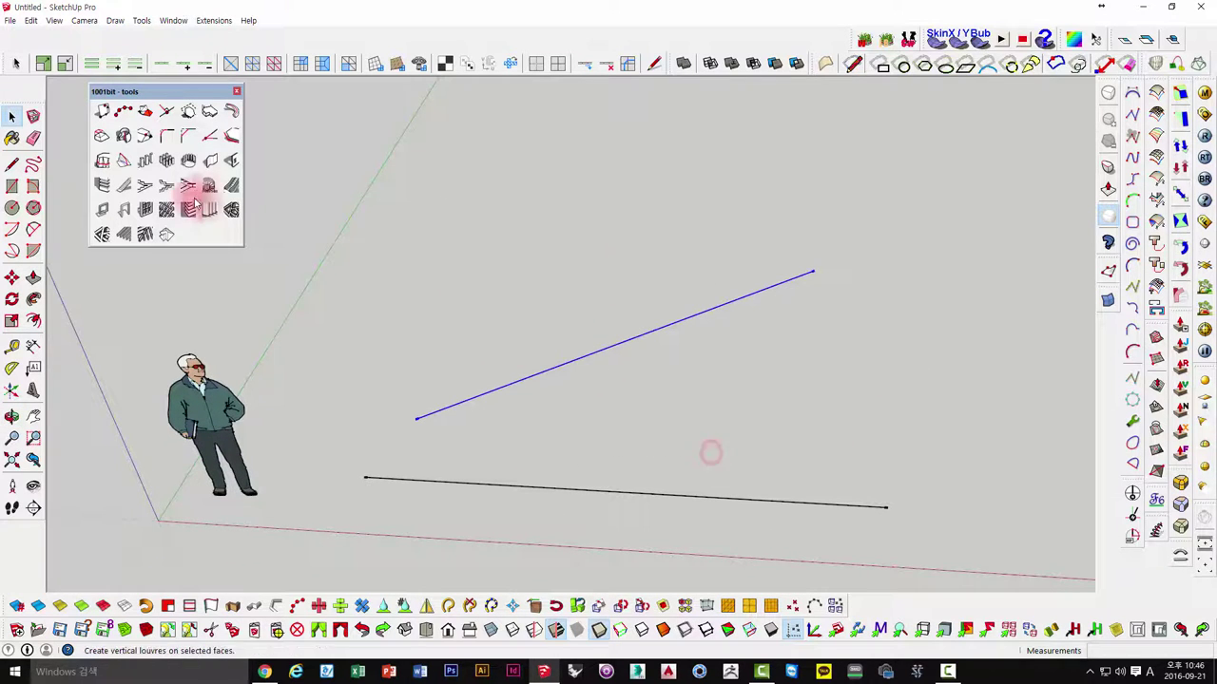
pyautogui.click(166, 187)
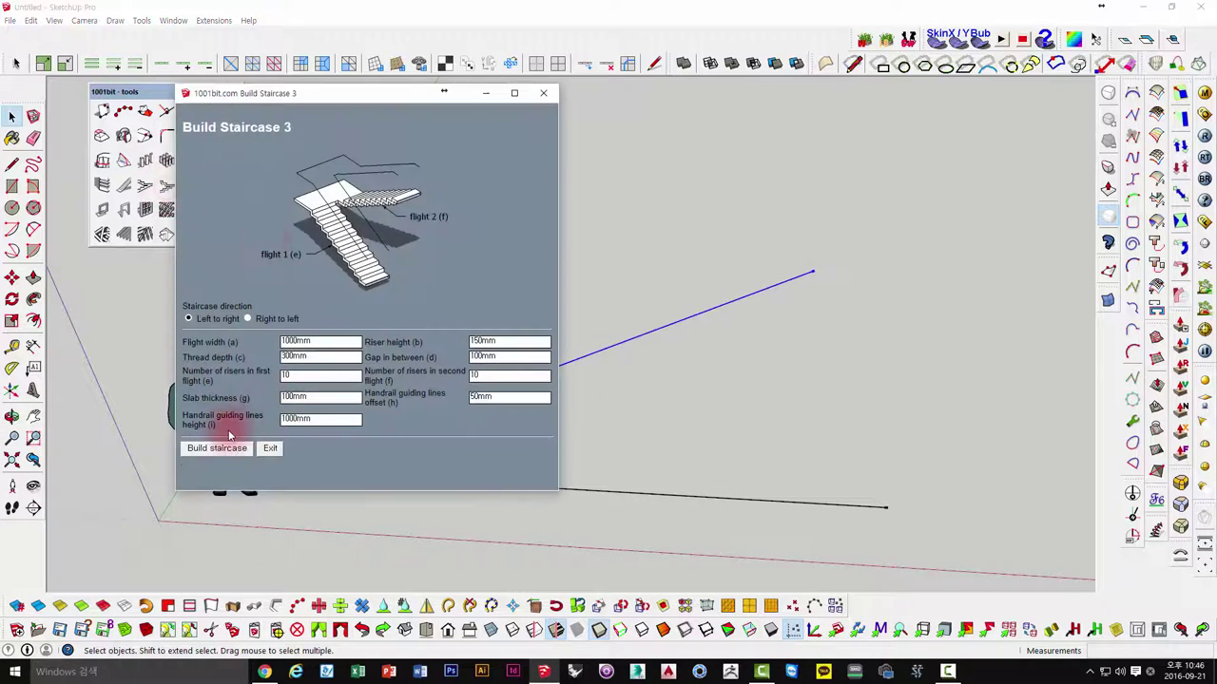
pyautogui.click(219, 447)
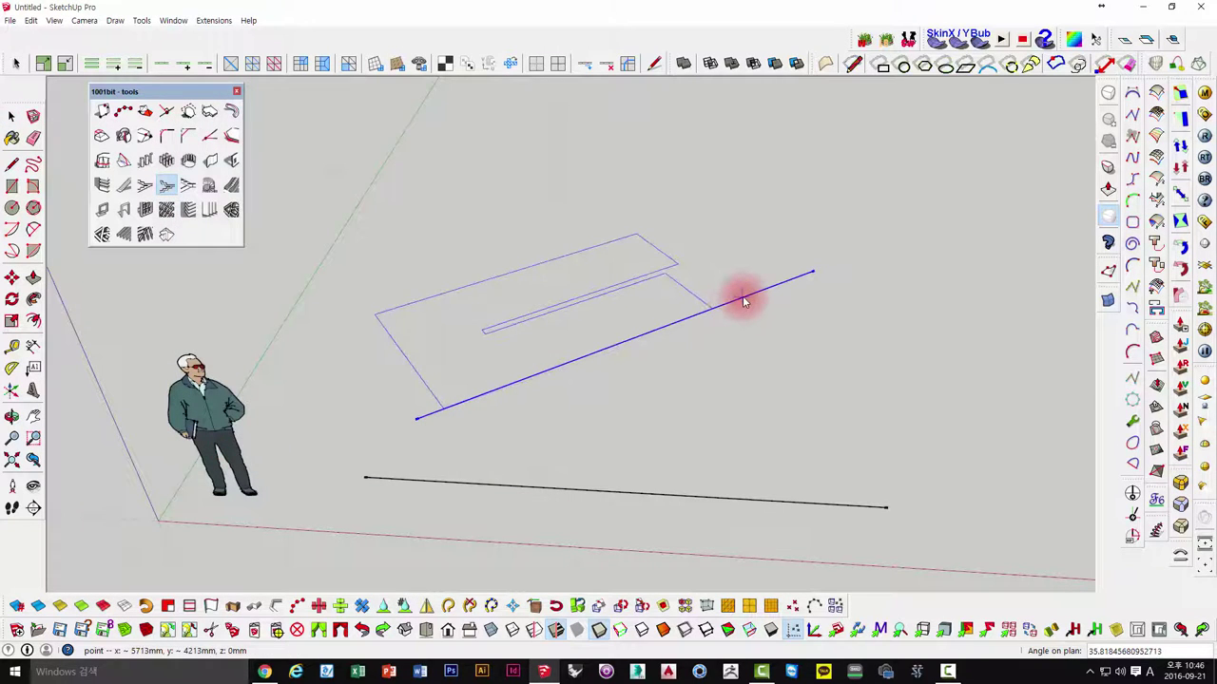
pyautogui.click(745, 301)
# - Orbit around the new staircase to inspect it from low, side and overhead views
pyautogui.moveTo(747, 287); pyautogui.dragTo(737, 432, button='middle')
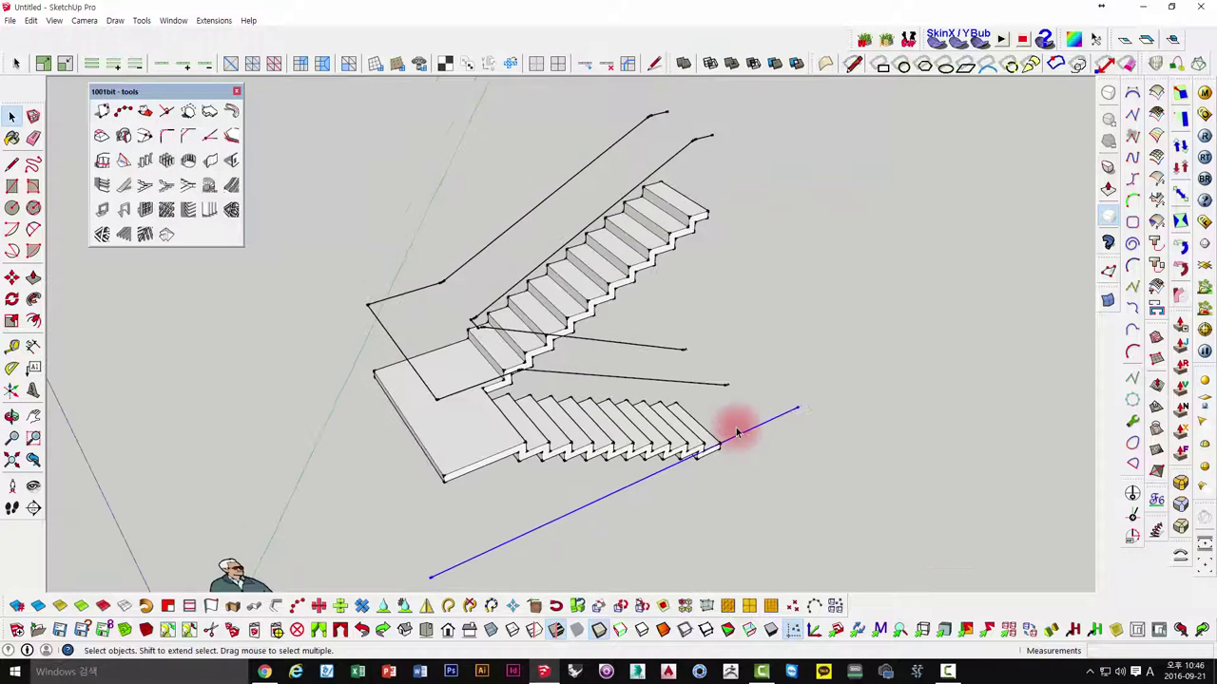
pyautogui.scroll(5, 738, 430)
pyautogui.moveTo(665, 462)
pyautogui.mouseDown(button='middle')
pyautogui.moveTo(488, 292)
pyautogui.moveTo(499, 327)
pyautogui.mouseUp(button='middle')
pyautogui.scroll(-3, 499, 327)
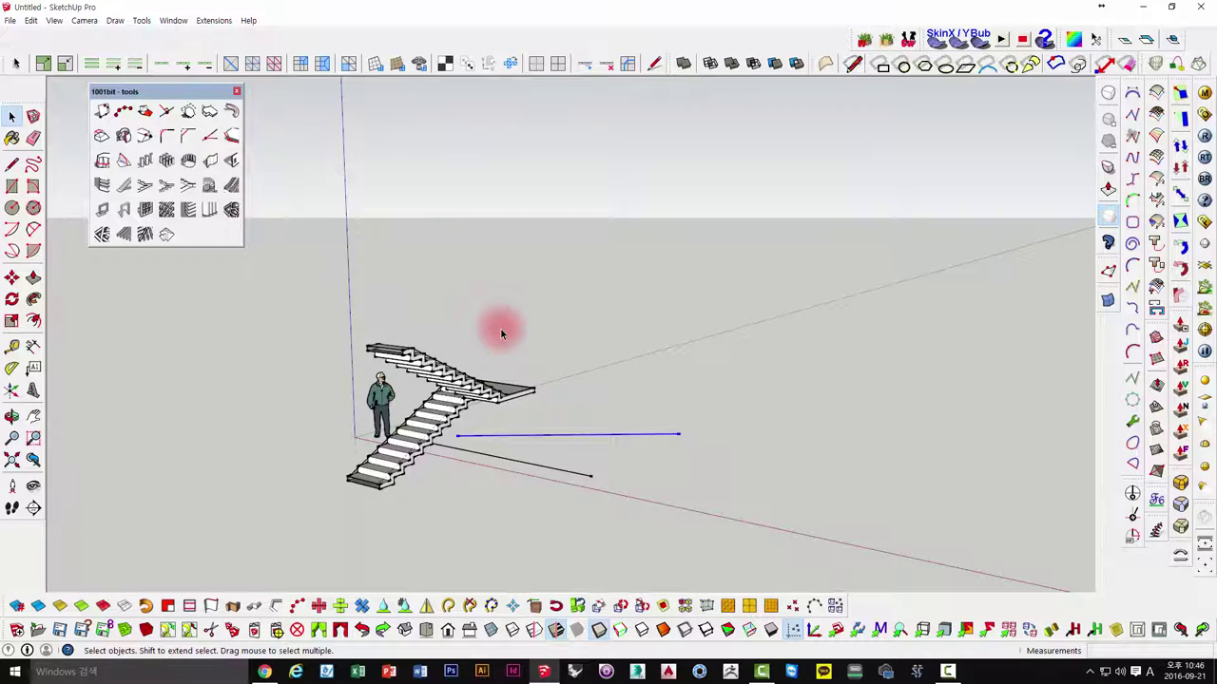
pyautogui.moveTo(482, 389); pyautogui.dragTo(513, 424, button='middle')
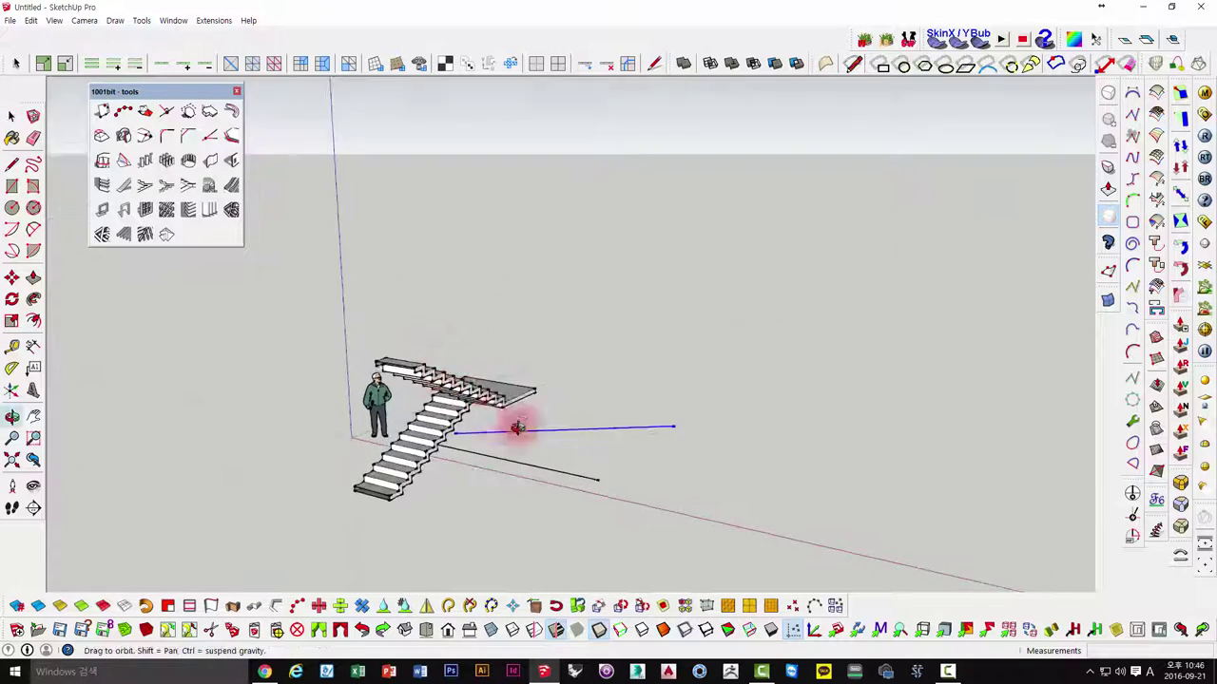
pyautogui.scroll(3, 442, 429)
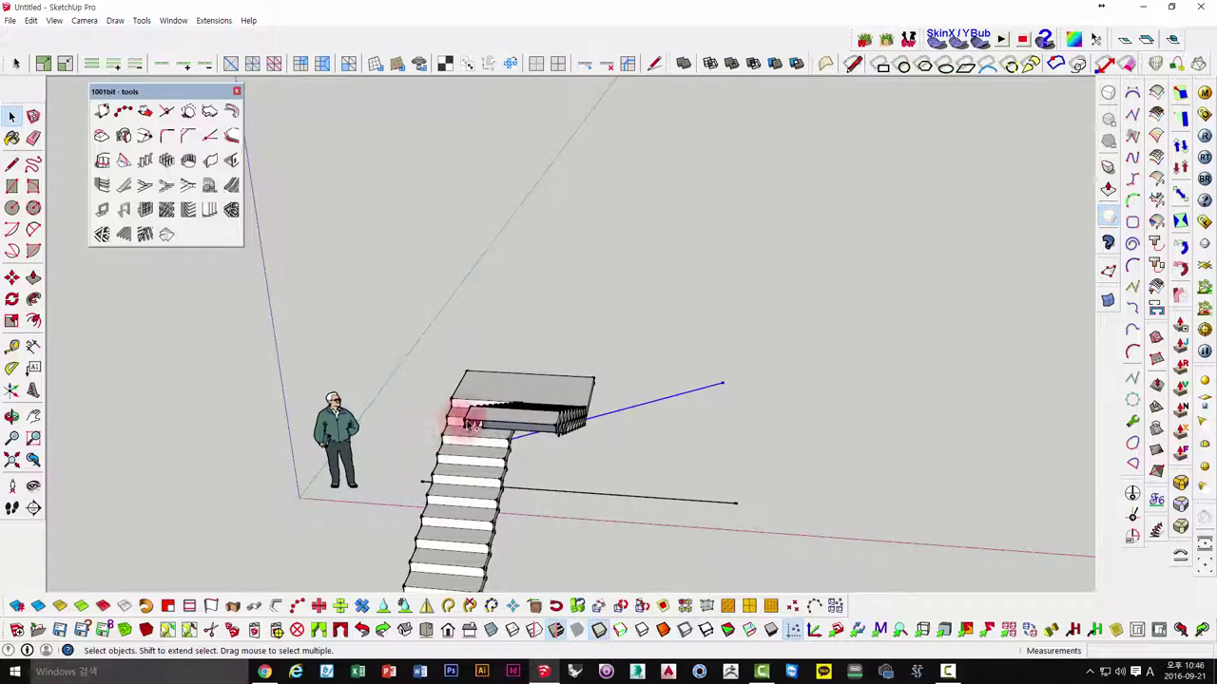
pyautogui.moveTo(584, 435); pyautogui.dragTo(552, 369, button='middle')
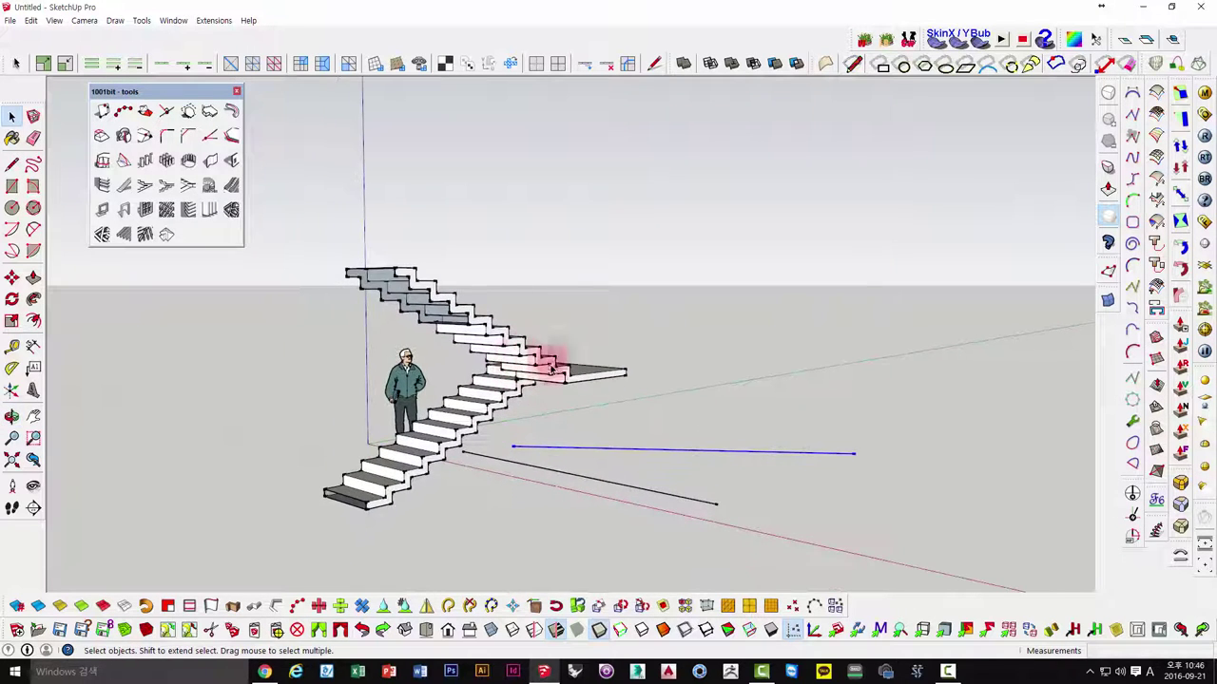
pyautogui.moveTo(400, 285); pyautogui.dragTo(614, 321, button='middle')
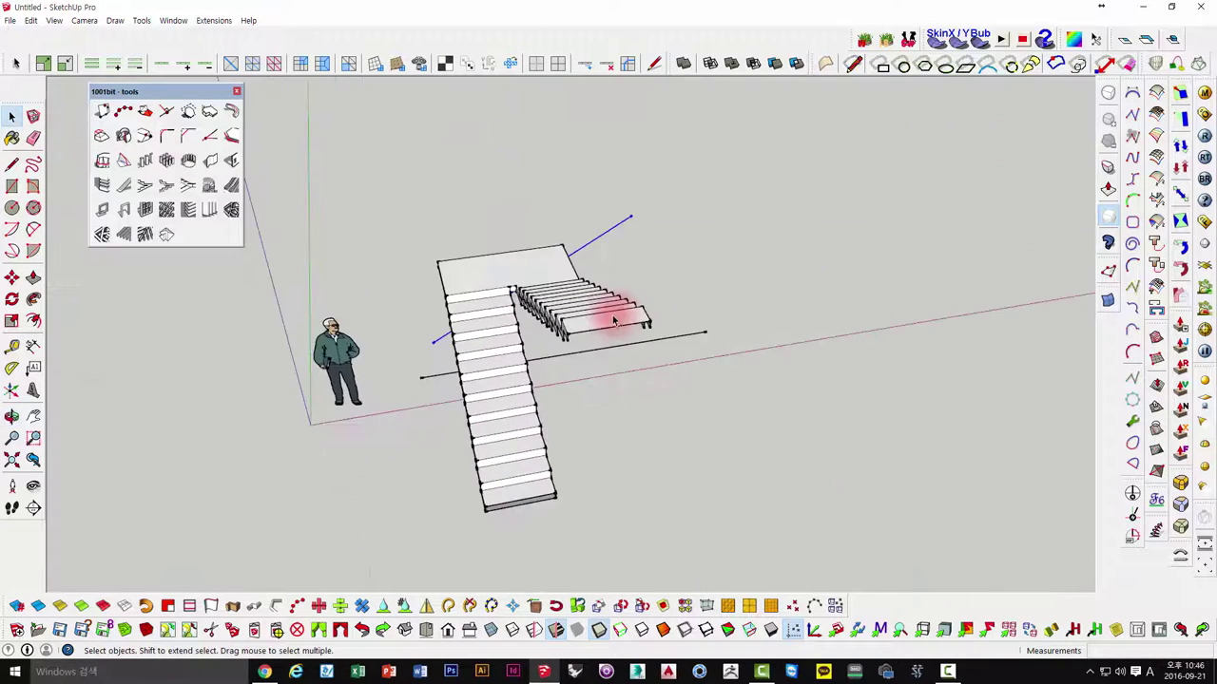
pyautogui.moveTo(470, 273)
pyautogui.mouseDown(button='middle')
pyautogui.moveTo(551, 348)
pyautogui.moveTo(291, 304)
pyautogui.moveTo(312, 250)
pyautogui.moveTo(406, 216)
pyautogui.mouseUp(button='middle')
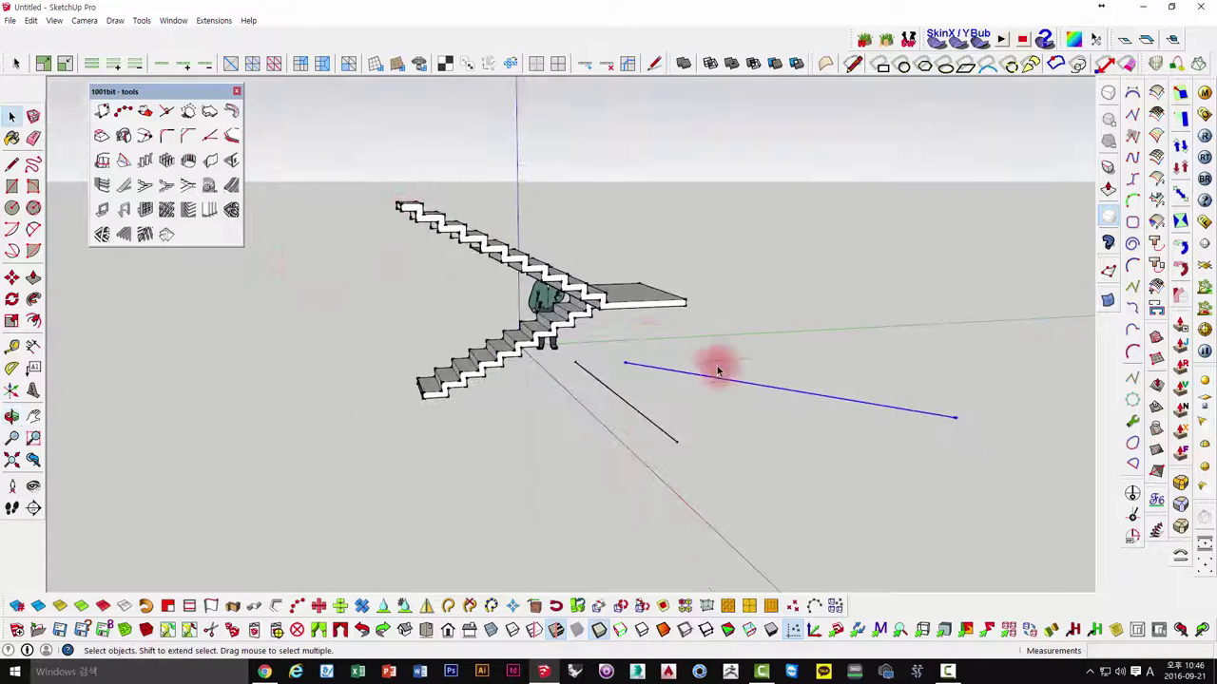
pyautogui.moveTo(718, 371)
pyautogui.mouseDown(button='middle')
pyautogui.moveTo(760, 416)
pyautogui.moveTo(657, 429)
pyautogui.mouseUp(button='middle')
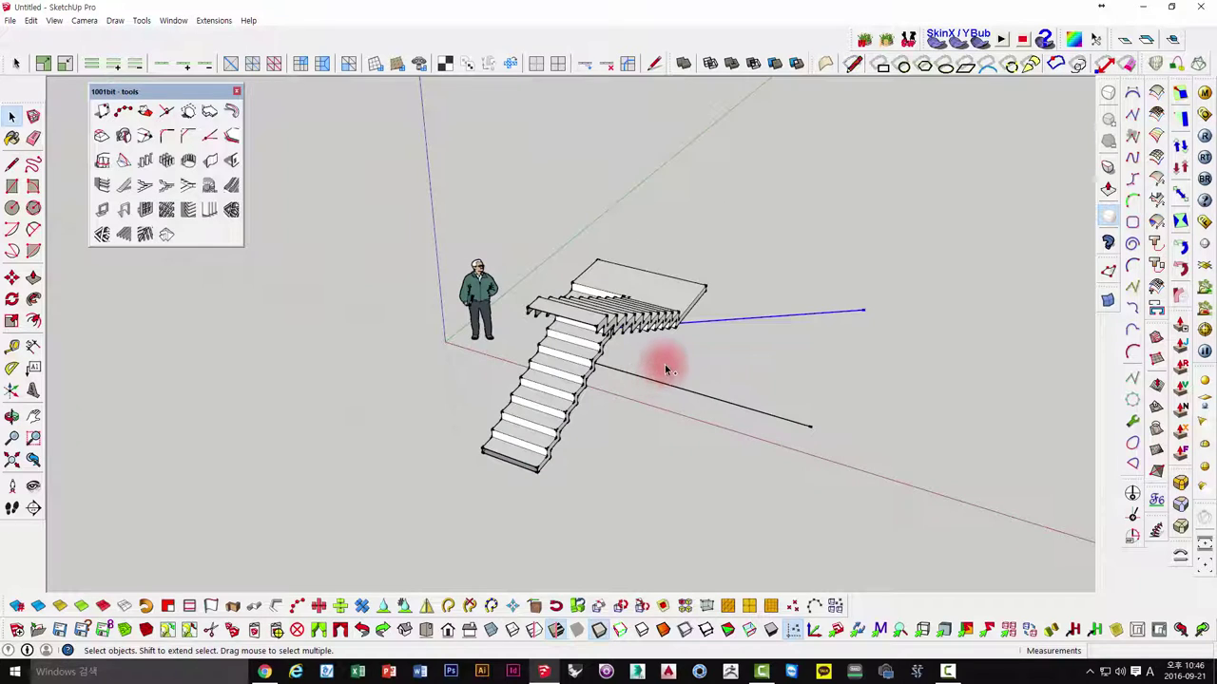
pyautogui.moveTo(668, 373)
pyautogui.mouseDown(button='middle')
pyautogui.moveTo(583, 258)
pyautogui.moveTo(606, 281)
pyautogui.mouseUp(button='middle')
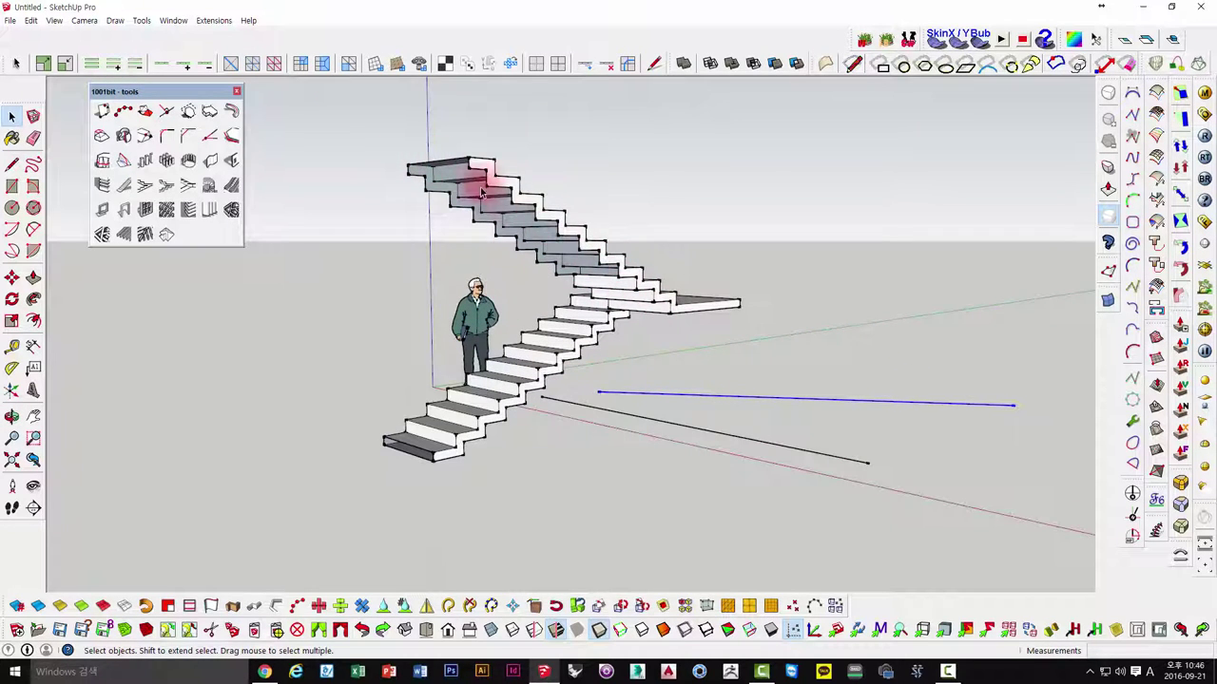
pyautogui.moveTo(482, 193)
pyautogui.mouseDown(button='middle')
pyautogui.moveTo(435, 177)
pyautogui.moveTo(653, 352)
pyautogui.moveTo(626, 273)
pyautogui.mouseUp(button='middle')
pyautogui.scroll(-3, 660, 380)
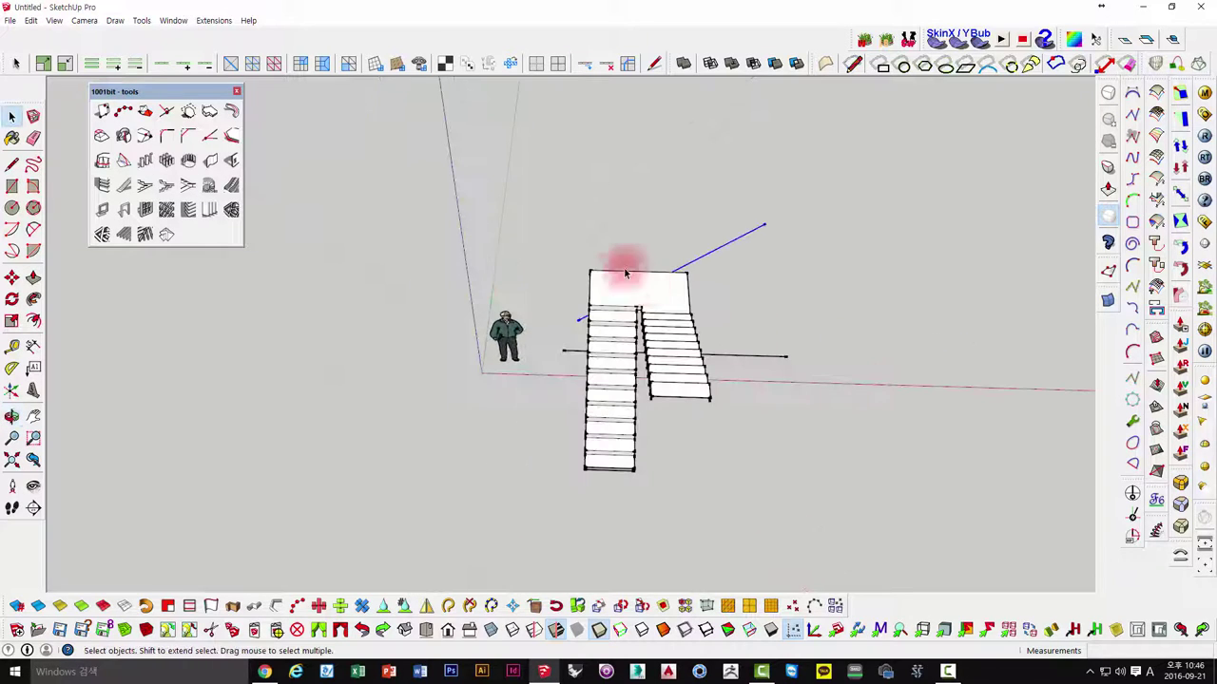
# - Select the diagonal-line staircase and delete it
pyautogui.click(625, 287)
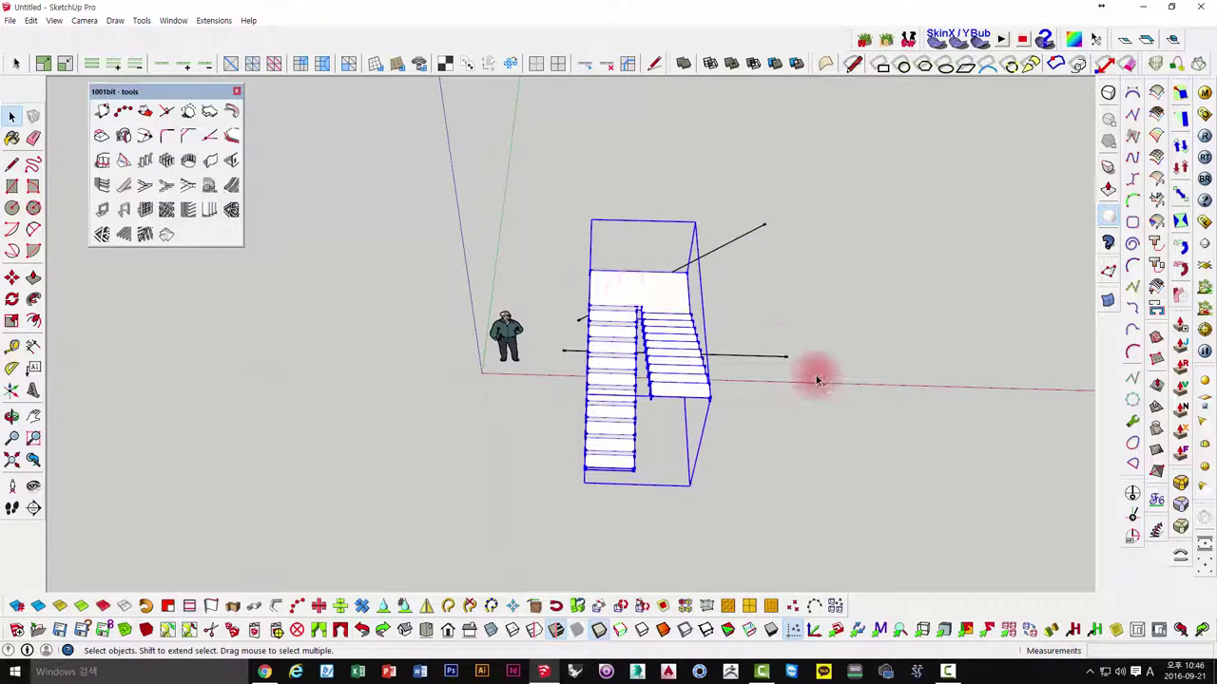
pyautogui.moveTo(814, 375); pyautogui.dragTo(573, 171, button='middle')
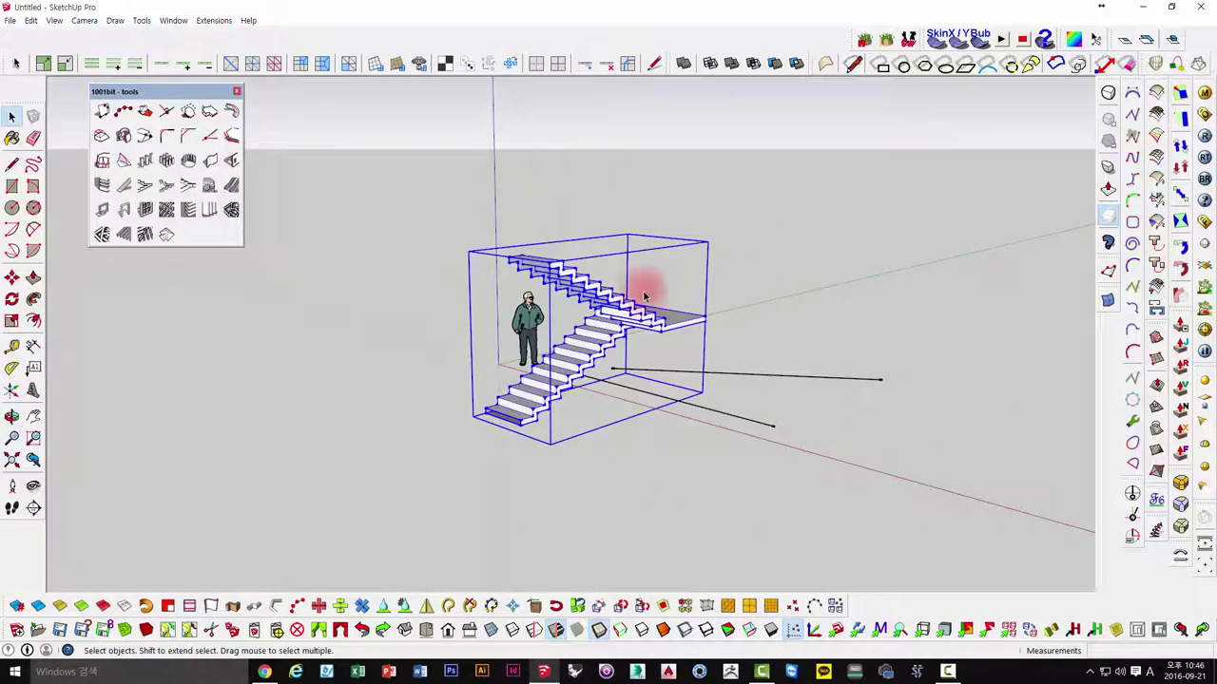
pyautogui.moveTo(616, 294)
pyautogui.mouseDown(button='middle')
pyautogui.moveTo(679, 353)
pyautogui.moveTo(652, 239)
pyautogui.mouseUp(button='middle')
pyautogui.scroll(2, 662, 331)
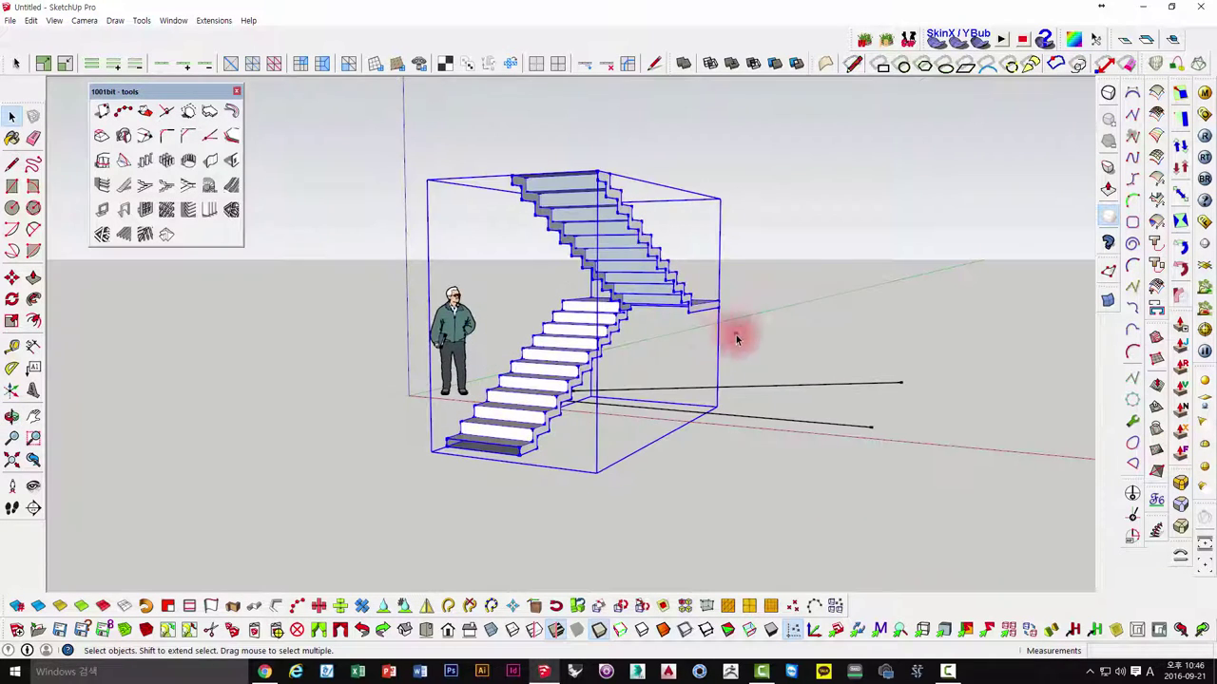
pyautogui.moveTo(742, 304)
pyautogui.mouseDown(button='middle')
pyautogui.moveTo(641, 197)
pyautogui.moveTo(504, 314)
pyautogui.mouseUp(button='middle')
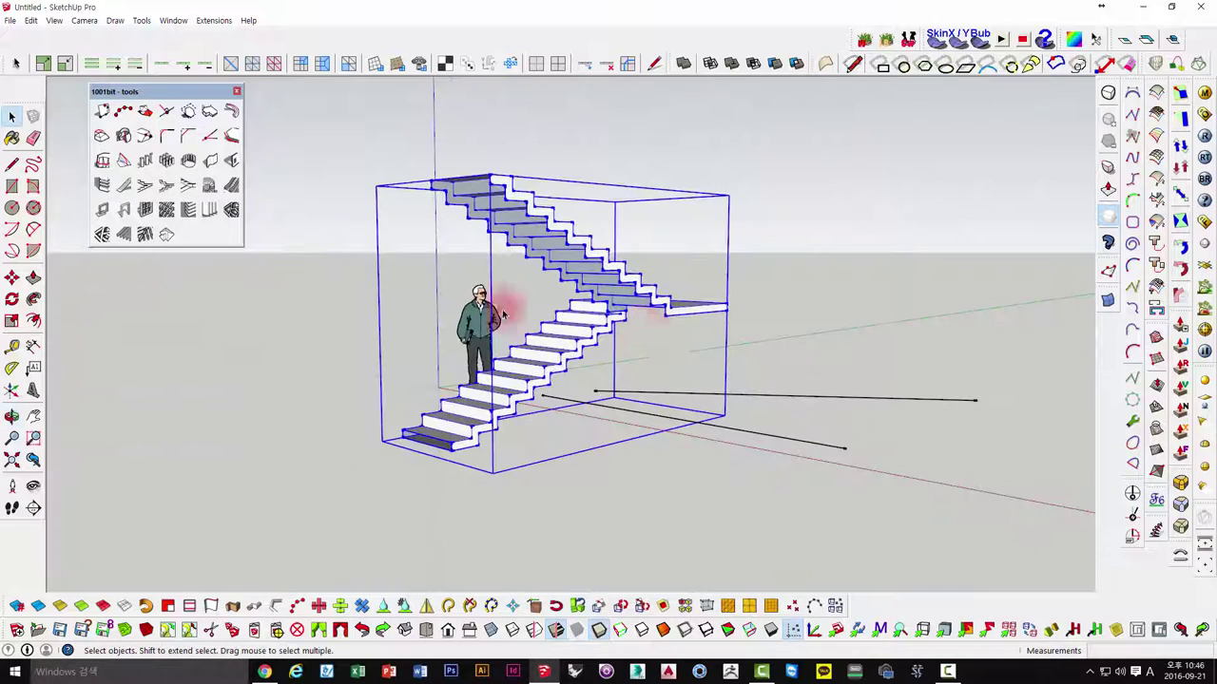
pyautogui.moveTo(670, 312)
pyautogui.mouseDown(button='middle')
pyautogui.moveTo(693, 272)
pyautogui.moveTo(753, 386)
pyautogui.mouseUp(button='middle')
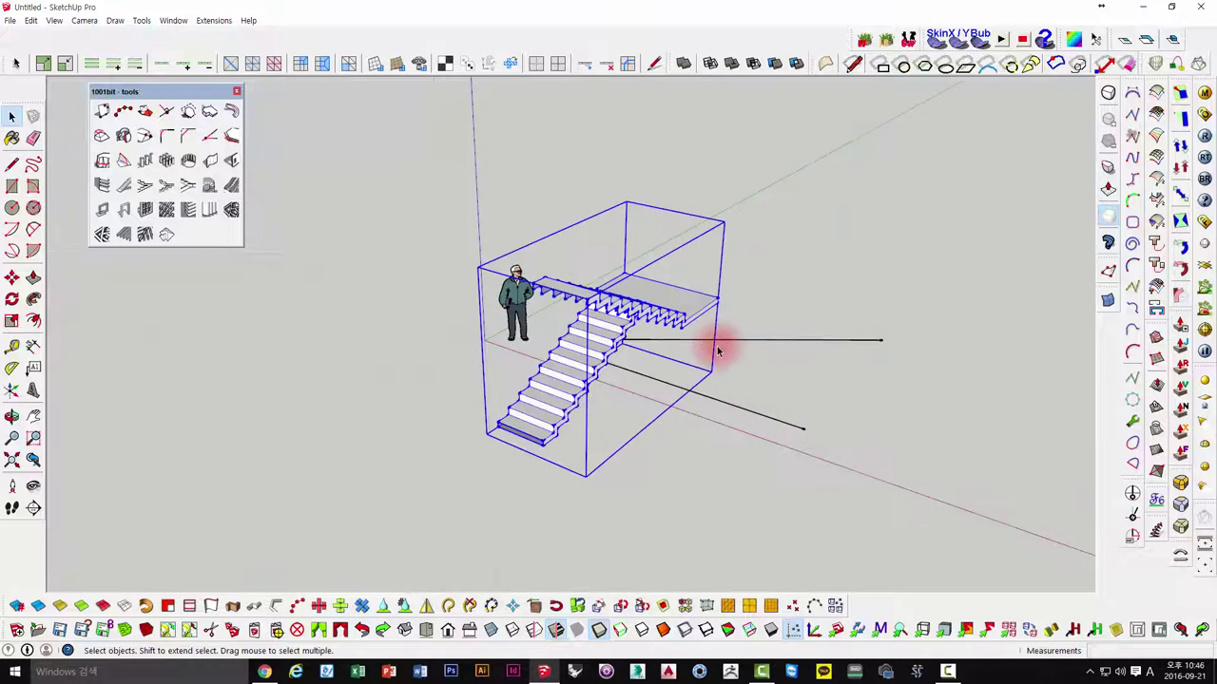
pyautogui.press('Delete')
# - Build a metal/timber dogleg staircase placed at the guide line
pyautogui.moveTo(643, 342); pyautogui.dragTo(717, 400, button='middle')
pyautogui.scroll(3, 669, 286)
pyautogui.scroll(2, 543, 356)
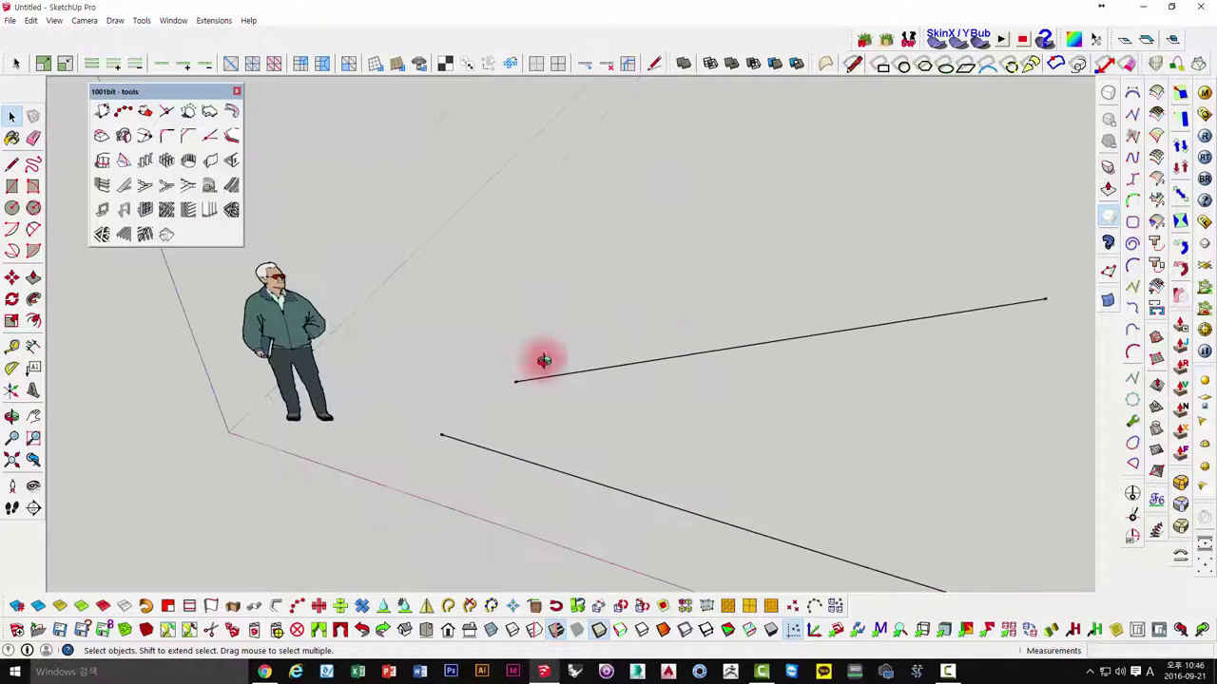
pyautogui.moveTo(542, 356); pyautogui.dragTo(615, 354, button='middle')
pyautogui.scroll(-2, 895, 170)
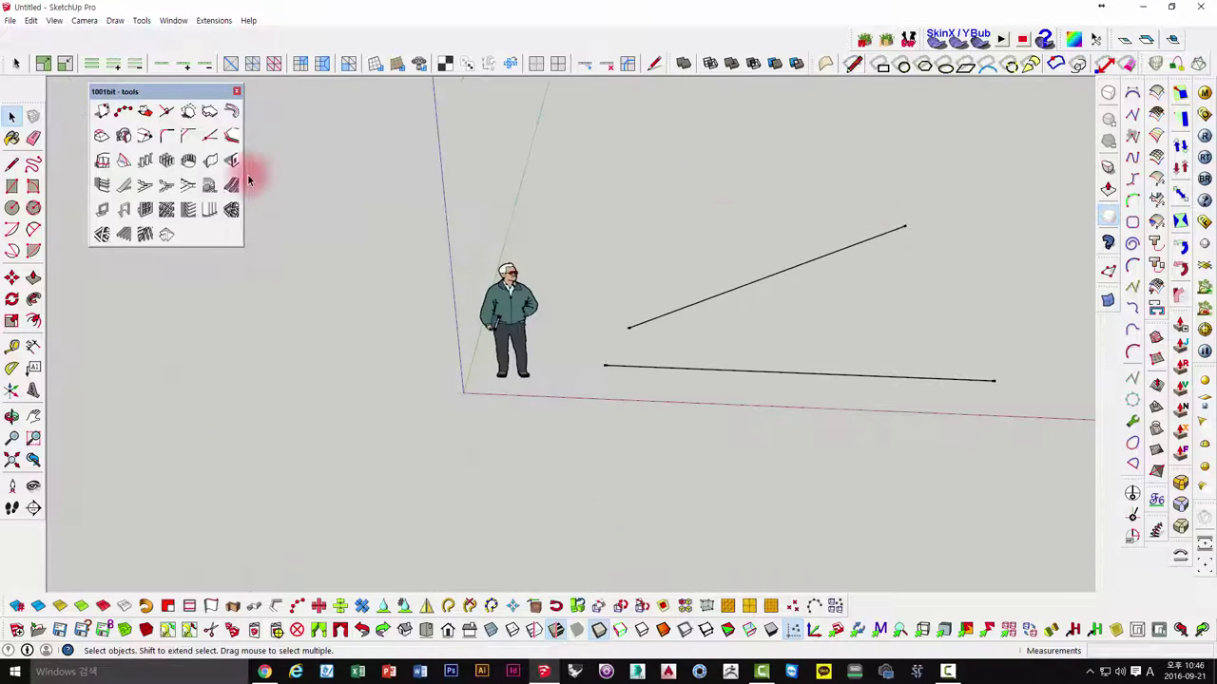
pyautogui.click(183, 190)
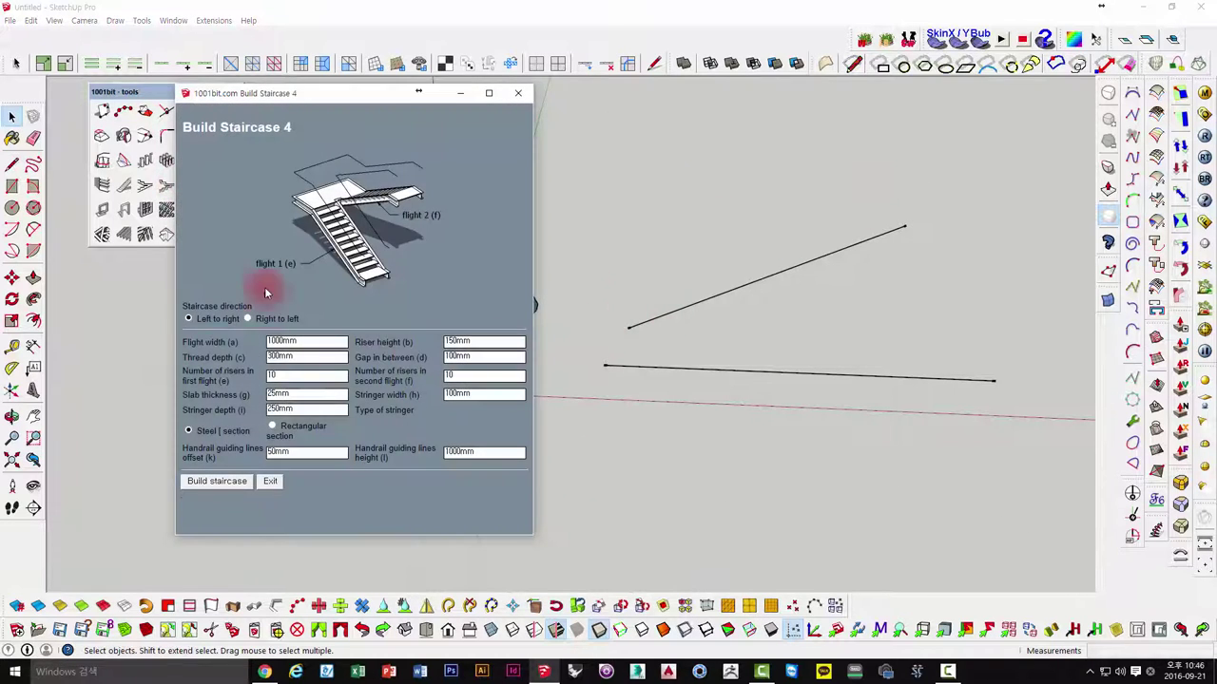
pyautogui.click(237, 487)
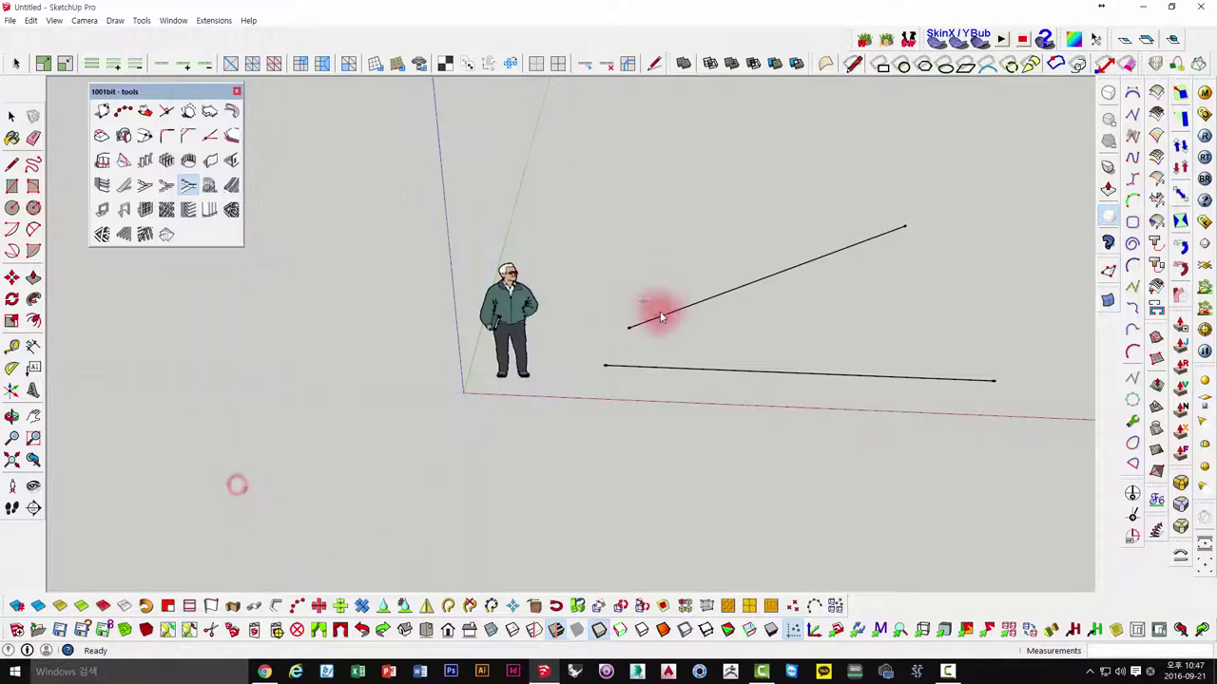
pyautogui.click(806, 255)
pyautogui.moveTo(806, 255)
pyautogui.mouseDown(button='middle')
pyautogui.moveTo(806, 374)
pyautogui.moveTo(732, 282)
pyautogui.moveTo(429, 190)
pyautogui.moveTo(790, 456)
pyautogui.moveTo(693, 367)
pyautogui.moveTo(689, 220)
pyautogui.moveTo(557, 177)
pyautogui.mouseUp(button='middle')
pyautogui.scroll(-2, 562, 168)
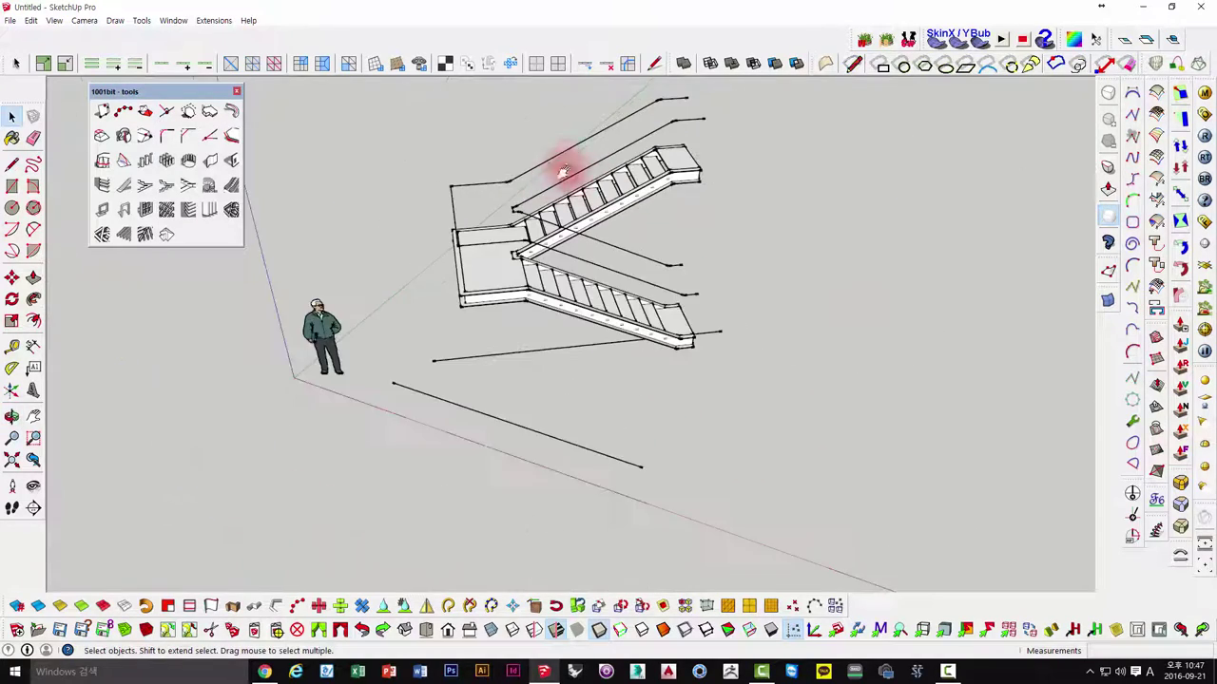
pyautogui.scroll(3, 543, 212)
pyautogui.scroll(2, 543, 212)
pyautogui.moveTo(723, 233); pyautogui.dragTo(568, 139, button='middle')
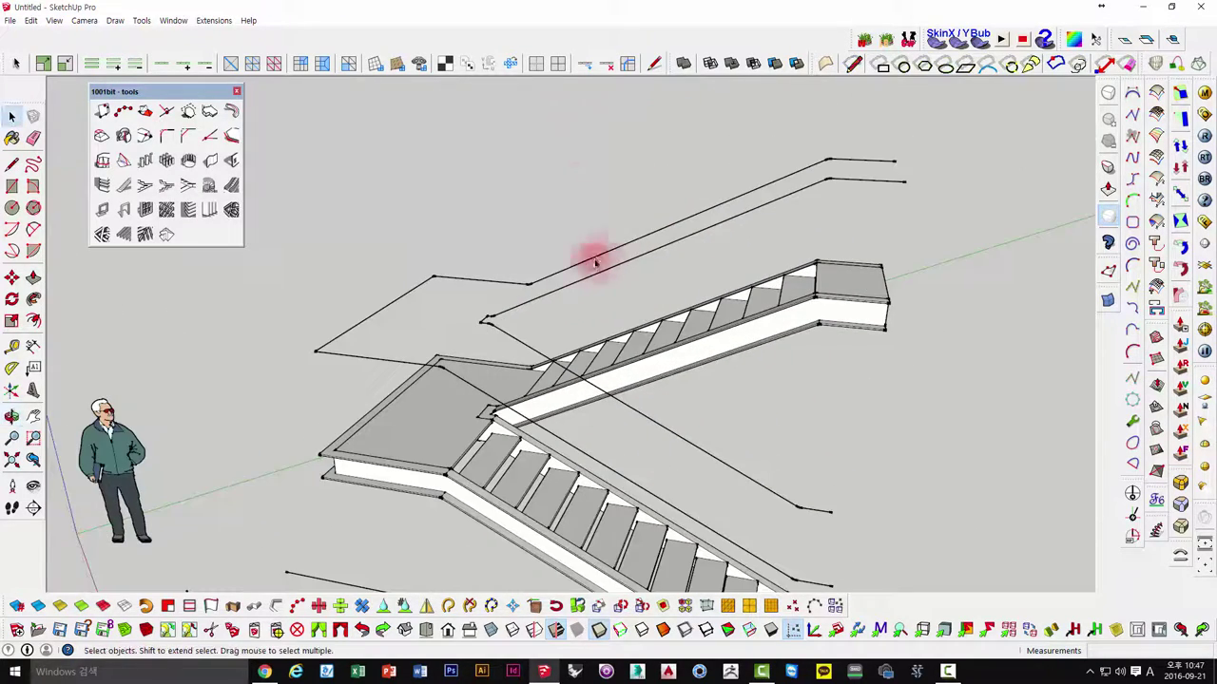
# - Open the staircase group and orbit to inspect its flights and handrail lines
pyautogui.click(484, 324)
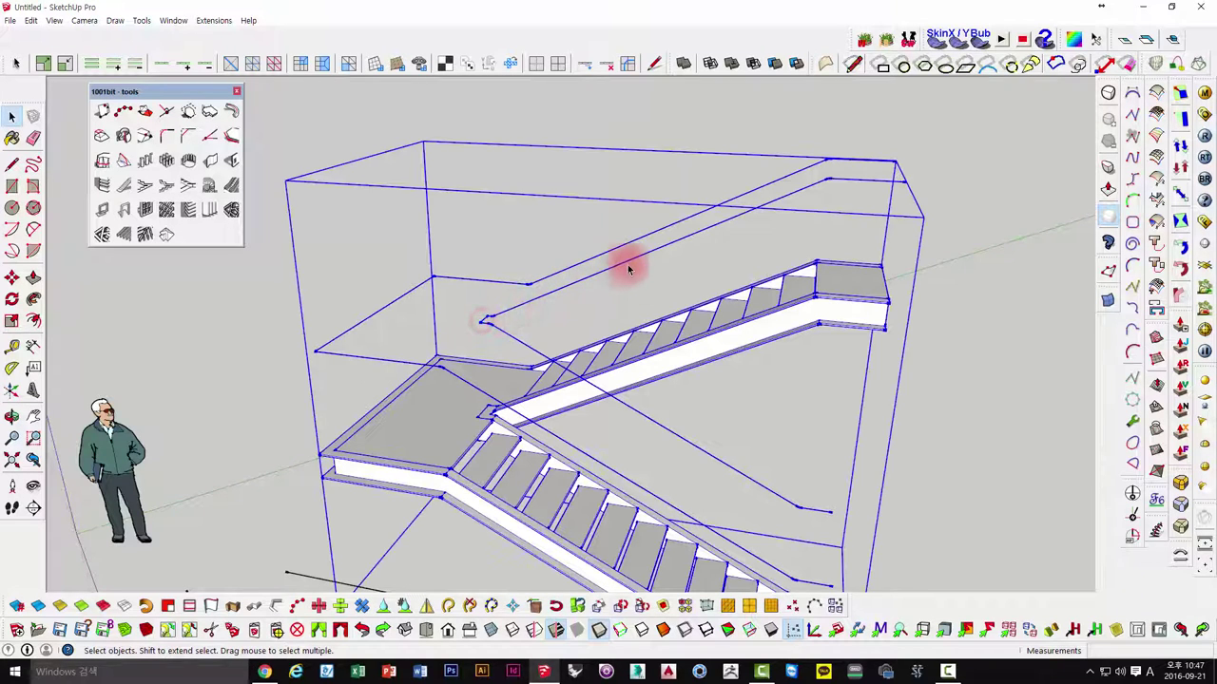
pyautogui.doubleClick(717, 230)
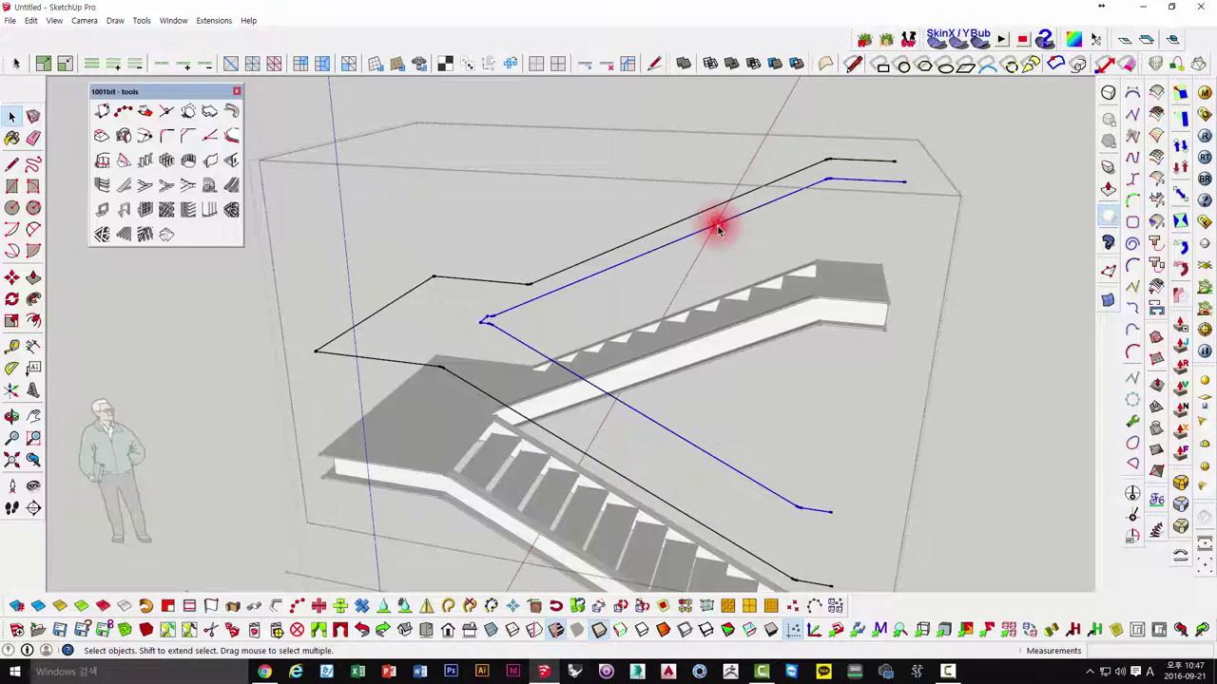
pyautogui.moveTo(711, 243)
pyautogui.mouseDown(button='middle')
pyautogui.moveTo(875, 238)
pyautogui.moveTo(842, 162)
pyautogui.mouseUp(button='middle')
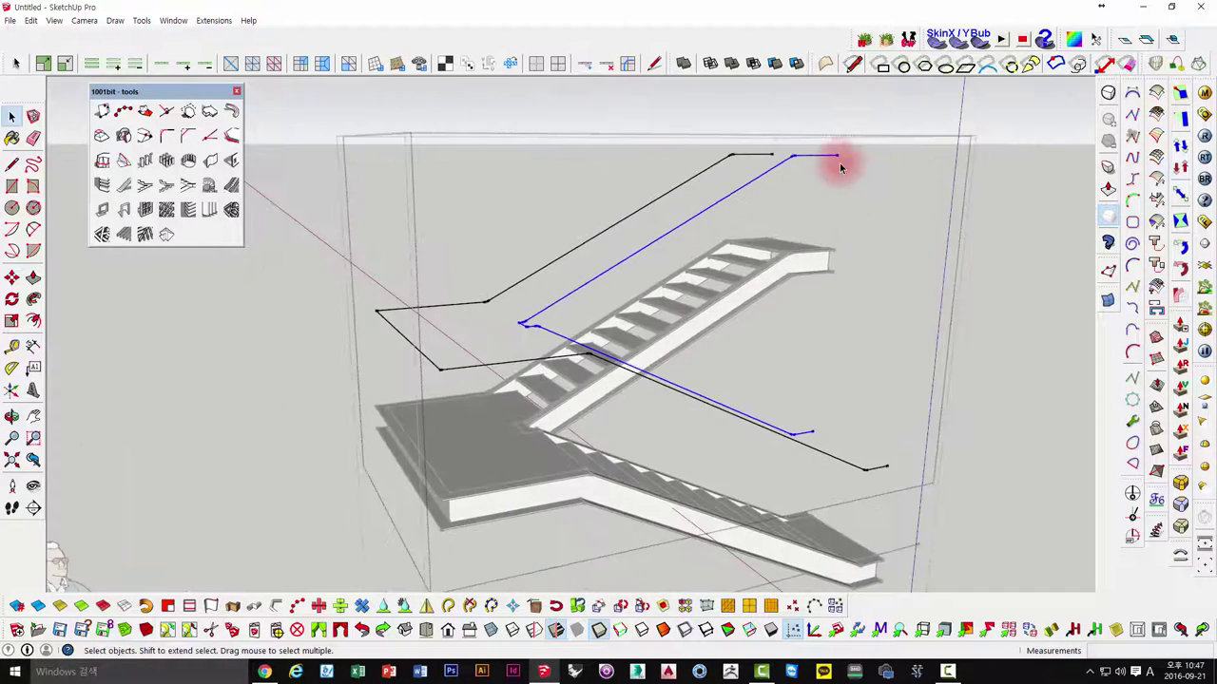
pyautogui.moveTo(533, 333)
pyautogui.mouseDown(button='middle')
pyautogui.moveTo(869, 416)
pyautogui.moveTo(788, 489)
pyautogui.moveTo(484, 361)
pyautogui.moveTo(505, 359)
pyautogui.moveTo(427, 282)
pyautogui.mouseUp(button='middle')
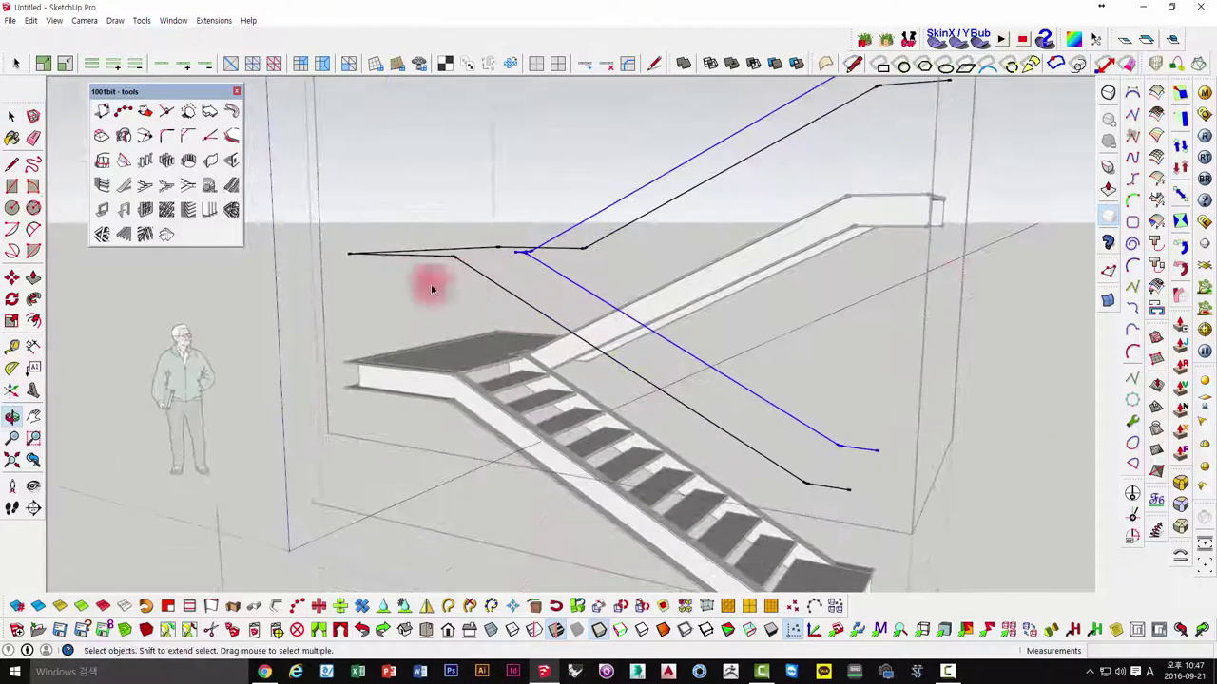
pyautogui.moveTo(576, 175)
pyautogui.mouseDown(button='middle')
pyautogui.moveTo(690, 321)
pyautogui.moveTo(739, 339)
pyautogui.moveTo(471, 288)
pyautogui.moveTo(388, 258)
pyautogui.mouseUp(button='middle')
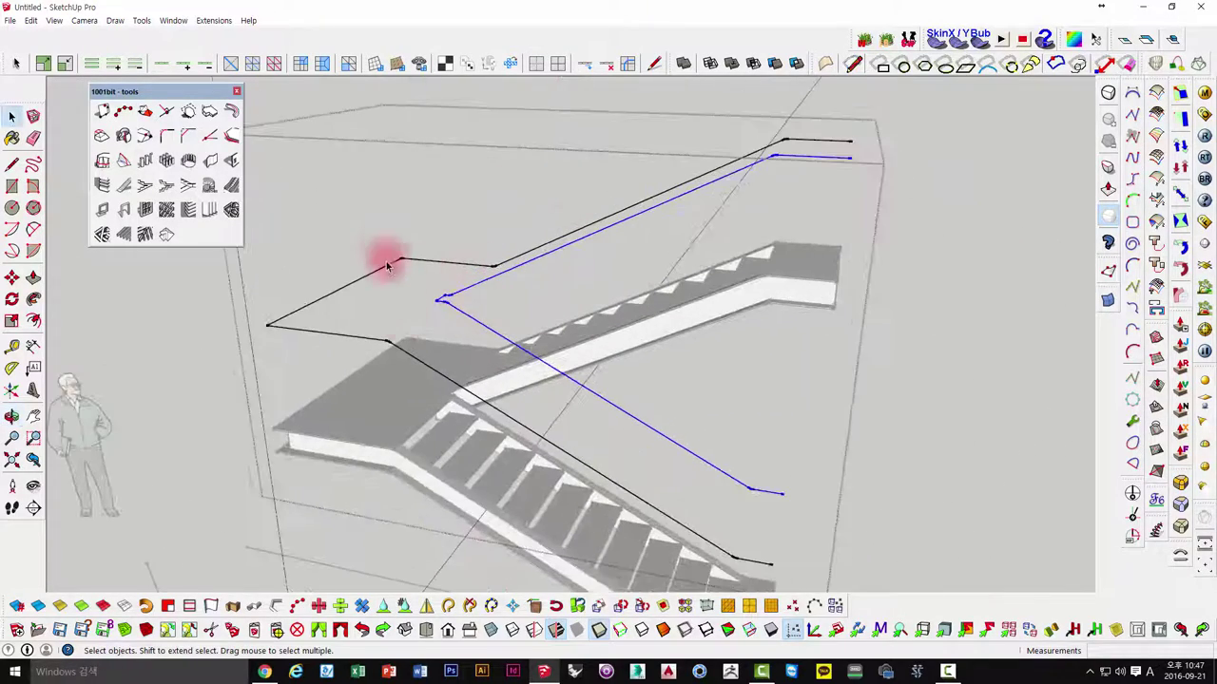
pyautogui.moveTo(638, 266); pyautogui.dragTo(895, 255, button='middle')
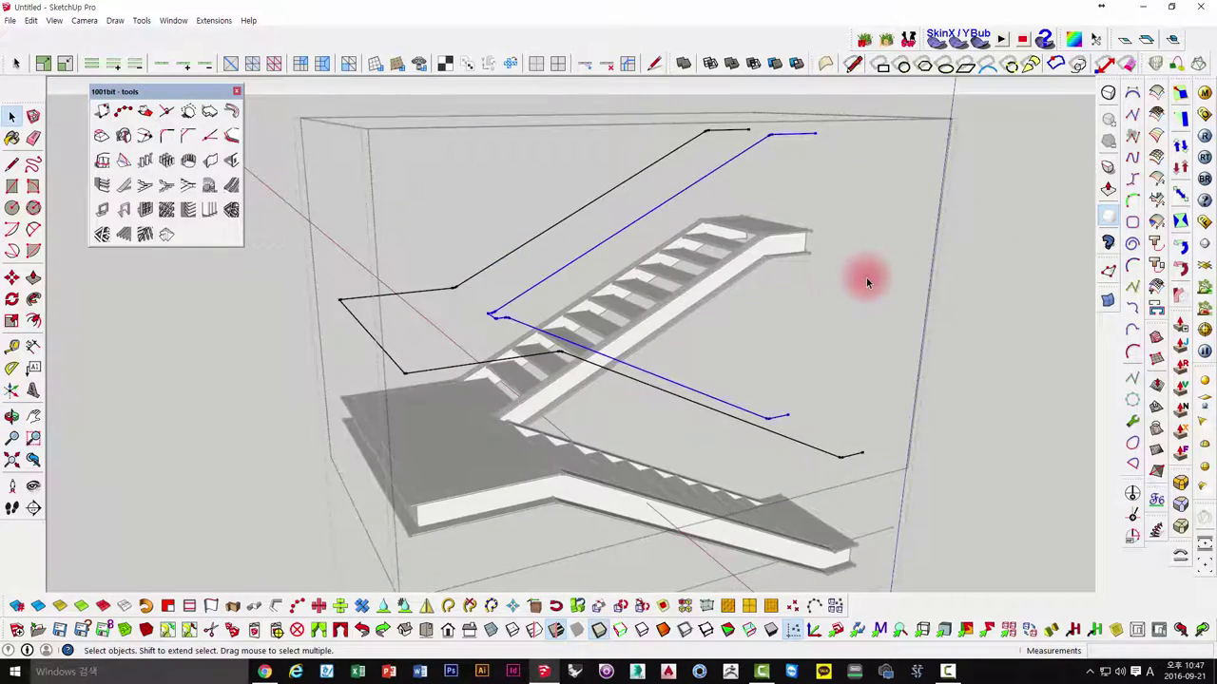
pyautogui.click(866, 280)
pyautogui.hotkey('ctrl', 'a')
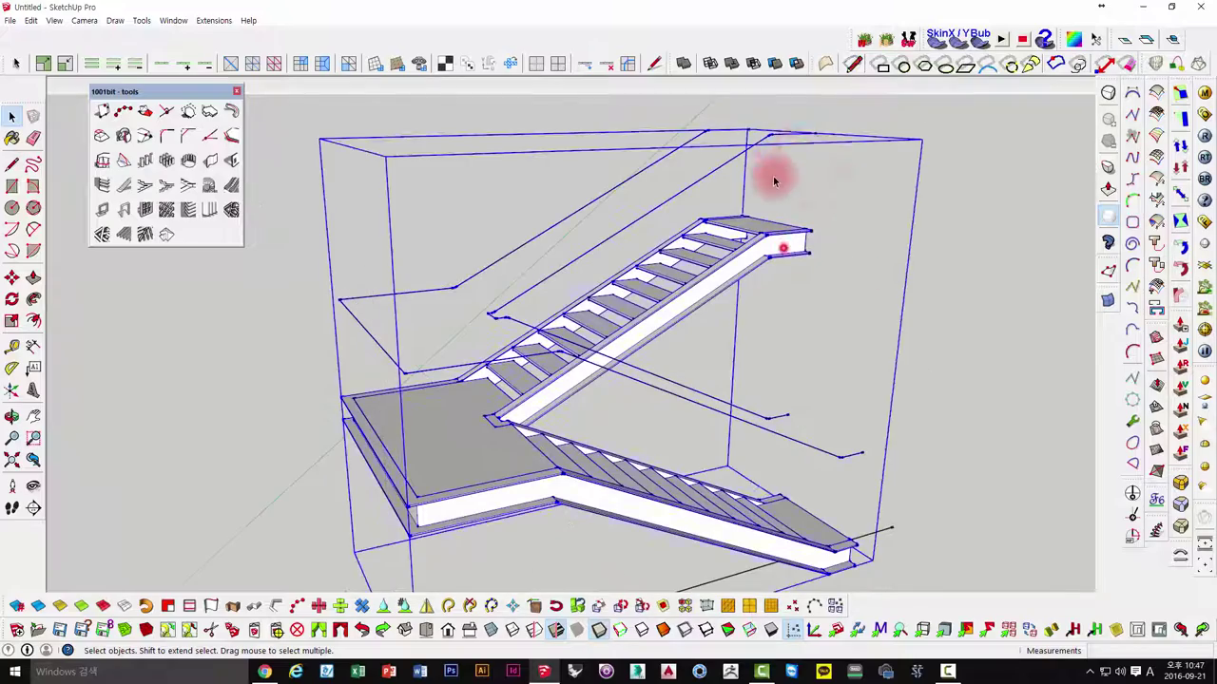
pyautogui.moveTo(769, 130)
pyautogui.mouseDown(button='middle')
pyautogui.moveTo(456, 304)
pyautogui.moveTo(592, 307)
pyautogui.moveTo(398, 292)
pyautogui.moveTo(850, 345)
pyautogui.mouseUp(button='middle')
pyautogui.click(570, 171)
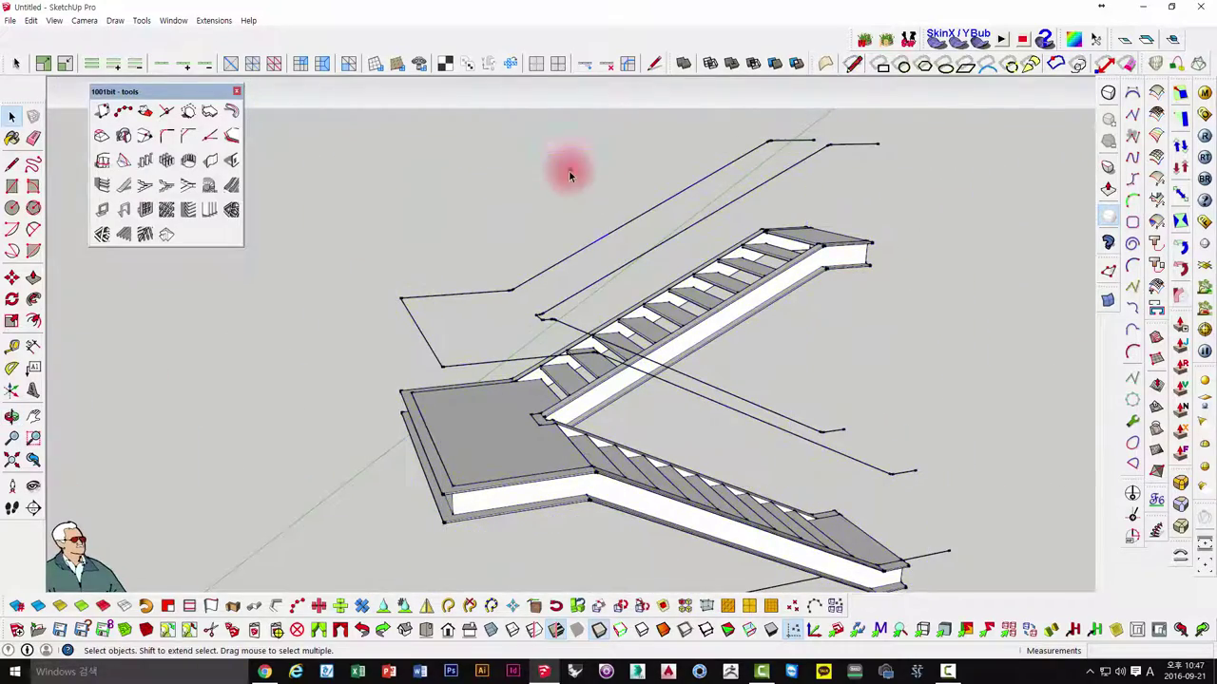
# - Exit the r.c. dogleg staircase builder without building, then open the stair group for editing
pyautogui.click(168, 194)
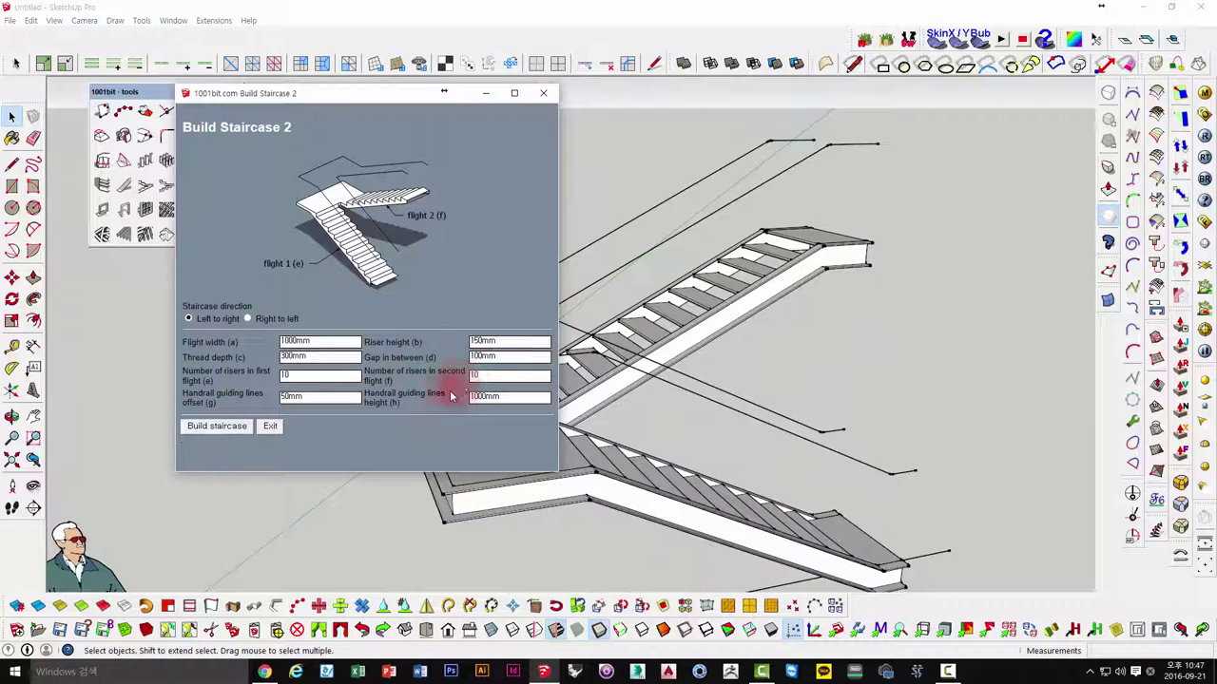
pyautogui.click(272, 428)
pyautogui.moveTo(576, 331); pyautogui.dragTo(522, 280, button='middle')
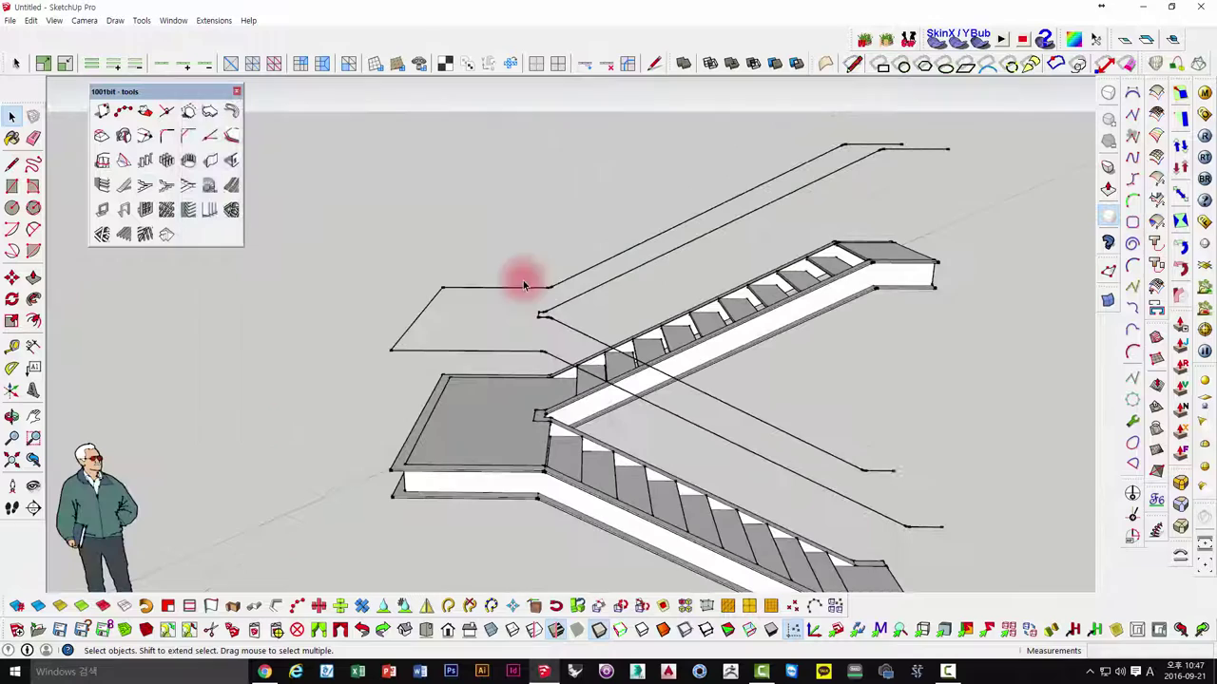
pyautogui.doubleClick(593, 270)
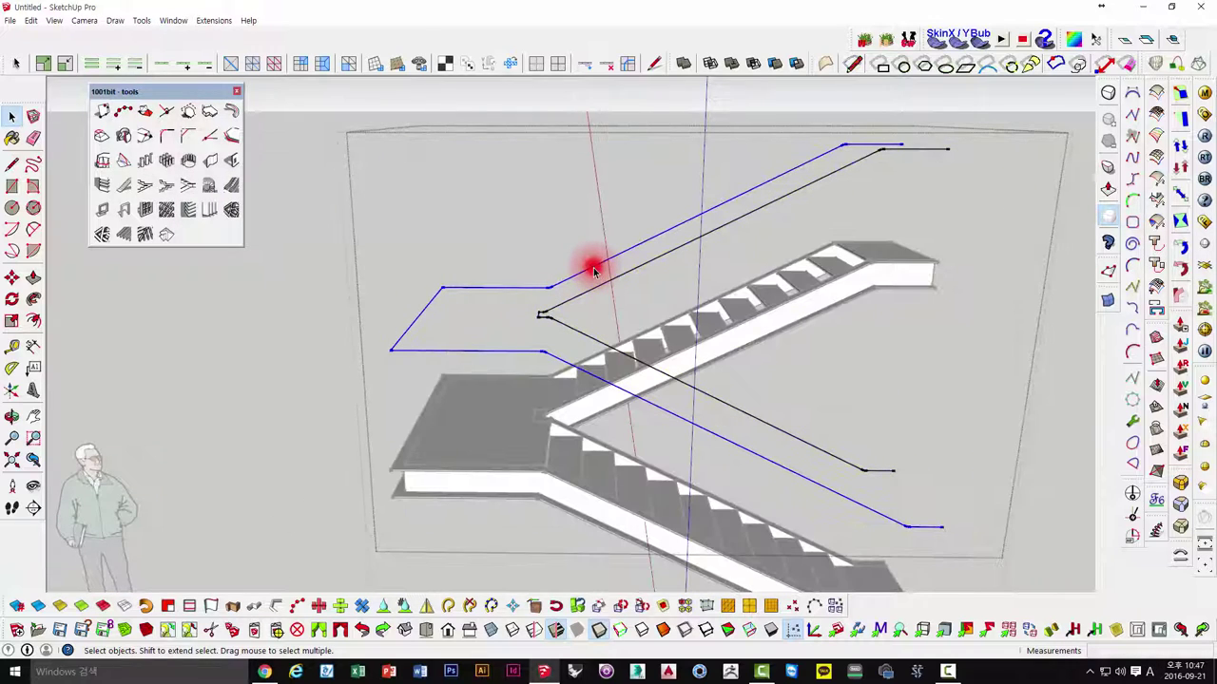
pyautogui.moveTo(454, 315)
pyautogui.mouseDown(button='middle')
pyautogui.moveTo(763, 272)
pyautogui.moveTo(399, 290)
pyautogui.moveTo(399, 347)
pyautogui.moveTo(399, 329)
pyautogui.mouseUp(button='middle')
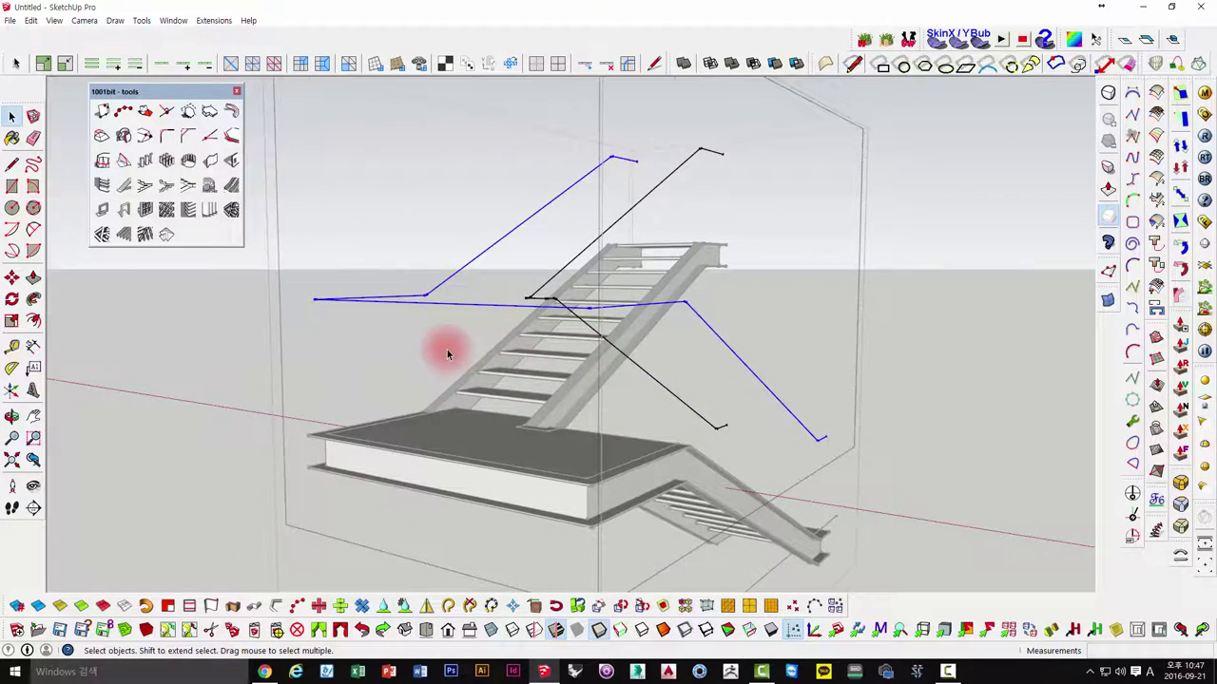
pyautogui.moveTo(447, 349)
pyautogui.mouseDown(button='middle')
pyautogui.moveTo(733, 326)
pyautogui.moveTo(304, 372)
pyautogui.moveTo(402, 307)
pyautogui.moveTo(540, 318)
pyautogui.moveTo(307, 391)
pyautogui.moveTo(275, 372)
pyautogui.moveTo(266, 336)
pyautogui.mouseUp(button='middle')
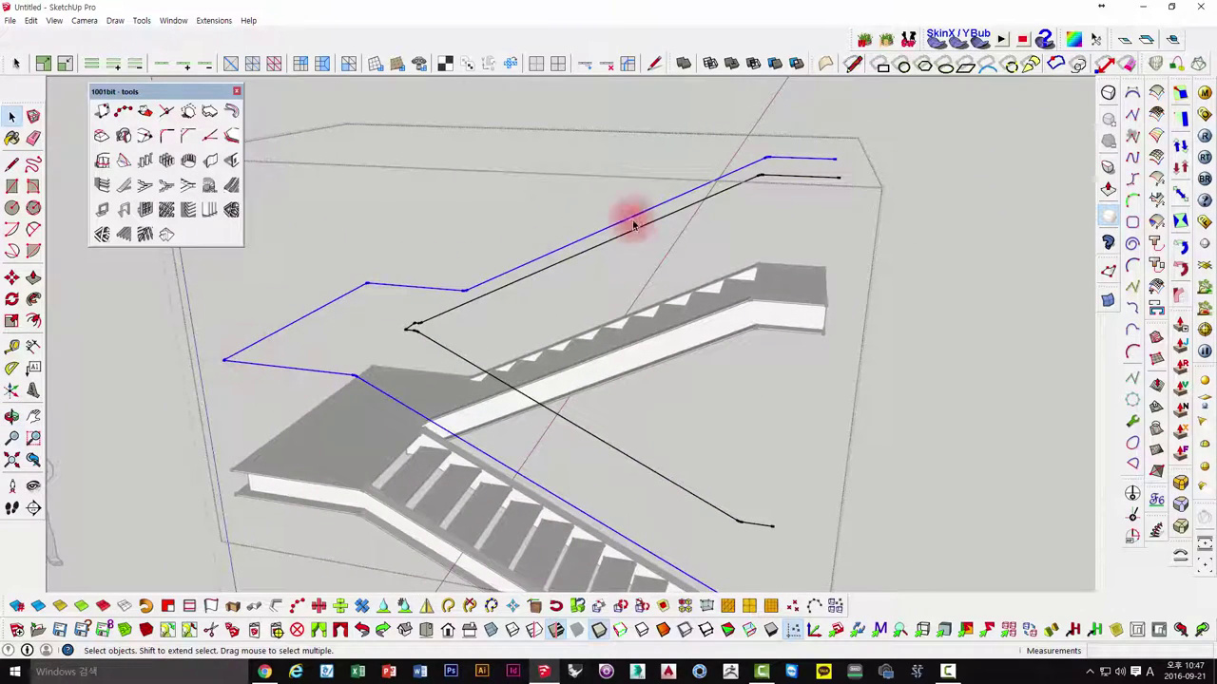
pyautogui.moveTo(498, 294)
pyautogui.mouseDown(button='middle')
pyautogui.moveTo(423, 320)
pyautogui.moveTo(435, 304)
pyautogui.moveTo(738, 293)
pyautogui.moveTo(538, 222)
pyautogui.moveTo(545, 294)
pyautogui.moveTo(571, 266)
pyautogui.mouseUp(button='middle')
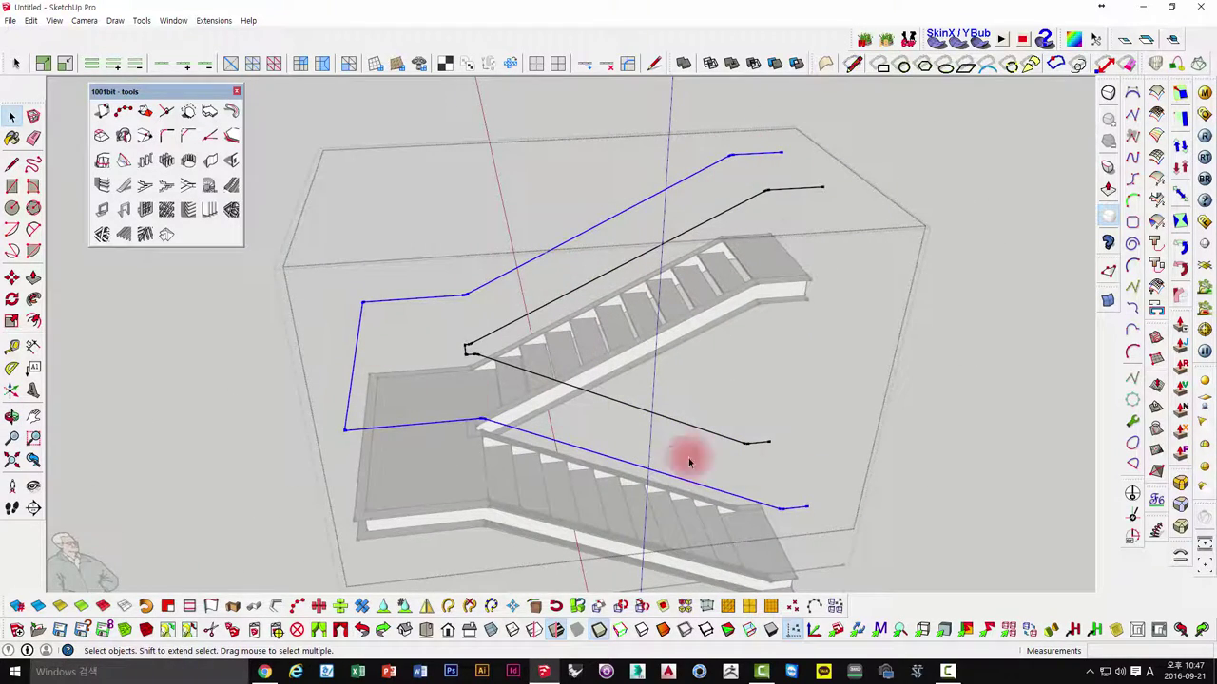
pyautogui.moveTo(747, 465)
pyautogui.mouseDown(button='middle')
pyautogui.moveTo(611, 378)
pyautogui.moveTo(380, 320)
pyautogui.moveTo(652, 326)
pyautogui.mouseUp(button='middle')
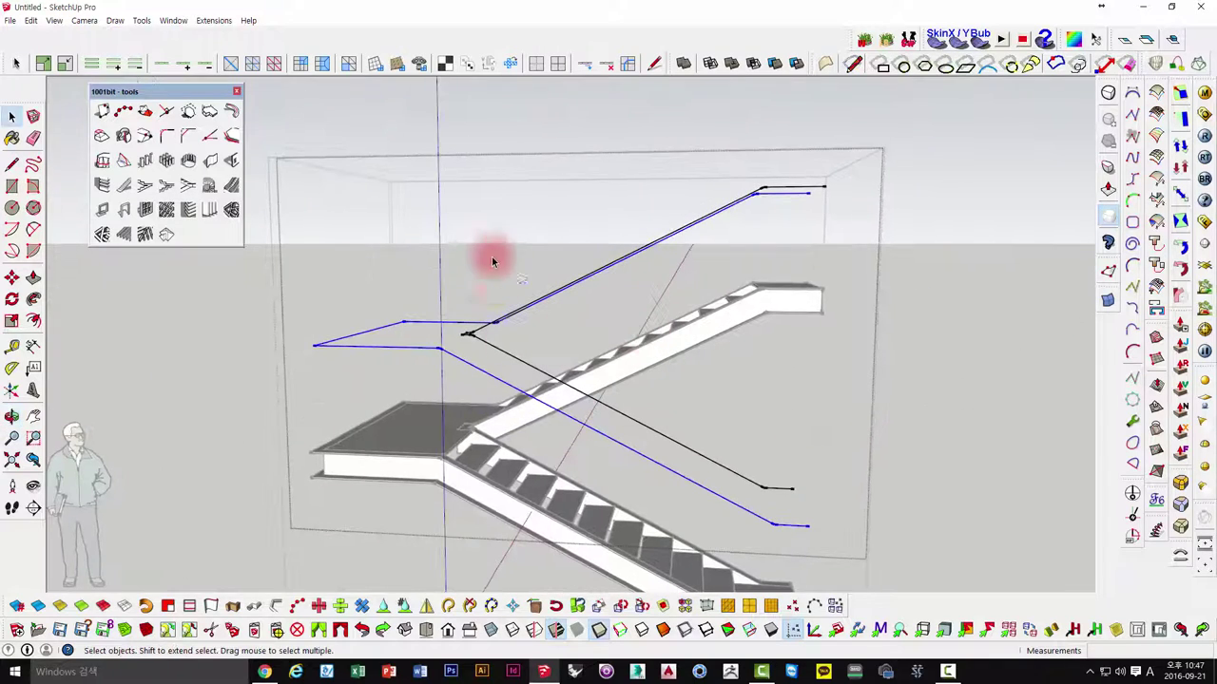
# - Select the handrail guide lines and check their context menu without choosing anything
pyautogui.click(440, 326)
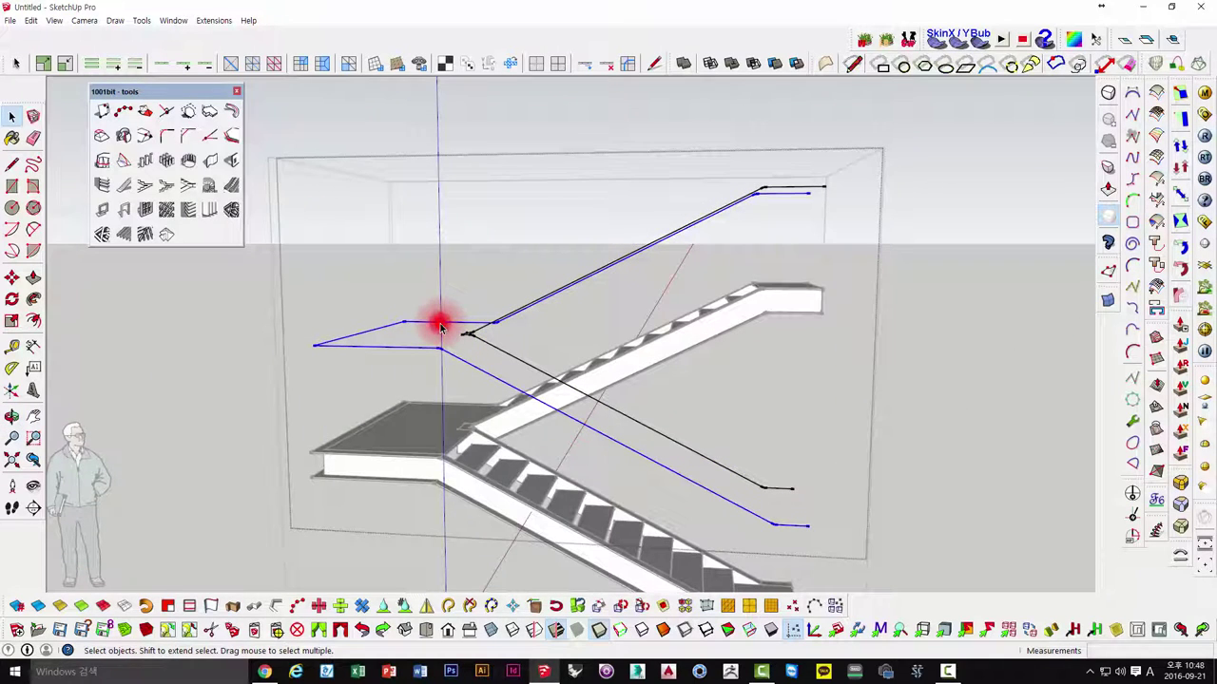
pyautogui.rightClick(440, 326)
pyautogui.click(415, 326)
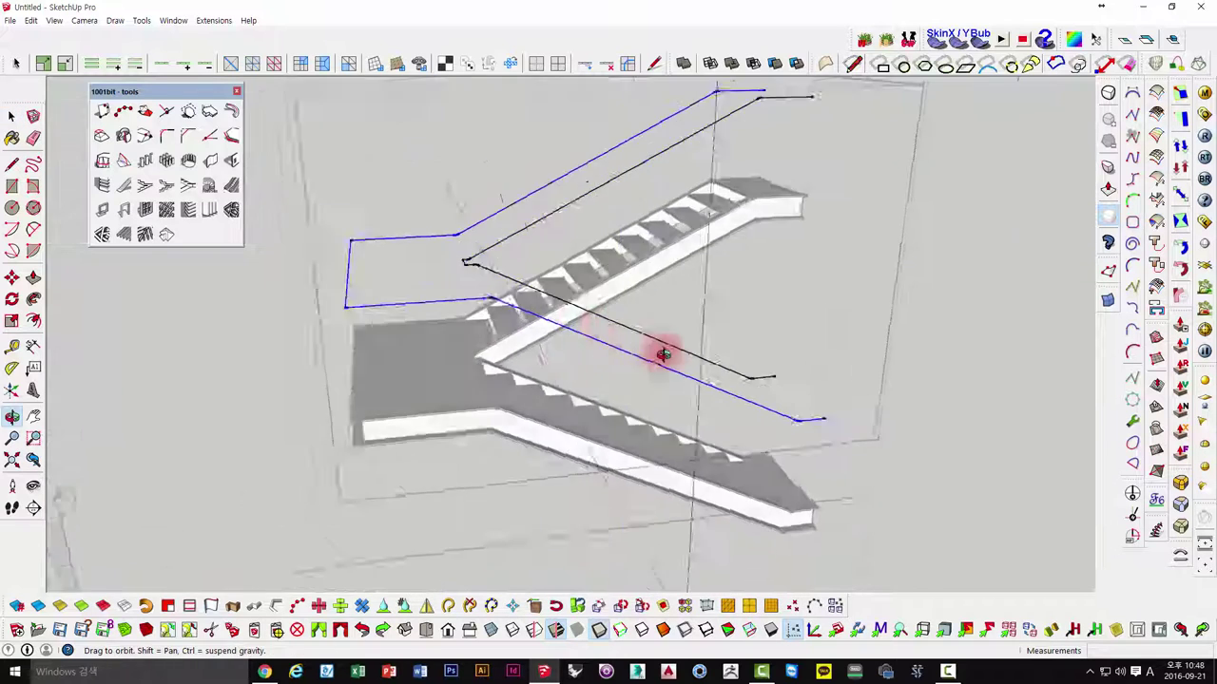
pyautogui.moveTo(474, 300)
pyautogui.mouseDown(button='middle')
pyautogui.moveTo(733, 304)
pyautogui.moveTo(446, 404)
pyautogui.mouseUp(button='middle')
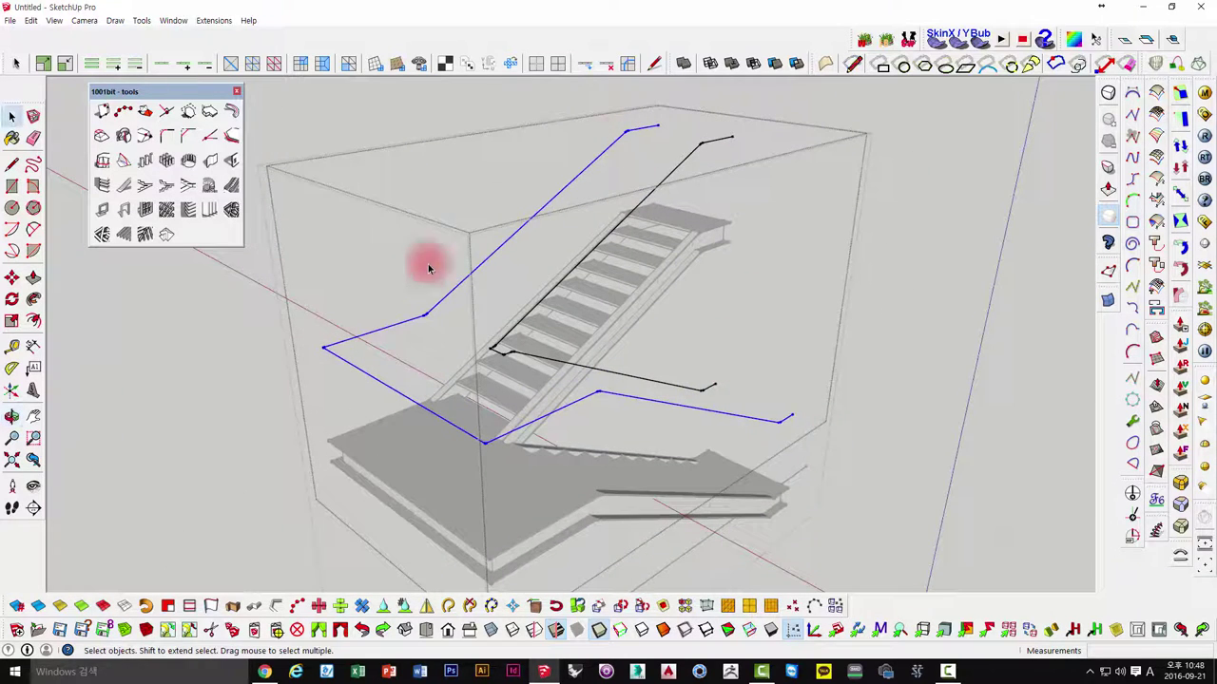
pyautogui.moveTo(603, 372); pyautogui.dragTo(603, 407, button='middle')
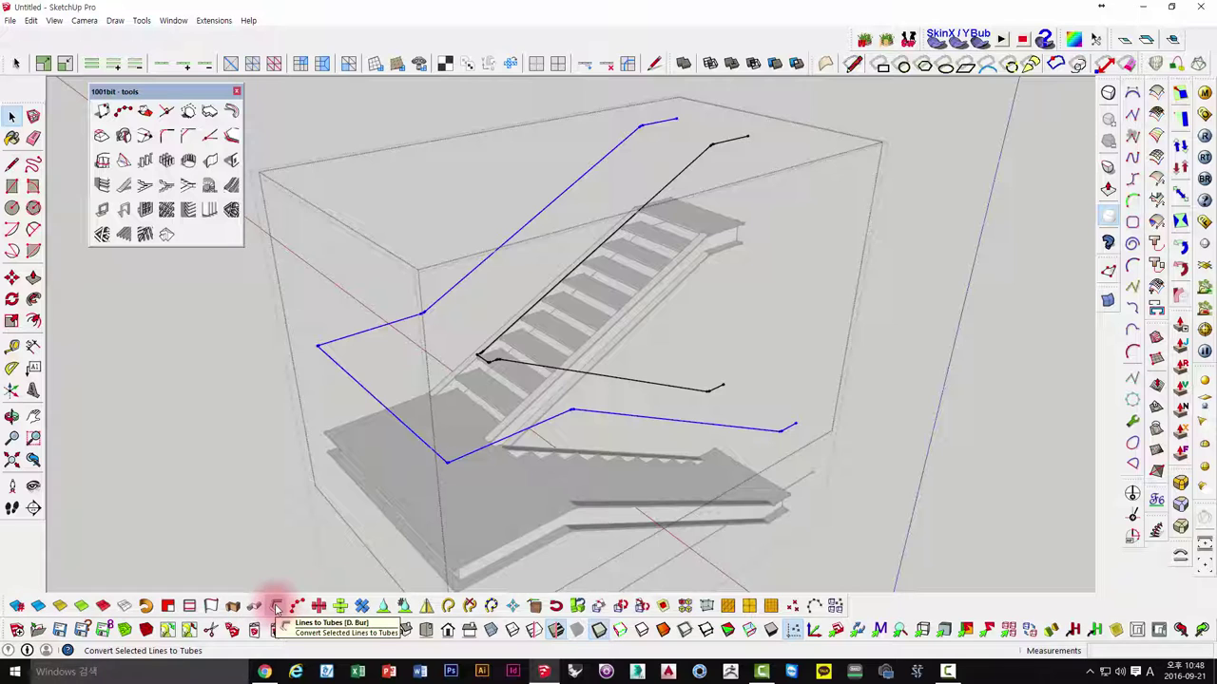
# - Run Lines to Tubes on the outer railing path with Diameter 50 and Precision 24
pyautogui.click(275, 607)
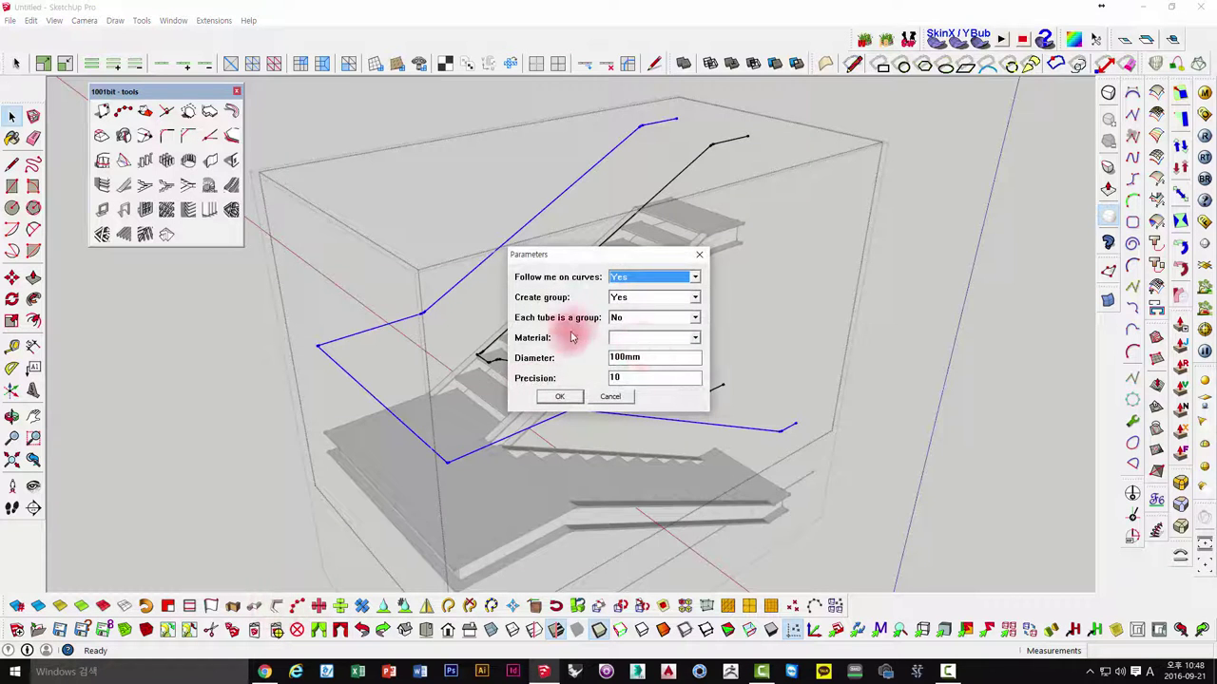
pyautogui.doubleClick(627, 359)
pyautogui.write('50')
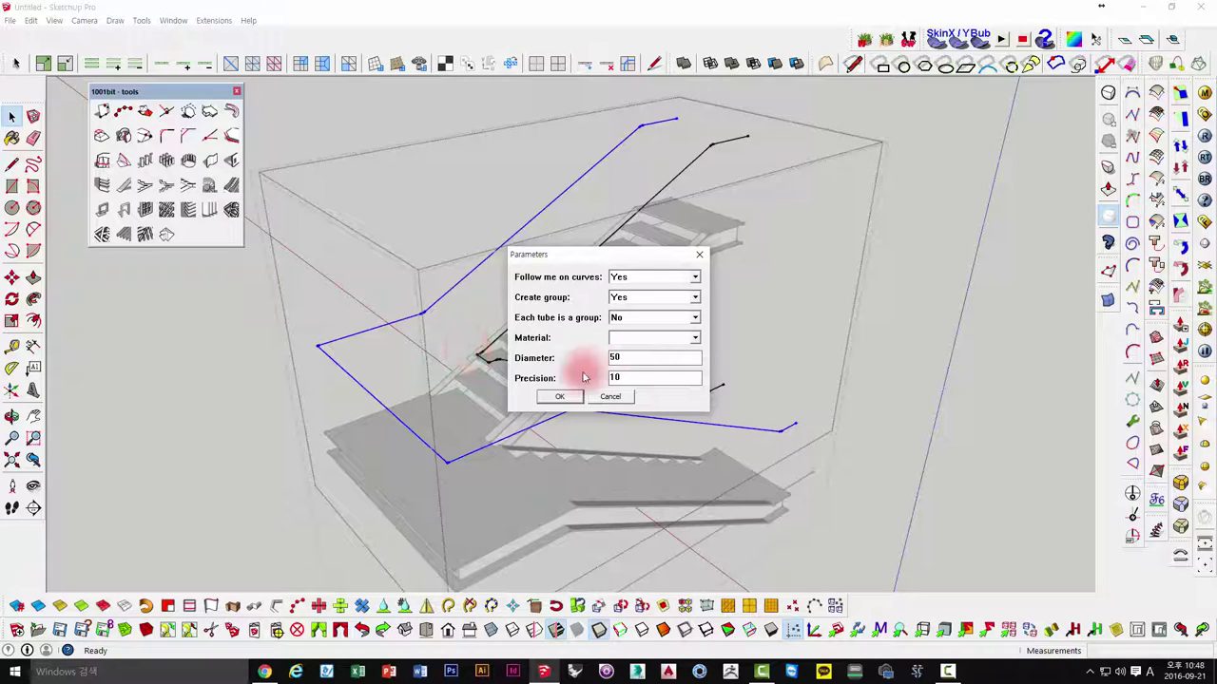
pyautogui.doubleClick(629, 379)
pyautogui.write('24')
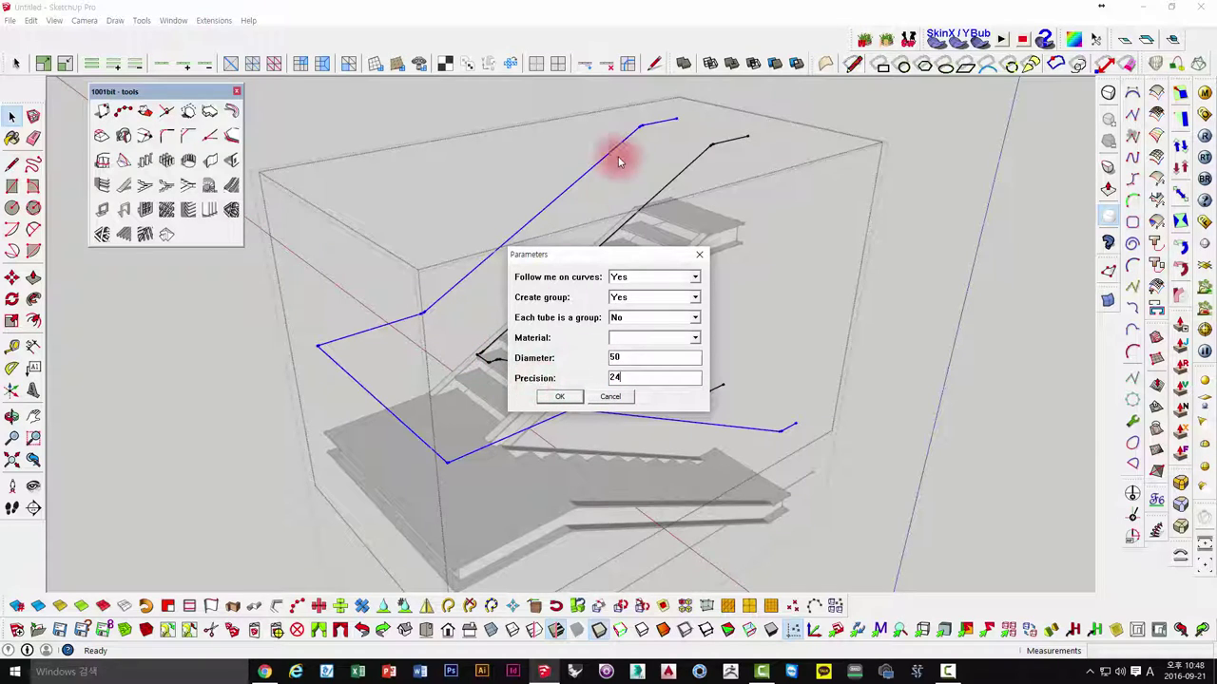
pyautogui.click(568, 397)
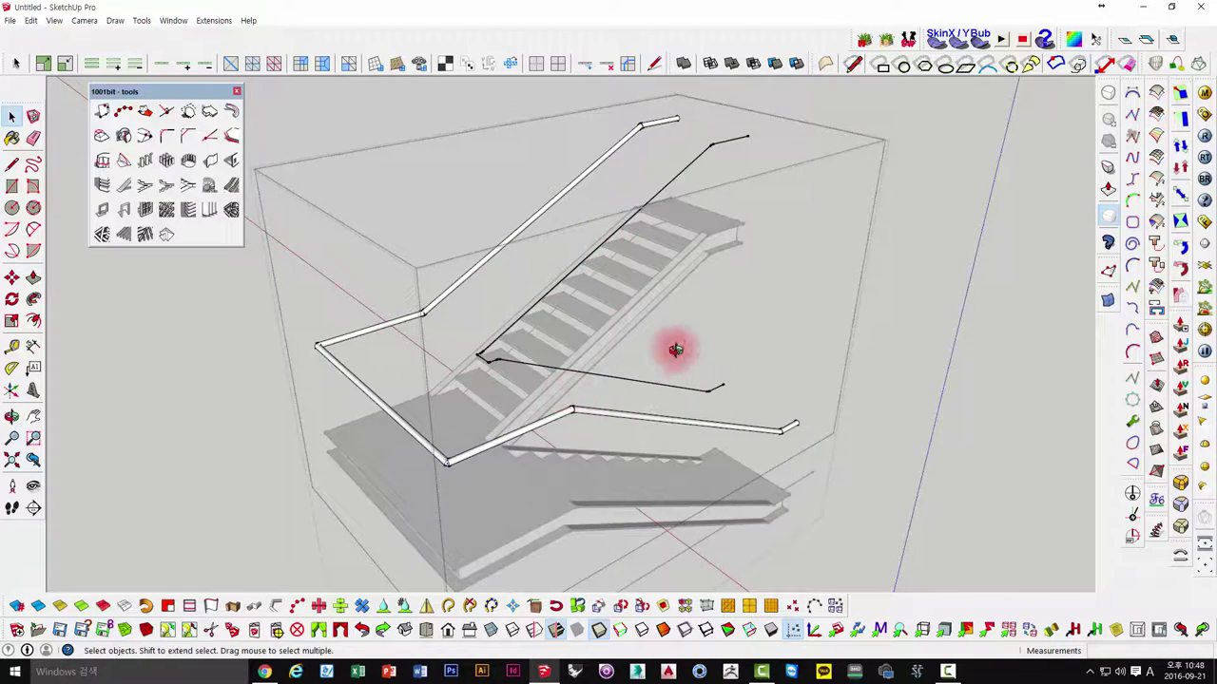
pyautogui.moveTo(670, 348)
pyautogui.mouseDown(button='middle')
pyautogui.moveTo(546, 234)
pyautogui.moveTo(817, 185)
pyautogui.moveTo(714, 171)
pyautogui.mouseUp(button='middle')
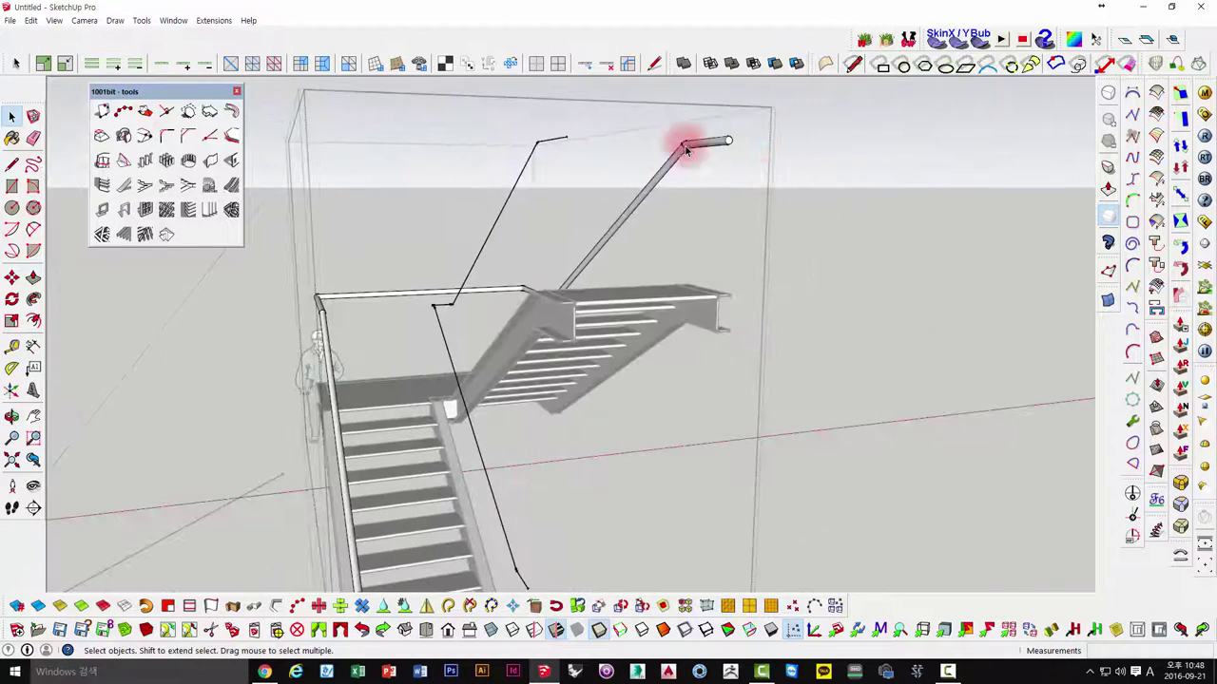
# - Undo the first tube handrail and join the railing path edges into one curve
pyautogui.moveTo(480, 245)
pyautogui.mouseDown(button='middle')
pyautogui.moveTo(992, 318)
pyautogui.moveTo(659, 318)
pyautogui.mouseUp(button='middle')
pyautogui.hotkey('ctrl', 'z')
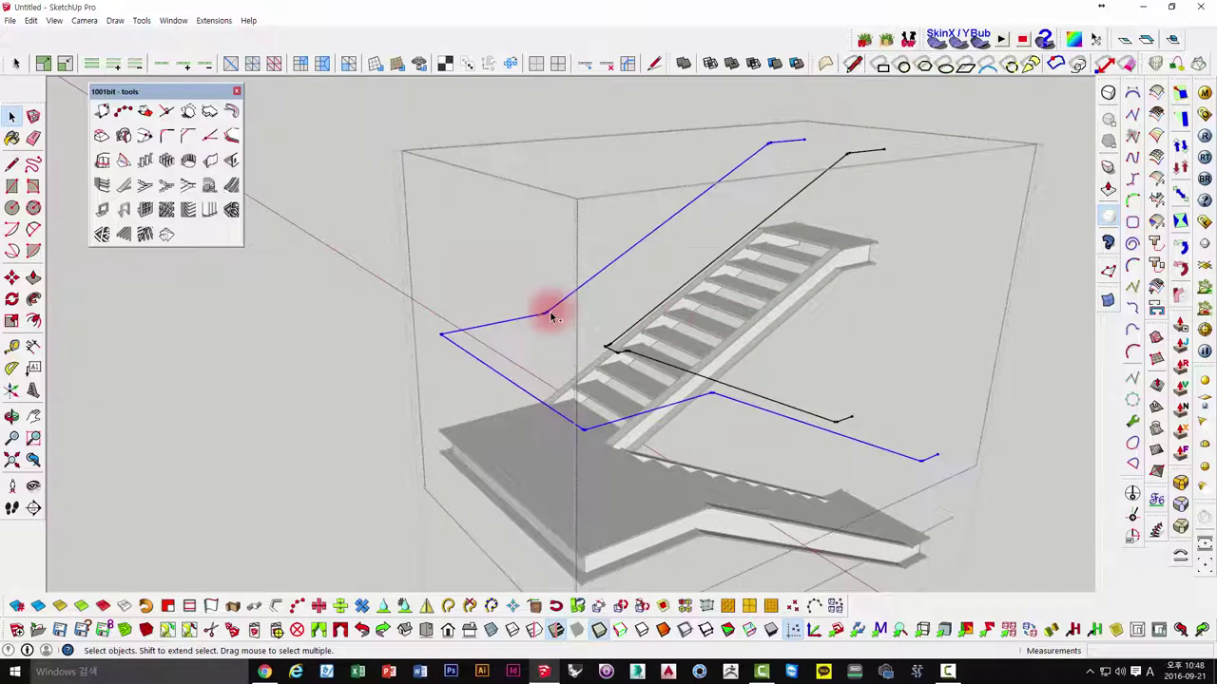
pyautogui.scroll(2, 772, 162)
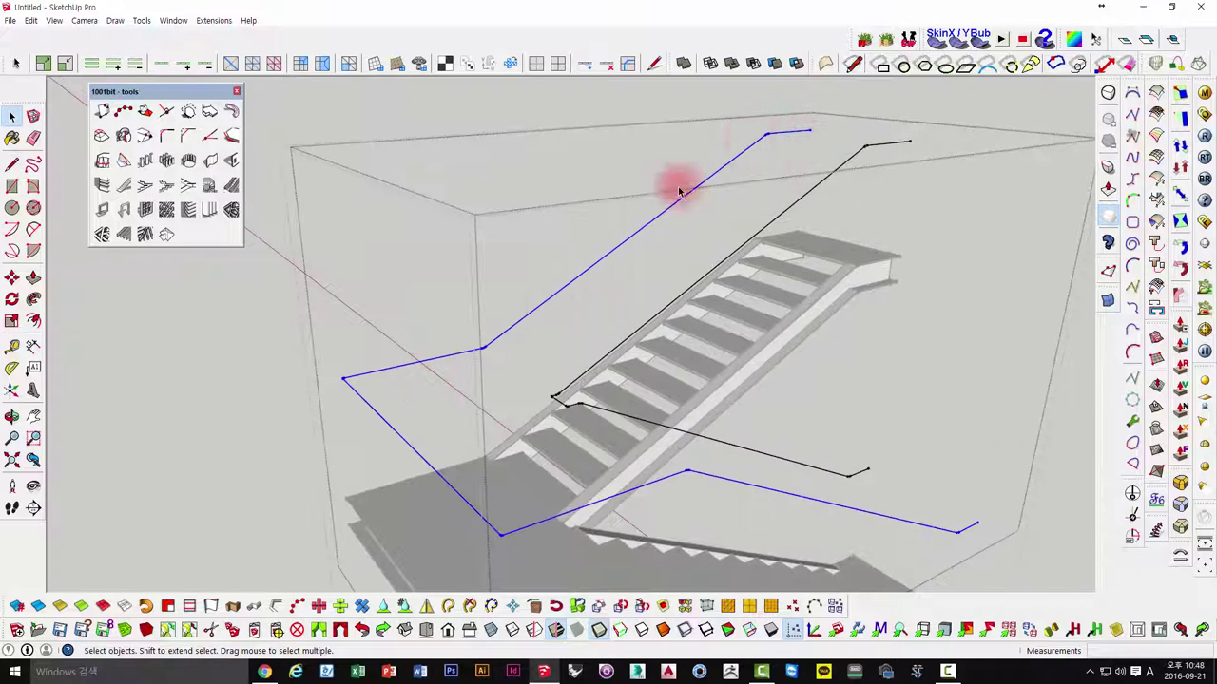
pyautogui.click(448, 606)
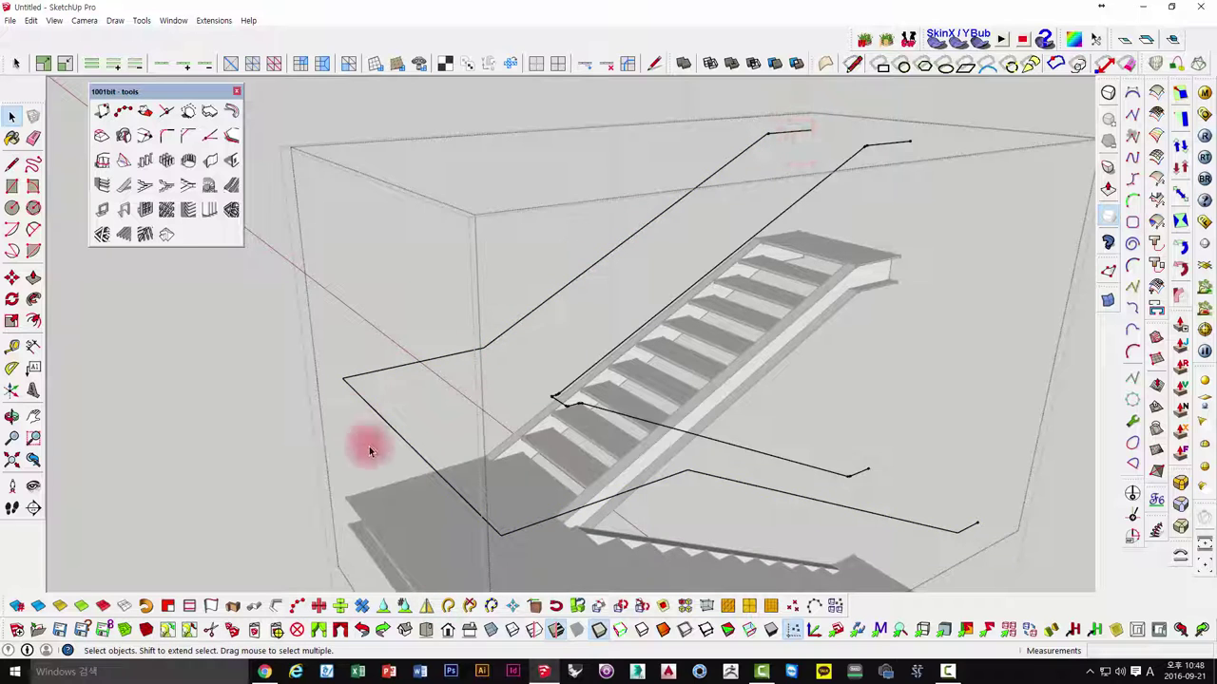
# - Select both railing paths and convert them into tube handrails with Lines to Tubes
pyautogui.moveTo(619, 412); pyautogui.dragTo(466, 339, button='middle')
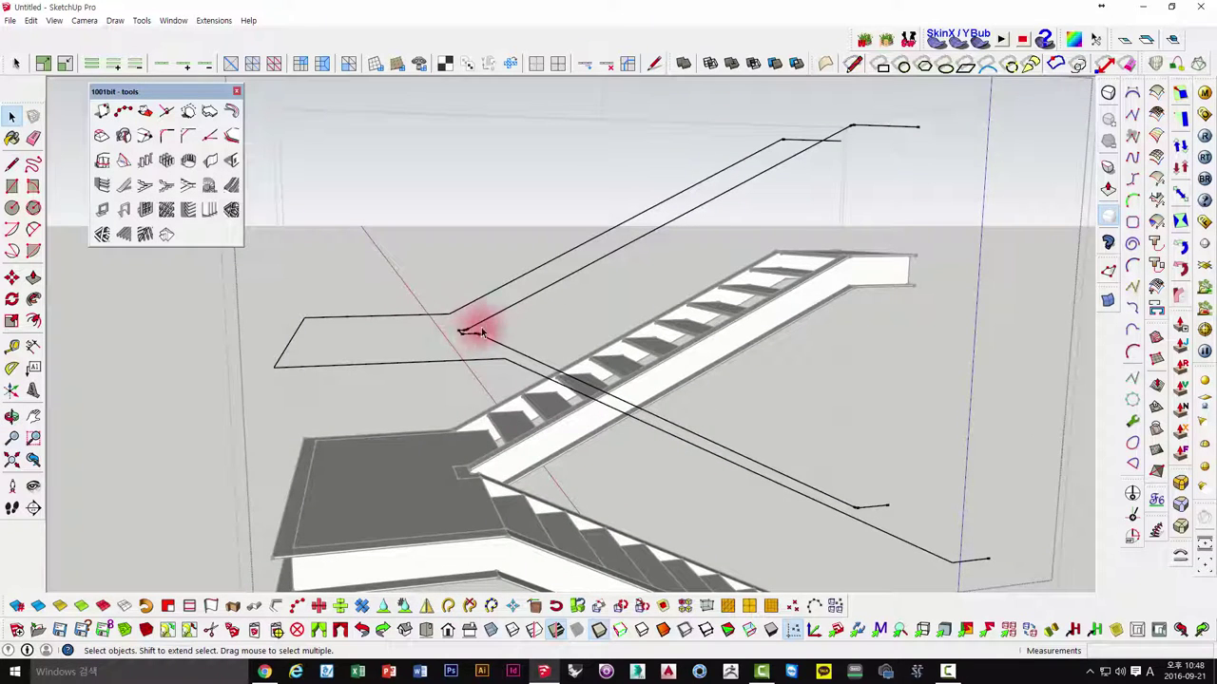
pyautogui.click(486, 329)
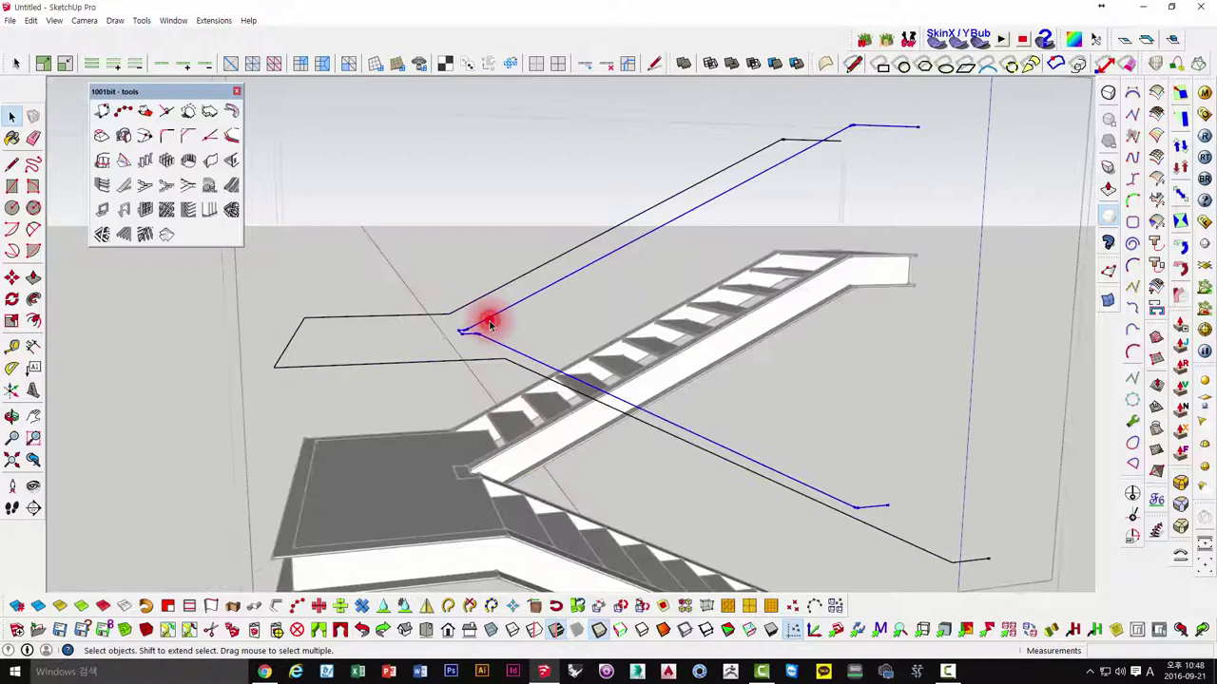
pyautogui.moveTo(490, 325); pyautogui.dragTo(635, 382, button='middle')
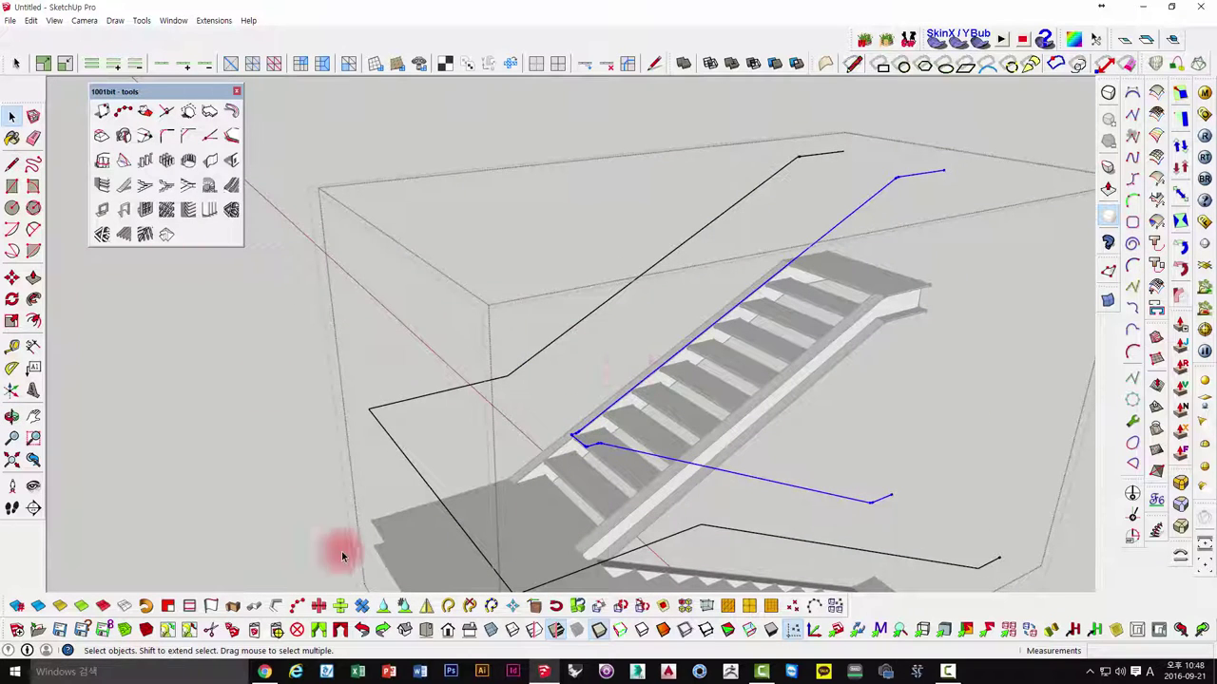
pyautogui.click(597, 374)
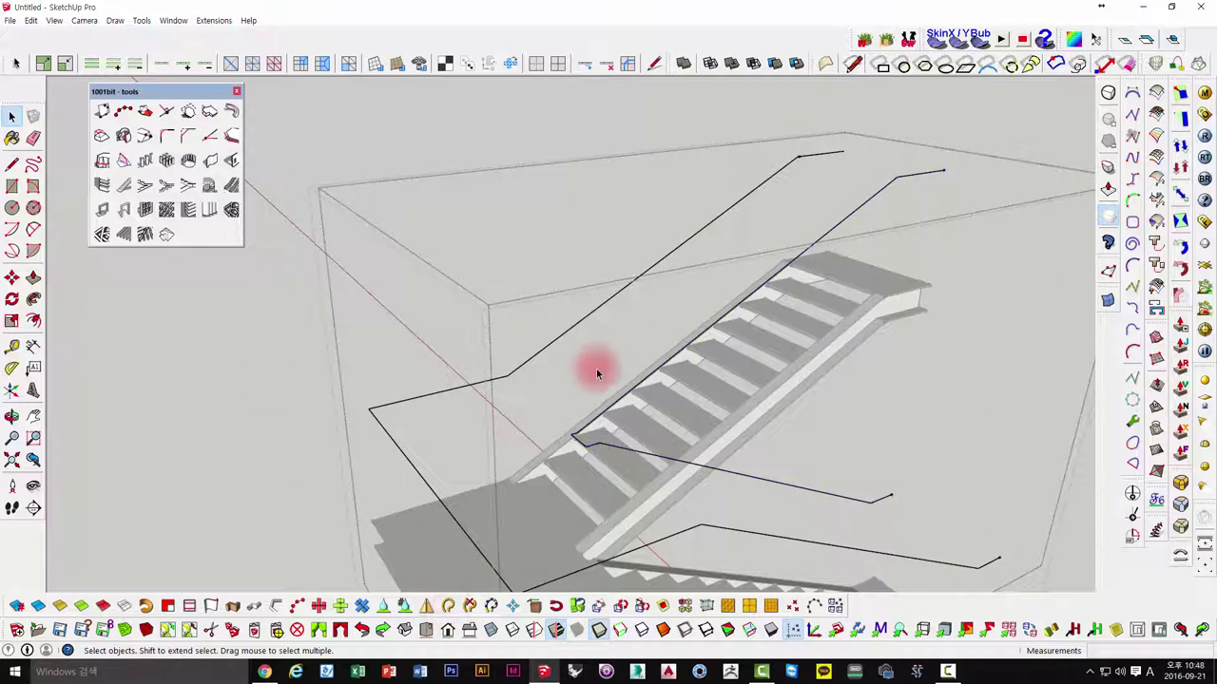
pyautogui.click(792, 251)
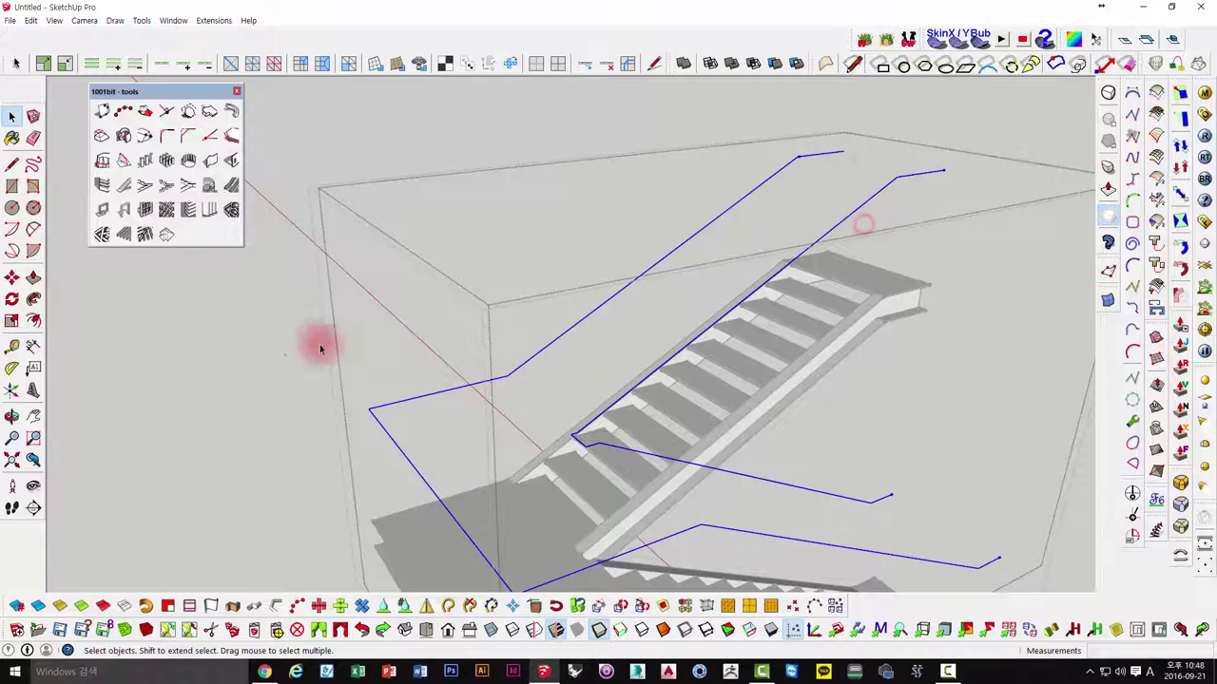
pyautogui.click(272, 608)
pyautogui.click(560, 397)
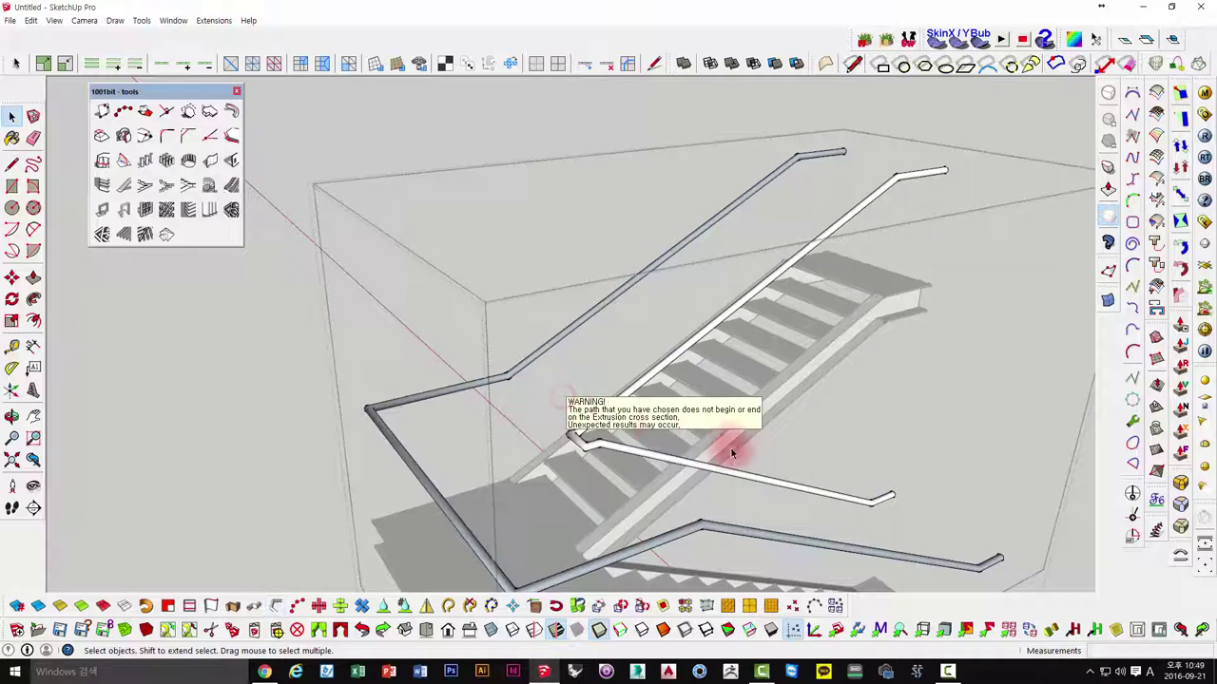
pyautogui.moveTo(732, 453)
pyautogui.mouseDown(button='middle')
pyautogui.moveTo(424, 338)
pyautogui.moveTo(619, 421)
pyautogui.mouseUp(button='middle')
# - Reverse Faces on the outer tube handrail so its white front faces show
pyautogui.click(580, 259)
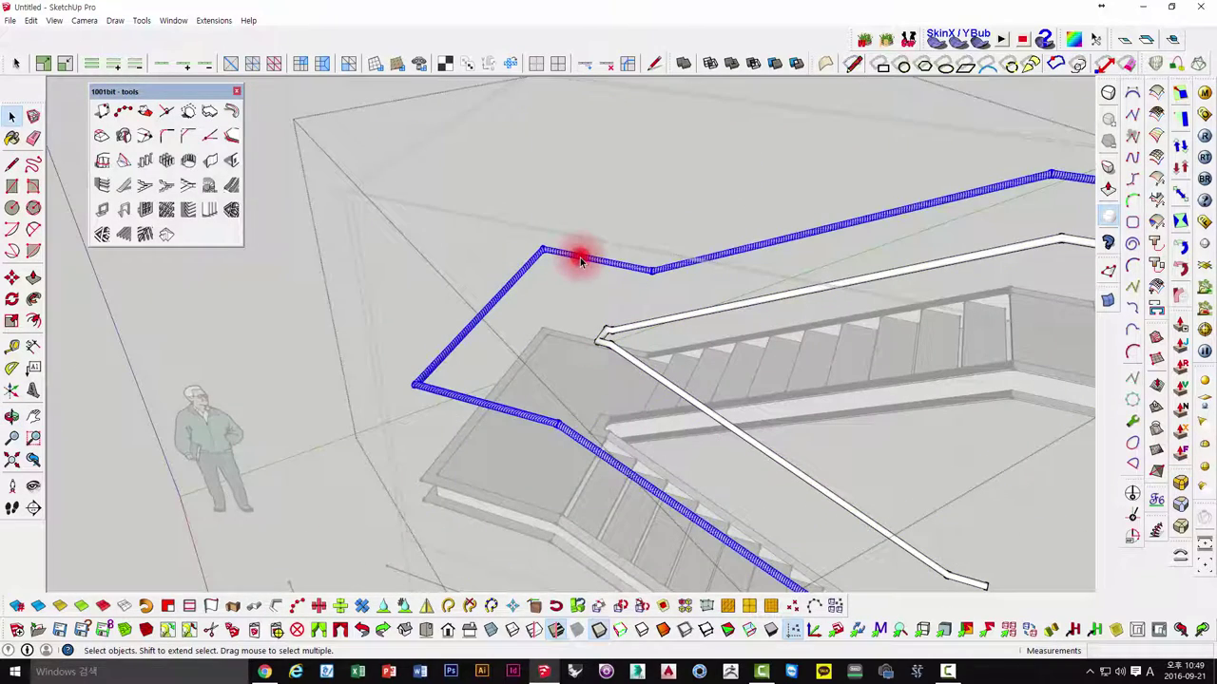
pyautogui.rightClick(580, 259)
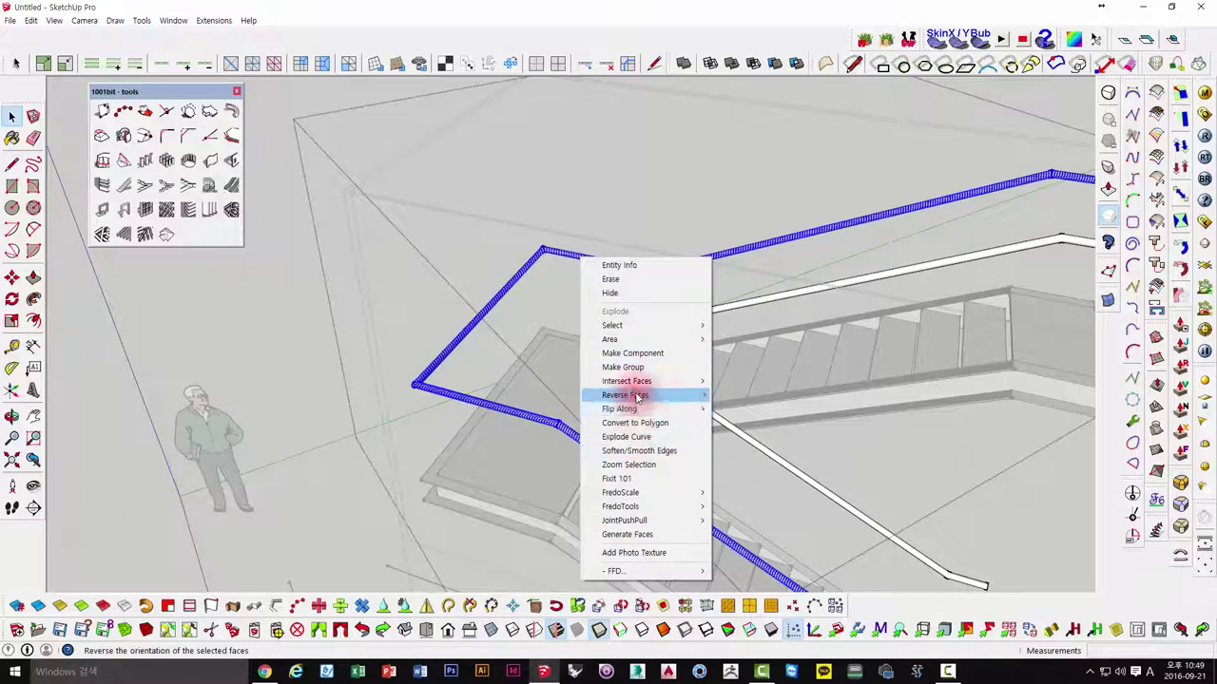
pyautogui.click(633, 394)
pyautogui.moveTo(634, 391)
pyautogui.mouseDown(button='middle')
pyautogui.moveTo(590, 287)
pyautogui.moveTo(603, 209)
pyautogui.moveTo(652, 299)
pyautogui.moveTo(625, 195)
pyautogui.moveTo(725, 354)
pyautogui.moveTo(910, 346)
pyautogui.moveTo(578, 488)
pyautogui.moveTo(715, 423)
pyautogui.moveTo(443, 475)
pyautogui.moveTo(622, 440)
pyautogui.moveTo(323, 226)
pyautogui.moveTo(584, 282)
pyautogui.moveTo(666, 271)
pyautogui.mouseUp(button='middle')
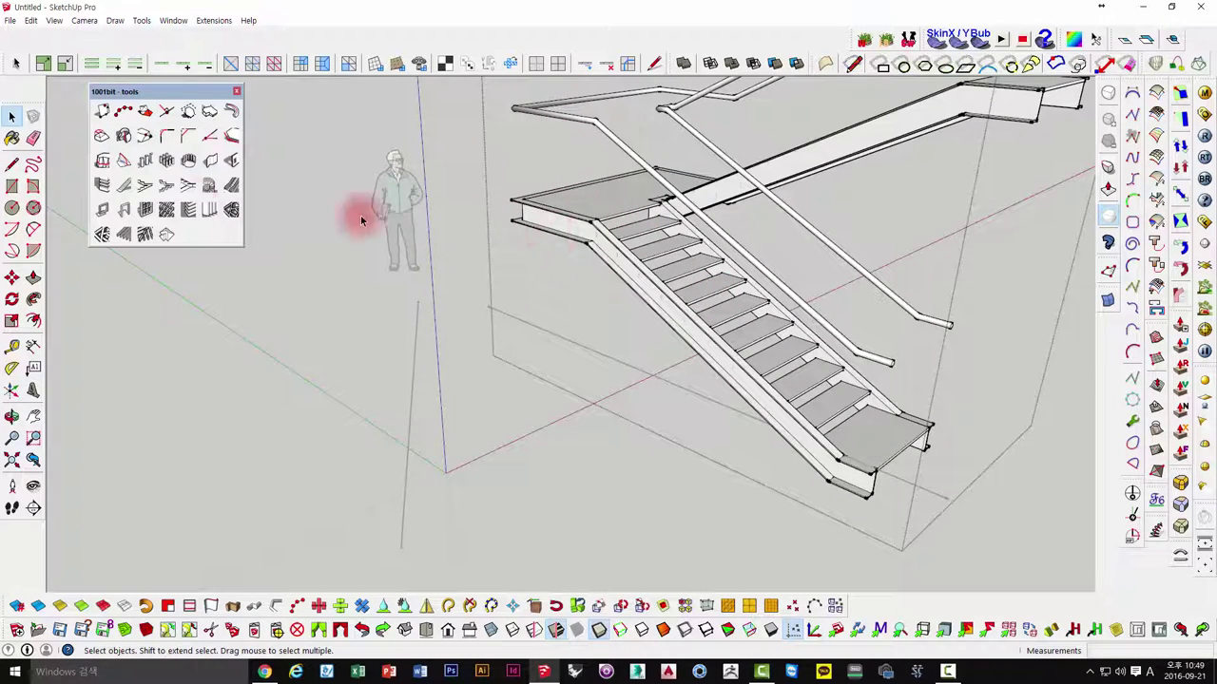
# - Activate the Line tool and zoom in on the lower stair treads
pyautogui.click(26, 186)
pyautogui.click(9, 165)
pyautogui.scroll(1, 807, 462)
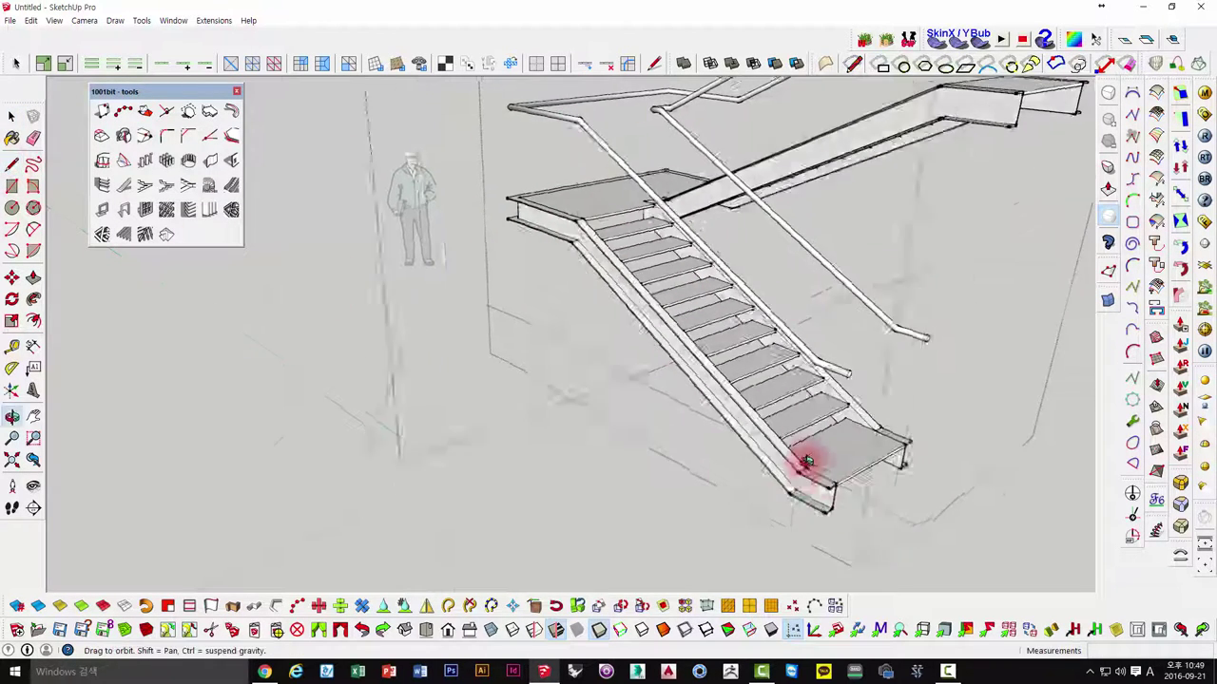
pyautogui.scroll(2, 700, 494)
pyautogui.scroll(2, 694, 492)
pyautogui.scroll(2, 693, 492)
# - Draw a vertical line from a lower tread up toward the handrail
pyautogui.moveTo(646, 462)
pyautogui.mouseDown(button='middle')
pyautogui.moveTo(247, 376)
pyautogui.moveTo(488, 355)
pyautogui.moveTo(815, 421)
pyautogui.moveTo(682, 425)
pyautogui.mouseUp(button='middle')
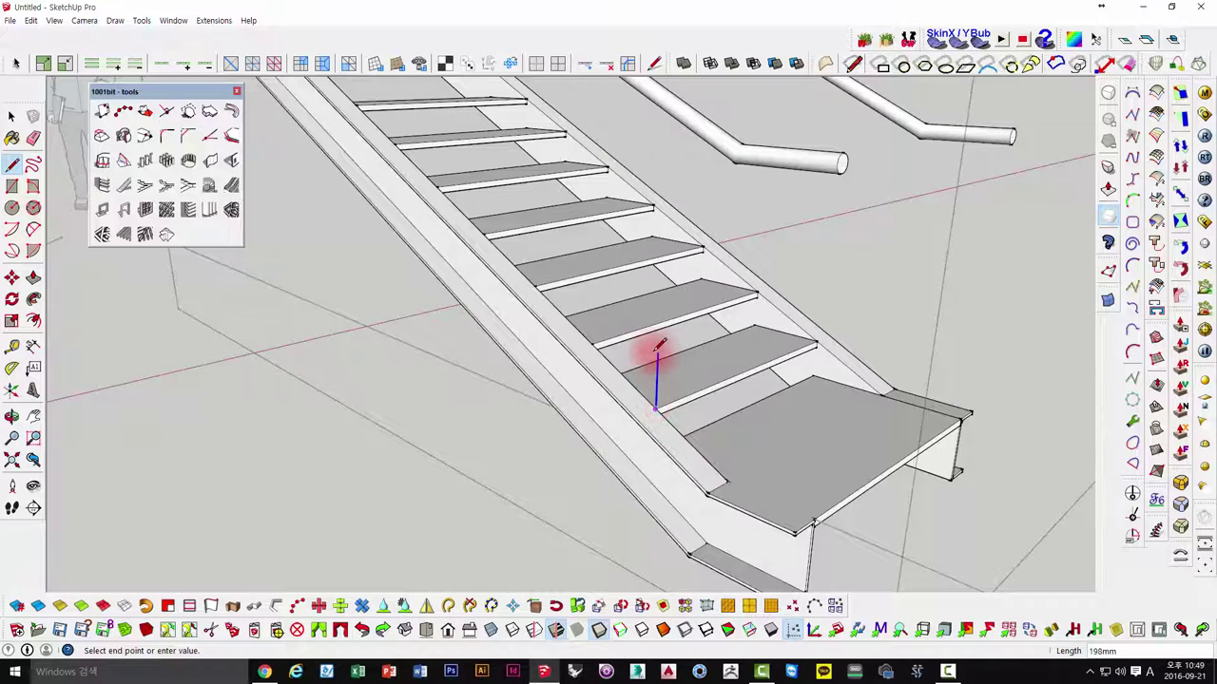
pyautogui.moveTo(827, 168)
pyautogui.mouseDown(button='middle')
pyautogui.moveTo(814, 291)
pyautogui.moveTo(922, 304)
pyautogui.mouseUp(button='middle')
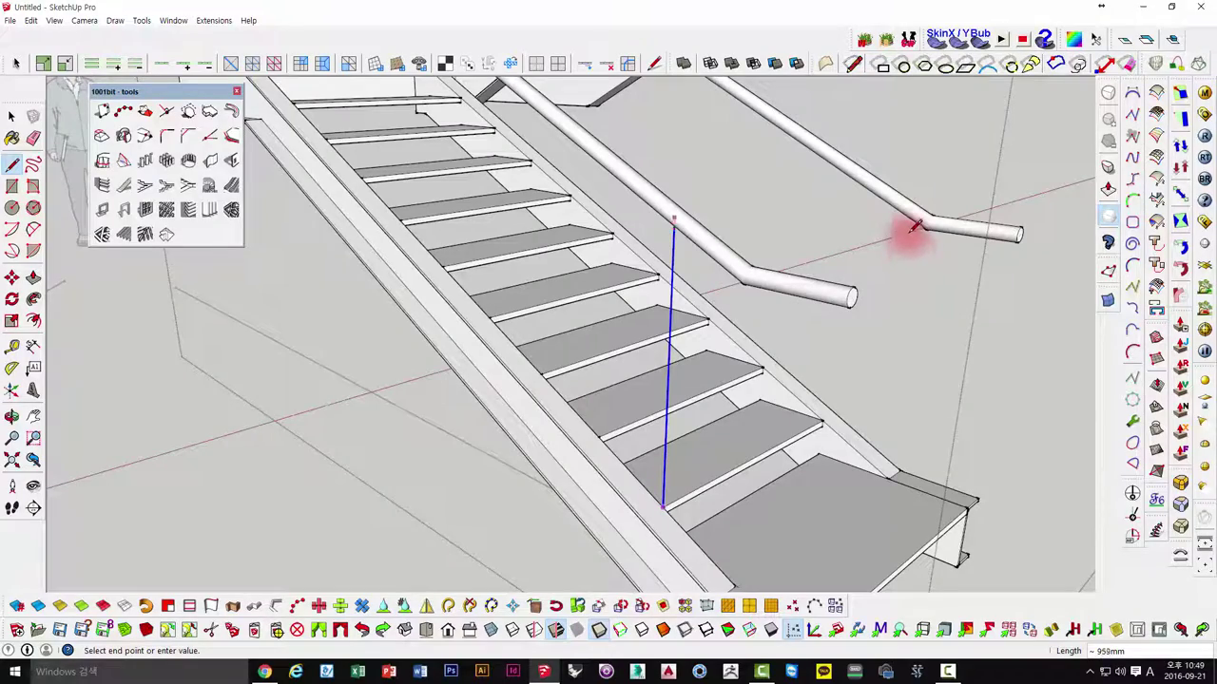
pyautogui.moveTo(874, 331)
pyautogui.mouseDown(button='middle')
pyautogui.moveTo(836, 348)
pyautogui.moveTo(690, 326)
pyautogui.moveTo(788, 407)
pyautogui.moveTo(693, 408)
pyautogui.moveTo(685, 332)
pyautogui.moveTo(411, 304)
pyautogui.moveTo(502, 326)
pyautogui.moveTo(612, 421)
pyautogui.moveTo(693, 225)
pyautogui.moveTo(675, 425)
pyautogui.moveTo(630, 483)
pyautogui.moveTo(652, 467)
pyautogui.mouseUp(button='middle')
# - Move the vertical line 24mm onto the stringer and check it against the handrail
pyautogui.press('space')
pyautogui.scroll(2, 635, 479)
pyautogui.press('m')
pyautogui.moveTo(709, 488); pyautogui.dragTo(700, 488)
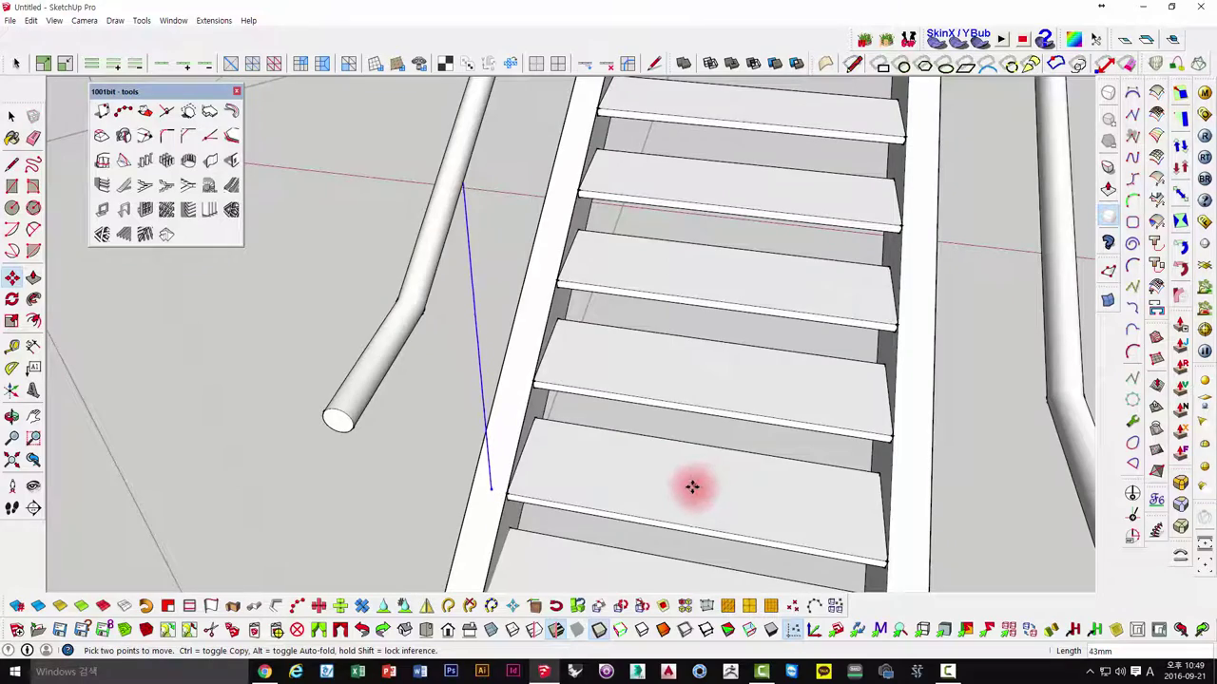
pyautogui.moveTo(576, 489)
pyautogui.mouseDown(button='middle')
pyautogui.moveTo(795, 380)
pyautogui.moveTo(747, 288)
pyautogui.moveTo(834, 277)
pyautogui.moveTo(757, 372)
pyautogui.moveTo(705, 220)
pyautogui.mouseUp(button='middle')
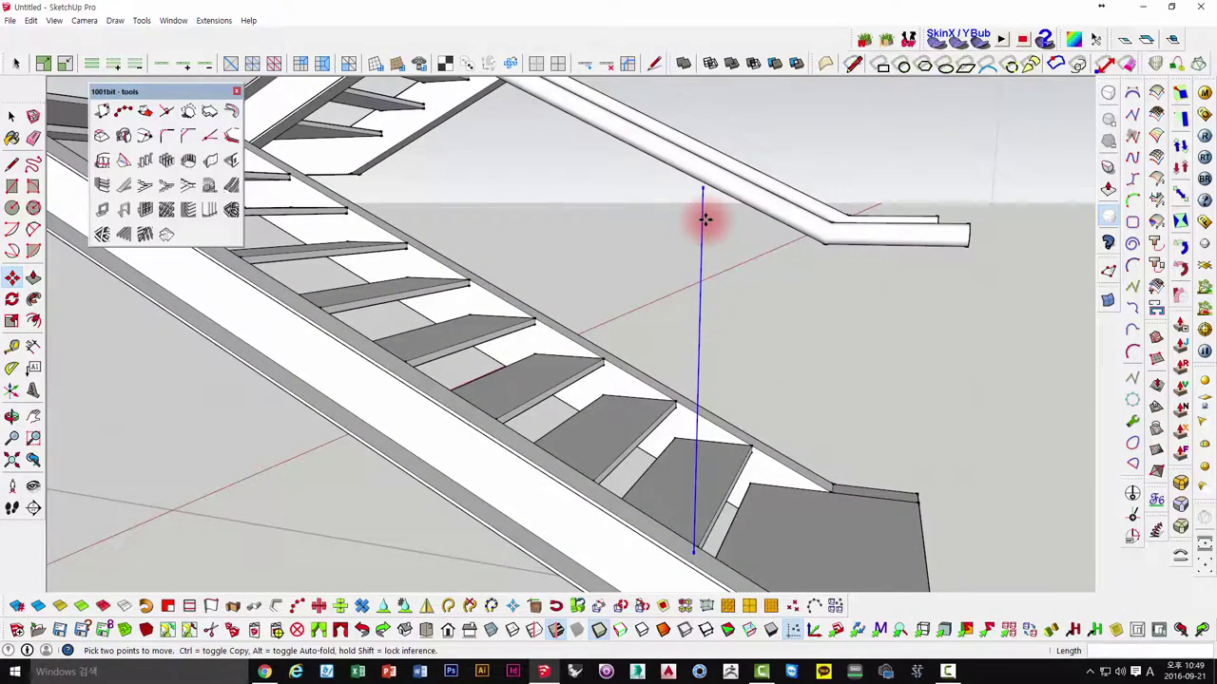
pyautogui.moveTo(733, 258)
pyautogui.mouseDown(button='middle')
pyautogui.moveTo(688, 320)
pyautogui.moveTo(625, 312)
pyautogui.moveTo(711, 351)
pyautogui.moveTo(720, 320)
pyautogui.moveTo(655, 326)
pyautogui.moveTo(741, 326)
pyautogui.moveTo(657, 279)
pyautogui.mouseUp(button='middle')
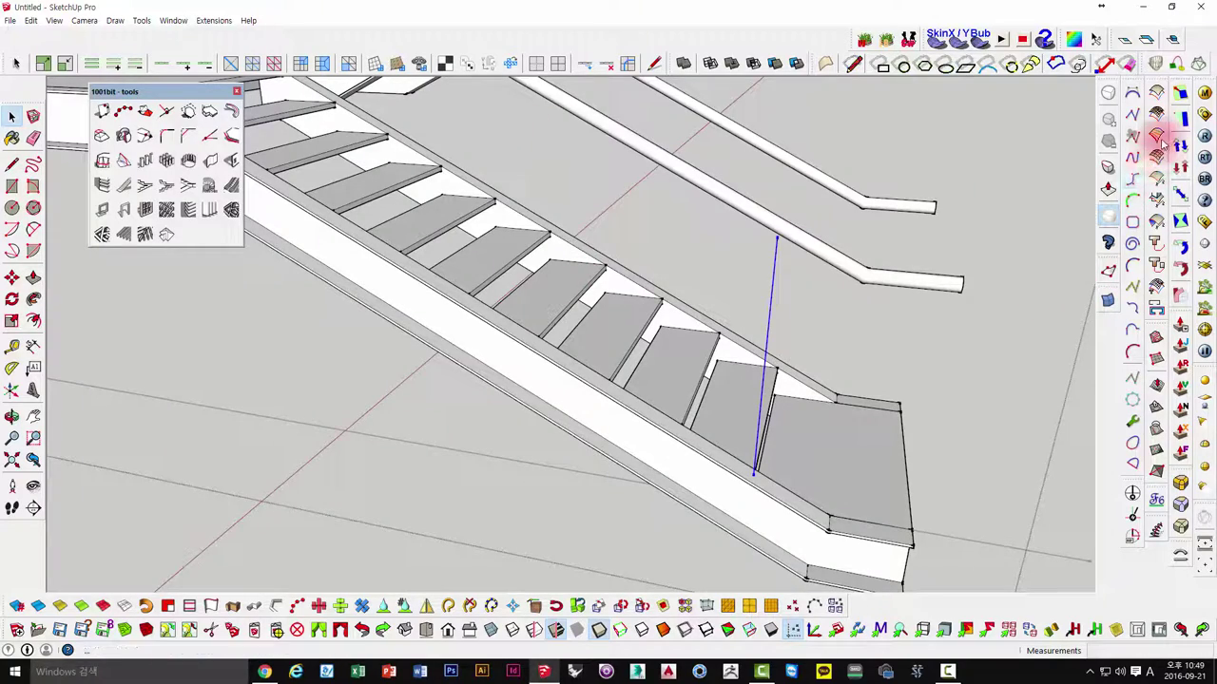
pyautogui.moveTo(897, 365)
pyautogui.mouseDown(button='middle')
pyautogui.moveTo(671, 453)
pyautogui.moveTo(836, 285)
pyautogui.moveTo(676, 323)
pyautogui.mouseUp(button='middle')
pyautogui.scroll(3, 567, 456)
# - Draw a small rectangle on the stringer at the vertical line's foot and reposition it
pyautogui.scroll(3, 619, 352)
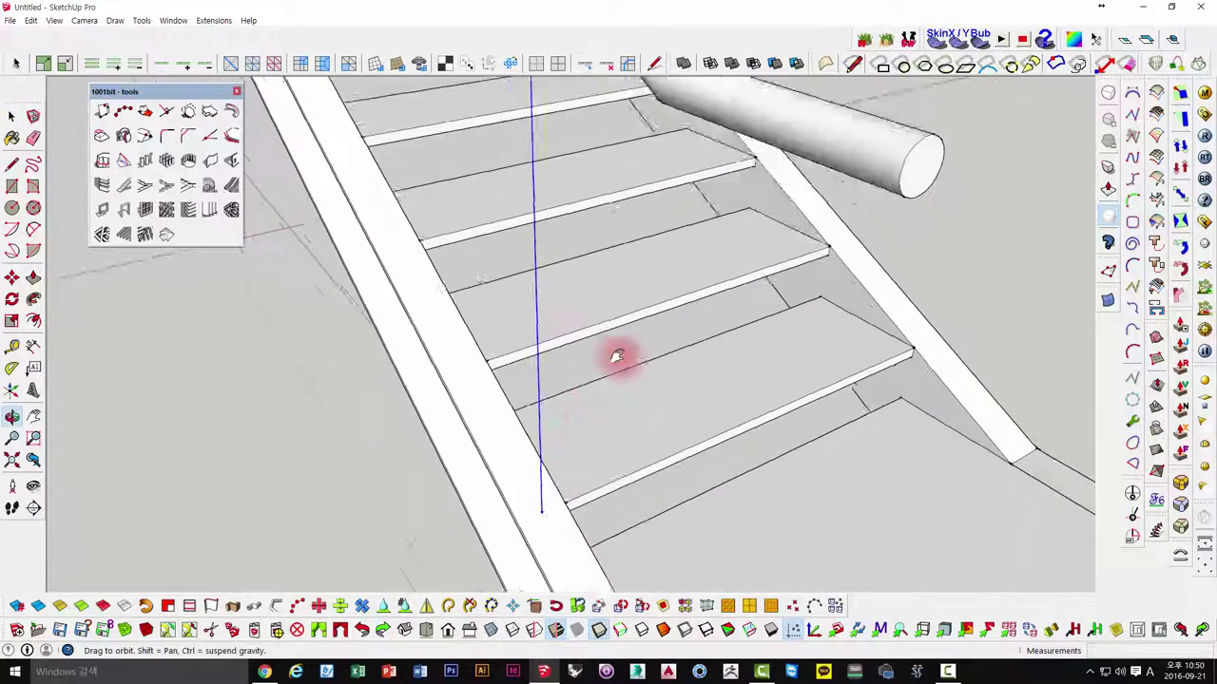
pyautogui.scroll(3, 424, 345)
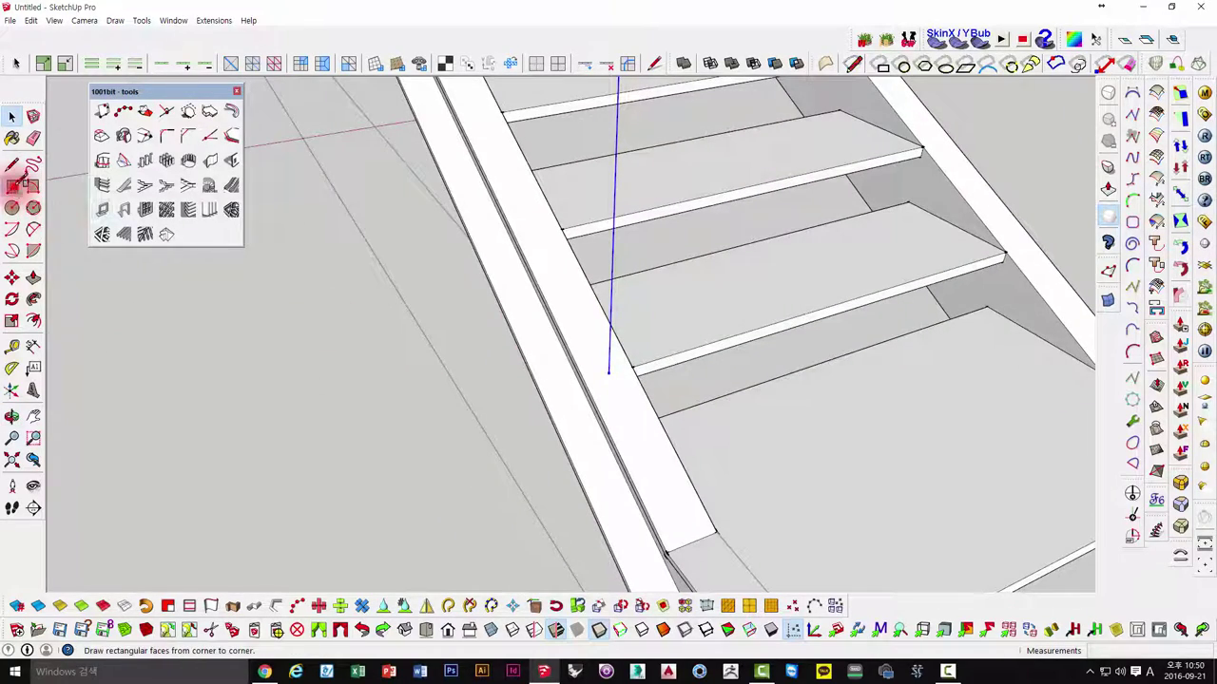
pyautogui.click(13, 187)
pyautogui.moveTo(511, 470)
pyautogui.mouseDown(button='middle')
pyautogui.moveTo(633, 427)
pyautogui.moveTo(611, 367)
pyautogui.mouseUp(button='middle')
pyautogui.click(616, 363)
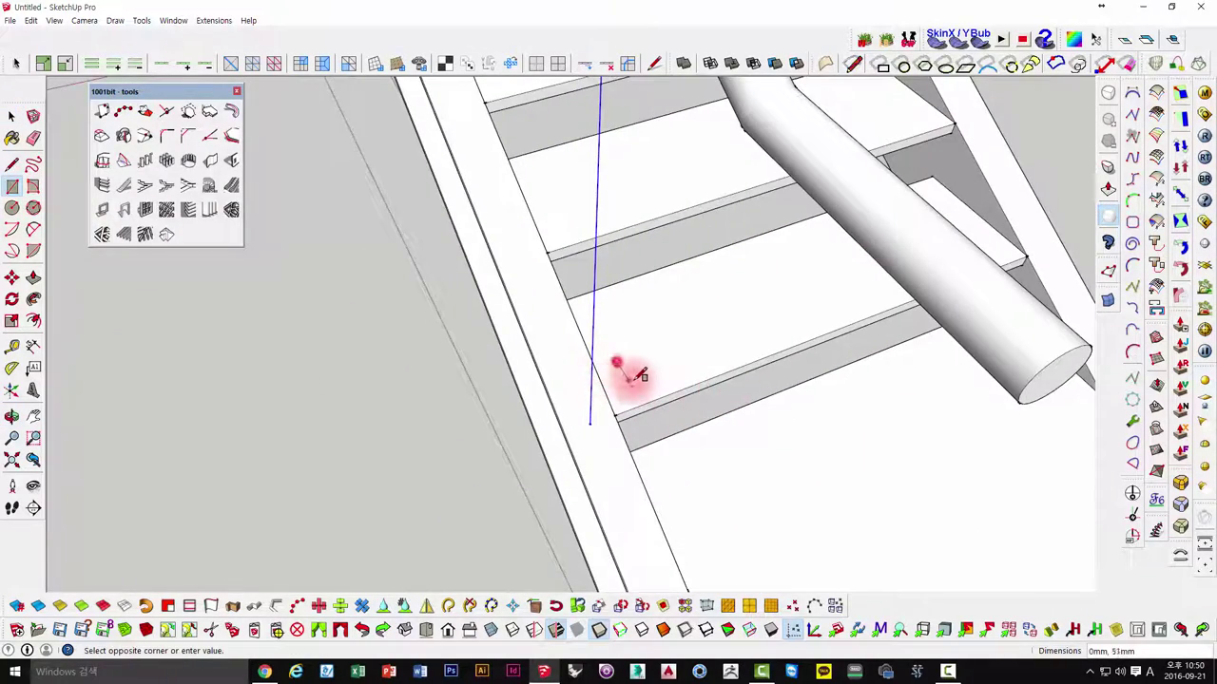
pyautogui.scroll(2, 632, 379)
pyautogui.click(630, 381)
pyautogui.press('space')
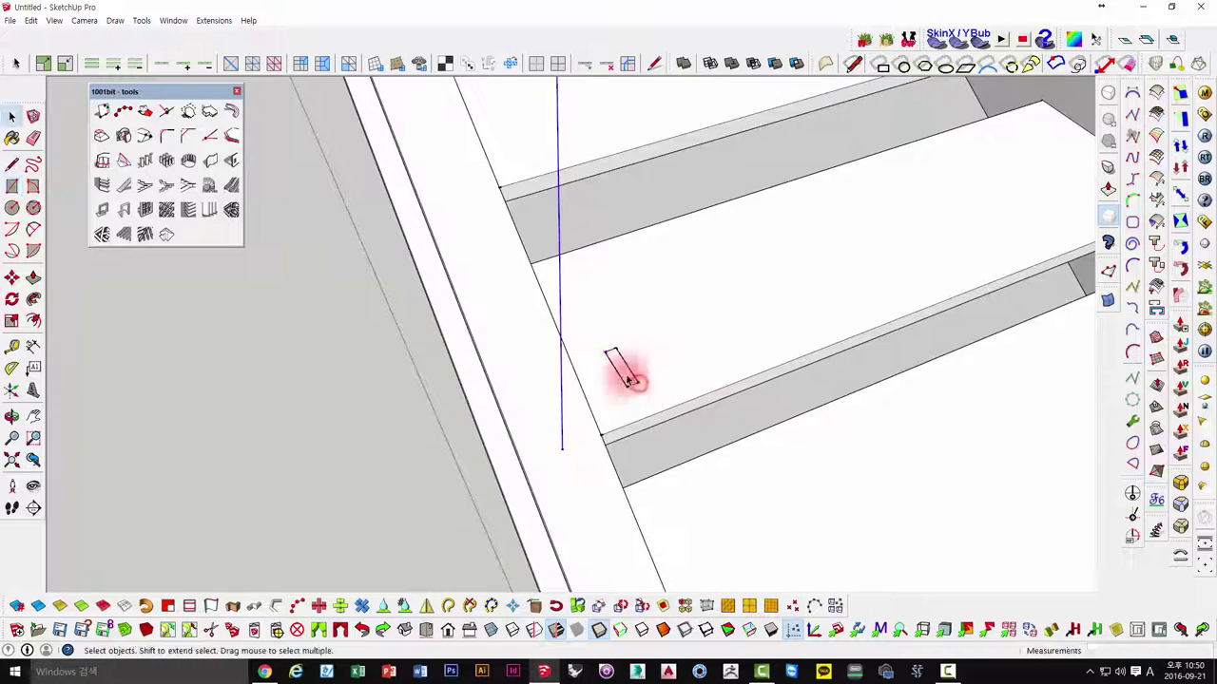
pyautogui.press('m')
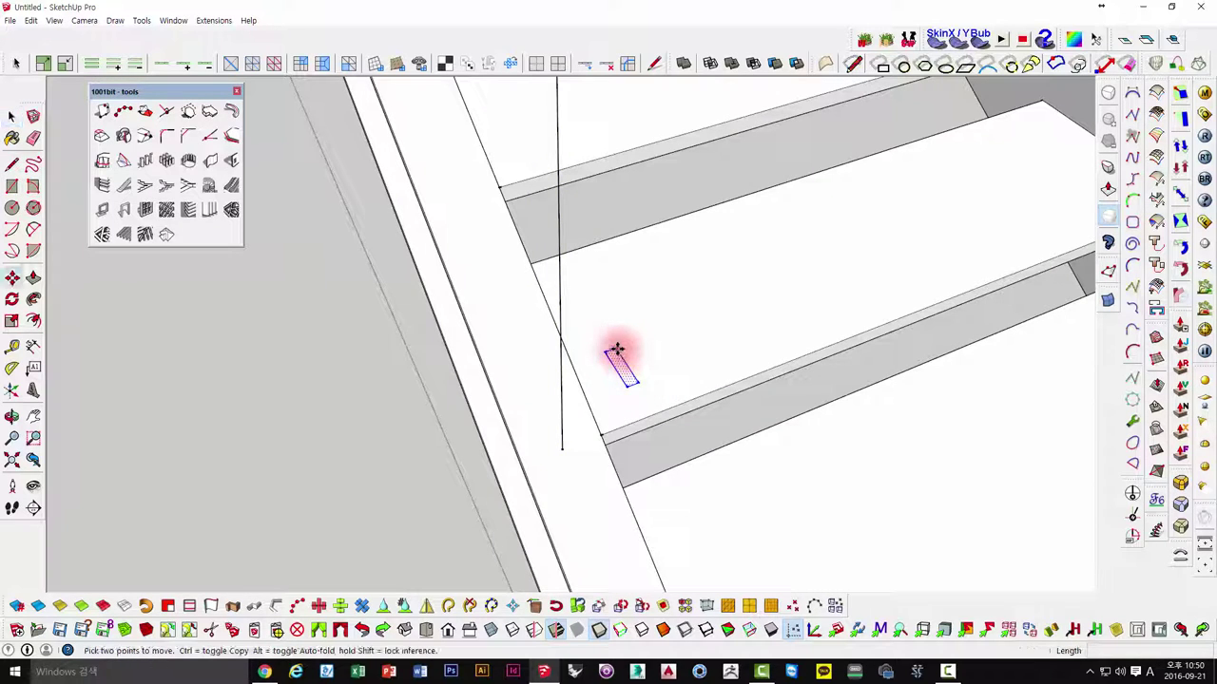
pyautogui.click(618, 350)
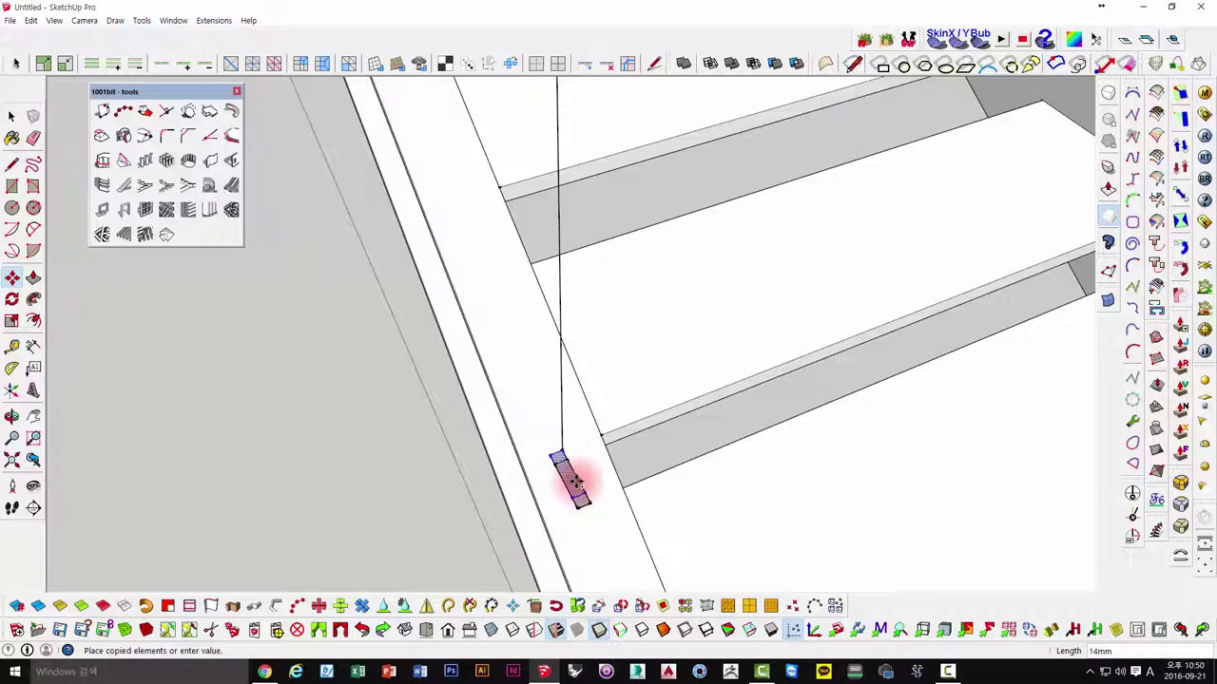
# - Push/Pull the rectangle up into a slim post reaching handrail height
pyautogui.moveTo(575, 482)
pyautogui.mouseDown(button='middle')
pyautogui.moveTo(622, 481)
pyautogui.moveTo(738, 419)
pyautogui.moveTo(602, 475)
pyautogui.mouseUp(button='middle')
pyautogui.scroll(-3, 622, 466)
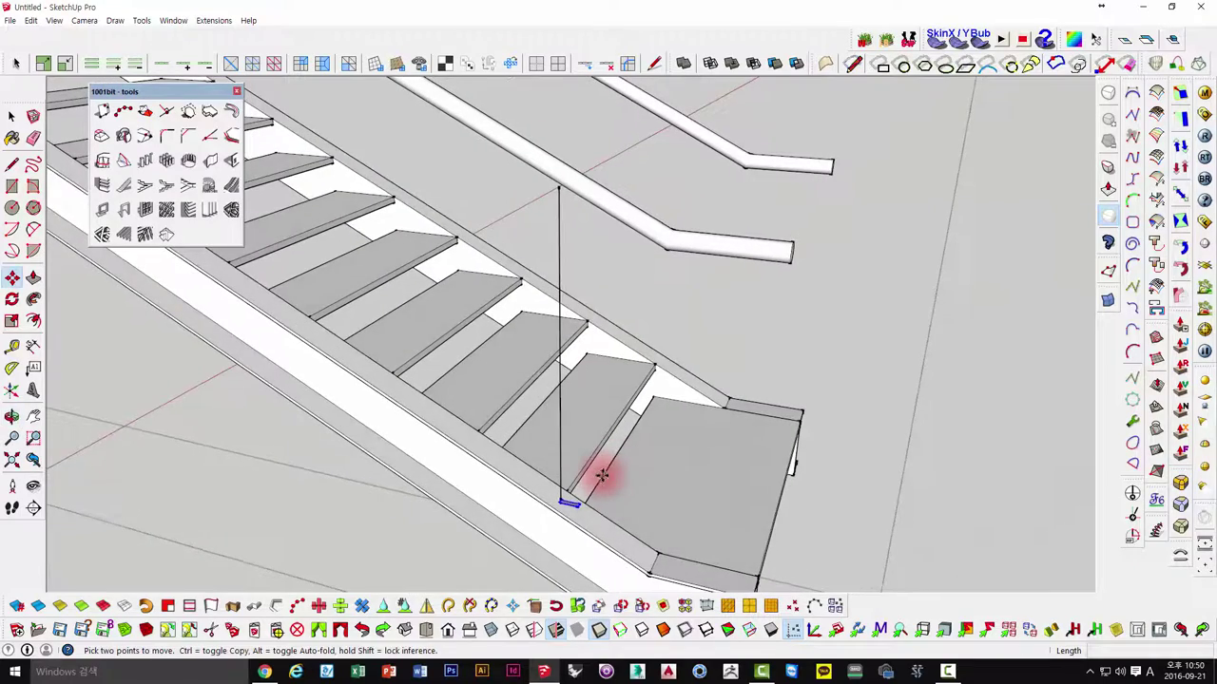
pyautogui.press('p')
pyautogui.click(571, 508)
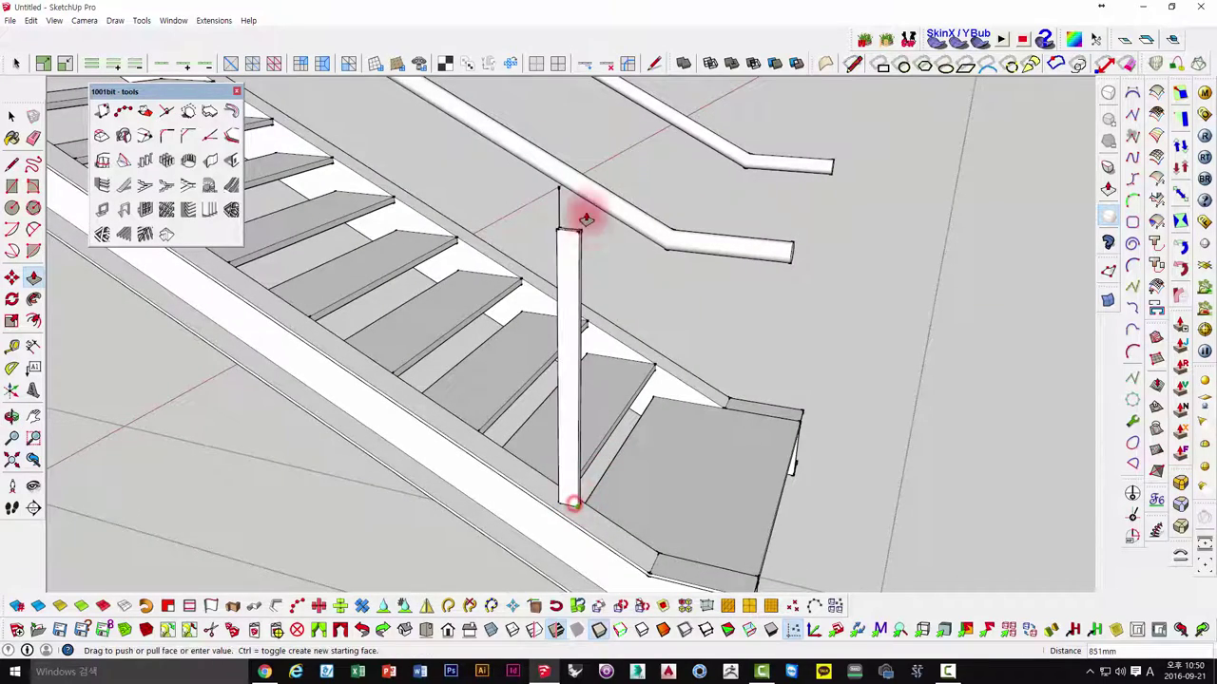
pyautogui.click(581, 177)
# - Extend the post's bottom face down to the stringer
pyautogui.moveTo(578, 329); pyautogui.dragTo(578, 320, button='middle')
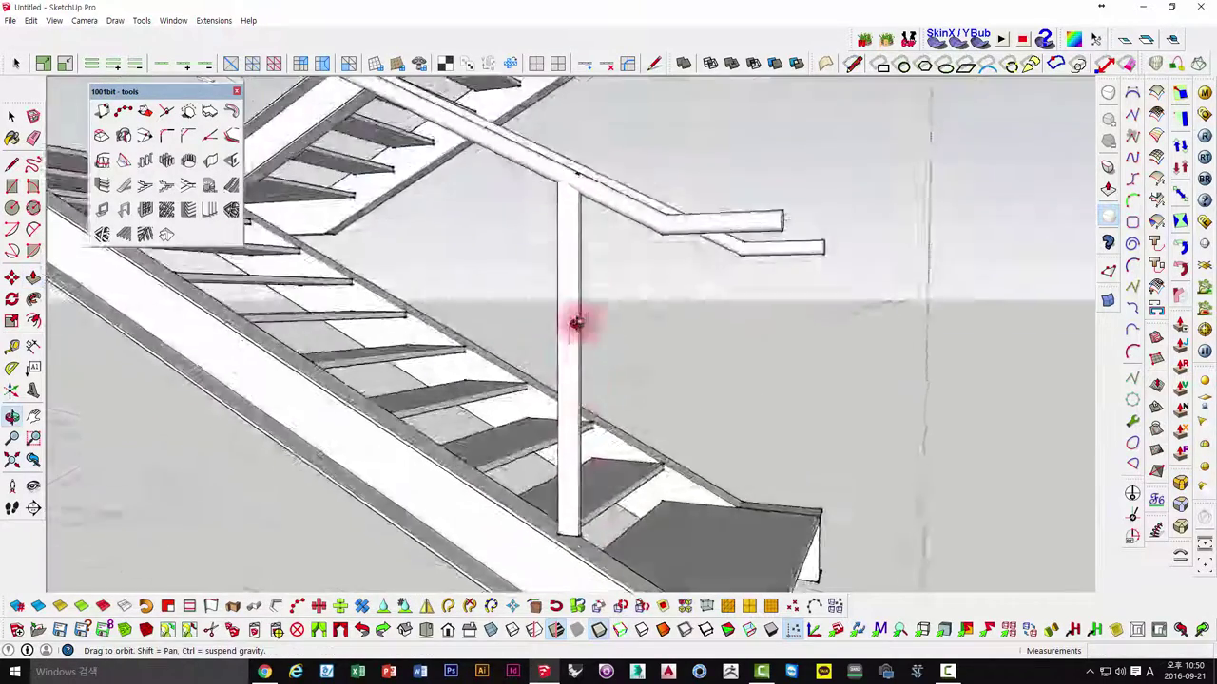
pyautogui.scroll(3, 579, 472)
pyautogui.scroll(2, 579, 472)
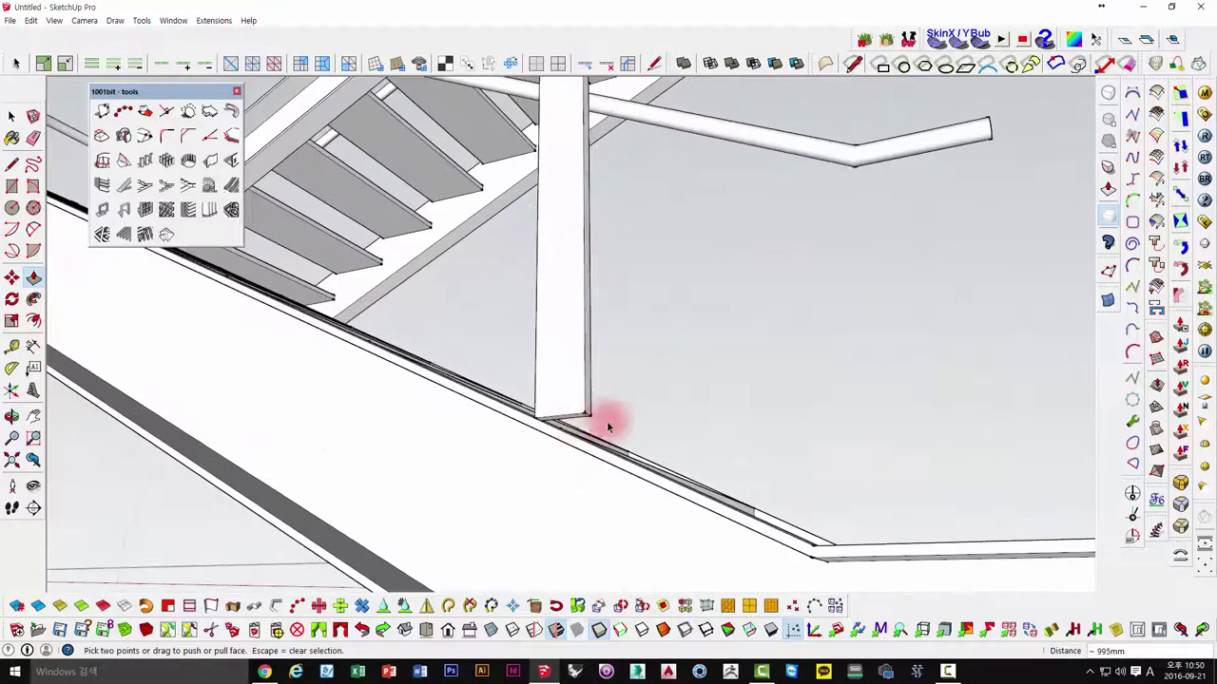
pyautogui.press('space')
pyautogui.scroll(2, 578, 434)
pyautogui.scroll(-1, 575, 440)
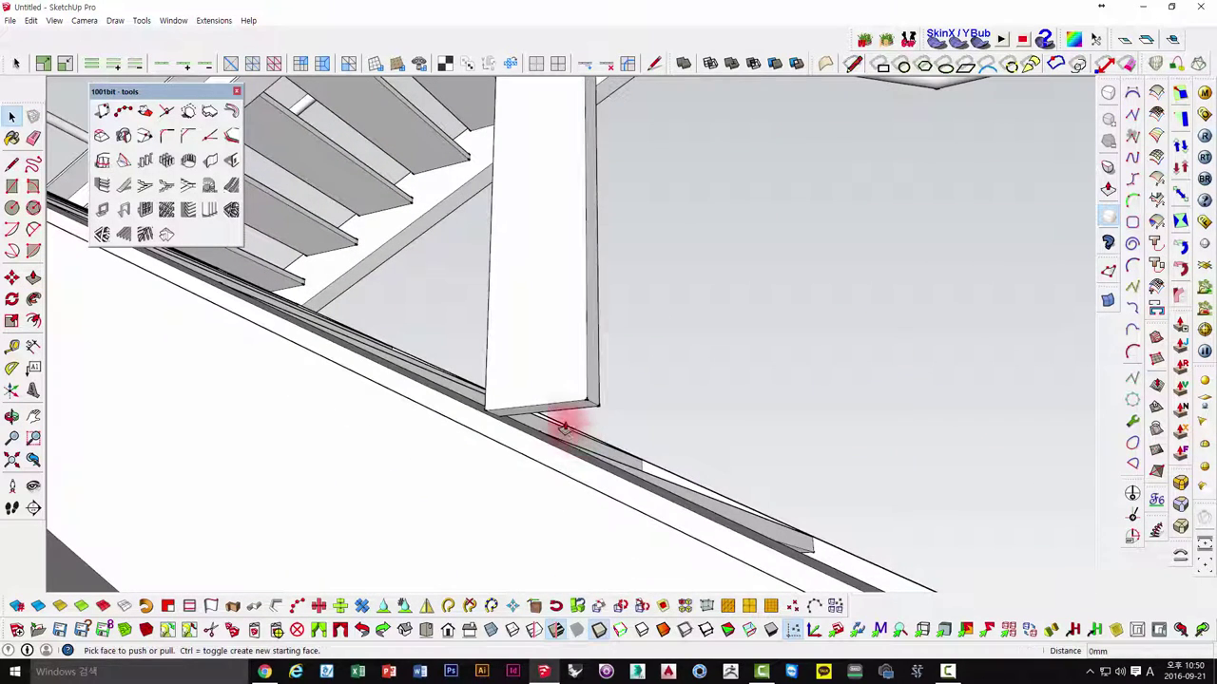
pyautogui.moveTo(567, 408); pyautogui.dragTo(568, 483)
pyautogui.click(566, 504)
pyautogui.scroll(-2, 564, 498)
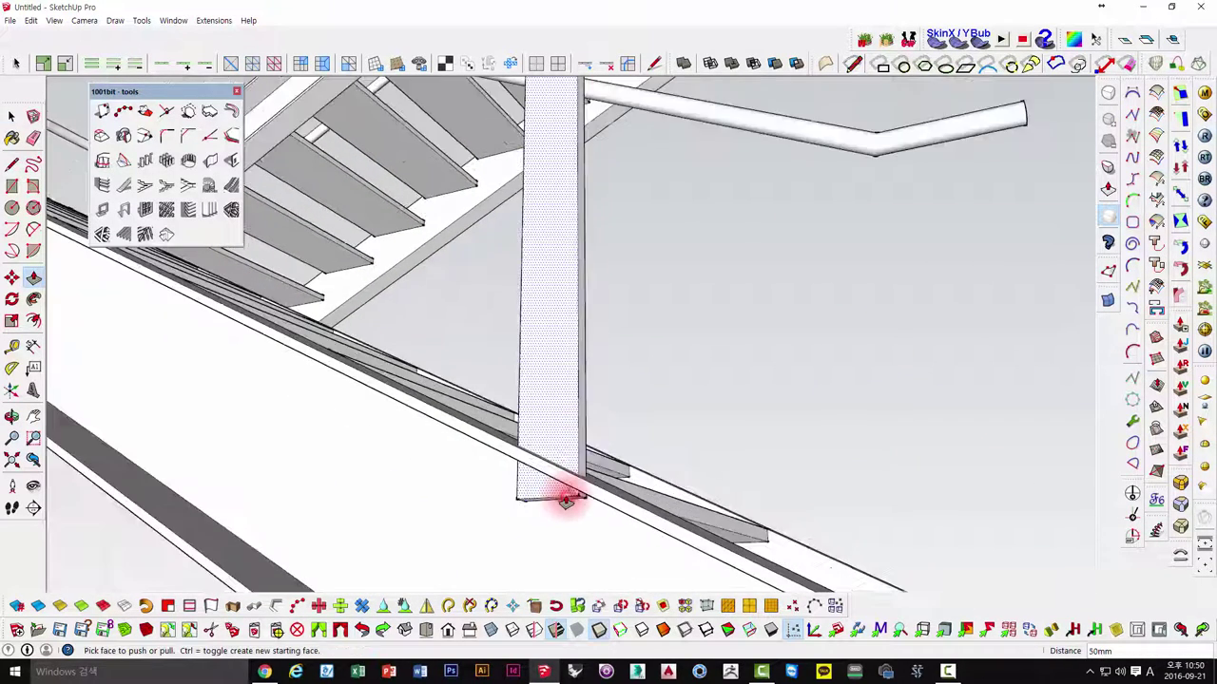
pyautogui.moveTo(565, 498)
pyautogui.mouseDown(button='middle')
pyautogui.moveTo(532, 497)
pyautogui.moveTo(655, 484)
pyautogui.mouseUp(button='middle')
pyautogui.press('space')
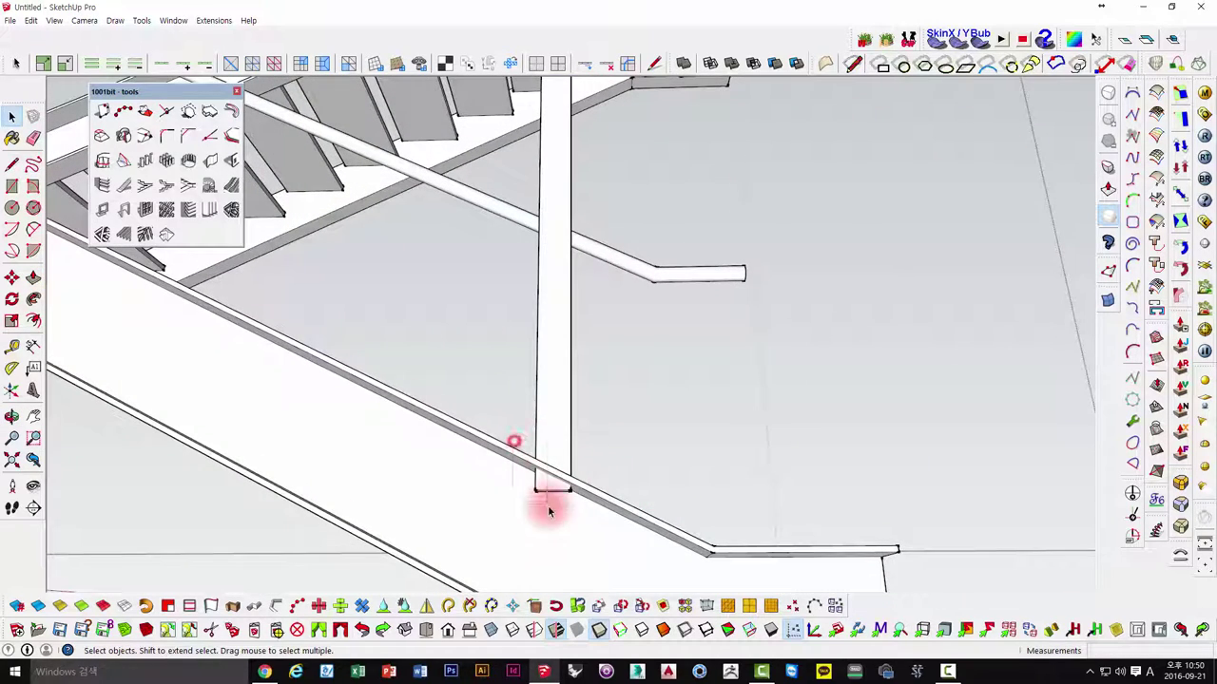
pyautogui.scroll(1, 557, 475)
pyautogui.scroll(2, 562, 478)
pyautogui.moveTo(567, 478); pyautogui.dragTo(575, 495, button='middle')
# - Shift the post's bottom edge and draw a line at its base corner
pyautogui.press('m')
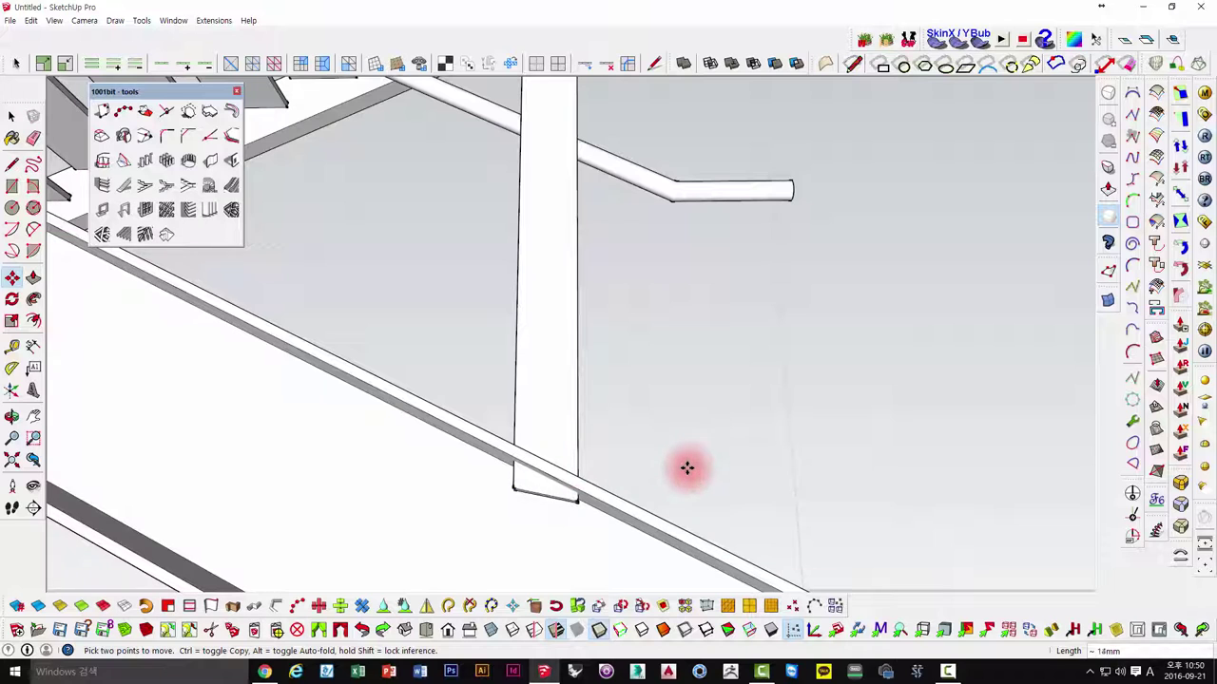
pyautogui.moveTo(578, 450); pyautogui.dragTo(579, 454, button='middle')
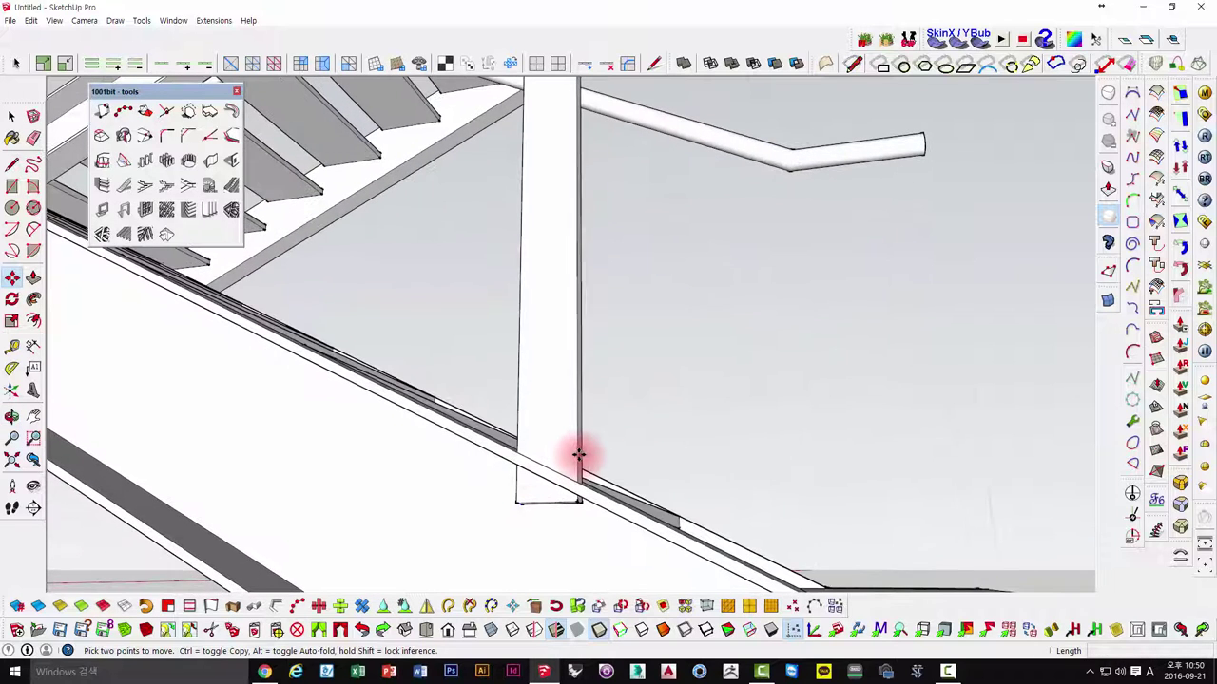
pyautogui.click(575, 457)
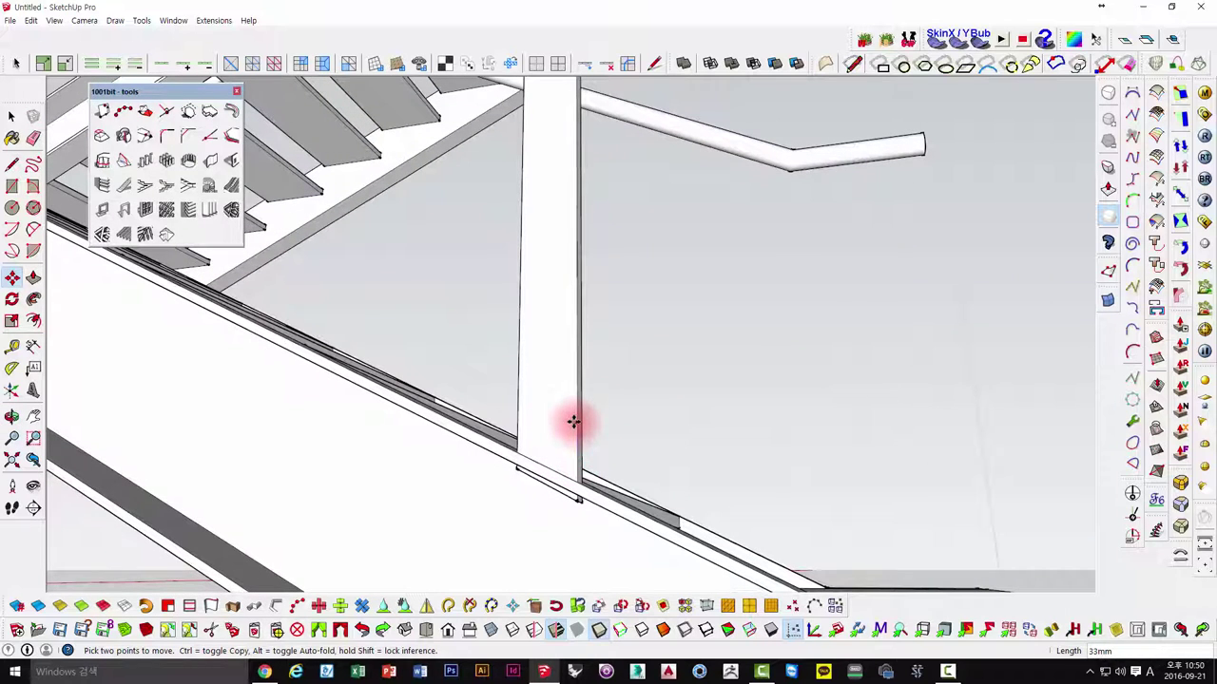
pyautogui.moveTo(574, 438)
pyautogui.mouseDown(button='middle')
pyautogui.moveTo(630, 393)
pyautogui.moveTo(618, 538)
pyautogui.mouseUp(button='middle')
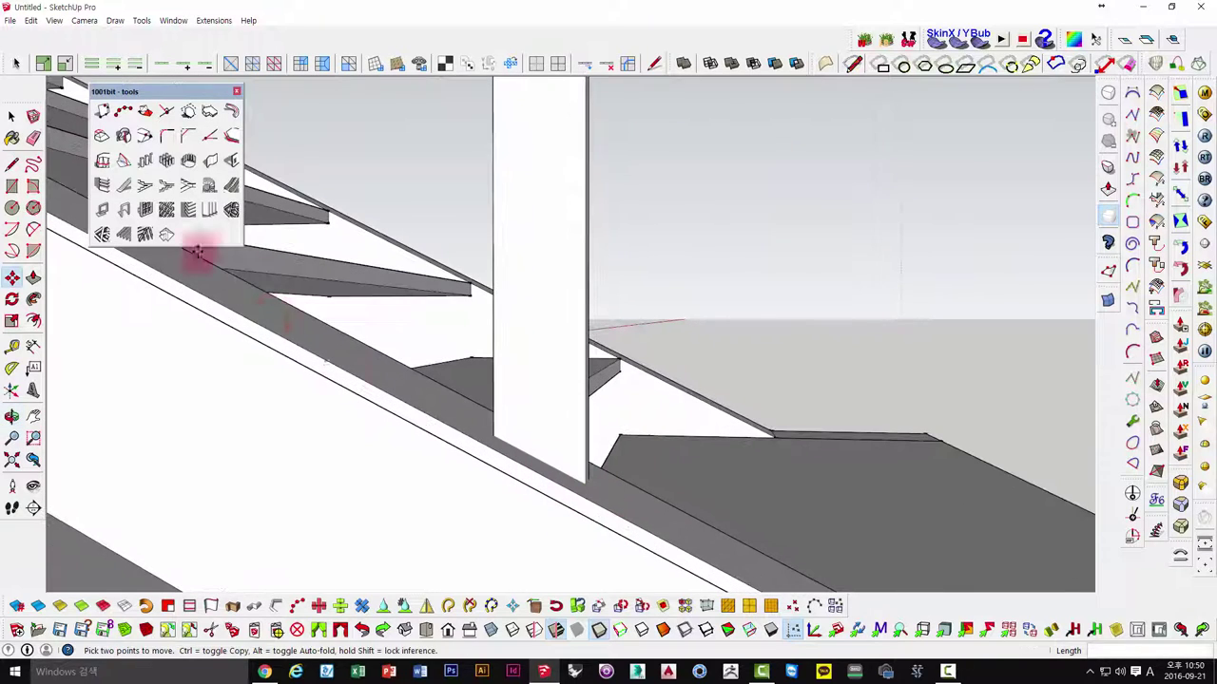
pyautogui.click(15, 163)
pyautogui.click(494, 434)
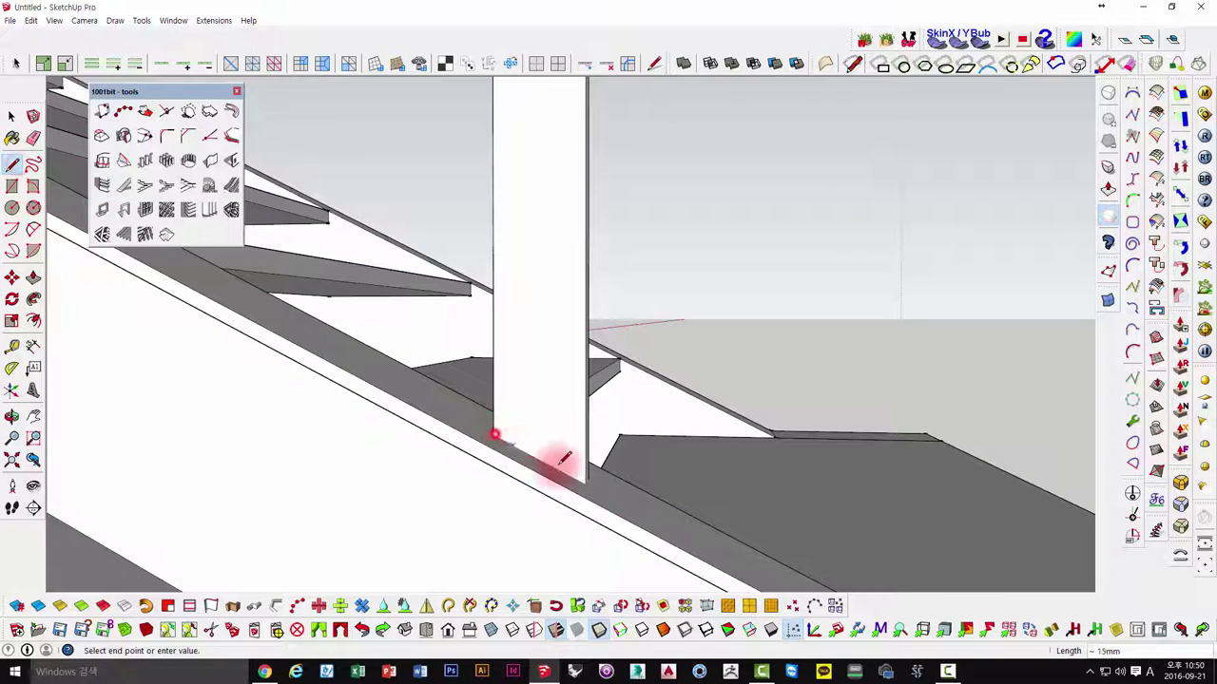
pyautogui.moveTo(584, 478)
pyautogui.mouseDown(button='middle')
pyautogui.moveTo(611, 481)
pyautogui.moveTo(555, 529)
pyautogui.mouseUp(button='middle')
# - Push the post's base back 16mm to trim it to the stringer, then select the post
pyautogui.press('p')
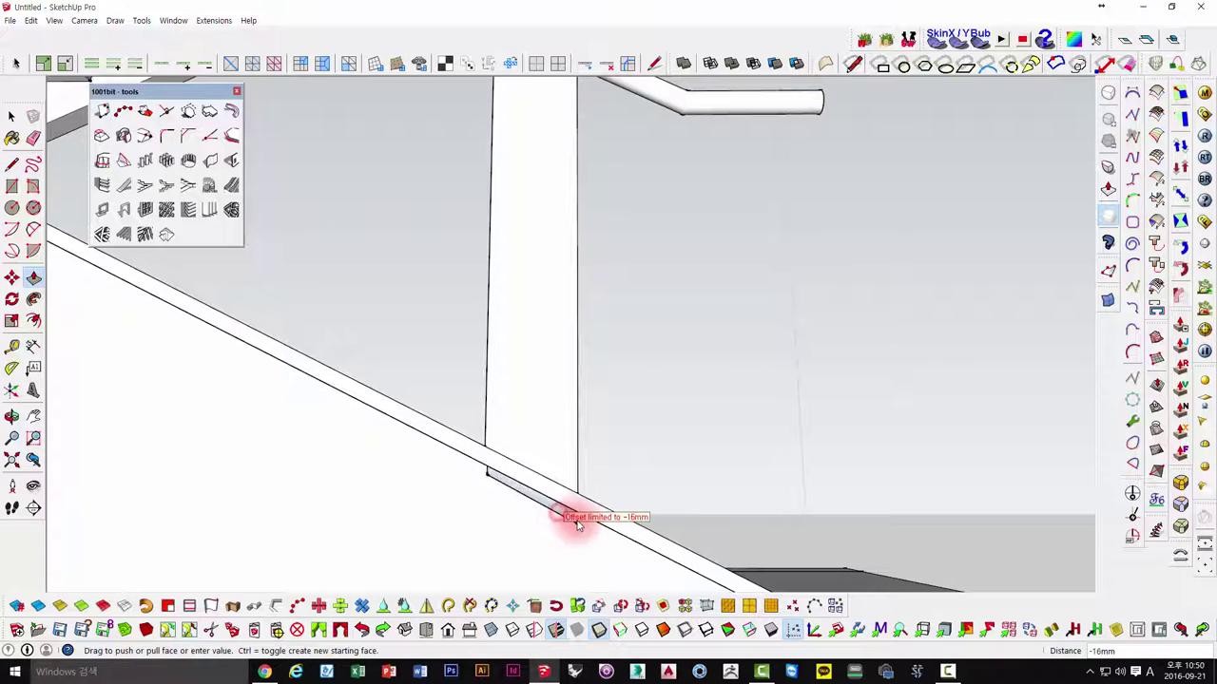
pyautogui.scroll(-3, 577, 522)
pyautogui.scroll(-3, 597, 497)
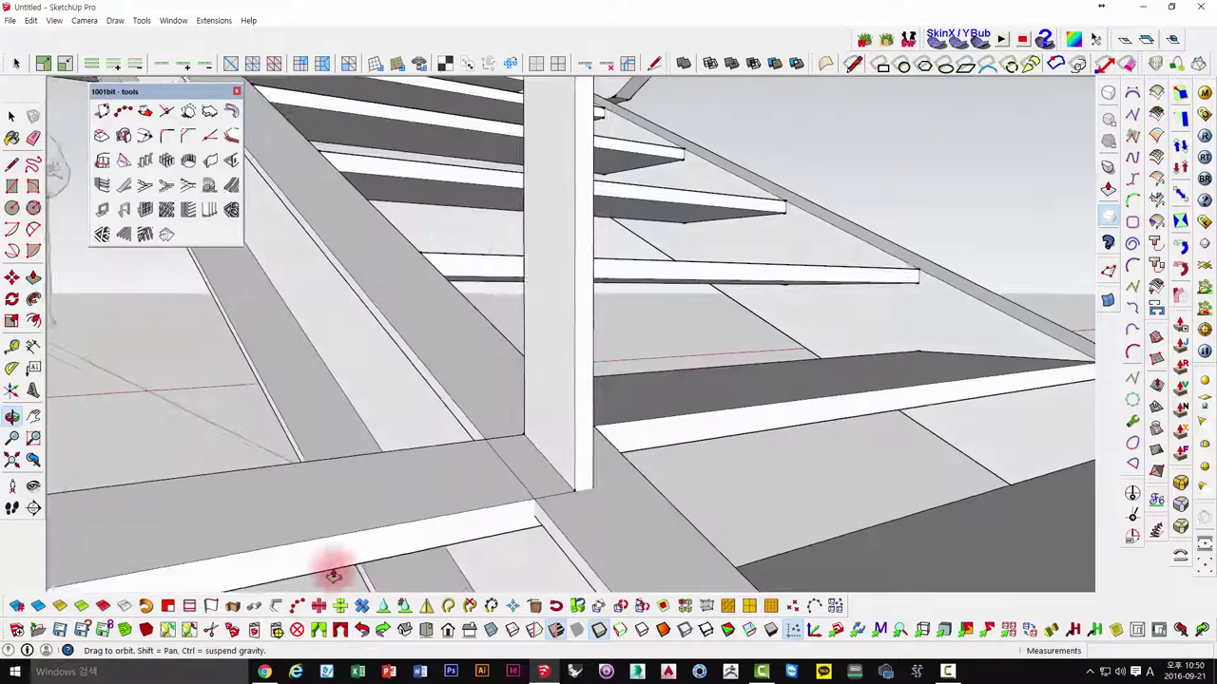
pyautogui.moveTo(592, 475)
pyautogui.mouseDown(button='middle')
pyautogui.moveTo(590, 516)
pyautogui.moveTo(972, 279)
pyautogui.moveTo(578, 481)
pyautogui.mouseUp(button='middle')
pyautogui.press('space')
pyautogui.click(539, 409)
pyautogui.scroll(-3, 543, 416)
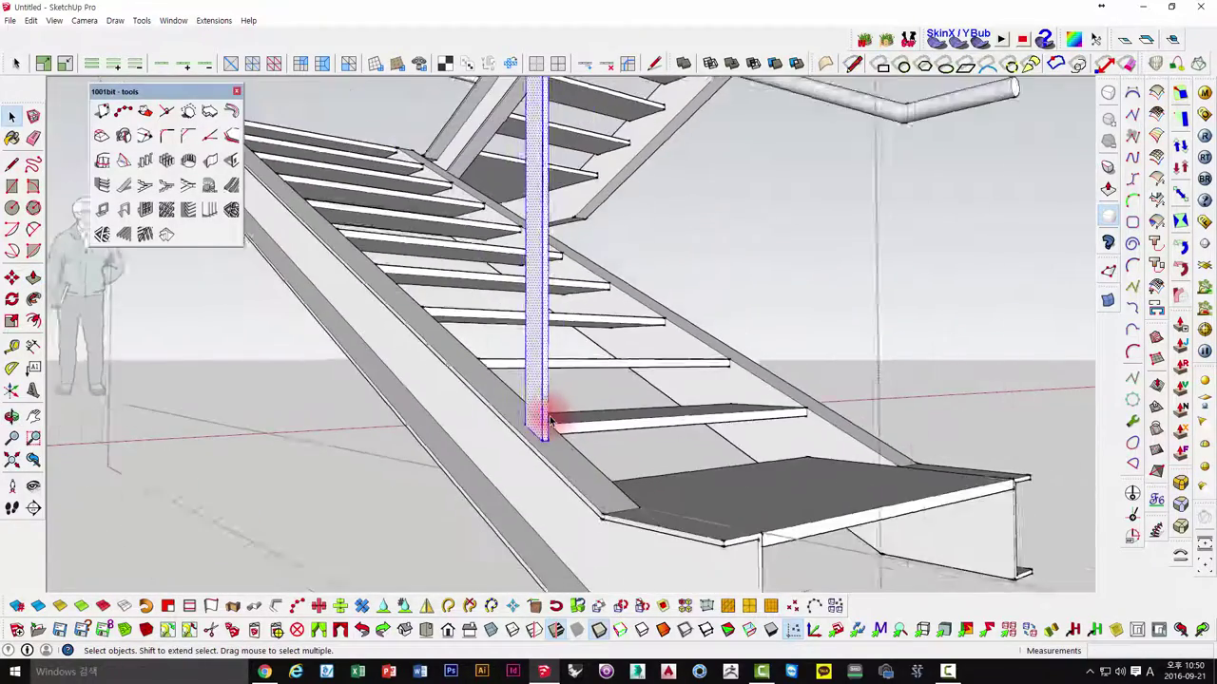
pyautogui.scroll(-3, 576, 413)
pyautogui.rightClick(567, 276)
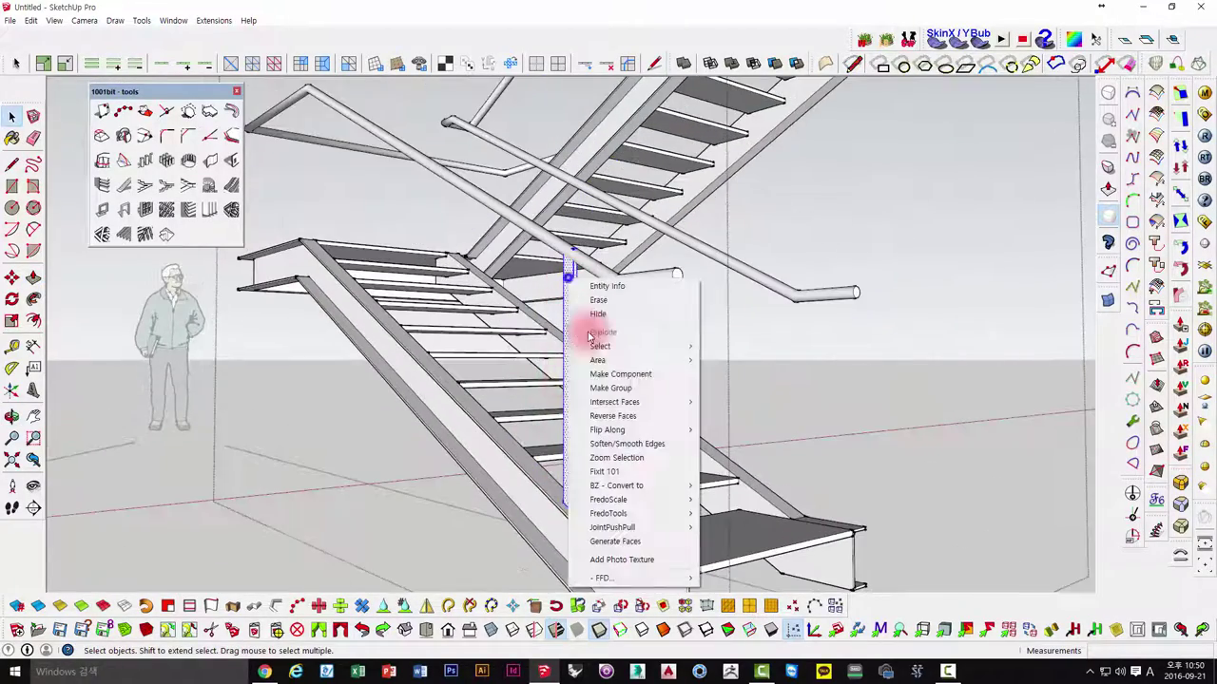
# - Make the baluster post into a component
pyautogui.click(605, 378)
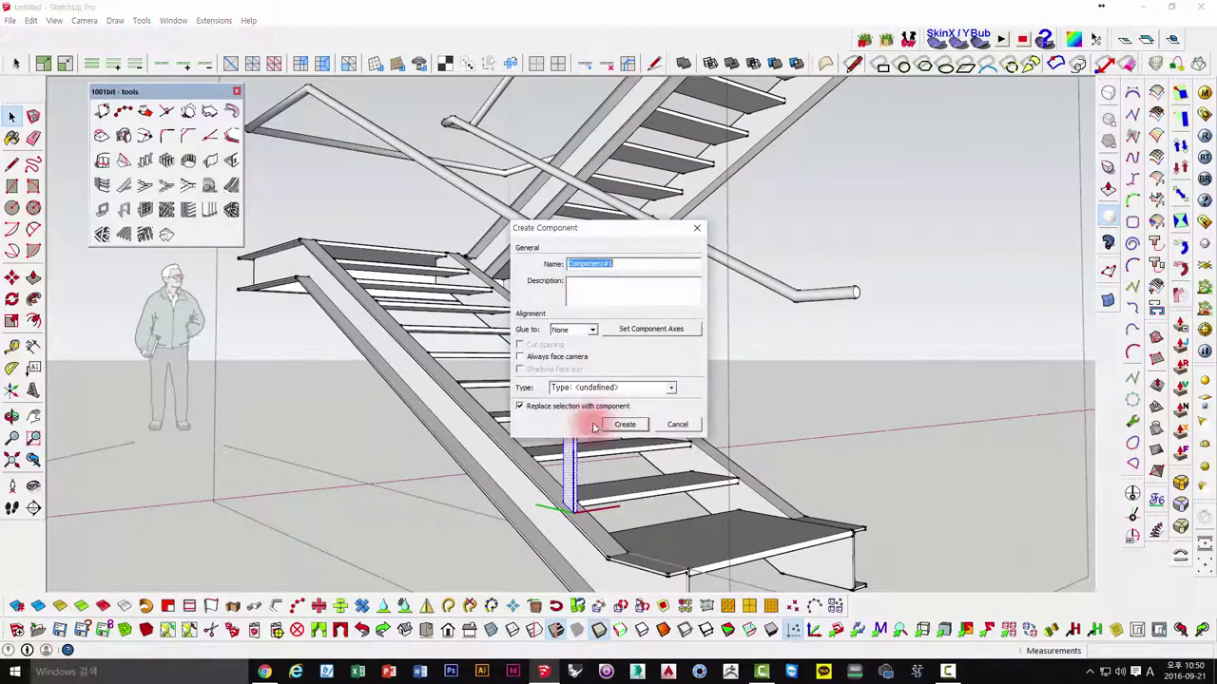
pyautogui.click(624, 425)
pyautogui.moveTo(619, 435)
pyautogui.mouseDown(button='middle')
pyautogui.moveTo(625, 491)
pyautogui.moveTo(761, 381)
pyautogui.moveTo(588, 480)
pyautogui.moveTo(728, 342)
pyautogui.moveTo(665, 465)
pyautogui.moveTo(753, 436)
pyautogui.mouseUp(button='middle')
# - Copy the post as a multiple array of evenly spaced balusters along the lower flight
pyautogui.press('m')
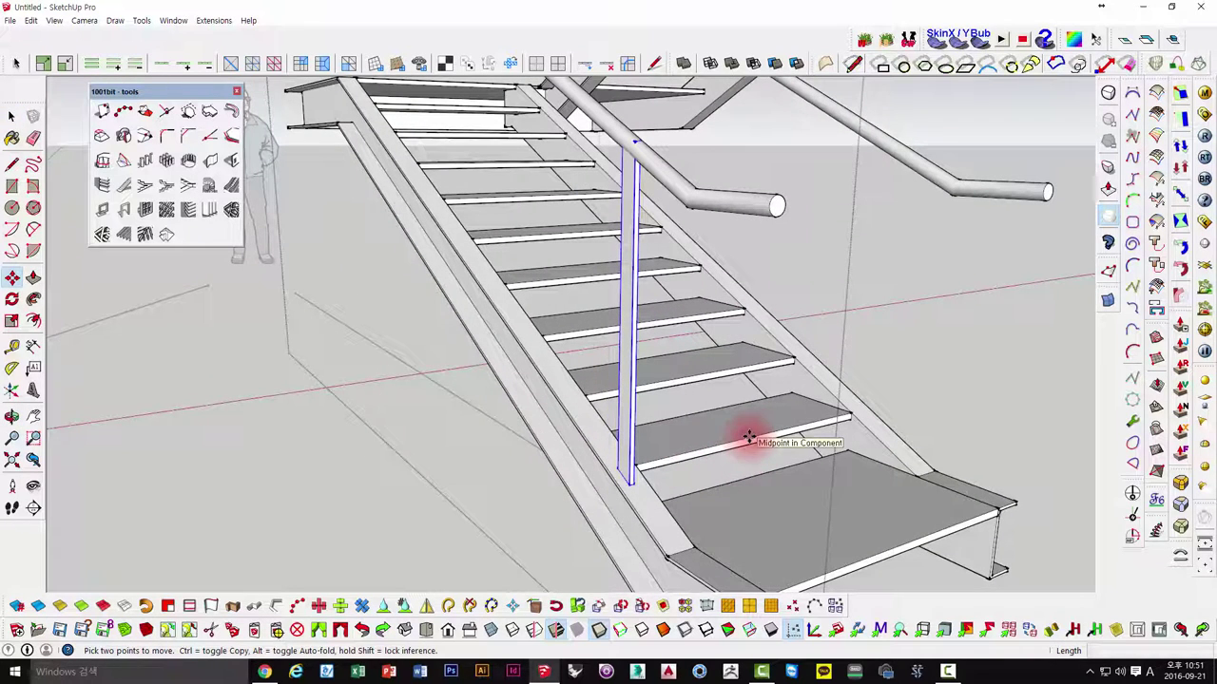
pyautogui.click(749, 438)
pyautogui.press('ctrl')
pyautogui.write('*1')
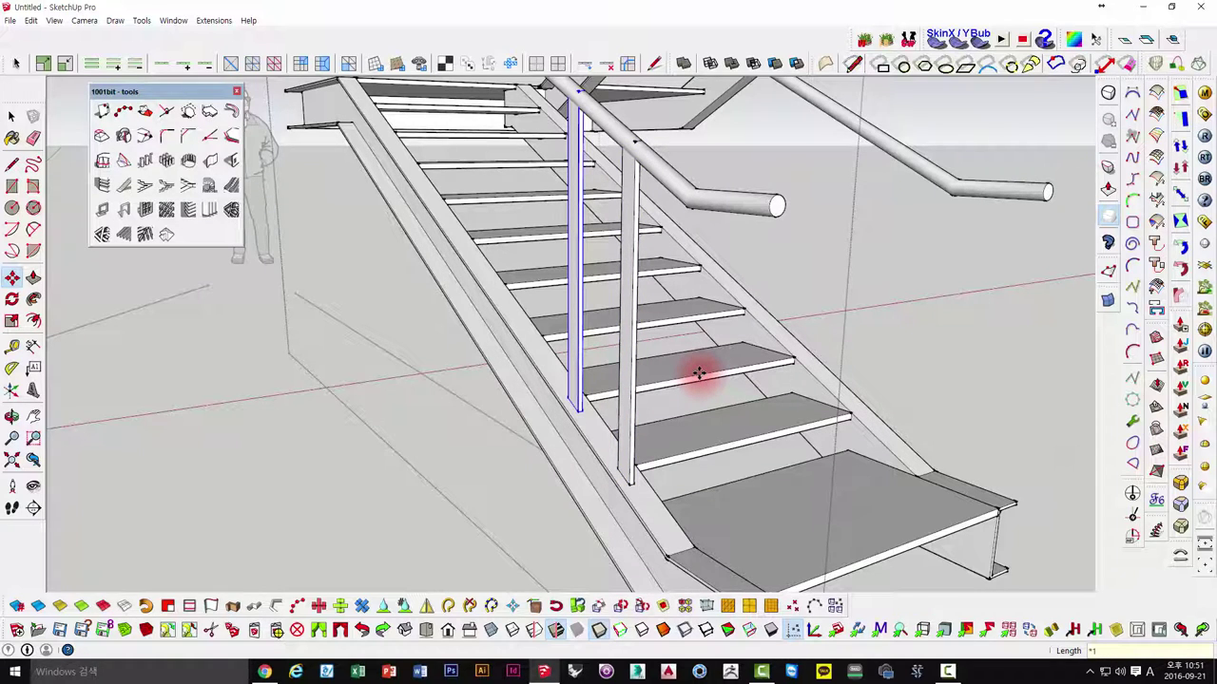
pyautogui.press('Return')
pyautogui.moveTo(814, 291)
pyautogui.mouseDown(button='middle')
pyautogui.moveTo(777, 291)
pyautogui.moveTo(739, 361)
pyautogui.moveTo(938, 361)
pyautogui.mouseUp(button='middle')
pyautogui.scroll(5, 682, 234)
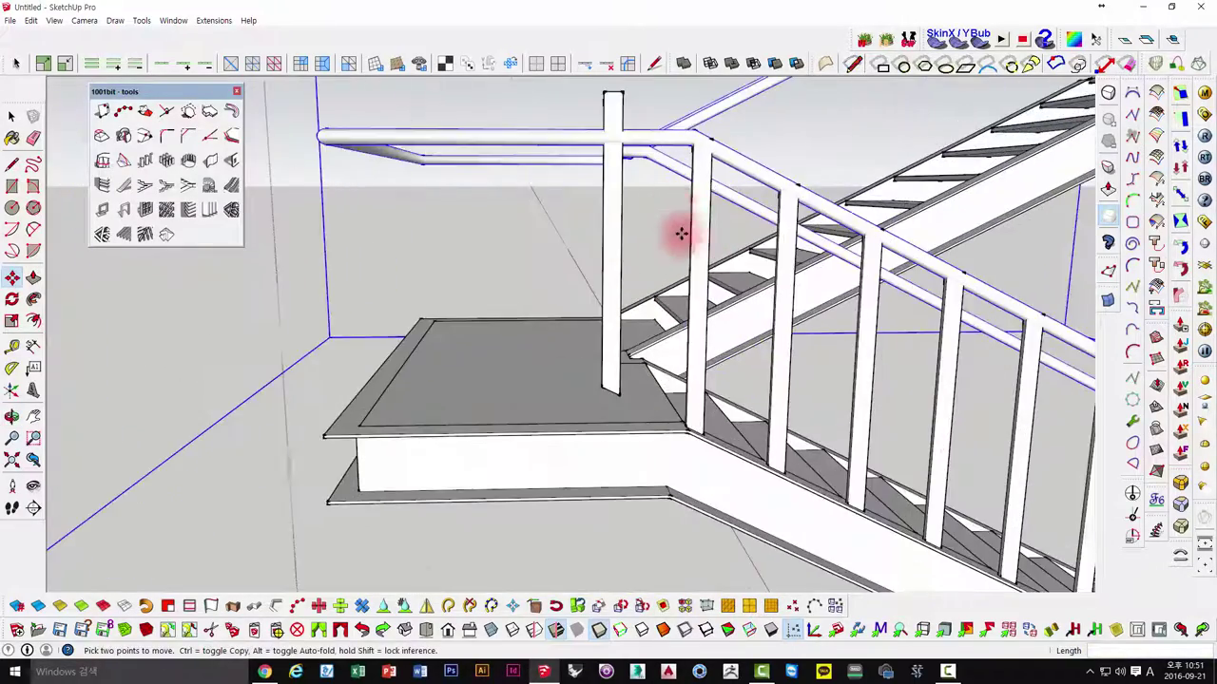
pyautogui.scroll(-2, 682, 234)
pyautogui.press('space')
pyautogui.click(505, 222)
pyautogui.moveTo(571, 218)
pyautogui.mouseDown(button='middle')
pyautogui.moveTo(475, 190)
pyautogui.moveTo(510, 187)
pyautogui.moveTo(674, 272)
pyautogui.moveTo(488, 257)
pyautogui.moveTo(591, 297)
pyautogui.mouseUp(button='middle')
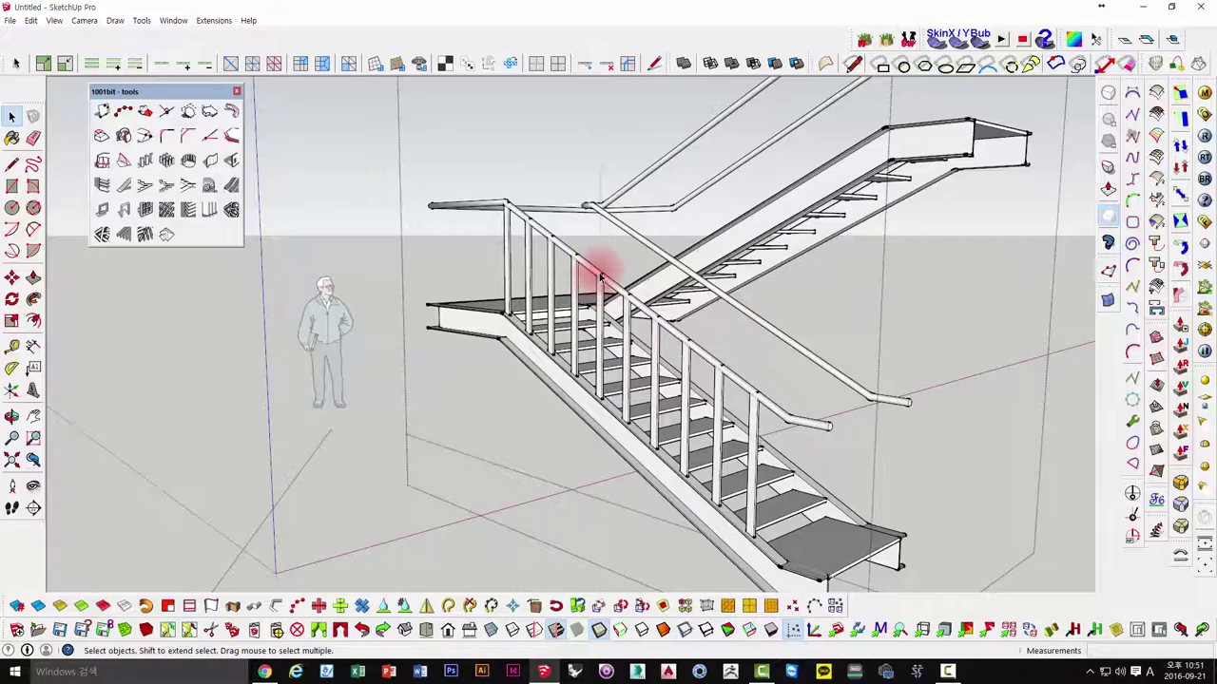
# - Select the row of copied balusters and delete them
pyautogui.moveTo(561, 257)
pyautogui.mouseDown(button='middle')
pyautogui.moveTo(652, 272)
pyautogui.moveTo(557, 231)
pyautogui.moveTo(547, 380)
pyautogui.mouseUp(button='middle')
pyautogui.moveTo(429, 242)
pyautogui.mouseDown(button='middle')
pyautogui.moveTo(674, 245)
pyautogui.moveTo(836, 277)
pyautogui.moveTo(646, 332)
pyautogui.moveTo(945, 298)
pyautogui.moveTo(833, 402)
pyautogui.moveTo(510, 475)
pyautogui.moveTo(419, 277)
pyautogui.mouseUp(button='middle')
pyautogui.scroll(2, 426, 254)
pyautogui.scroll(2, 443, 260)
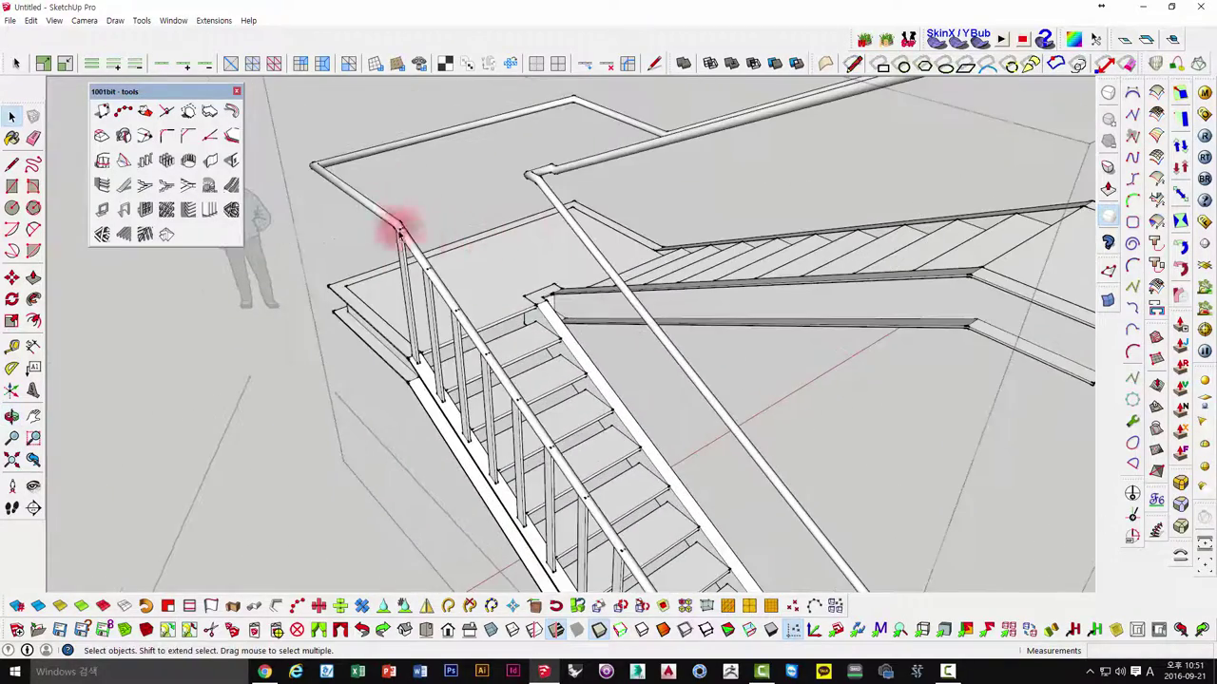
pyautogui.moveTo(457, 364)
pyautogui.mouseDown(button='middle')
pyautogui.moveTo(429, 218)
pyautogui.moveTo(361, 168)
pyautogui.moveTo(582, 276)
pyautogui.moveTo(494, 212)
pyautogui.moveTo(409, 211)
pyautogui.mouseUp(button='middle')
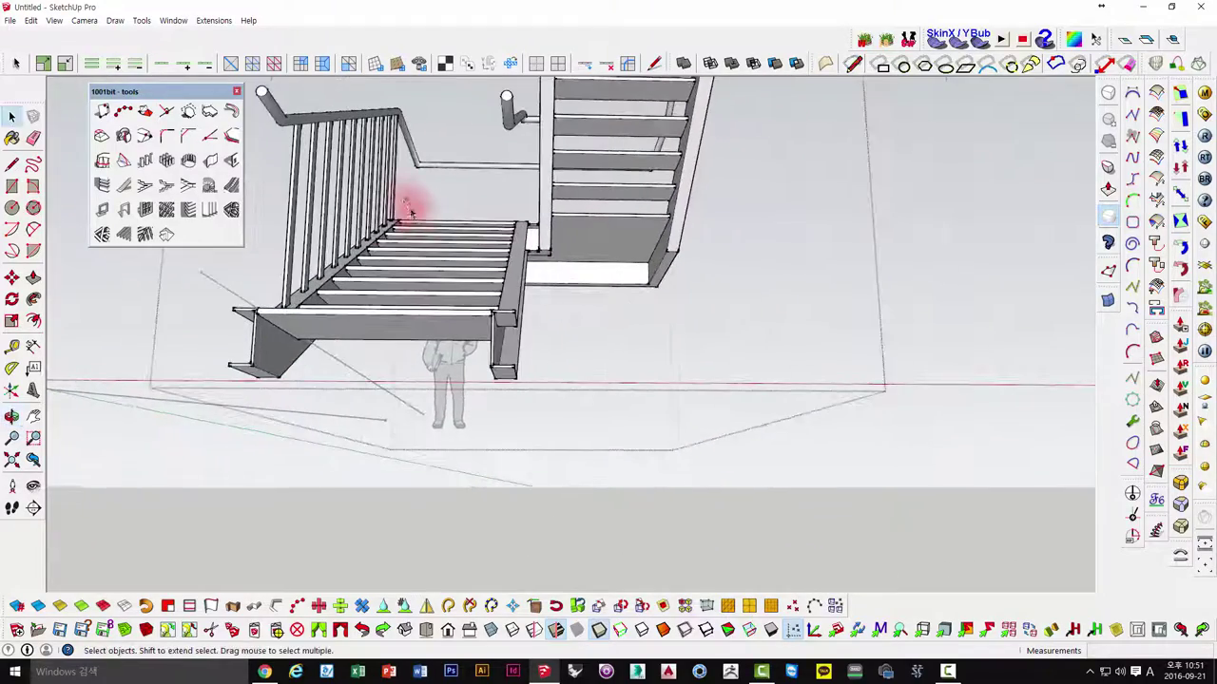
pyautogui.click(307, 200)
pyautogui.moveTo(285, 185)
pyautogui.mouseDown(button='middle')
pyautogui.moveTo(483, 225)
pyautogui.moveTo(699, 343)
pyautogui.mouseUp(button='middle')
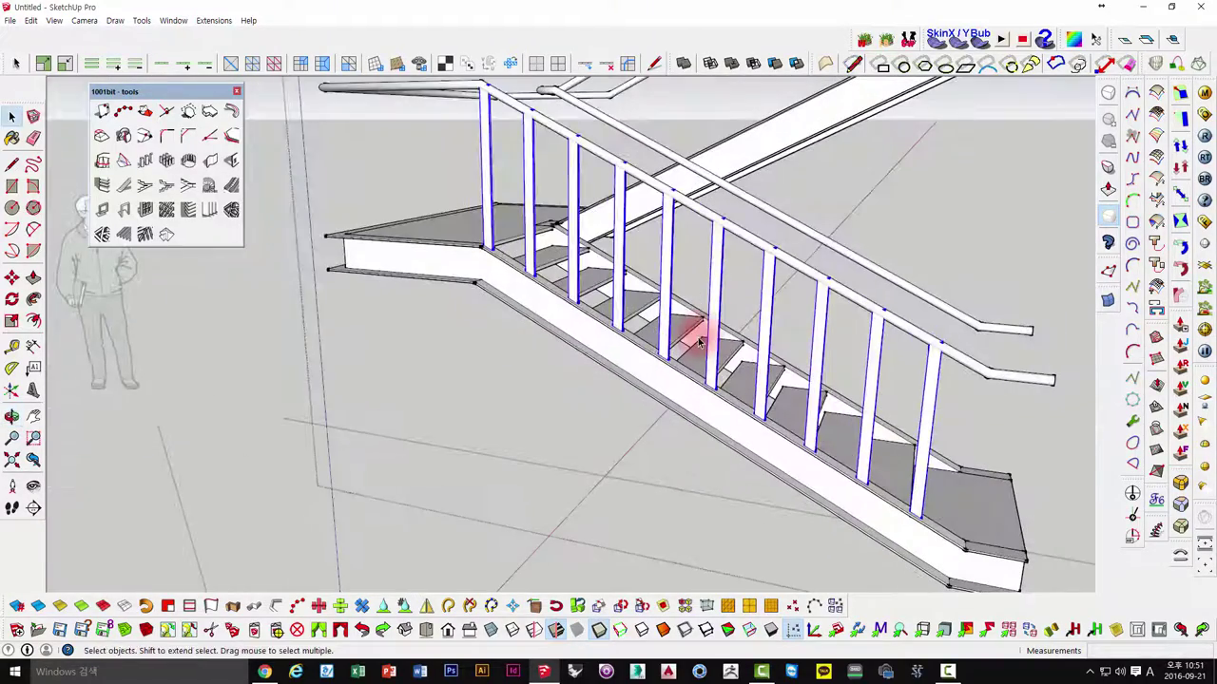
pyautogui.press('Delete')
# - Review the baluster-free stair from several angles and select the whole staircase
pyautogui.scroll(-4, 625, 197)
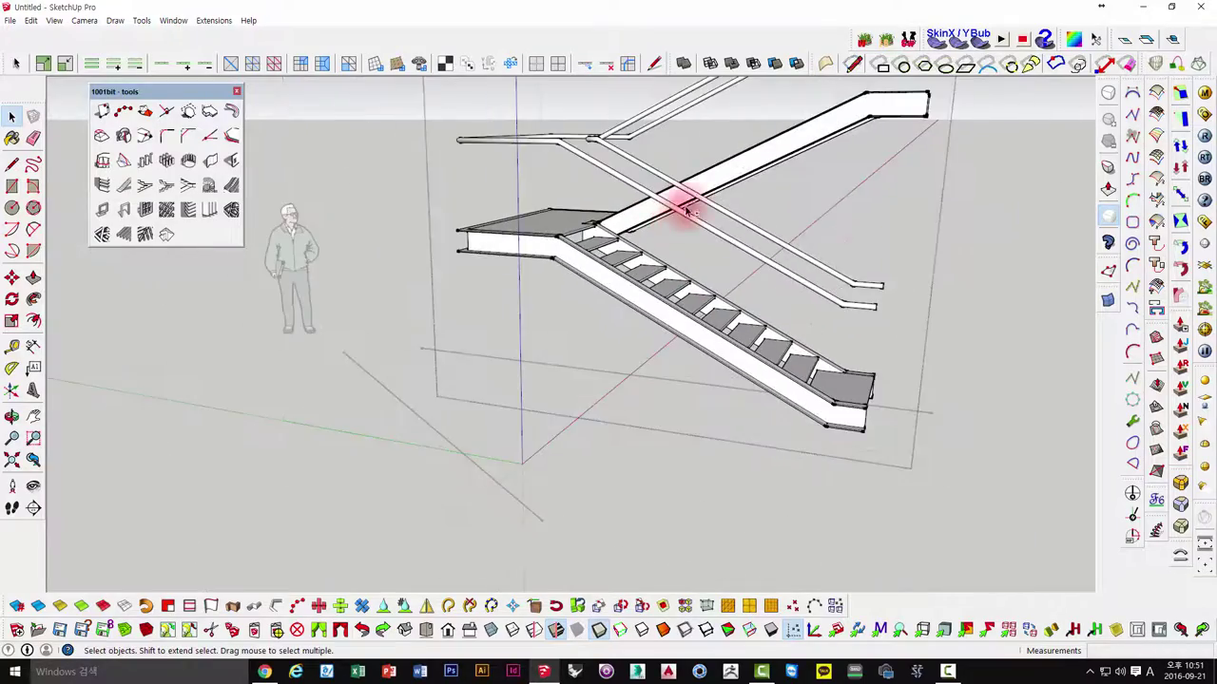
pyautogui.moveTo(684, 203)
pyautogui.mouseDown(button='middle')
pyautogui.moveTo(698, 257)
pyautogui.moveTo(630, 340)
pyautogui.mouseUp(button='middle')
pyautogui.scroll(5, 579, 214)
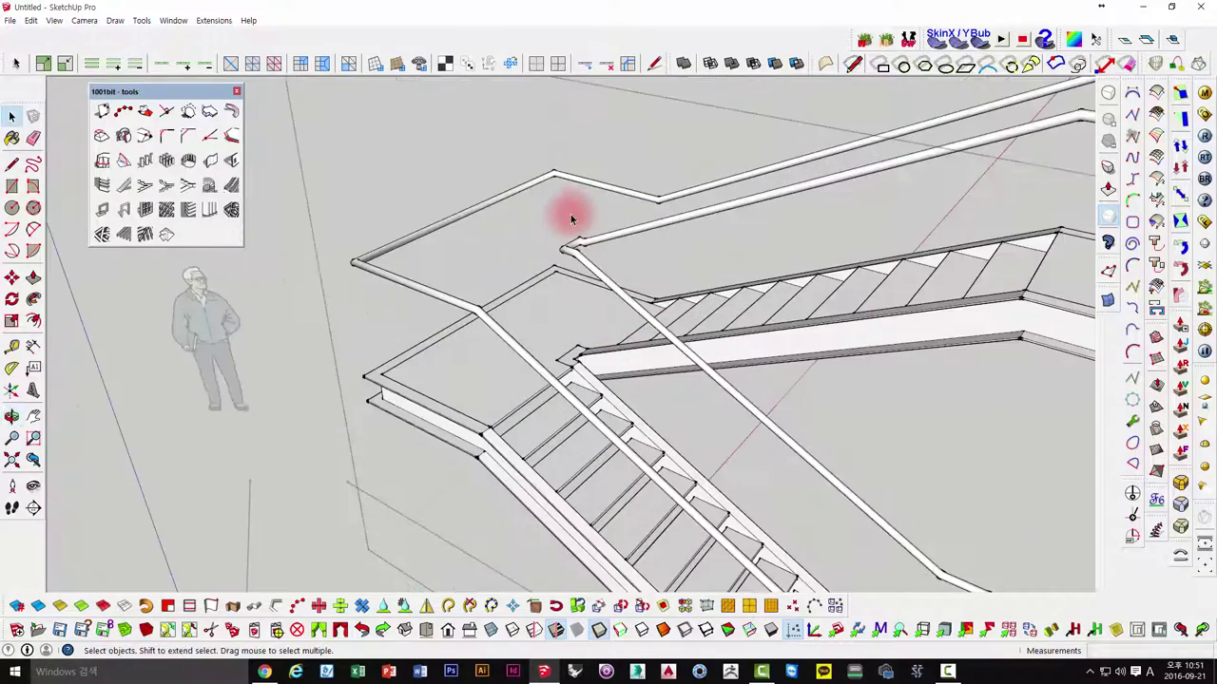
pyautogui.moveTo(571, 219); pyautogui.dragTo(557, 264, button='middle')
pyautogui.scroll(-2, 562, 280)
pyautogui.scroll(-3, 584, 244)
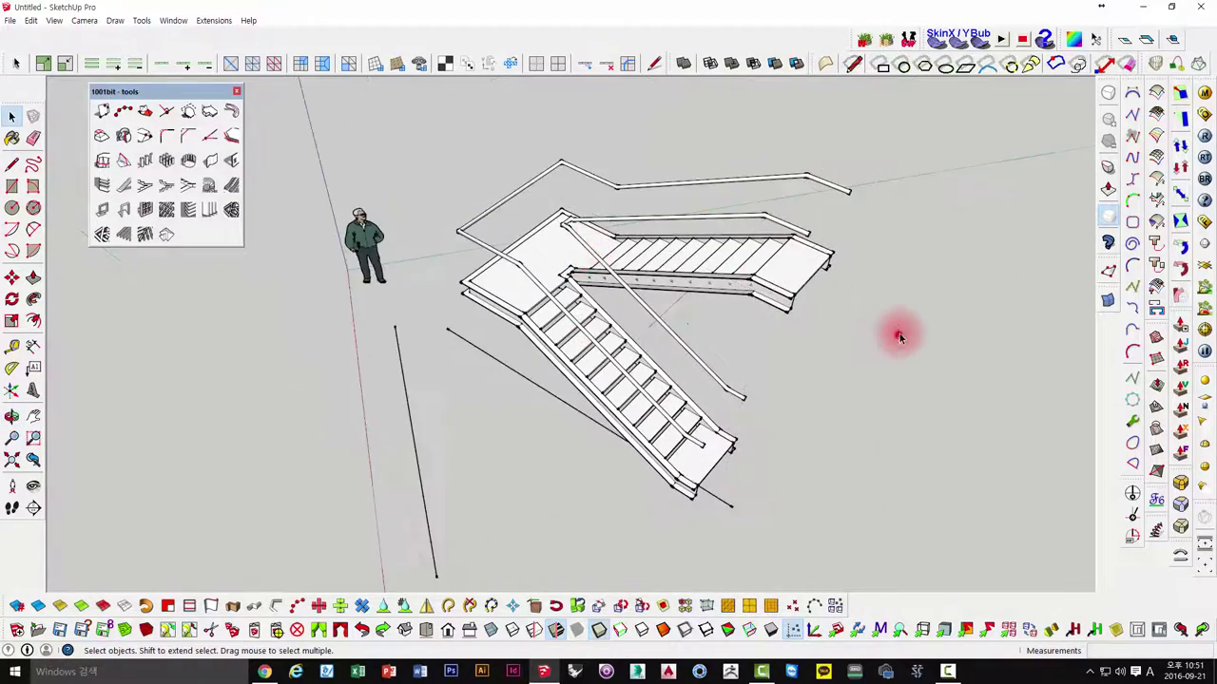
pyautogui.moveTo(900, 337)
pyautogui.mouseDown(button='middle')
pyautogui.moveTo(928, 244)
pyautogui.moveTo(693, 298)
pyautogui.mouseUp(button='middle')
pyautogui.click(674, 228)
pyautogui.moveTo(675, 228)
pyautogui.mouseDown(button='middle')
pyautogui.moveTo(877, 141)
pyautogui.moveTo(863, 196)
pyautogui.moveTo(728, 223)
pyautogui.moveTo(681, 257)
pyautogui.mouseUp(button='middle')
pyautogui.click(863, 196)
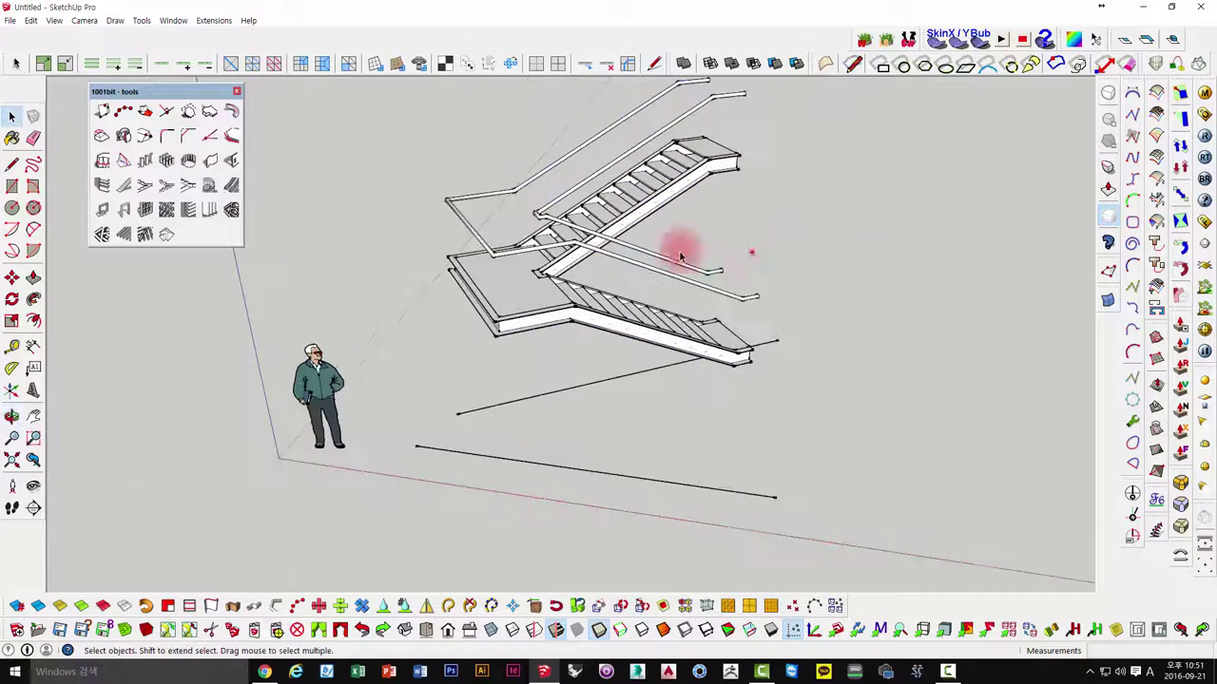
pyautogui.click(680, 257)
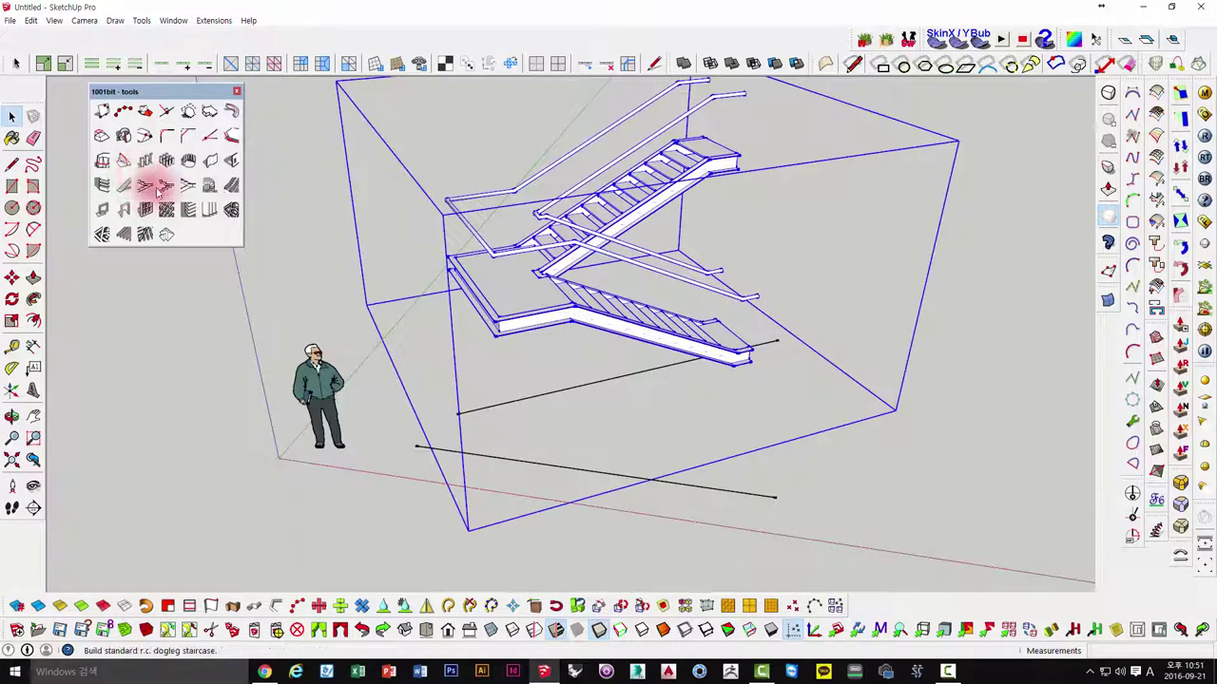
# - Build a spiral staircase with the 1001bit spiral staircase tool and inspect it
pyautogui.click(211, 188)
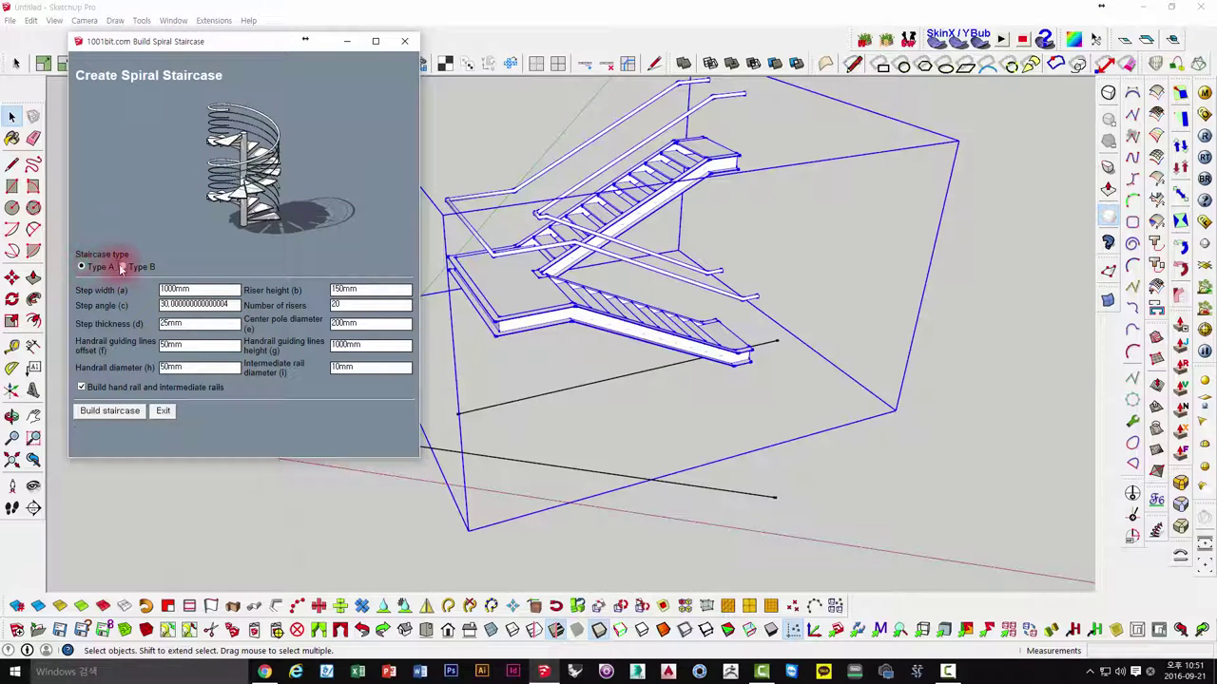
pyautogui.click(99, 410)
pyautogui.scroll(2, 475, 421)
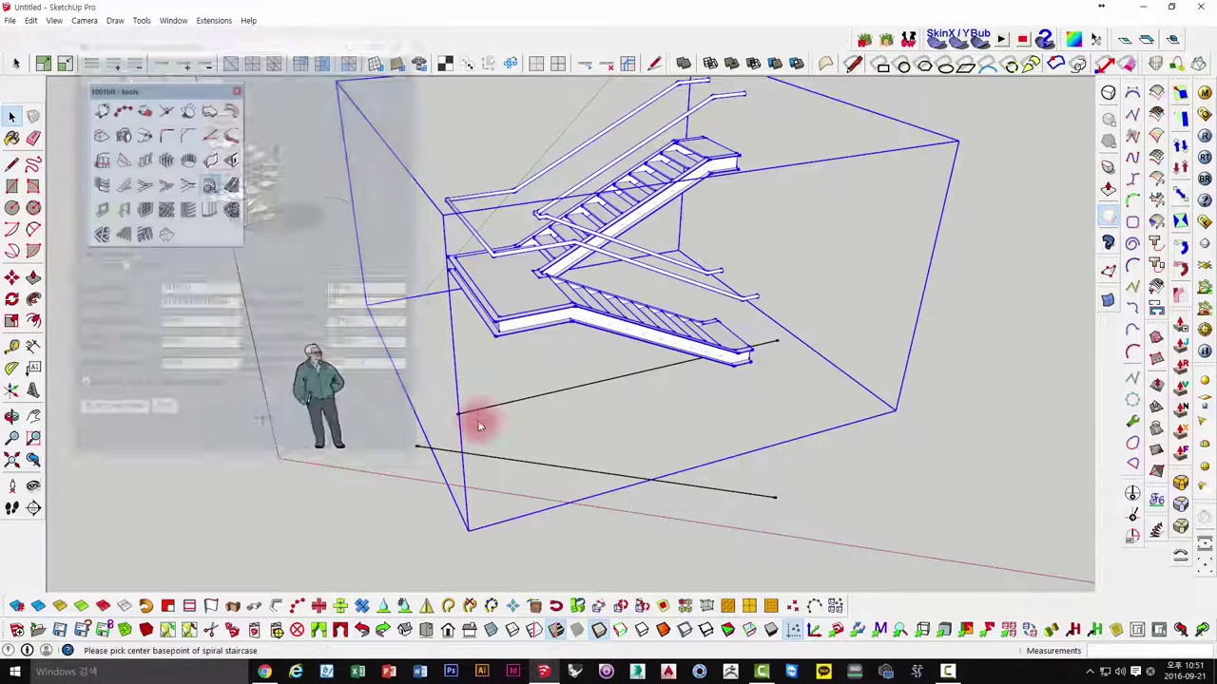
pyautogui.scroll(-5, 665, 456)
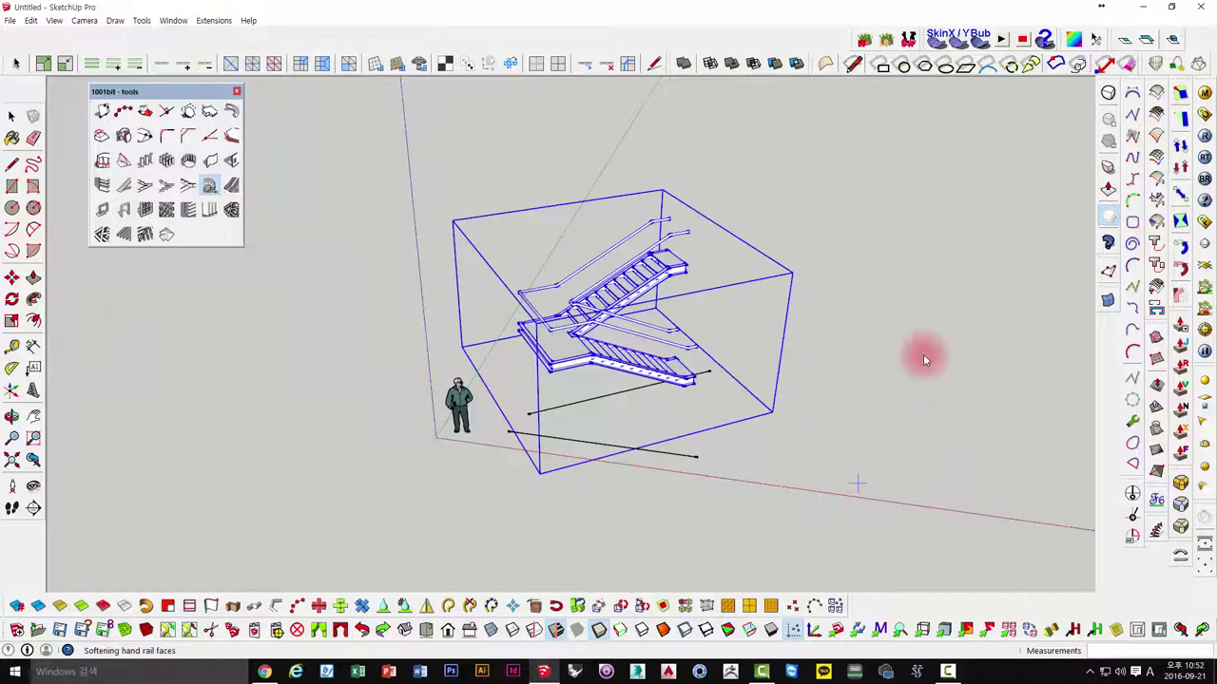
pyautogui.moveTo(794, 333)
pyautogui.mouseDown(button='middle')
pyautogui.moveTo(679, 408)
pyautogui.moveTo(638, 380)
pyautogui.moveTo(810, 290)
pyautogui.mouseUp(button='middle')
pyautogui.scroll(5, 647, 380)
pyautogui.scroll(-3, 810, 290)
pyautogui.moveTo(855, 257)
pyautogui.mouseDown(button='middle')
pyautogui.moveTo(625, 408)
pyautogui.moveTo(557, 516)
pyautogui.moveTo(661, 409)
pyautogui.moveTo(552, 225)
pyautogui.moveTo(564, 174)
pyautogui.moveTo(812, 154)
pyautogui.moveTo(771, 231)
pyautogui.moveTo(557, 434)
pyautogui.moveTo(484, 195)
pyautogui.moveTo(630, 284)
pyautogui.moveTo(510, 272)
pyautogui.moveTo(421, 299)
pyautogui.moveTo(388, 353)
pyautogui.moveTo(415, 399)
pyautogui.moveTo(543, 388)
pyautogui.moveTo(733, 245)
pyautogui.moveTo(725, 209)
pyautogui.moveTo(583, 241)
pyautogui.moveTo(583, 171)
pyautogui.moveTo(524, 190)
pyautogui.moveTo(578, 204)
pyautogui.moveTo(701, 199)
pyautogui.moveTo(617, 188)
pyautogui.moveTo(557, 264)
pyautogui.moveTo(584, 352)
pyautogui.moveTo(688, 456)
pyautogui.moveTo(738, 367)
pyautogui.mouseUp(button='middle')
pyautogui.scroll(-3, 581, 200)
pyautogui.scroll(2, 701, 199)
pyautogui.scroll(-3, 669, 182)
pyautogui.scroll(-2, 668, 185)
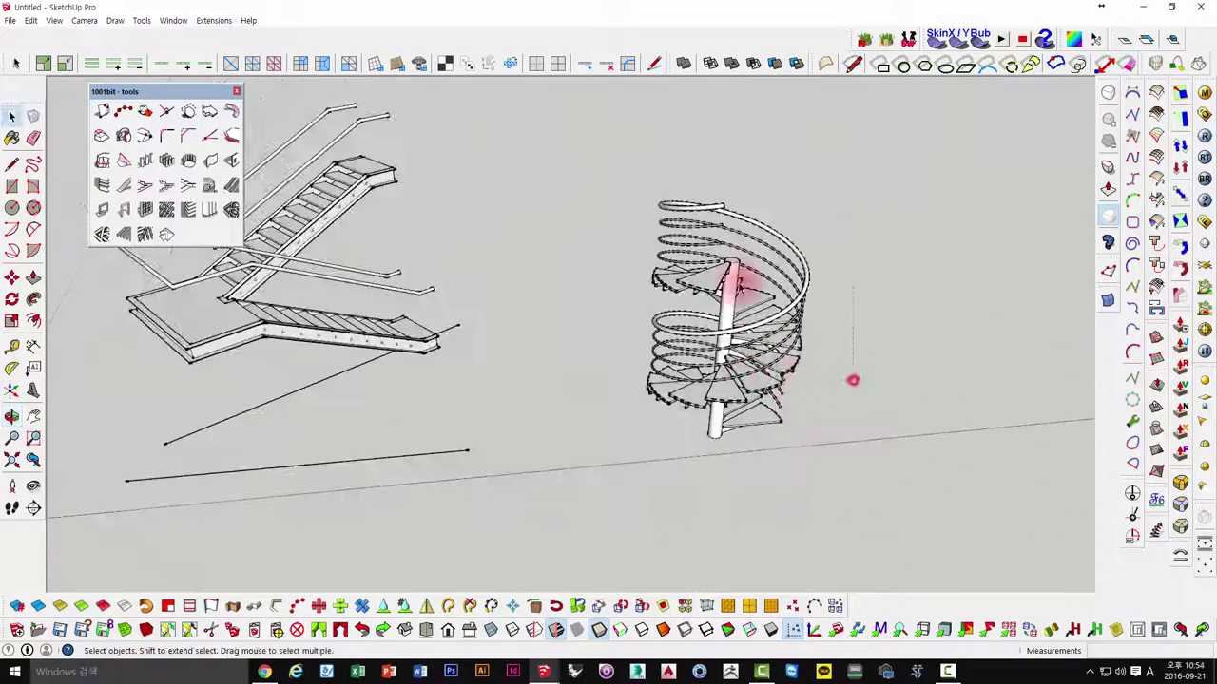
# - Reopen and exit the spiral staircase dialog, then delete the spiral staircase
pyautogui.click(739, 272)
pyautogui.moveTo(738, 271)
pyautogui.mouseDown(button='middle')
pyautogui.moveTo(675, 295)
pyautogui.moveTo(652, 272)
pyautogui.mouseUp(button='middle')
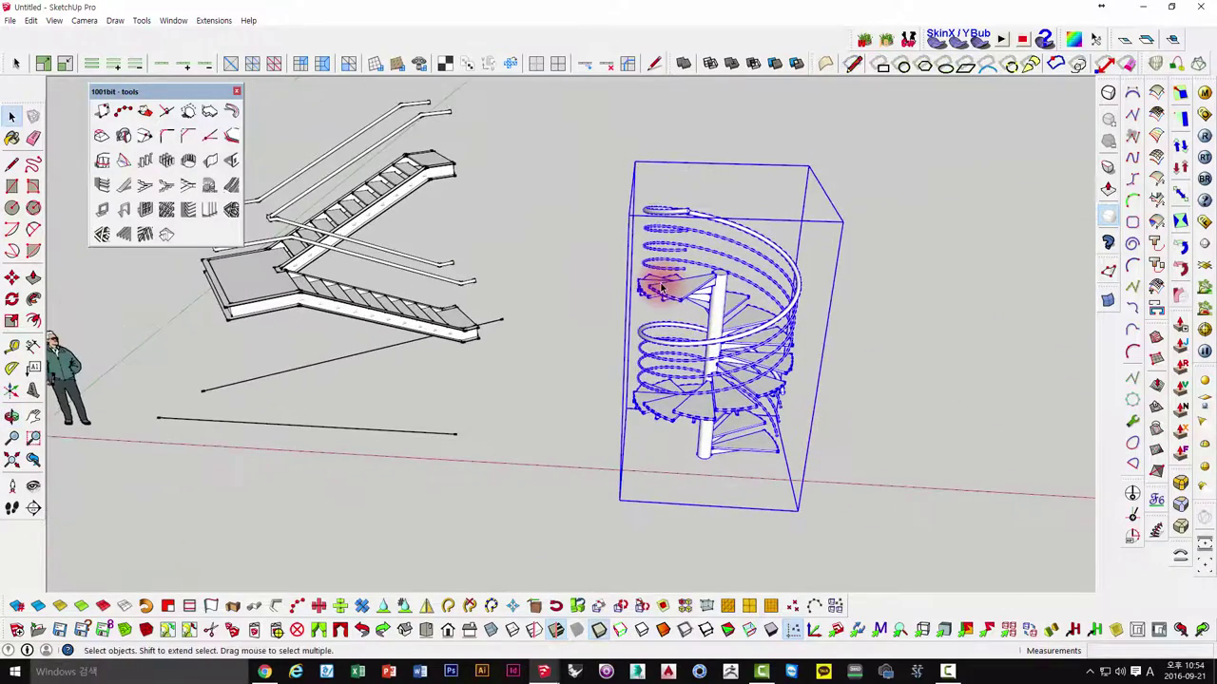
pyautogui.click(211, 187)
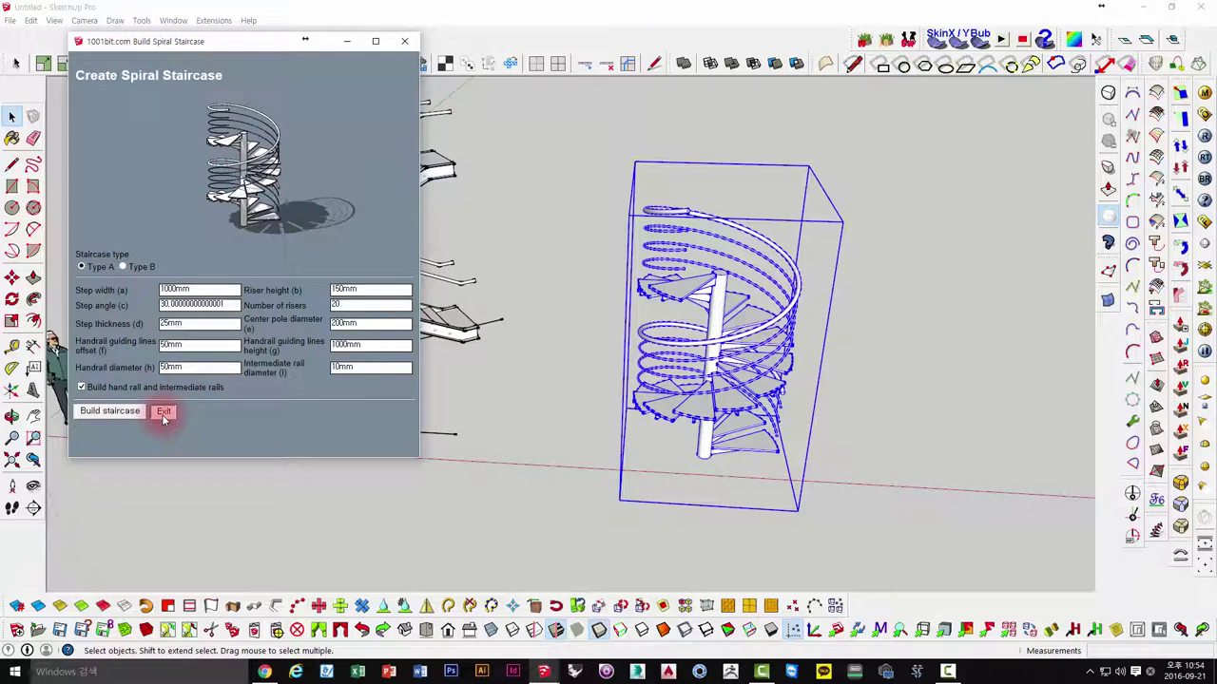
pyautogui.click(164, 414)
pyautogui.moveTo(480, 374); pyautogui.dragTo(448, 320, button='middle')
pyautogui.moveTo(666, 326); pyautogui.dragTo(867, 504, button='middle')
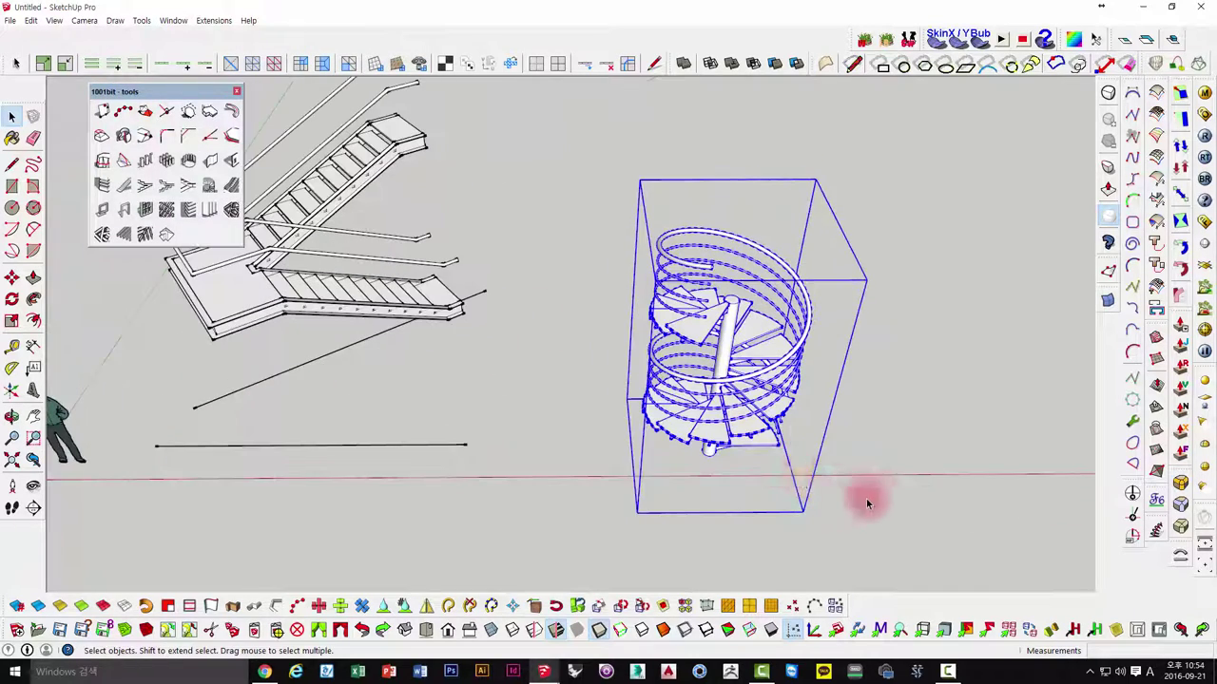
pyautogui.click(867, 503)
pyautogui.click(663, 255)
pyautogui.press('Delete')
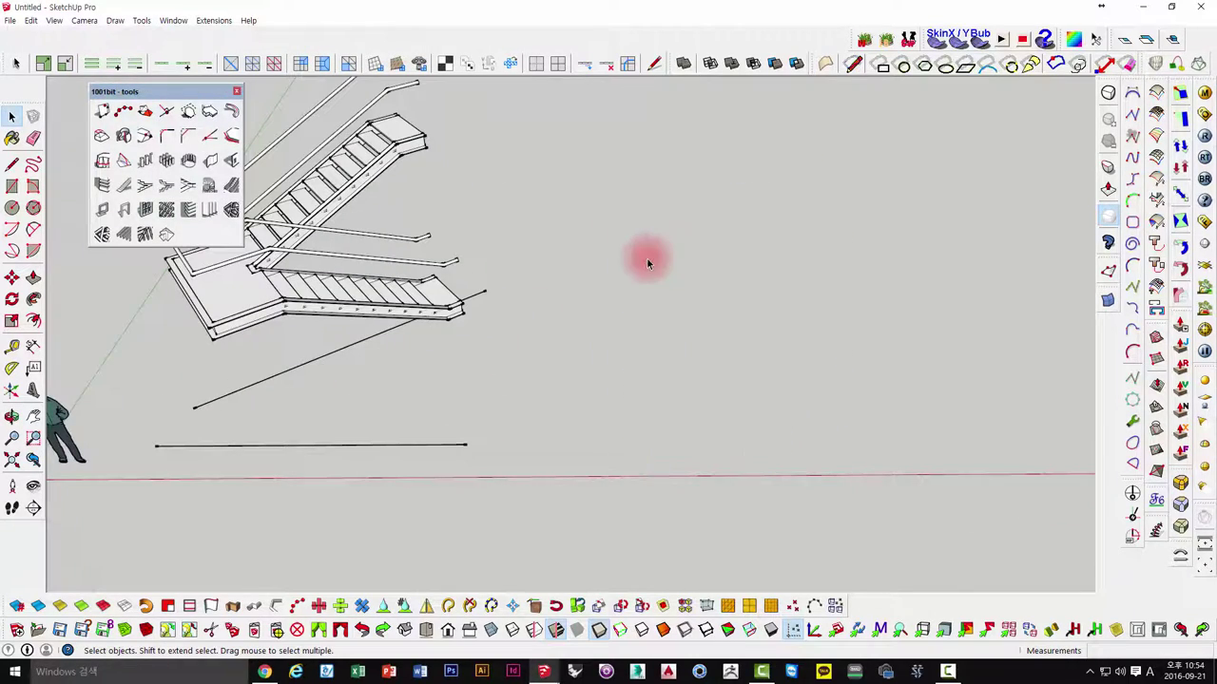
pyautogui.moveTo(647, 258)
pyautogui.mouseDown(button='middle')
pyautogui.moveTo(542, 234)
pyautogui.moveTo(545, 275)
pyautogui.mouseUp(button='middle')
pyautogui.moveTo(271, 143)
pyautogui.mouseDown(button='middle')
pyautogui.moveTo(299, 184)
pyautogui.moveTo(421, 277)
pyautogui.moveTo(314, 228)
pyautogui.mouseUp(button='middle')
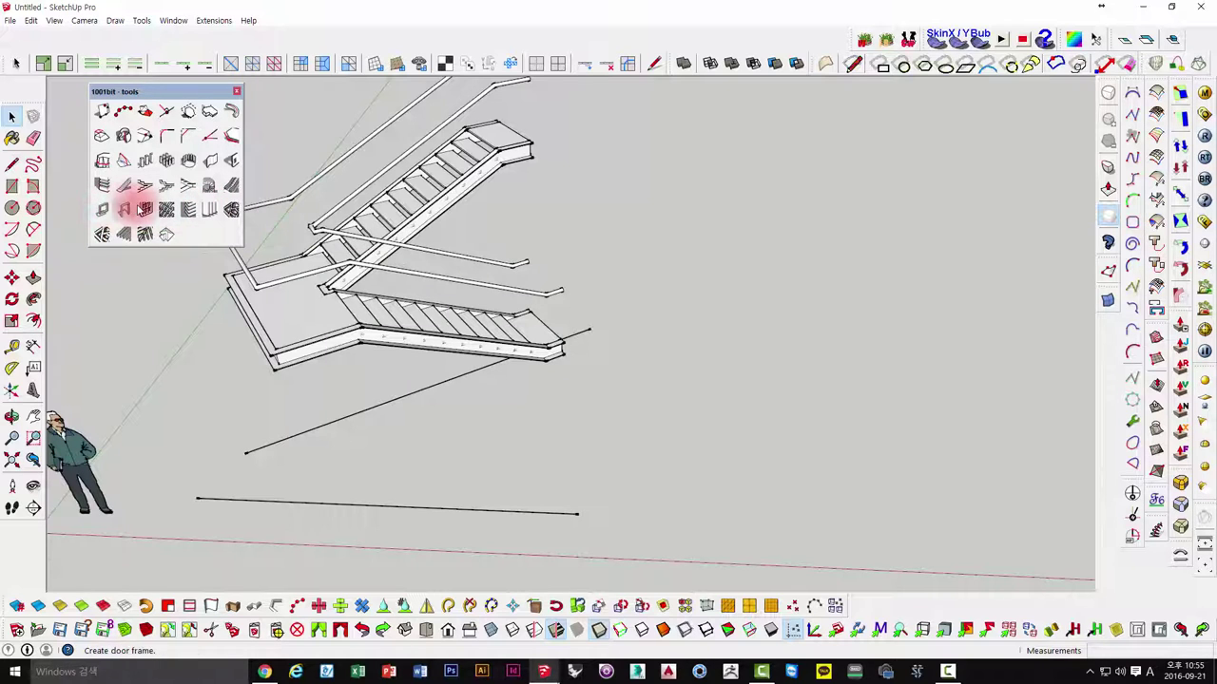
# - Draw a floor rectangle on open ground beside the staircase
pyautogui.click(12, 186)
pyautogui.moveTo(525, 476)
pyautogui.mouseDown(button='middle')
pyautogui.moveTo(375, 421)
pyautogui.moveTo(535, 242)
pyautogui.mouseUp(button='middle')
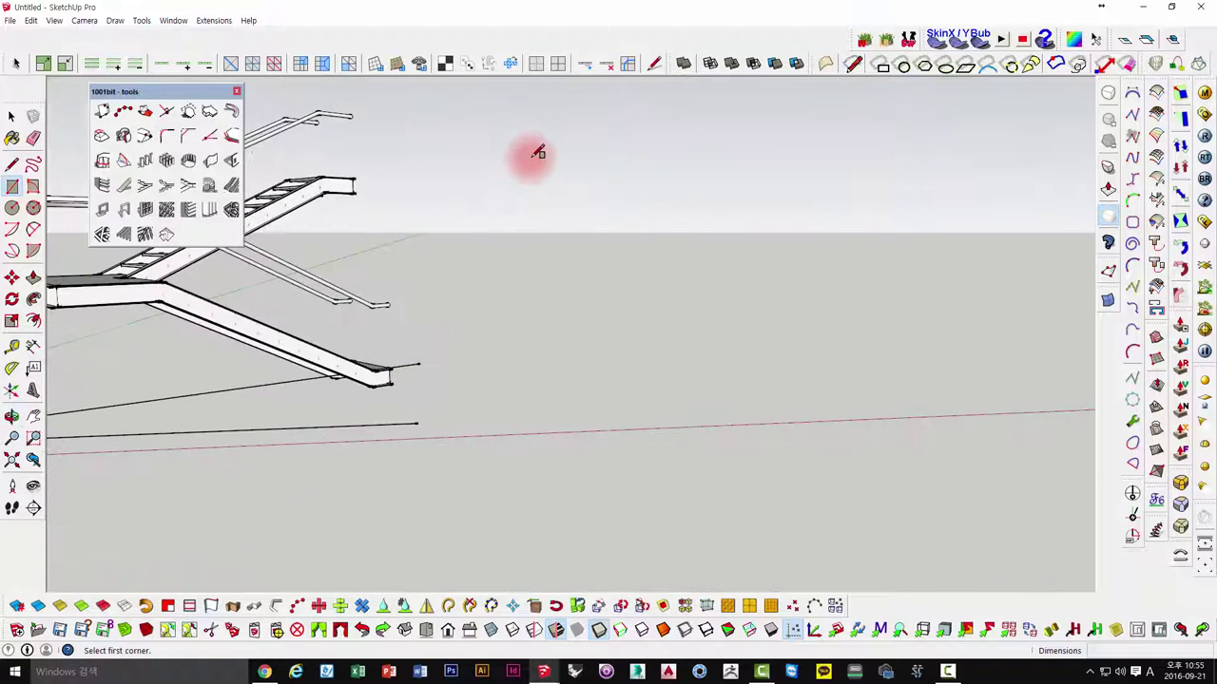
pyautogui.scroll(-3, 564, 155)
pyautogui.moveTo(564, 155); pyautogui.dragTo(518, 260, button='middle')
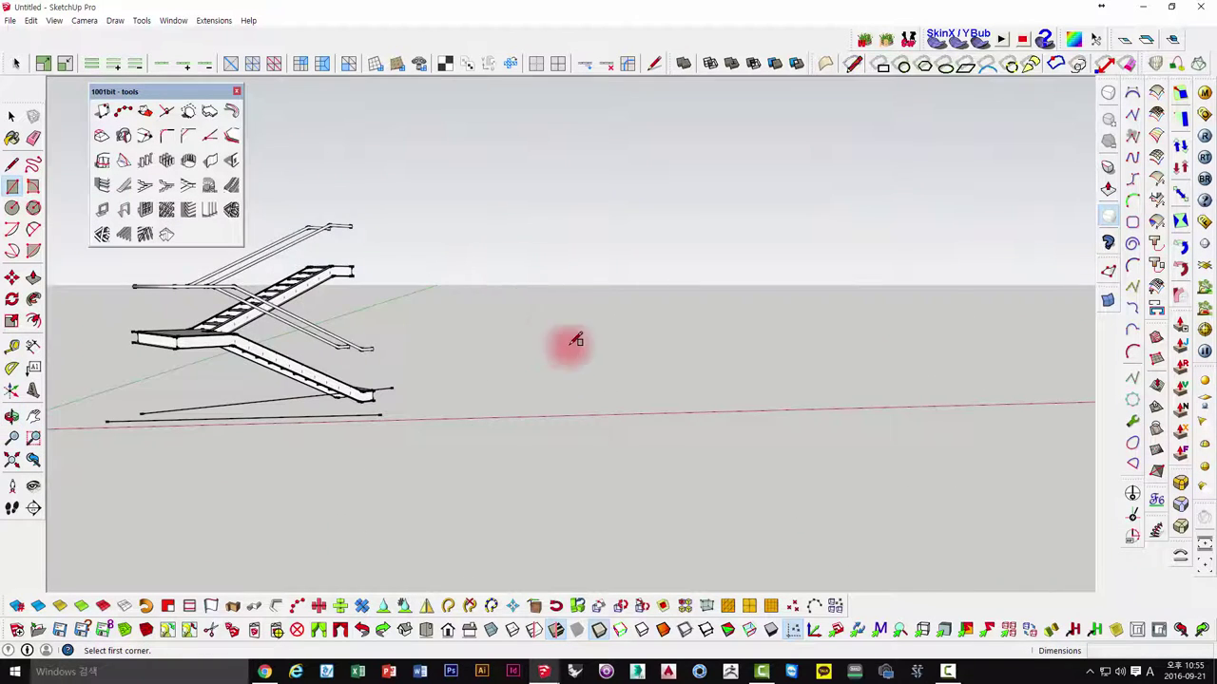
pyautogui.moveTo(571, 339)
pyautogui.mouseDown(button='middle')
pyautogui.moveTo(552, 454)
pyautogui.moveTo(513, 326)
pyautogui.mouseUp(button='middle')
pyautogui.click(512, 326)
pyautogui.click(740, 487)
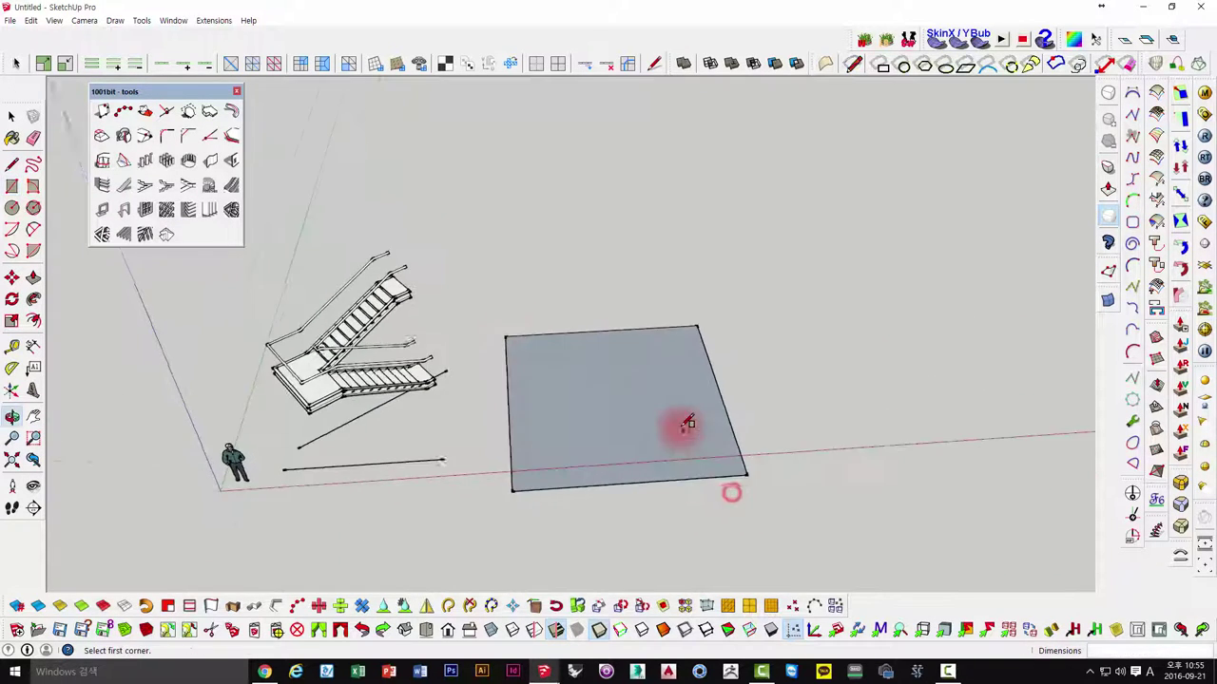
pyautogui.moveTo(679, 421); pyautogui.dragTo(589, 416, button='middle')
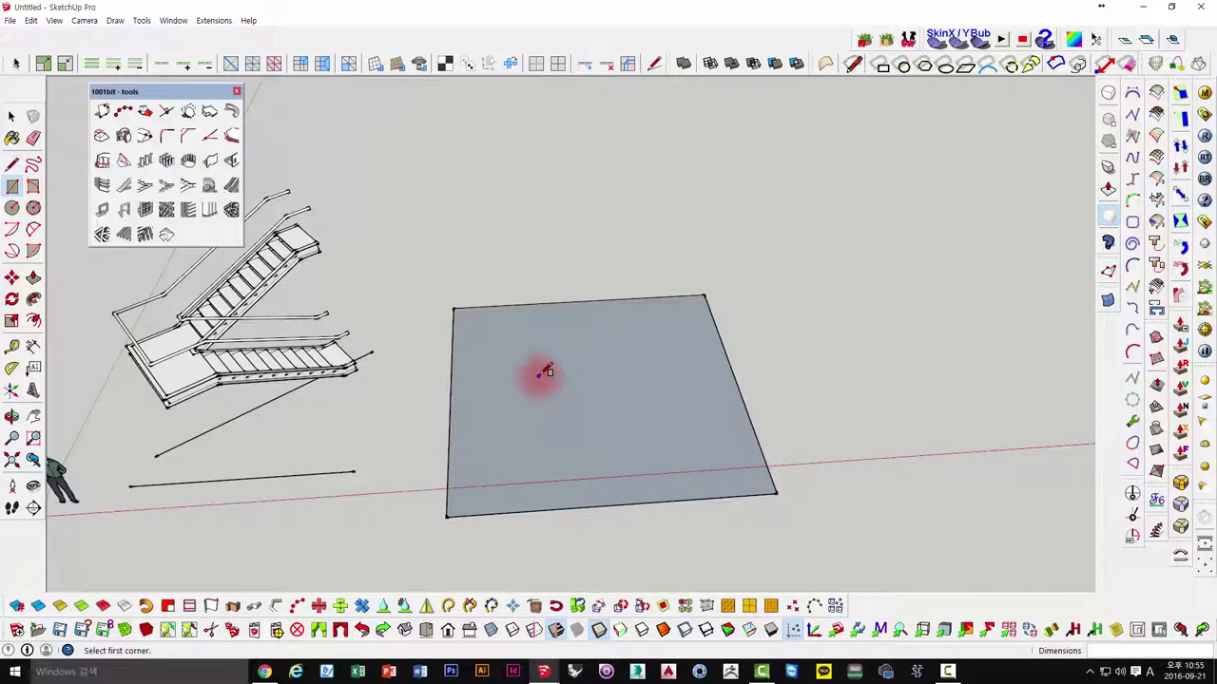
# - Offset the rectangle inward and delete the inner face to leave a wall outline
pyautogui.press('f')
pyautogui.click(466, 367)
pyautogui.click(462, 363)
pyautogui.press('space')
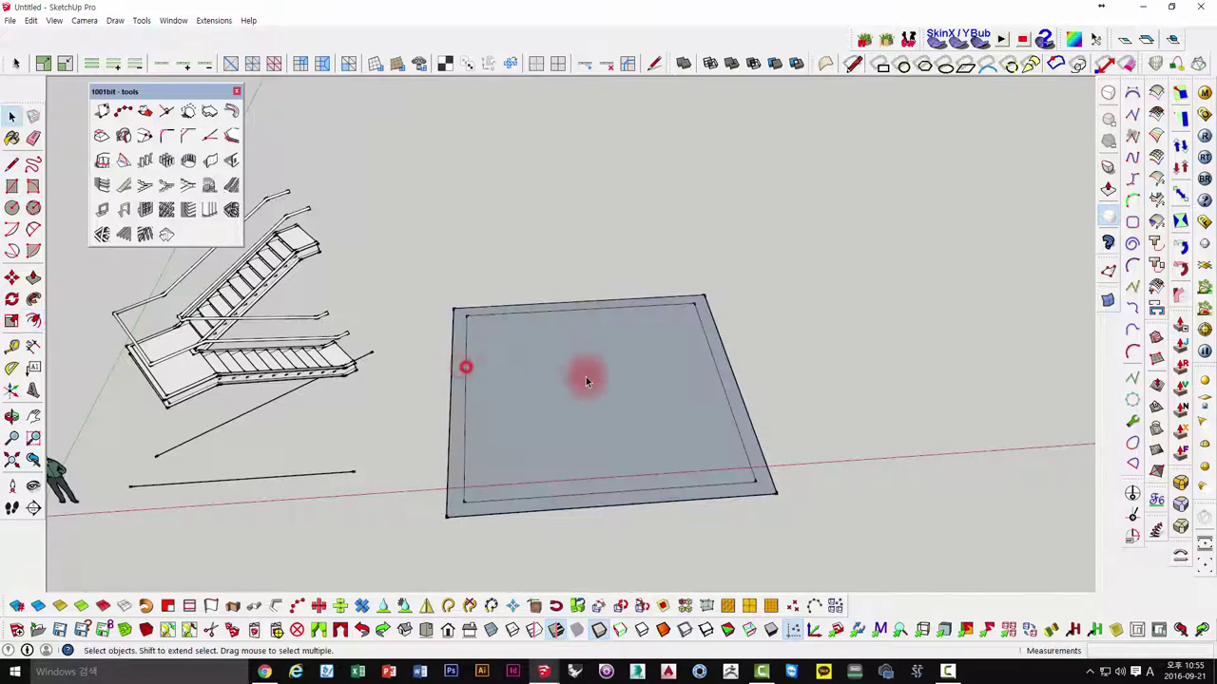
pyautogui.click(620, 373)
pyautogui.press('Delete')
pyautogui.moveTo(628, 369); pyautogui.dragTo(754, 379, button='middle')
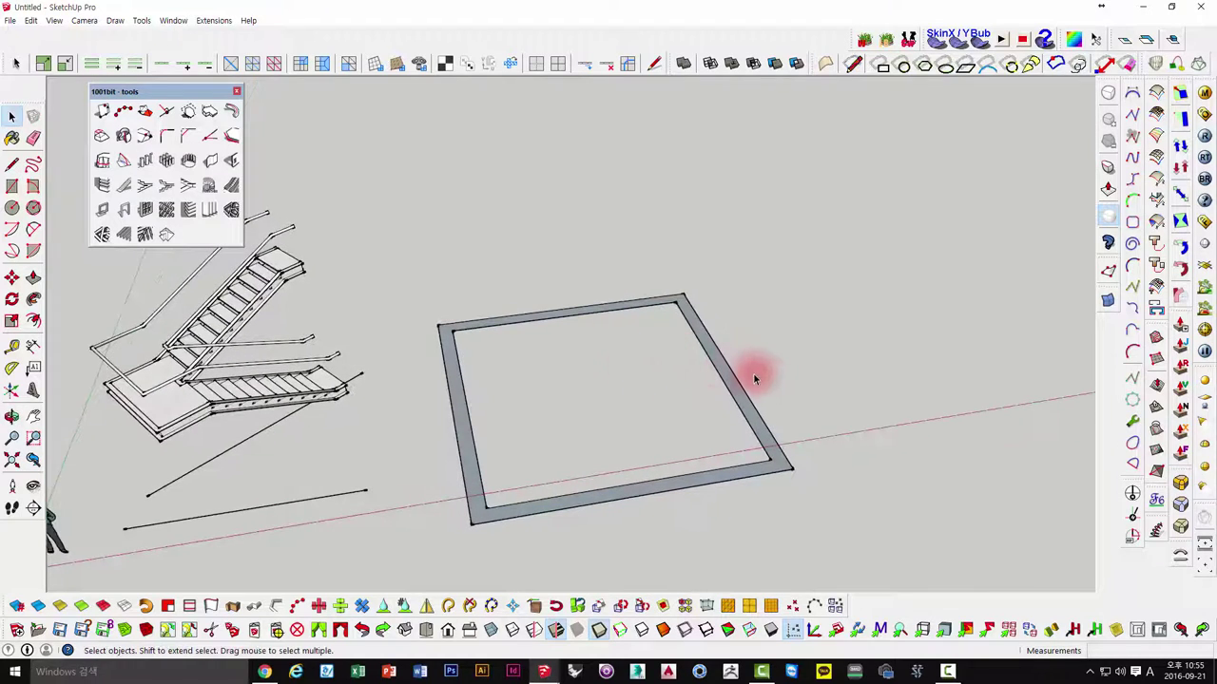
# - Extrude the wall outline upward into open-topped walls
pyautogui.press('p')
pyautogui.click(747, 415)
pyautogui.click(741, 238)
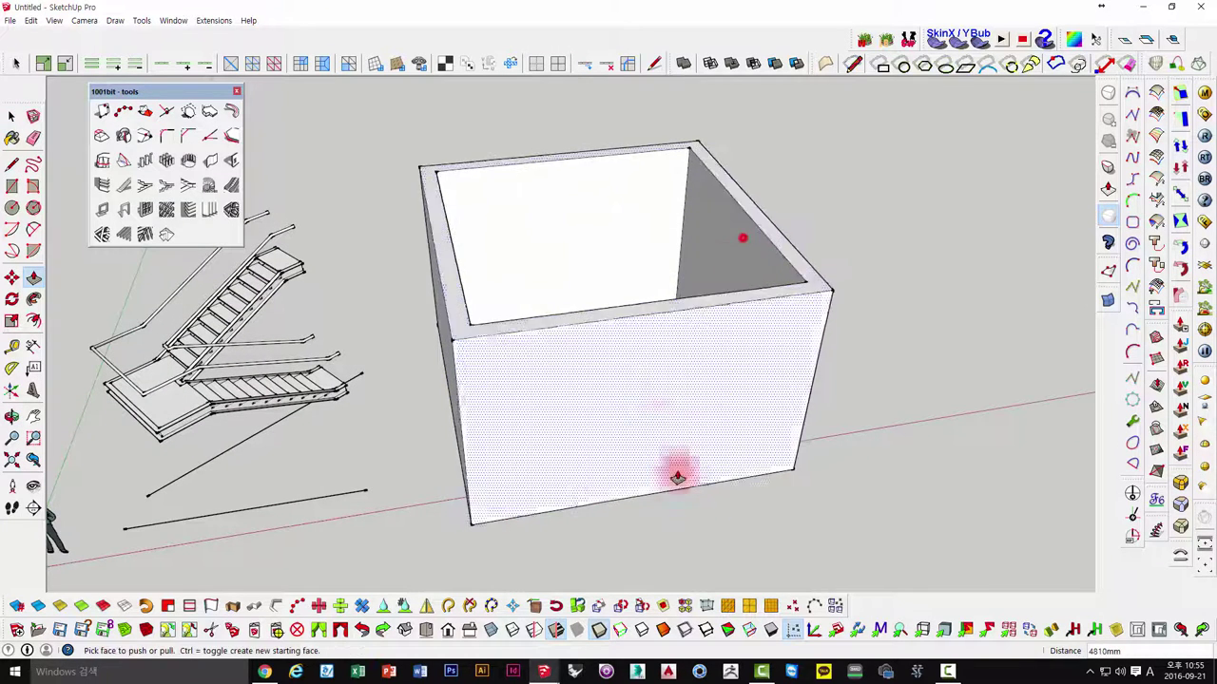
pyautogui.moveTo(679, 475); pyautogui.dragTo(617, 306, button='middle')
# - Draw a window rectangle on the front wall and push it through to open it
pyautogui.click(11, 187)
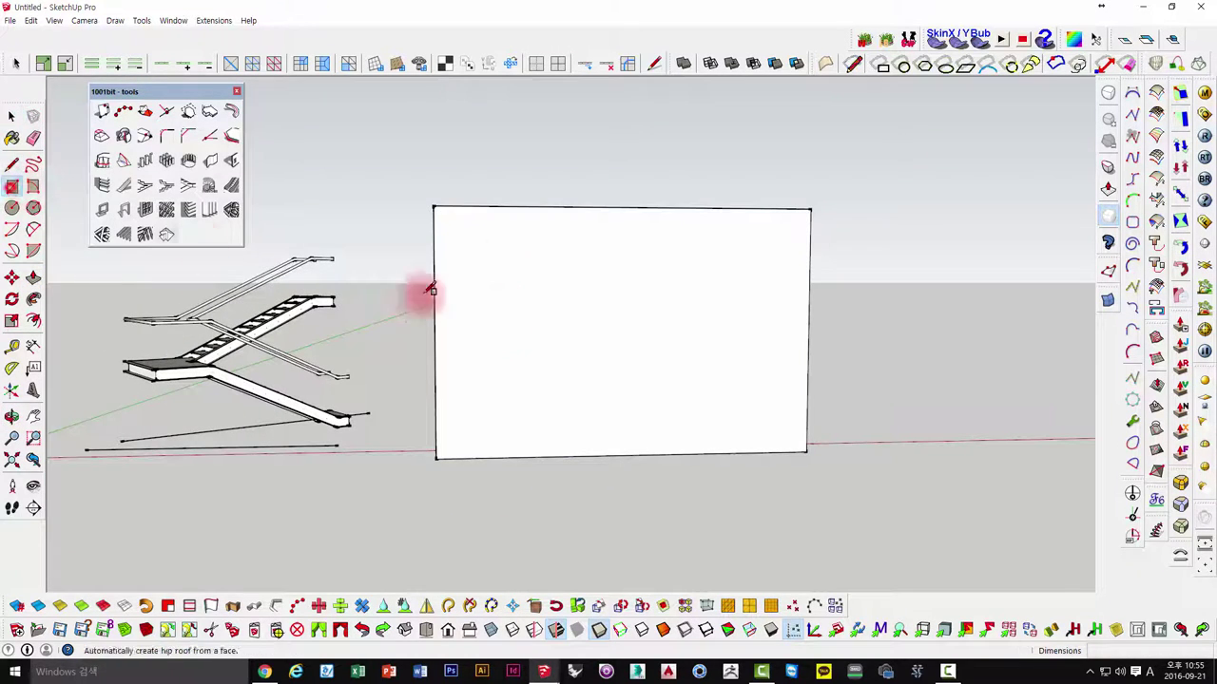
pyautogui.click(498, 258)
pyautogui.click(720, 375)
pyautogui.moveTo(720, 374)
pyautogui.mouseDown(button='middle')
pyautogui.moveTo(766, 413)
pyautogui.moveTo(703, 352)
pyautogui.moveTo(562, 286)
pyautogui.mouseUp(button='middle')
pyautogui.press('space')
pyautogui.click(700, 348)
pyautogui.press('p')
pyautogui.click(719, 361)
pyautogui.click(687, 385)
# - Select all the connected wall geometry and make it a group
pyautogui.press('space')
pyautogui.tripleClick(568, 237)
pyautogui.rightClick(568, 238)
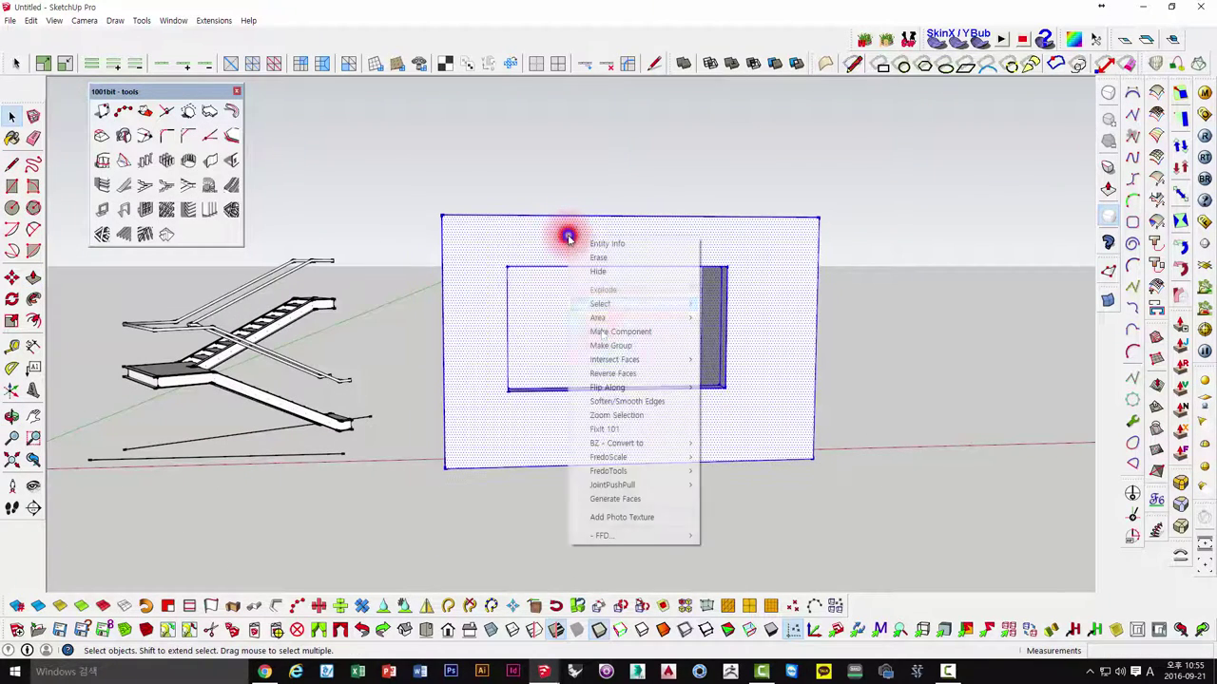
pyautogui.click(610, 345)
pyautogui.moveTo(611, 345)
pyautogui.mouseDown(button='middle')
pyautogui.moveTo(747, 285)
pyautogui.moveTo(895, 287)
pyautogui.moveTo(774, 339)
pyautogui.mouseUp(button='middle')
pyautogui.click(778, 285)
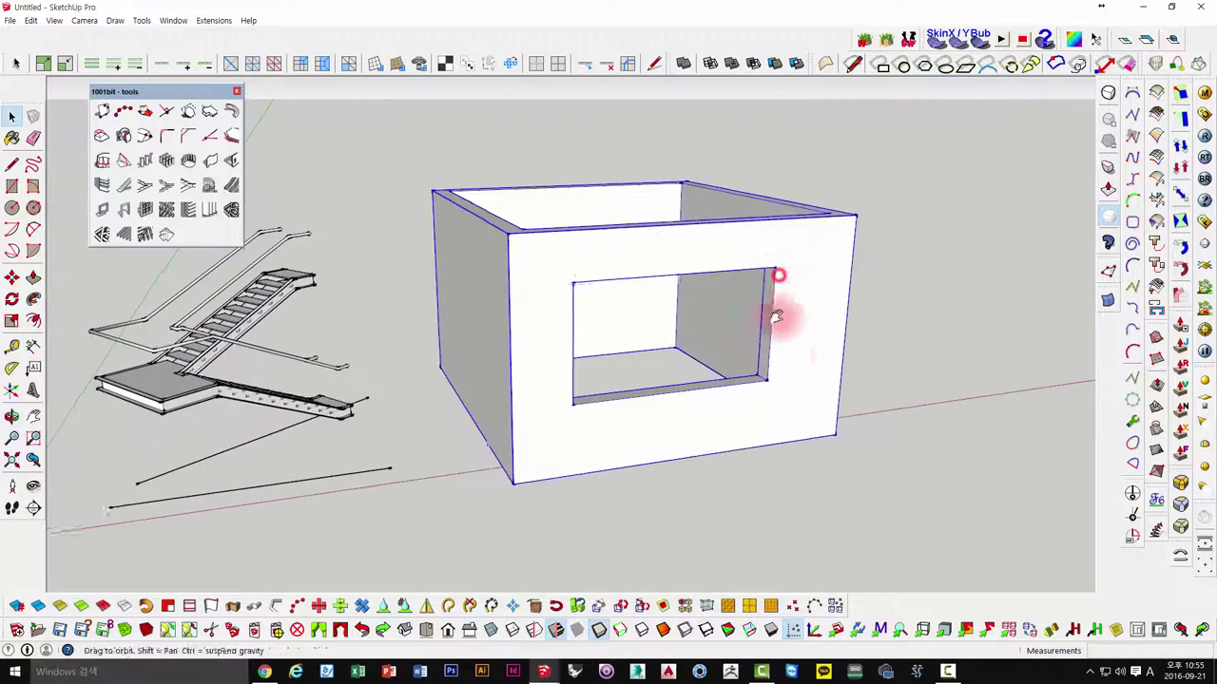
pyautogui.moveTo(778, 285)
pyautogui.mouseDown(button='middle')
pyautogui.moveTo(684, 279)
pyautogui.moveTo(663, 295)
pyautogui.moveTo(665, 274)
pyautogui.mouseUp(button='middle')
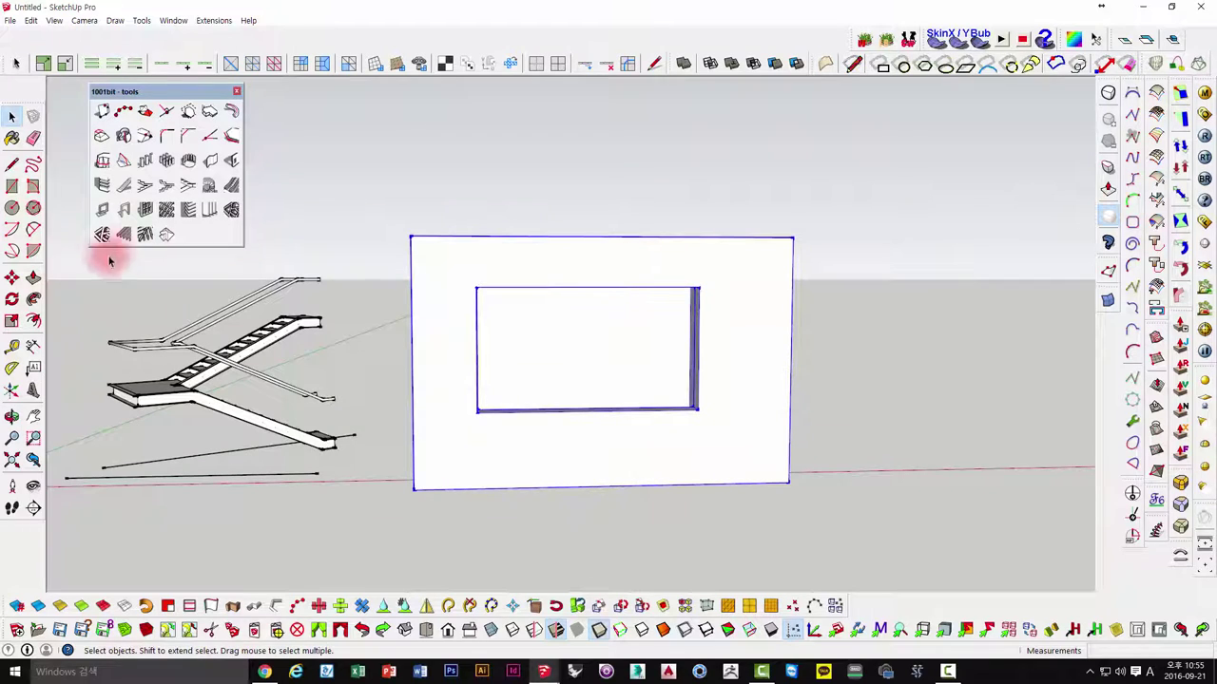
# - Draw a rectangle across the window opening to fill it with a new face
pyautogui.click(12, 186)
pyautogui.click(480, 286)
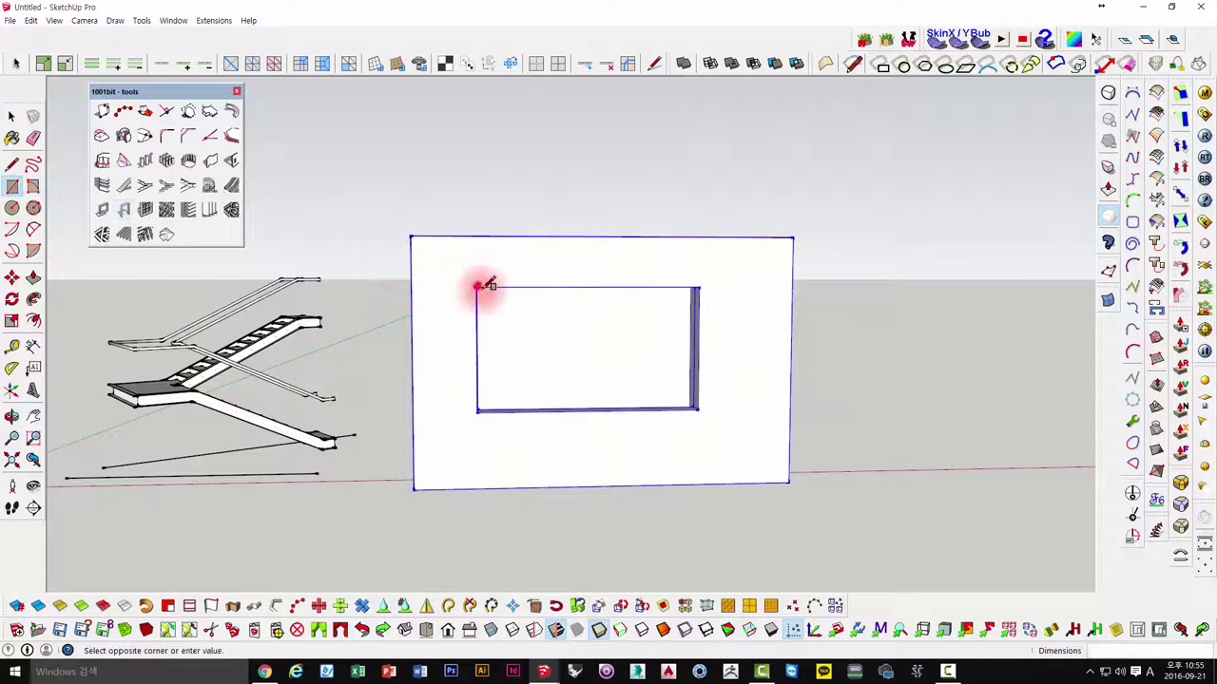
pyautogui.moveTo(483, 281)
pyautogui.mouseDown(button='middle')
pyautogui.moveTo(759, 463)
pyautogui.moveTo(747, 421)
pyautogui.mouseUp(button='middle')
pyautogui.click(741, 421)
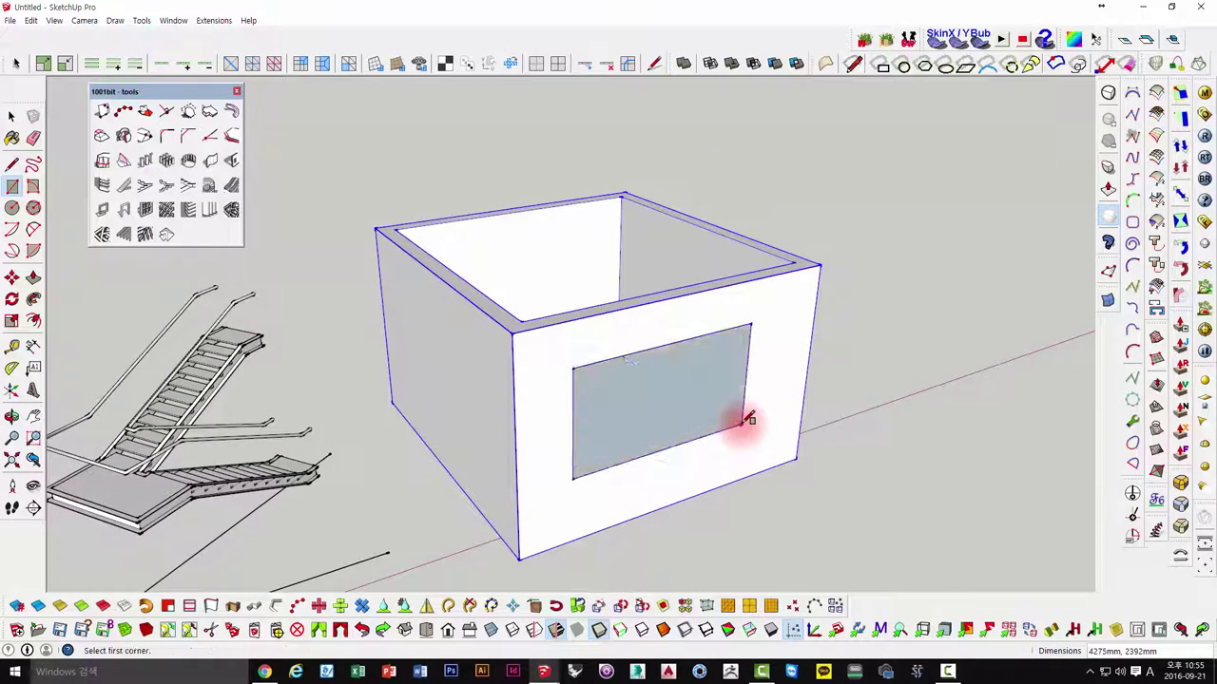
pyautogui.press('space')
pyautogui.click(660, 393)
pyautogui.moveTo(659, 394)
pyautogui.mouseDown(button='middle')
pyautogui.moveTo(581, 356)
pyautogui.moveTo(980, 362)
pyautogui.moveTo(617, 480)
pyautogui.moveTo(587, 413)
pyautogui.moveTo(666, 315)
pyautogui.moveTo(712, 321)
pyautogui.moveTo(701, 275)
pyautogui.moveTo(631, 291)
pyautogui.mouseUp(button='middle')
pyautogui.scroll(3, 599, 399)
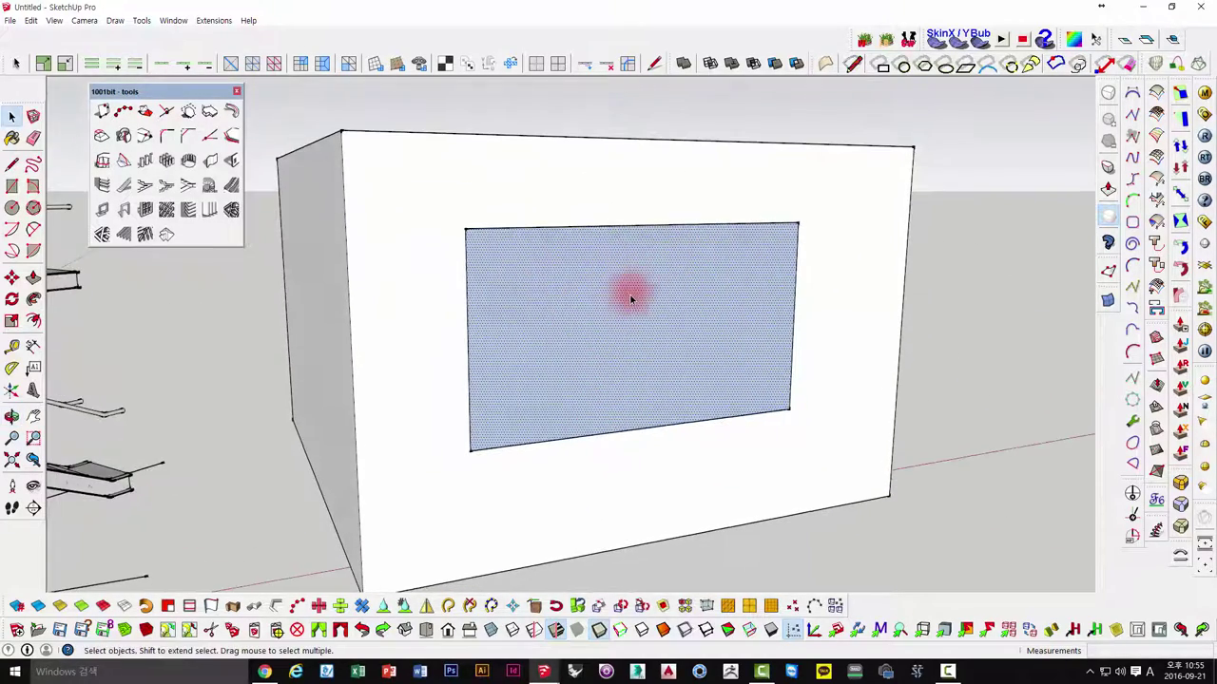
# - Create a 1001bit recessed/extruded-edge window frame, 150mm deep and 30mm wide, in the opening
pyautogui.click(106, 211)
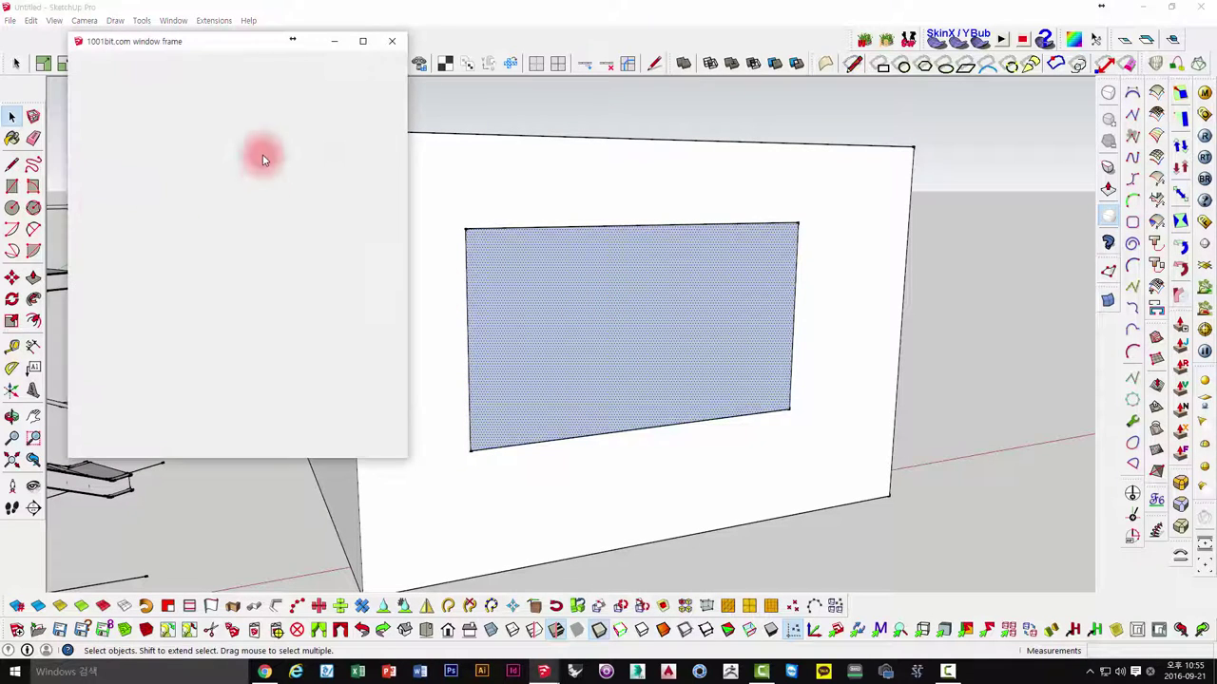
pyautogui.moveTo(243, 43); pyautogui.dragTo(280, 58)
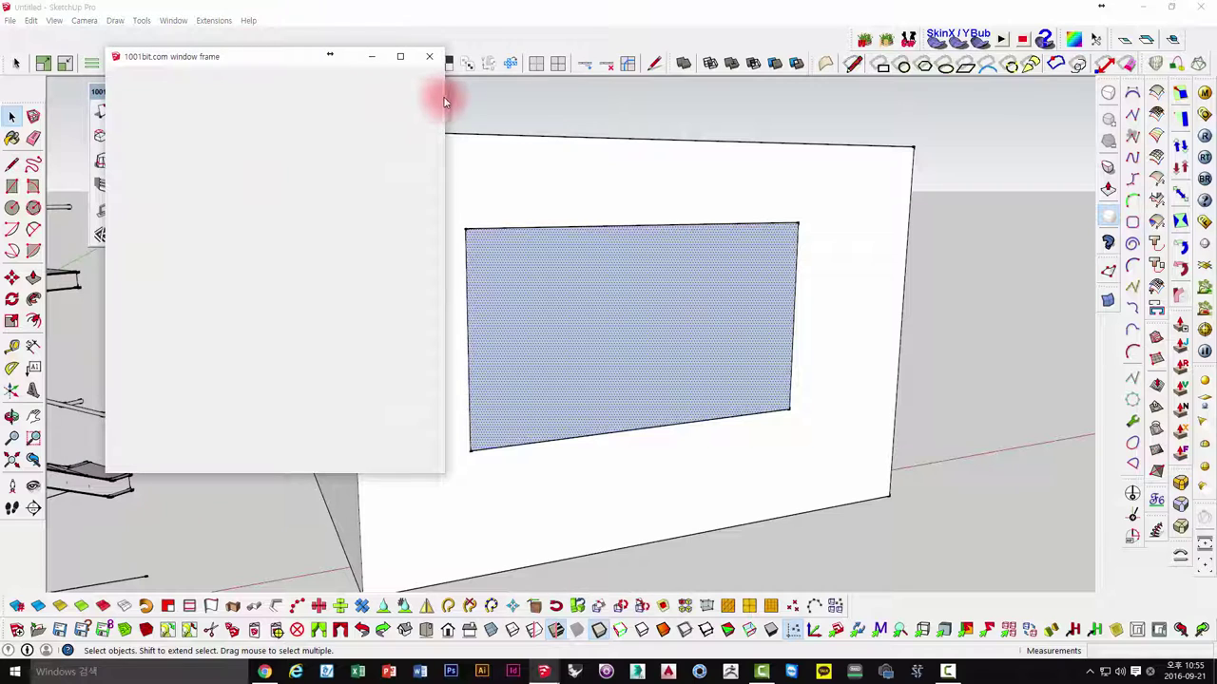
pyautogui.moveTo(446, 97); pyautogui.dragTo(448, 97)
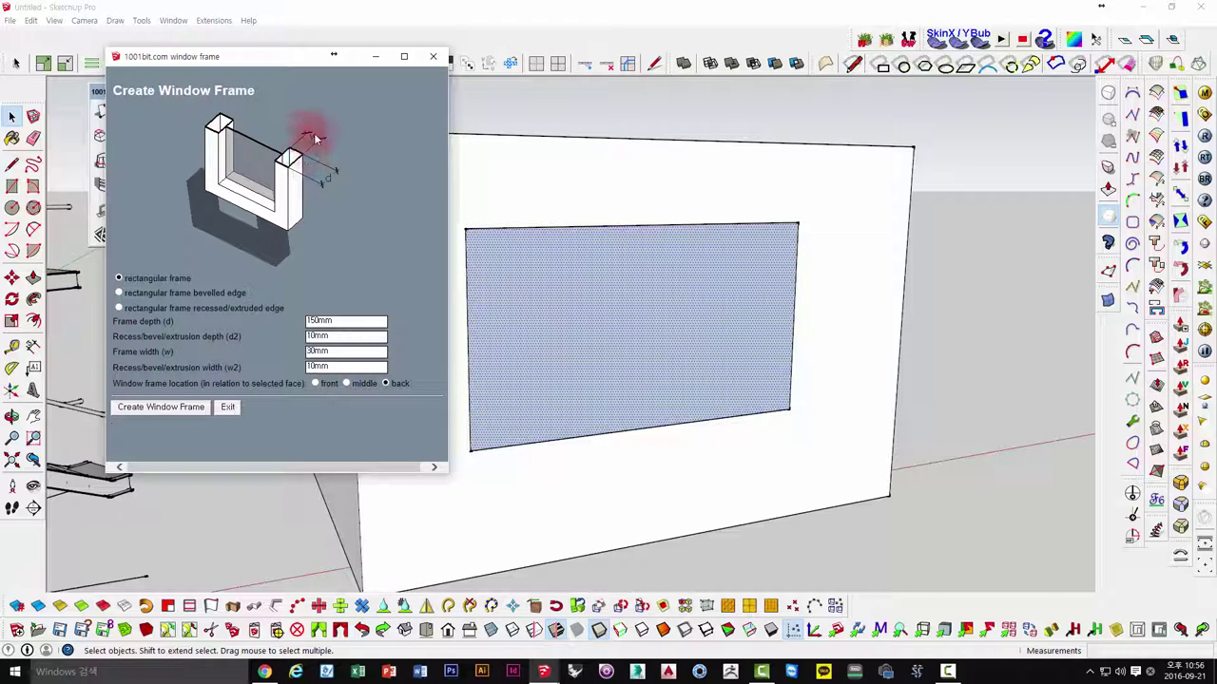
pyautogui.click(119, 294)
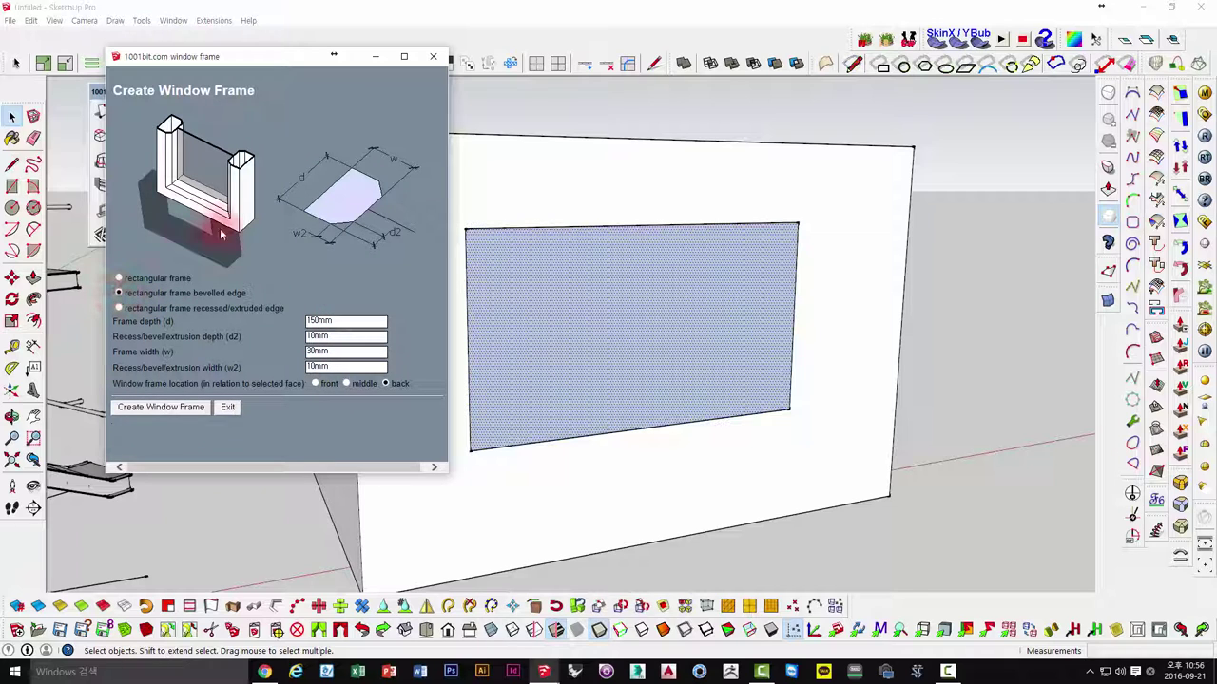
pyautogui.click(119, 308)
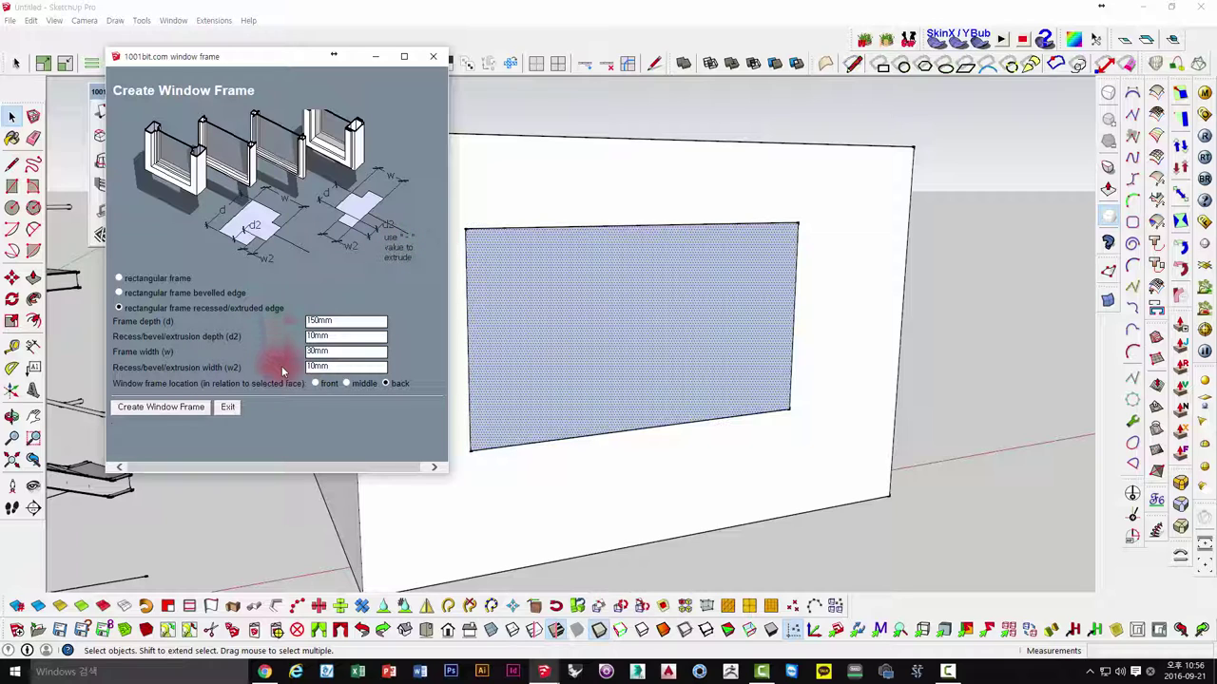
pyautogui.click(344, 334)
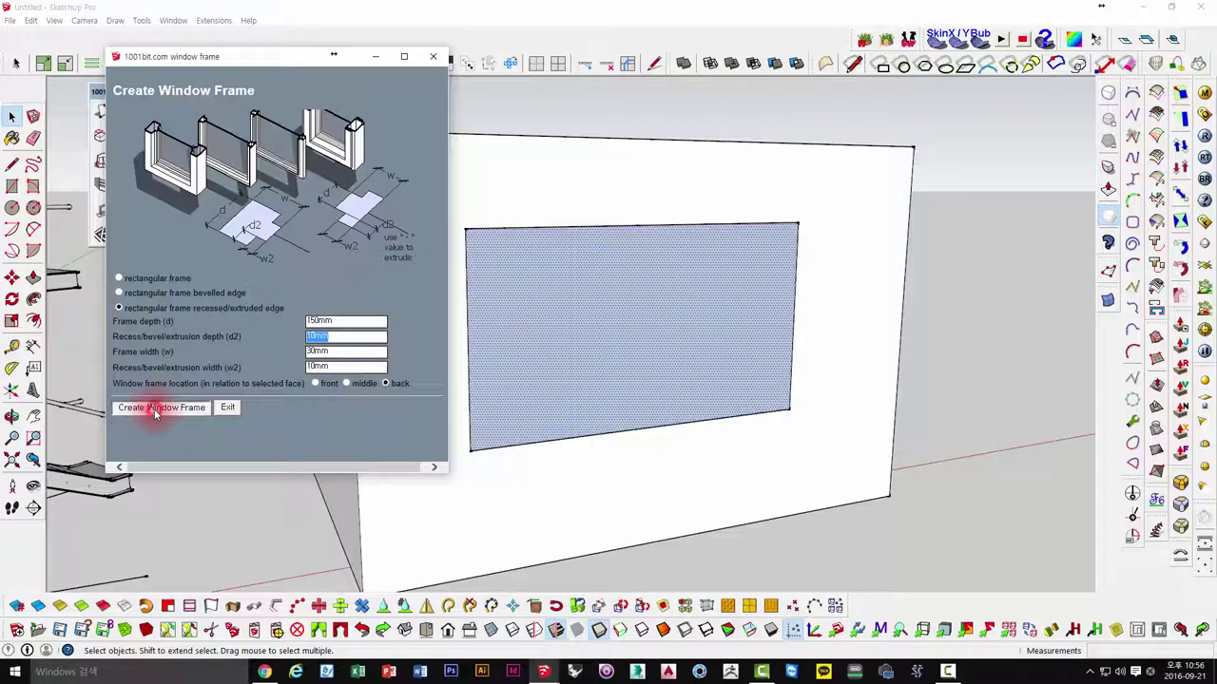
pyautogui.click(154, 409)
# - Orbit around the new window frame to inspect it and select it
pyautogui.moveTo(615, 273); pyautogui.dragTo(421, 304, button='middle')
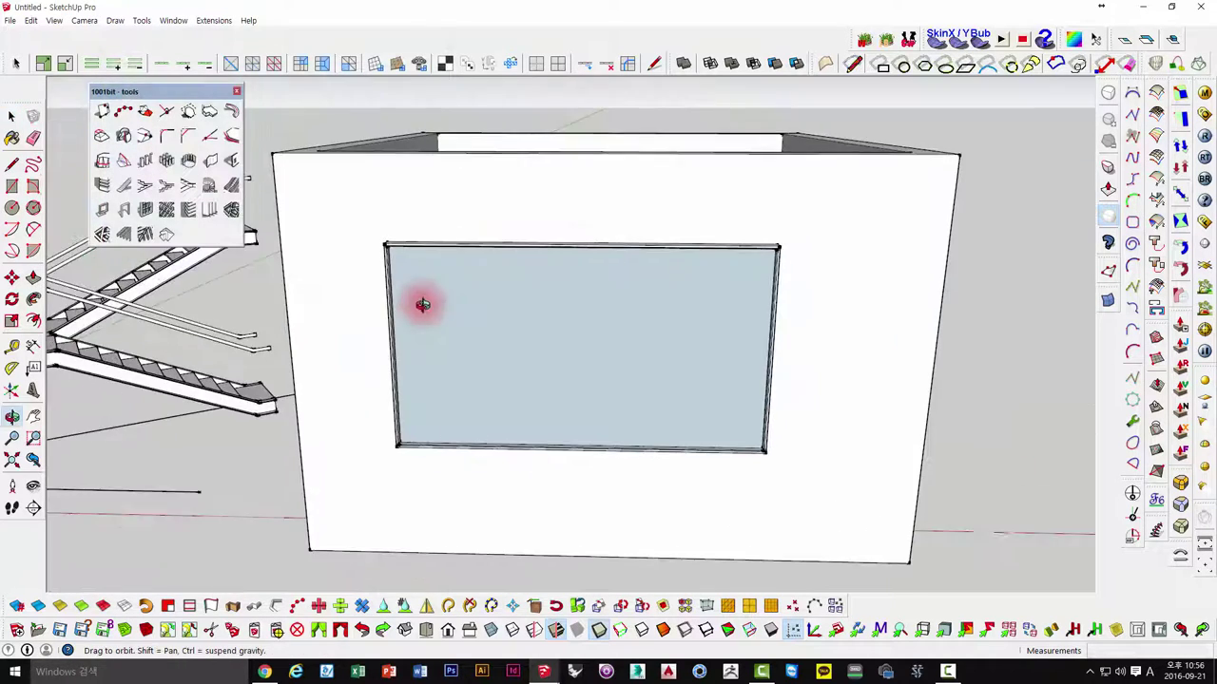
pyautogui.scroll(5, 384, 240)
pyautogui.scroll(3, 384, 241)
pyautogui.moveTo(392, 235)
pyautogui.mouseDown(button='middle')
pyautogui.moveTo(339, 182)
pyautogui.moveTo(603, 211)
pyautogui.moveTo(592, 244)
pyautogui.moveTo(621, 203)
pyautogui.moveTo(831, 272)
pyautogui.moveTo(712, 427)
pyautogui.mouseUp(button='middle')
pyautogui.click(592, 237)
pyautogui.scroll(-5, 609, 262)
pyautogui.scroll(5, 871, 399)
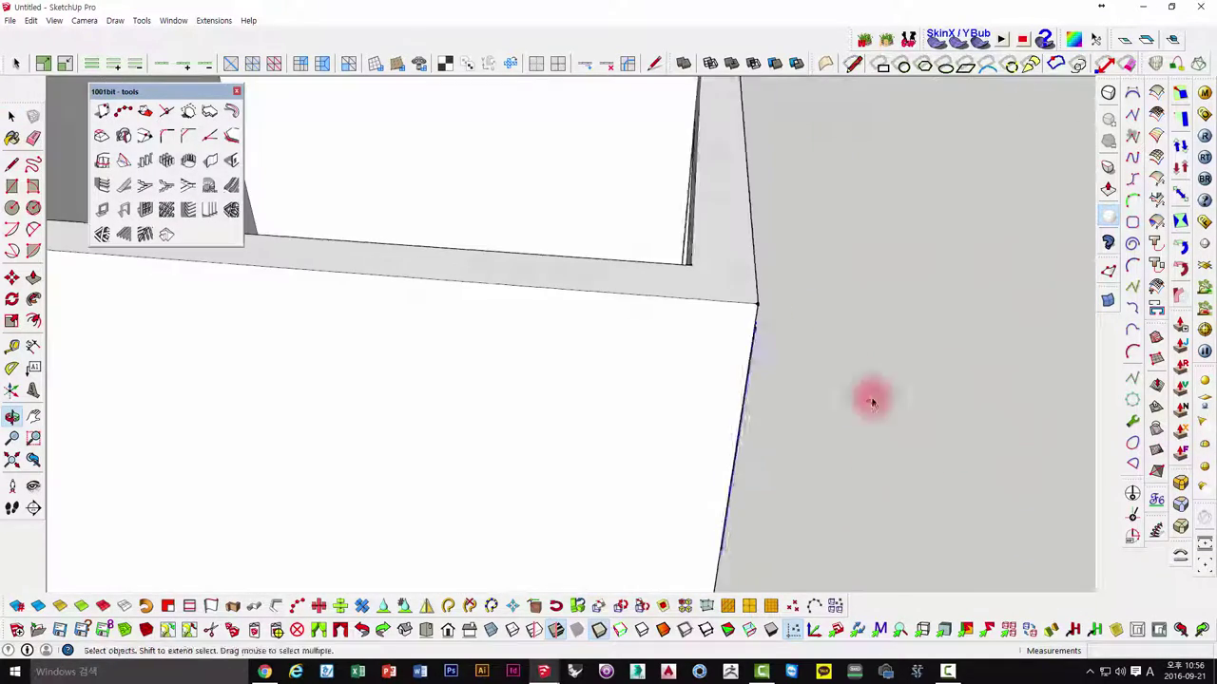
pyautogui.moveTo(872, 399)
pyautogui.mouseDown(button='middle')
pyautogui.moveTo(918, 354)
pyautogui.moveTo(481, 279)
pyautogui.moveTo(510, 323)
pyautogui.mouseUp(button='middle')
# - Move the window frame back 150mm from its corner
pyautogui.scroll(3, 510, 323)
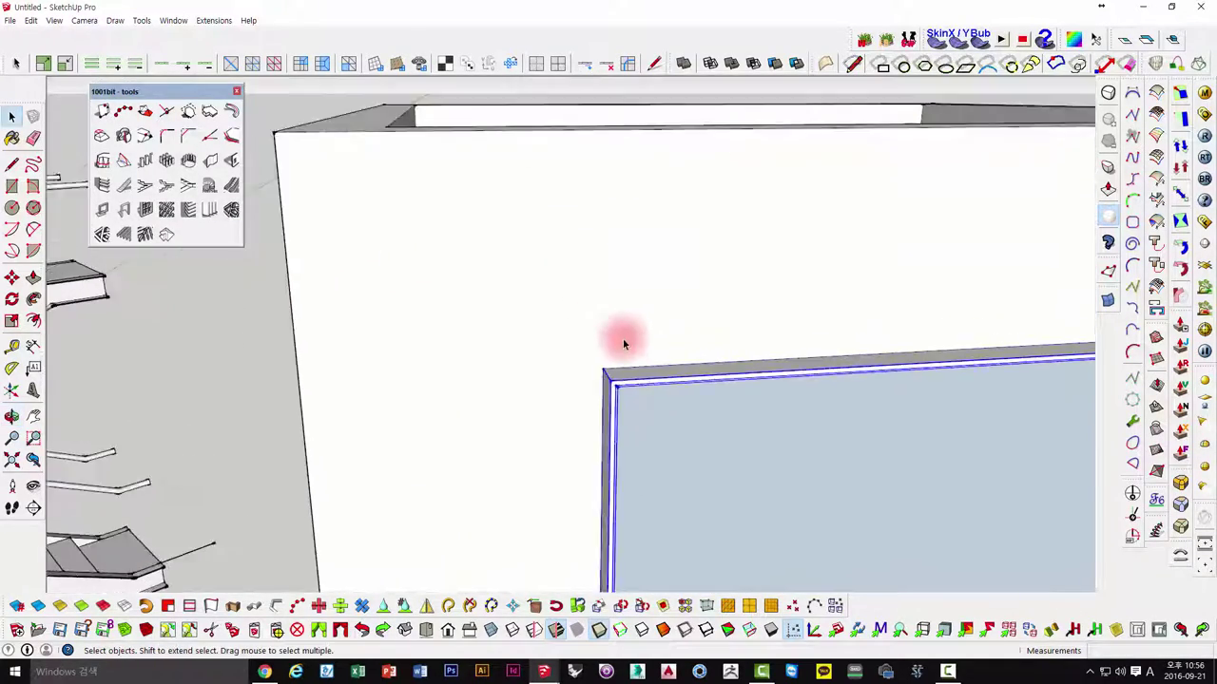
pyautogui.moveTo(622, 339)
pyautogui.mouseDown(button='middle')
pyautogui.moveTo(541, 233)
pyautogui.moveTo(807, 399)
pyautogui.moveTo(564, 329)
pyautogui.mouseUp(button='middle')
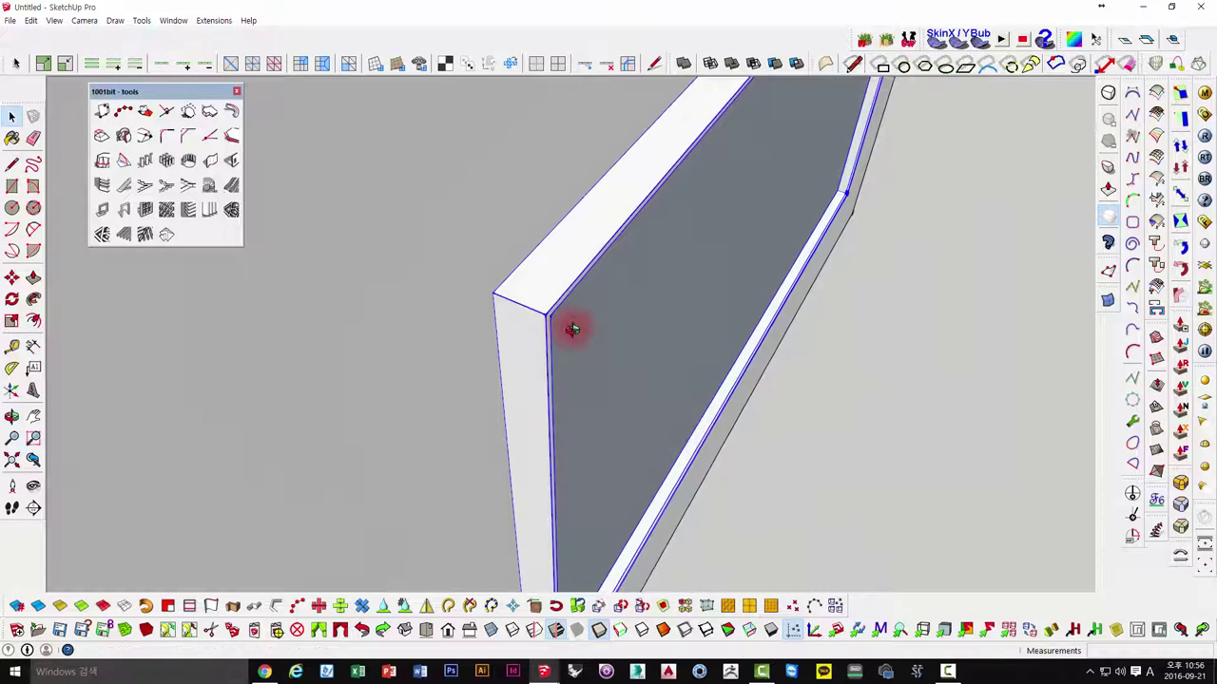
pyautogui.press('m')
pyautogui.click(545, 313)
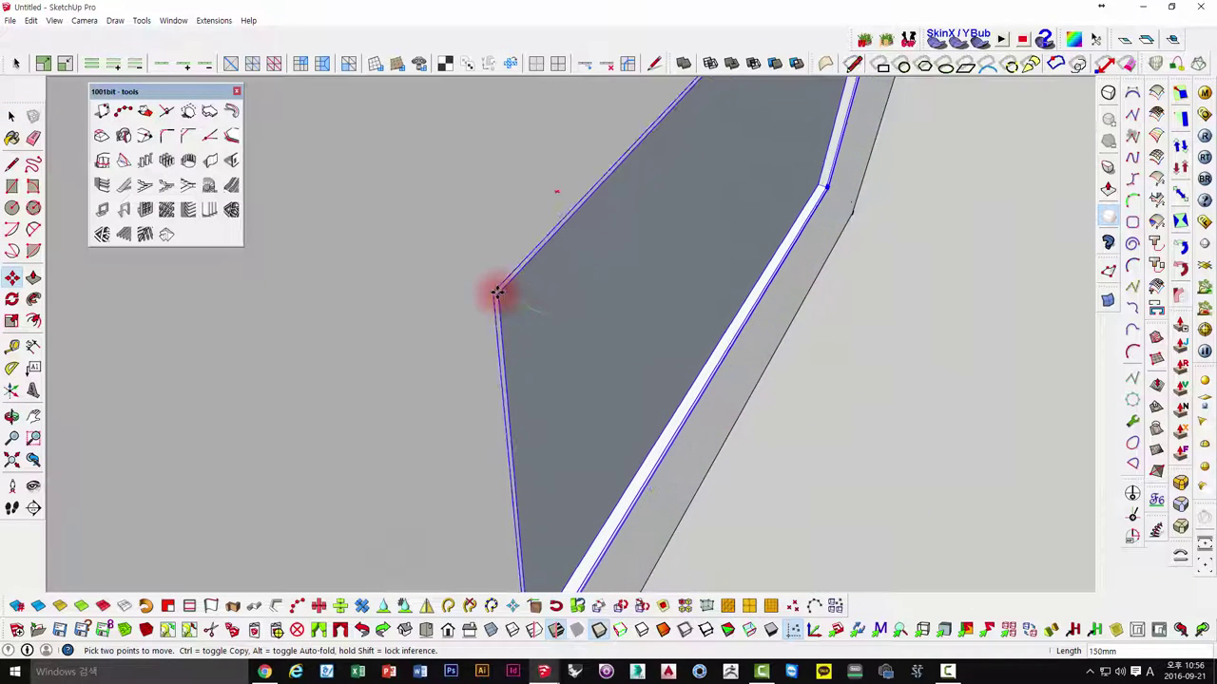
pyautogui.click(496, 292)
pyautogui.moveTo(496, 292); pyautogui.dragTo(692, 218, button='middle')
pyautogui.scroll(-5, 576, 190)
pyautogui.moveTo(576, 190)
pyautogui.mouseDown(button='middle')
pyautogui.moveTo(698, 298)
pyautogui.moveTo(781, 336)
pyautogui.moveTo(563, 272)
pyautogui.moveTo(698, 237)
pyautogui.moveTo(484, 399)
pyautogui.moveTo(261, 428)
pyautogui.mouseUp(button='middle')
# - Select the face inside the window frame and delete the front face
pyautogui.press('space')
pyautogui.click(378, 199)
pyautogui.click(687, 237)
pyautogui.click(628, 236)
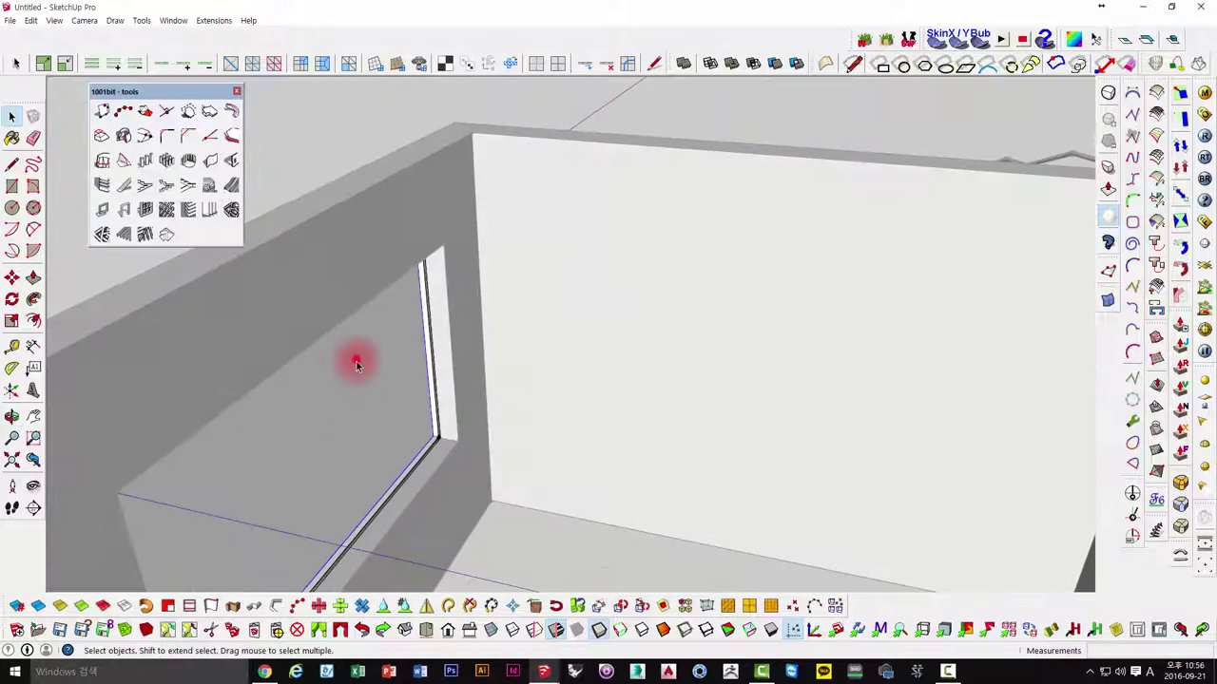
pyautogui.click(366, 383)
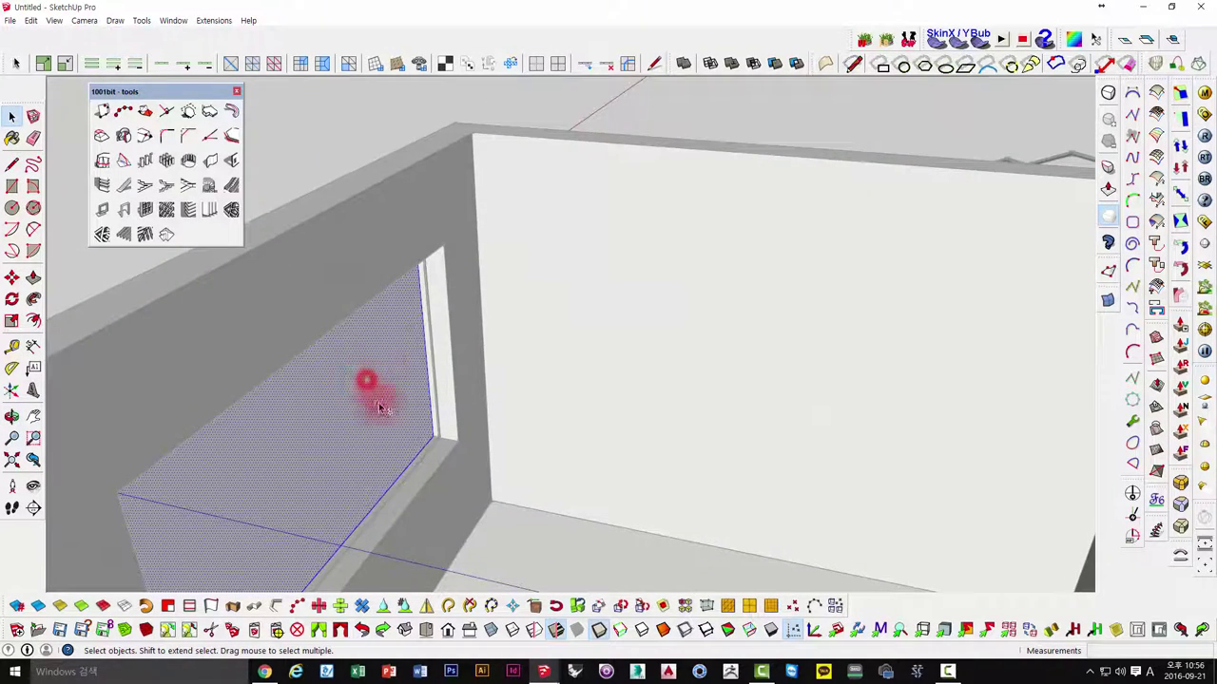
pyautogui.moveTo(381, 409)
pyautogui.mouseDown(button='middle')
pyautogui.moveTo(630, 266)
pyautogui.moveTo(621, 326)
pyautogui.moveTo(557, 283)
pyautogui.moveTo(678, 228)
pyautogui.mouseUp(button='middle')
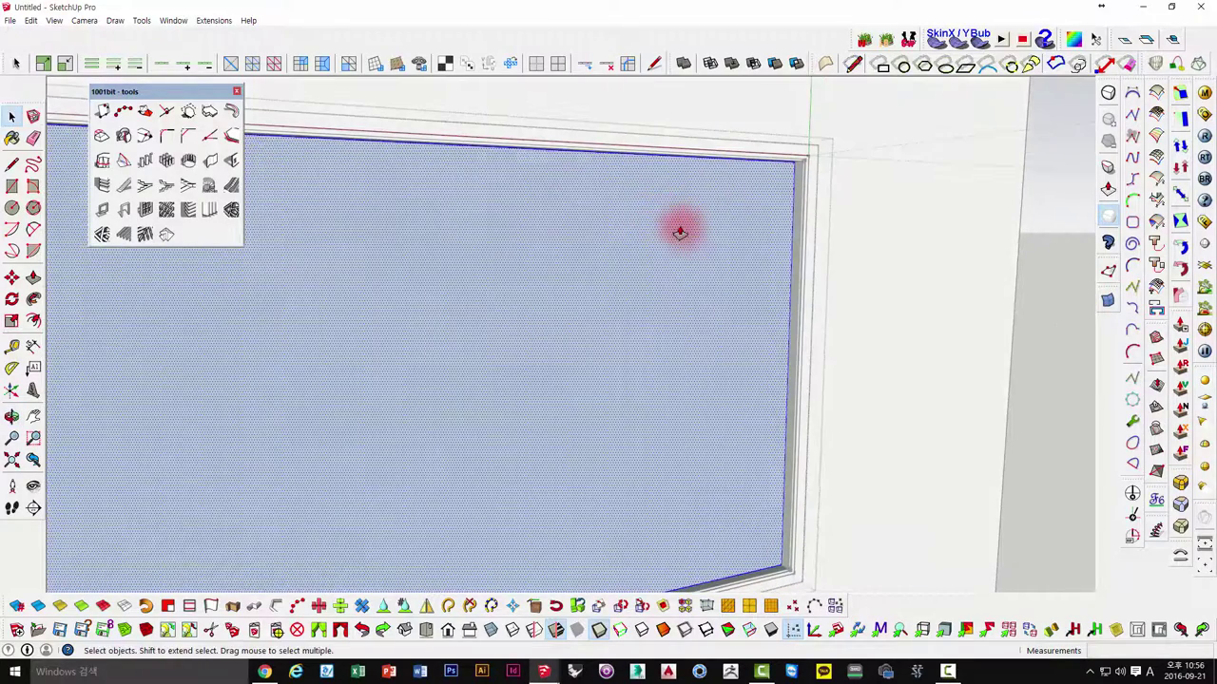
pyautogui.press('p')
pyautogui.click(680, 229)
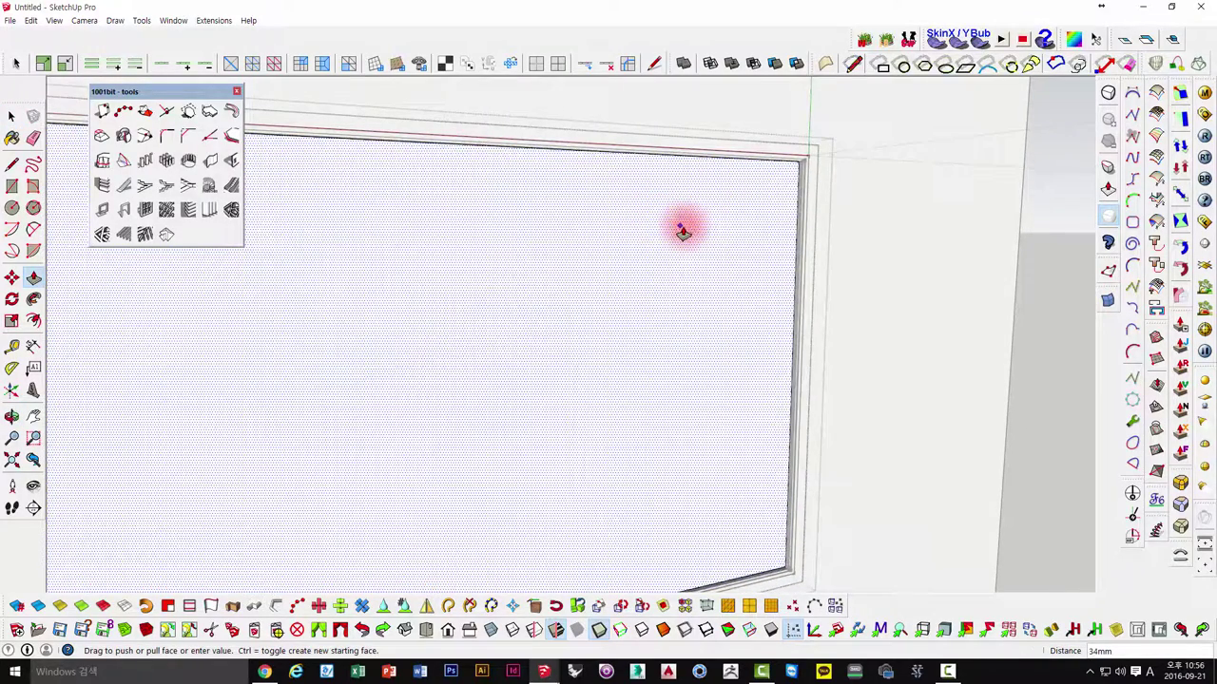
pyautogui.click(681, 228)
pyautogui.press('space')
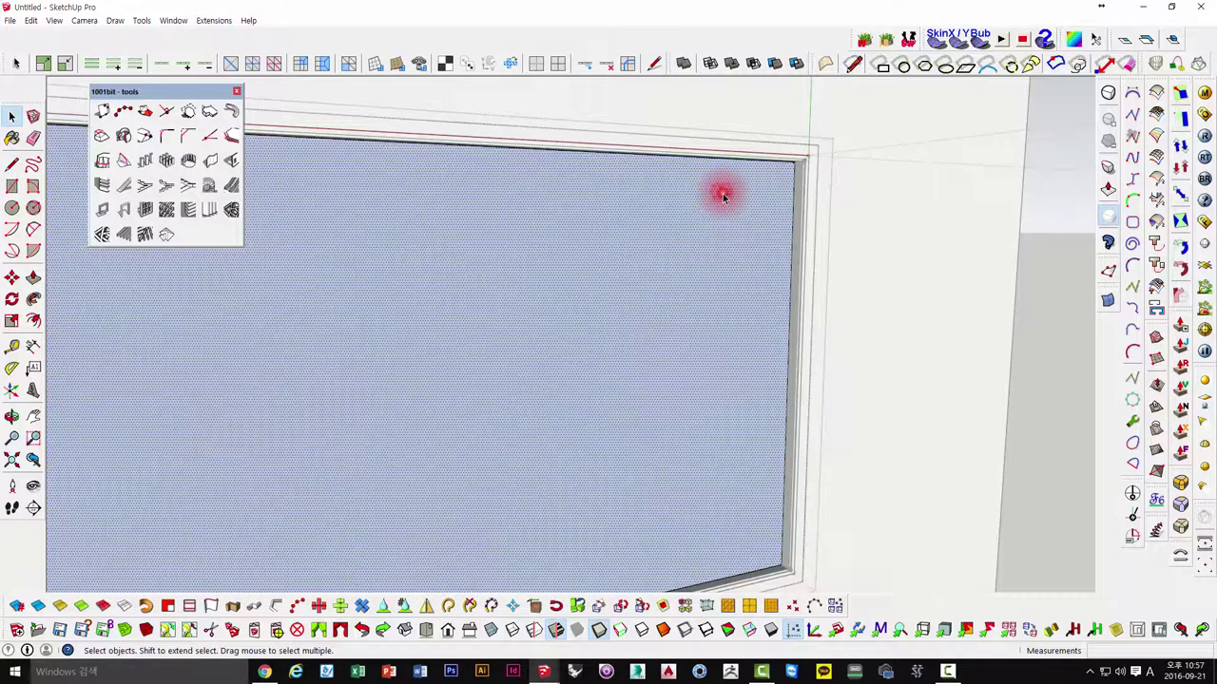
pyautogui.press('Delete')
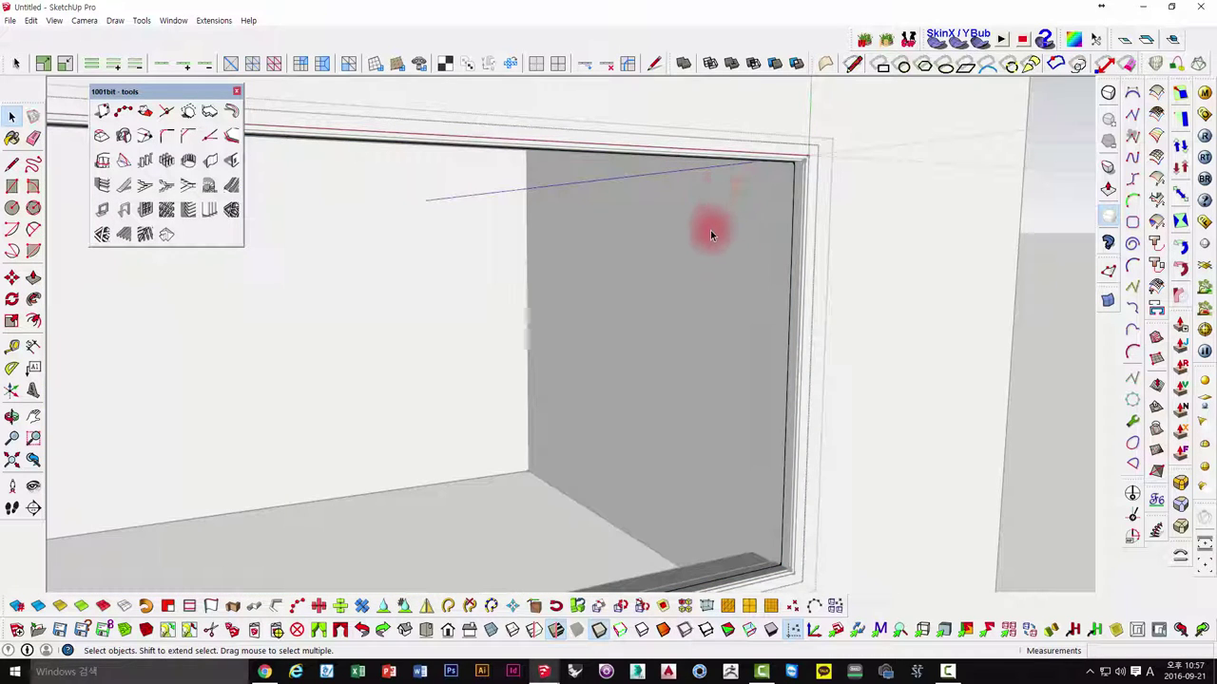
# - Pull the window's glass face to a 10mm thickness
pyautogui.scroll(3, 658, 261)
pyautogui.moveTo(663, 273)
pyautogui.mouseDown(button='middle')
pyautogui.moveTo(868, 252)
pyautogui.moveTo(959, 184)
pyautogui.moveTo(678, 302)
pyautogui.mouseUp(button='middle')
pyautogui.scroll(-2, 681, 296)
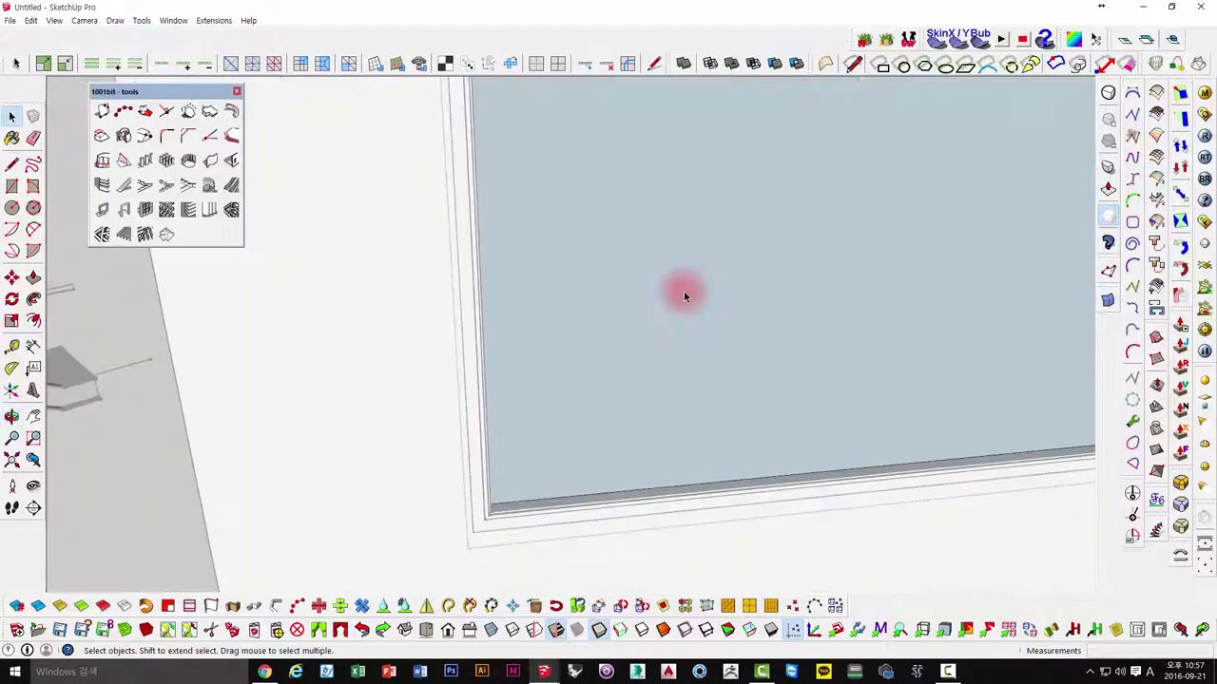
pyautogui.scroll(-3, 684, 291)
pyautogui.moveTo(831, 250)
pyautogui.mouseDown(button='middle')
pyautogui.moveTo(806, 339)
pyautogui.moveTo(540, 381)
pyautogui.moveTo(631, 342)
pyautogui.moveTo(448, 327)
pyautogui.moveTo(779, 332)
pyautogui.moveTo(701, 250)
pyautogui.mouseUp(button='middle')
pyautogui.click(700, 250)
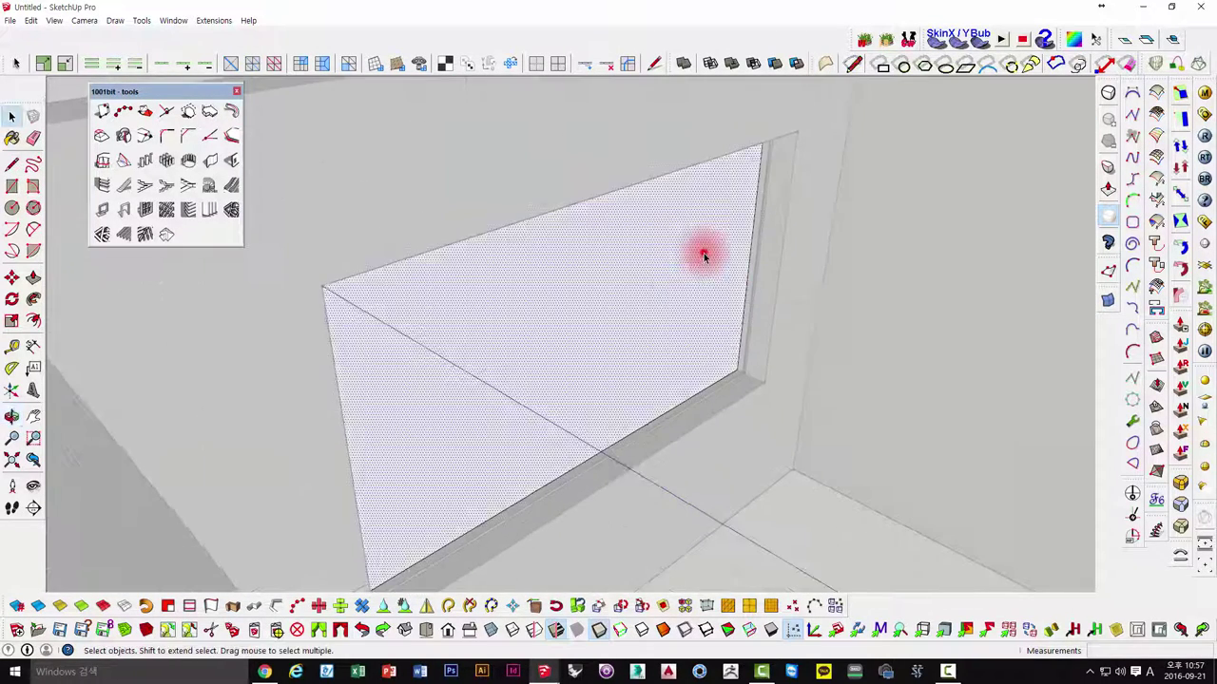
pyautogui.moveTo(603, 275)
pyautogui.mouseDown(button='middle')
pyautogui.moveTo(843, 350)
pyautogui.moveTo(788, 321)
pyautogui.mouseUp(button='middle')
pyautogui.scroll(3, 503, 265)
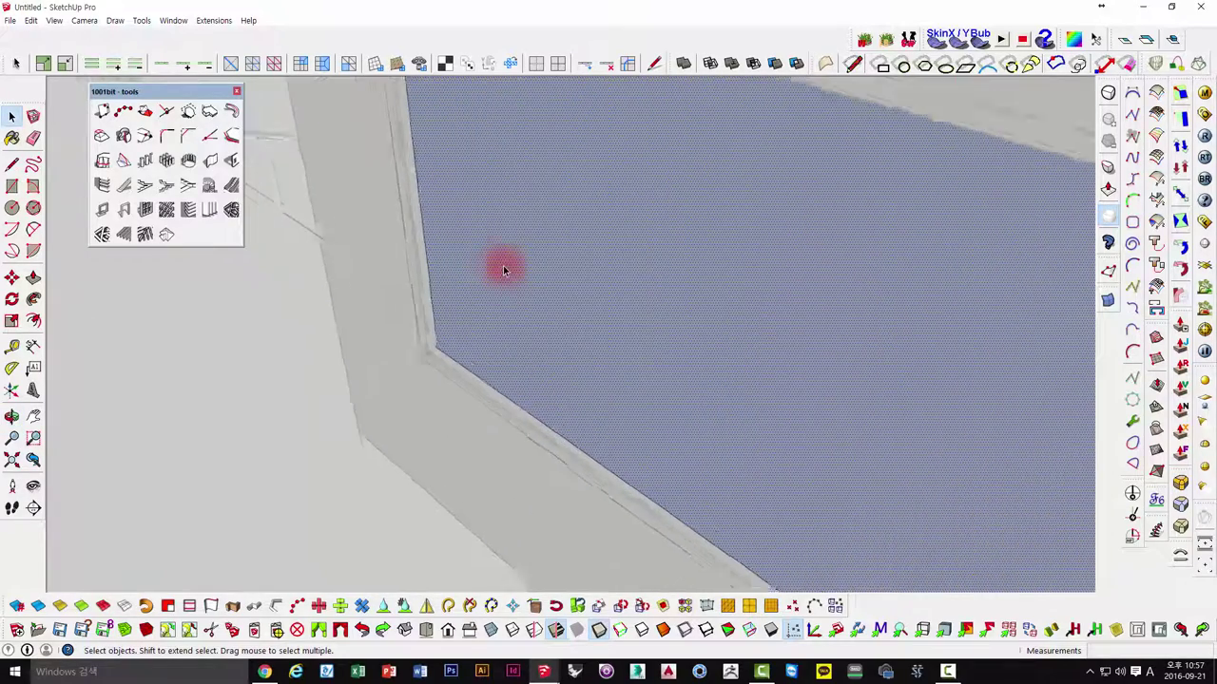
pyautogui.scroll(1, 504, 267)
pyautogui.press('p')
pyautogui.click(527, 259)
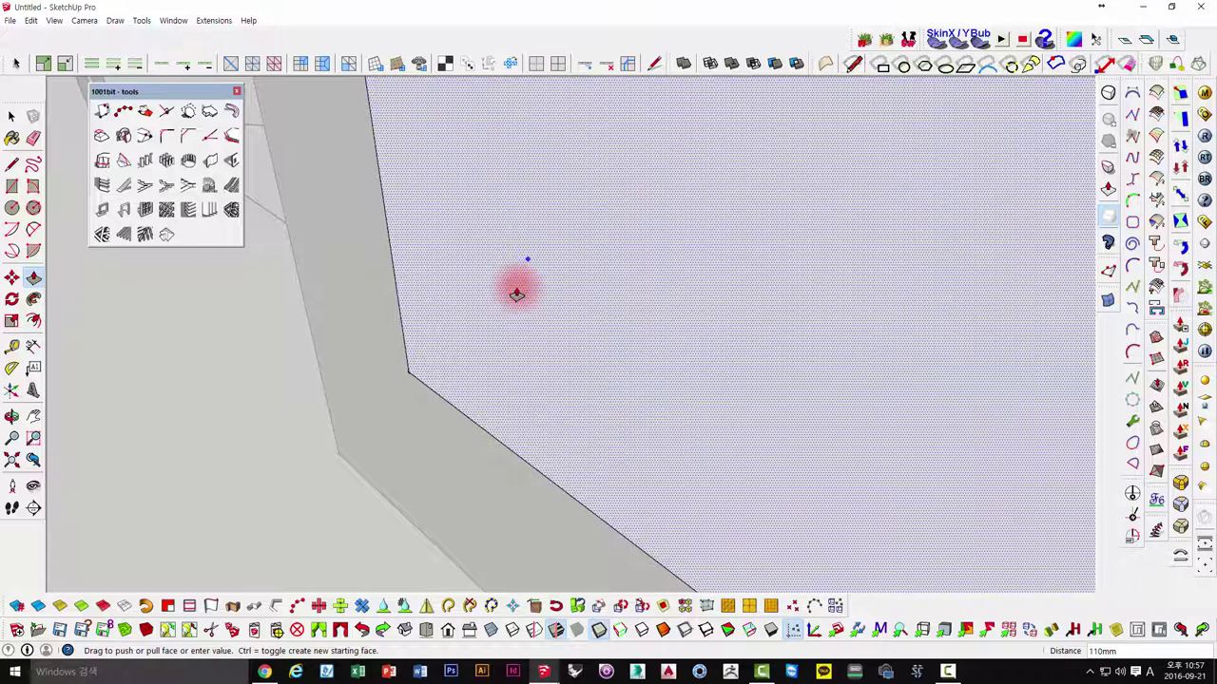
pyautogui.write('10')
pyautogui.press('Return')
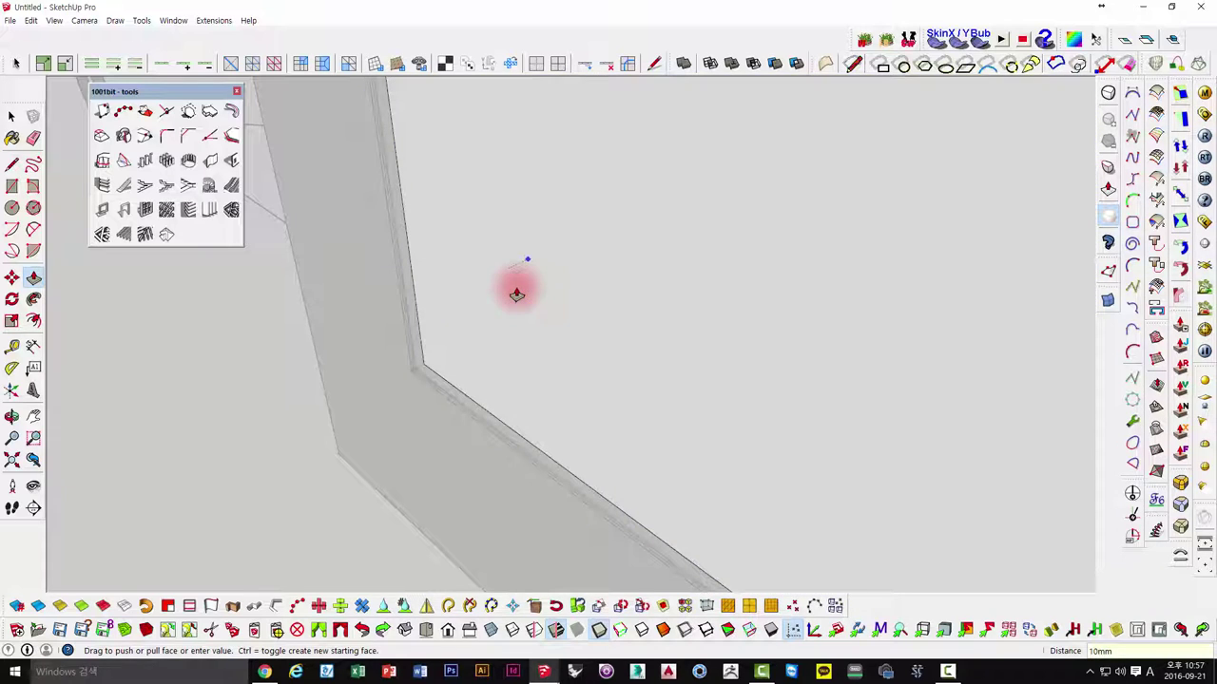
# - Select the glass face and bring up the Materials panel
pyautogui.press('space')
pyautogui.scroll(3, 529, 287)
pyautogui.click(692, 226)
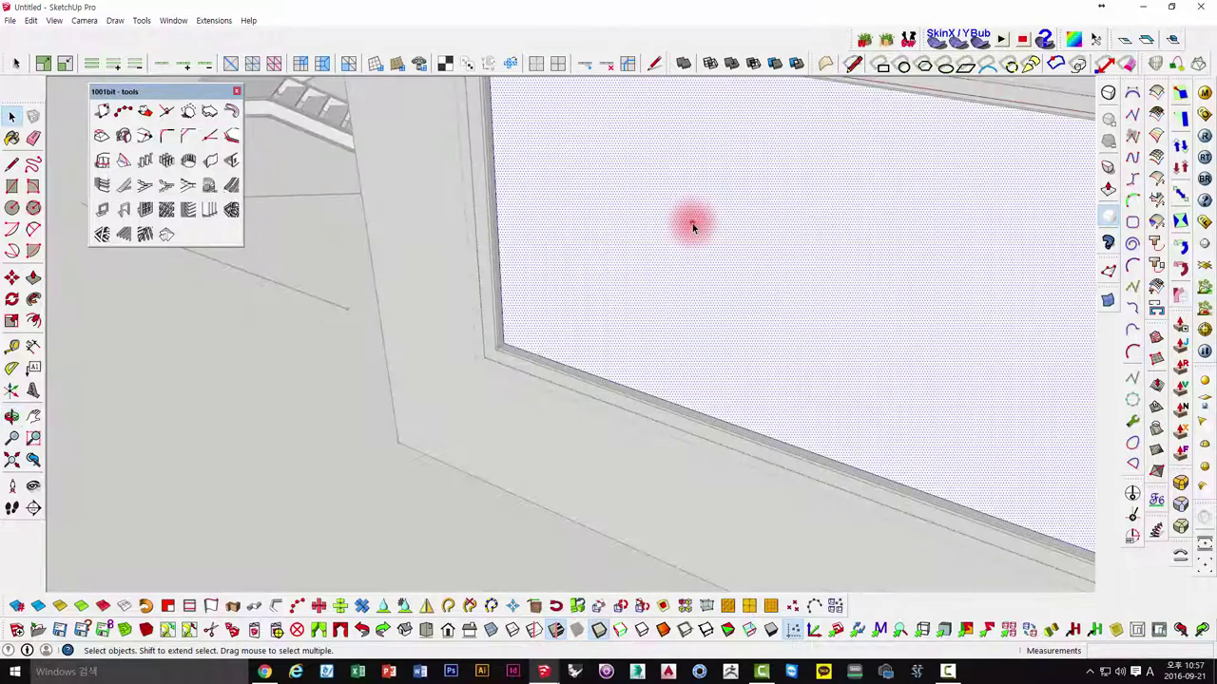
pyautogui.moveTo(695, 223)
pyautogui.mouseDown(button='middle')
pyautogui.moveTo(523, 342)
pyautogui.moveTo(671, 274)
pyautogui.moveTo(640, 314)
pyautogui.moveTo(654, 295)
pyautogui.mouseUp(button='middle')
pyautogui.press('b')
pyautogui.press('space')
# - Apply a light colour swatch to the window glass face
pyautogui.click(654, 295)
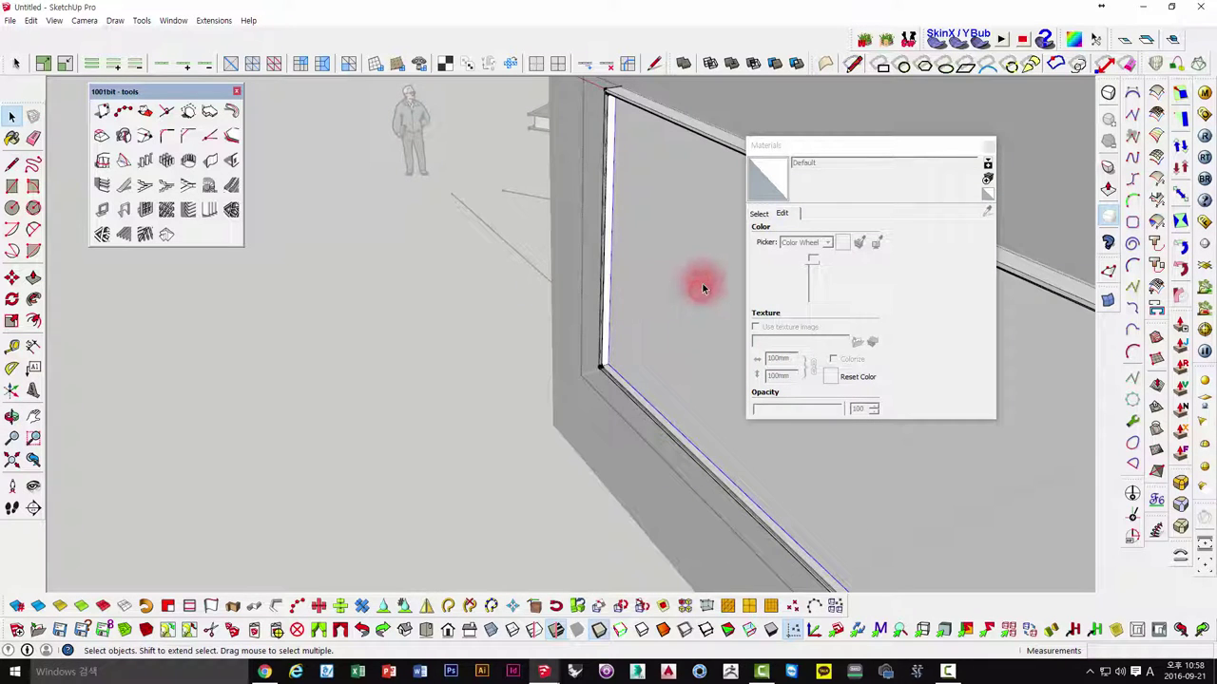
pyautogui.click(760, 213)
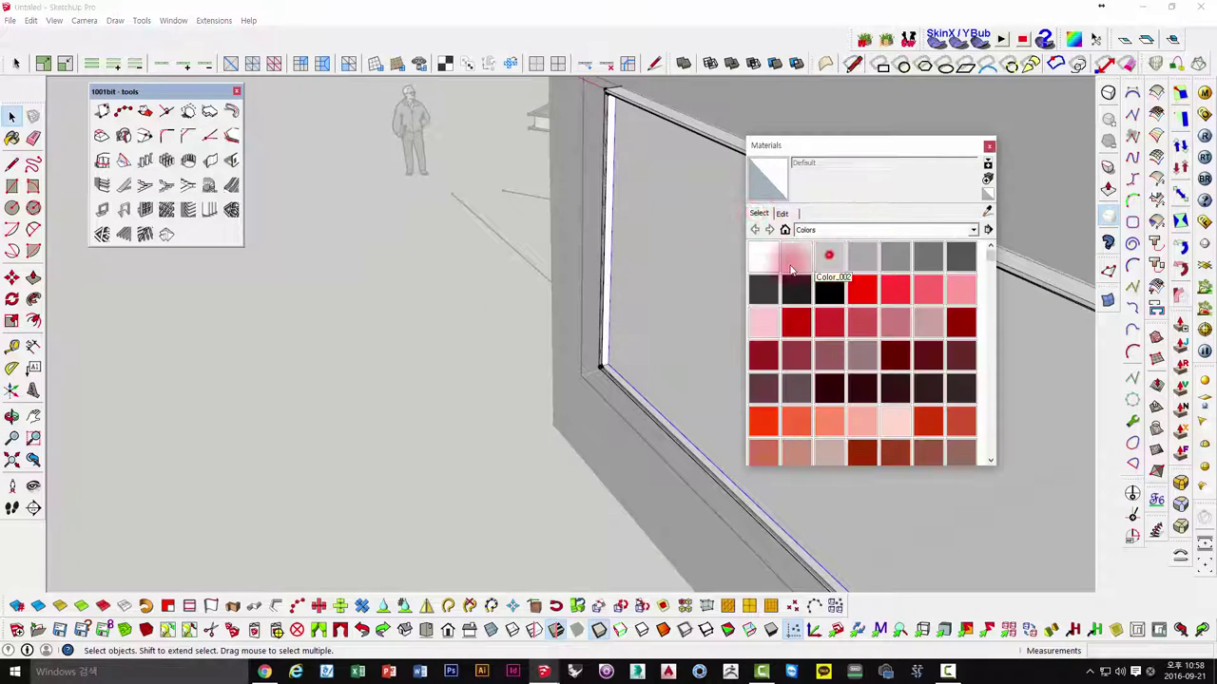
pyautogui.click(828, 256)
pyautogui.moveTo(669, 278)
pyautogui.mouseDown(button='middle')
pyautogui.moveTo(543, 339)
pyautogui.moveTo(763, 228)
pyautogui.mouseUp(button='middle')
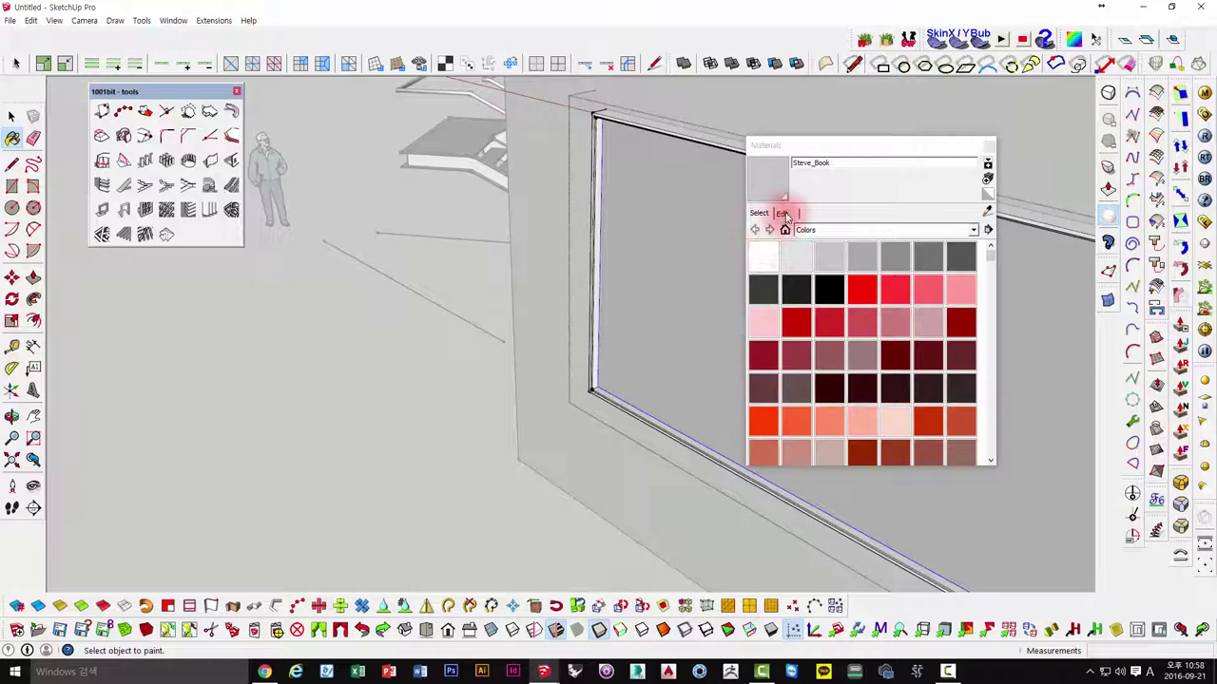
# - Set the glass material's opacity to 5 so the pane turns see-through
pyautogui.click(782, 213)
pyautogui.click(858, 409)
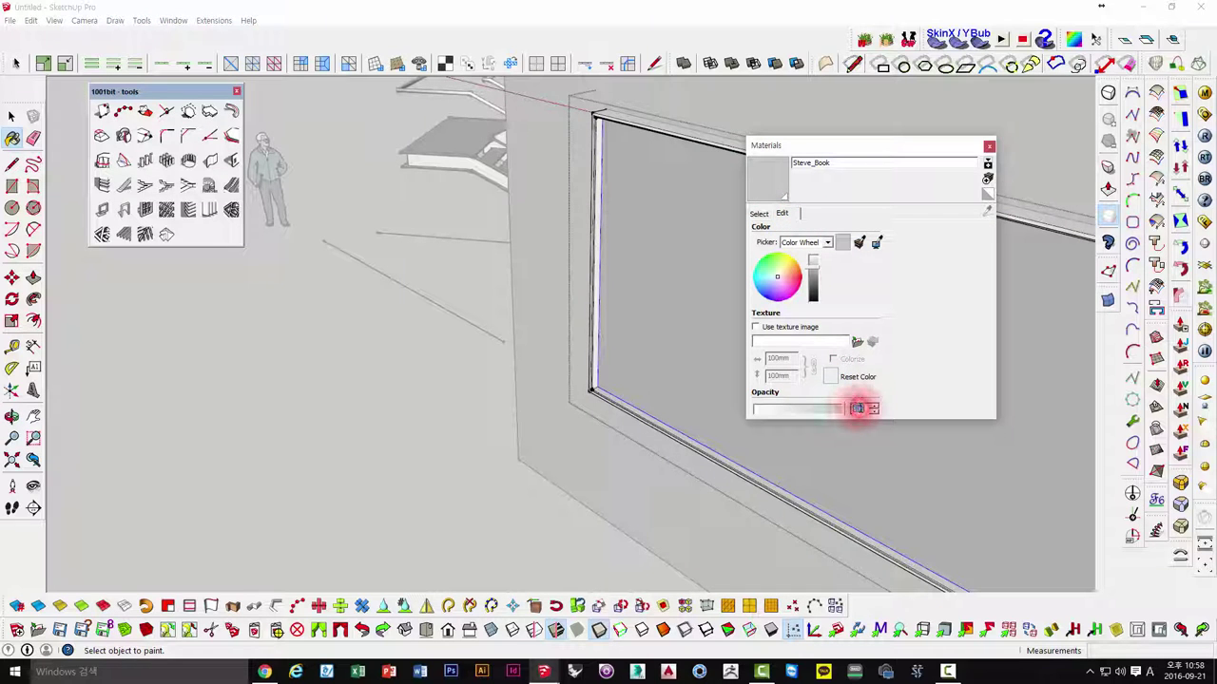
pyautogui.write('5')
pyautogui.moveTo(618, 421)
pyautogui.mouseDown(button='middle')
pyautogui.moveTo(652, 353)
pyautogui.moveTo(456, 466)
pyautogui.moveTo(470, 345)
pyautogui.mouseUp(button='middle')
pyautogui.scroll(-5, 470, 345)
pyautogui.moveTo(353, 185)
pyautogui.mouseDown(button='middle')
pyautogui.moveTo(464, 294)
pyautogui.moveTo(592, 348)
pyautogui.moveTo(498, 416)
pyautogui.mouseUp(button='middle')
pyautogui.click(524, 311)
pyautogui.moveTo(524, 311)
pyautogui.mouseDown(button='middle')
pyautogui.moveTo(402, 279)
pyautogui.moveTo(432, 288)
pyautogui.moveTo(399, 158)
pyautogui.moveTo(502, 272)
pyautogui.moveTo(517, 336)
pyautogui.moveTo(455, 329)
pyautogui.moveTo(504, 243)
pyautogui.mouseUp(button='middle')
pyautogui.scroll(5, 428, 275)
pyautogui.scroll(3, 453, 292)
# - Move the framed window by its corner into its final position
pyautogui.moveTo(499, 366); pyautogui.dragTo(448, 313, button='middle')
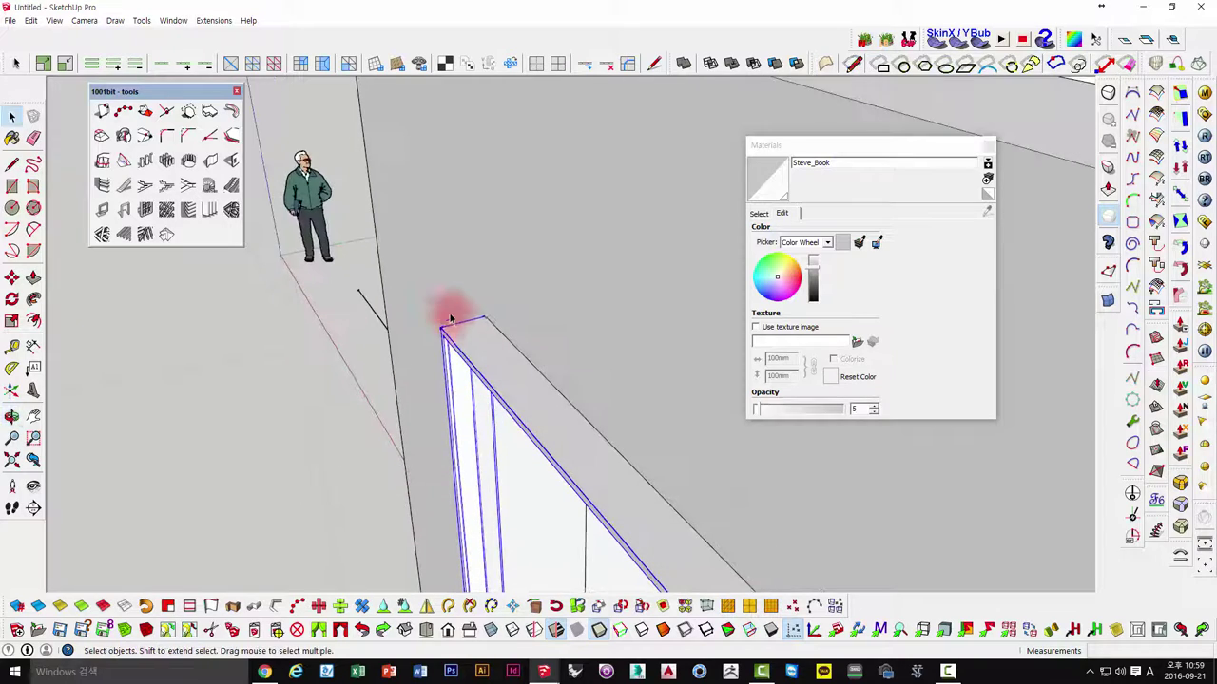
pyautogui.press('m')
pyautogui.click(440, 323)
pyautogui.click(477, 314)
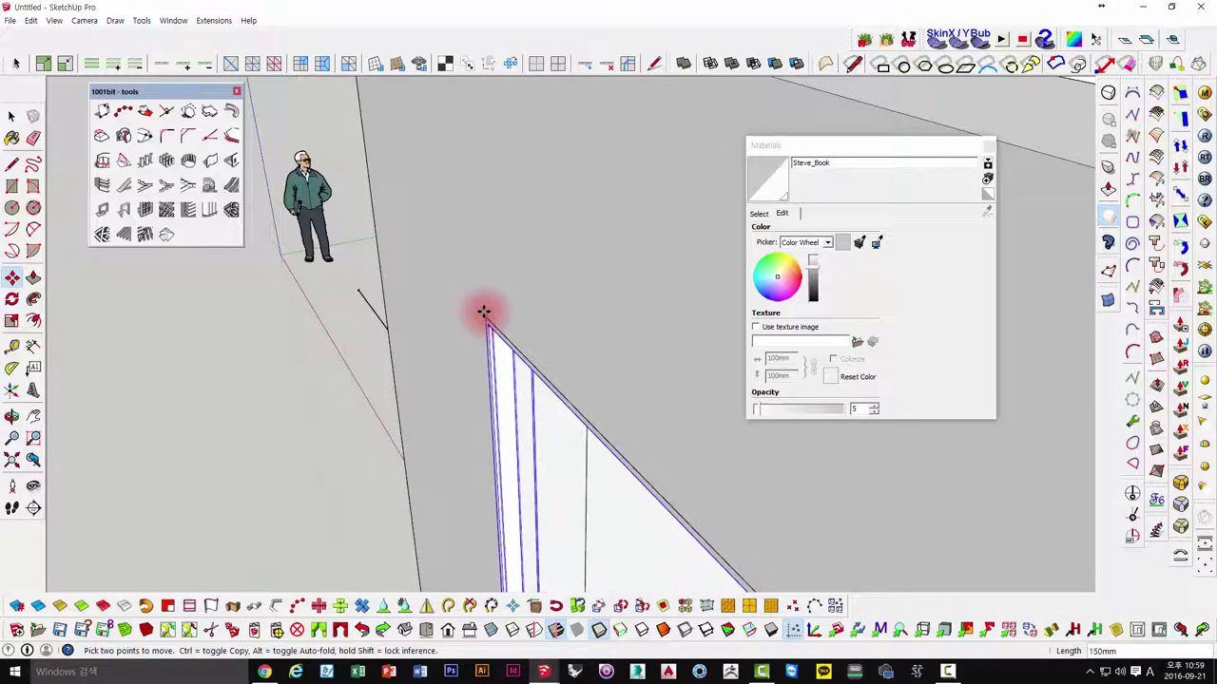
pyautogui.moveTo(484, 388)
pyautogui.mouseDown(button='middle')
pyautogui.moveTo(505, 332)
pyautogui.moveTo(459, 321)
pyautogui.moveTo(492, 394)
pyautogui.mouseUp(button='middle')
pyautogui.scroll(-3, 491, 394)
pyautogui.moveTo(592, 315); pyautogui.dragTo(367, 280, button='middle')
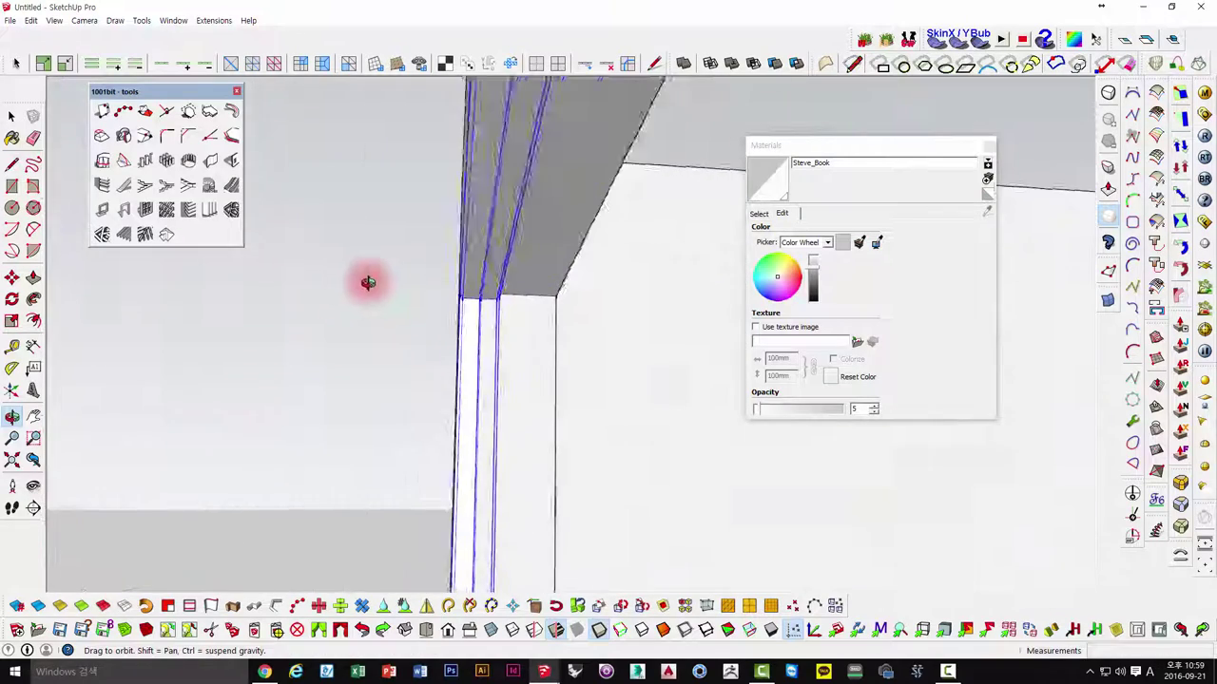
pyautogui.scroll(-3, 602, 378)
pyautogui.scroll(-3, 598, 394)
pyautogui.moveTo(598, 393)
pyautogui.mouseDown(button='middle')
pyautogui.moveTo(478, 369)
pyautogui.moveTo(693, 456)
pyautogui.moveTo(584, 383)
pyautogui.mouseUp(button='middle')
# - Draw a 4275 × 2392 mm face across the front wall opening and select it
pyautogui.moveTo(552, 421); pyautogui.dragTo(448, 397, button='middle')
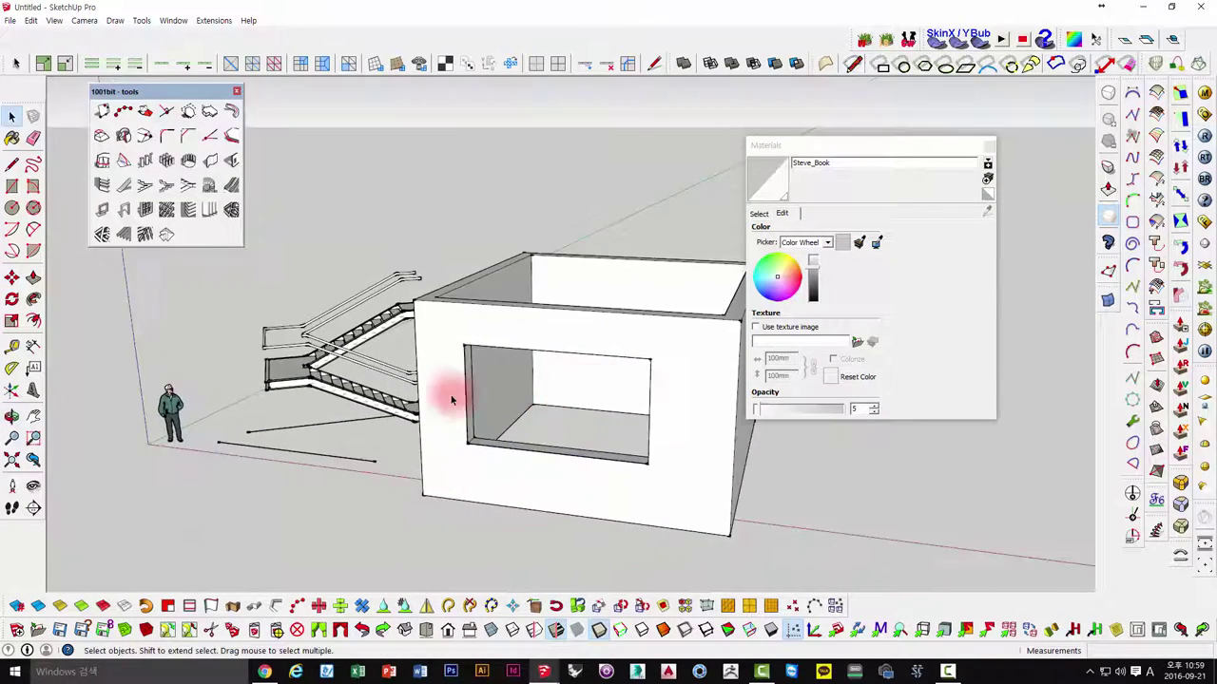
pyautogui.scroll(3, 503, 381)
pyautogui.scroll(-4, 477, 324)
pyautogui.moveTo(478, 332); pyautogui.dragTo(433, 513, button='middle')
pyautogui.scroll(2, 472, 377)
pyautogui.moveTo(473, 378); pyautogui.dragTo(497, 348, button='middle')
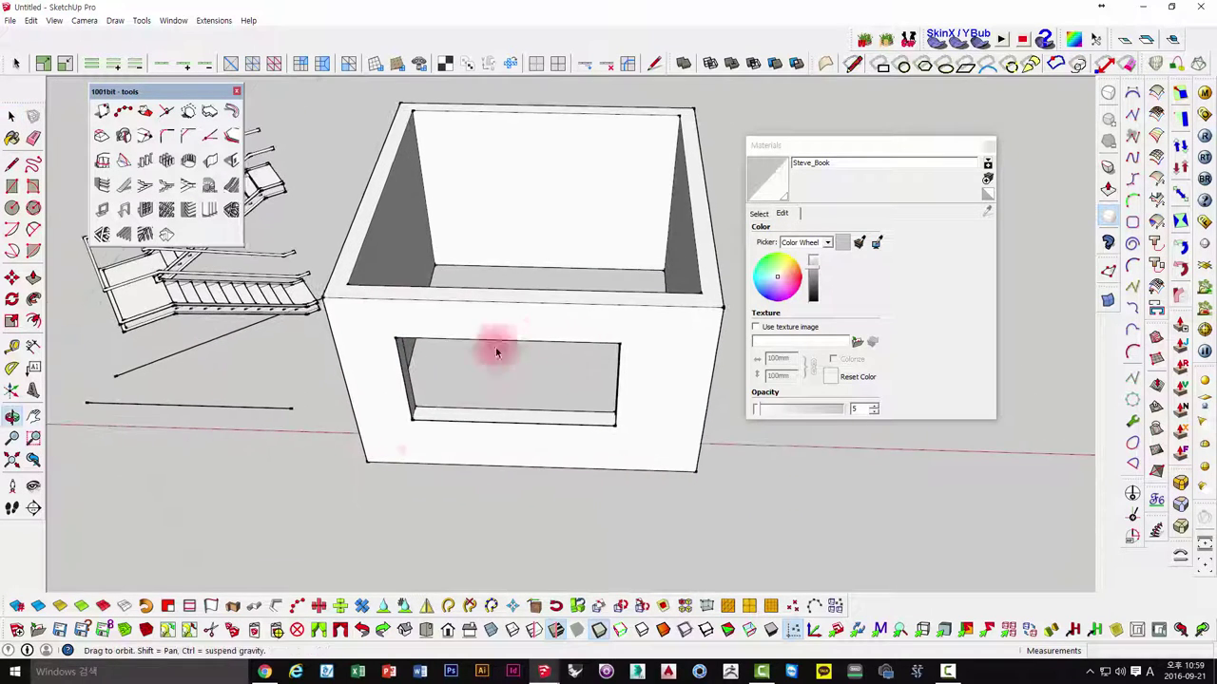
pyautogui.moveTo(332, 530)
pyautogui.mouseDown()
pyautogui.moveTo(581, 338)
pyautogui.moveTo(668, 300)
pyautogui.mouseUp()
pyautogui.scroll(3, 583, 367)
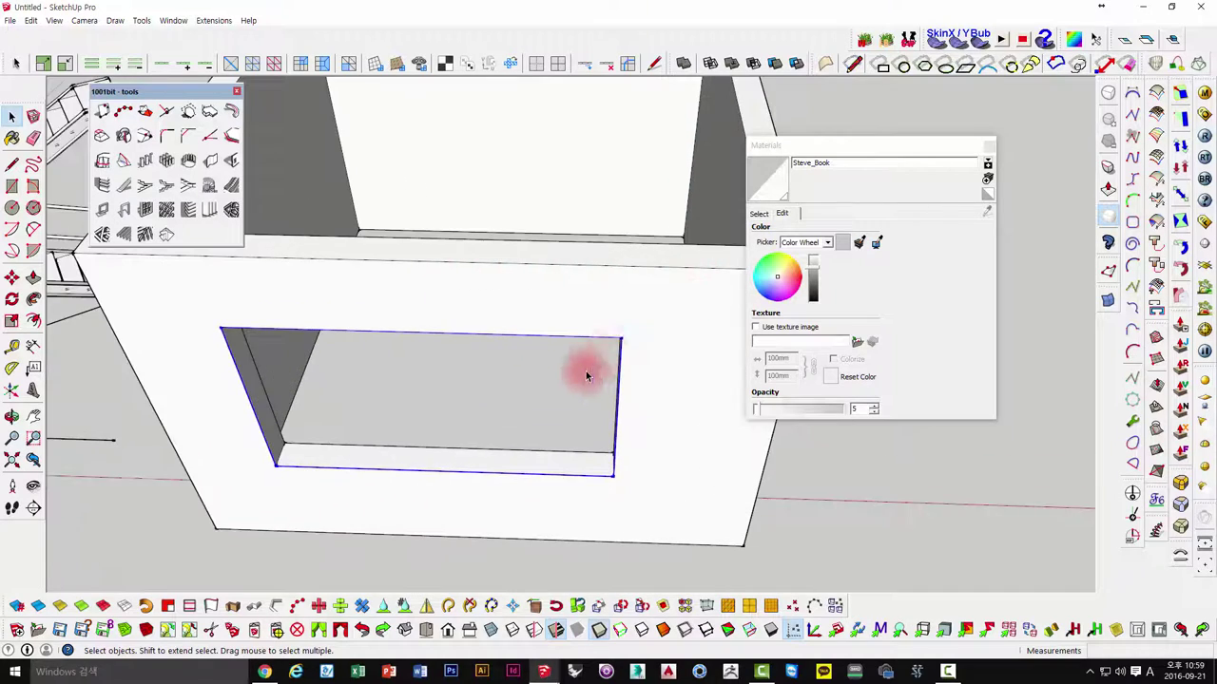
pyautogui.moveTo(584, 367)
pyautogui.mouseDown(button='middle')
pyautogui.moveTo(470, 258)
pyautogui.moveTo(529, 342)
pyautogui.moveTo(427, 276)
pyautogui.mouseUp(button='middle')
pyautogui.scroll(1, 427, 276)
pyautogui.click(12, 185)
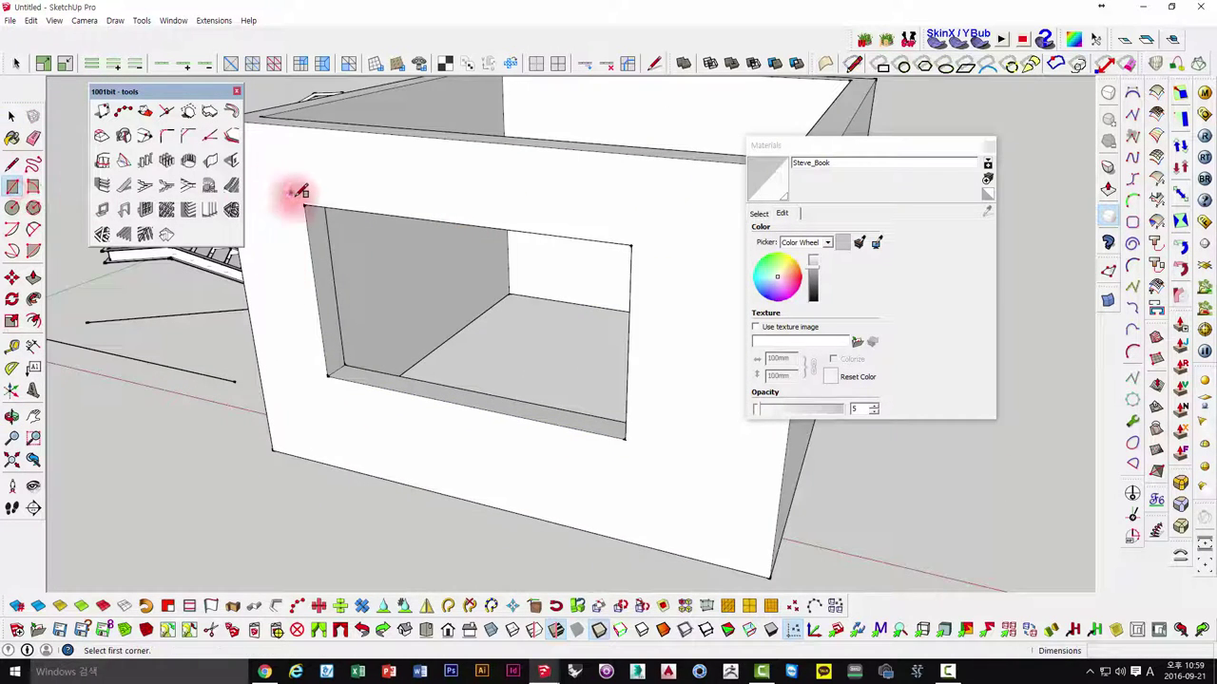
pyautogui.moveTo(306, 202); pyautogui.dragTo(626, 430)
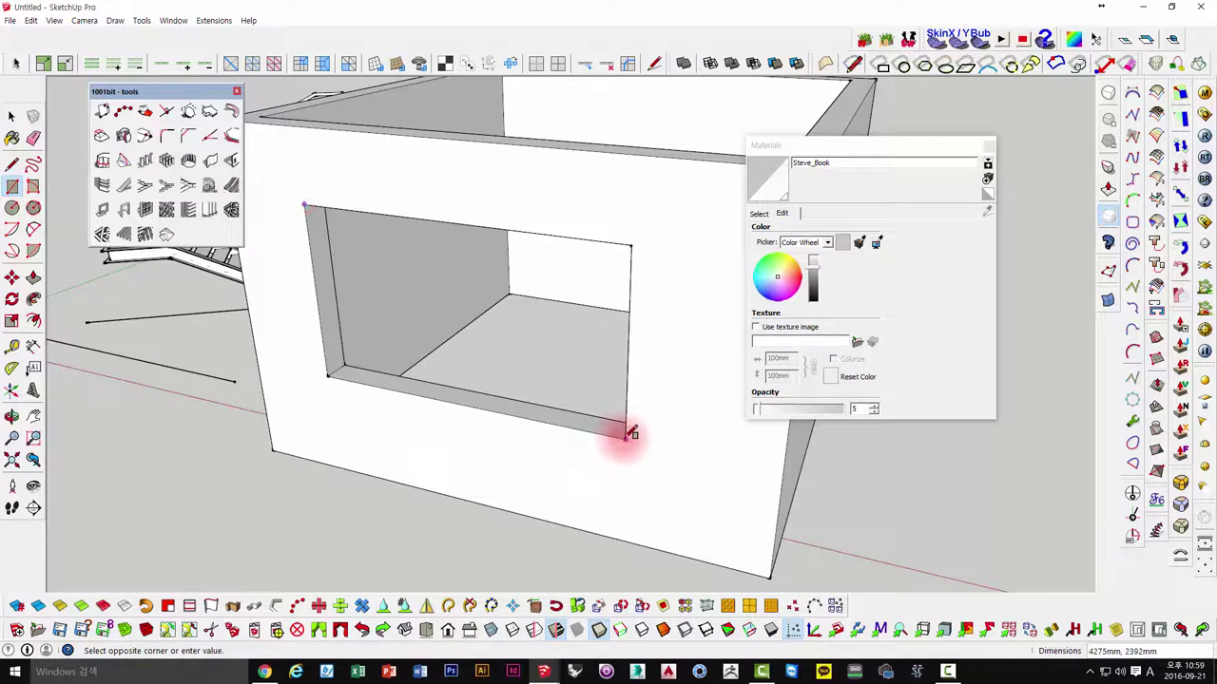
pyautogui.click(625, 430)
pyautogui.moveTo(625, 434)
pyautogui.mouseDown(button='middle')
pyautogui.moveTo(538, 380)
pyautogui.moveTo(491, 387)
pyautogui.mouseUp(button='middle')
pyautogui.press('space')
pyautogui.click(409, 312)
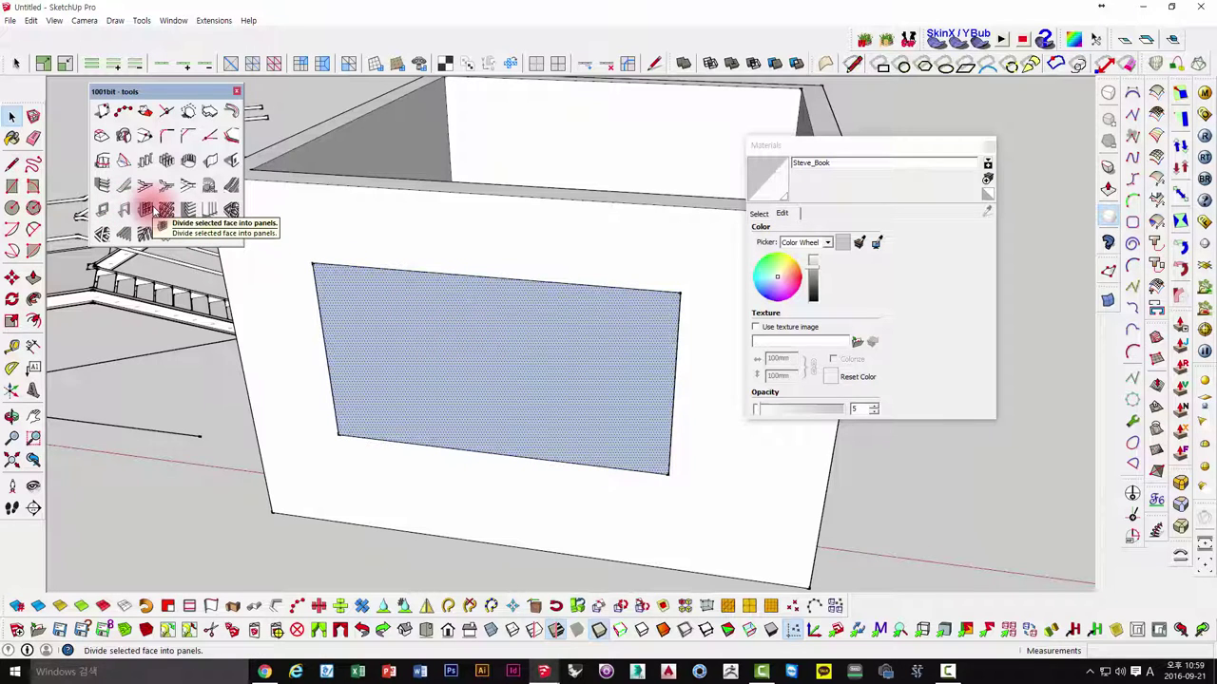
# - Fill the window opening with a 3-row, 5-column recessed/extruded-edge frame grid of 30mm dividers
pyautogui.click(155, 210)
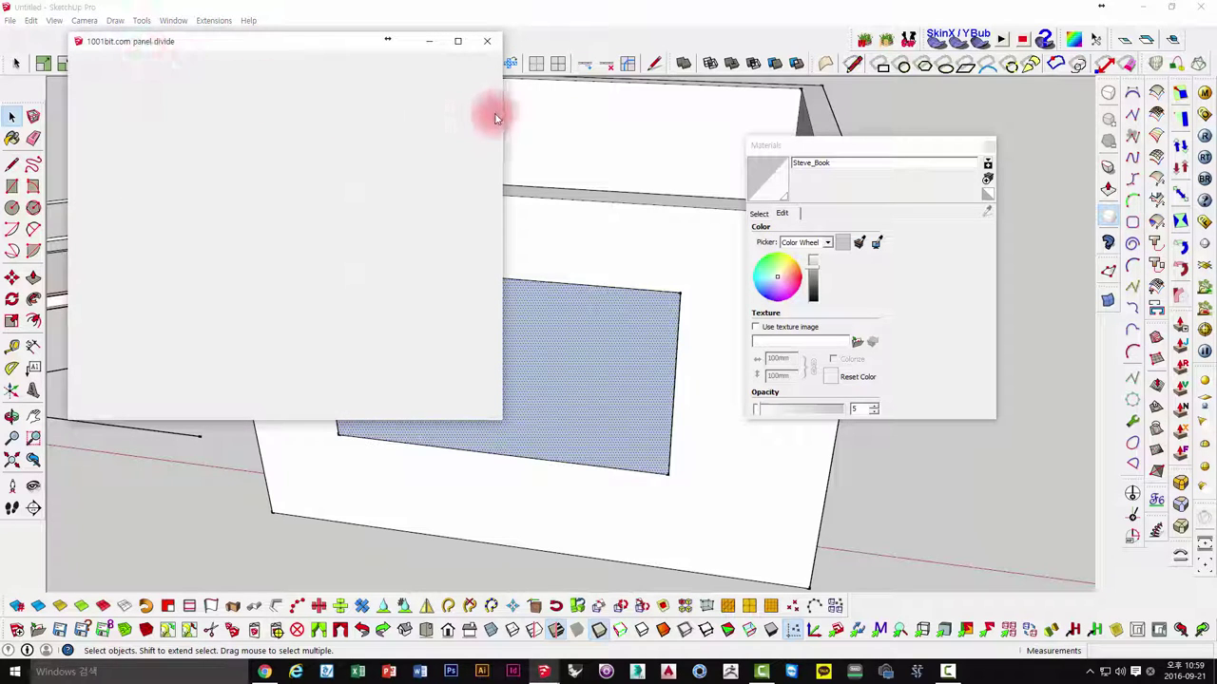
pyautogui.moveTo(503, 112); pyautogui.dragTo(505, 112)
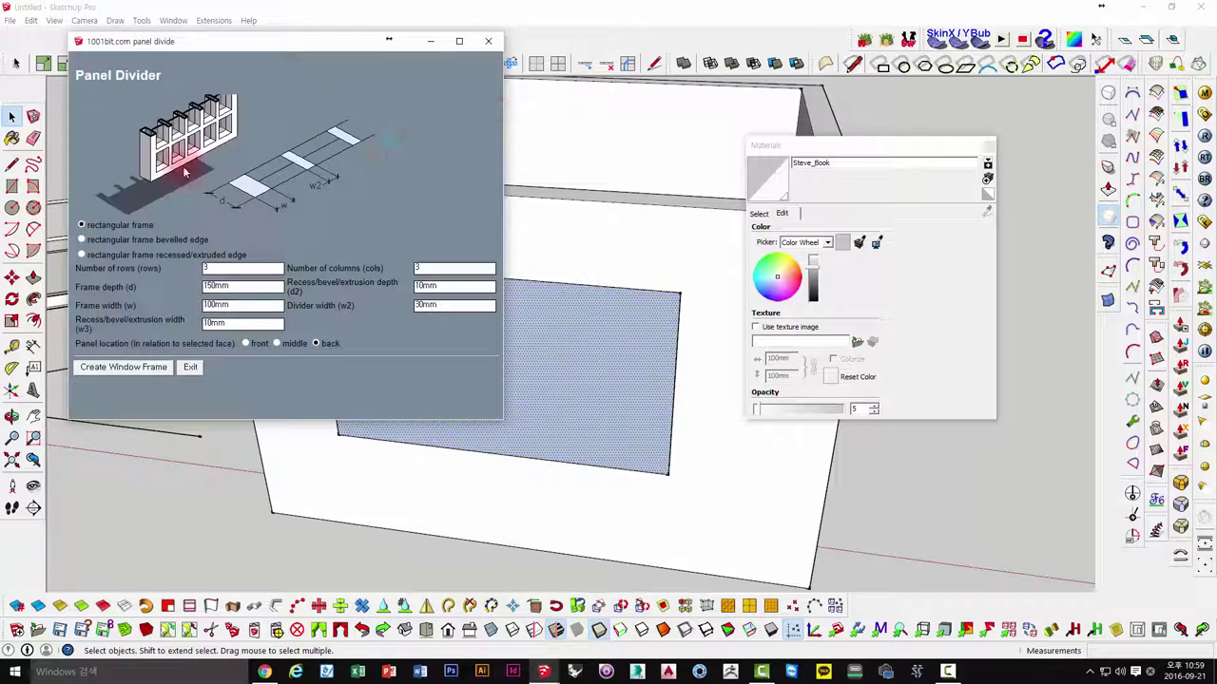
pyautogui.click(82, 241)
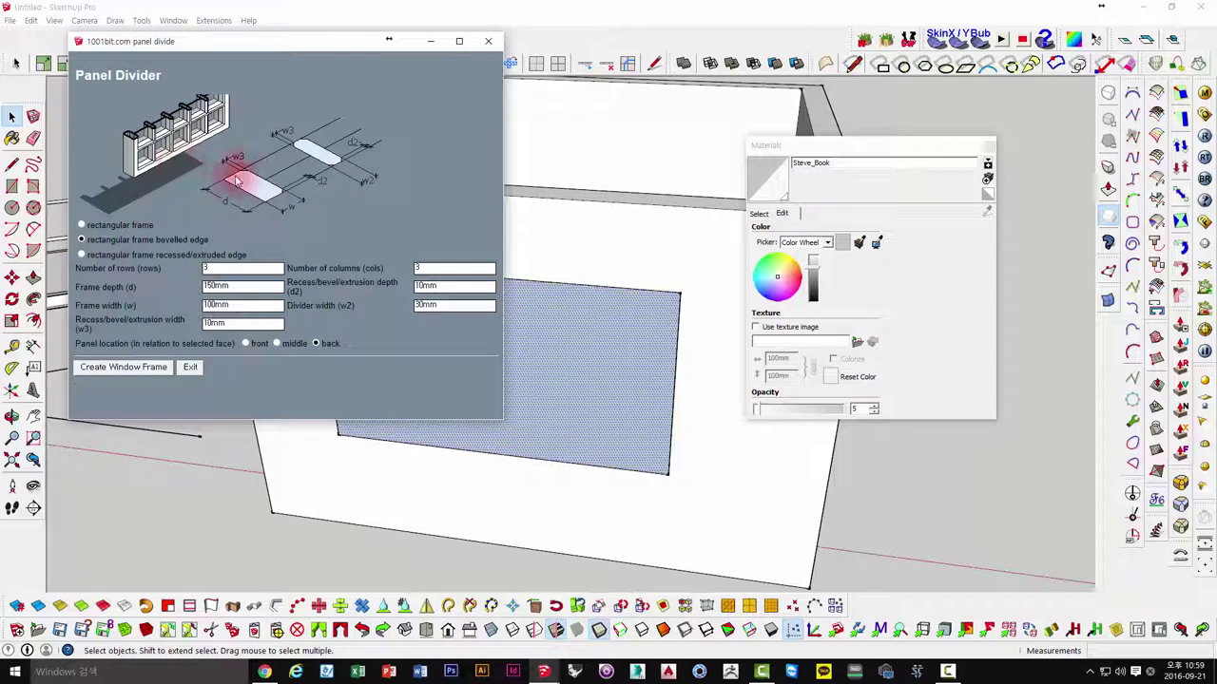
pyautogui.click(82, 255)
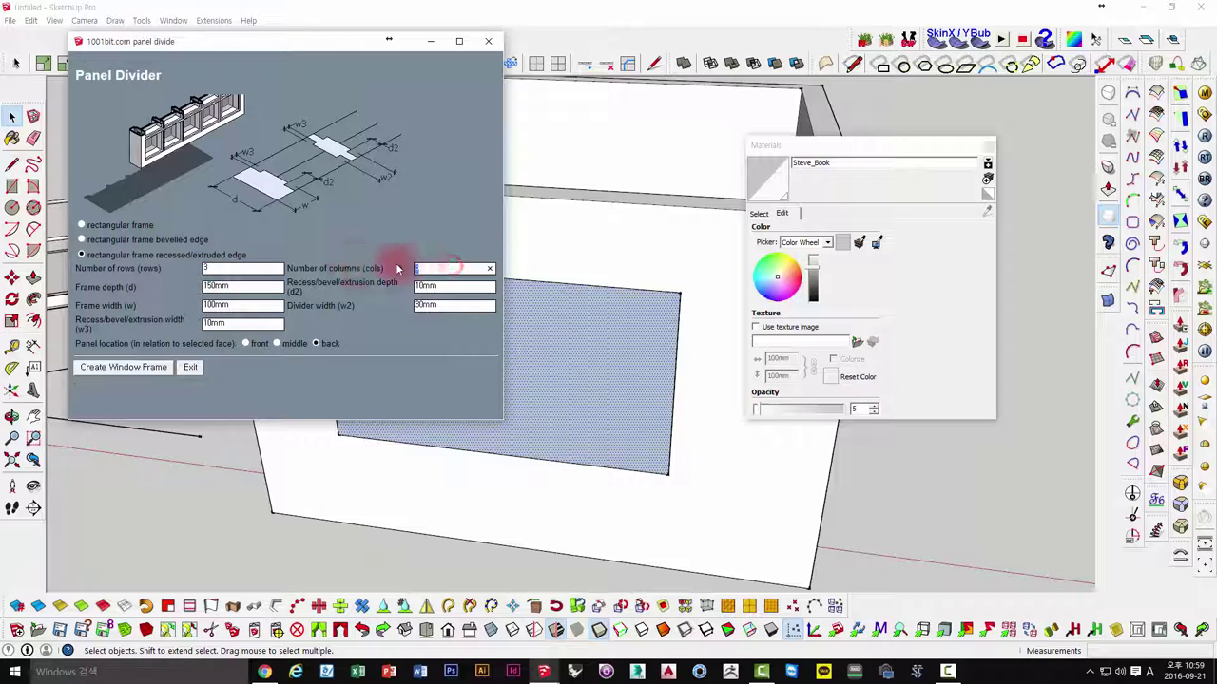
pyautogui.moveTo(306, 36); pyautogui.dragTo(306, 50)
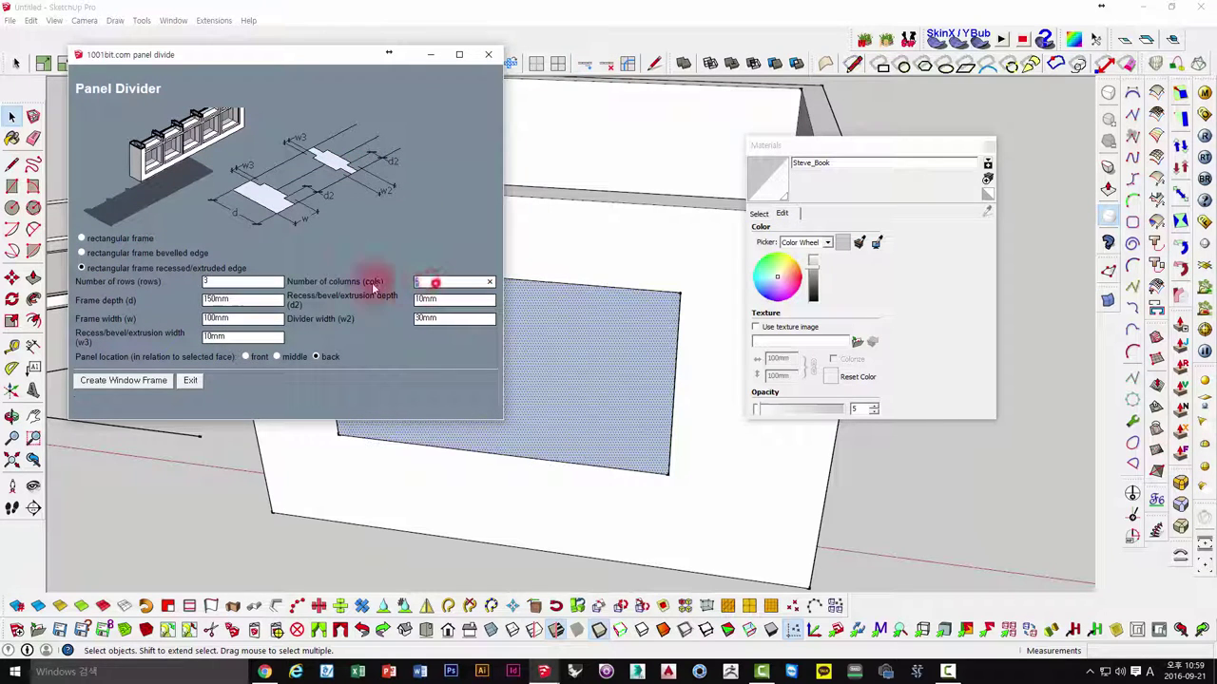
pyautogui.click(135, 383)
pyautogui.moveTo(174, 381)
pyautogui.mouseDown(button='middle')
pyautogui.moveTo(557, 260)
pyautogui.moveTo(617, 228)
pyautogui.moveTo(382, 265)
pyautogui.mouseUp(button='middle')
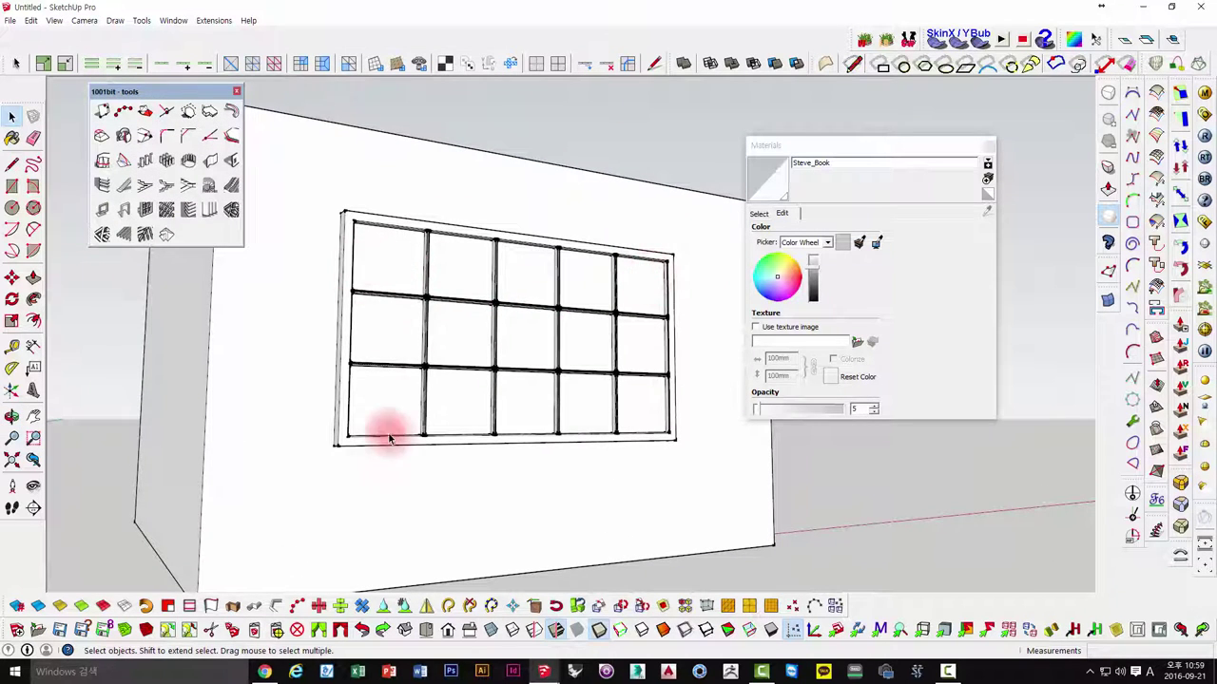
# - Push/Pull the top-left window pane out by 5mm
pyautogui.moveTo(389, 439)
pyautogui.mouseDown(button='middle')
pyautogui.moveTo(242, 494)
pyautogui.moveTo(313, 318)
pyautogui.mouseUp(button='middle')
pyautogui.scroll(3, 353, 288)
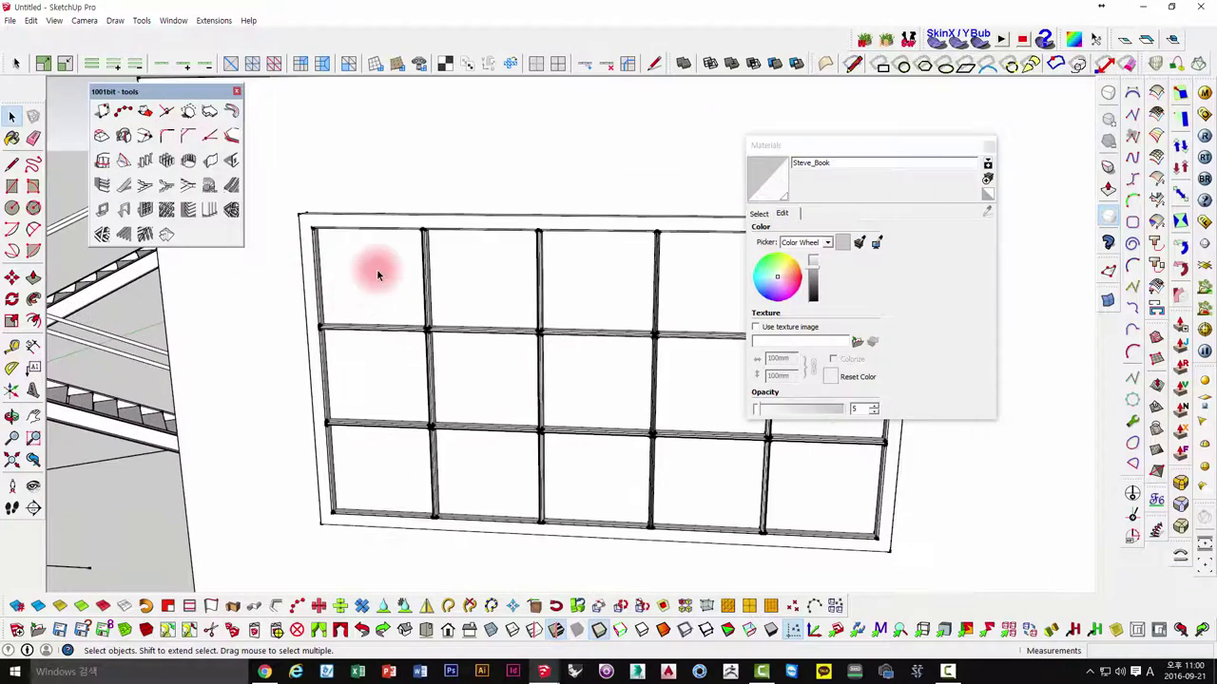
pyautogui.moveTo(382, 267)
pyautogui.mouseDown(button='middle')
pyautogui.moveTo(412, 399)
pyautogui.moveTo(1042, 313)
pyautogui.moveTo(495, 292)
pyautogui.moveTo(578, 329)
pyautogui.mouseUp(button='middle')
pyautogui.scroll(3, 448, 375)
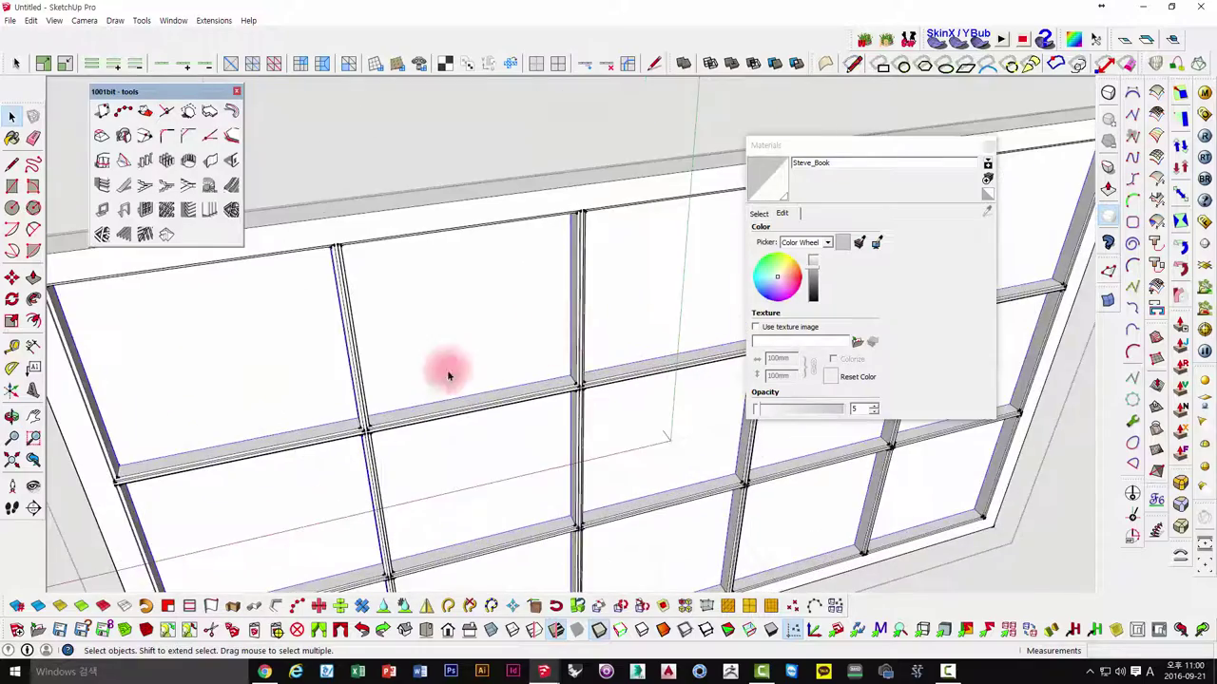
pyautogui.scroll(2, 493, 336)
pyautogui.scroll(-2, 455, 300)
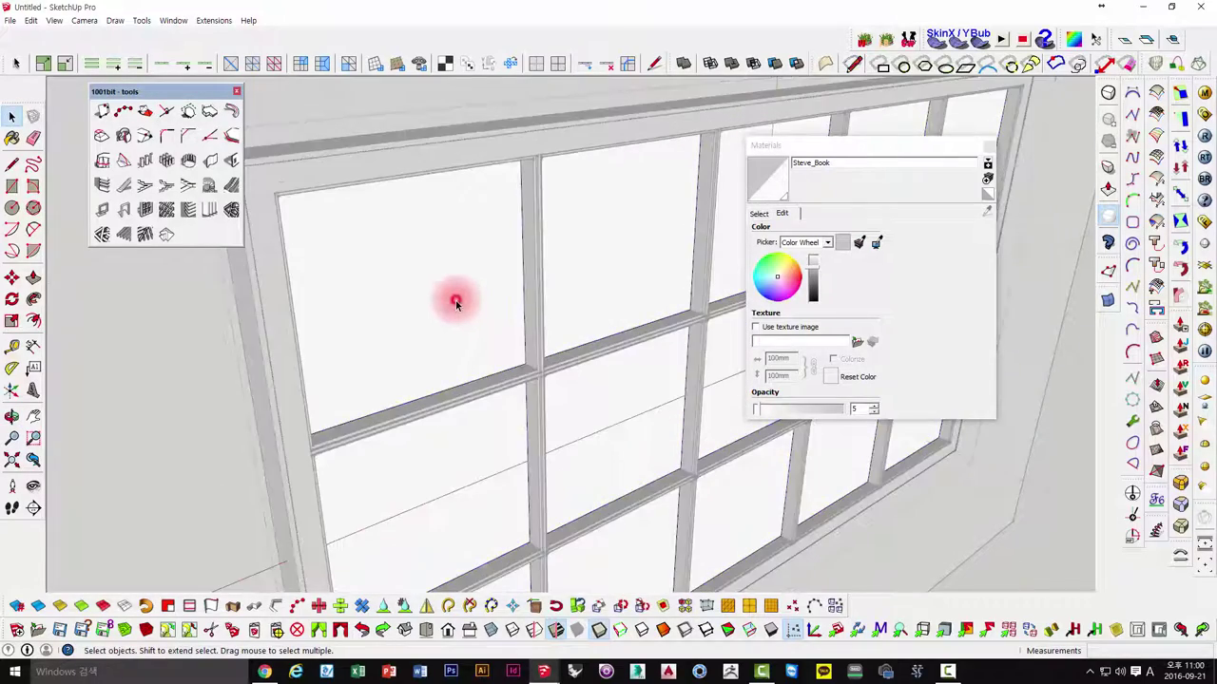
pyautogui.click(456, 300)
pyautogui.moveTo(455, 300)
pyautogui.mouseDown(button='middle')
pyautogui.moveTo(542, 320)
pyautogui.moveTo(366, 342)
pyautogui.moveTo(279, 372)
pyautogui.moveTo(272, 355)
pyautogui.moveTo(465, 234)
pyautogui.moveTo(442, 318)
pyautogui.moveTo(389, 339)
pyautogui.mouseUp(button='middle')
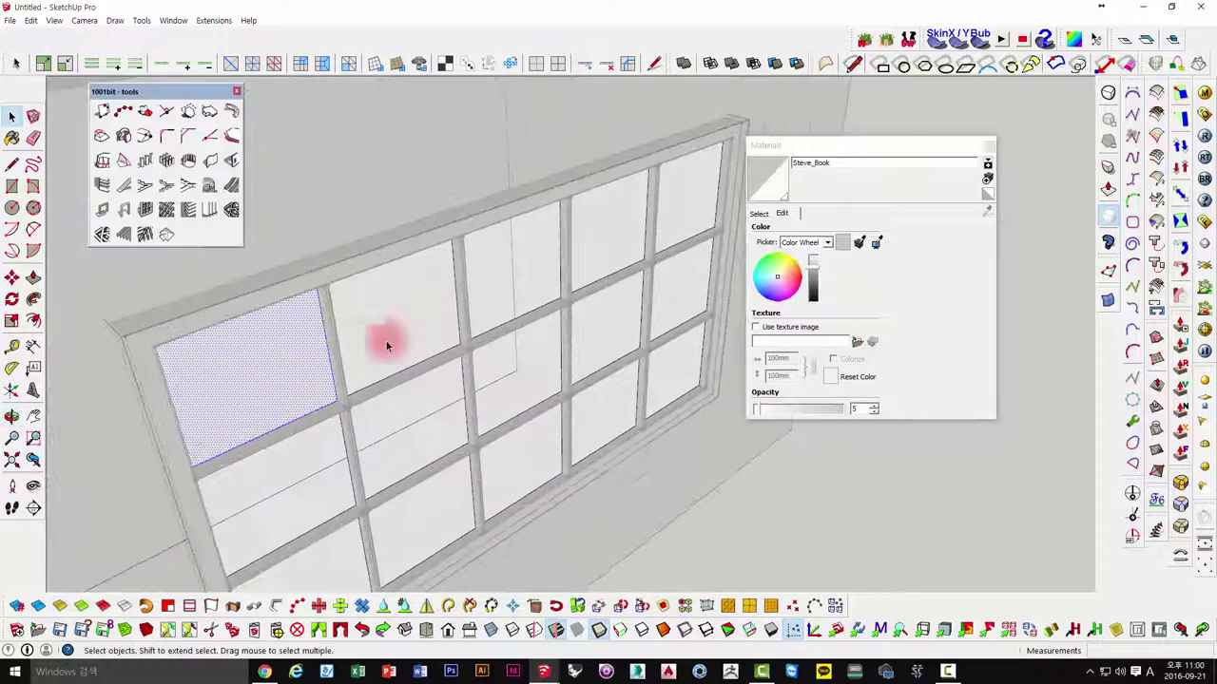
pyautogui.scroll(2, 397, 309)
pyautogui.press('p')
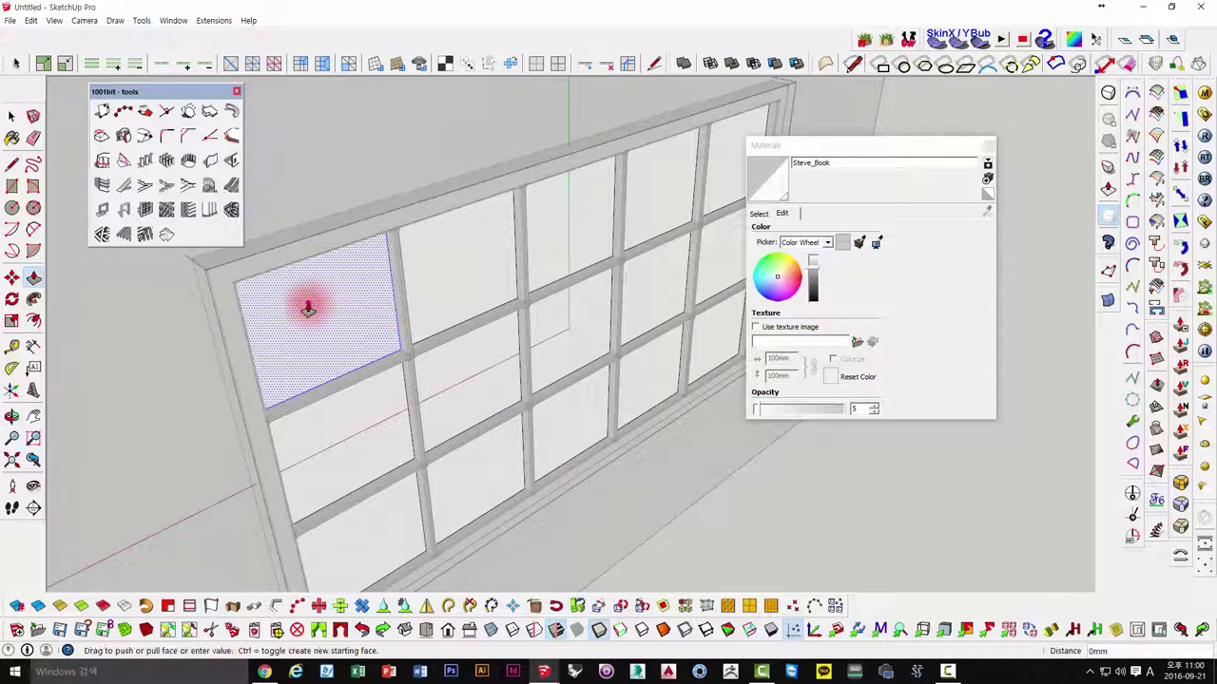
pyautogui.moveTo(307, 302); pyautogui.dragTo(321, 323)
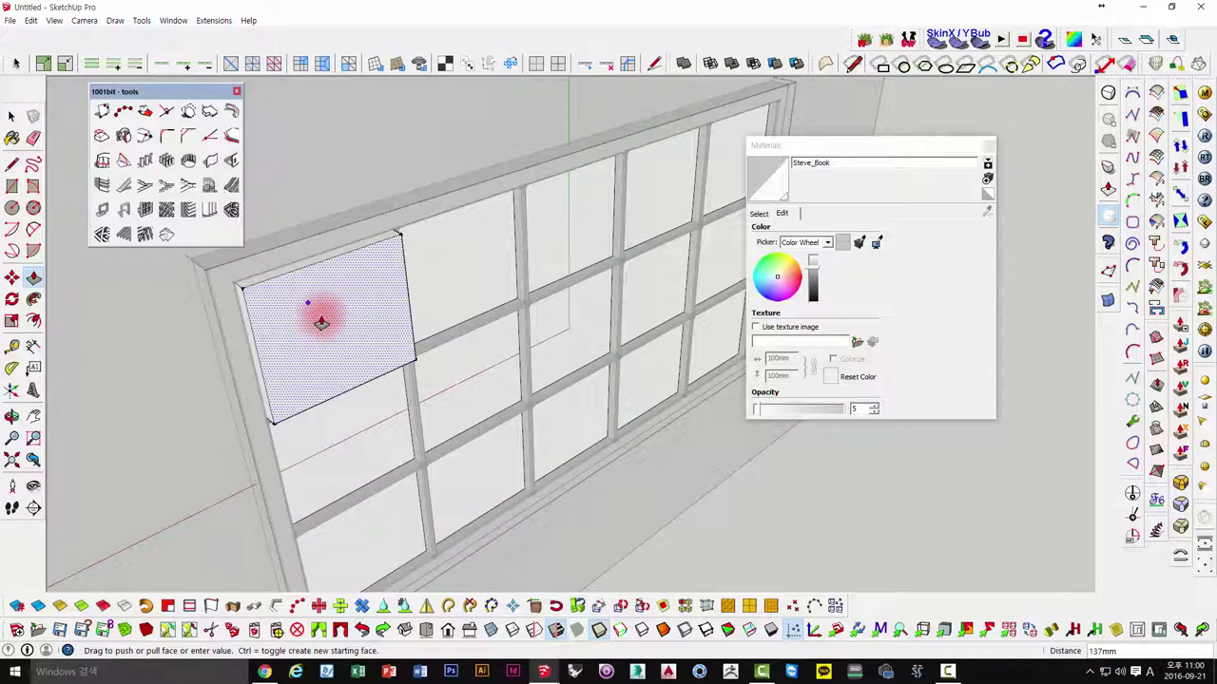
pyautogui.press('Return')
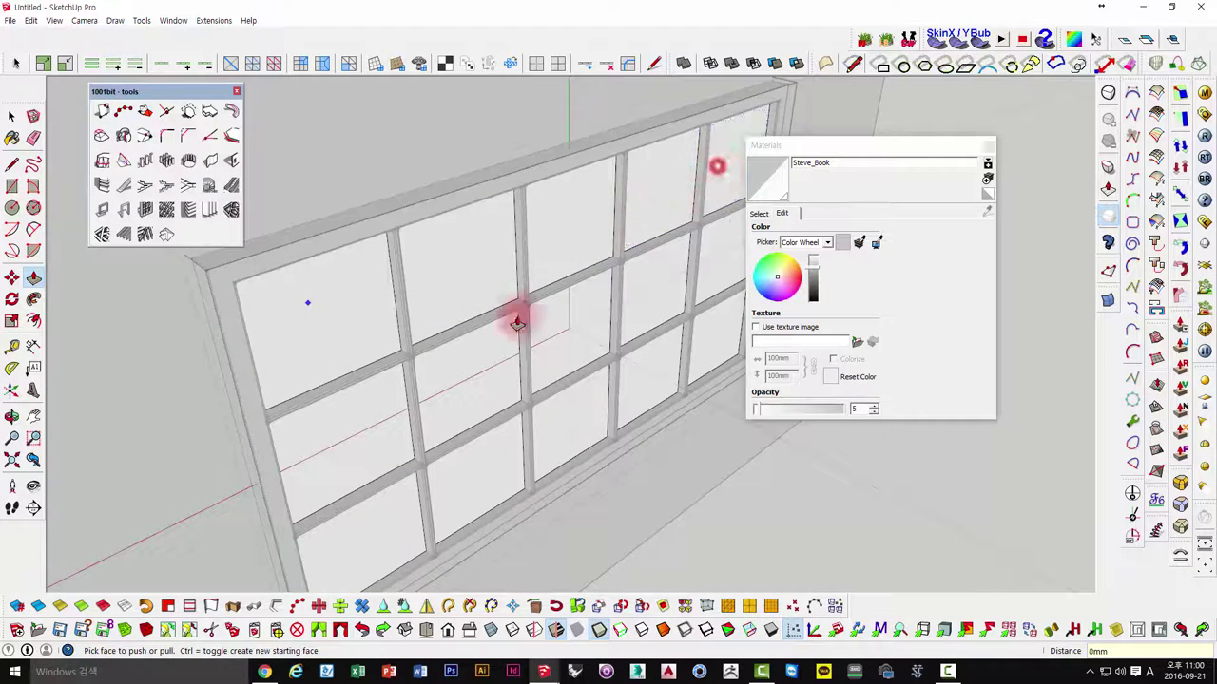
# - Push a lower window pane and check the pane depth from several angles
pyautogui.click(359, 425)
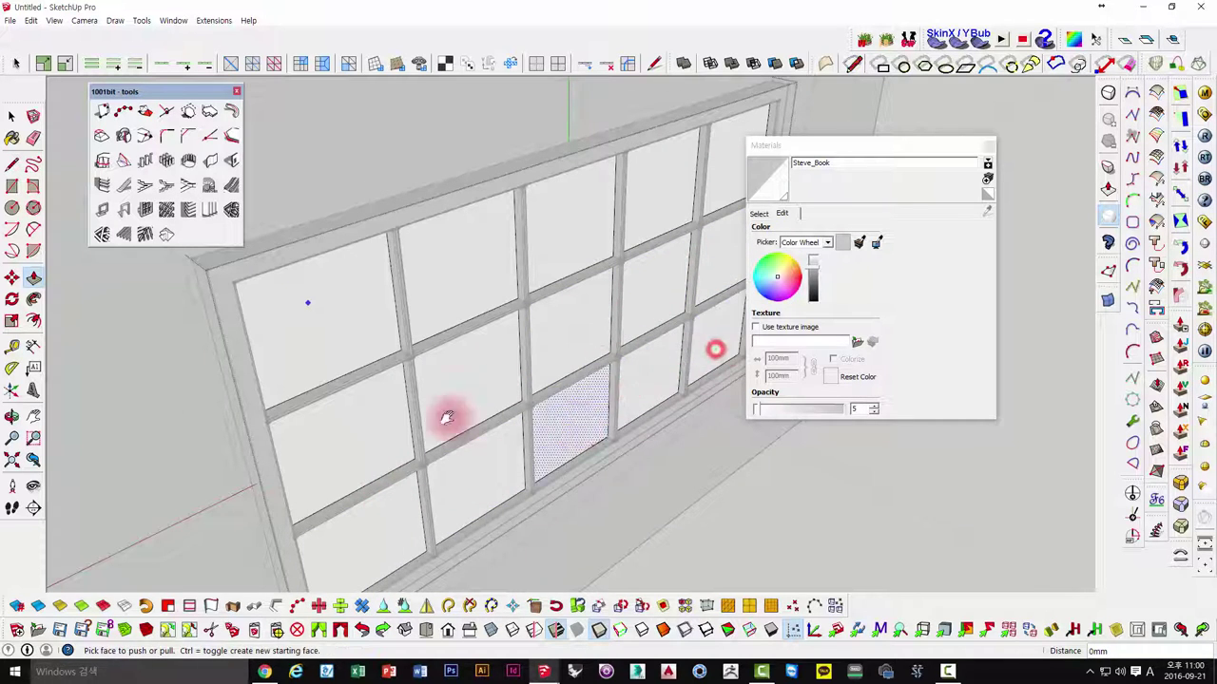
pyautogui.moveTo(446, 418)
pyautogui.mouseDown(button='middle')
pyautogui.moveTo(910, 415)
pyautogui.moveTo(367, 402)
pyautogui.moveTo(415, 398)
pyautogui.moveTo(516, 399)
pyautogui.moveTo(517, 421)
pyautogui.moveTo(347, 421)
pyautogui.moveTo(497, 453)
pyautogui.mouseUp(button='middle')
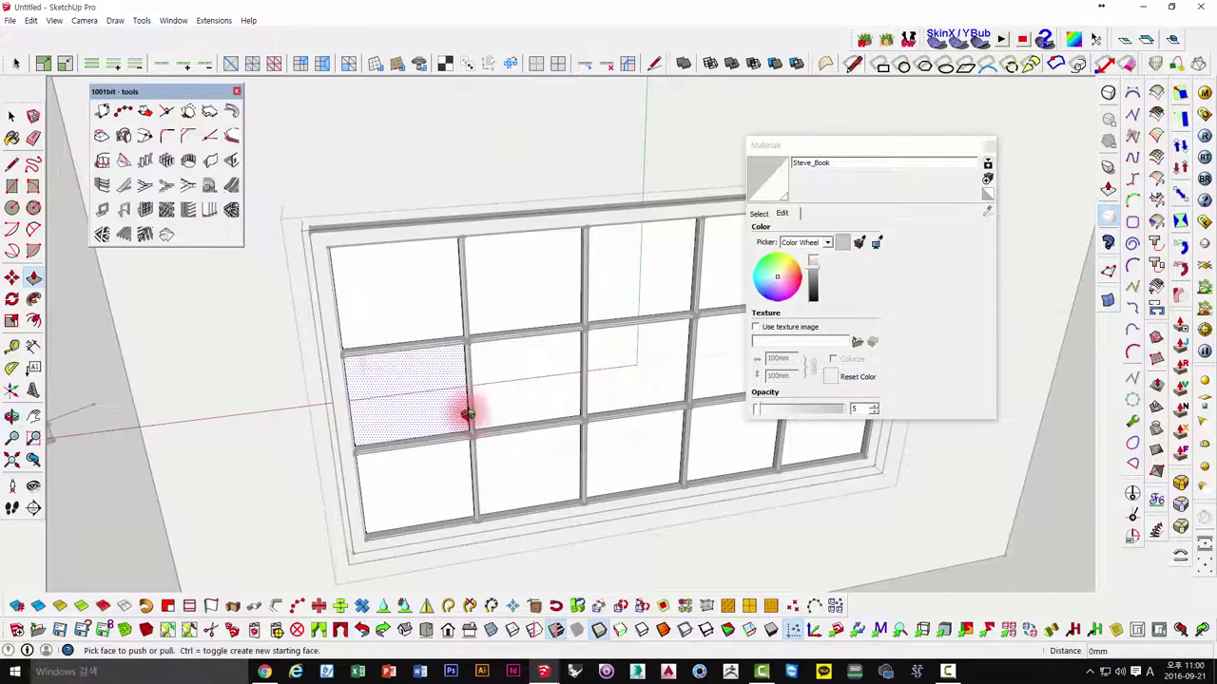
pyautogui.moveTo(467, 413)
pyautogui.mouseDown(button='middle')
pyautogui.moveTo(1059, 424)
pyautogui.moveTo(450, 427)
pyautogui.moveTo(760, 427)
pyautogui.moveTo(155, 462)
pyautogui.moveTo(665, 488)
pyautogui.moveTo(557, 491)
pyautogui.moveTo(516, 475)
pyautogui.moveTo(405, 356)
pyautogui.mouseUp(button='middle')
pyautogui.press('space')
# - Select all 15 panes and Joint Push Pull them by about 161mm
pyautogui.click(418, 320)
pyautogui.tripleClick(418, 321)
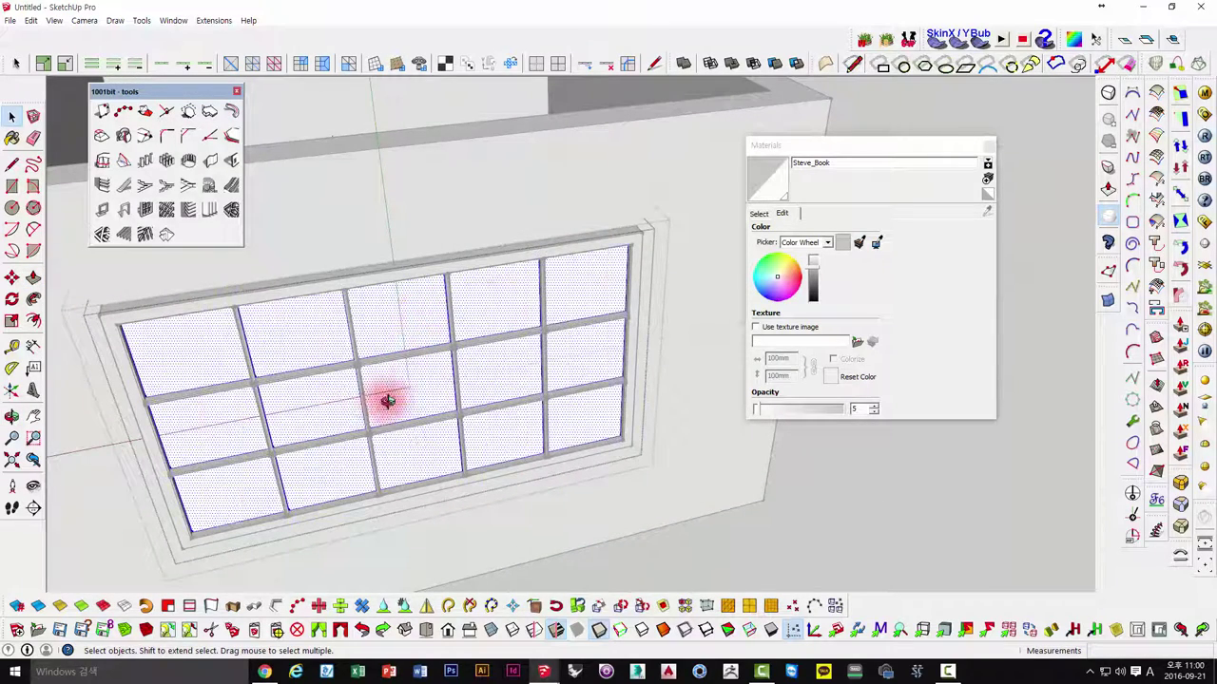
pyautogui.moveTo(388, 401)
pyautogui.mouseDown(button='middle')
pyautogui.moveTo(434, 348)
pyautogui.moveTo(983, 361)
pyautogui.mouseUp(button='middle')
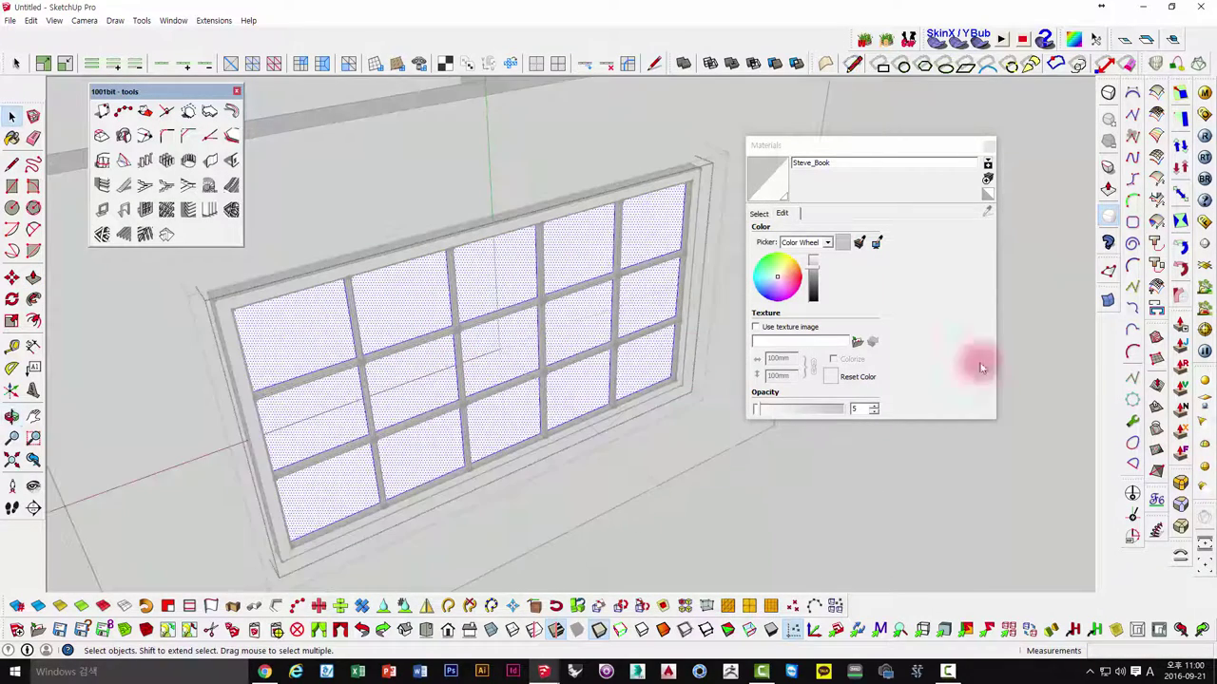
pyautogui.click(1182, 349)
pyautogui.scroll(2, 393, 311)
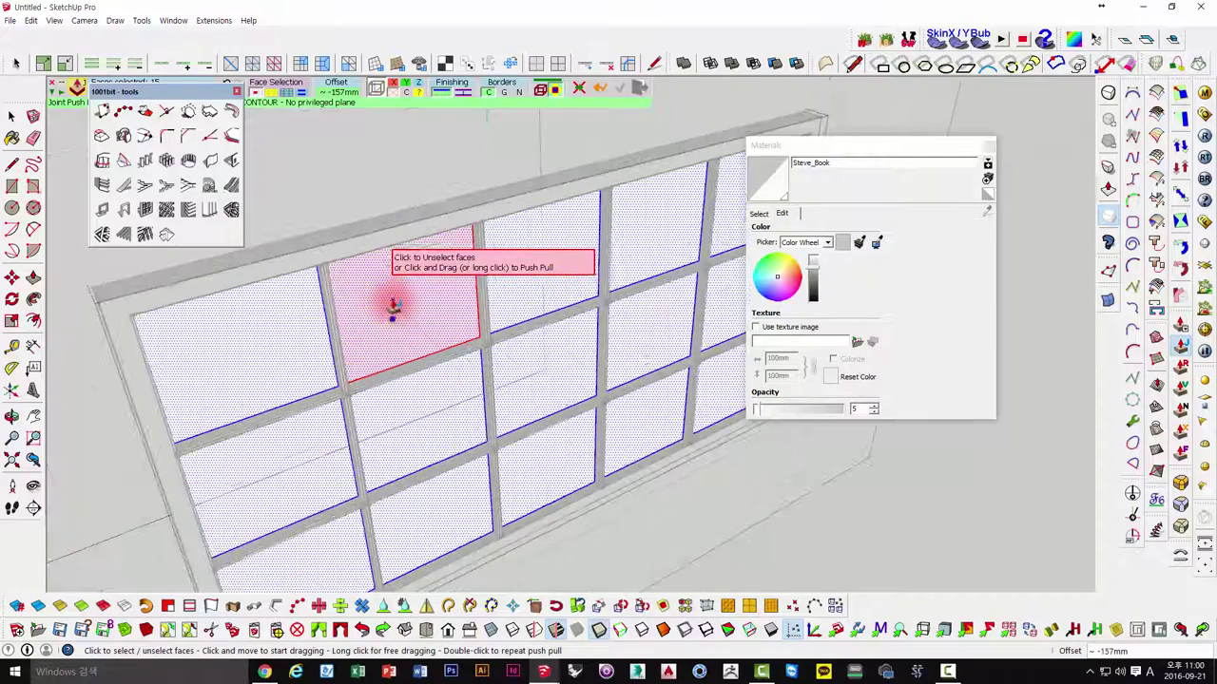
pyautogui.moveTo(394, 313); pyautogui.dragTo(406, 328)
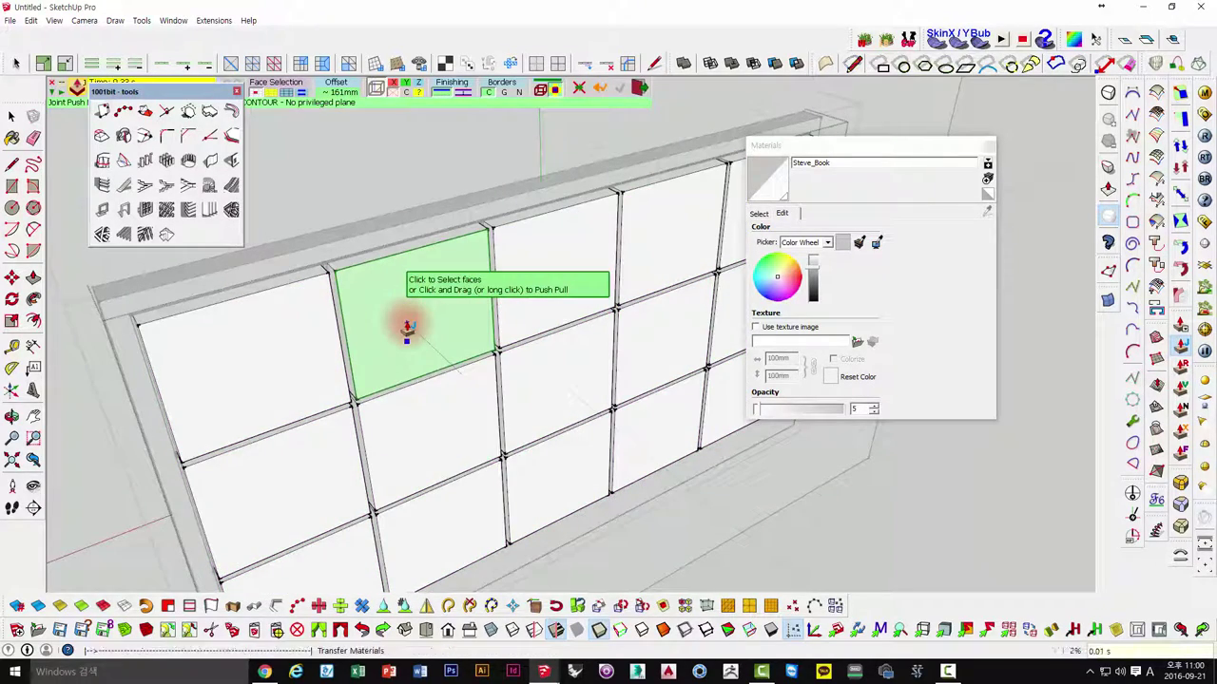
pyautogui.scroll(-3, 406, 328)
pyautogui.press('space')
pyautogui.moveTo(448, 326)
pyautogui.mouseDown(button='middle')
pyautogui.moveTo(632, 317)
pyautogui.moveTo(641, 301)
pyautogui.mouseUp(button='middle')
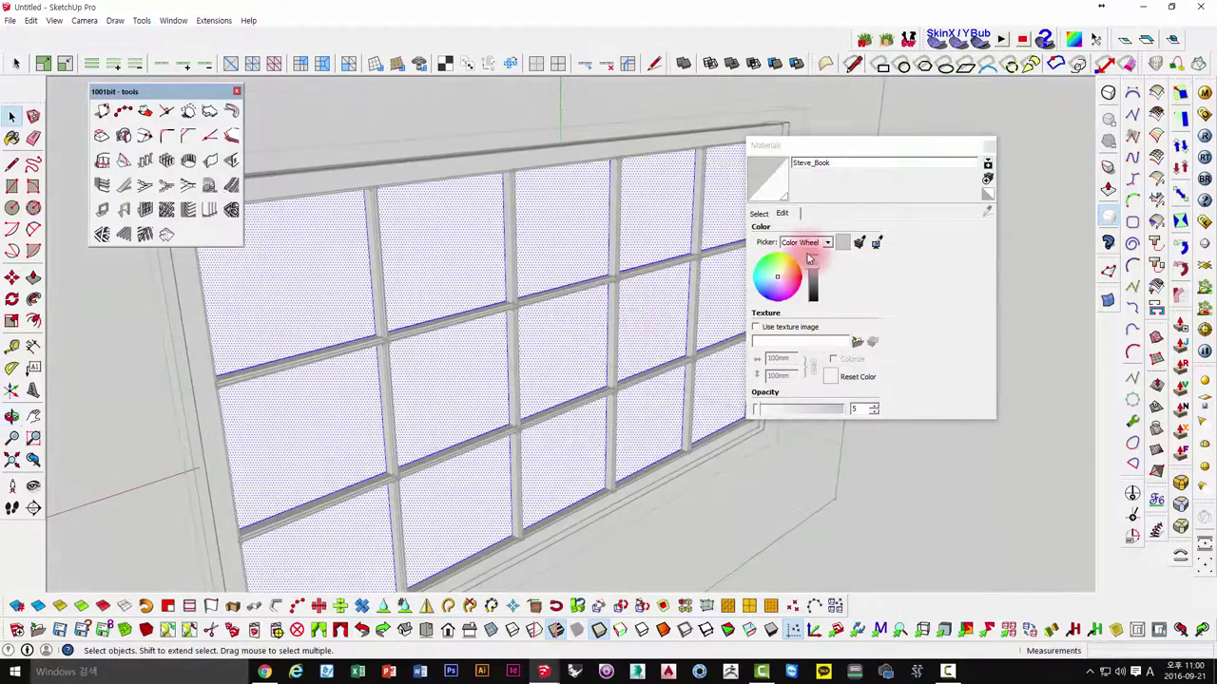
# - Set the Materials Select tab collection to 'In Model'
pyautogui.click(759, 213)
pyautogui.click(831, 230)
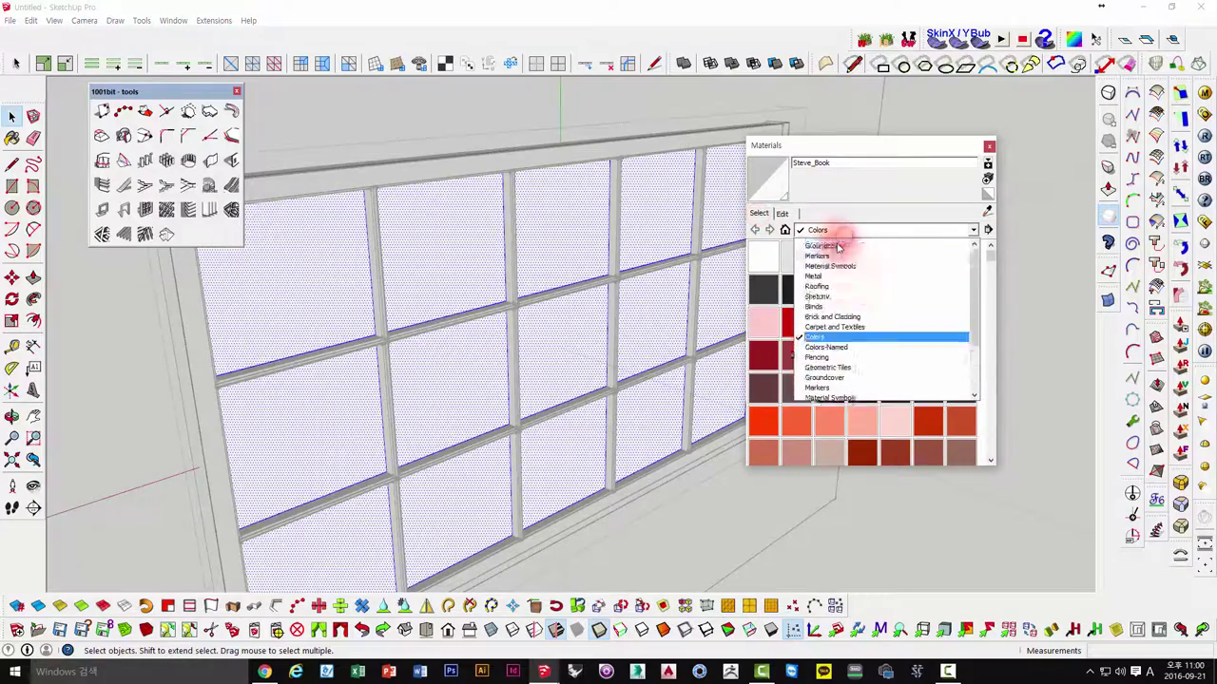
pyautogui.click(836, 246)
pyautogui.scroll(-2, 584, 263)
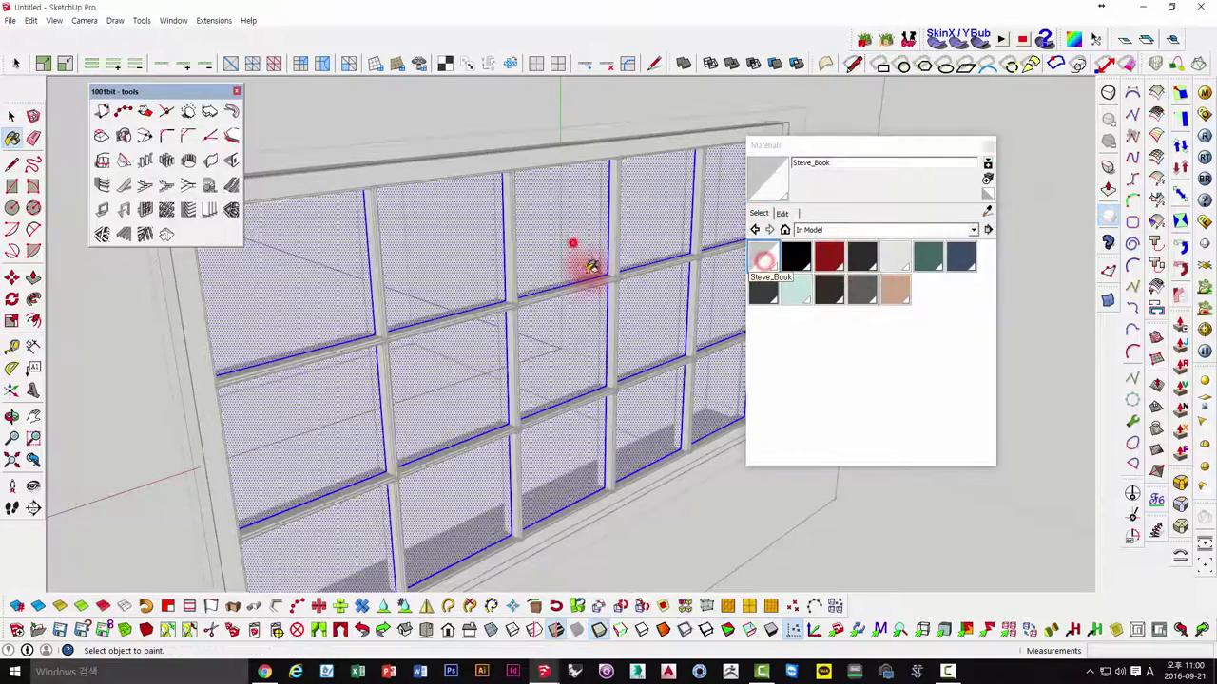
pyautogui.scroll(-3, 524, 327)
pyautogui.scroll(-3, 598, 407)
pyautogui.scroll(-2, 663, 477)
# - Orbit into the box to inspect the glazed window and its sill
pyautogui.moveTo(663, 477)
pyautogui.mouseDown(button='middle')
pyautogui.moveTo(427, 415)
pyautogui.moveTo(958, 462)
pyautogui.moveTo(535, 421)
pyautogui.mouseUp(button='middle')
pyautogui.scroll(3, 571, 381)
pyautogui.scroll(3, 615, 349)
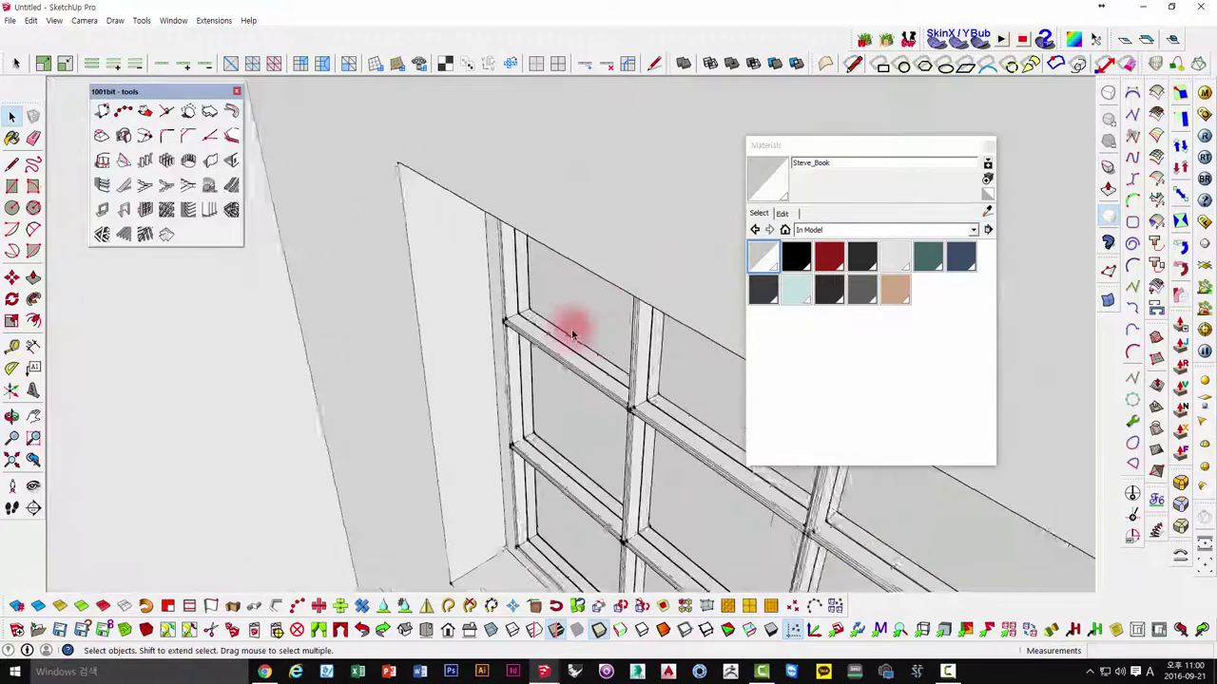
pyautogui.scroll(3, 576, 326)
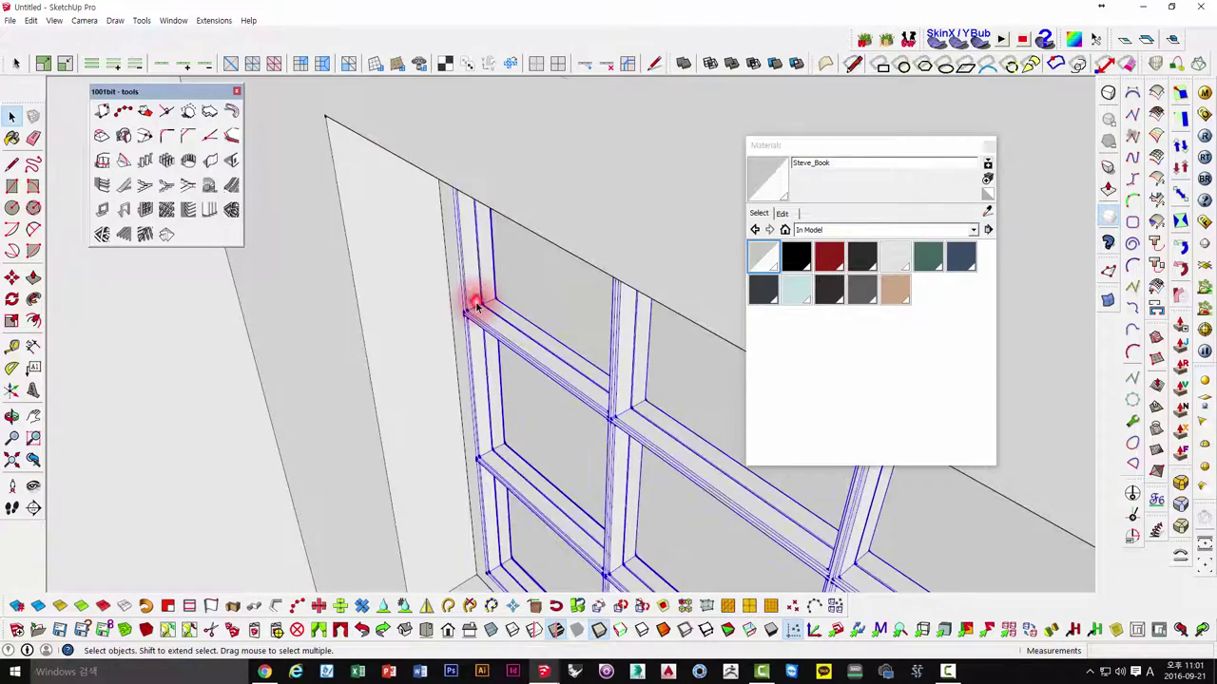
pyautogui.scroll(-3, 476, 304)
pyautogui.moveTo(462, 467); pyautogui.dragTo(494, 421, button='middle')
pyautogui.scroll(3, 494, 421)
pyautogui.scroll(2, 503, 412)
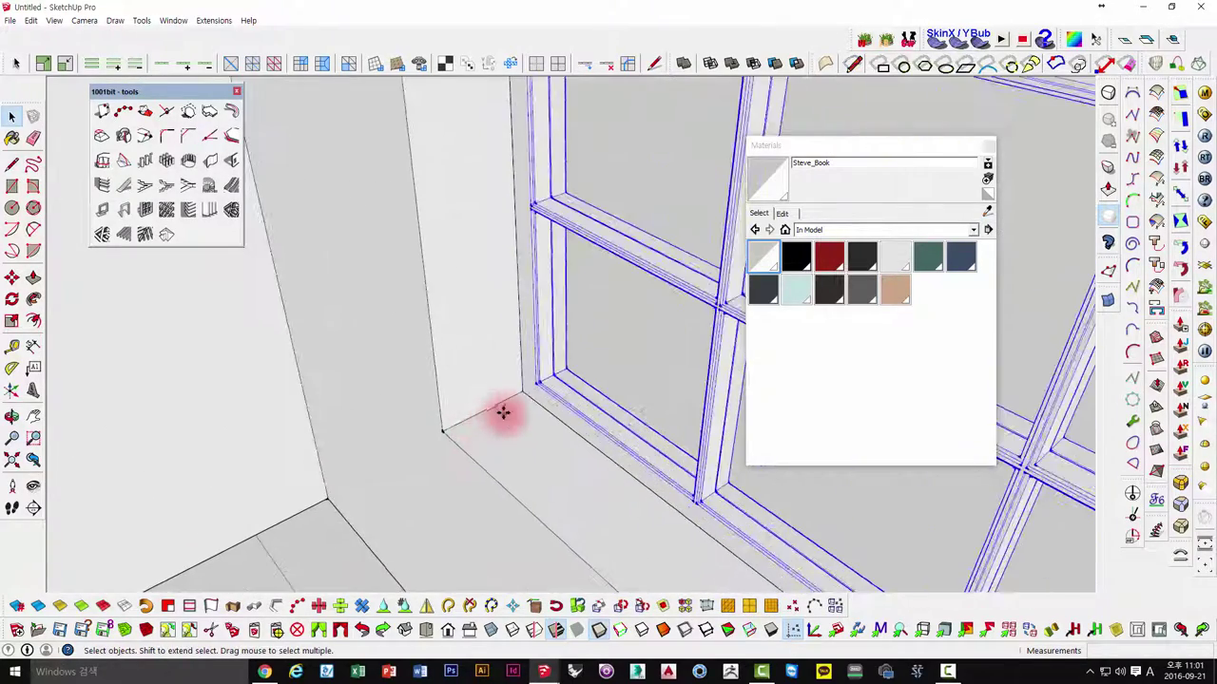
pyautogui.scroll(-2, 513, 396)
pyautogui.scroll(-2, 490, 408)
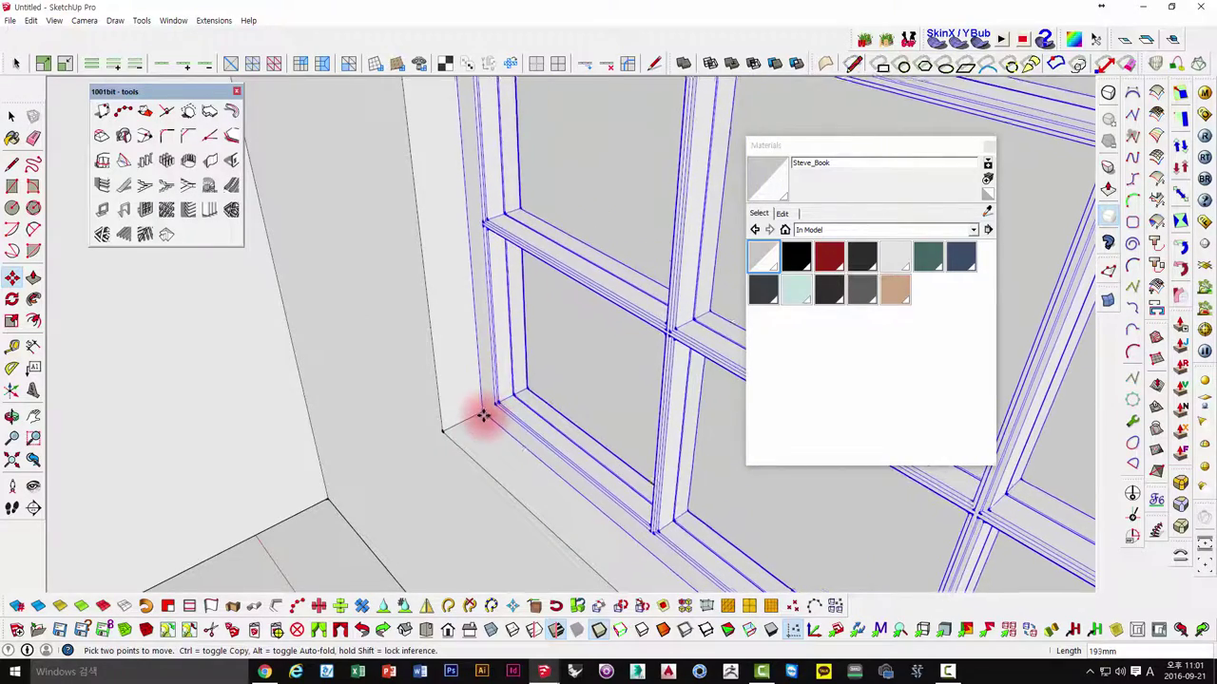
pyautogui.scroll(-4, 480, 418)
pyautogui.moveTo(480, 418); pyautogui.dragTo(337, 396, button='middle')
pyautogui.scroll(-3, 361, 345)
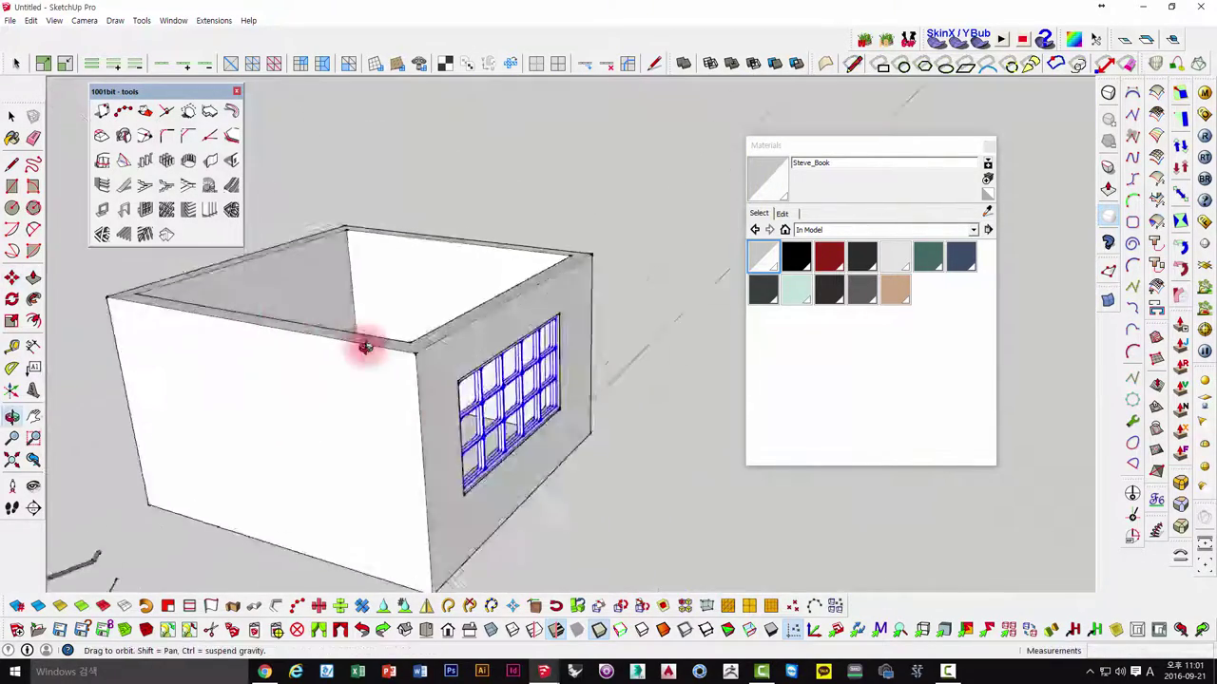
pyautogui.moveTo(361, 345); pyautogui.dragTo(1104, 448, button='middle')
pyautogui.moveTo(603, 412)
pyautogui.mouseDown(button='middle')
pyautogui.moveTo(505, 554)
pyautogui.moveTo(508, 380)
pyautogui.moveTo(491, 416)
pyautogui.mouseUp(button='middle')
pyautogui.scroll(-3, 490, 416)
pyautogui.moveTo(644, 421)
pyautogui.mouseDown(button='middle')
pyautogui.moveTo(593, 389)
pyautogui.moveTo(190, 283)
pyautogui.mouseUp(button='middle')
pyautogui.press('space')
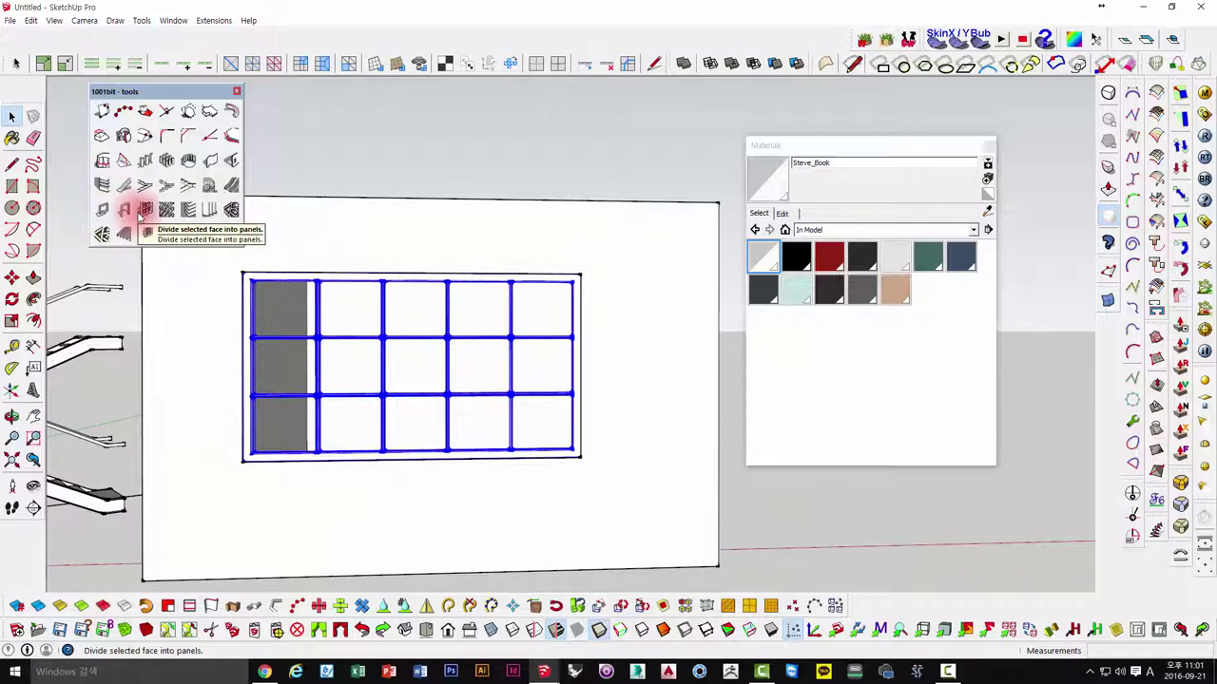
pyautogui.moveTo(570, 285)
pyautogui.mouseDown(button='middle')
pyautogui.moveTo(511, 415)
pyautogui.moveTo(196, 258)
pyautogui.moveTo(574, 345)
pyautogui.moveTo(434, 391)
pyautogui.moveTo(345, 364)
pyautogui.mouseUp(button='middle')
pyautogui.click(345, 367)
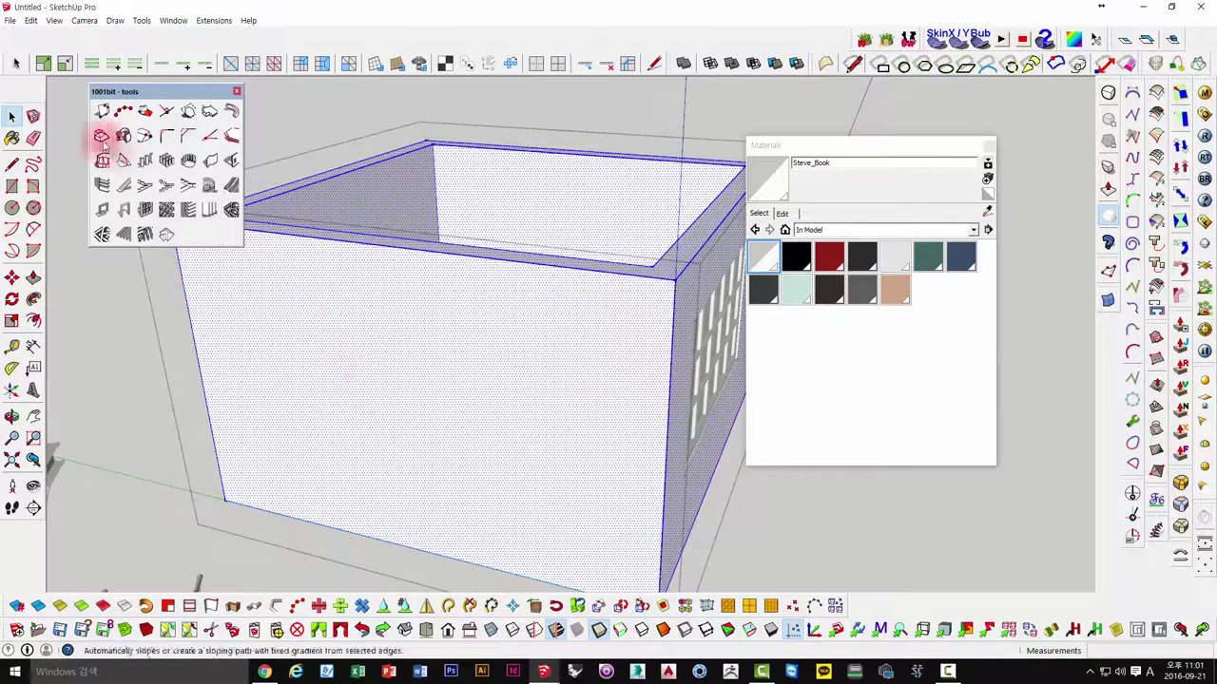
# - Cut a door-sized opening through the wall with a rectangle and Push/Pull
pyautogui.click(11, 186)
pyautogui.click(269, 297)
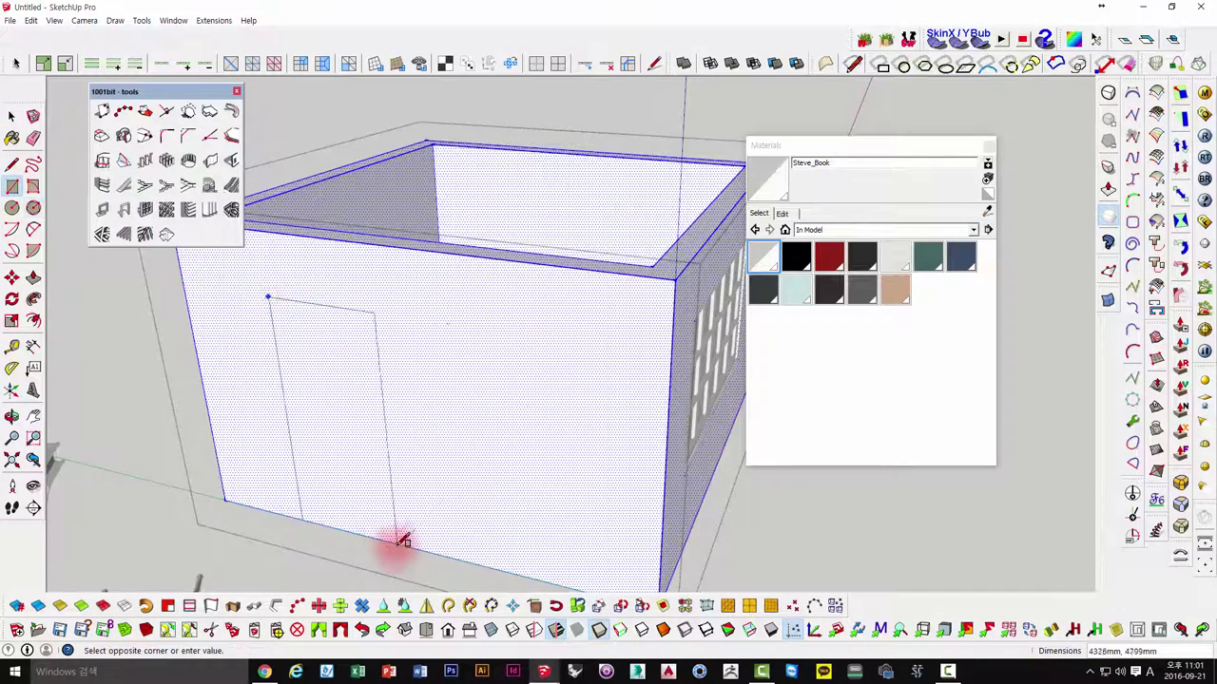
pyautogui.click(389, 536)
pyautogui.moveTo(393, 538); pyautogui.dragTo(598, 529, button='middle')
pyautogui.scroll(3, 601, 516)
pyautogui.press('p')
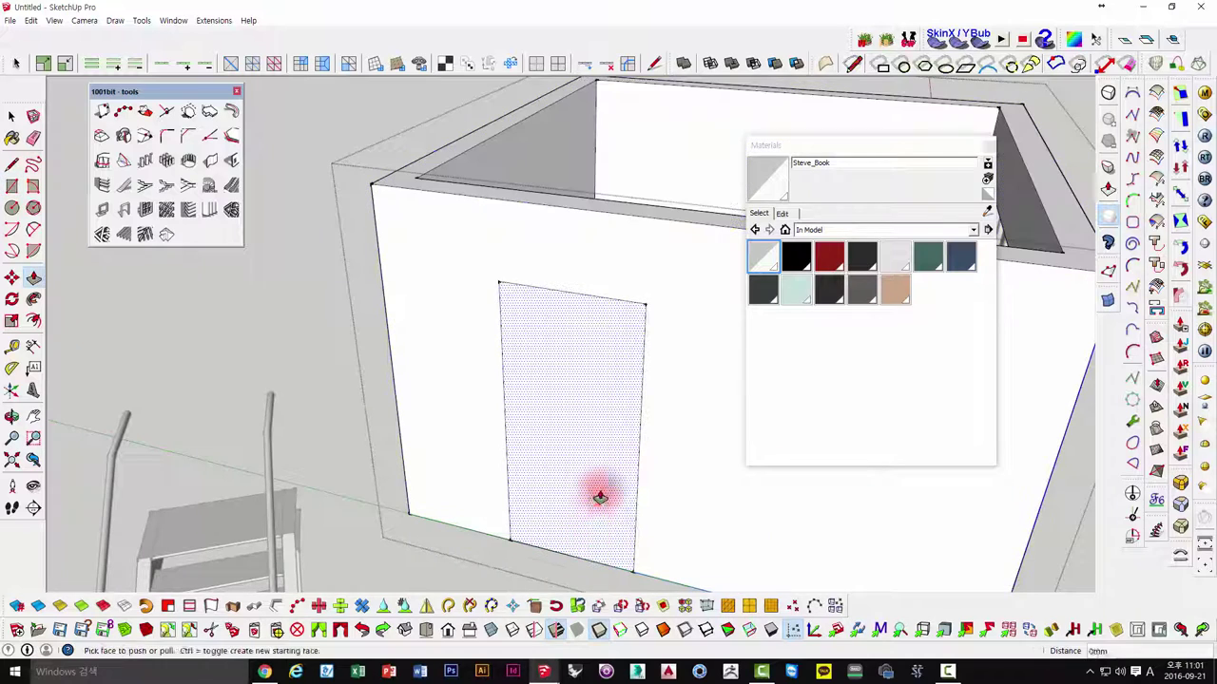
pyautogui.click(598, 494)
pyautogui.click(599, 467)
pyautogui.moveTo(599, 464); pyautogui.dragTo(679, 434, button='middle')
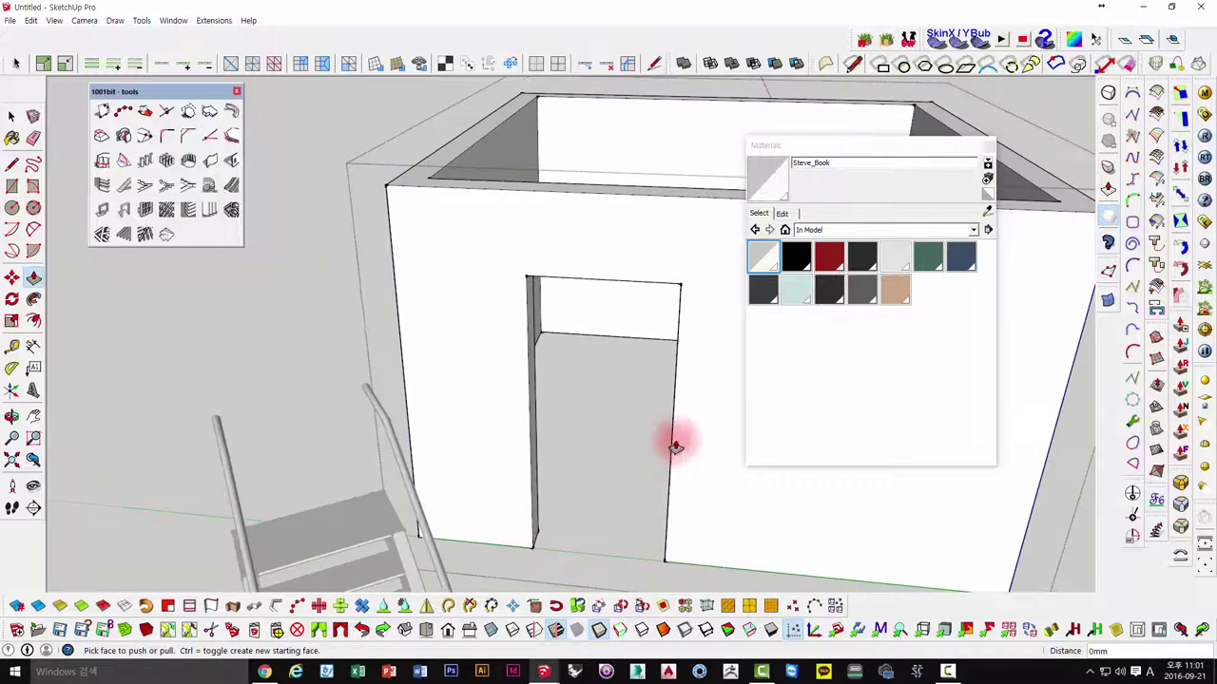
pyautogui.moveTo(619, 462)
pyautogui.mouseDown(button='middle')
pyautogui.moveTo(448, 381)
pyautogui.moveTo(321, 402)
pyautogui.mouseUp(button='middle')
pyautogui.press('space')
# - Draw a new door-sized rectangle in the doorway and select its face
pyautogui.click(11, 186)
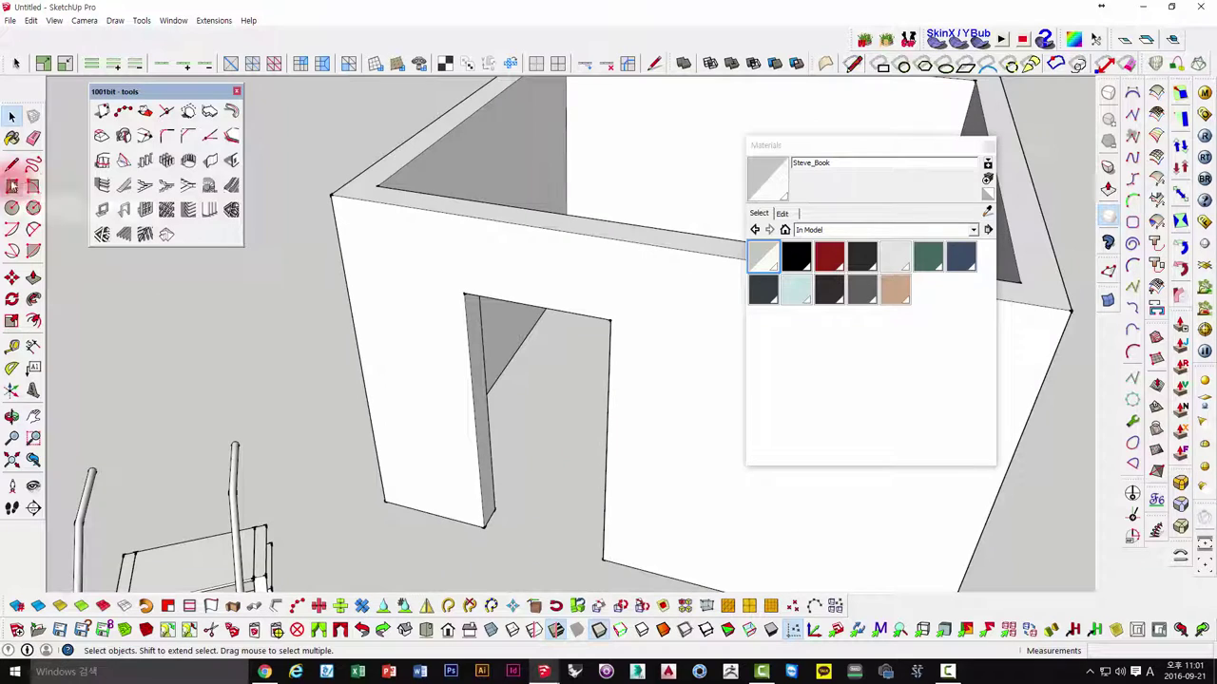
pyautogui.click(467, 294)
pyautogui.click(601, 557)
pyautogui.press('space')
pyautogui.click(559, 453)
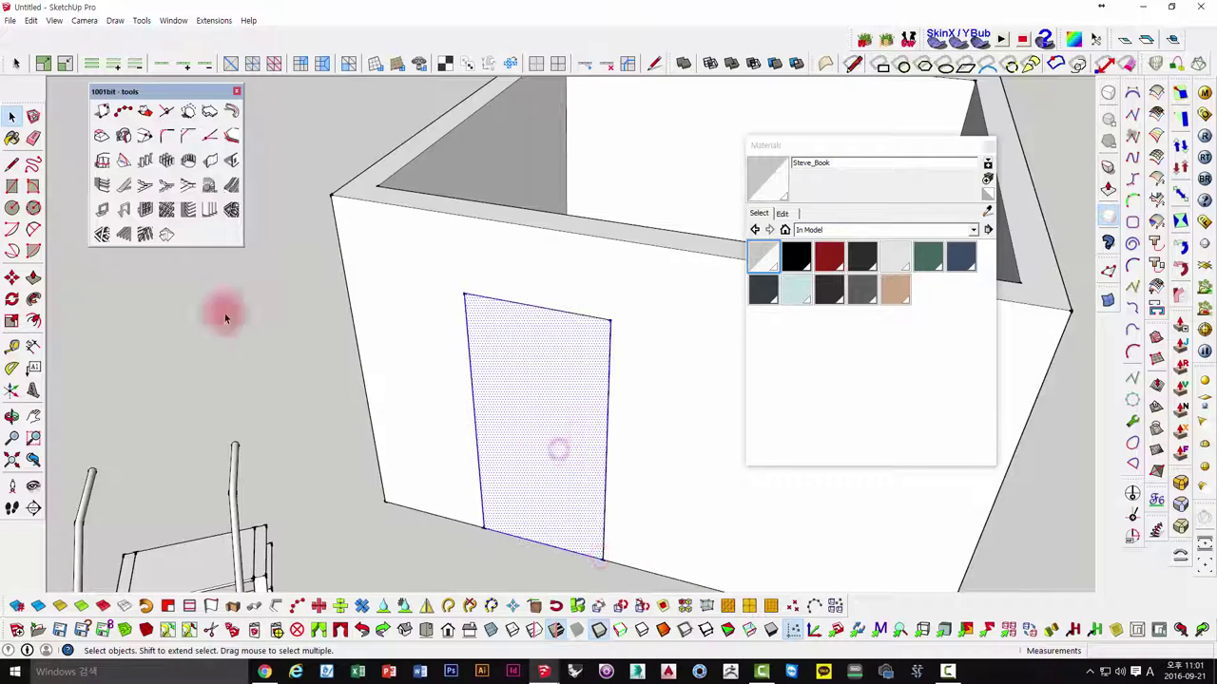
# - Create a 150mm-deep, 30mm-wide recessed/extruded-edge door frame in the wall's middle
pyautogui.click(123, 209)
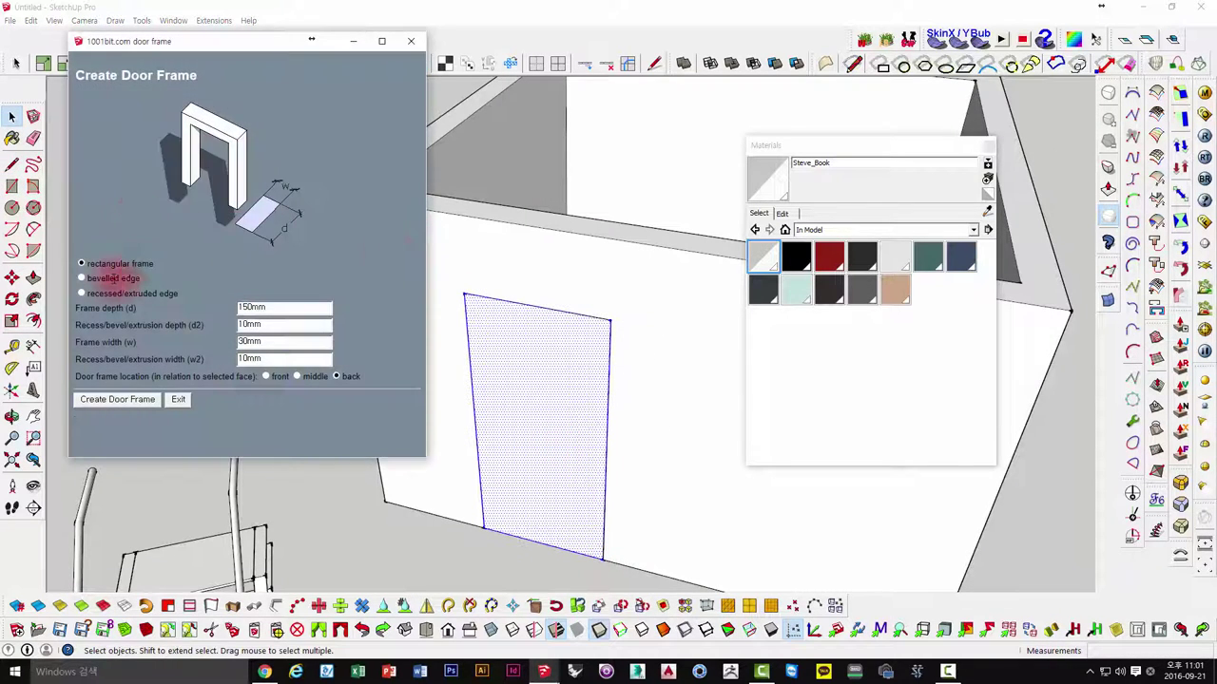
pyautogui.click(82, 279)
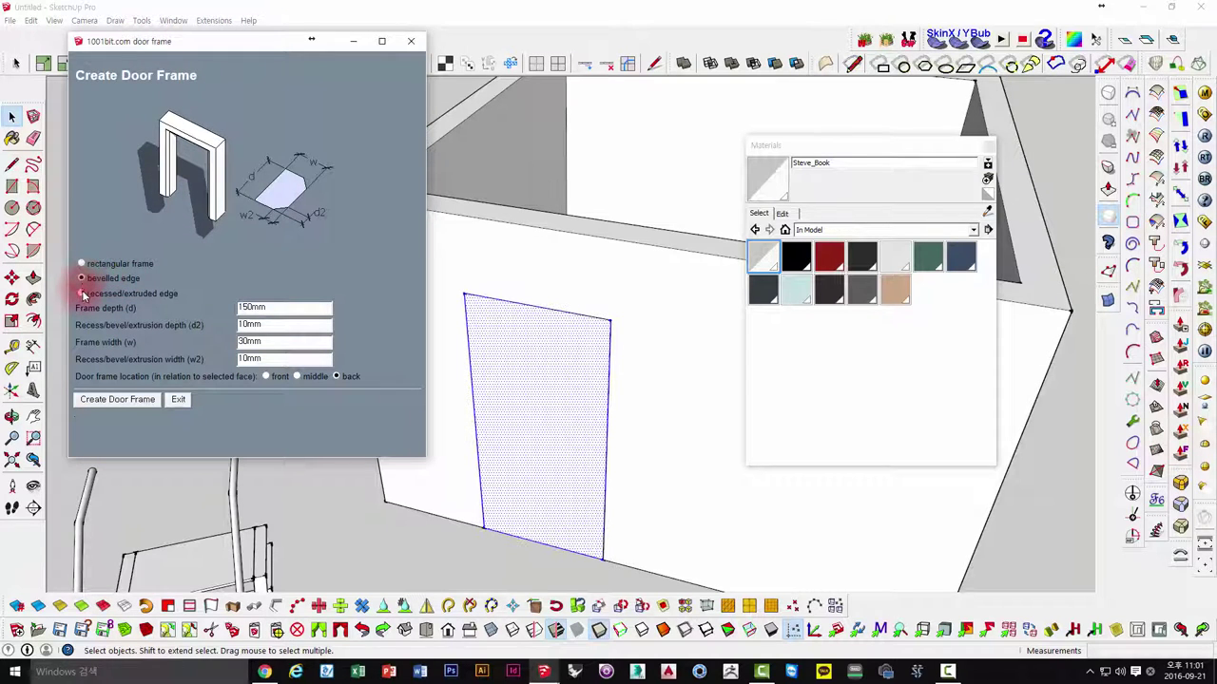
pyautogui.click(83, 294)
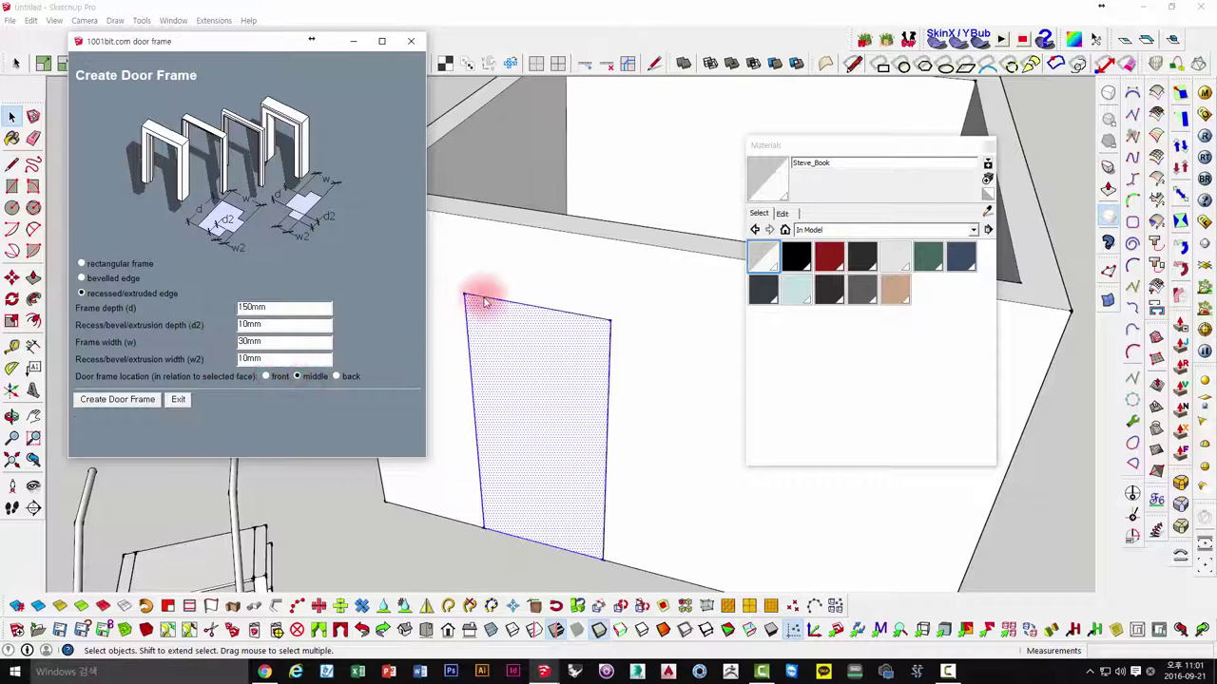
pyautogui.click(94, 414)
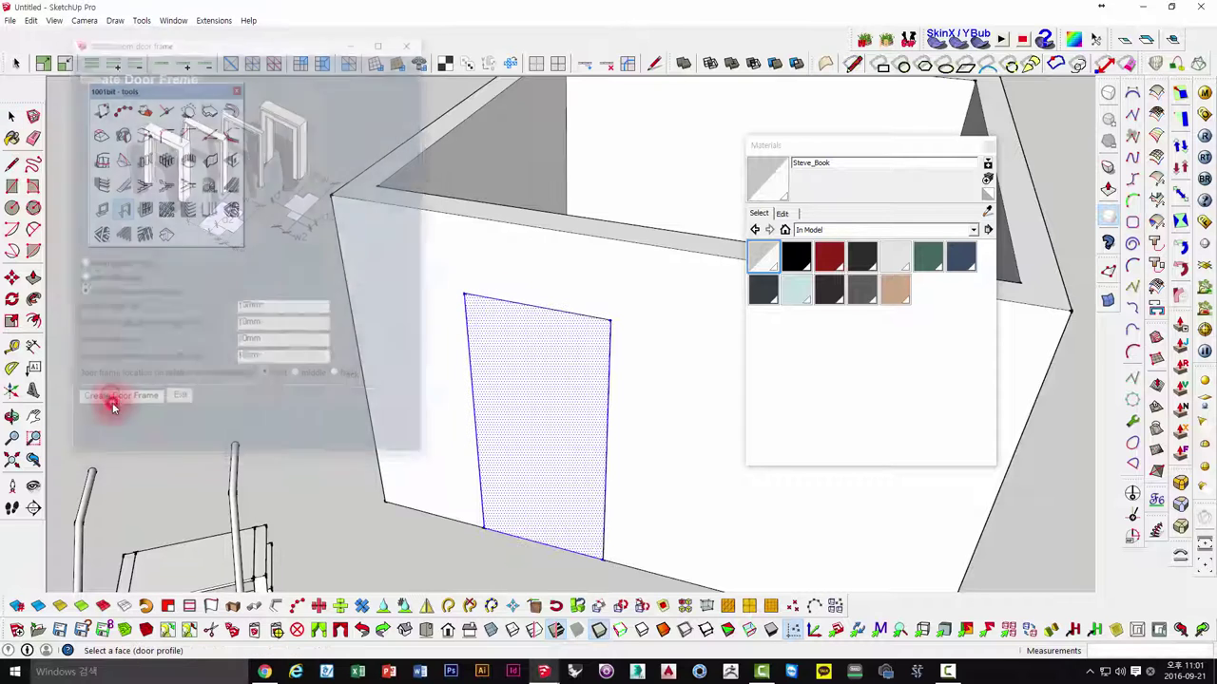
pyautogui.click(483, 409)
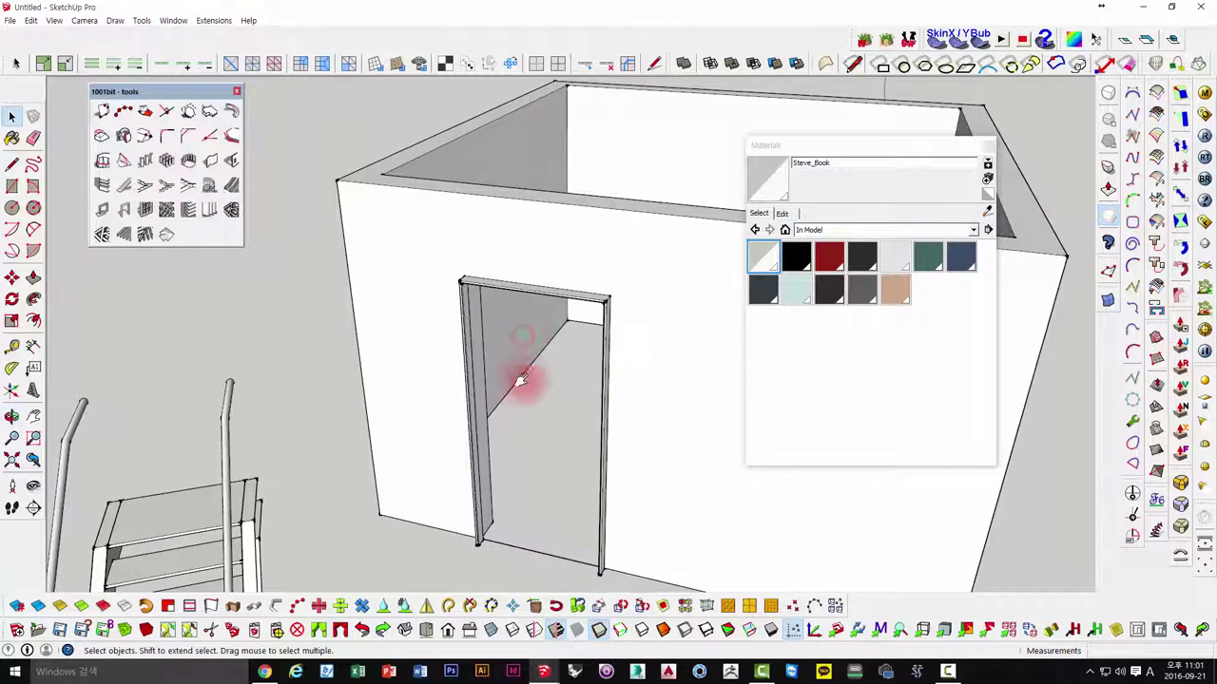
# - Move the new door frame so it aligns with the door opening
pyautogui.scroll(3, 495, 390)
pyautogui.scroll(3, 466, 394)
pyautogui.scroll(2, 485, 399)
pyautogui.click(463, 412)
pyautogui.scroll(2, 464, 409)
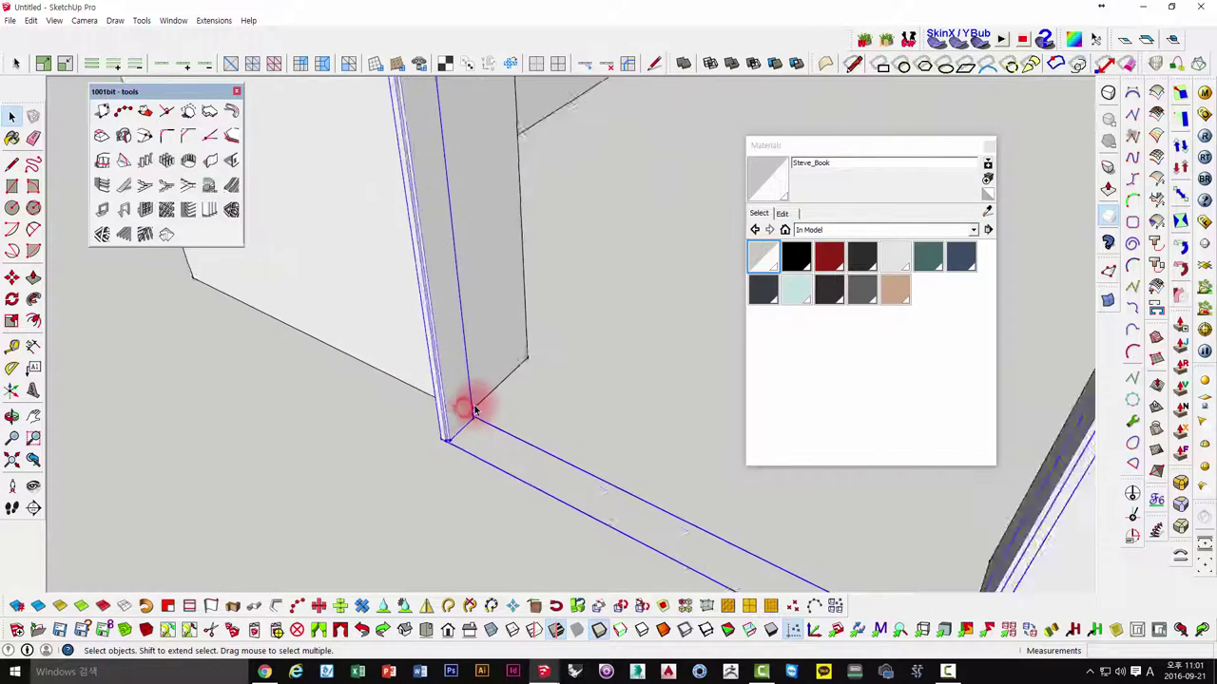
pyautogui.moveTo(466, 407)
pyautogui.mouseDown(button='middle')
pyautogui.moveTo(638, 388)
pyautogui.moveTo(552, 492)
pyautogui.moveTo(562, 463)
pyautogui.moveTo(546, 448)
pyautogui.moveTo(688, 415)
pyautogui.moveTo(609, 492)
pyautogui.mouseUp(button='middle')
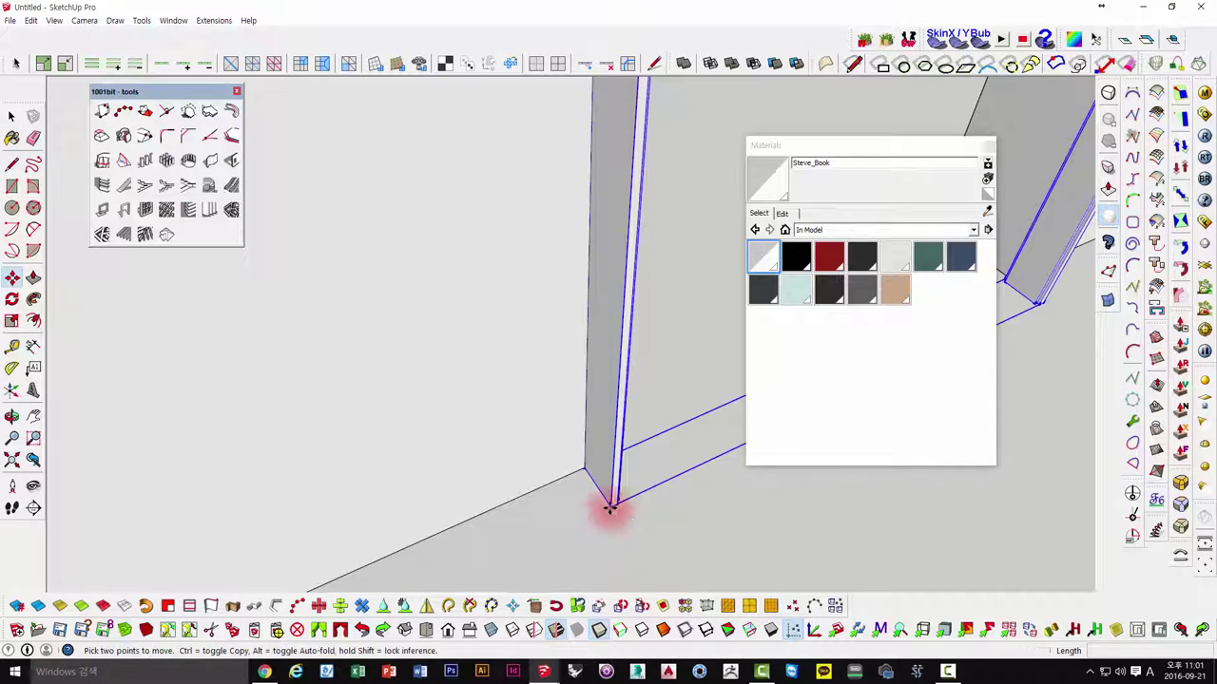
pyautogui.click(609, 504)
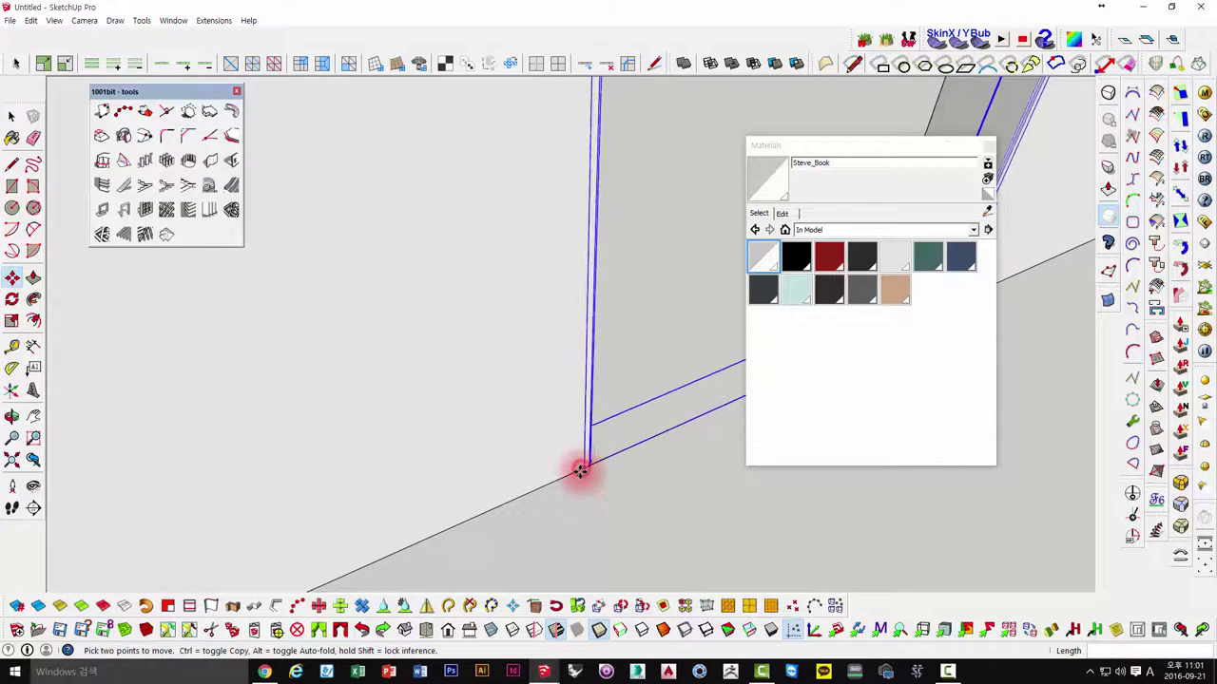
pyautogui.scroll(-3, 608, 491)
pyautogui.scroll(-3, 646, 496)
pyautogui.moveTo(659, 497); pyautogui.dragTo(510, 502, button='middle')
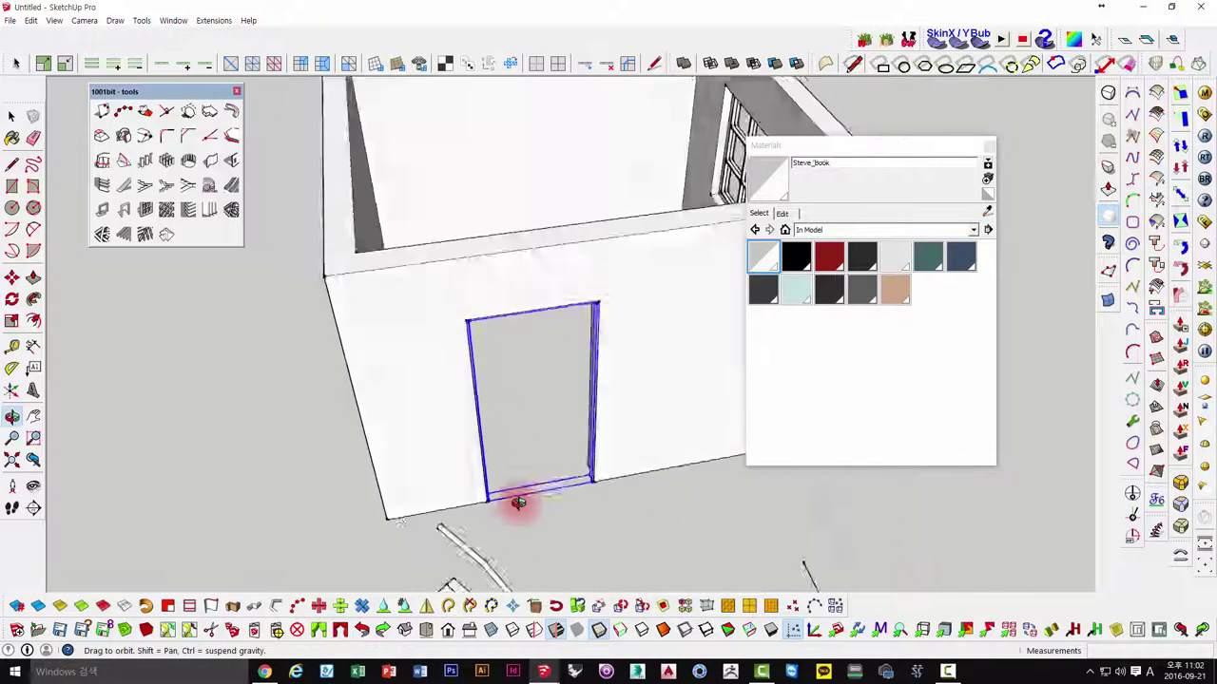
pyautogui.press('space')
pyautogui.scroll(3, 563, 517)
pyautogui.moveTo(559, 469)
pyautogui.mouseDown(button='middle')
pyautogui.moveTo(434, 328)
pyautogui.moveTo(443, 335)
pyautogui.mouseUp(button='middle')
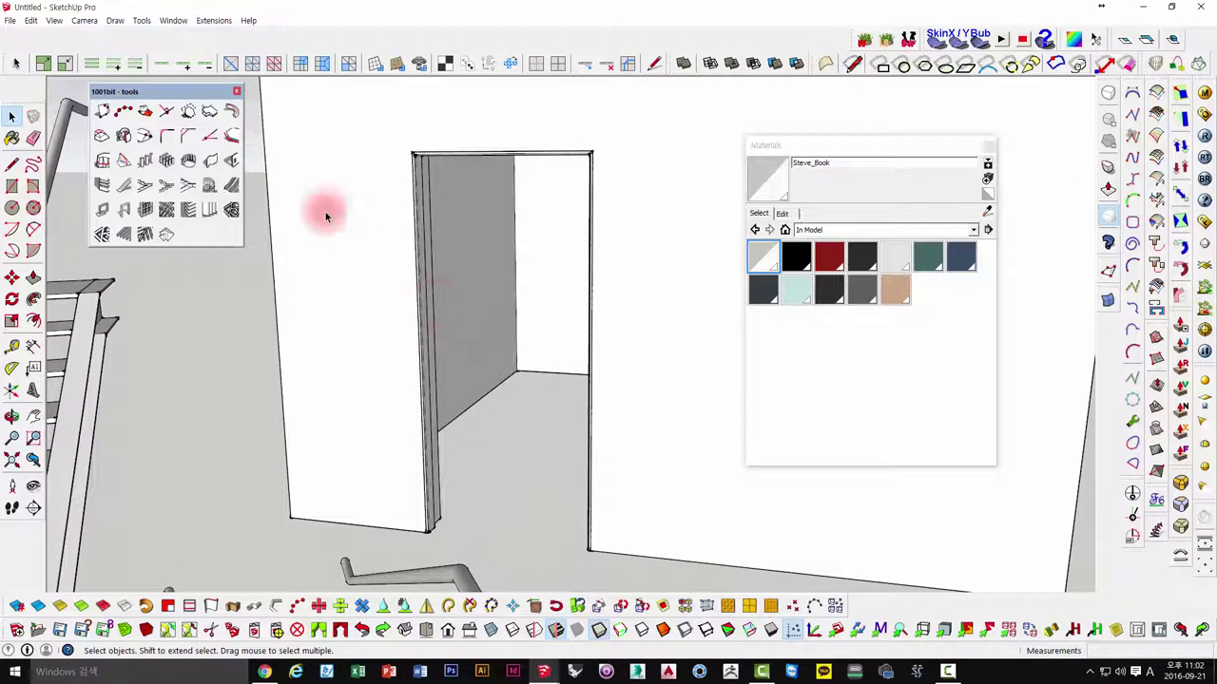
pyautogui.scroll(2, 435, 185)
pyautogui.moveTo(435, 185); pyautogui.dragTo(320, 135, button='middle')
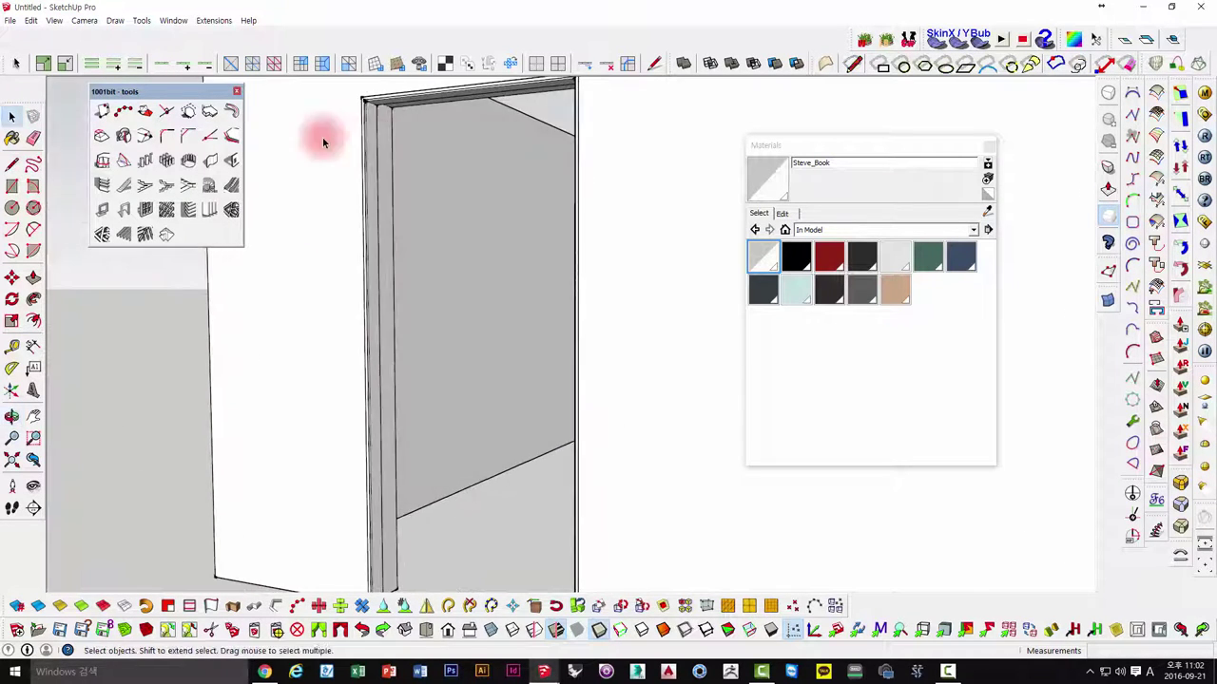
# - Draw a door panel in the opening, thicken it to about 40mm, and group it
pyautogui.click(11, 186)
pyautogui.scroll(2, 375, 104)
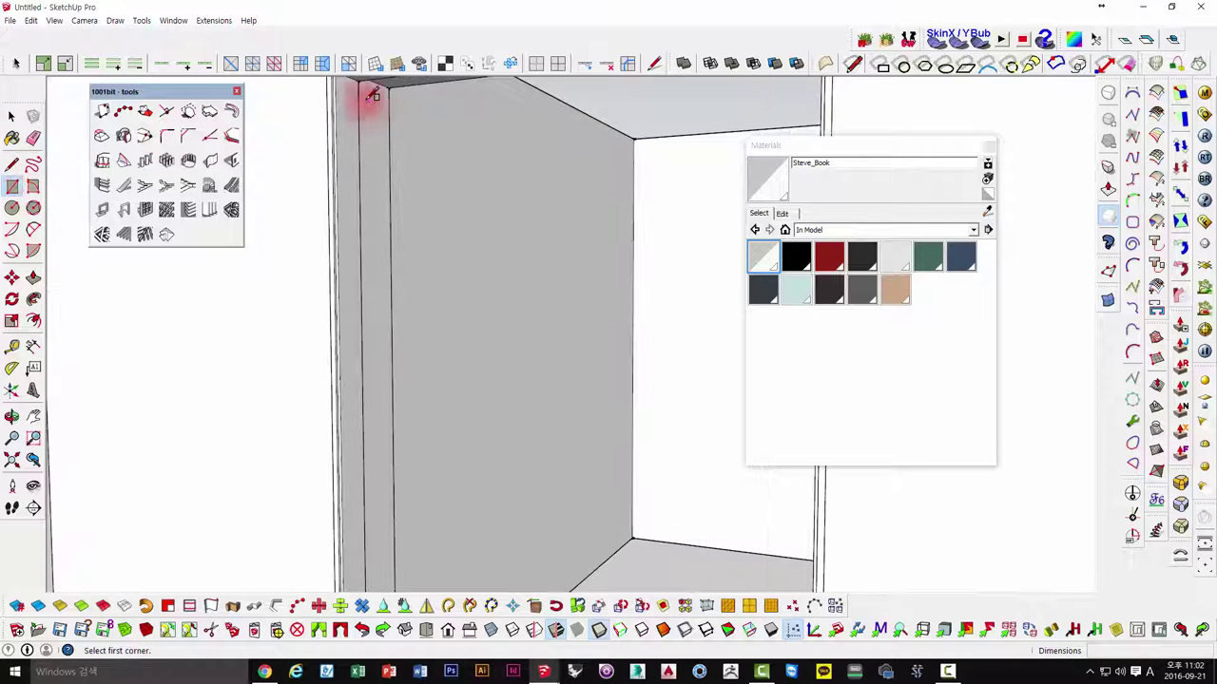
pyautogui.scroll(-2, 476, 279)
pyautogui.scroll(2, 475, 279)
pyautogui.moveTo(475, 279)
pyautogui.mouseDown(button='middle')
pyautogui.moveTo(712, 456)
pyautogui.moveTo(682, 473)
pyautogui.moveTo(644, 339)
pyautogui.moveTo(631, 440)
pyautogui.mouseUp(button='middle')
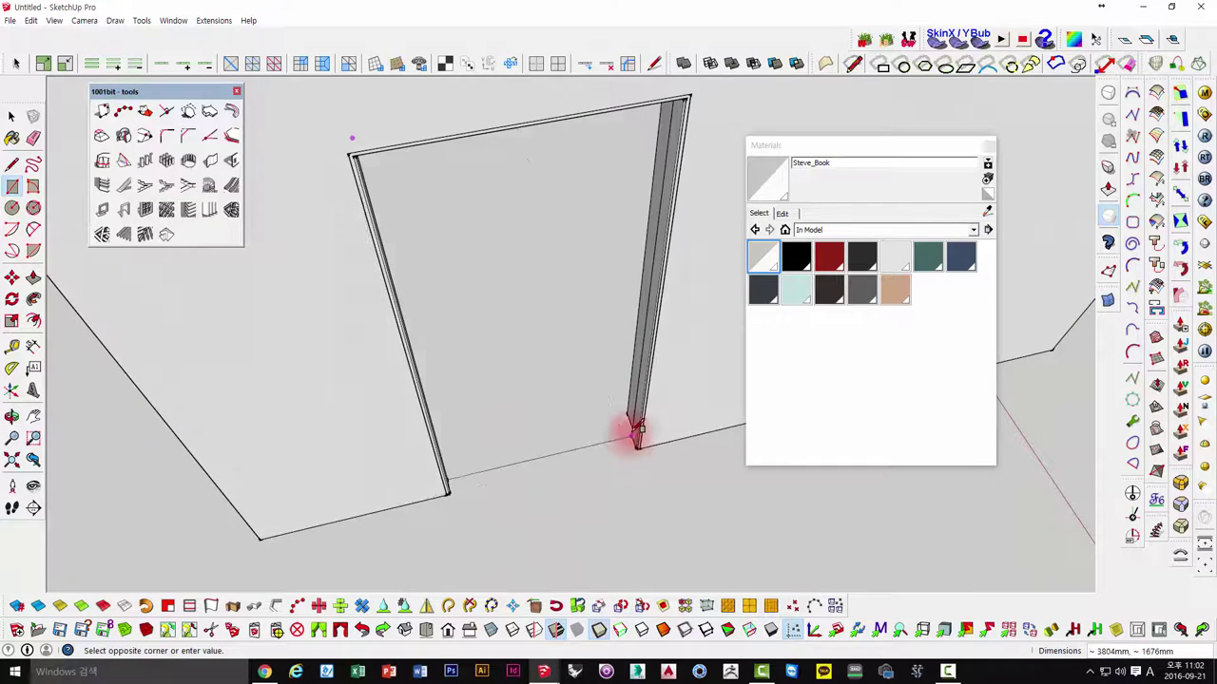
pyautogui.click(635, 428)
pyautogui.press('p')
pyautogui.write('40')
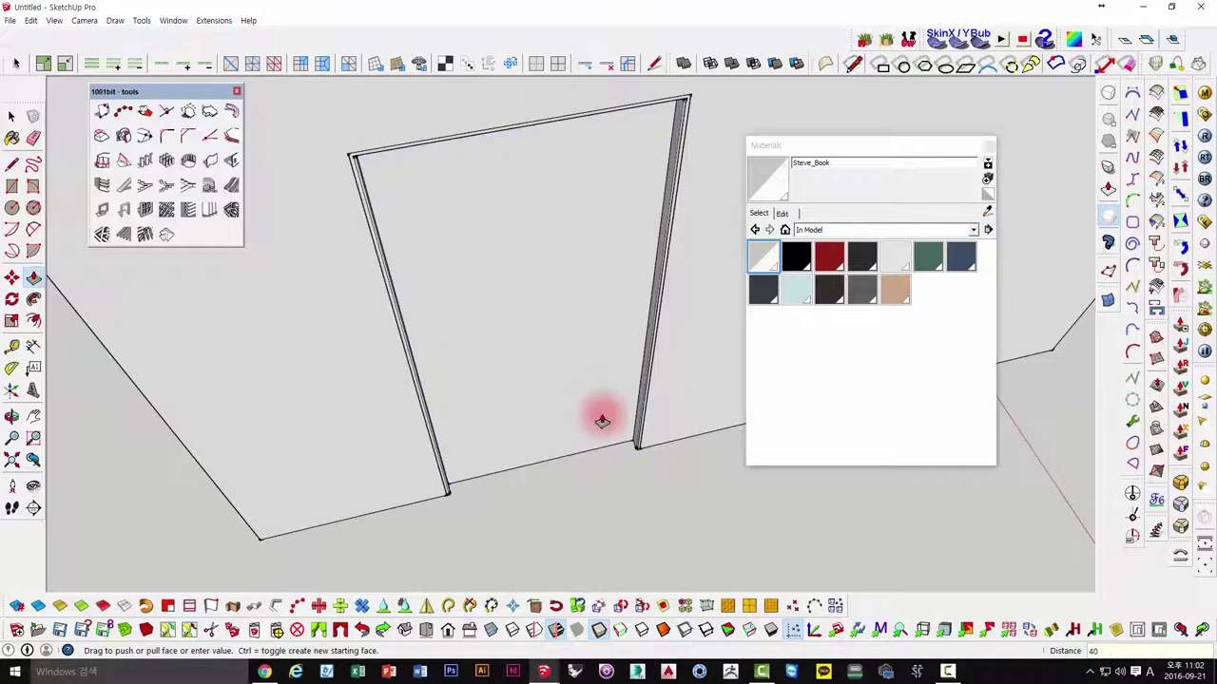
pyautogui.press('space')
pyautogui.click(608, 416)
pyautogui.rightClick(605, 413)
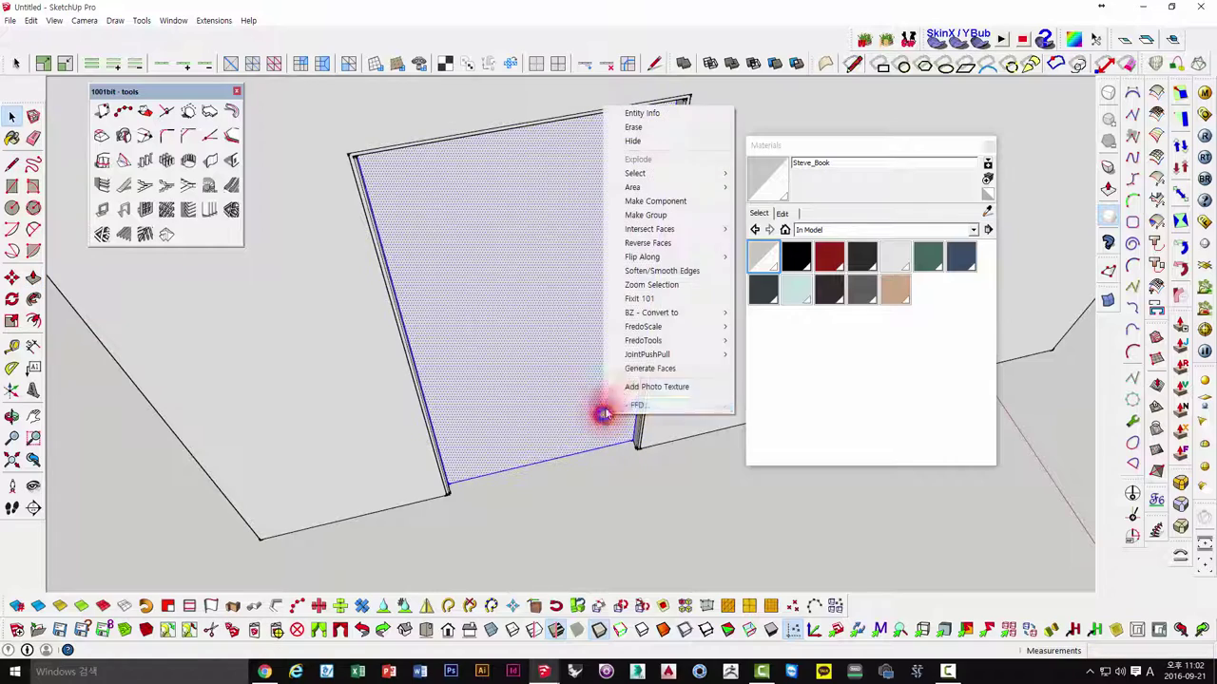
pyautogui.click(646, 215)
# - Orbit around the room past the stairs to a low side view
pyautogui.moveTo(646, 211); pyautogui.dragTo(434, 372, button='middle')
pyautogui.moveTo(312, 199)
pyautogui.mouseDown()
pyautogui.moveTo(440, 276)
pyautogui.moveTo(478, 326)
pyautogui.moveTo(630, 307)
pyautogui.moveTo(531, 539)
pyautogui.mouseUp()
pyautogui.scroll(-5, 571, 457)
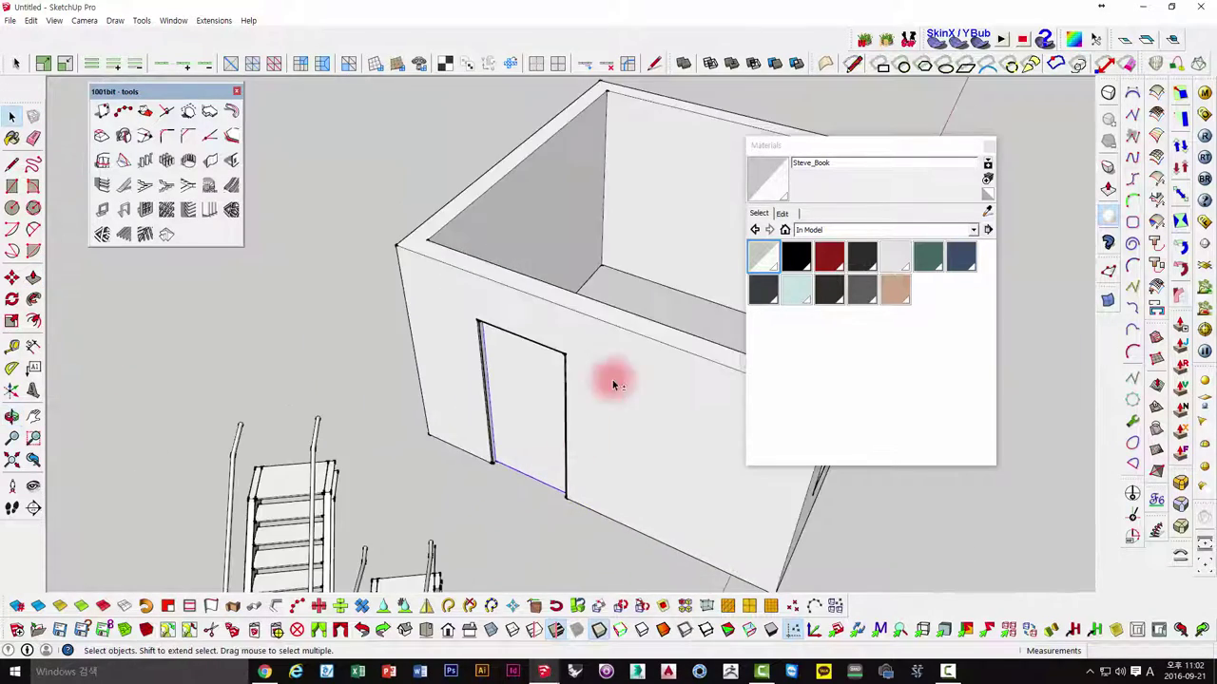
pyautogui.moveTo(614, 381)
pyautogui.mouseDown(button='middle')
pyautogui.moveTo(448, 397)
pyautogui.moveTo(259, 383)
pyautogui.mouseUp(button='middle')
pyautogui.moveTo(270, 309)
pyautogui.mouseDown(button='middle')
pyautogui.moveTo(483, 307)
pyautogui.moveTo(761, 233)
pyautogui.moveTo(462, 321)
pyautogui.moveTo(247, 418)
pyautogui.moveTo(185, 233)
pyautogui.moveTo(407, 399)
pyautogui.moveTo(14, 181)
pyautogui.mouseUp(button='middle')
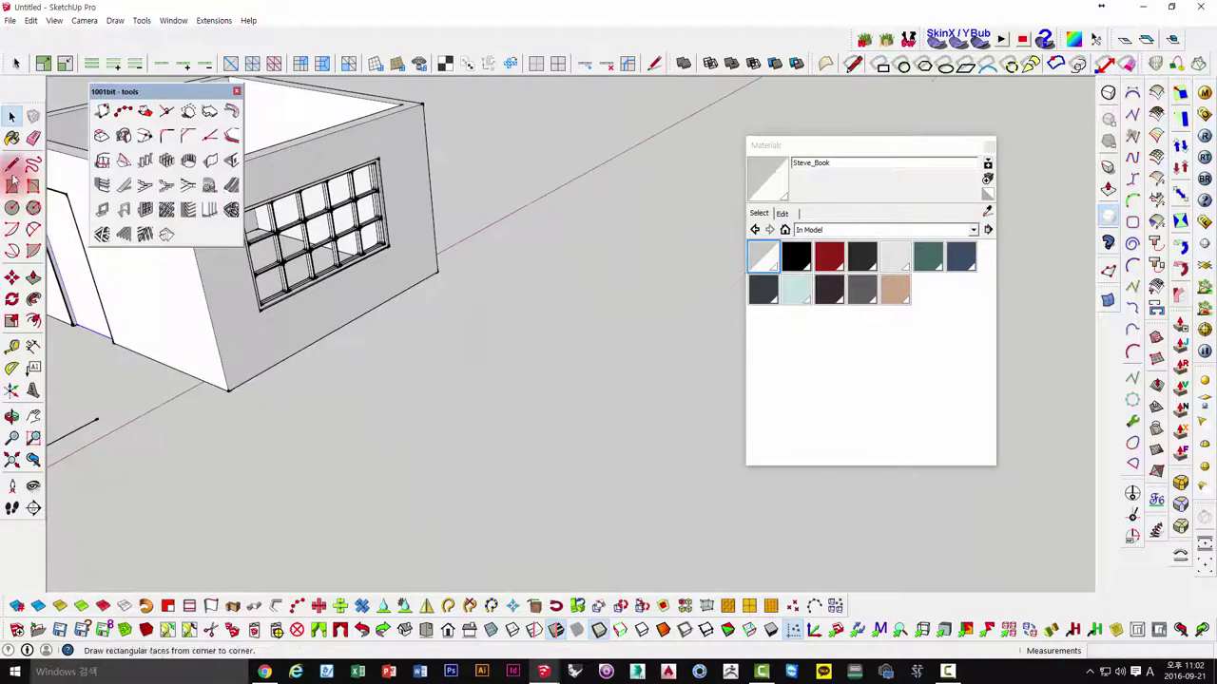
# - Turn a new upright rectangle into 150mm-deep, 30mm-thick louvres spaced 100mm at 30°
pyautogui.click(12, 183)
pyautogui.moveTo(285, 285)
pyautogui.mouseDown(button='middle')
pyautogui.moveTo(489, 362)
pyautogui.moveTo(272, 394)
pyautogui.moveTo(516, 333)
pyautogui.mouseUp(button='middle')
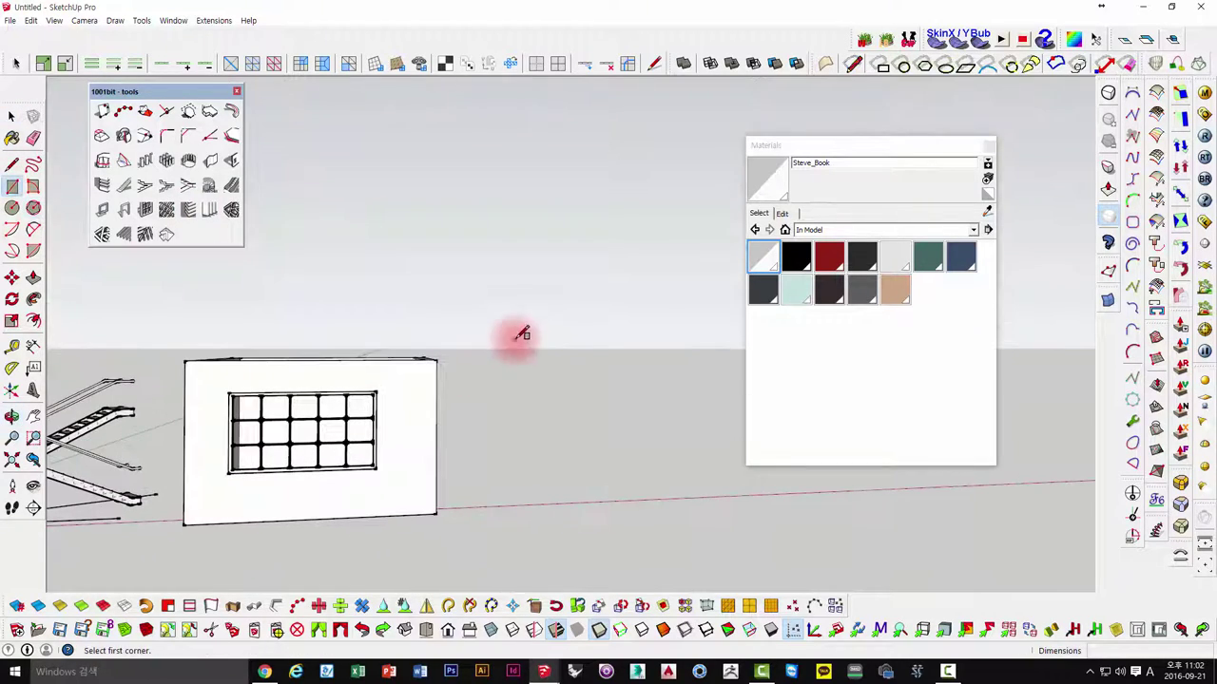
pyautogui.click(514, 340)
pyautogui.click(640, 489)
pyautogui.press('space')
pyautogui.click(583, 415)
pyautogui.scroll(2, 570, 400)
pyautogui.scroll(2, 570, 400)
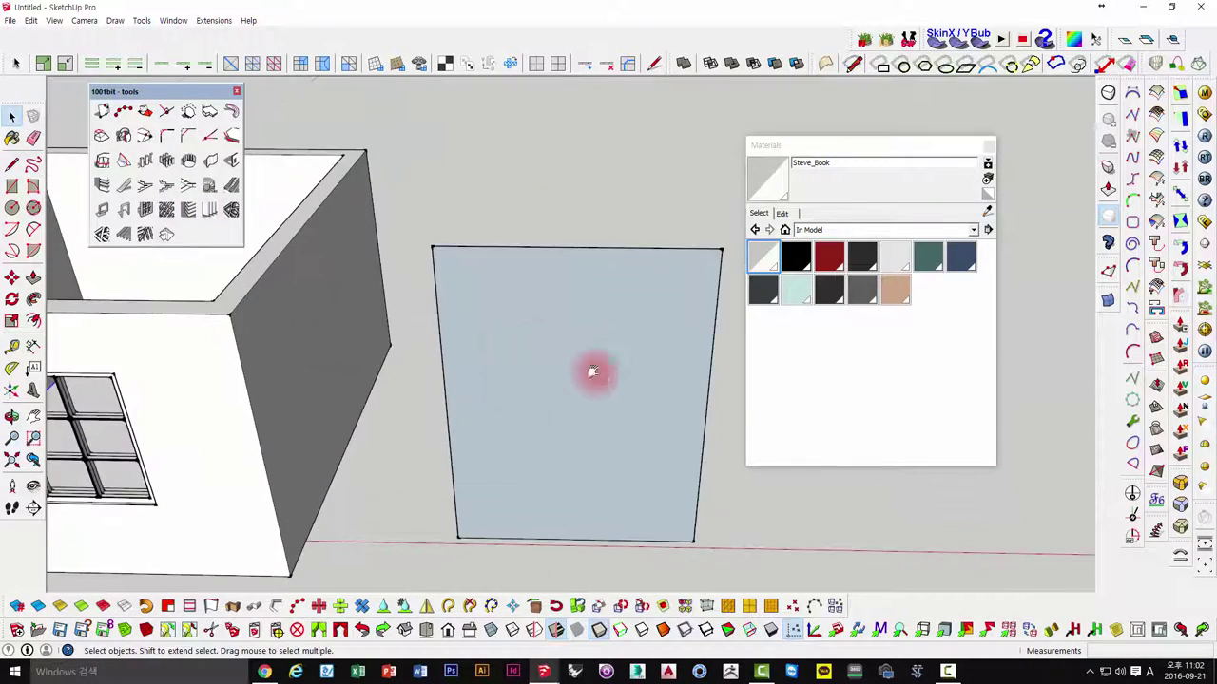
pyautogui.scroll(2, 590, 372)
pyautogui.click(211, 211)
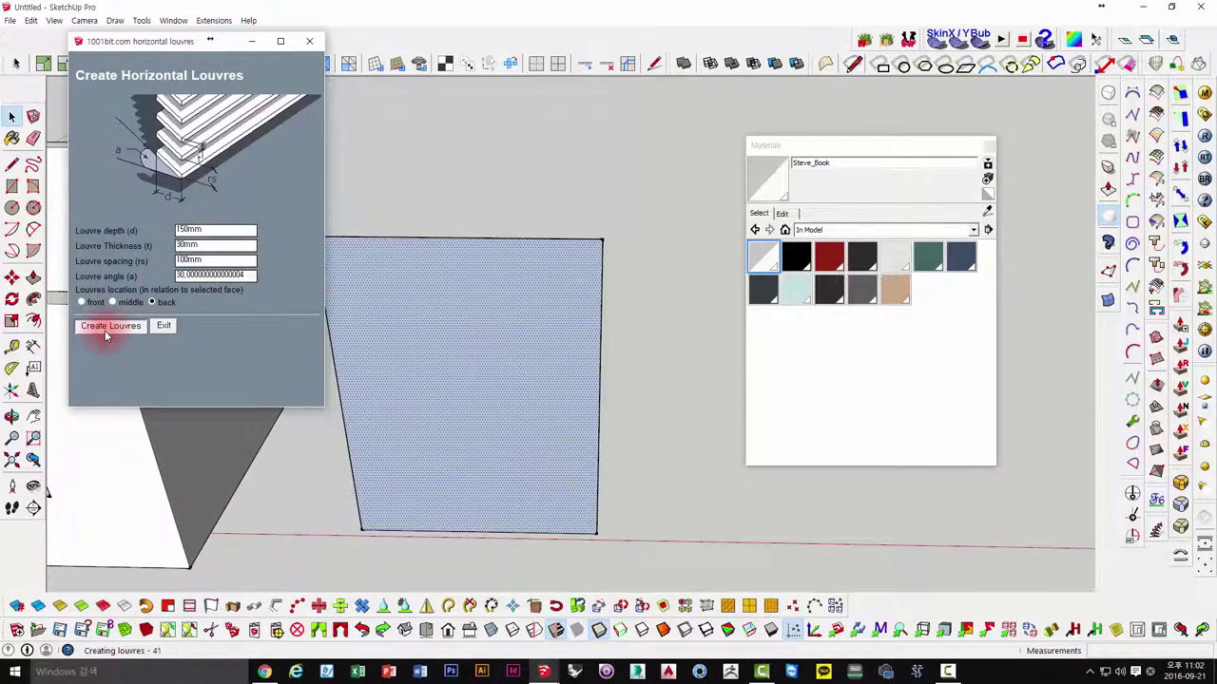
pyautogui.moveTo(163, 307)
pyautogui.mouseDown(button='middle')
pyautogui.moveTo(602, 333)
pyautogui.moveTo(443, 190)
pyautogui.moveTo(428, 211)
pyautogui.moveTo(551, 237)
pyautogui.moveTo(688, 350)
pyautogui.moveTo(712, 353)
pyautogui.moveTo(608, 190)
pyautogui.moveTo(467, 332)
pyautogui.moveTo(590, 420)
pyautogui.moveTo(163, 386)
pyautogui.moveTo(399, 347)
pyautogui.moveTo(407, 269)
pyautogui.moveTo(415, 380)
pyautogui.moveTo(501, 445)
pyautogui.moveTo(516, 348)
pyautogui.mouseUp(button='middle')
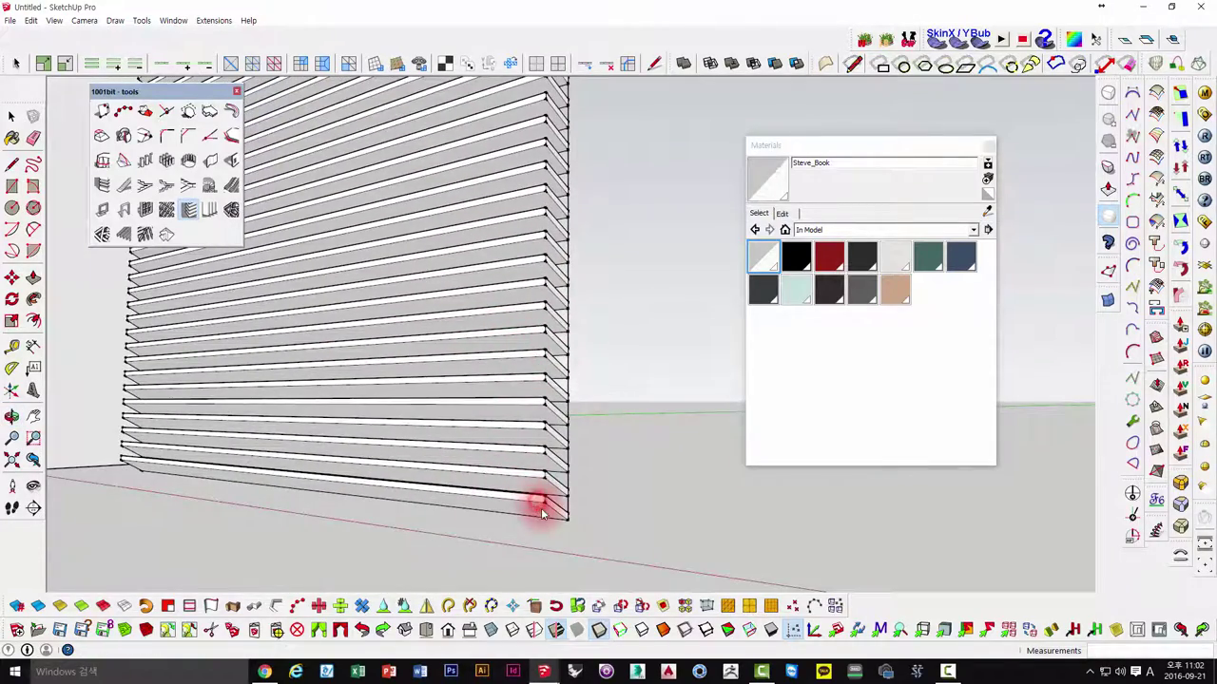
# - Inspect a louvre slat by entering and leaving its group
pyautogui.moveTo(541, 513); pyautogui.dragTo(606, 497, button='middle')
pyautogui.click(606, 497)
pyautogui.doubleClick(603, 499)
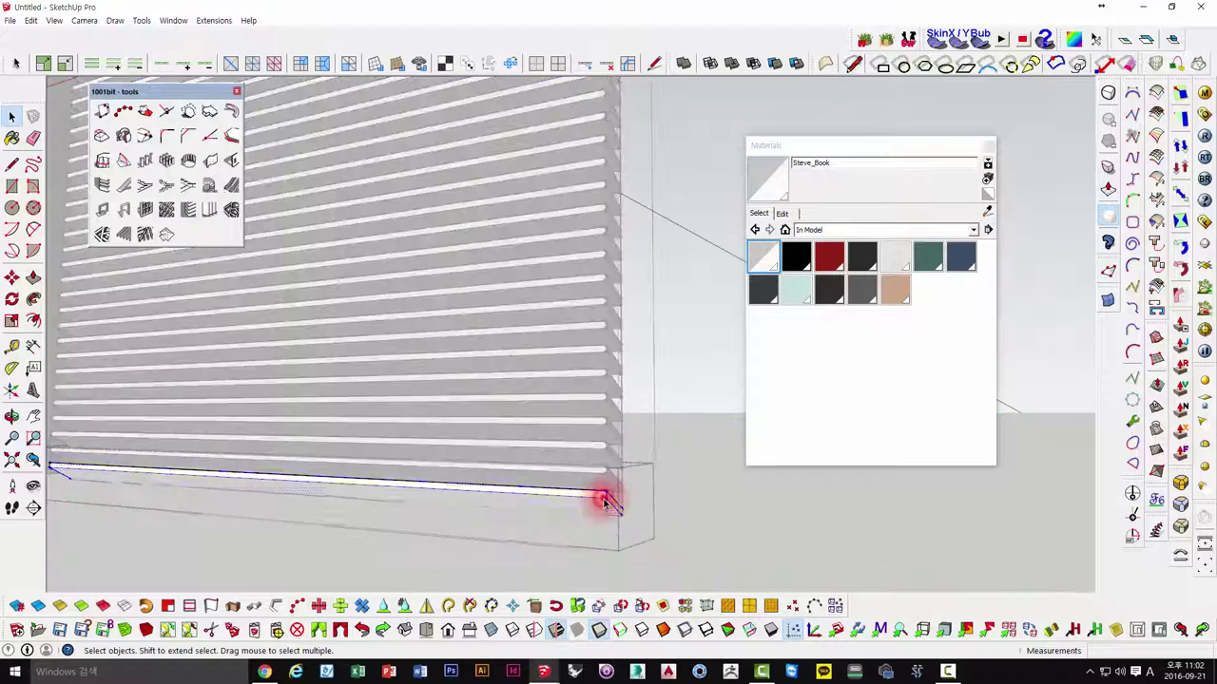
pyautogui.click(678, 497)
pyautogui.scroll(-4, 675, 497)
pyautogui.scroll(-3, 656, 457)
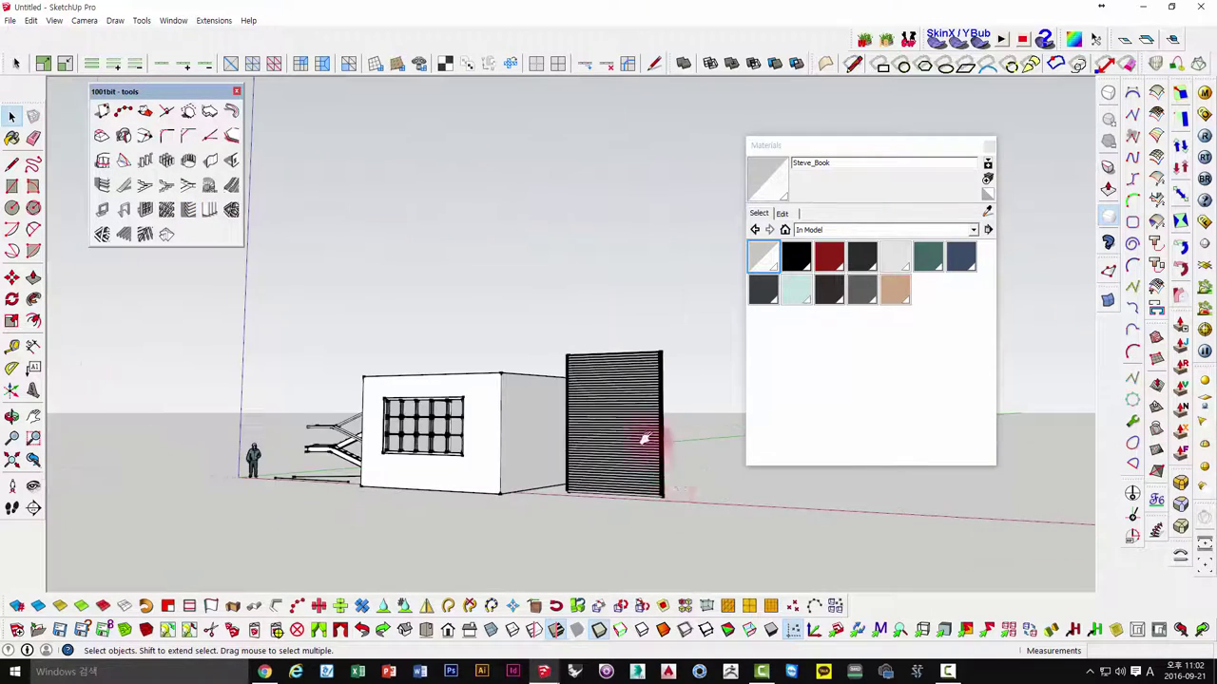
pyautogui.moveTo(645, 439)
pyautogui.mouseDown(button='middle')
pyautogui.moveTo(543, 475)
pyautogui.moveTo(258, 238)
pyautogui.mouseUp(button='middle')
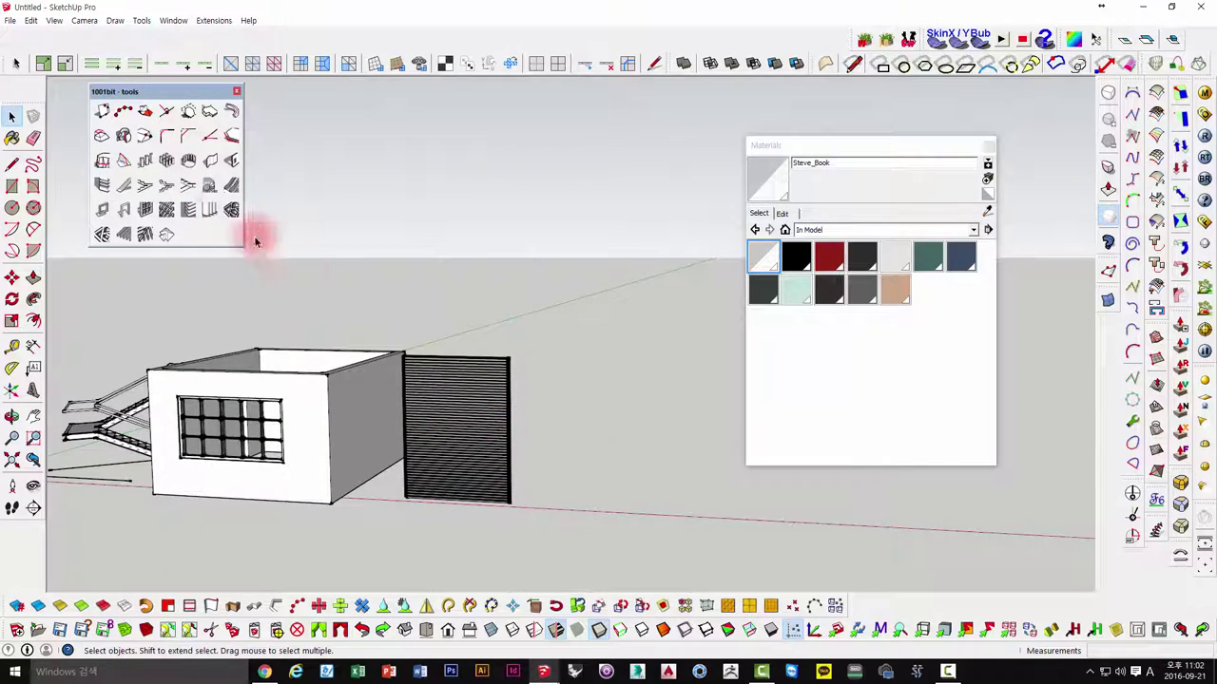
# - Draw and select a second upright rectangle beside the louvres for new louvre settings
pyautogui.click(11, 187)
pyautogui.click(557, 507)
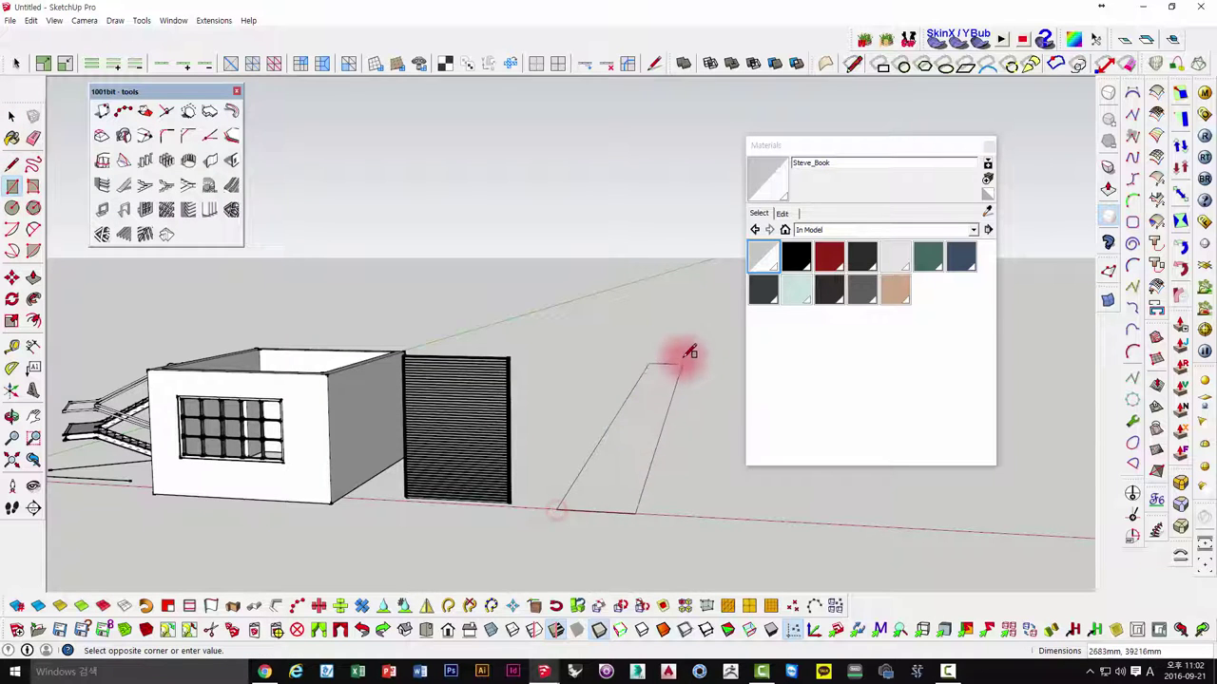
pyautogui.moveTo(693, 348)
pyautogui.mouseDown(button='middle')
pyautogui.moveTo(713, 320)
pyautogui.moveTo(647, 364)
pyautogui.mouseUp(button='middle')
pyautogui.click(680, 328)
pyautogui.press('space')
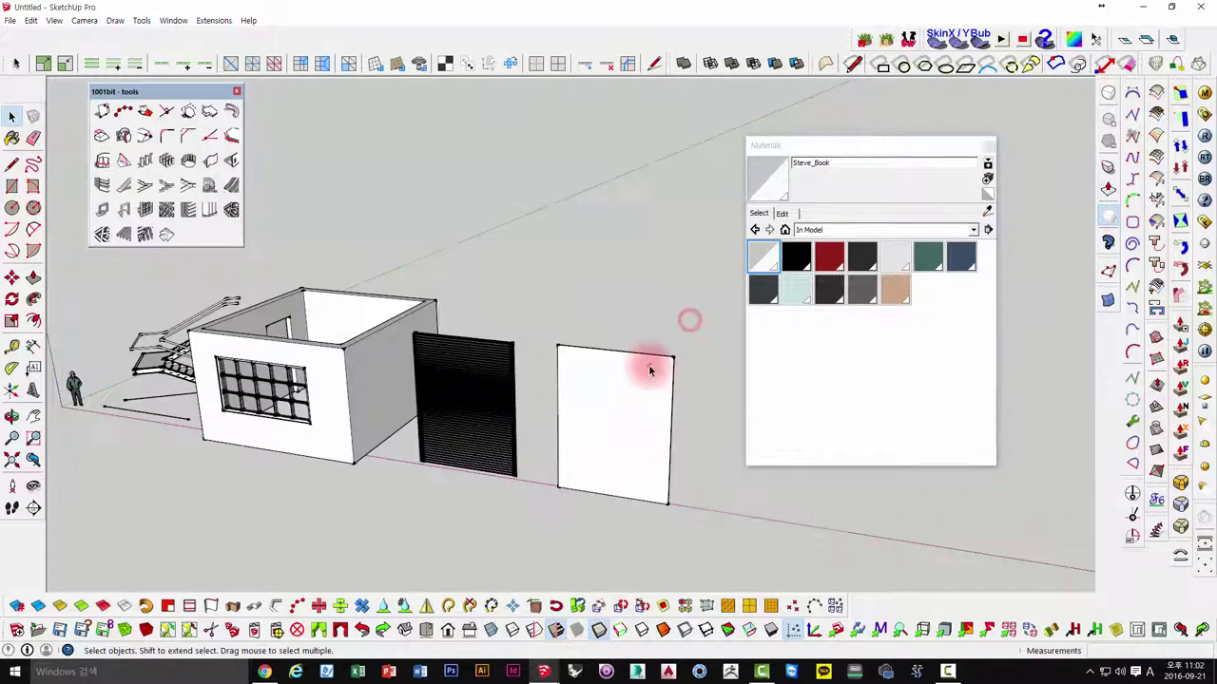
pyautogui.click(644, 368)
pyautogui.click(210, 208)
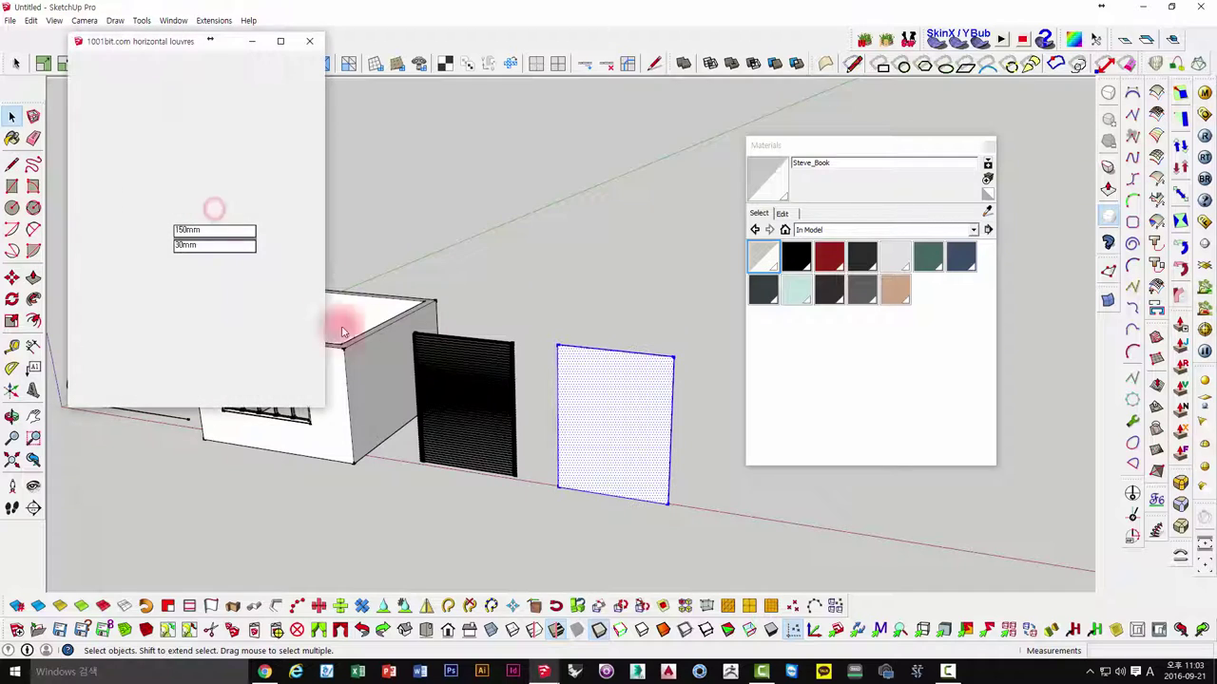
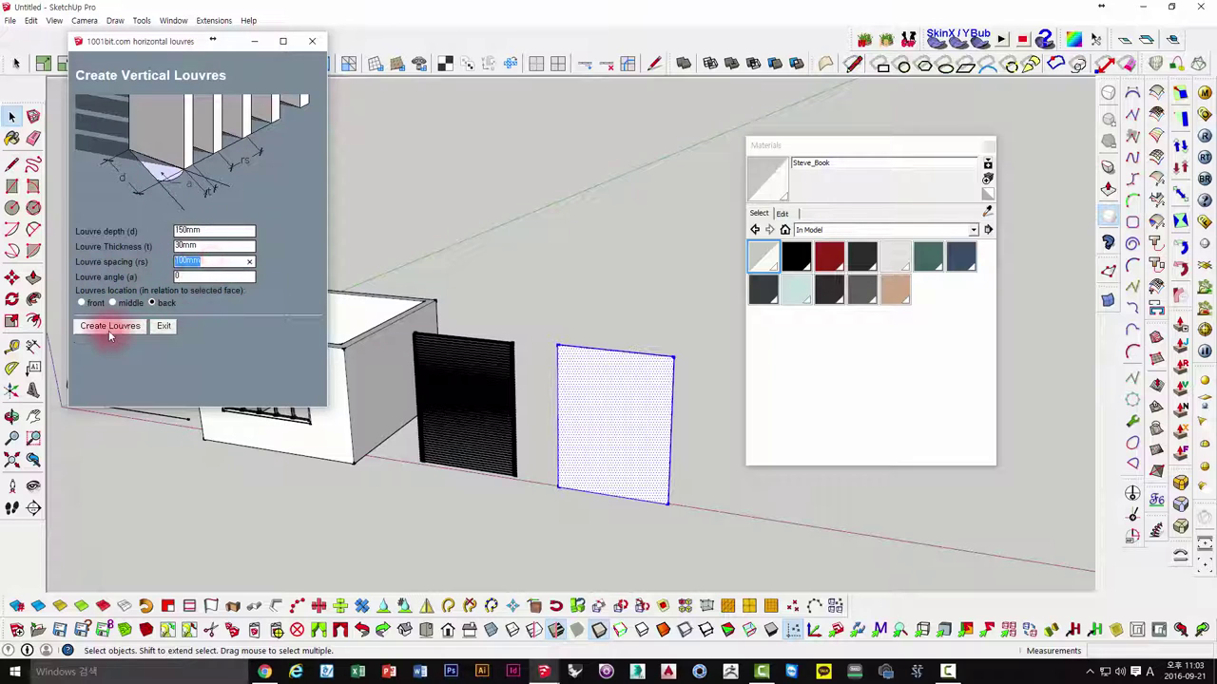
# - Generate the vertical louvres on the second panel and zoom in to inspect the slats
pyautogui.click(110, 326)
pyautogui.moveTo(435, 355)
pyautogui.mouseDown(button='middle')
pyautogui.moveTo(611, 407)
pyautogui.moveTo(601, 399)
pyautogui.mouseUp(button='middle')
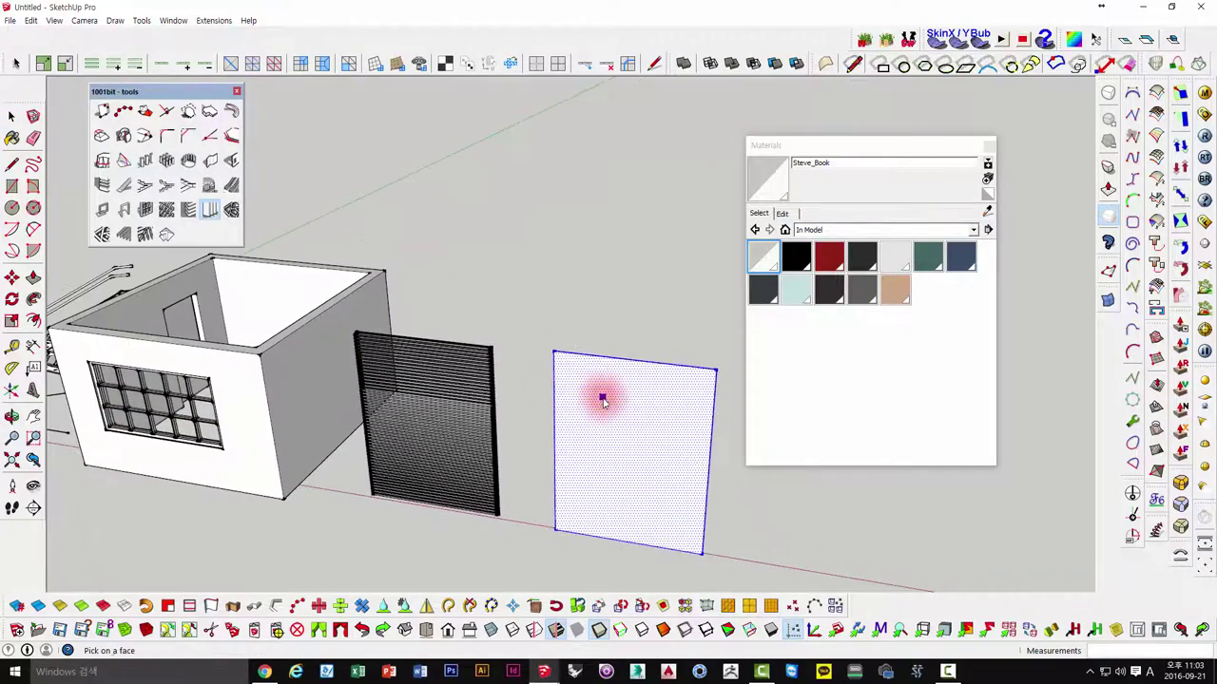
pyautogui.moveTo(621, 454); pyautogui.dragTo(665, 508, button='middle')
pyautogui.scroll(5, 587, 402)
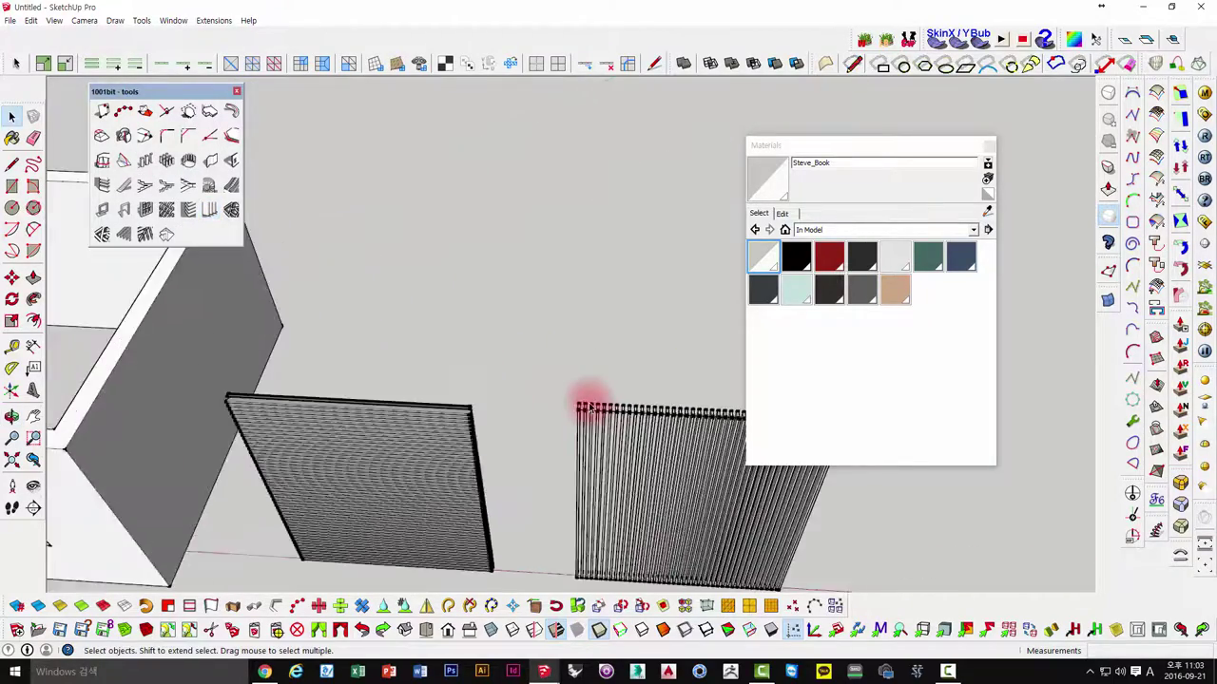
pyautogui.scroll(3, 606, 418)
pyautogui.scroll(-3, 352, 285)
pyautogui.scroll(-3, 402, 339)
pyautogui.moveTo(402, 339)
pyautogui.mouseDown(button='middle')
pyautogui.moveTo(636, 122)
pyautogui.moveTo(348, 353)
pyautogui.moveTo(557, 190)
pyautogui.moveTo(571, 212)
pyautogui.moveTo(707, 204)
pyautogui.moveTo(494, 263)
pyautogui.mouseUp(button='middle')
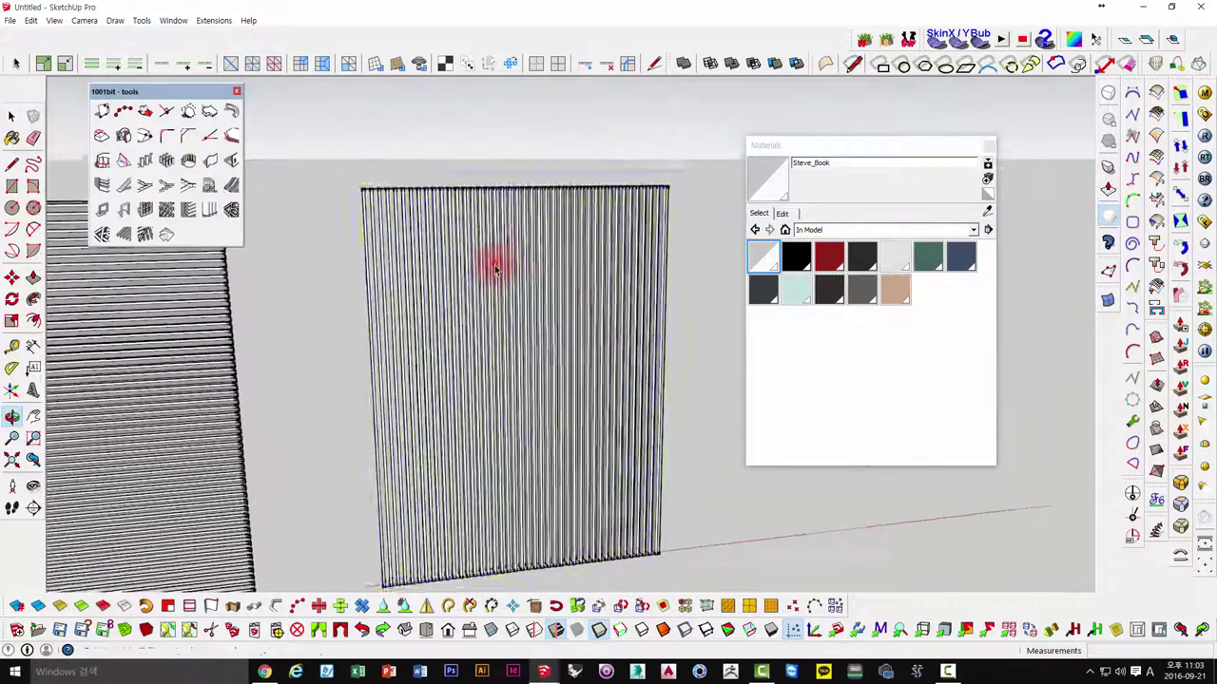
# - Select the new vertical louvre panel, view the building from above, then deselect
pyautogui.click(493, 270)
pyautogui.scroll(-3, 430, 273)
pyautogui.moveTo(529, 359)
pyautogui.mouseDown(button='middle')
pyautogui.moveTo(533, 416)
pyautogui.moveTo(264, 272)
pyautogui.mouseUp(button='middle')
pyautogui.click(543, 412)
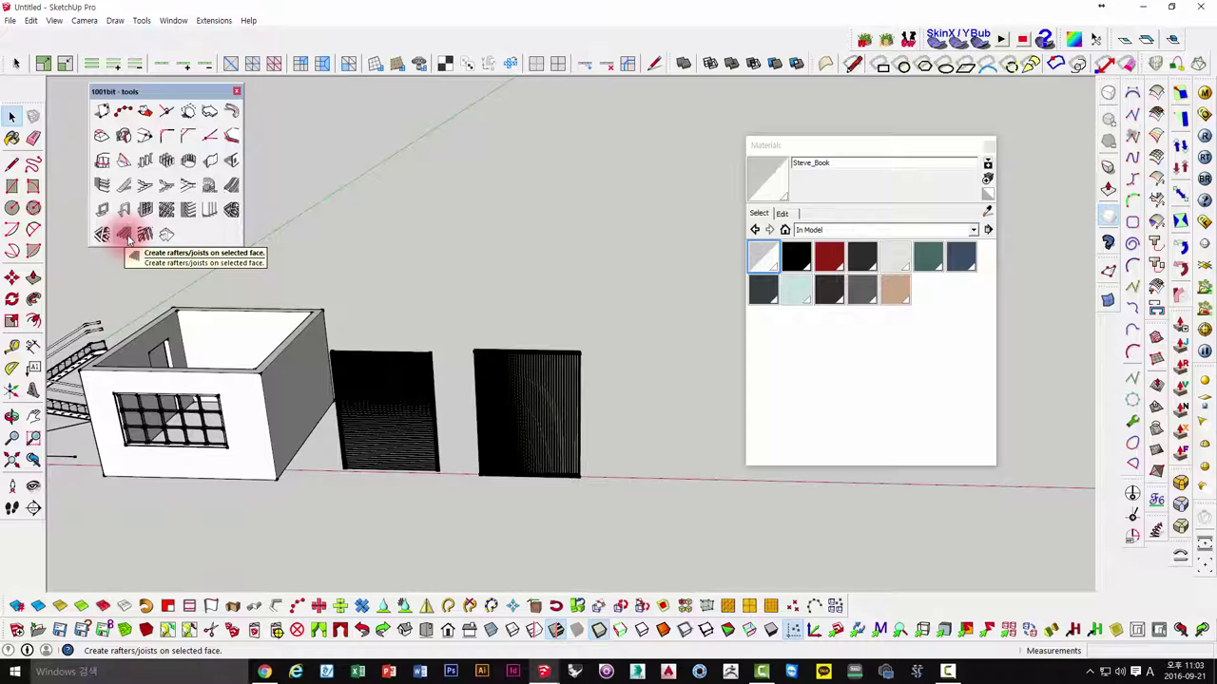
# - Draw a rectangle beside the louvre panels and switch to the front view
pyautogui.keyDown('shift'); pyautogui.moveTo(516, 421); pyautogui.dragTo(231, 407, button='middle'); pyautogui.keyUp('shift')
pyautogui.click(11, 187)
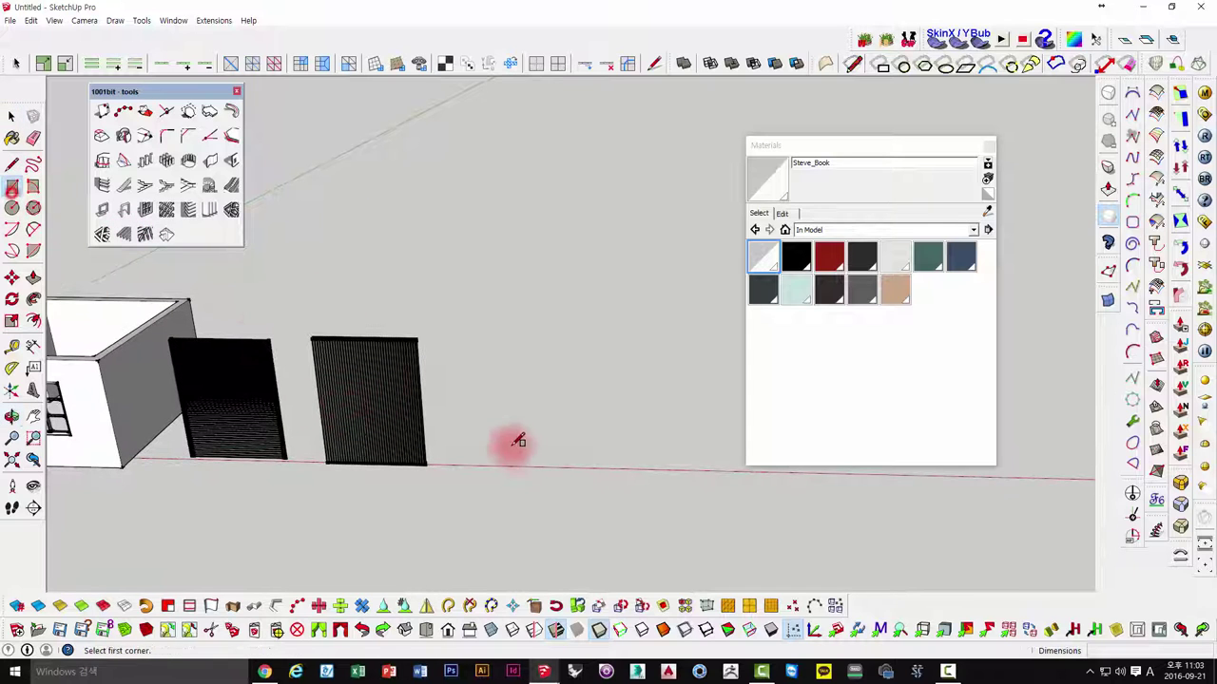
pyautogui.moveTo(516, 441); pyautogui.dragTo(389, 346, button='middle')
pyautogui.click(346, 337)
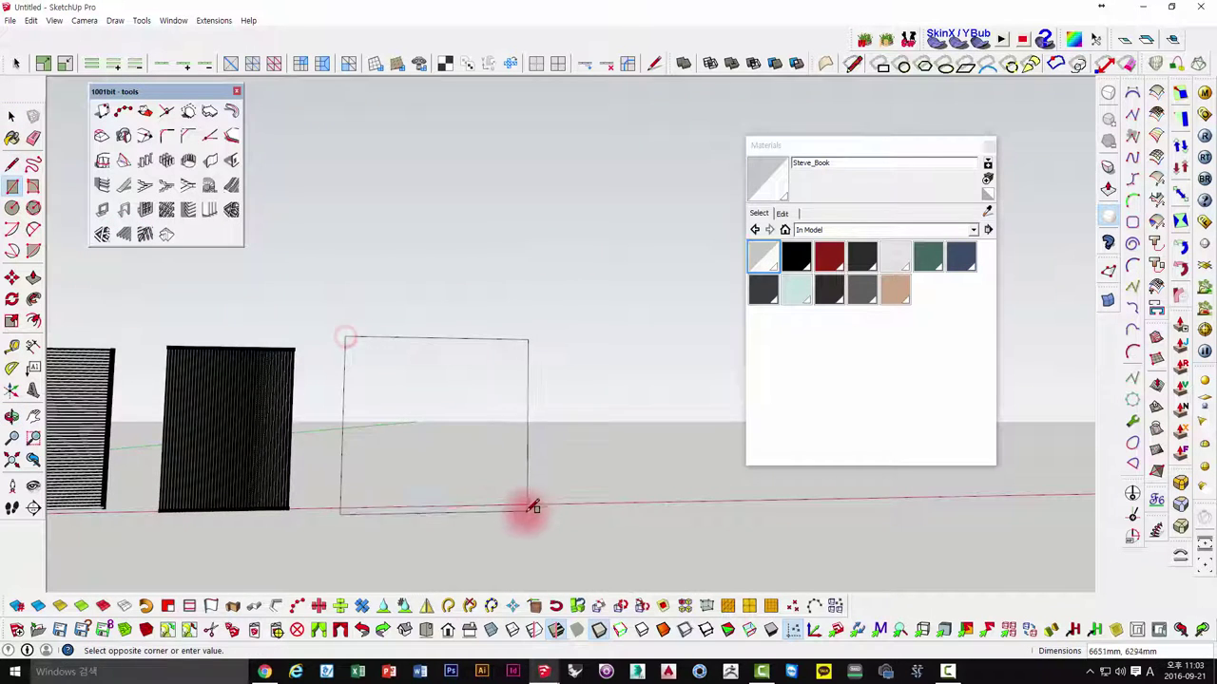
pyautogui.click(534, 508)
pyautogui.press('f')
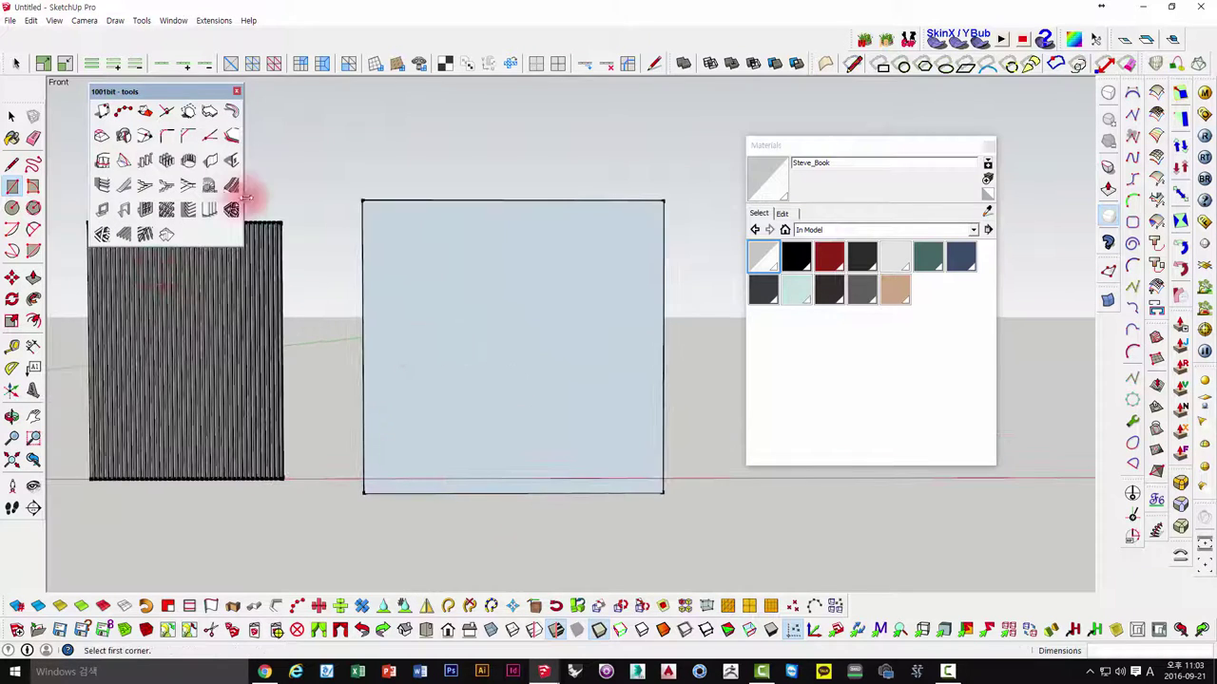
# - Split the rectangle with a diagonal line and delete the right-hand triangle, leaving a trapezoid
pyautogui.click(12, 163)
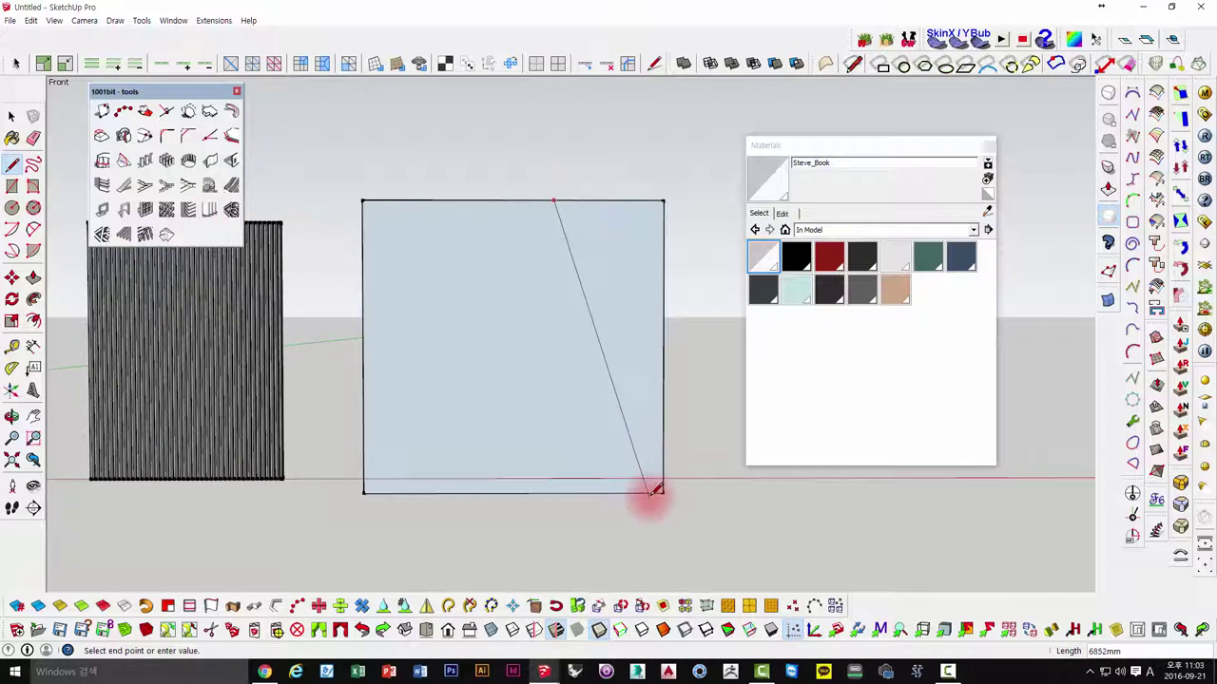
pyautogui.press('space')
pyautogui.click(637, 249)
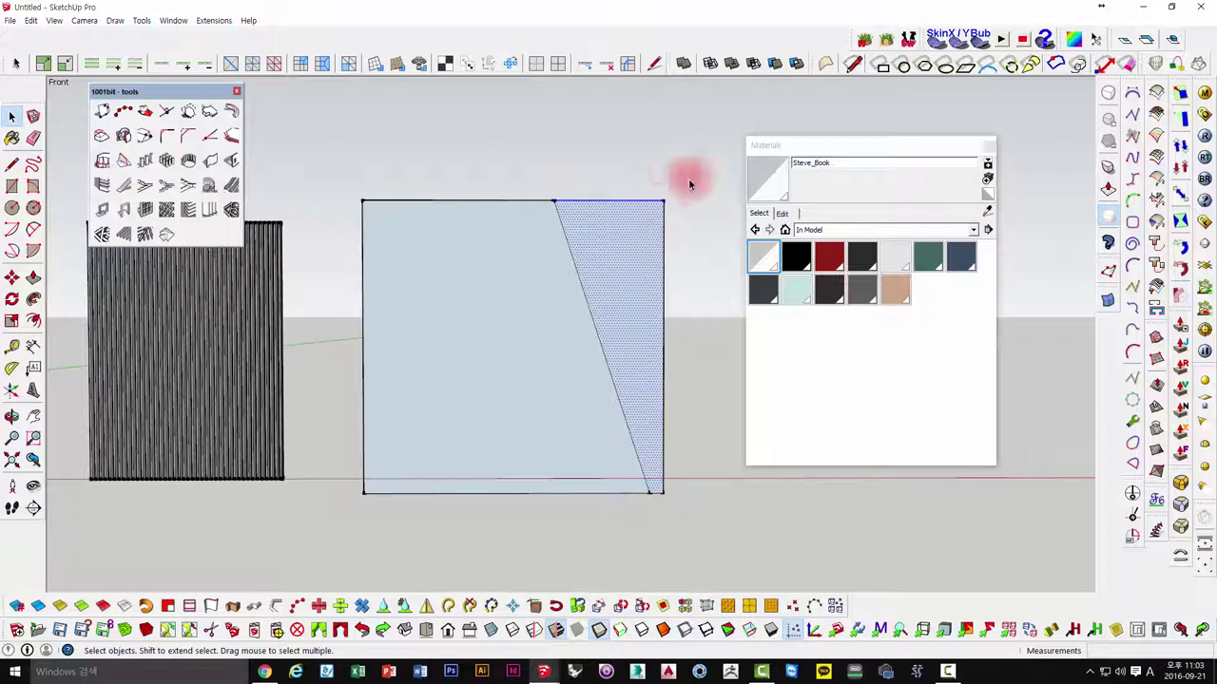
pyautogui.press('Delete')
pyautogui.moveTo(630, 290); pyautogui.dragTo(660, 487, button='middle')
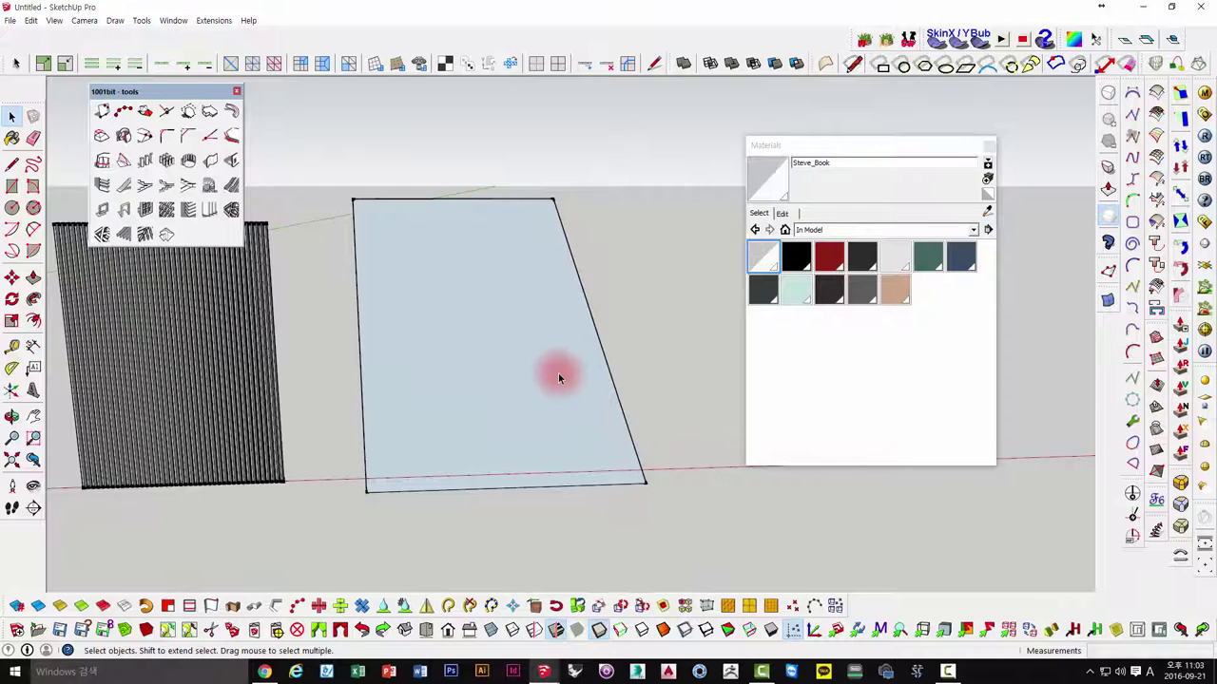
pyautogui.moveTo(558, 379)
pyautogui.mouseDown(button='middle')
pyautogui.moveTo(504, 367)
pyautogui.moveTo(583, 340)
pyautogui.moveTo(599, 389)
pyautogui.moveTo(241, 240)
pyautogui.mouseUp(button='middle')
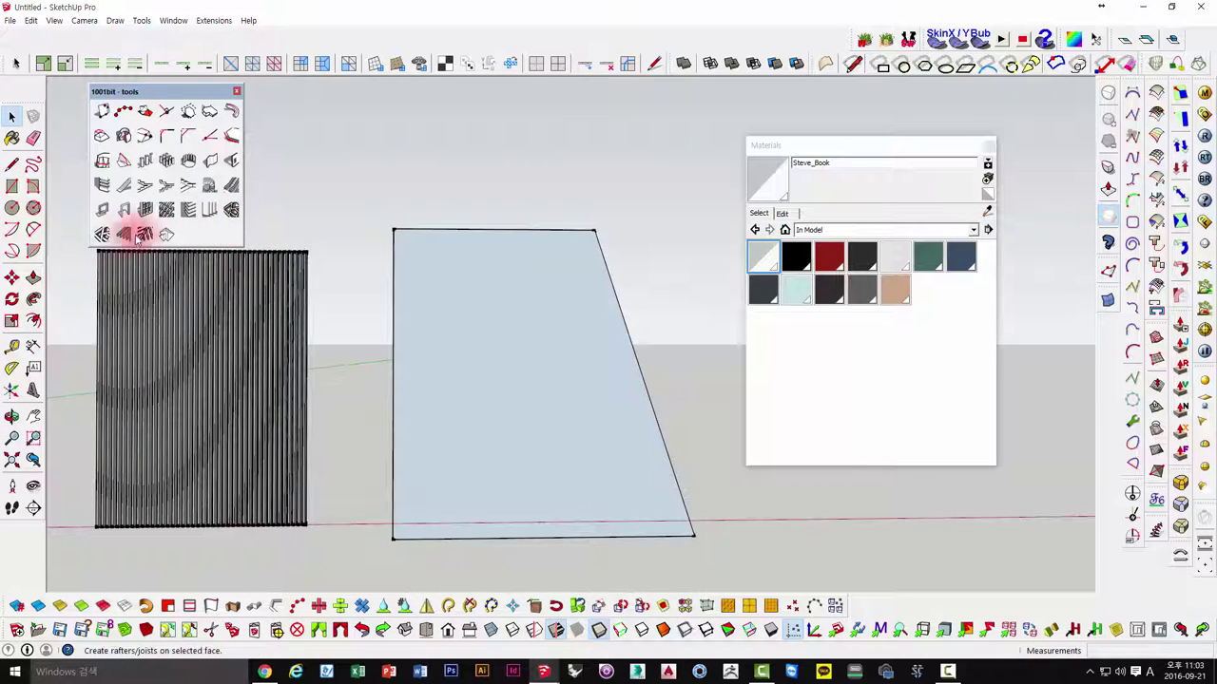
pyautogui.press('F4')
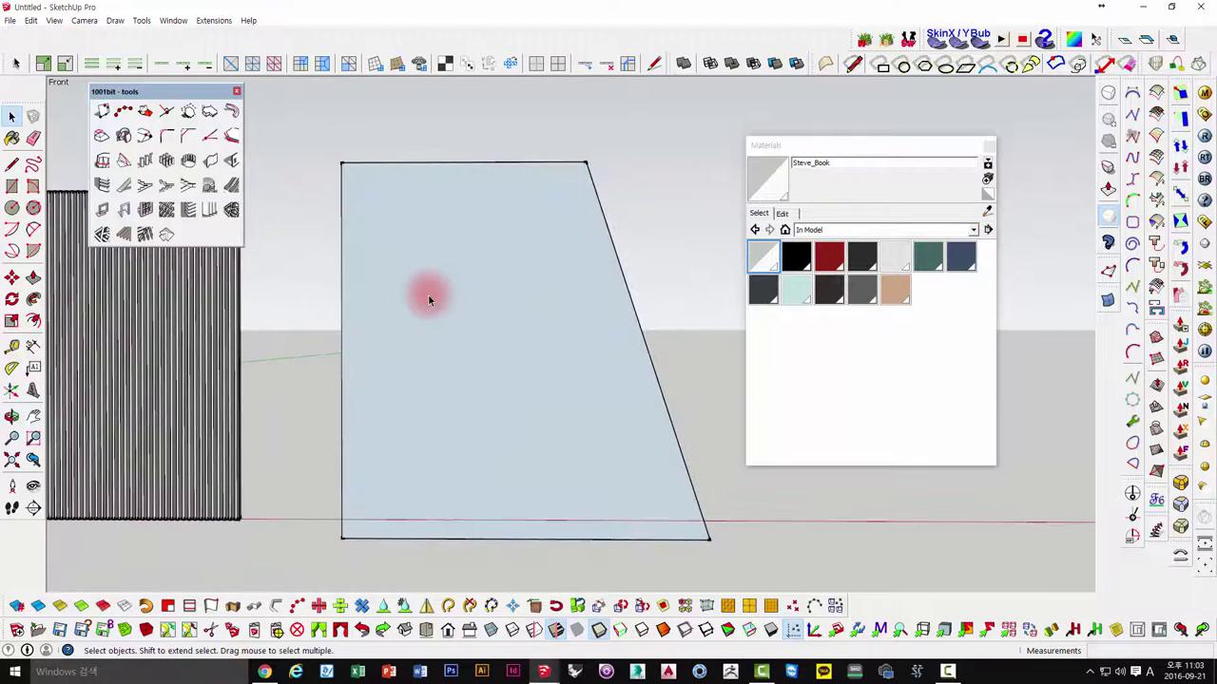
# - Fill the trapezoid face with 1001bit vertical louvres
pyautogui.click(427, 299)
pyautogui.moveTo(456, 312); pyautogui.dragTo(390, 236, button='middle')
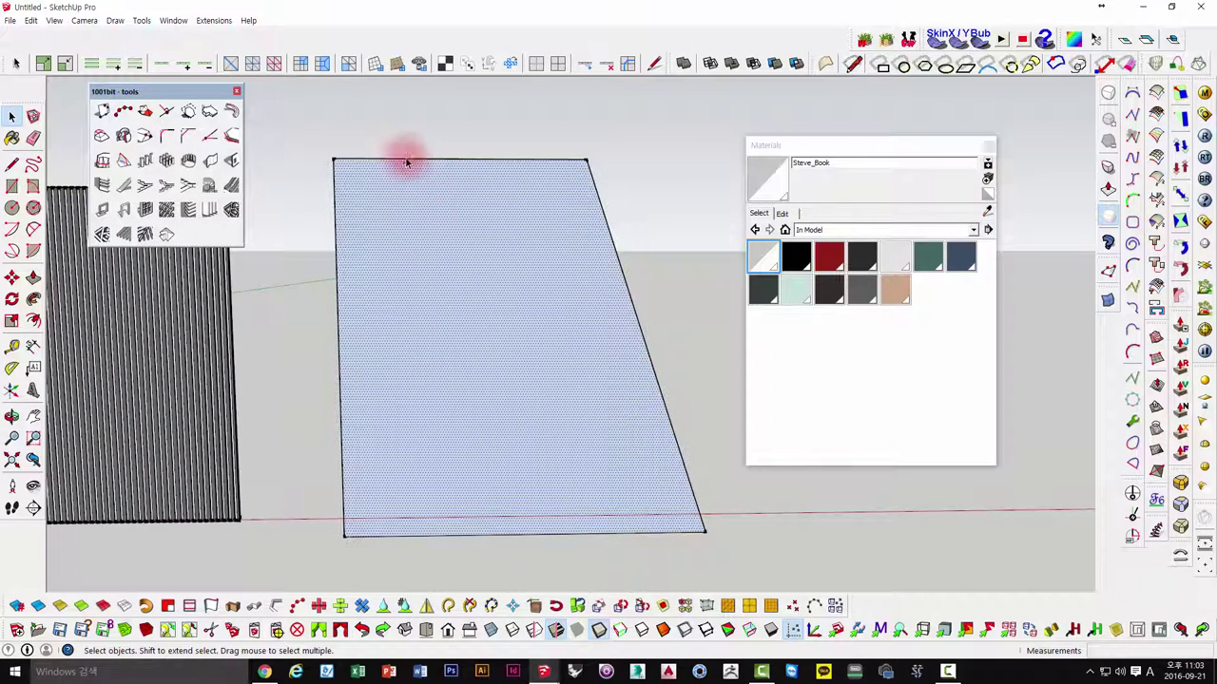
pyautogui.moveTo(381, 463)
pyautogui.mouseDown(button='middle')
pyautogui.moveTo(500, 198)
pyautogui.moveTo(452, 192)
pyautogui.mouseUp(button='middle')
pyautogui.click(210, 211)
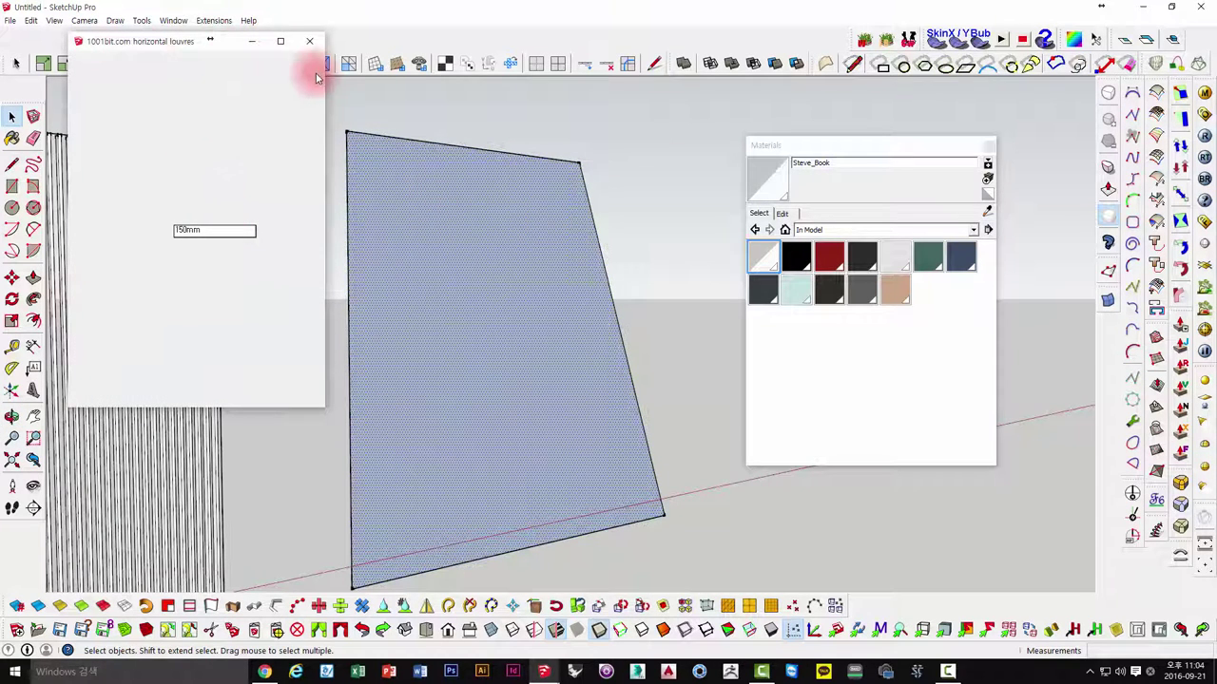
pyautogui.moveTo(325, 76); pyautogui.dragTo(329, 76)
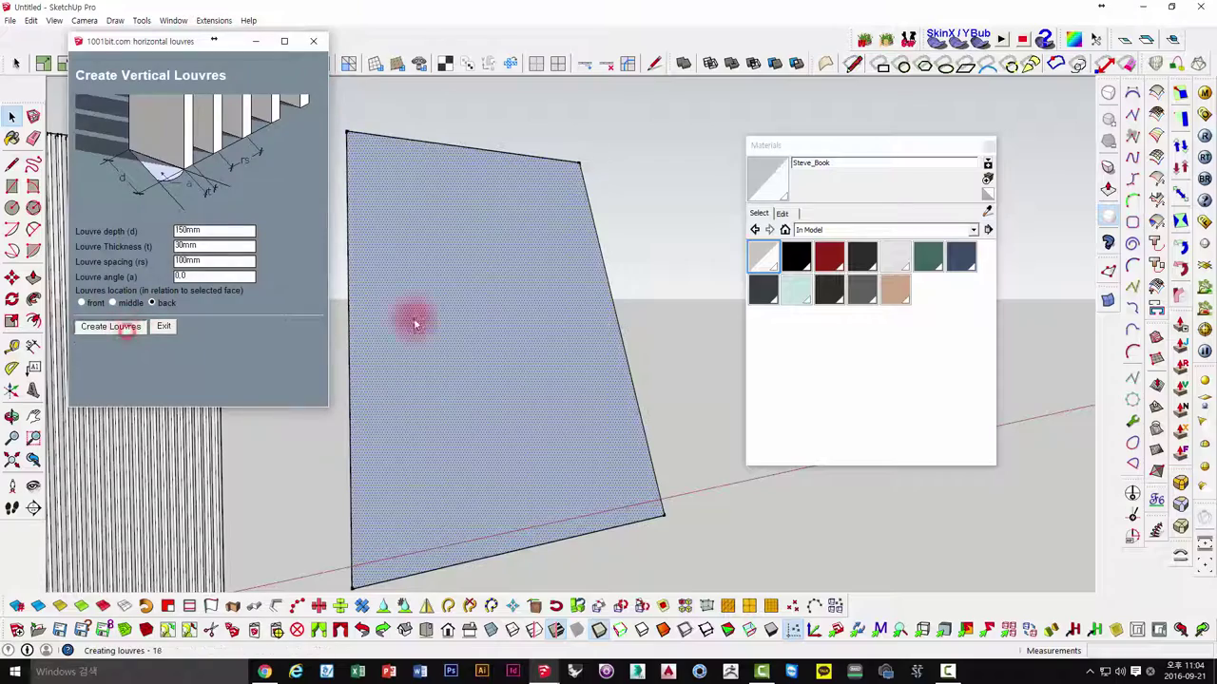
pyautogui.moveTo(435, 185)
pyautogui.mouseDown(button='middle')
pyautogui.moveTo(269, 326)
pyautogui.moveTo(687, 275)
pyautogui.moveTo(511, 347)
pyautogui.moveTo(502, 326)
pyautogui.moveTo(640, 250)
pyautogui.moveTo(467, 320)
pyautogui.moveTo(596, 245)
pyautogui.moveTo(578, 218)
pyautogui.moveTo(609, 237)
pyautogui.moveTo(614, 263)
pyautogui.moveTo(596, 252)
pyautogui.moveTo(313, 403)
pyautogui.moveTo(389, 380)
pyautogui.moveTo(489, 317)
pyautogui.moveTo(301, 440)
pyautogui.moveTo(321, 345)
pyautogui.moveTo(274, 405)
pyautogui.moveTo(557, 345)
pyautogui.moveTo(416, 332)
pyautogui.moveTo(225, 345)
pyautogui.moveTo(378, 282)
pyautogui.moveTo(271, 334)
pyautogui.mouseUp(button='middle')
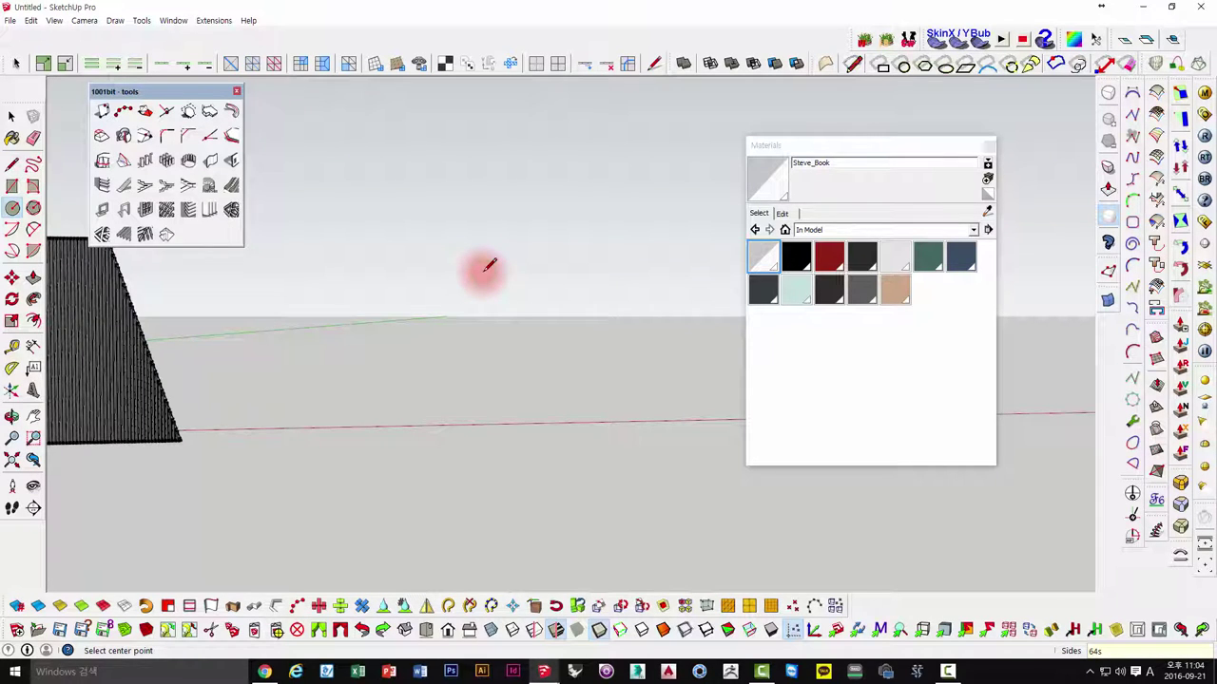
# - Draw a 64-sided circle in empty space beside the trapezoid panel
pyautogui.click(503, 272)
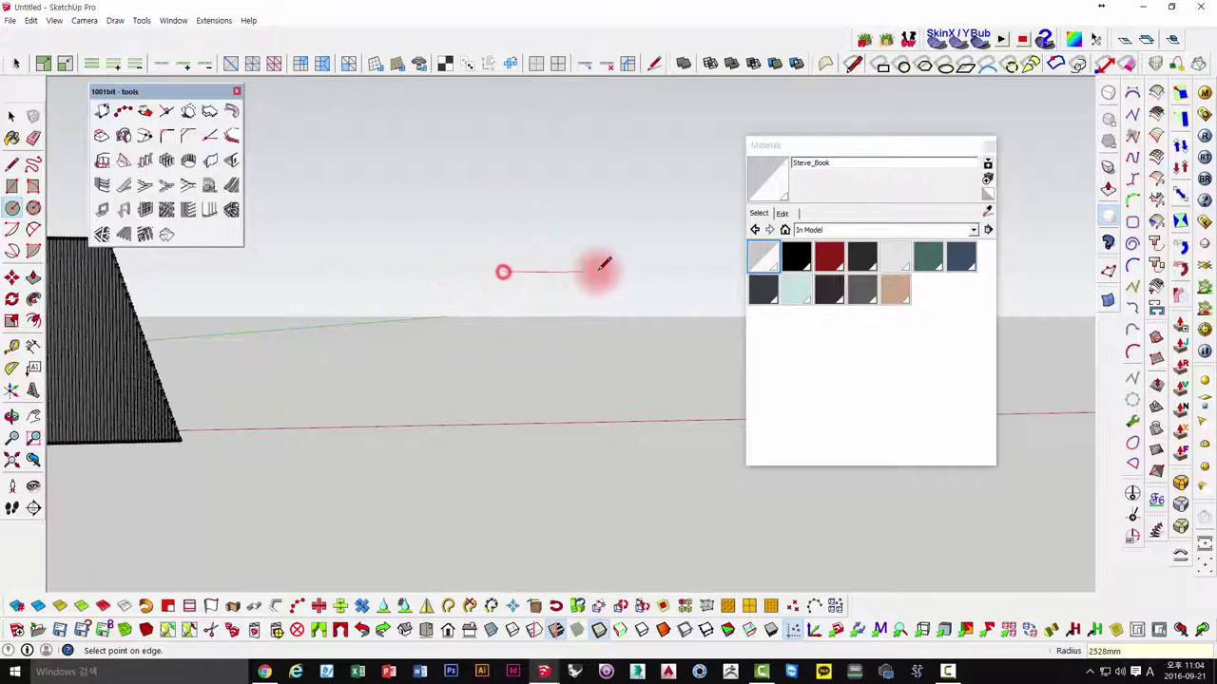
pyautogui.click(687, 271)
pyautogui.press('space')
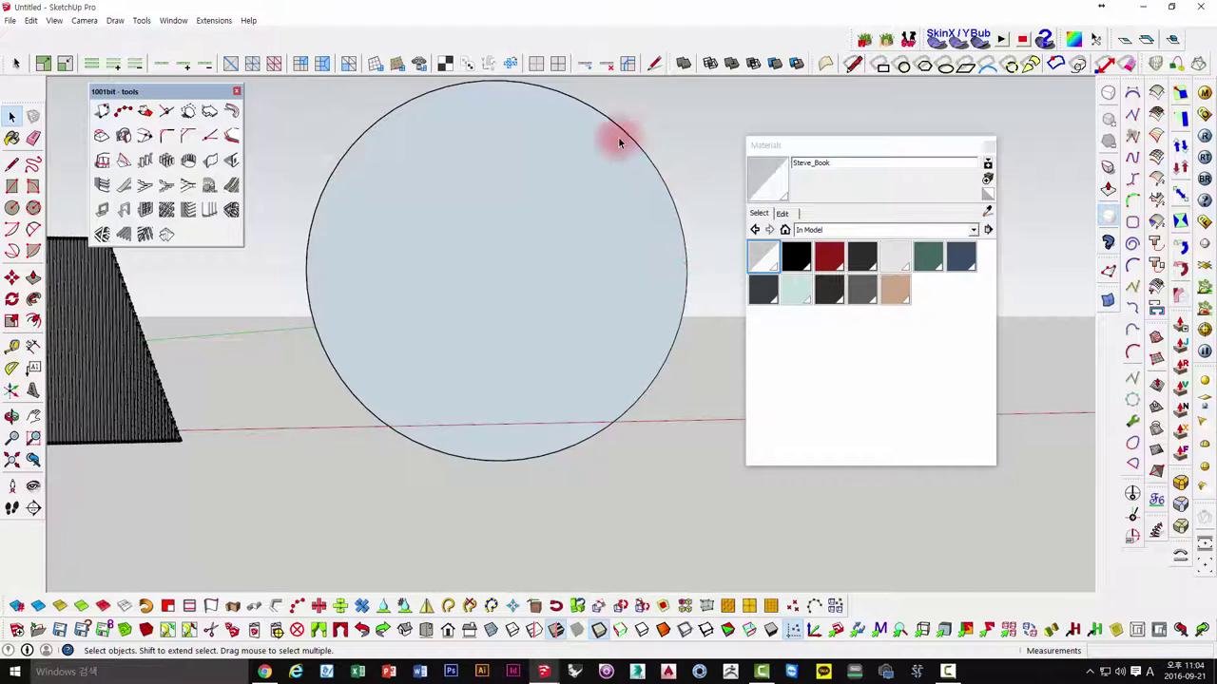
pyautogui.moveTo(259, 275); pyautogui.dragTo(427, 394, button='middle')
pyautogui.scroll(-2, 507, 339)
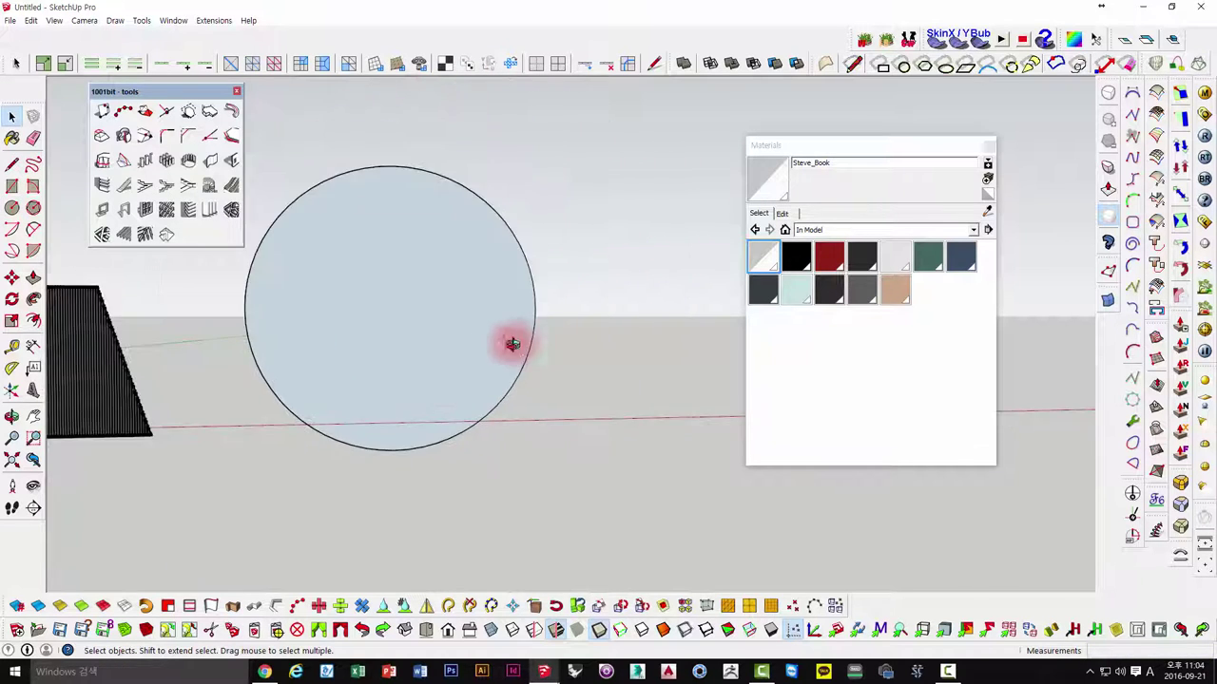
pyautogui.scroll(3, 427, 320)
pyautogui.moveTo(427, 320); pyautogui.dragTo(376, 186, button='middle')
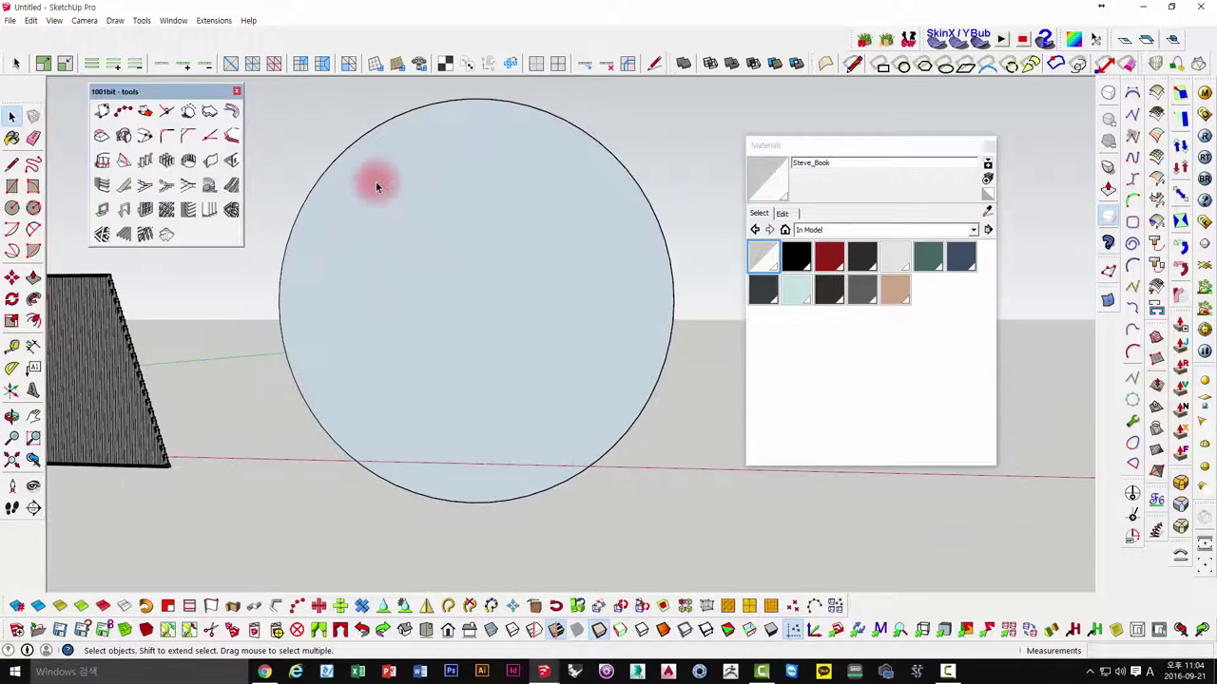
# - Divide the circle face into a square grid with 1001bit panel divide
pyautogui.click(398, 185)
pyautogui.click(166, 235)
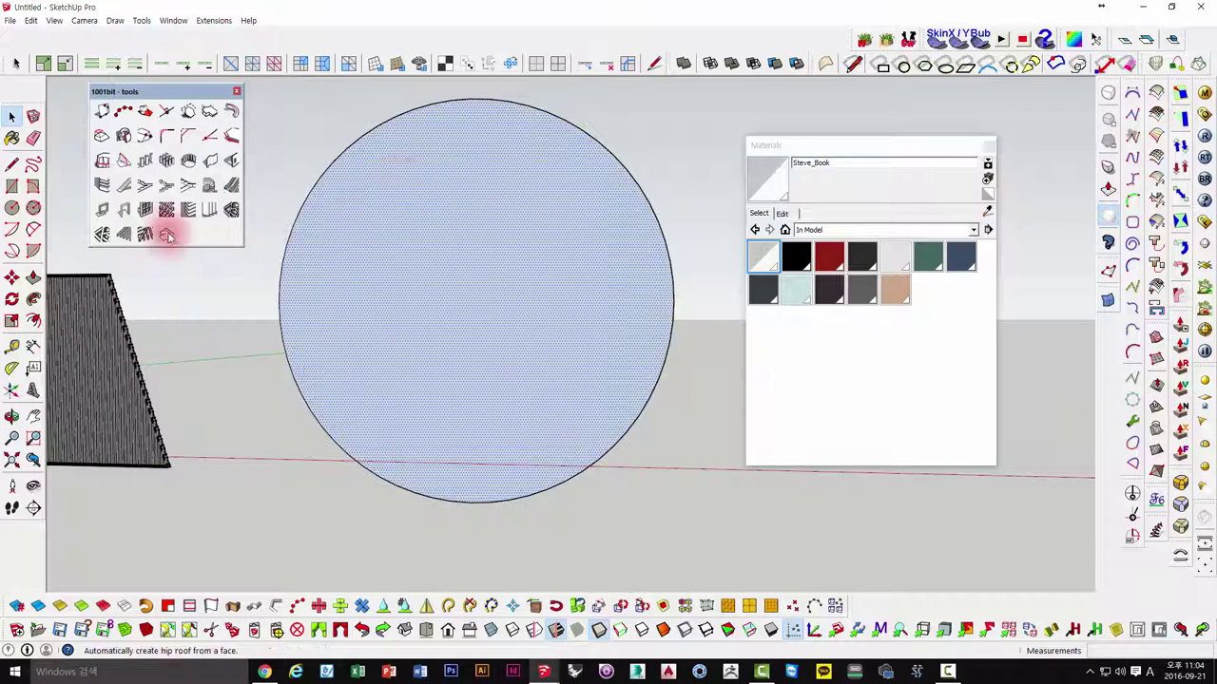
pyautogui.click(143, 212)
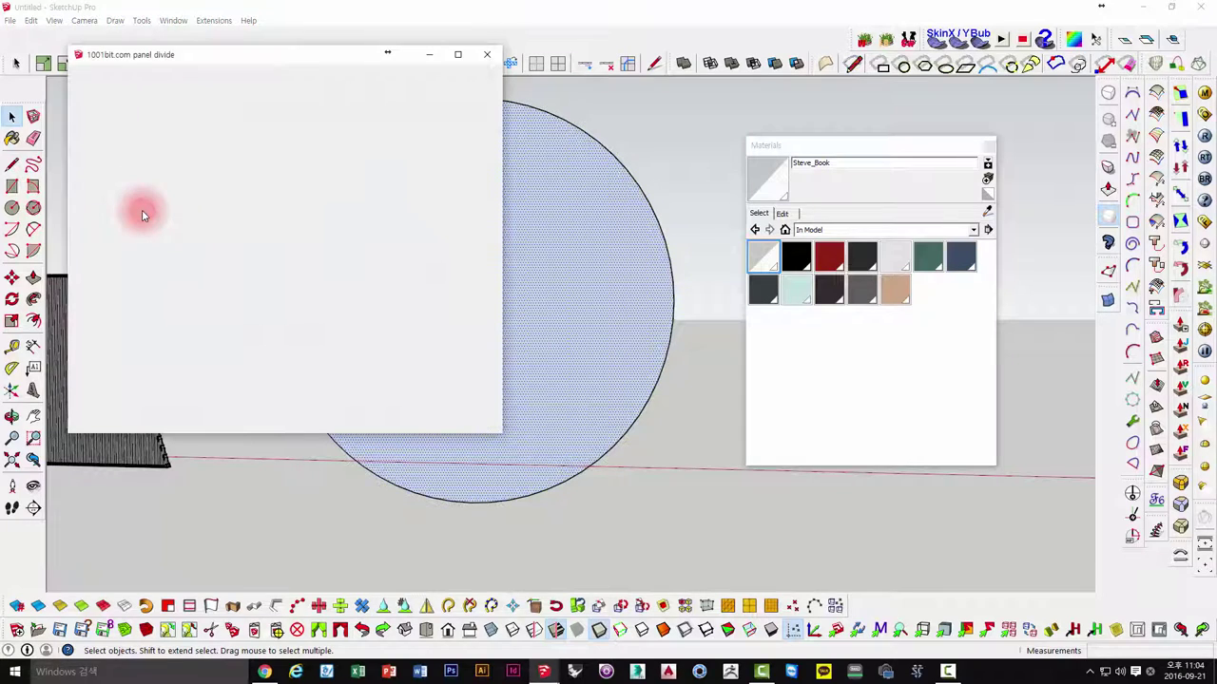
pyautogui.moveTo(502, 133); pyautogui.dragTo(505, 133)
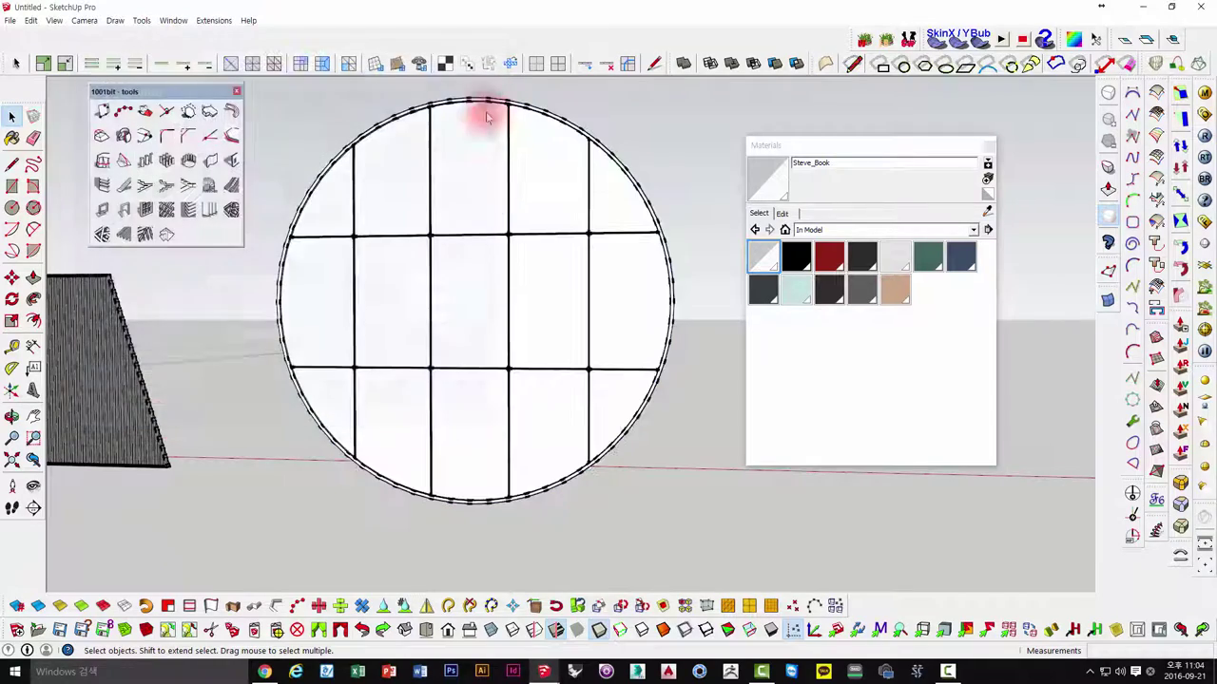
pyautogui.moveTo(566, 282)
pyautogui.mouseDown(button='middle')
pyautogui.moveTo(264, 362)
pyautogui.moveTo(542, 249)
pyautogui.moveTo(701, 272)
pyautogui.mouseUp(button='middle')
pyautogui.scroll(3, 326, 348)
# - Select the whole circle grid and push its faces out to give the mullions depth
pyautogui.tripleClick(383, 339)
pyautogui.click(383, 339)
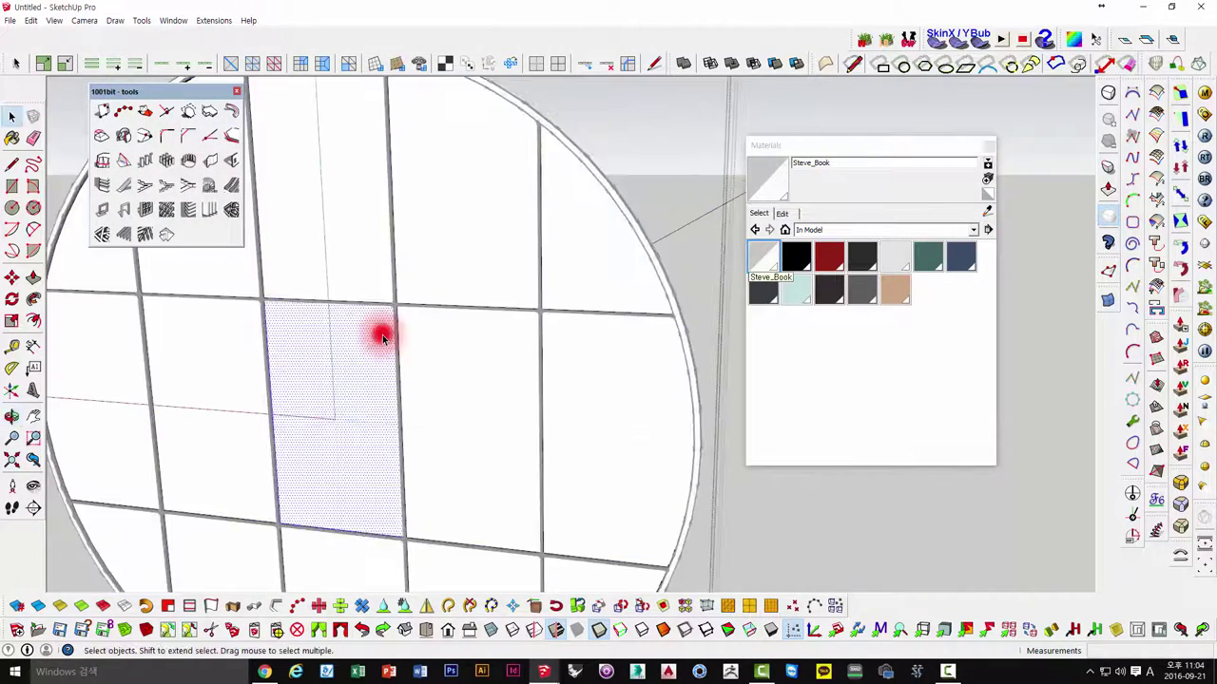
pyautogui.tripleClick(383, 340)
pyautogui.moveTo(398, 378); pyautogui.dragTo(460, 314, button='middle')
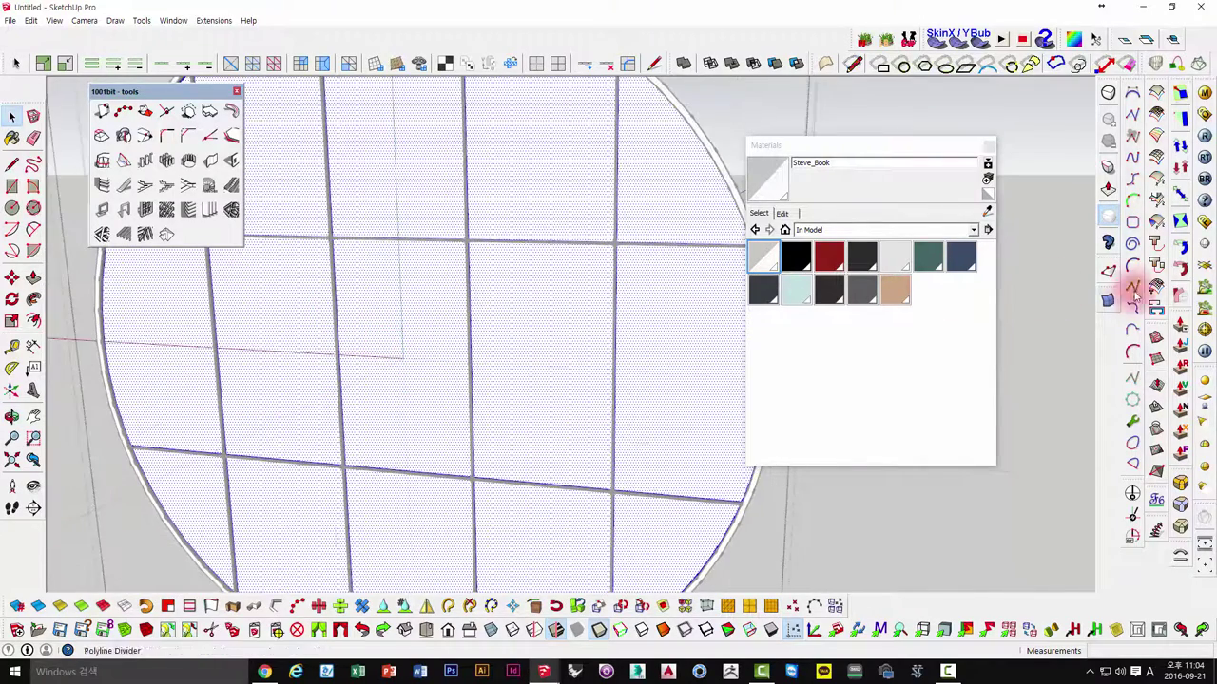
pyautogui.click(1181, 351)
pyautogui.moveTo(579, 344); pyautogui.dragTo(586, 359)
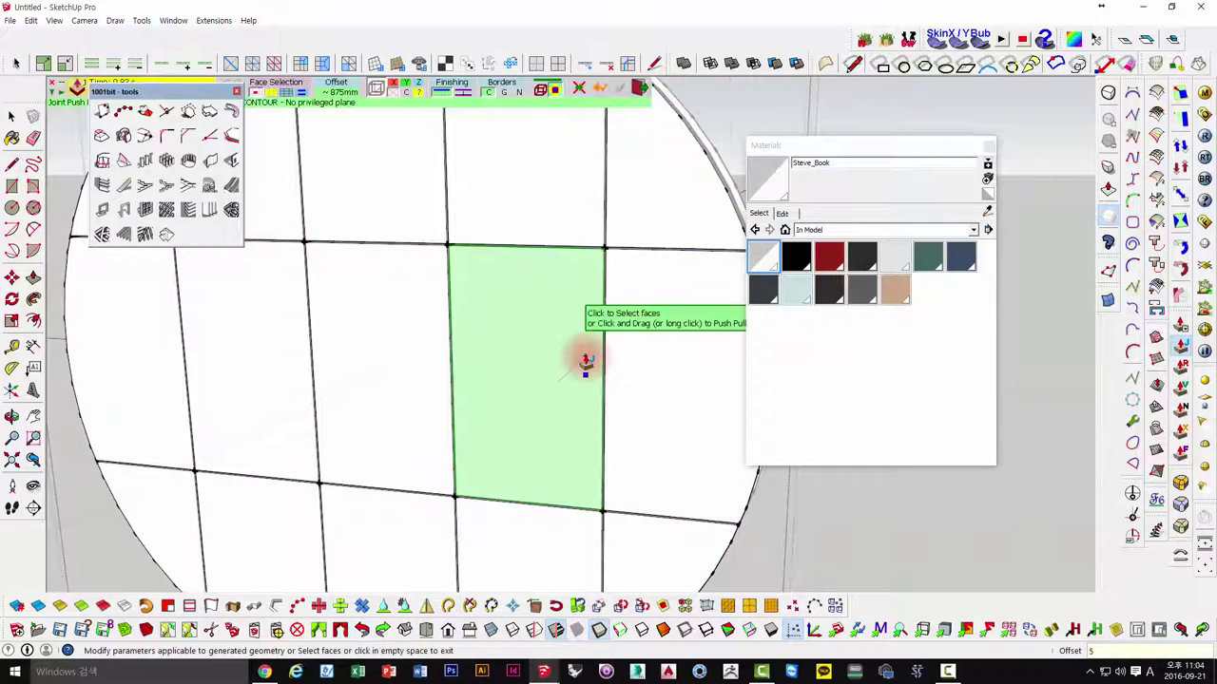
pyautogui.press('space')
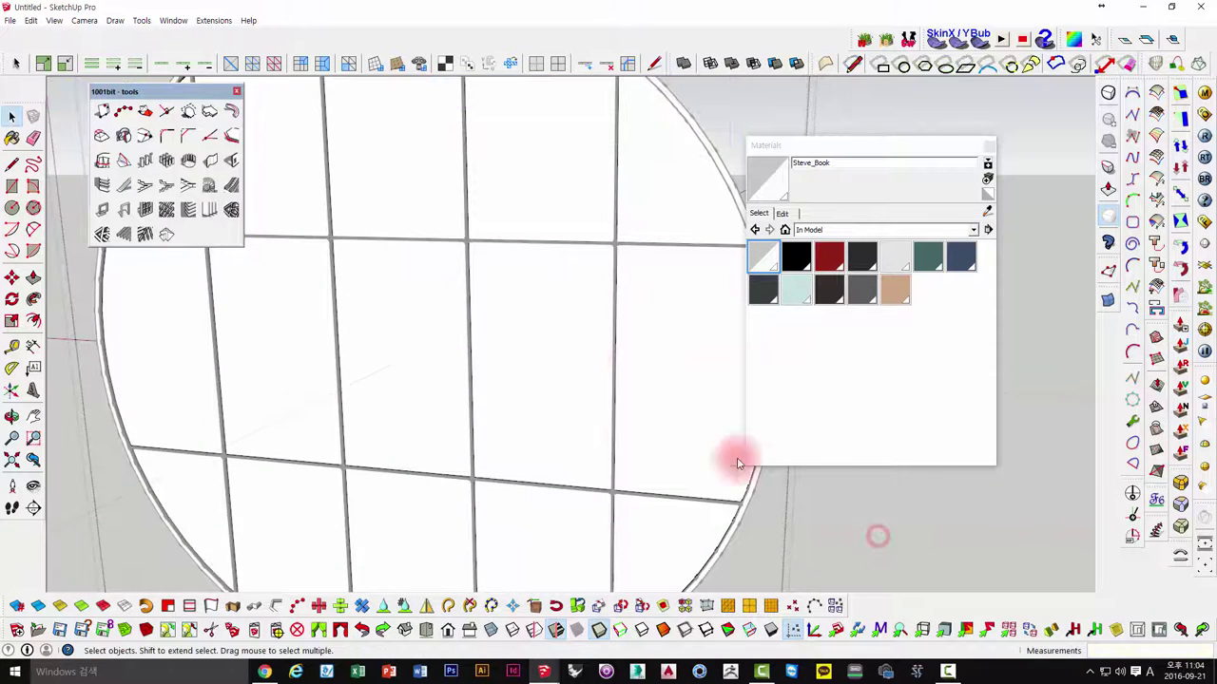
pyautogui.moveTo(733, 462)
pyautogui.mouseDown(button='middle')
pyautogui.moveTo(451, 478)
pyautogui.moveTo(618, 335)
pyautogui.mouseUp(button='middle')
pyautogui.moveTo(597, 277); pyautogui.dragTo(712, 272, button='middle')
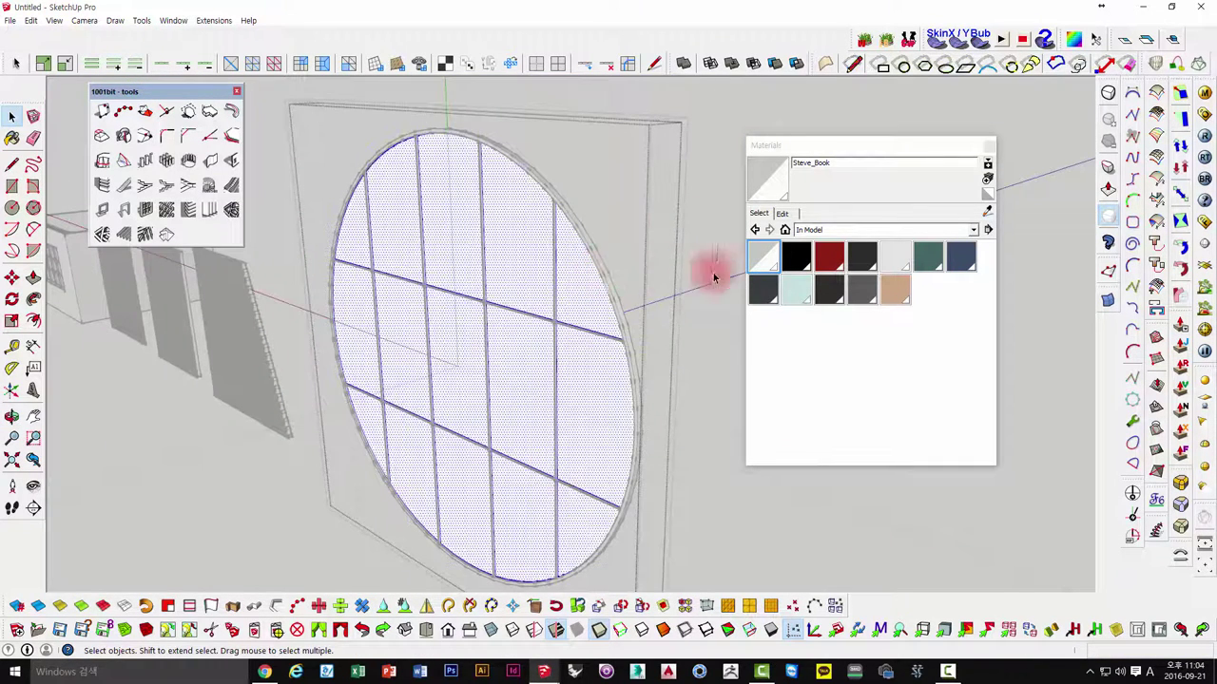
# - Orbit and zoom to view the finished round window beside the other demo objects
pyautogui.tripleClick(511, 260)
pyautogui.moveTo(511, 261)
pyautogui.mouseDown(button='middle')
pyautogui.moveTo(626, 249)
pyautogui.moveTo(657, 198)
pyautogui.moveTo(450, 318)
pyautogui.moveTo(182, 334)
pyautogui.moveTo(247, 406)
pyautogui.moveTo(393, 375)
pyautogui.moveTo(573, 484)
pyautogui.moveTo(613, 446)
pyautogui.moveTo(625, 380)
pyautogui.moveTo(662, 380)
pyautogui.moveTo(636, 326)
pyautogui.moveTo(487, 252)
pyautogui.moveTo(505, 332)
pyautogui.mouseUp(button='middle')
pyautogui.click(657, 199)
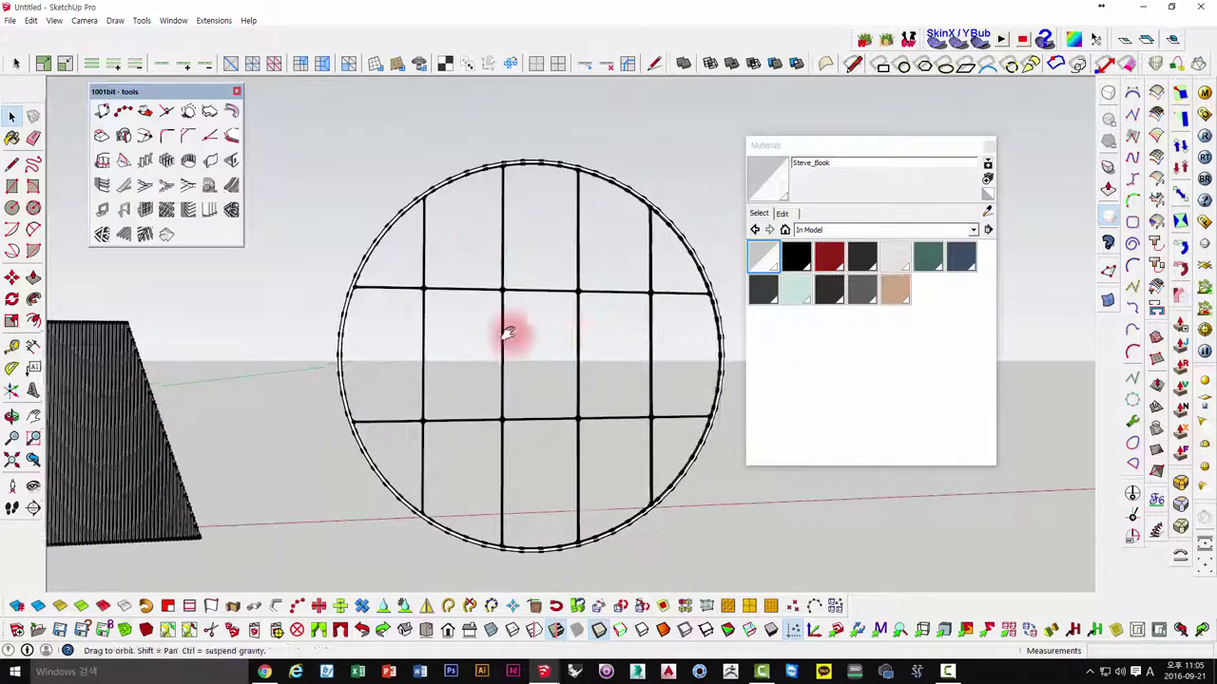
pyautogui.scroll(2, 475, 315)
pyautogui.scroll(1, 456, 282)
pyautogui.moveTo(457, 282)
pyautogui.mouseDown(button='middle')
pyautogui.moveTo(358, 292)
pyautogui.moveTo(269, 279)
pyautogui.moveTo(269, 293)
pyautogui.mouseUp(button='middle')
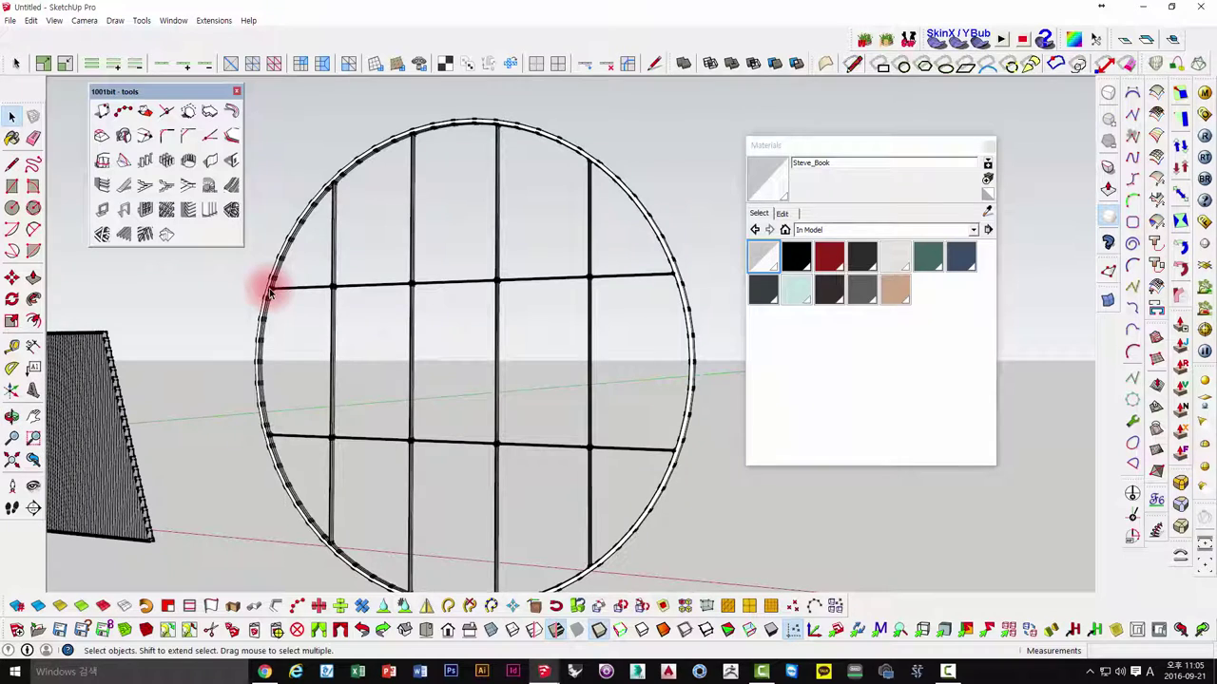
pyautogui.scroll(-1, 427, 307)
pyautogui.scroll(-3, 307, 291)
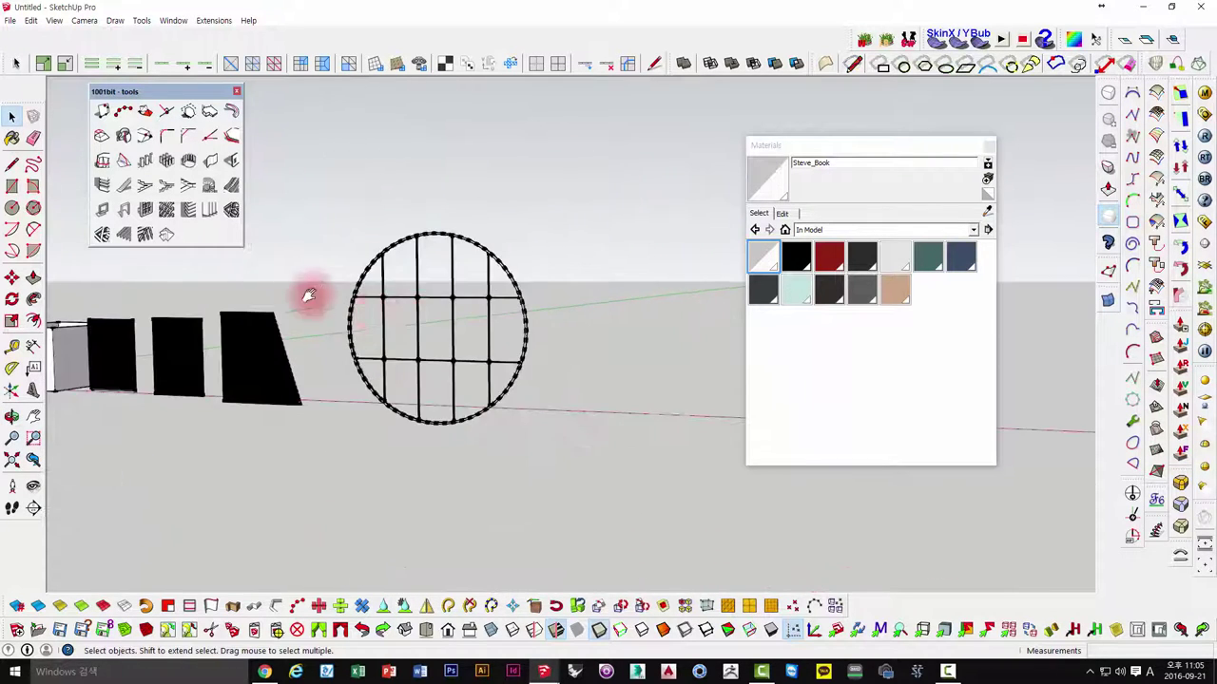
pyautogui.scroll(1, 189, 258)
pyautogui.moveTo(264, 352)
pyautogui.mouseDown(button='middle')
pyautogui.moveTo(453, 388)
pyautogui.moveTo(402, 425)
pyautogui.moveTo(214, 247)
pyautogui.mouseUp(button='middle')
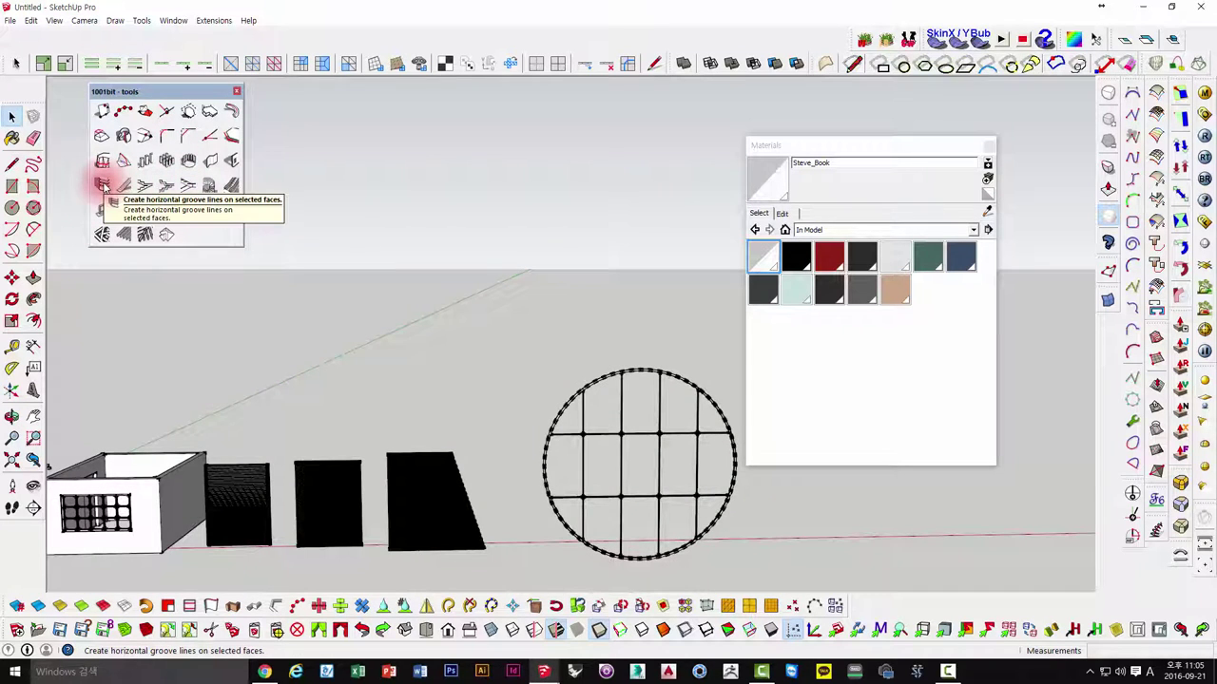
# - Select the box's front and side faces and open 1001bit Create Grooves
pyautogui.moveTo(565, 355); pyautogui.dragTo(333, 313, button='middle')
pyautogui.click(332, 312)
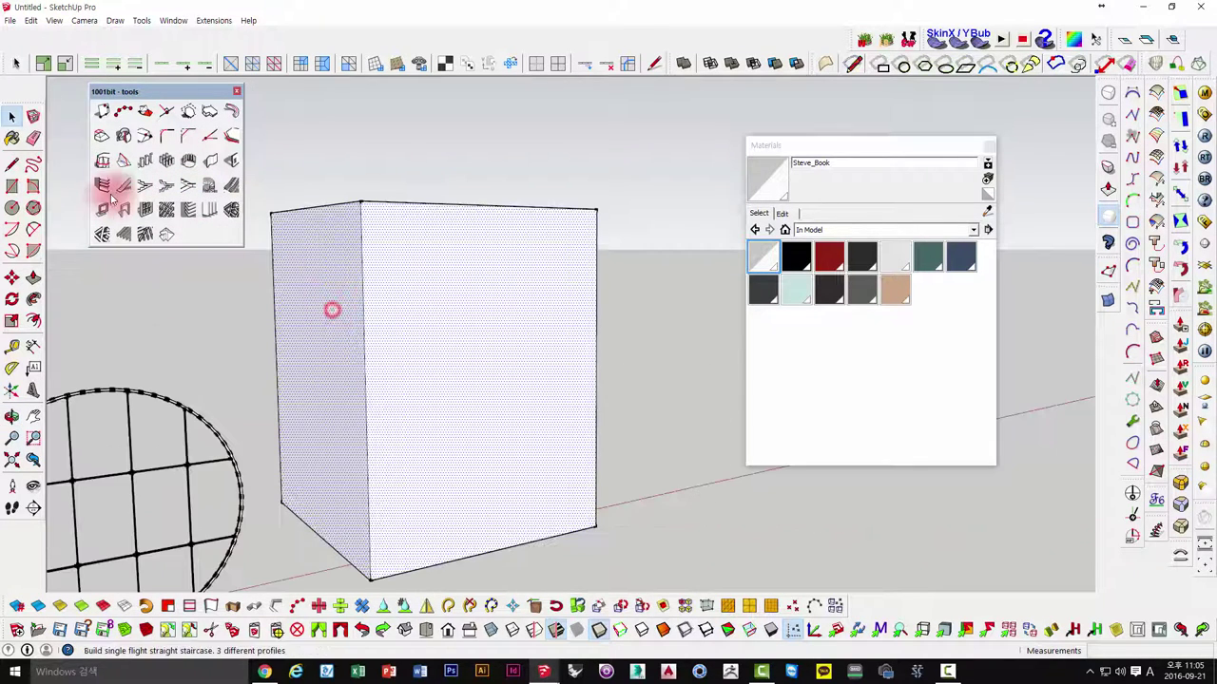
pyautogui.moveTo(515, 354)
pyautogui.mouseDown(button='middle')
pyautogui.moveTo(415, 337)
pyautogui.moveTo(638, 344)
pyautogui.mouseUp(button='middle')
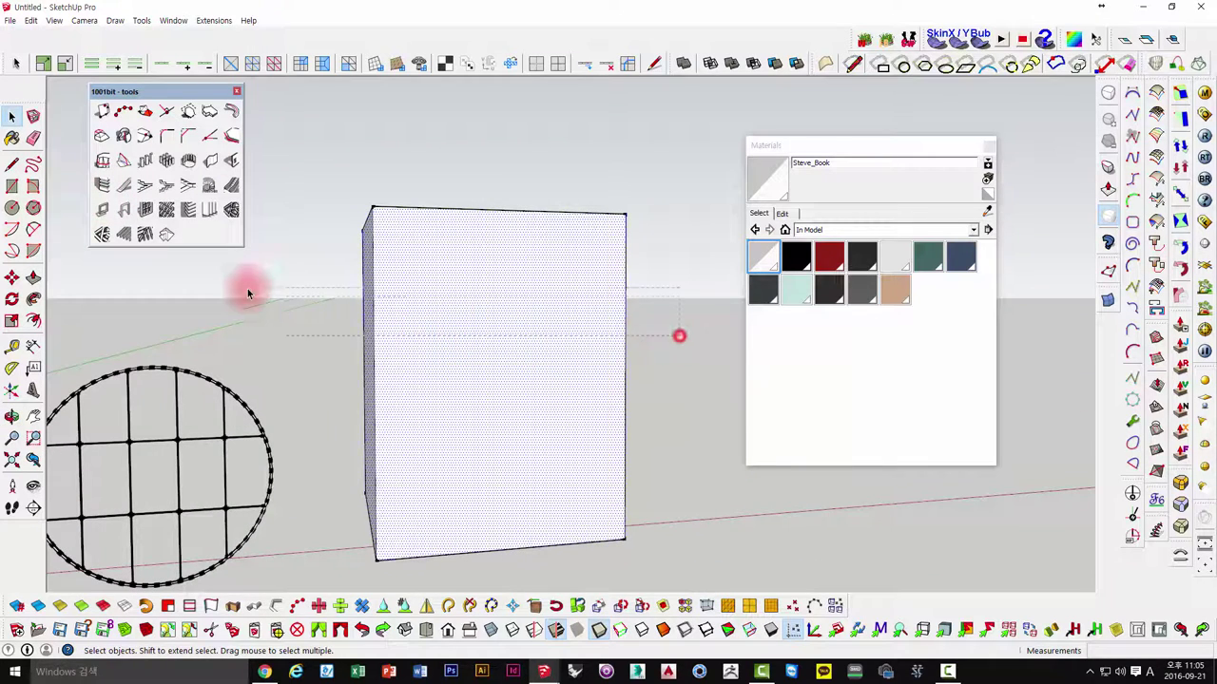
pyautogui.moveTo(678, 336); pyautogui.dragTo(247, 293)
pyautogui.click(102, 186)
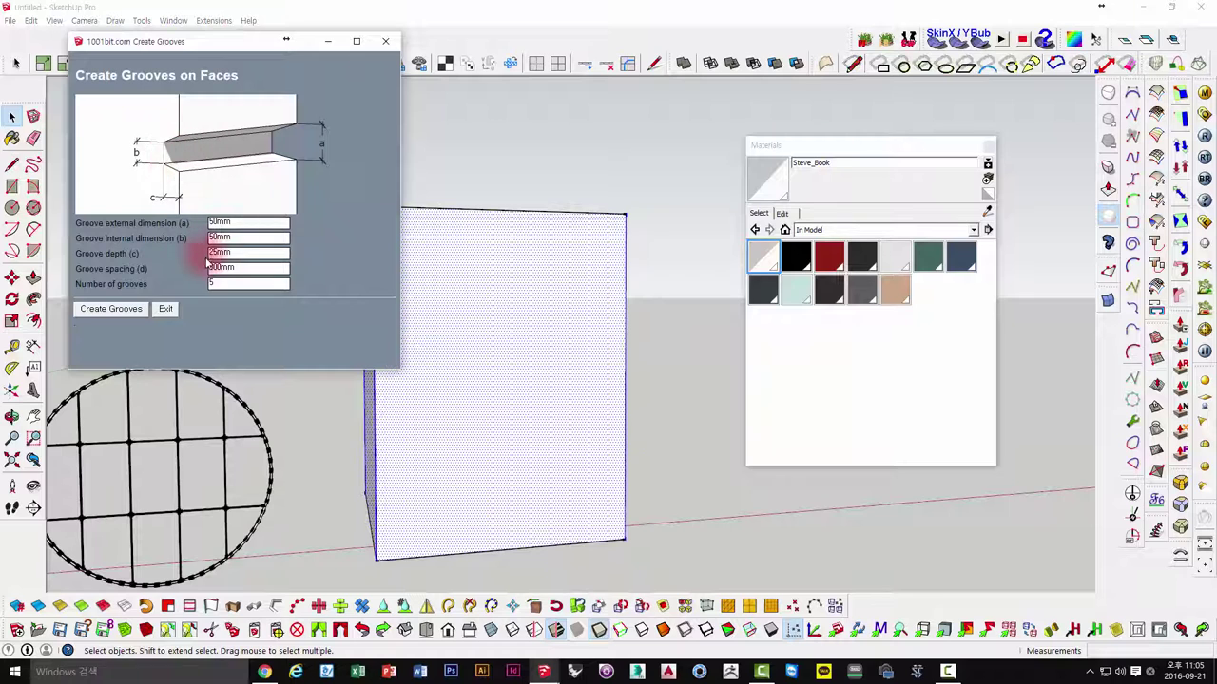
# - Cut 5 grooves starting near the box bottom, with softened edges
pyautogui.click(112, 310)
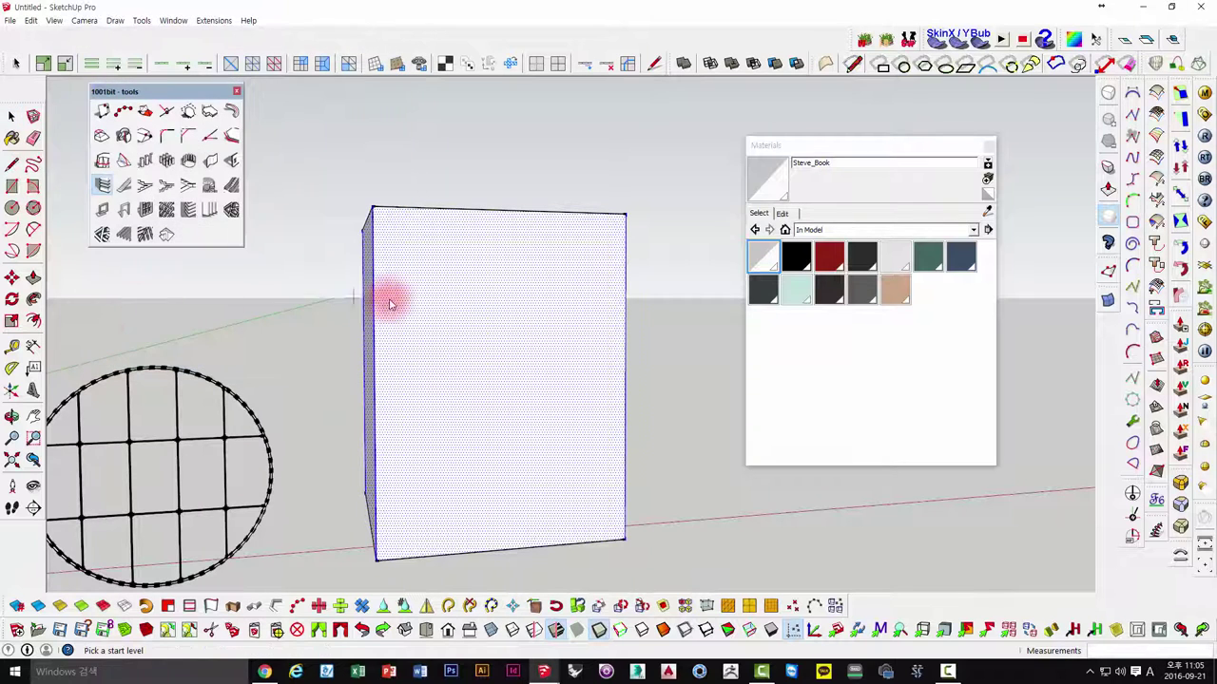
pyautogui.click(374, 491)
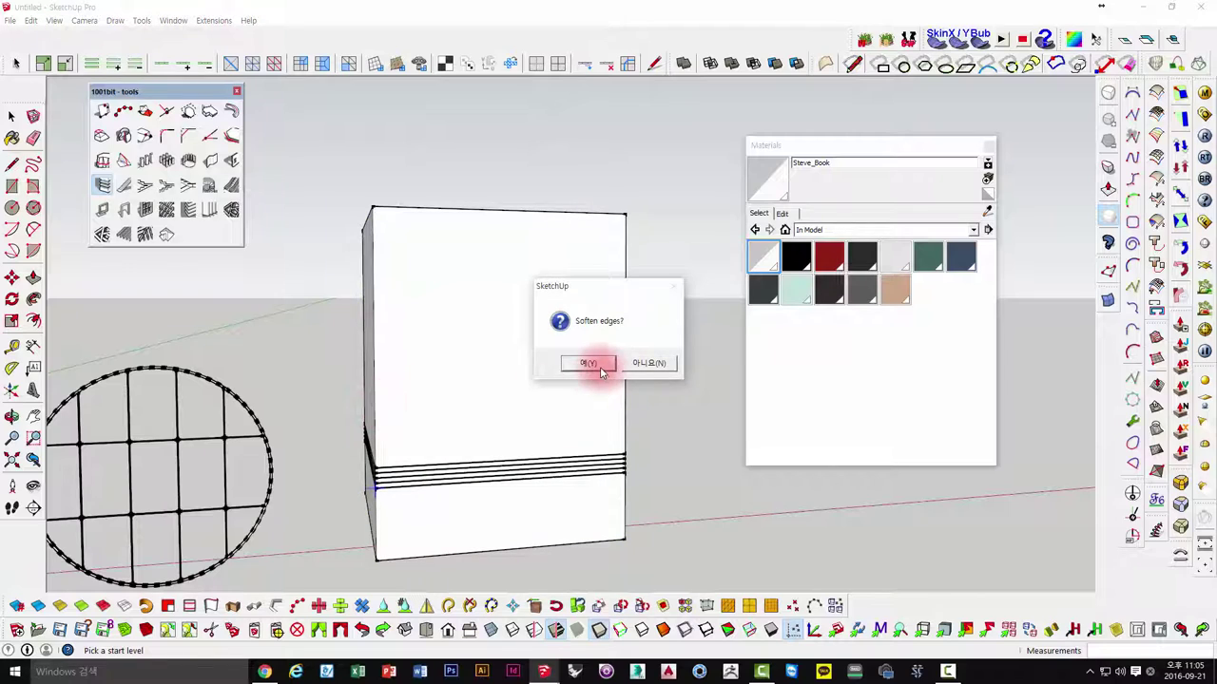
pyautogui.click(632, 364)
pyautogui.scroll(3, 466, 426)
pyautogui.scroll(3, 435, 413)
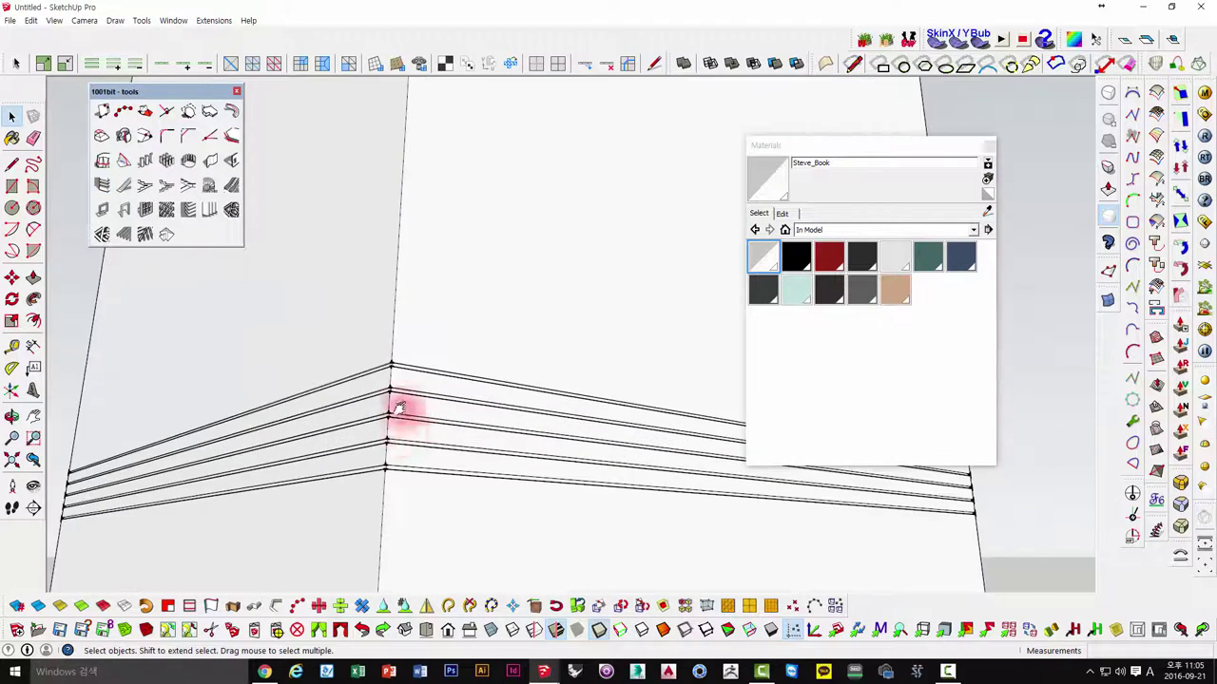
pyautogui.scroll(3, 403, 408)
# - Orbit and zoom around the grooved box to inspect the groove ends
pyautogui.moveTo(468, 437)
pyautogui.mouseDown(button='middle')
pyautogui.moveTo(682, 454)
pyautogui.moveTo(435, 299)
pyautogui.moveTo(472, 303)
pyautogui.mouseUp(button='middle')
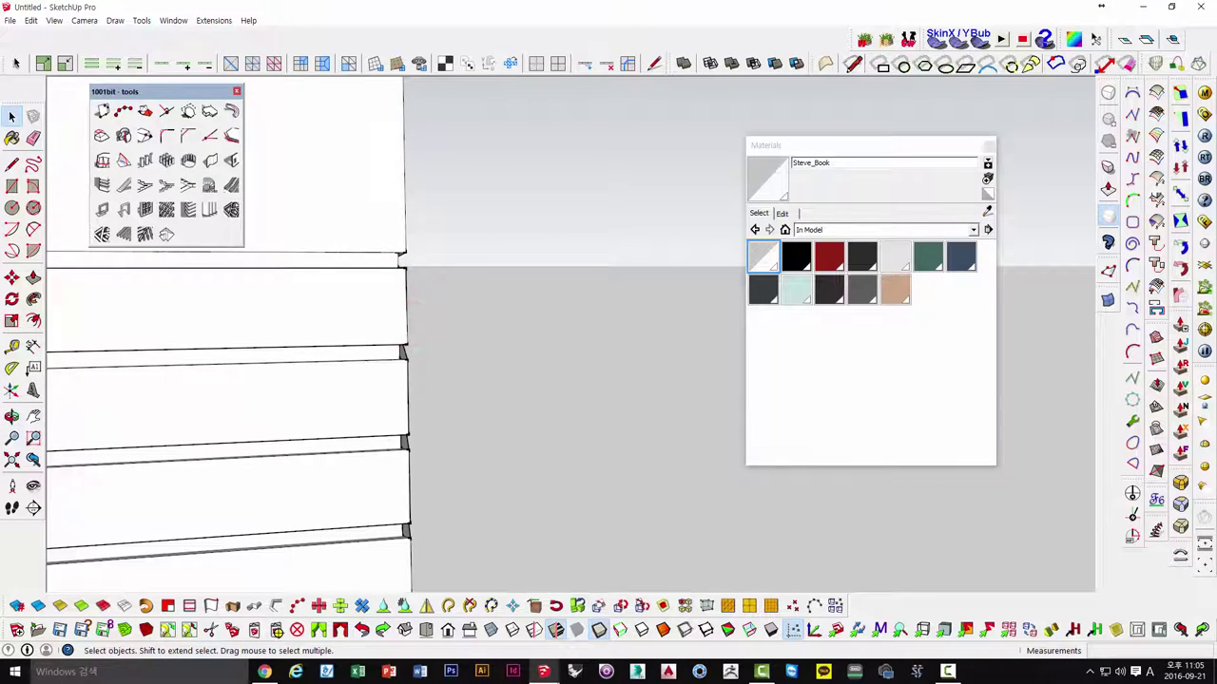
pyautogui.moveTo(537, 400)
pyautogui.mouseDown(button='middle')
pyautogui.moveTo(408, 396)
pyautogui.moveTo(497, 375)
pyautogui.moveTo(372, 389)
pyautogui.moveTo(448, 358)
pyautogui.mouseUp(button='middle')
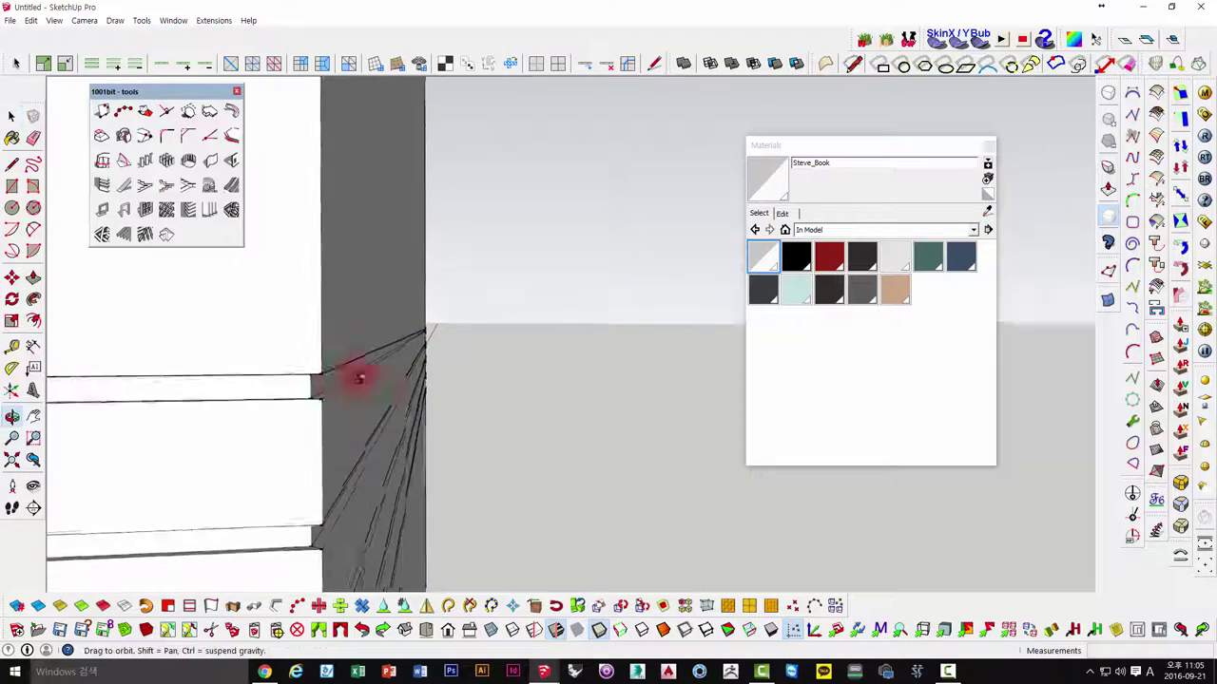
pyautogui.moveTo(345, 379); pyautogui.dragTo(416, 385, button='middle')
pyautogui.scroll(3, 418, 385)
pyautogui.scroll(-2, 419, 383)
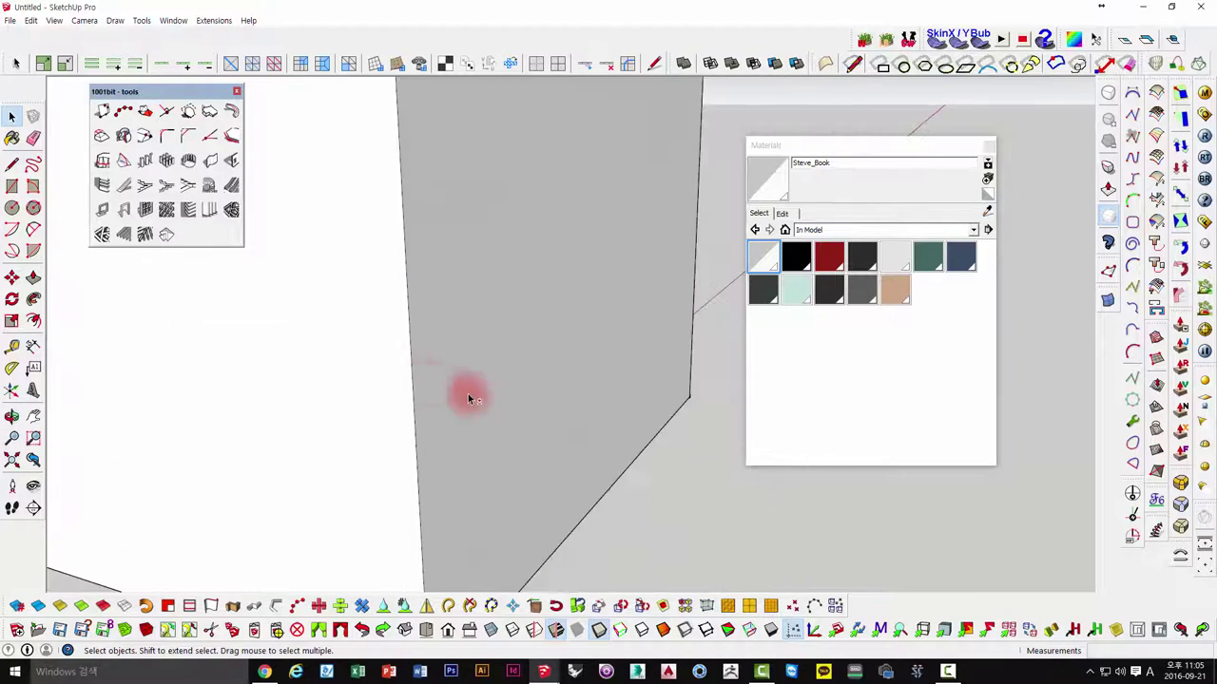
pyautogui.scroll(-2, 468, 394)
pyautogui.scroll(-2, 485, 425)
pyautogui.scroll(-2, 503, 408)
# - Select the box's front and side faces and open 1001bit Create Grooves
pyautogui.moveTo(521, 340)
pyautogui.mouseDown(button='middle')
pyautogui.moveTo(467, 353)
pyautogui.moveTo(388, 318)
pyautogui.moveTo(478, 312)
pyautogui.moveTo(425, 331)
pyautogui.moveTo(449, 327)
pyautogui.mouseUp(button='middle')
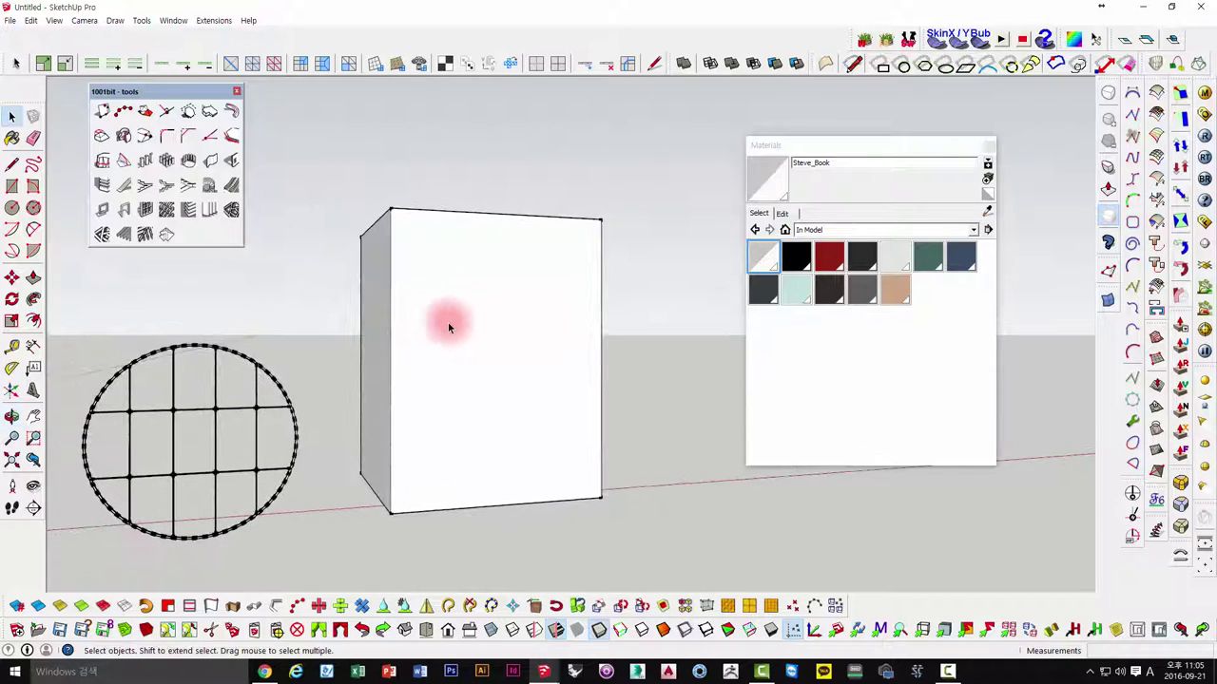
pyautogui.click(464, 281)
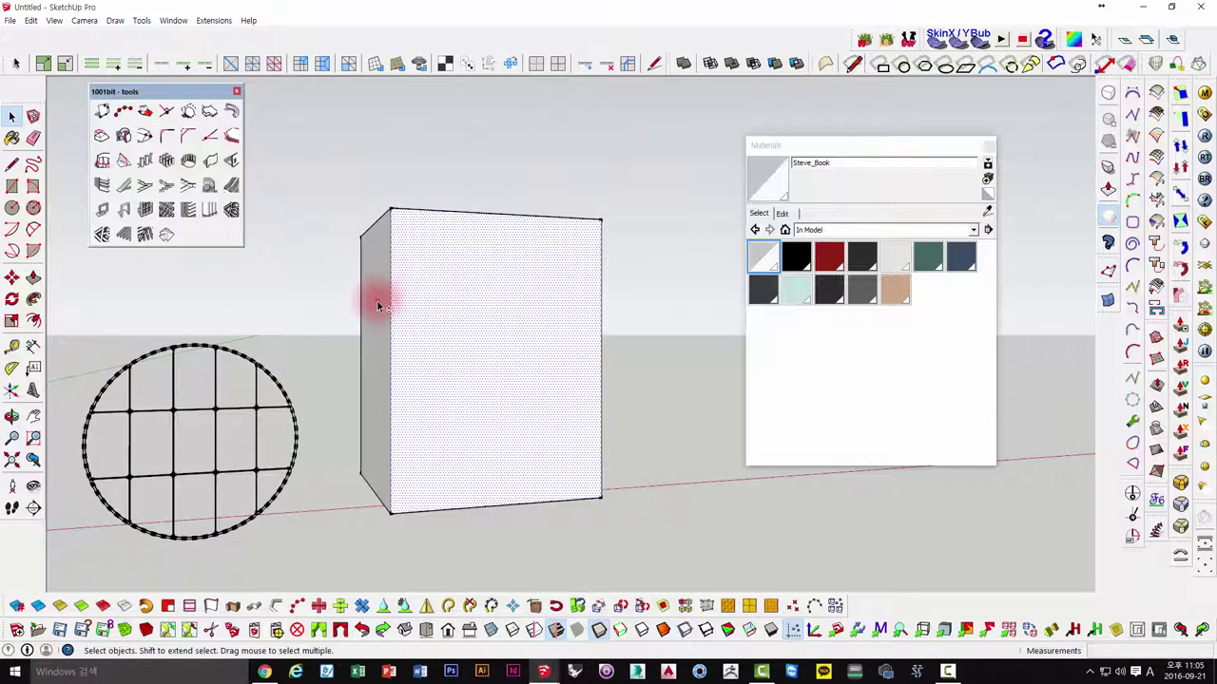
pyautogui.keyDown('shift'); pyautogui.click(378, 305); pyautogui.keyUp('shift')
pyautogui.moveTo(377, 304)
pyautogui.mouseDown(button='middle')
pyautogui.moveTo(388, 304)
pyautogui.moveTo(285, 312)
pyautogui.mouseUp(button='middle')
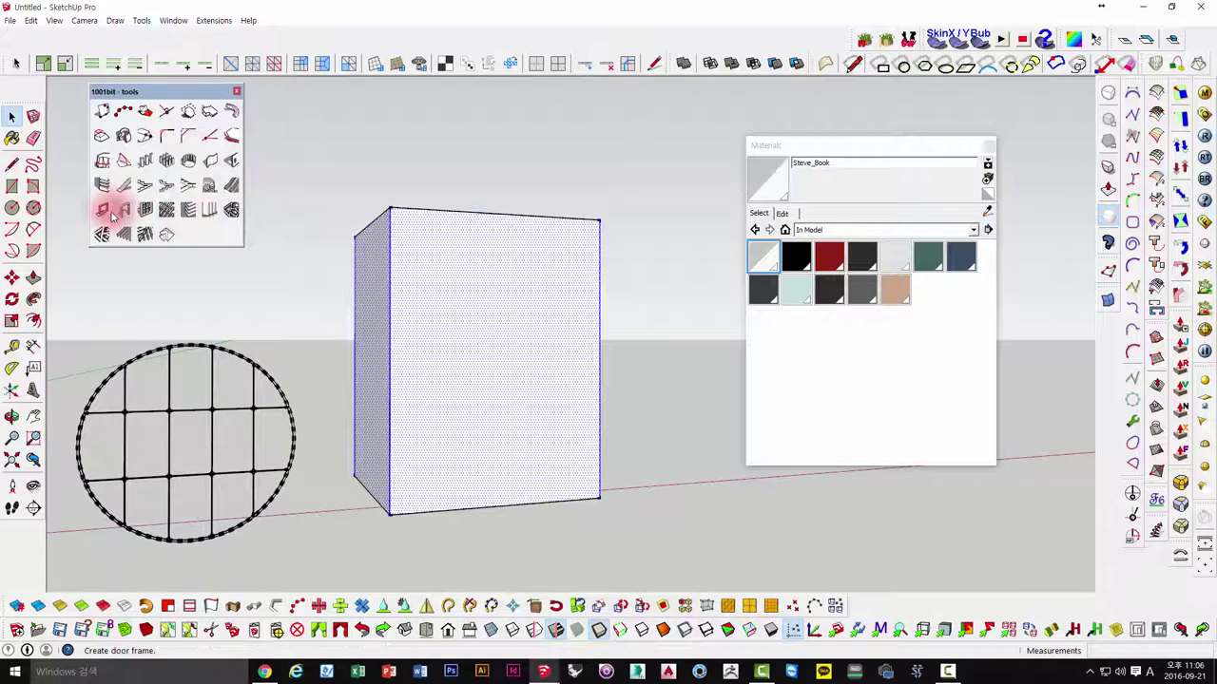
pyautogui.click(103, 186)
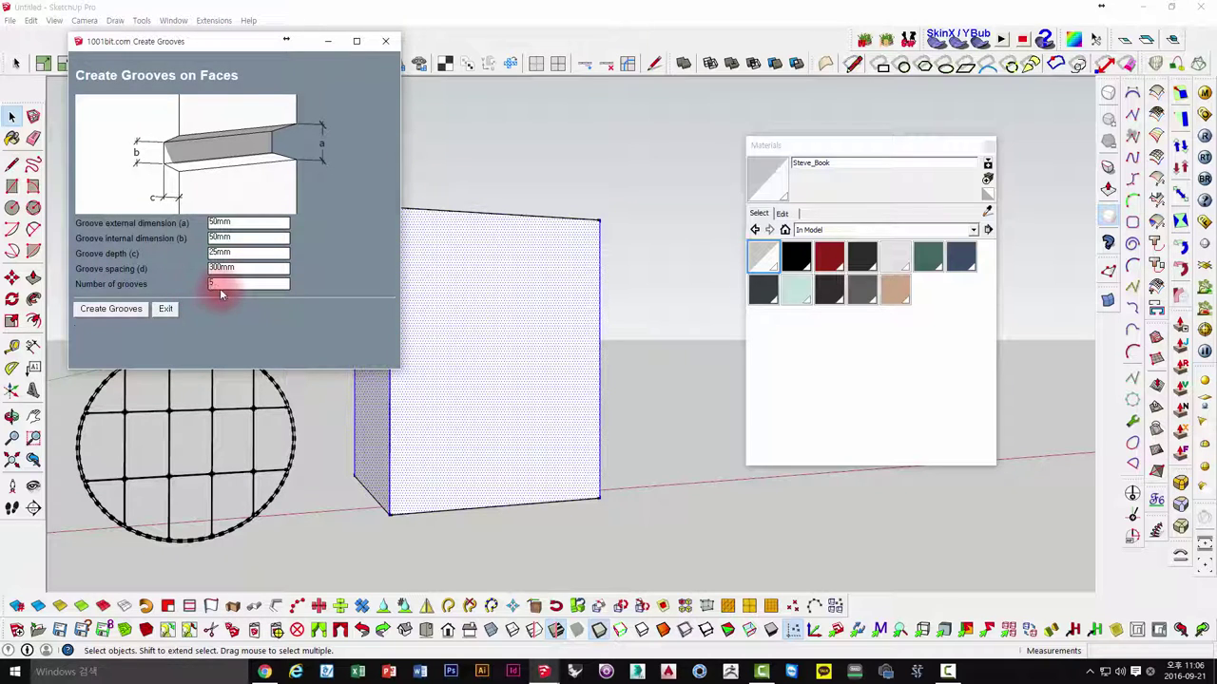
# - Raise the number of grooves and cut them from high on the box, edges unsoftened
pyautogui.doubleClick(221, 285)
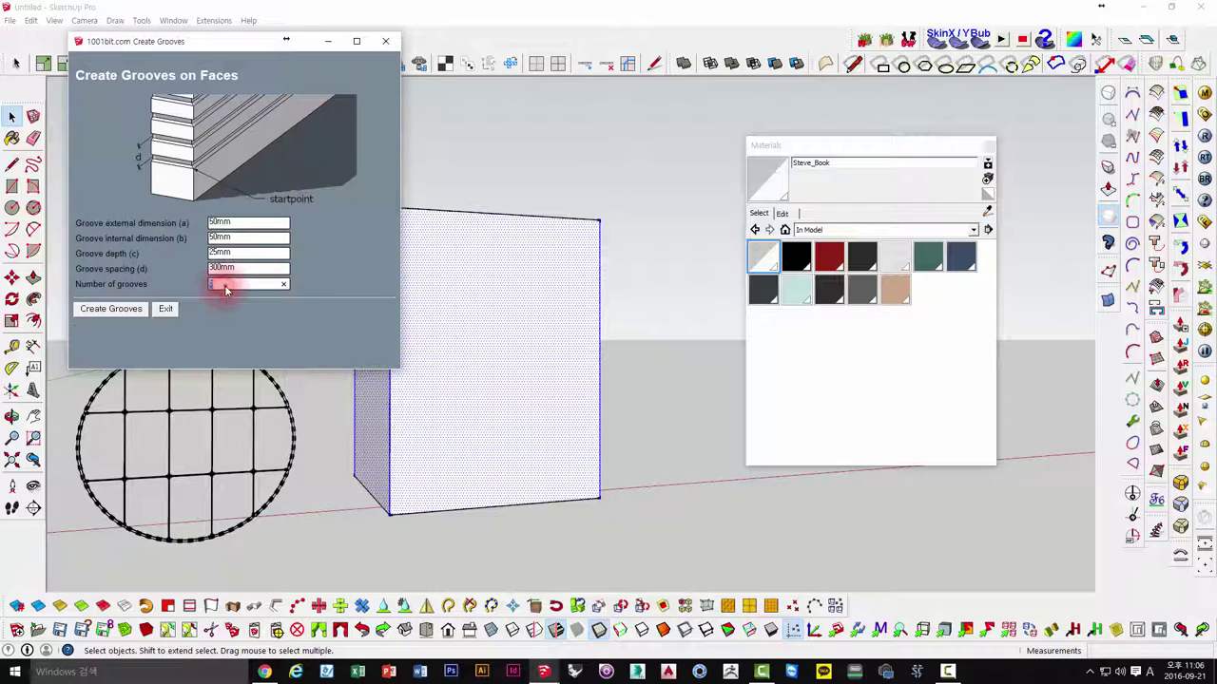
pyautogui.click(125, 310)
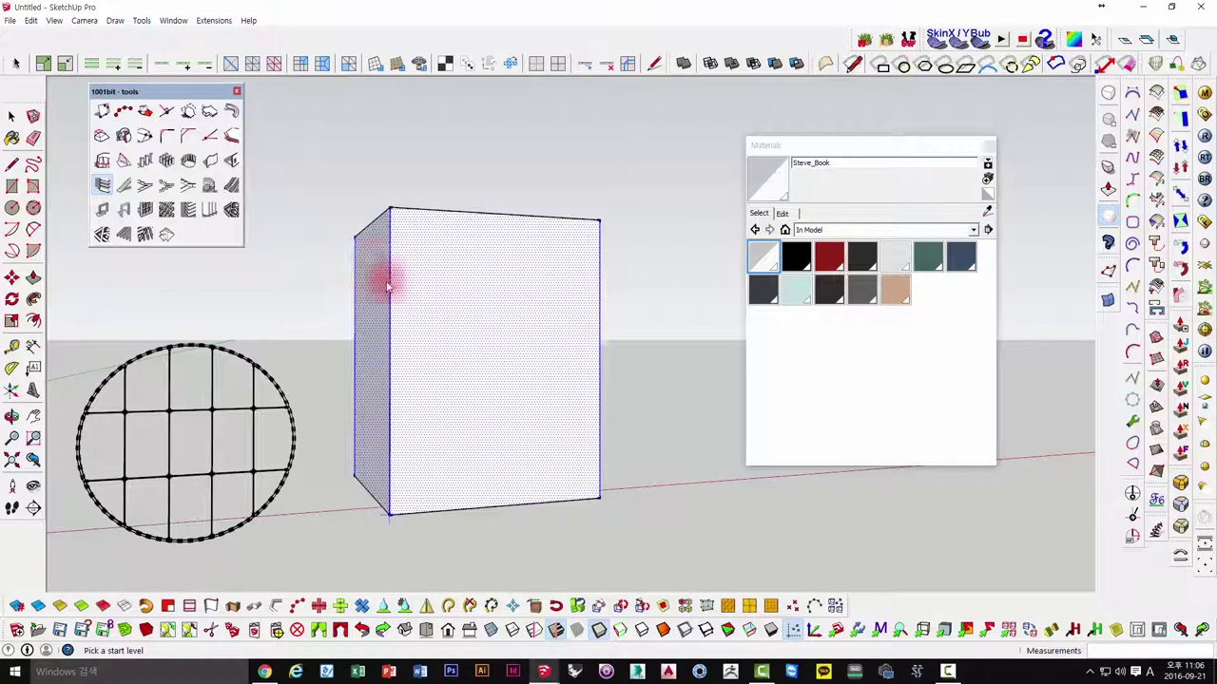
pyautogui.click(398, 294)
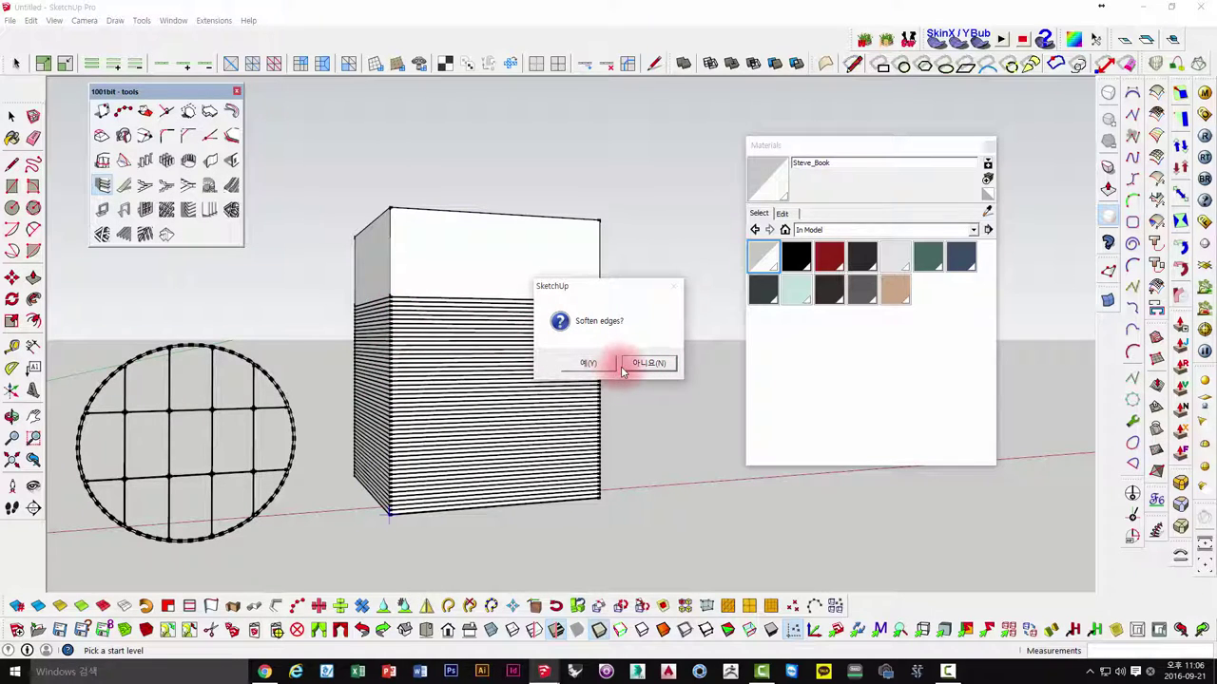
pyautogui.click(654, 364)
# - Orbit and zoom around the striped box to inspect its grooves and dark side
pyautogui.scroll(3, 509, 356)
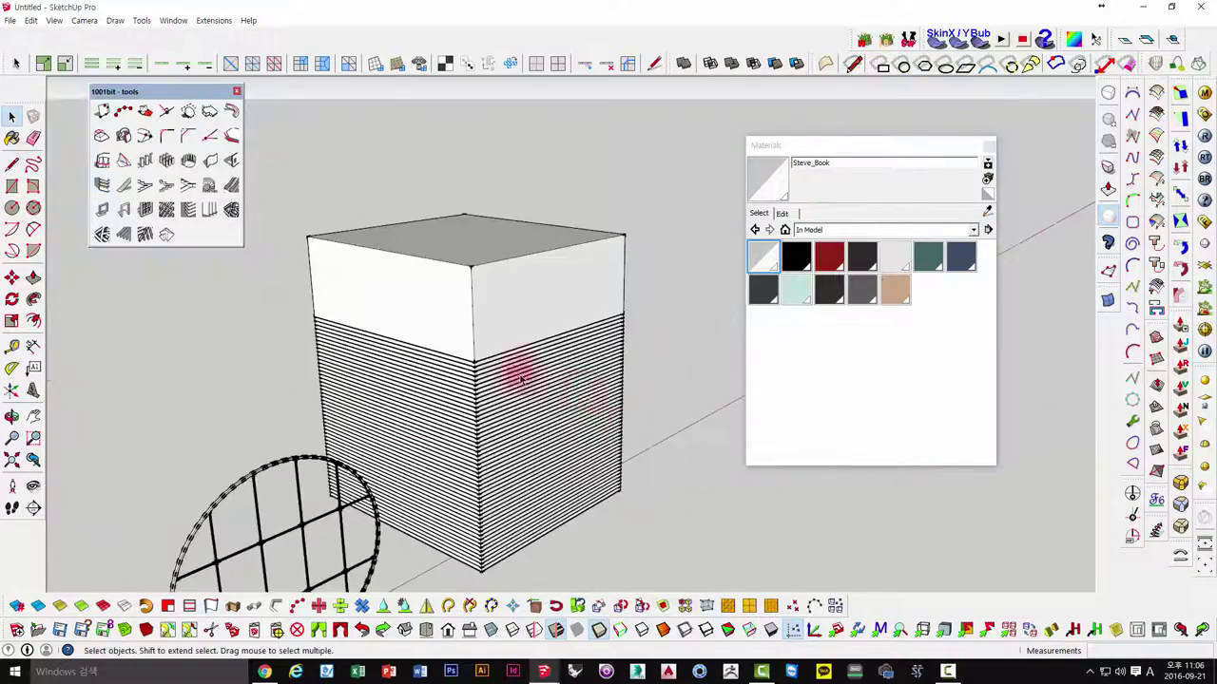
pyautogui.scroll(3, 480, 354)
pyautogui.scroll(3, 502, 380)
pyautogui.moveTo(502, 380)
pyautogui.mouseDown(button='middle')
pyautogui.moveTo(244, 399)
pyautogui.moveTo(543, 367)
pyautogui.moveTo(565, 311)
pyautogui.moveTo(612, 333)
pyautogui.moveTo(475, 320)
pyautogui.moveTo(203, 362)
pyautogui.moveTo(339, 380)
pyautogui.moveTo(324, 372)
pyautogui.moveTo(538, 342)
pyautogui.mouseUp(button='middle')
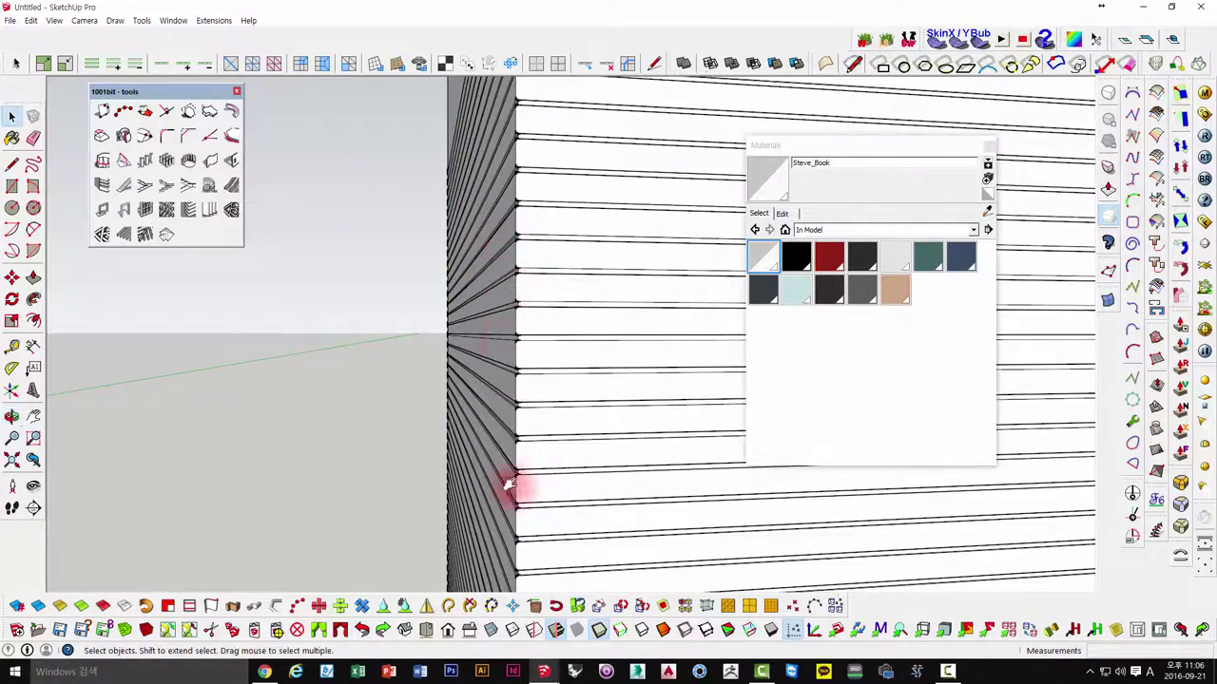
pyautogui.moveTo(509, 485)
pyautogui.mouseDown(button='middle')
pyautogui.moveTo(516, 294)
pyautogui.moveTo(530, 312)
pyautogui.moveTo(523, 345)
pyautogui.moveTo(395, 313)
pyautogui.mouseUp(button='middle')
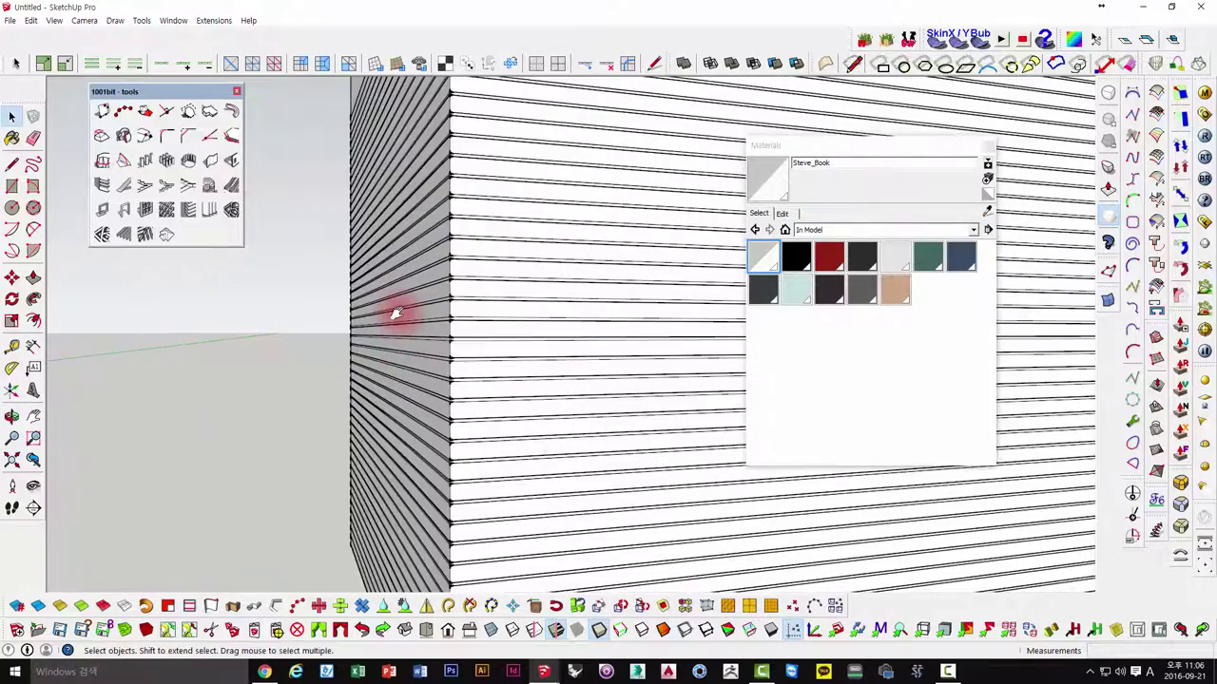
pyautogui.scroll(-3, 396, 313)
pyautogui.scroll(-2, 402, 326)
pyautogui.scroll(-3, 407, 326)
pyautogui.scroll(-2, 427, 421)
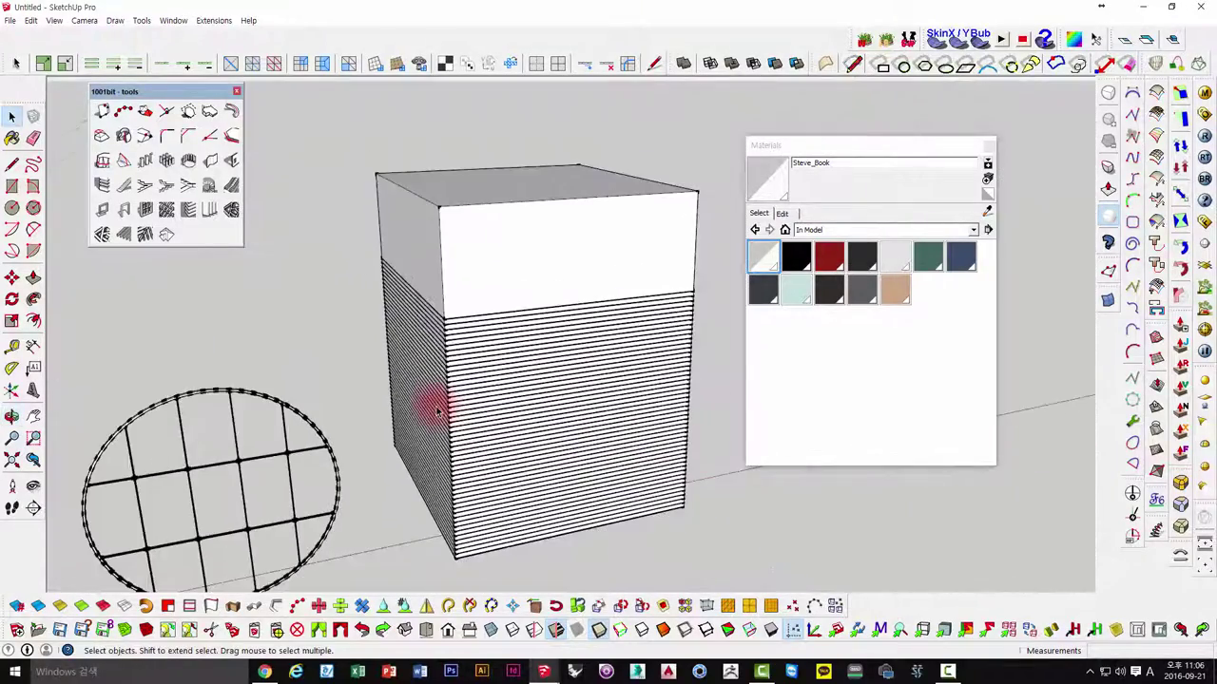
pyautogui.moveTo(437, 411)
pyautogui.mouseDown(button='middle')
pyautogui.moveTo(443, 325)
pyautogui.moveTo(467, 252)
pyautogui.moveTo(465, 271)
pyautogui.moveTo(413, 266)
pyautogui.moveTo(448, 234)
pyautogui.moveTo(503, 245)
pyautogui.moveTo(470, 237)
pyautogui.moveTo(447, 190)
pyautogui.mouseUp(button='middle')
# - Inspect the box's left face, then select the whole grooved box and delete it
pyautogui.scroll(3, 452, 314)
pyautogui.scroll(3, 473, 320)
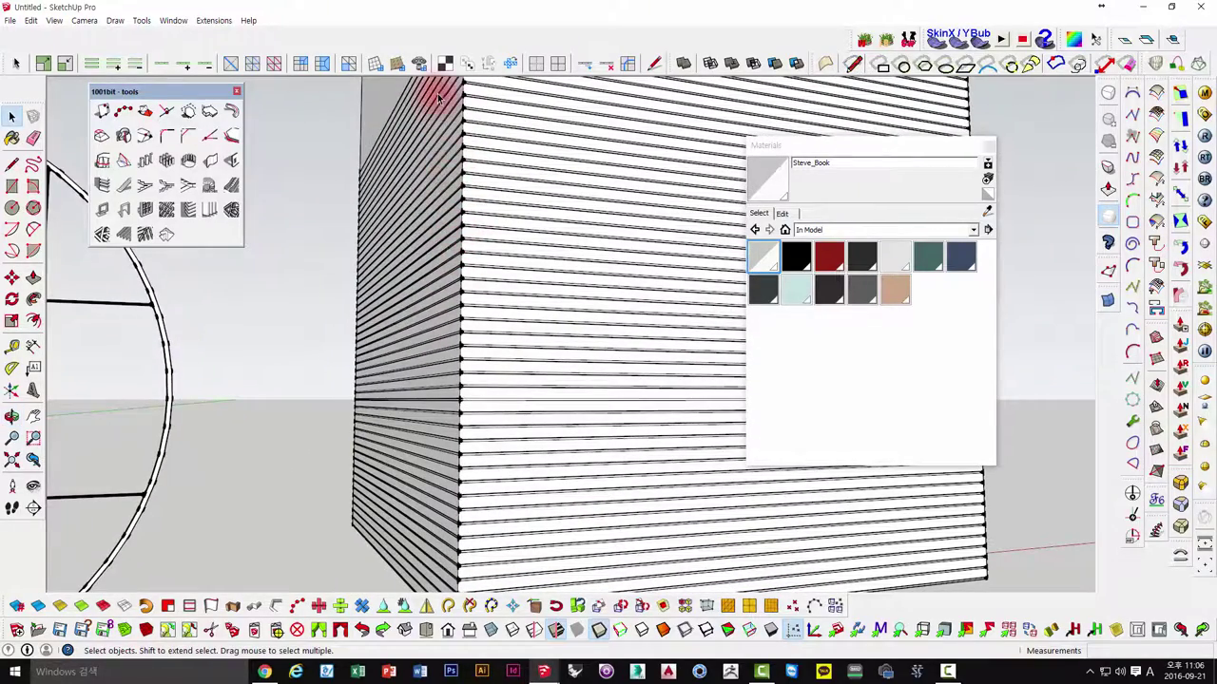
pyautogui.scroll(2, 449, 351)
pyautogui.scroll(2, 463, 350)
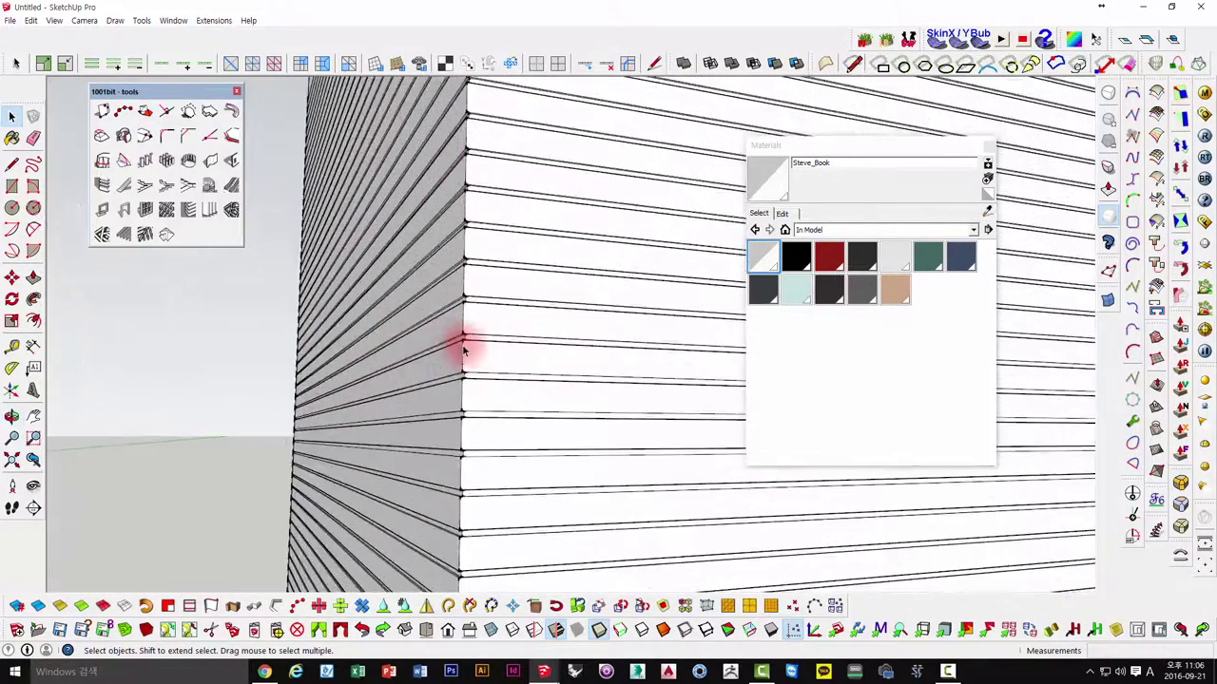
pyautogui.moveTo(462, 352)
pyautogui.mouseDown(button='middle')
pyautogui.moveTo(462, 313)
pyautogui.moveTo(415, 345)
pyautogui.mouseUp(button='middle')
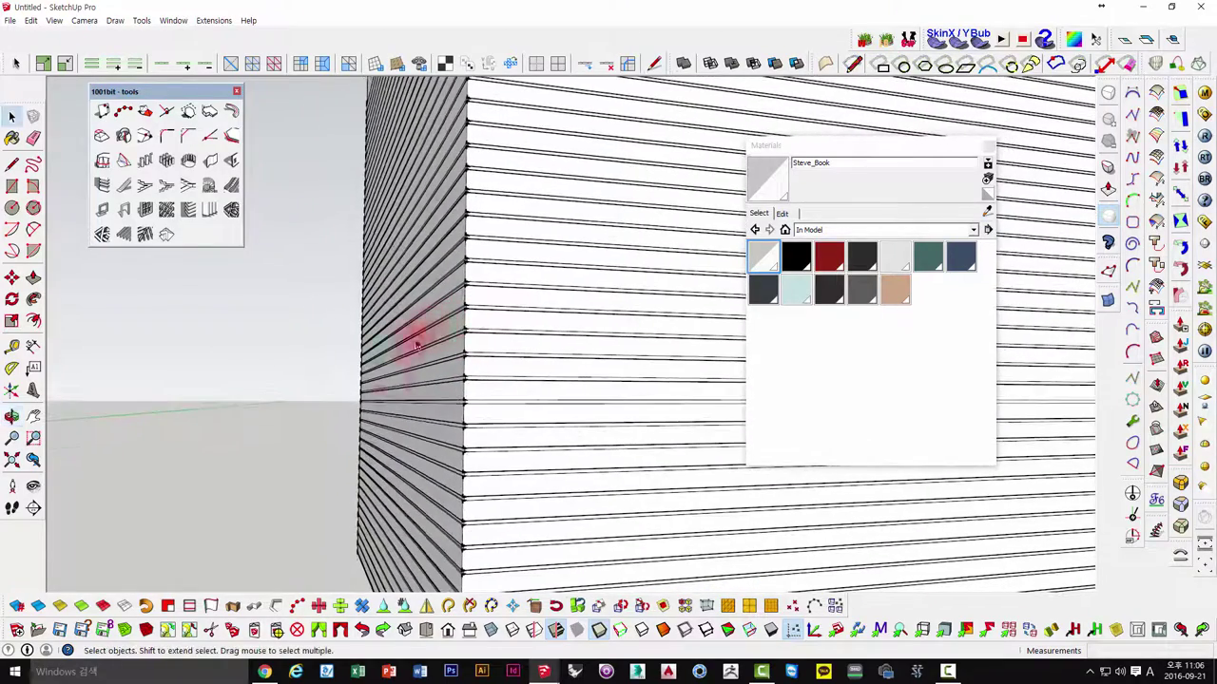
pyautogui.scroll(-3, 435, 263)
pyautogui.scroll(-3, 434, 272)
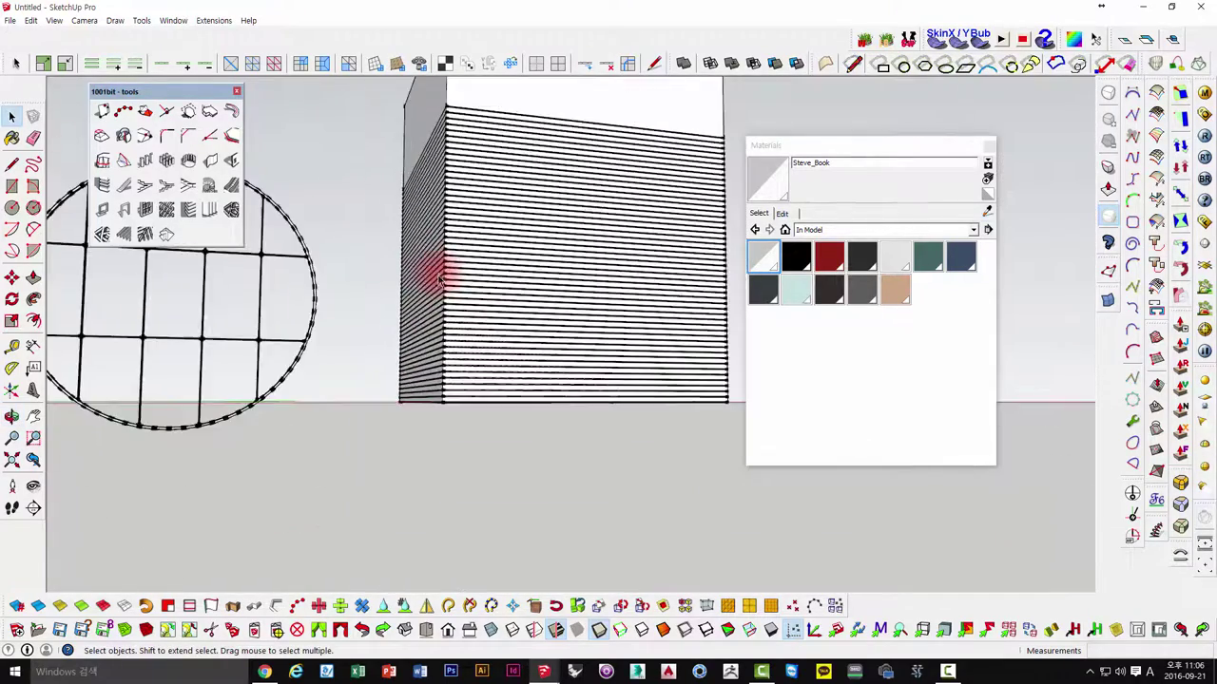
pyautogui.scroll(-3, 440, 286)
pyautogui.moveTo(440, 285); pyautogui.dragTo(359, 378, button='middle')
pyautogui.tripleClick(495, 194)
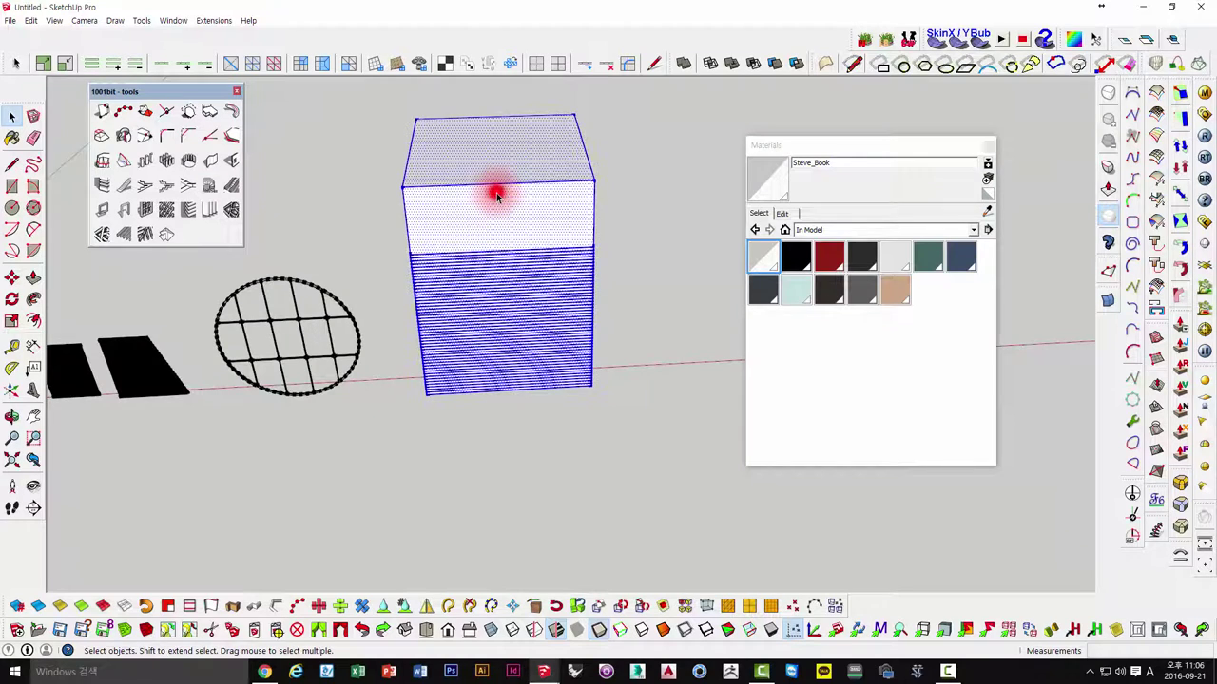
pyautogui.press('Delete')
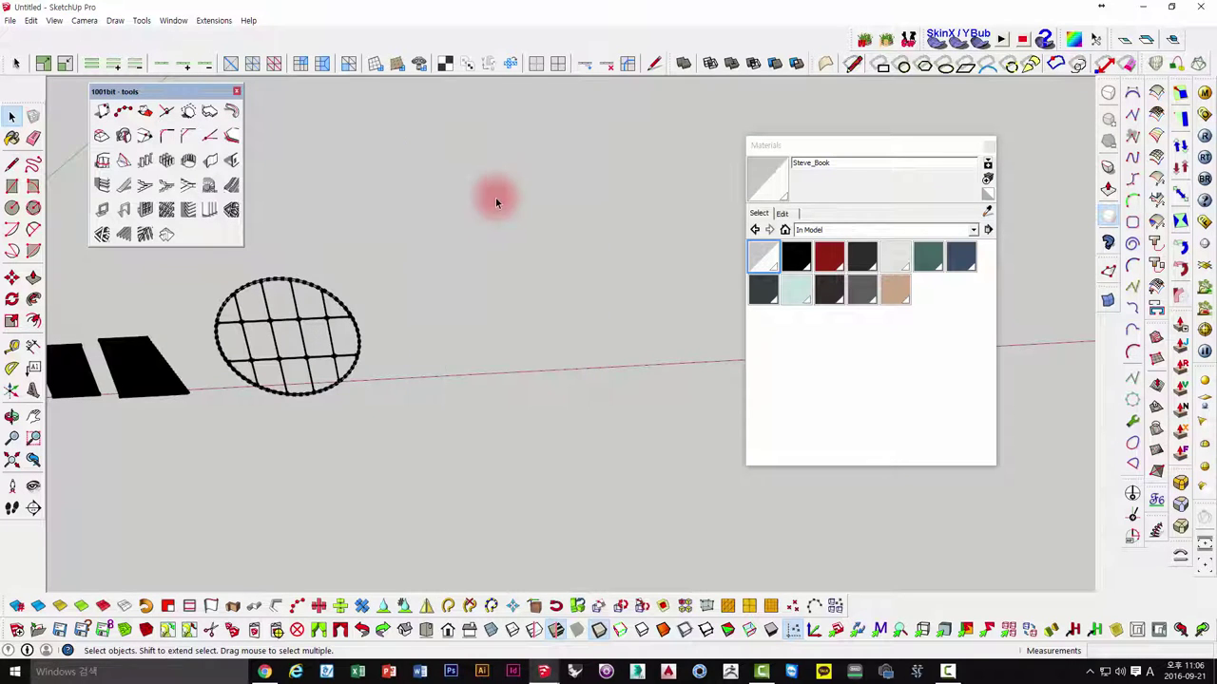
# - Draw two overlapping rectangular faces with the Rectangle tool
pyautogui.moveTo(495, 197)
pyautogui.mouseDown(button='middle')
pyautogui.moveTo(380, 257)
pyautogui.moveTo(470, 290)
pyautogui.moveTo(452, 382)
pyautogui.mouseUp(button='middle')
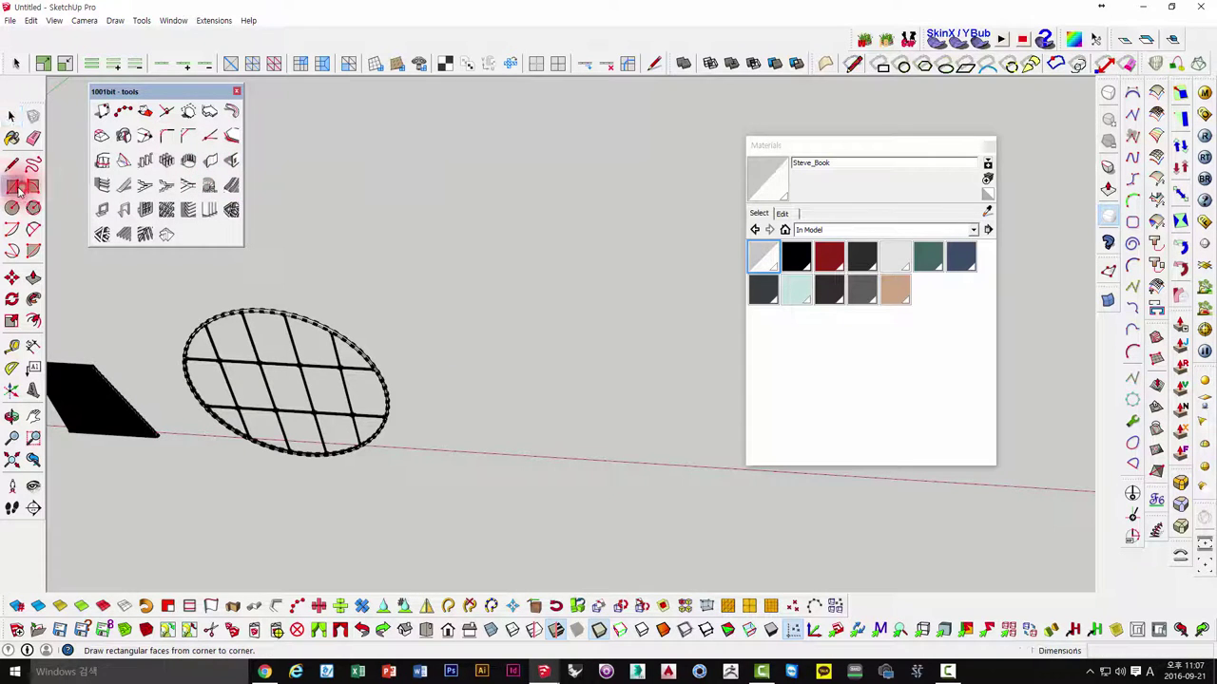
pyautogui.click(19, 189)
pyautogui.click(527, 302)
pyautogui.click(707, 535)
pyautogui.moveTo(703, 538); pyautogui.dragTo(473, 439, button='middle')
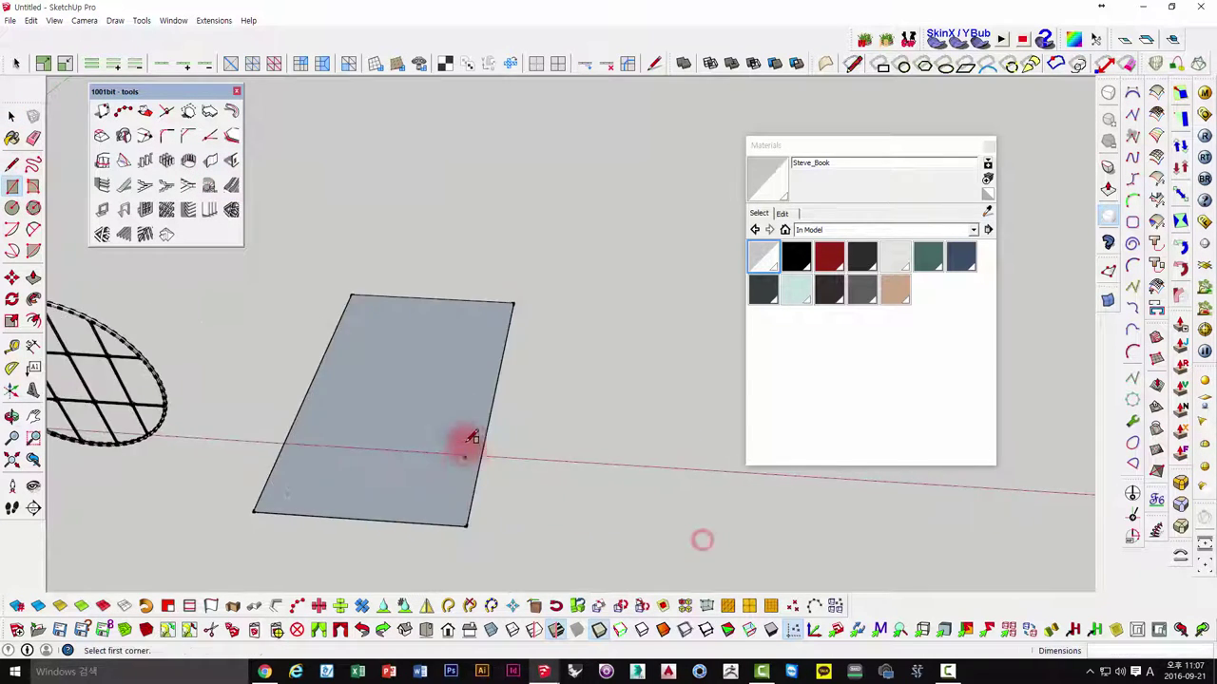
pyautogui.click(413, 367)
pyautogui.click(685, 472)
pyautogui.moveTo(548, 427)
pyautogui.mouseDown(button='middle')
pyautogui.moveTo(528, 427)
pyautogui.moveTo(442, 286)
pyautogui.mouseUp(button='middle')
pyautogui.press('space')
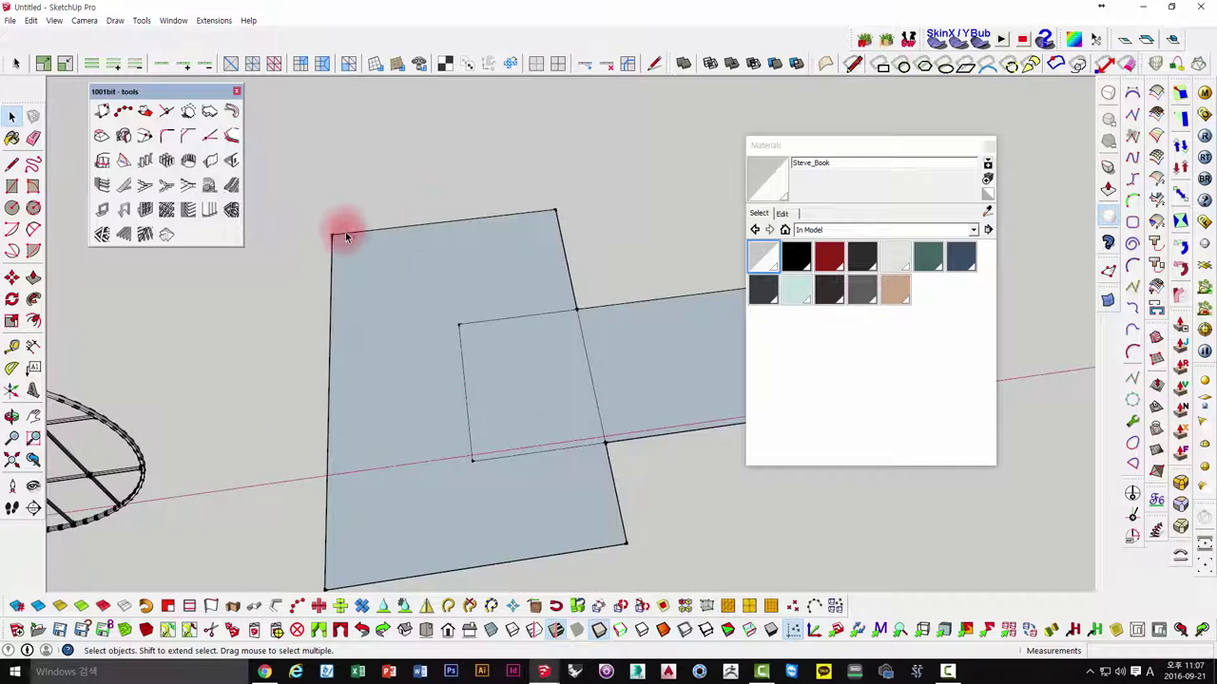
# - Select both rectangles and open the 1001bit vertical wall builder settings
pyautogui.moveTo(345, 232)
pyautogui.mouseDown(button='middle')
pyautogui.moveTo(516, 245)
pyautogui.moveTo(475, 263)
pyautogui.moveTo(367, 196)
pyautogui.mouseUp(button='middle')
pyautogui.moveTo(367, 194); pyautogui.dragTo(748, 478)
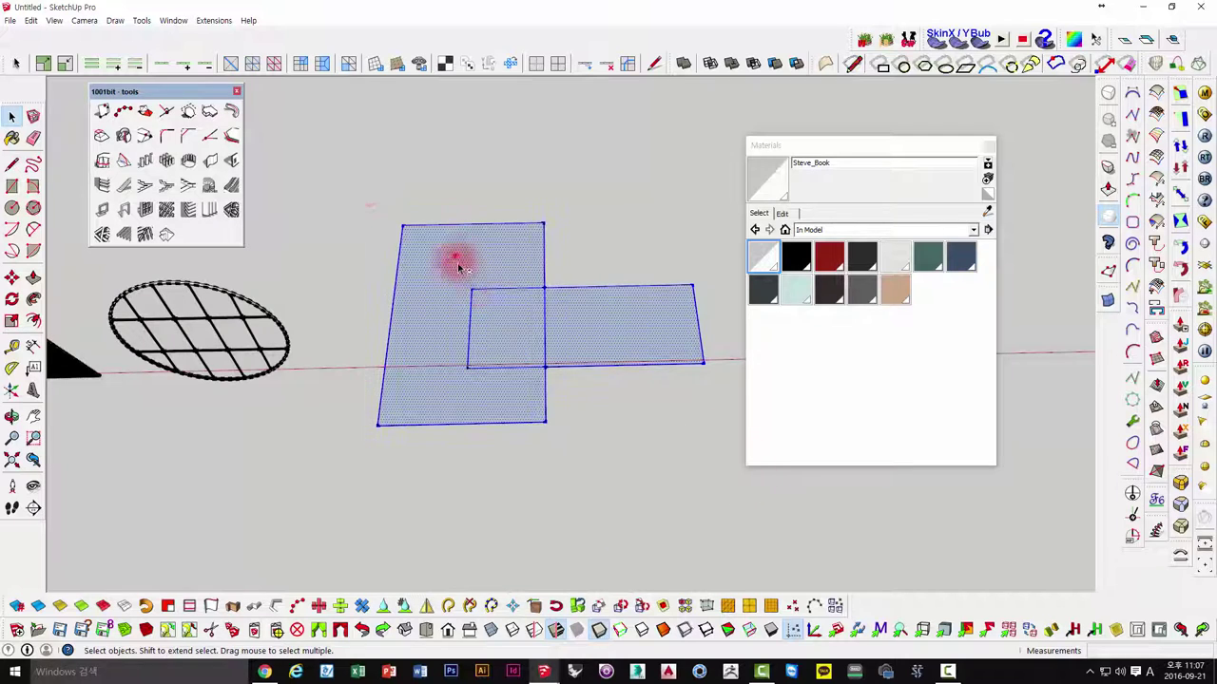
pyautogui.click(210, 158)
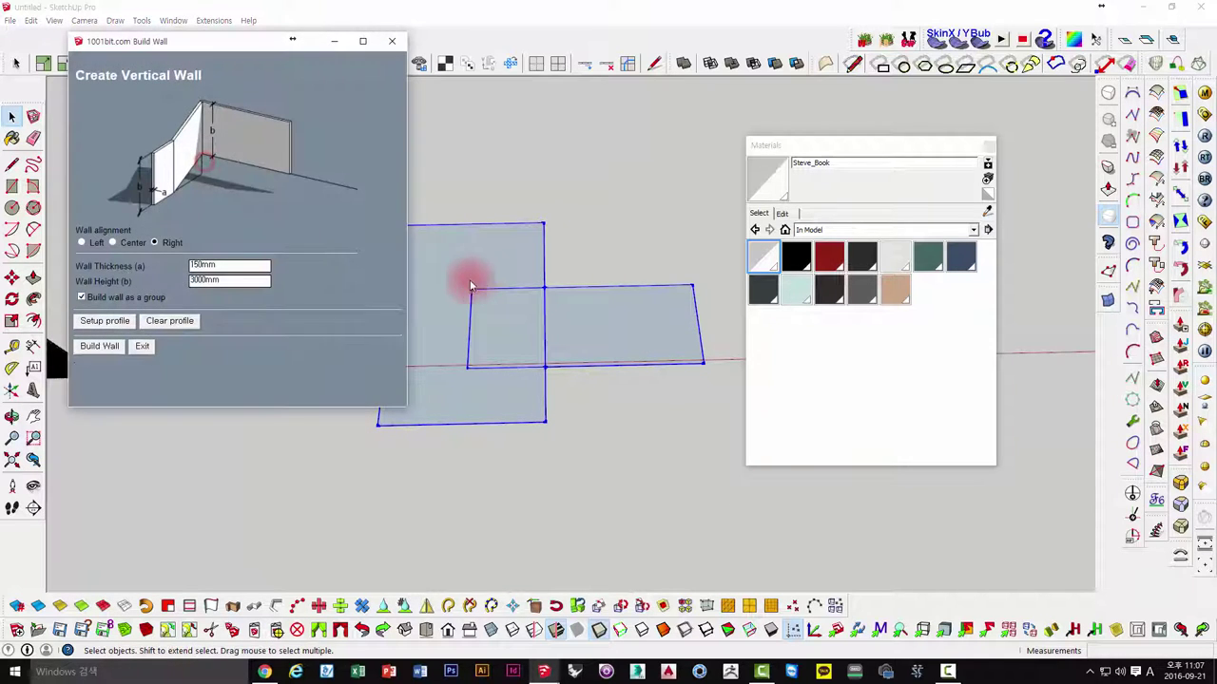
# - Build the first wall run around the square where the two rectangles overlap
pyautogui.click(98, 348)
pyautogui.moveTo(467, 371)
pyautogui.mouseDown(button='middle')
pyautogui.moveTo(467, 253)
pyautogui.moveTo(504, 333)
pyautogui.mouseUp(button='middle')
pyautogui.click(471, 330)
pyautogui.scroll(3, 516, 294)
pyautogui.scroll(3, 543, 318)
pyautogui.scroll(2, 582, 342)
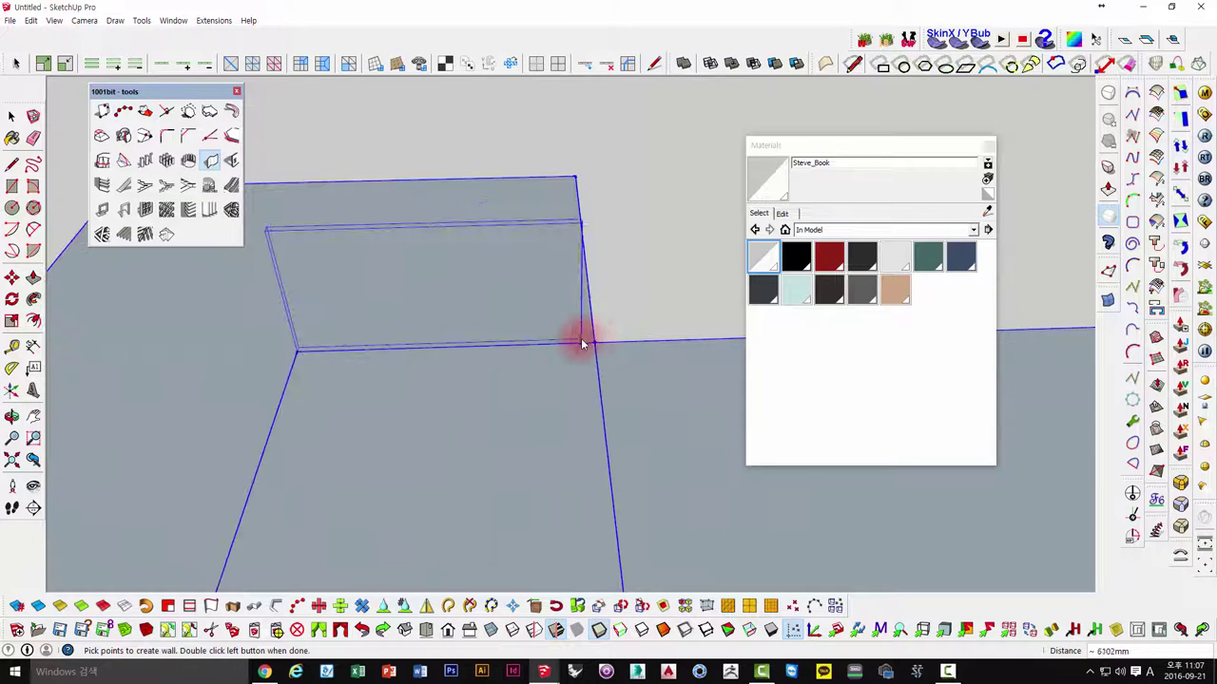
pyautogui.scroll(-2, 598, 428)
pyautogui.moveTo(612, 495); pyautogui.dragTo(484, 441, button='middle')
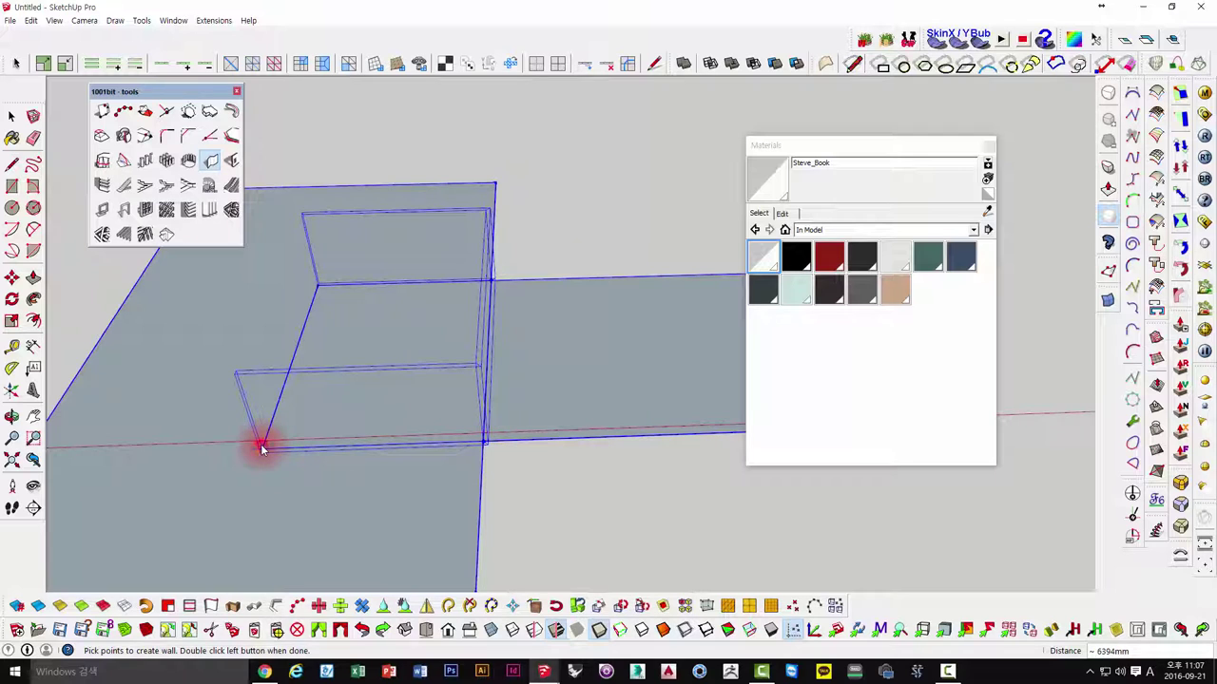
pyautogui.moveTo(264, 464)
pyautogui.mouseDown(button='middle')
pyautogui.moveTo(282, 440)
pyautogui.moveTo(538, 522)
pyautogui.moveTo(524, 380)
pyautogui.mouseUp(button='middle')
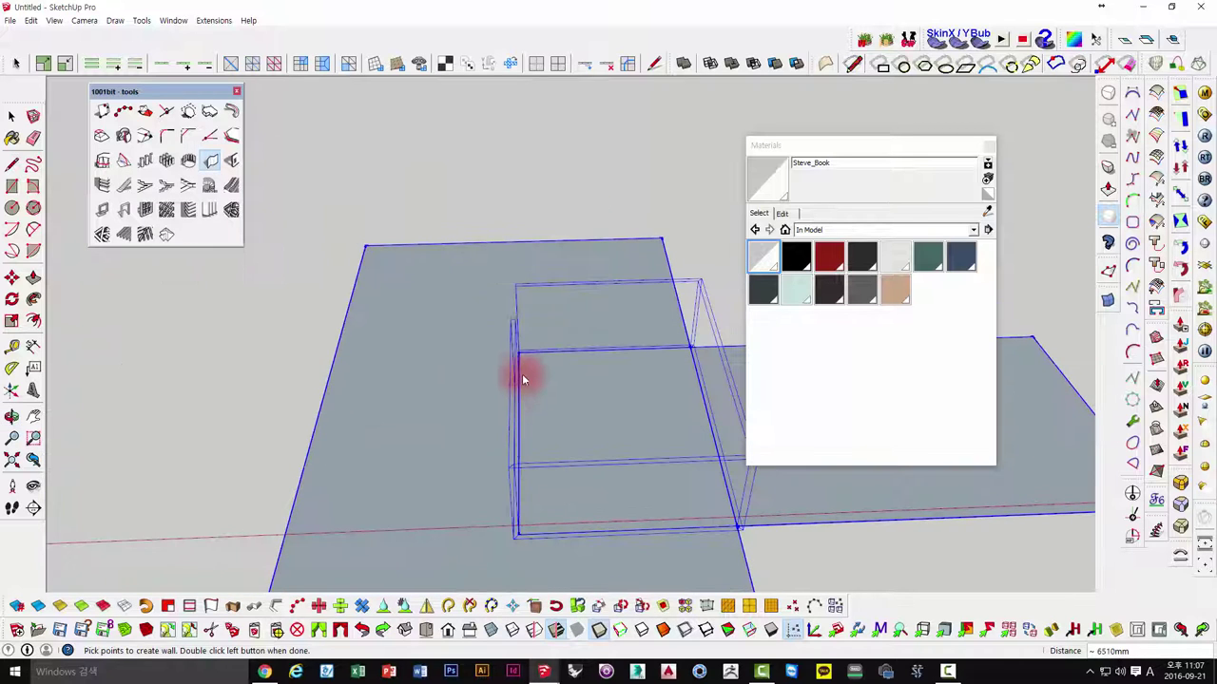
pyautogui.moveTo(520, 301)
pyautogui.mouseDown(button='middle')
pyautogui.moveTo(549, 383)
pyautogui.moveTo(534, 382)
pyautogui.mouseUp(button='middle')
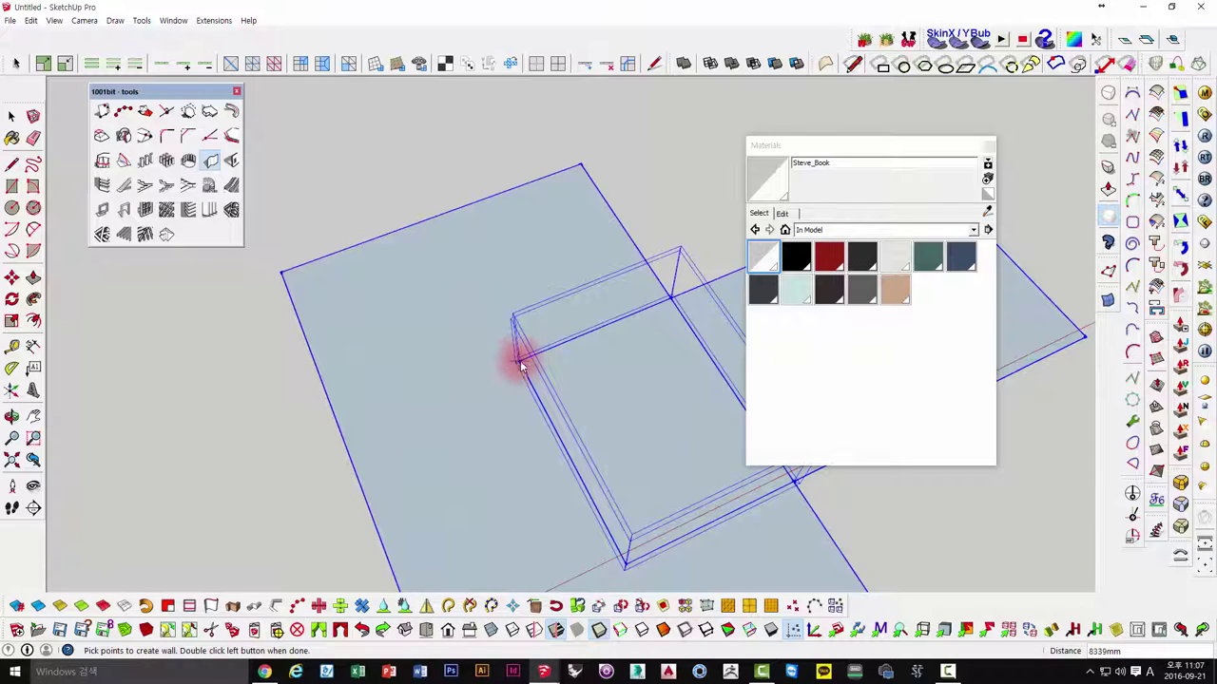
pyautogui.doubleClick(521, 366)
pyautogui.press('space')
pyautogui.scroll(-2, 551, 418)
pyautogui.moveTo(557, 429)
pyautogui.mouseDown(button='middle')
pyautogui.moveTo(587, 476)
pyautogui.moveTo(630, 464)
pyautogui.moveTo(552, 326)
pyautogui.mouseUp(button='middle')
pyautogui.click(559, 324)
pyautogui.click(636, 218)
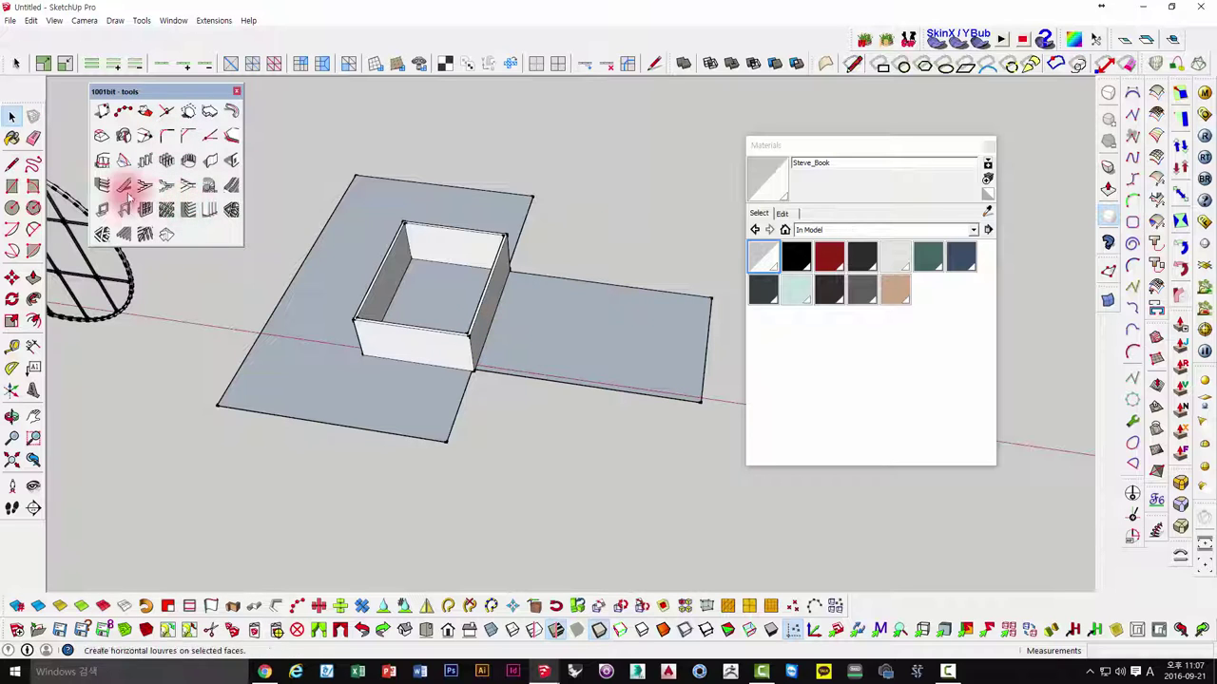
# - Build a second wall run along the larger rectangle's back, left and front edges, ending at the inner wall
pyautogui.click(211, 161)
pyautogui.click(107, 348)
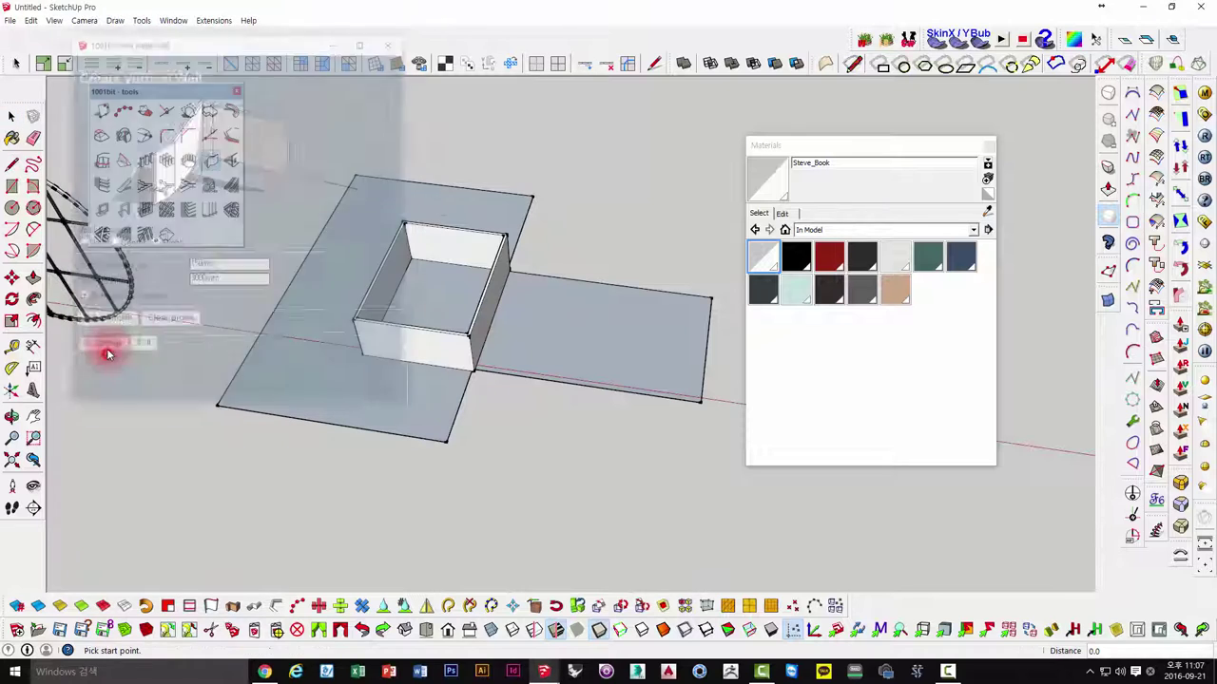
pyautogui.click(534, 200)
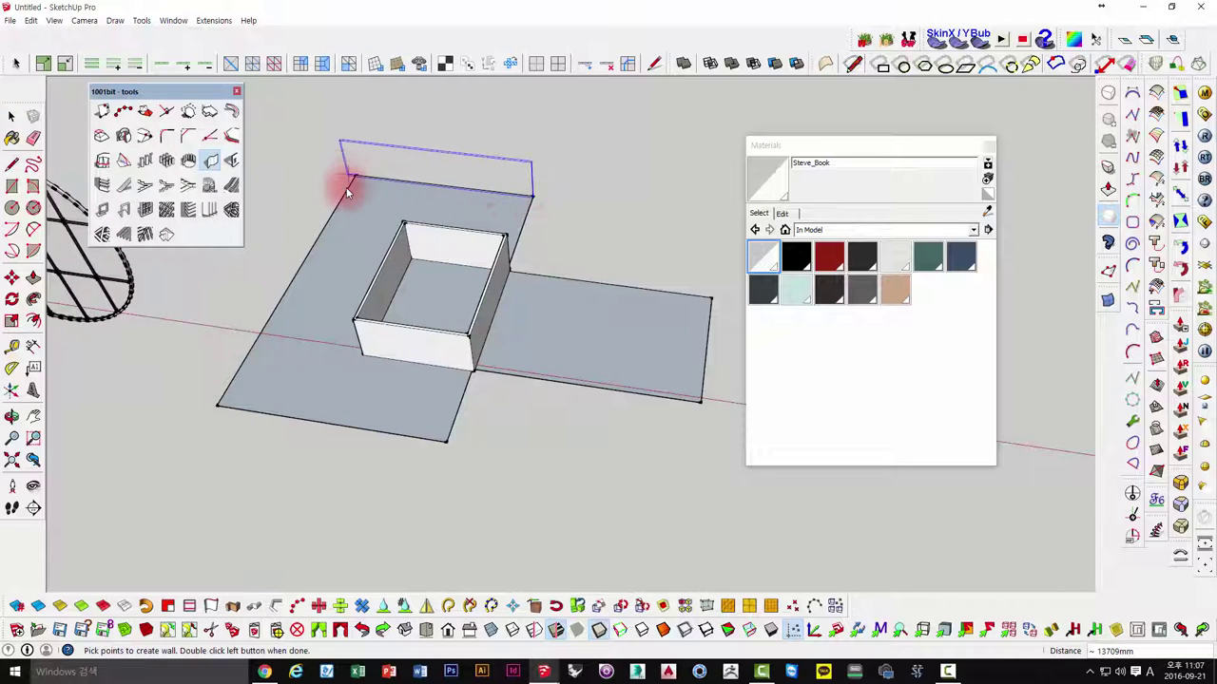
pyautogui.click(347, 190)
pyautogui.click(217, 411)
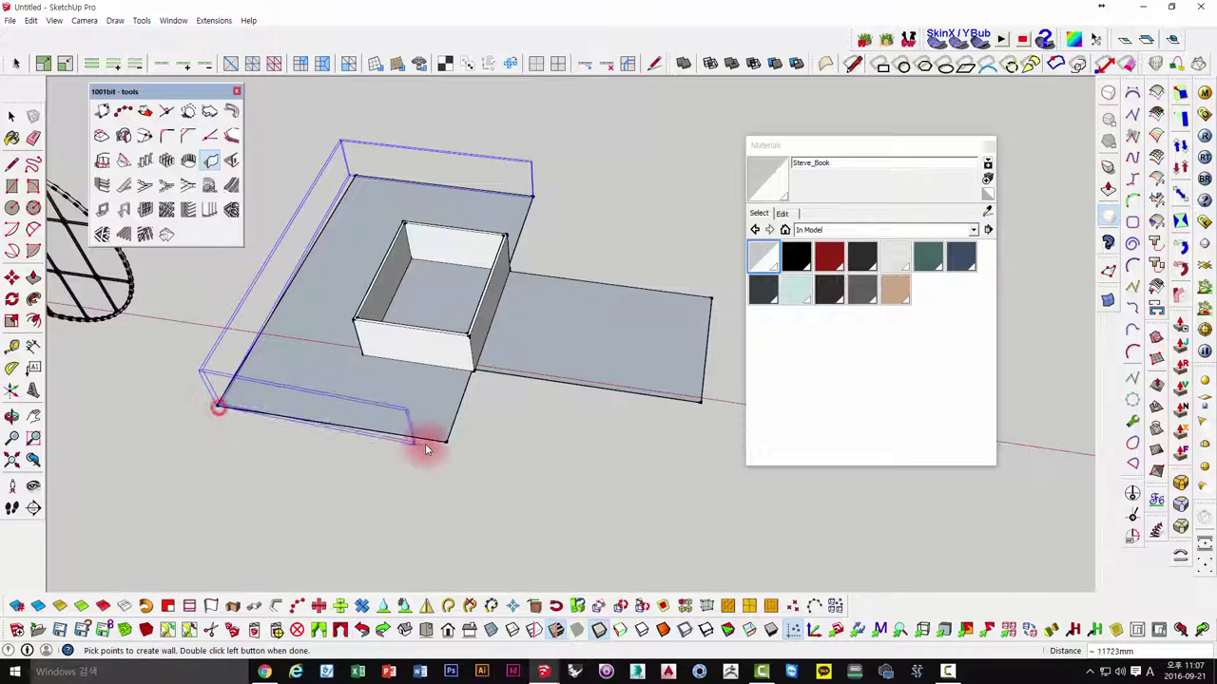
pyautogui.click(446, 440)
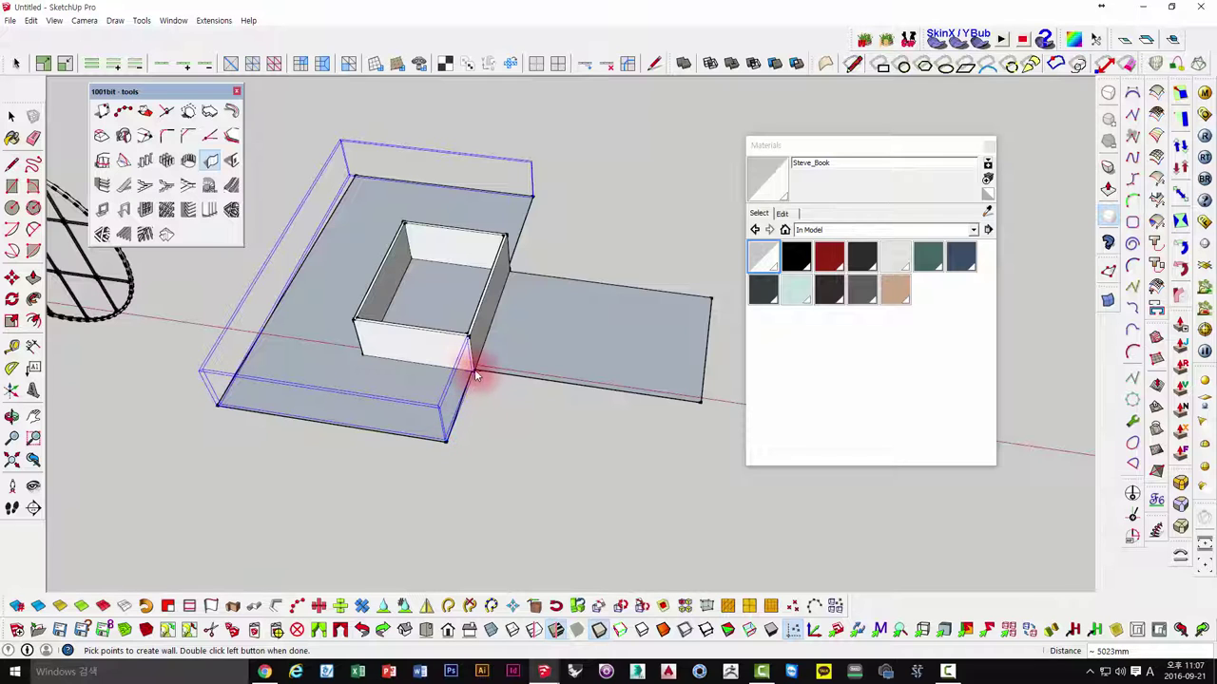
pyautogui.click(476, 373)
pyautogui.scroll(3, 478, 375)
pyautogui.scroll(2, 480, 378)
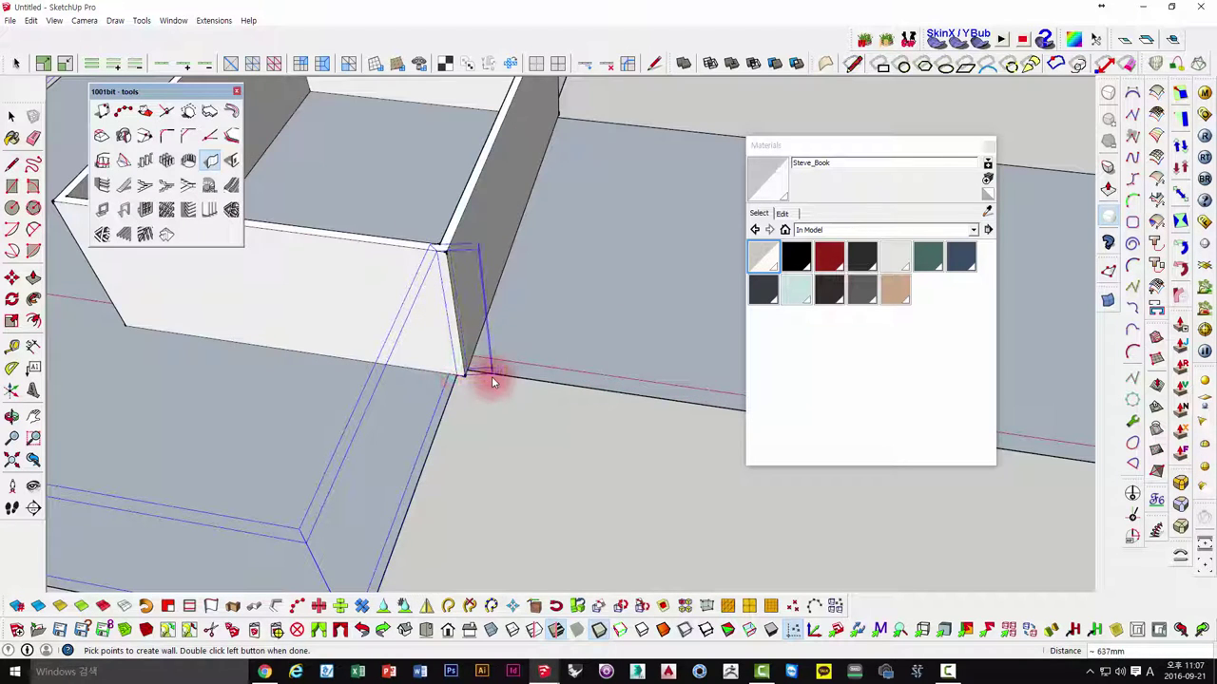
pyautogui.scroll(-3, 493, 382)
pyautogui.doubleClick(524, 384)
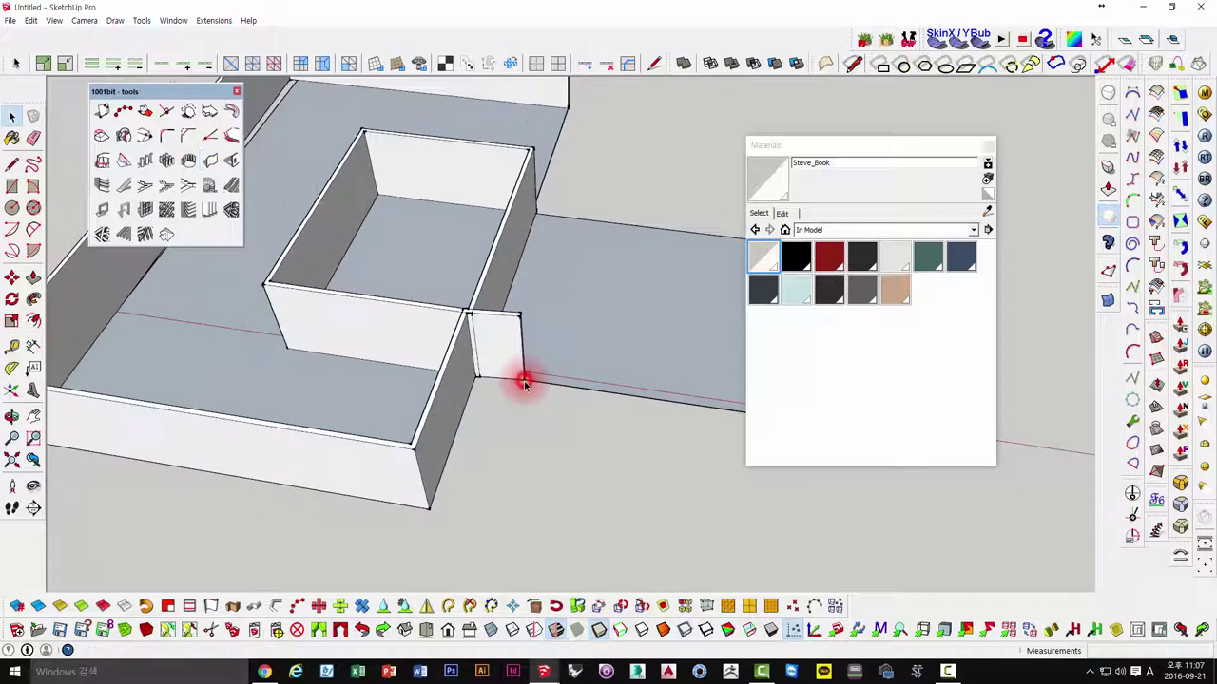
pyautogui.moveTo(524, 378)
pyautogui.mouseDown(button='middle')
pyautogui.moveTo(533, 408)
pyautogui.moveTo(495, 310)
pyautogui.mouseUp(button='middle')
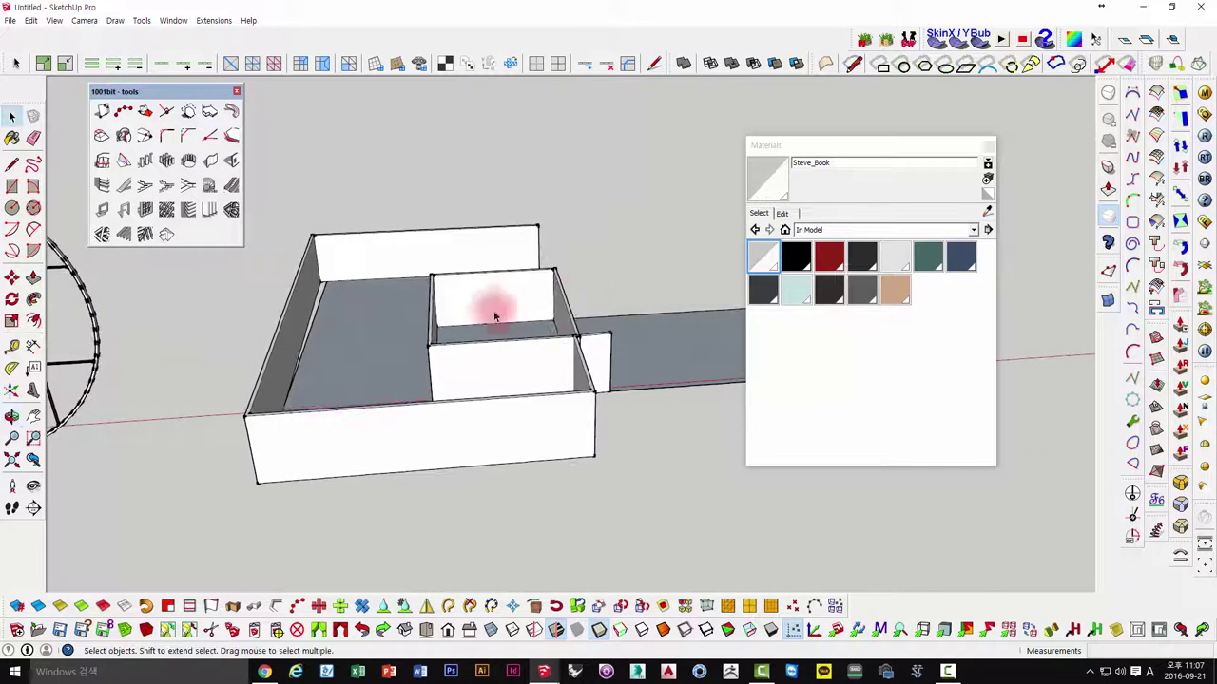
pyautogui.click(214, 160)
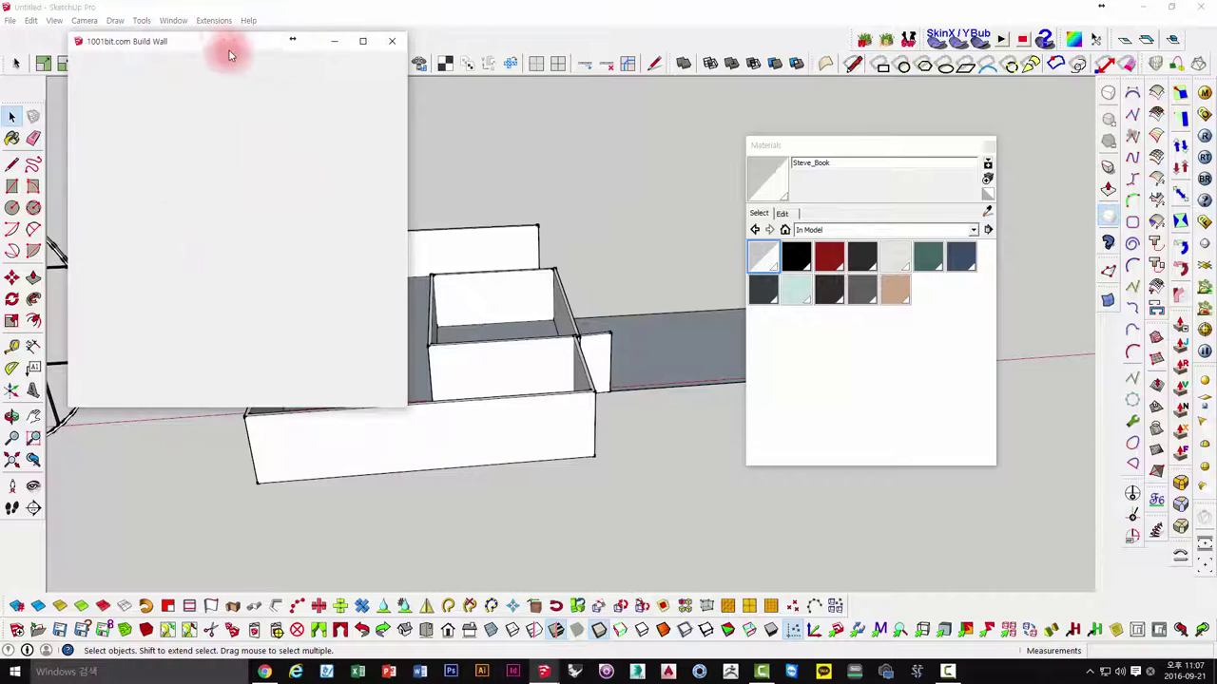
pyautogui.moveTo(227, 43); pyautogui.dragTo(303, 81)
pyautogui.moveTo(485, 127); pyautogui.dragTo(488, 124)
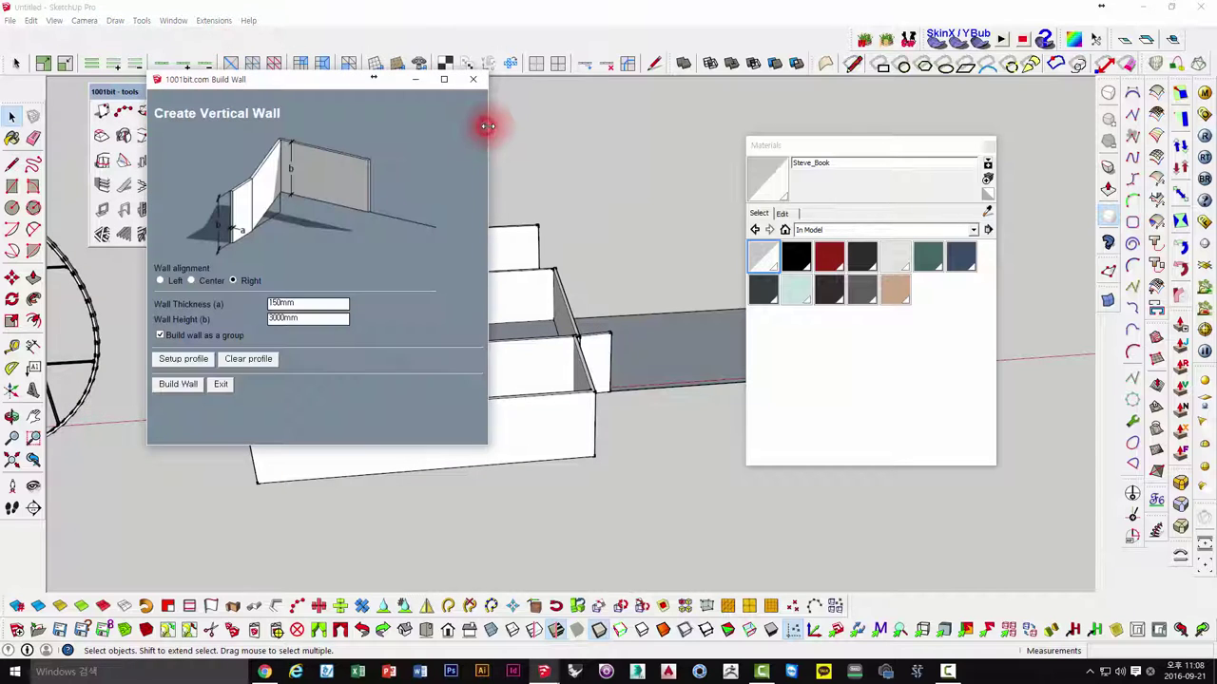
pyautogui.doubleClick(290, 304)
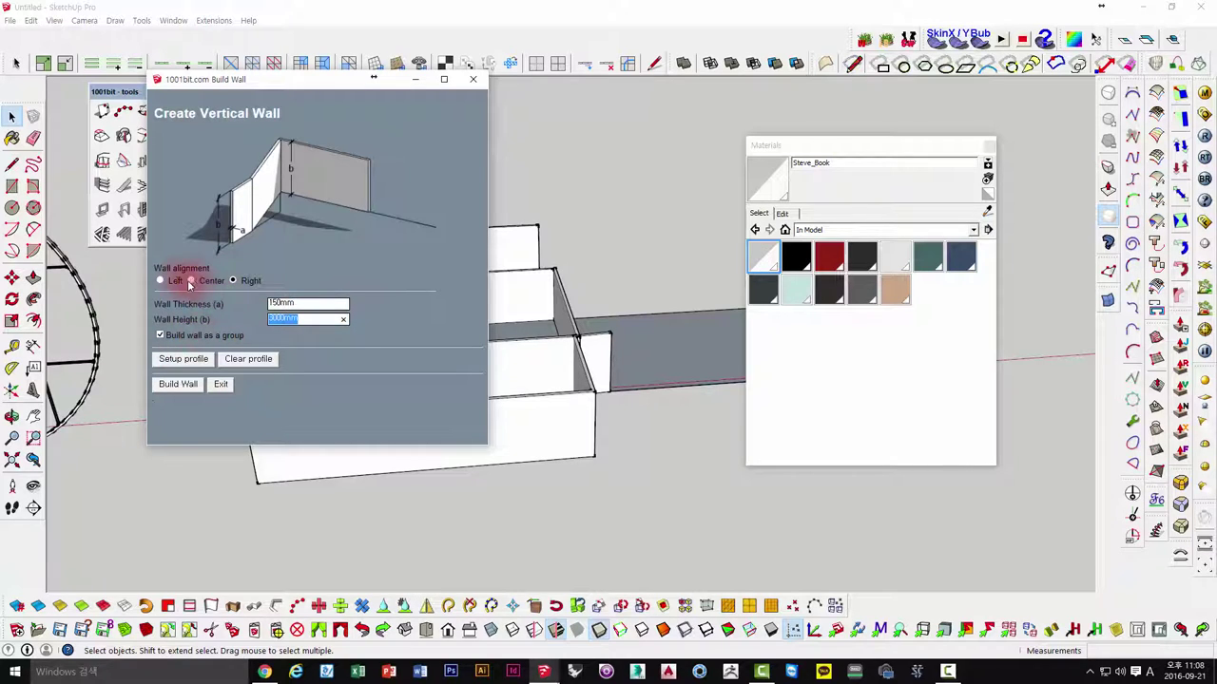
pyautogui.click(623, 295)
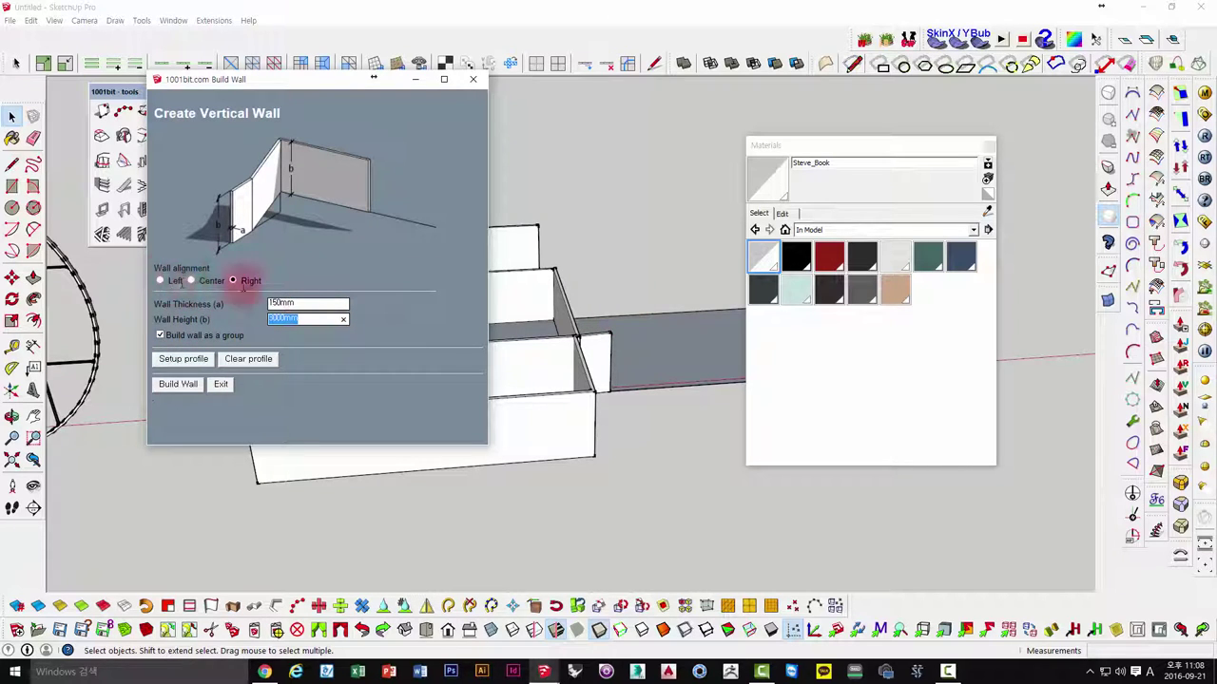
pyautogui.click(222, 385)
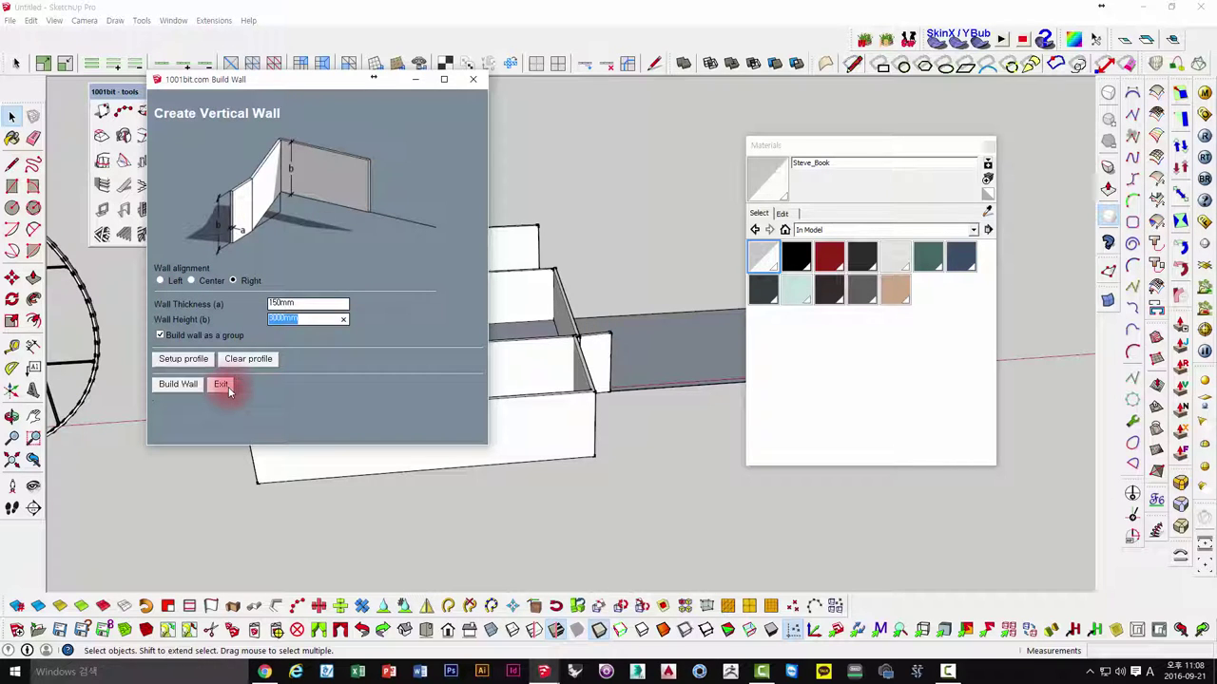
pyautogui.click(225, 385)
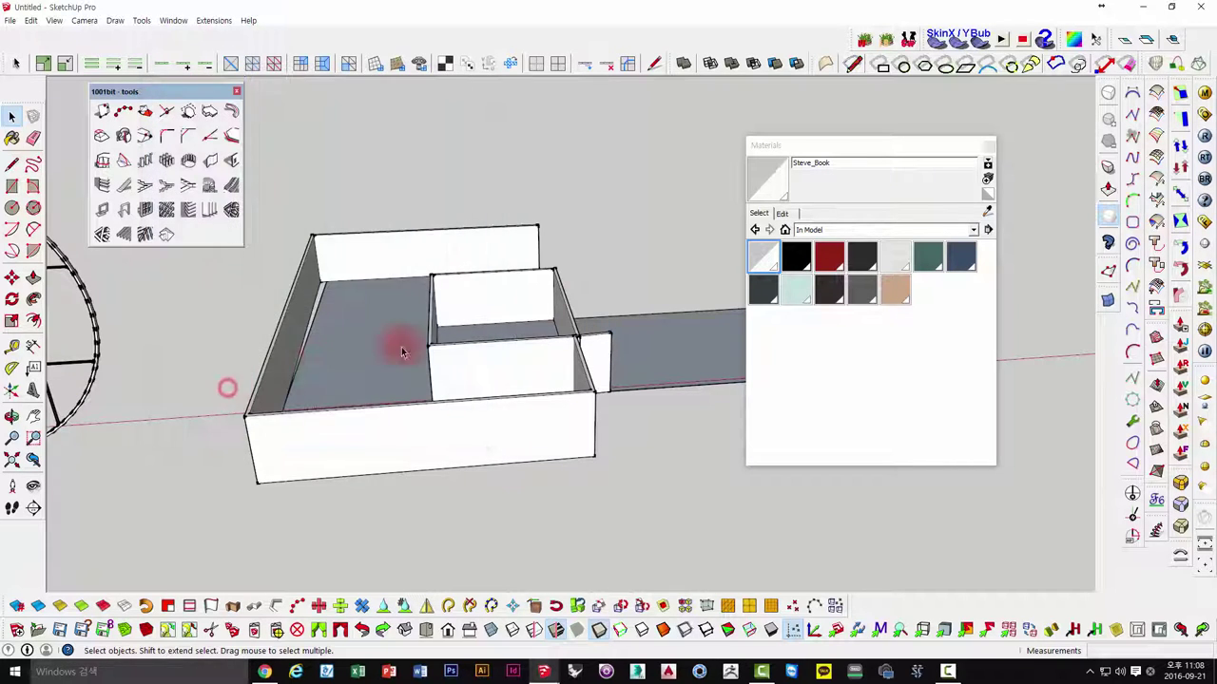
pyautogui.moveTo(402, 345); pyautogui.dragTo(380, 390, button='middle')
pyautogui.scroll(3, 274, 250)
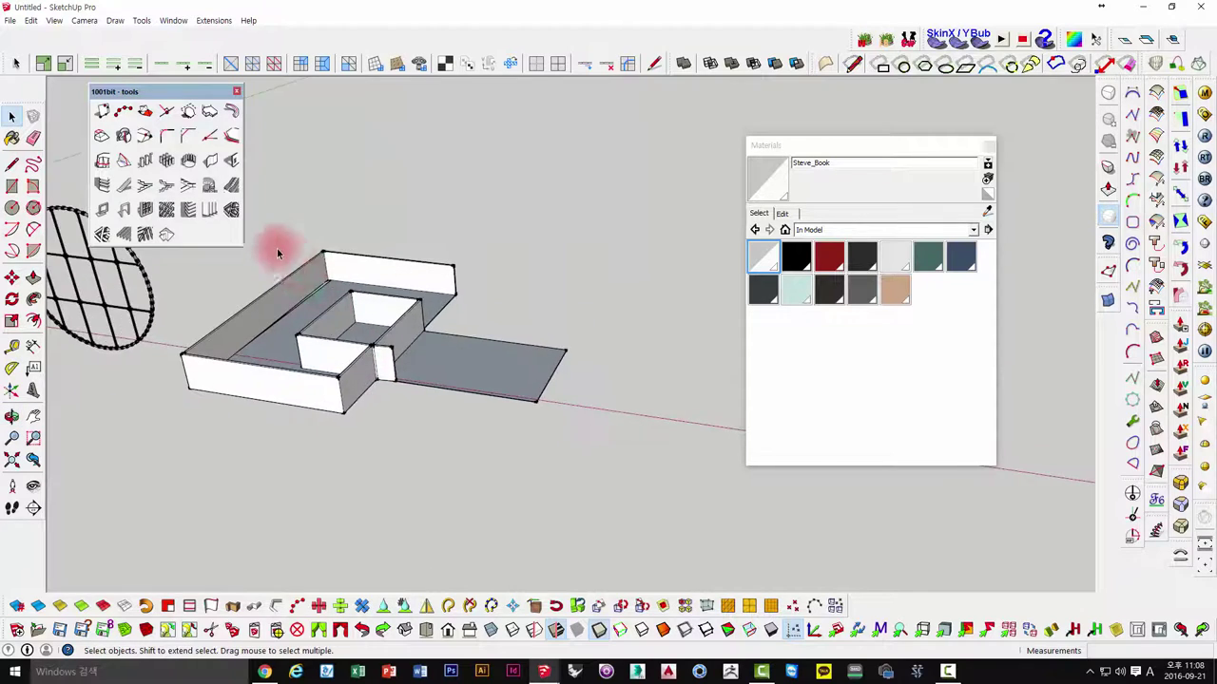
pyautogui.moveTo(275, 250); pyautogui.dragTo(293, 275, button='middle')
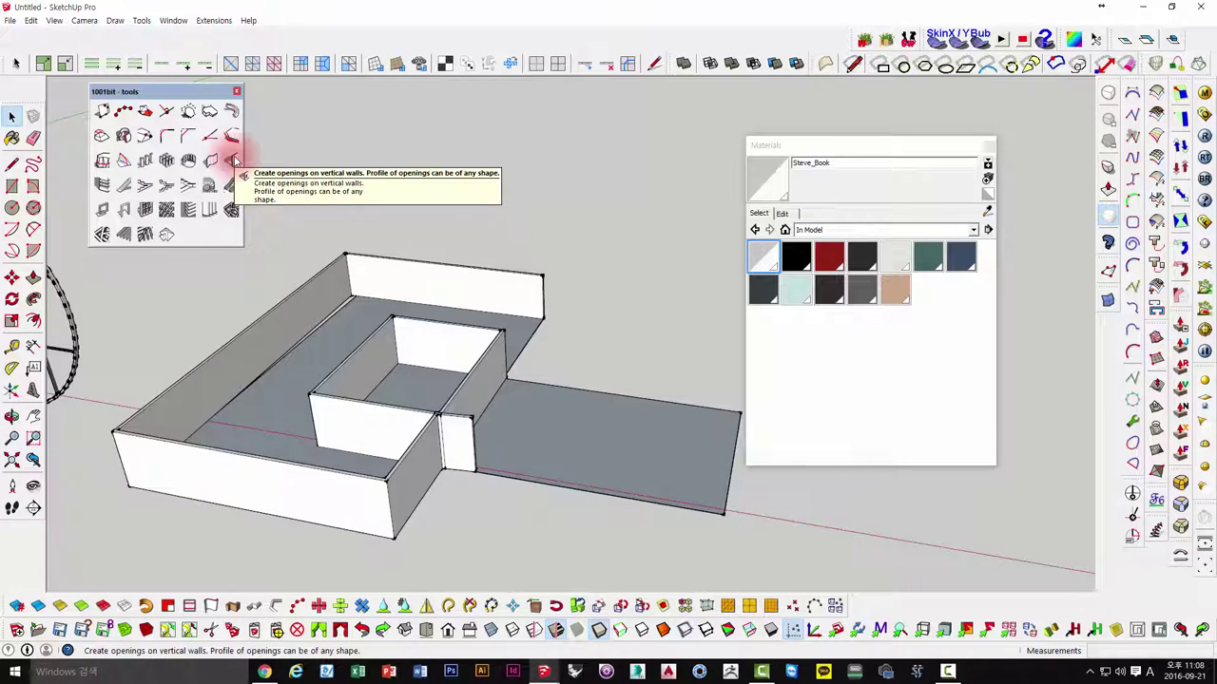
pyautogui.click(234, 161)
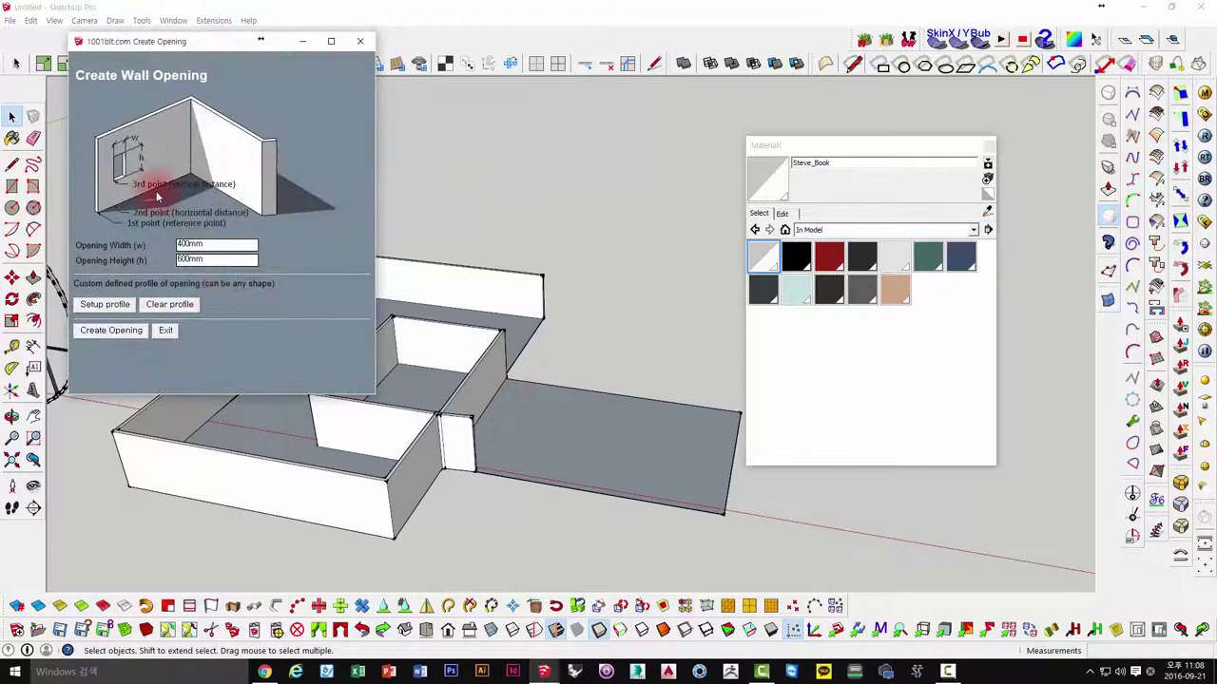
# - Draw a long, thin rectangle on the ground beside the room
pyautogui.click(135, 333)
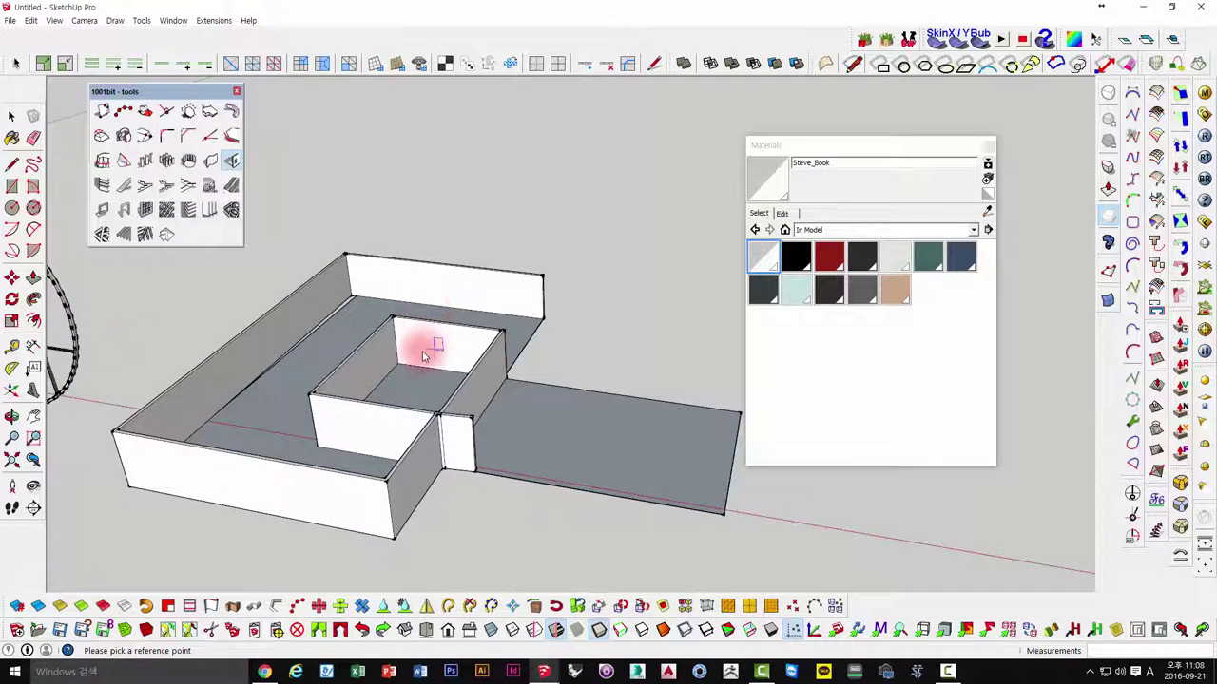
pyautogui.scroll(5, 425, 355)
pyautogui.click(443, 379)
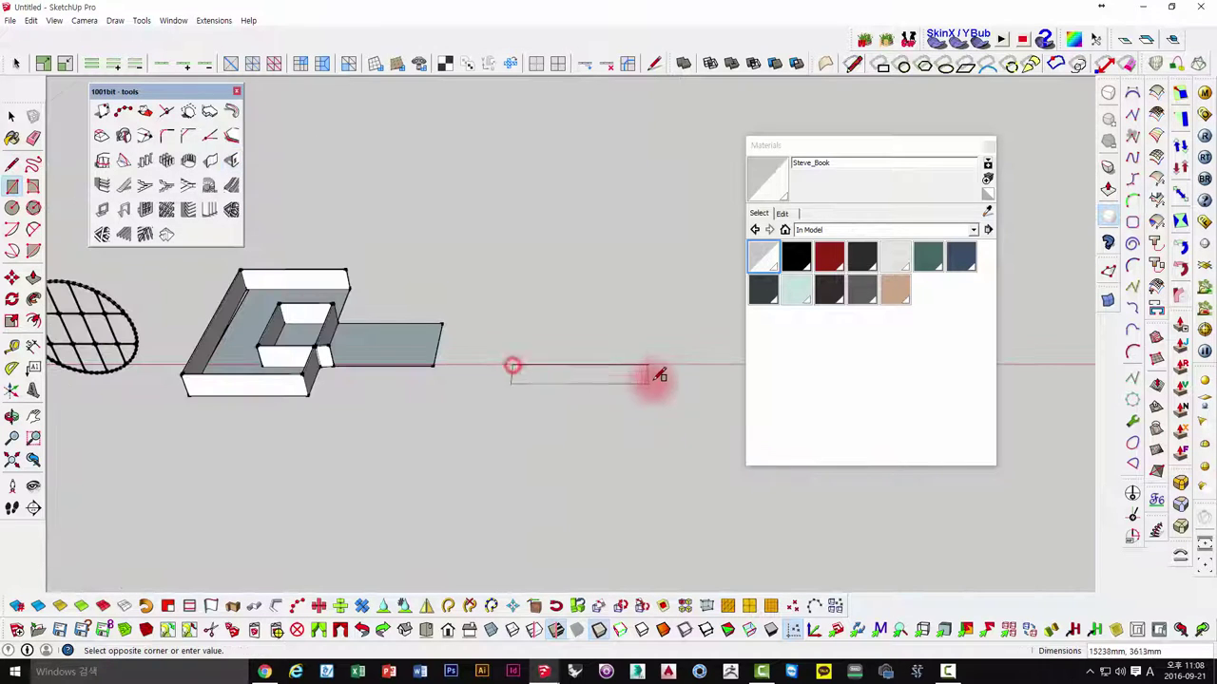
pyautogui.scroll(3, 665, 361)
pyautogui.scroll(2, 668, 359)
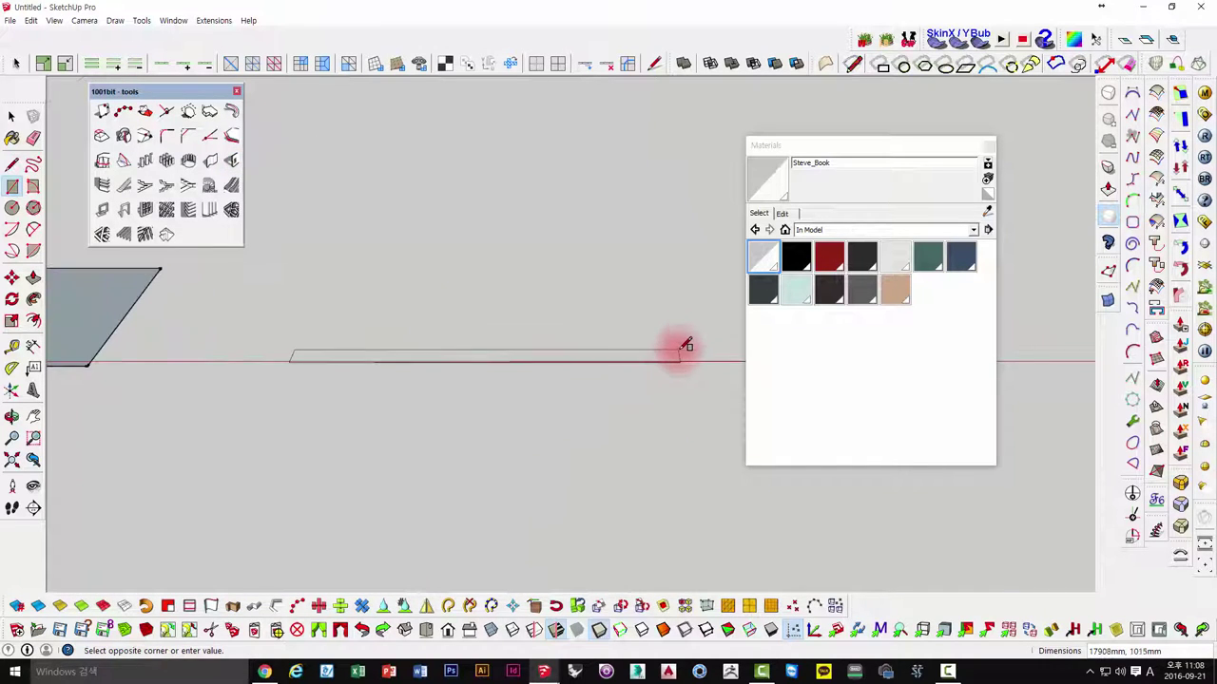
pyautogui.click(679, 352)
# - Push/Pull the thin rectangle up into a tall slab and select it
pyautogui.press('p')
pyautogui.click(657, 356)
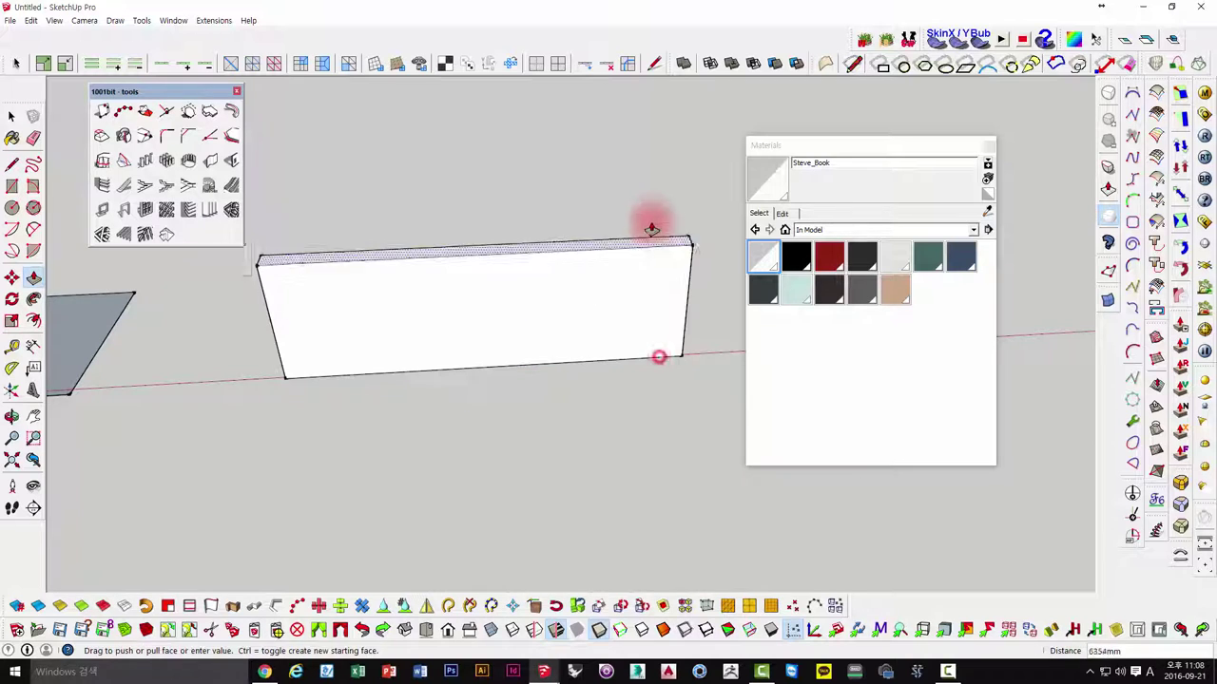
pyautogui.click(652, 220)
pyautogui.press('space')
pyautogui.click(624, 272)
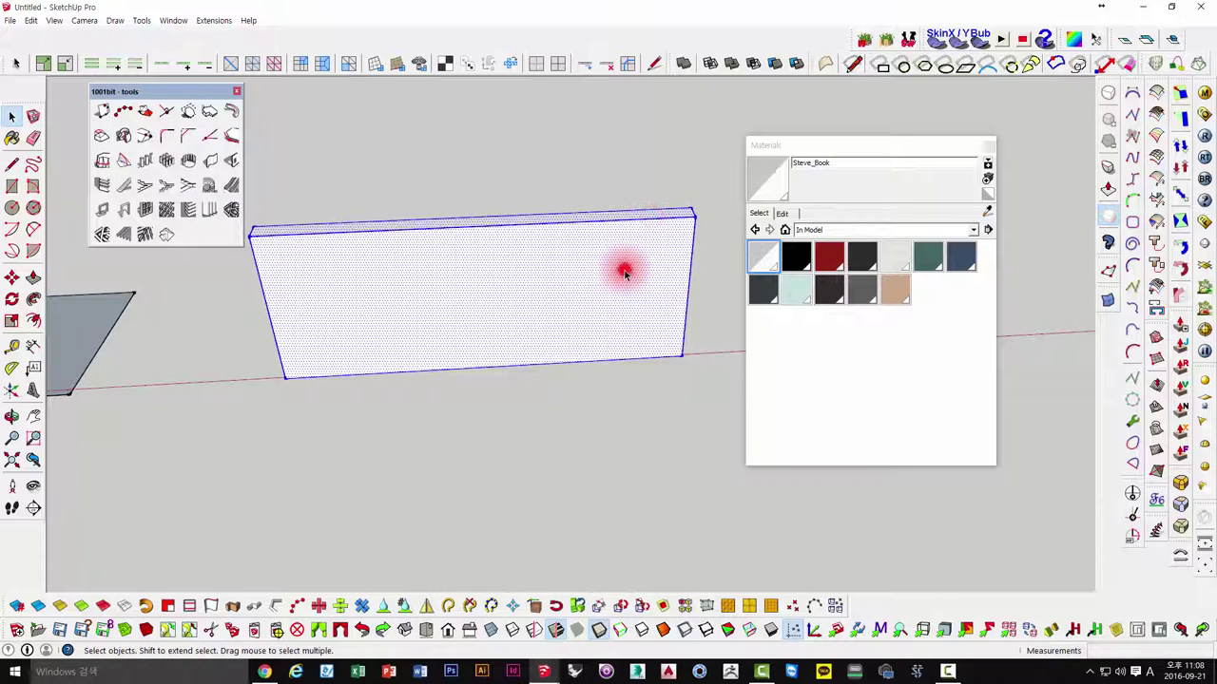
# - Place the first 400 x 600 mm window opening on the wall face
pyautogui.click(231, 160)
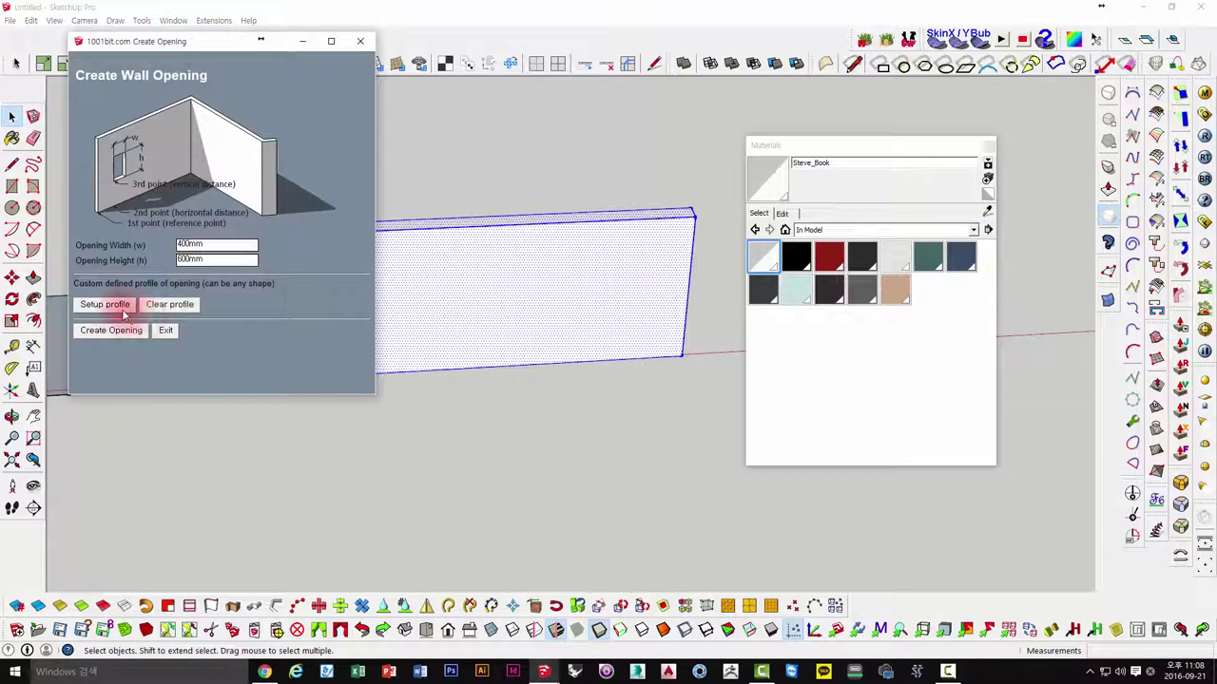
pyautogui.click(107, 332)
pyautogui.click(339, 325)
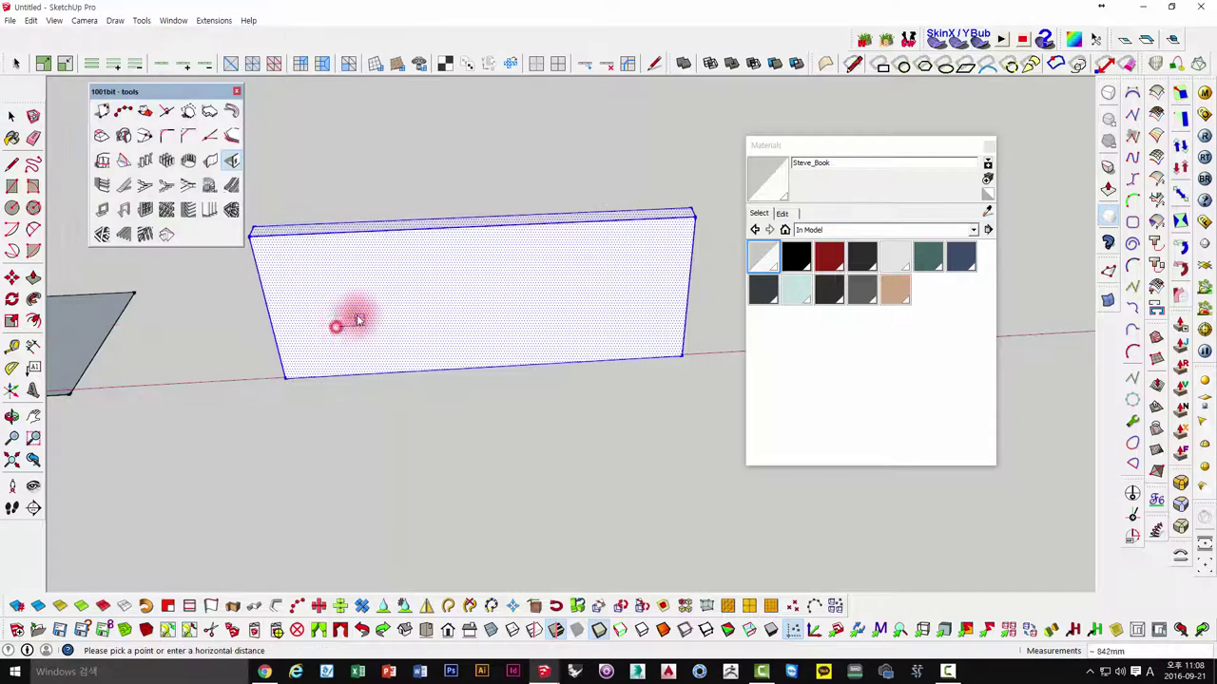
pyautogui.click(391, 278)
pyautogui.click(469, 283)
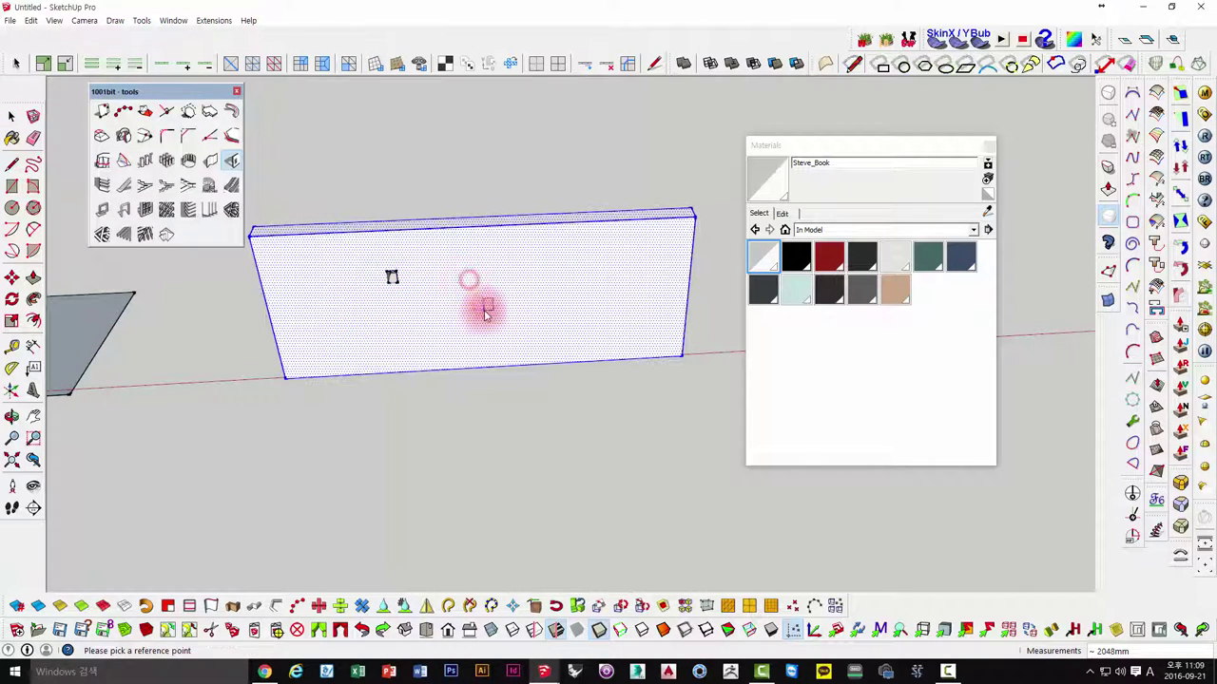
pyautogui.scroll(3, 381, 279)
pyautogui.moveTo(380, 280)
pyautogui.mouseDown(button='middle')
pyautogui.moveTo(491, 386)
pyautogui.moveTo(503, 241)
pyautogui.moveTo(435, 408)
pyautogui.mouseUp(button='middle')
# - Add the second, third and fourth window openings at scattered spots on the wall
pyautogui.click(436, 419)
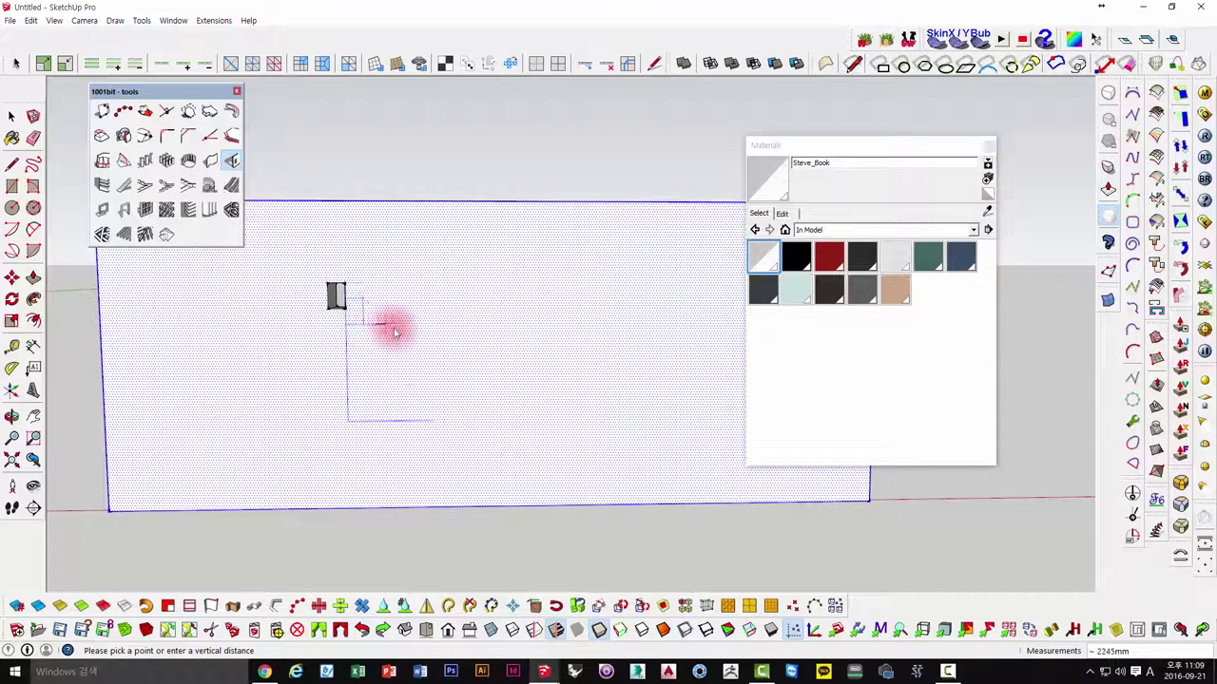
pyautogui.click(402, 369)
pyautogui.click(451, 439)
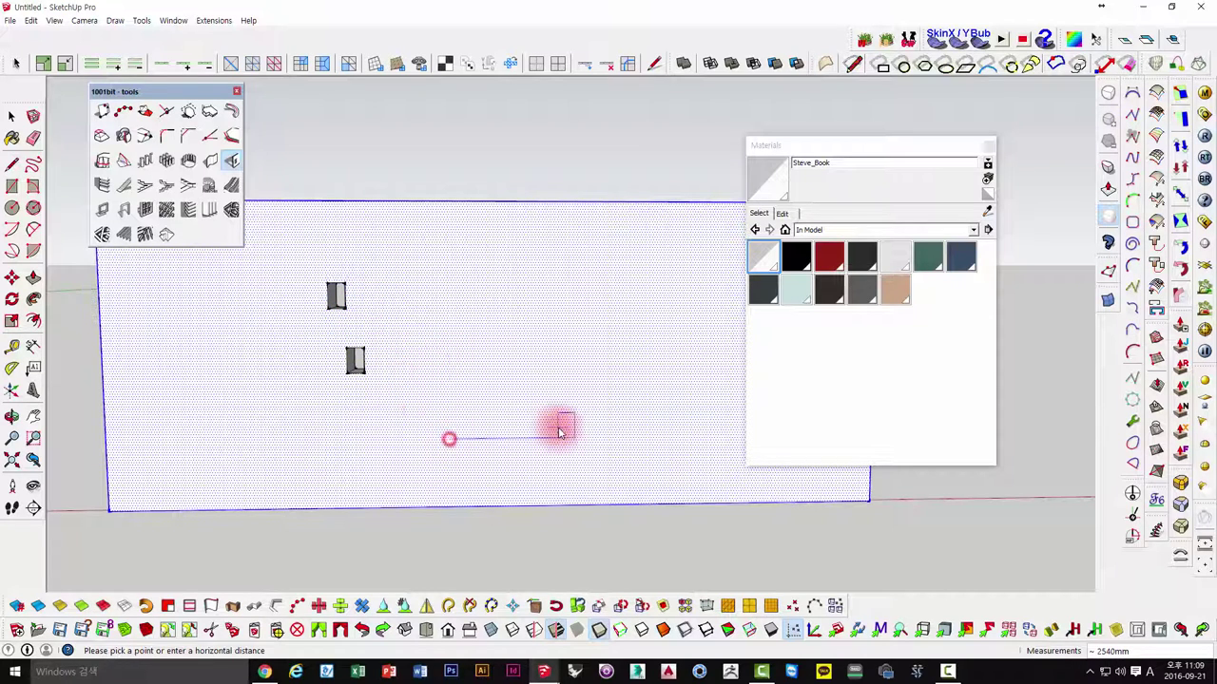
pyautogui.click(557, 438)
pyautogui.moveTo(587, 346)
pyautogui.mouseDown(button='middle')
pyautogui.moveTo(462, 397)
pyautogui.moveTo(529, 380)
pyautogui.moveTo(258, 475)
pyautogui.mouseUp(button='middle')
pyautogui.click(215, 491)
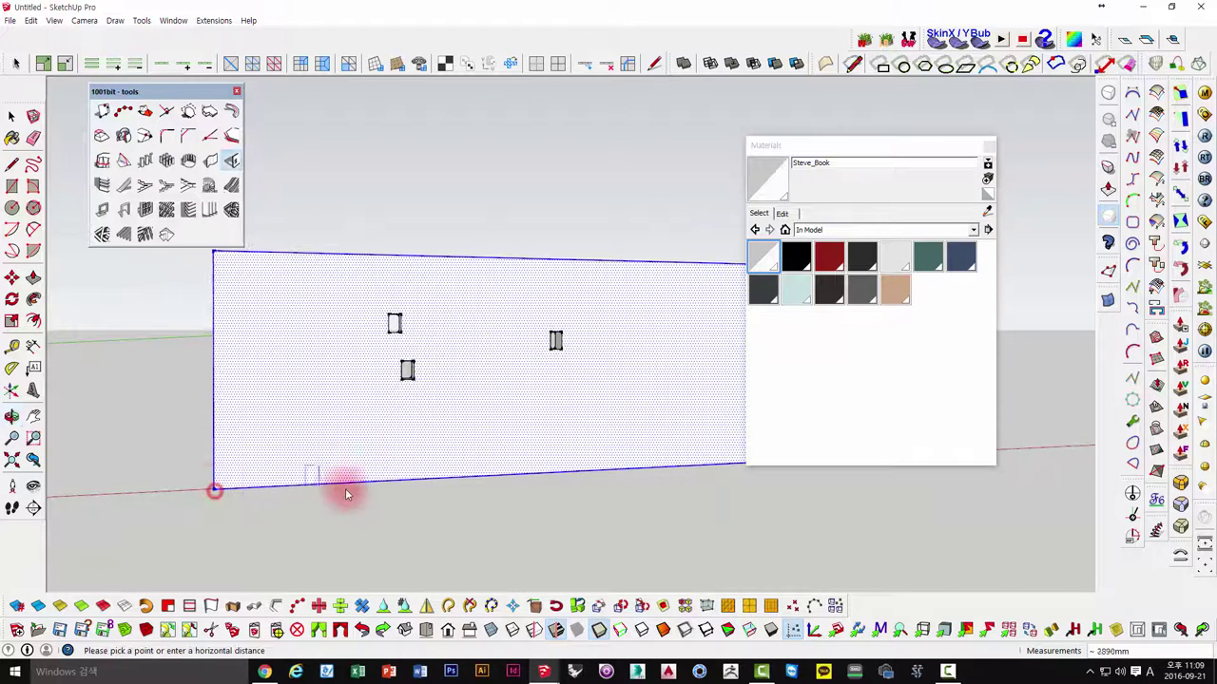
pyautogui.click(498, 478)
pyautogui.click(483, 352)
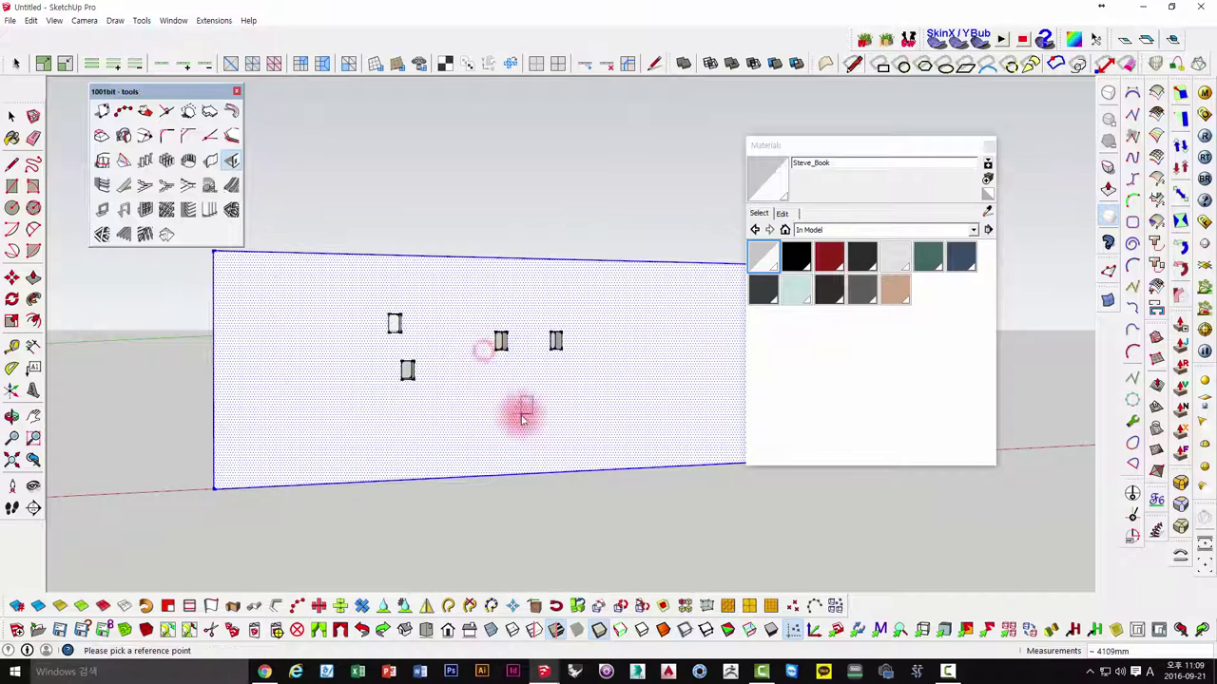
pyautogui.moveTo(516, 413)
pyautogui.mouseDown(button='middle')
pyautogui.moveTo(361, 424)
pyautogui.moveTo(475, 481)
pyautogui.mouseUp(button='middle')
# - Place the fifth opening from a point on the wall's bottom edge, orbiting around the wall
pyautogui.scroll(3, 510, 432)
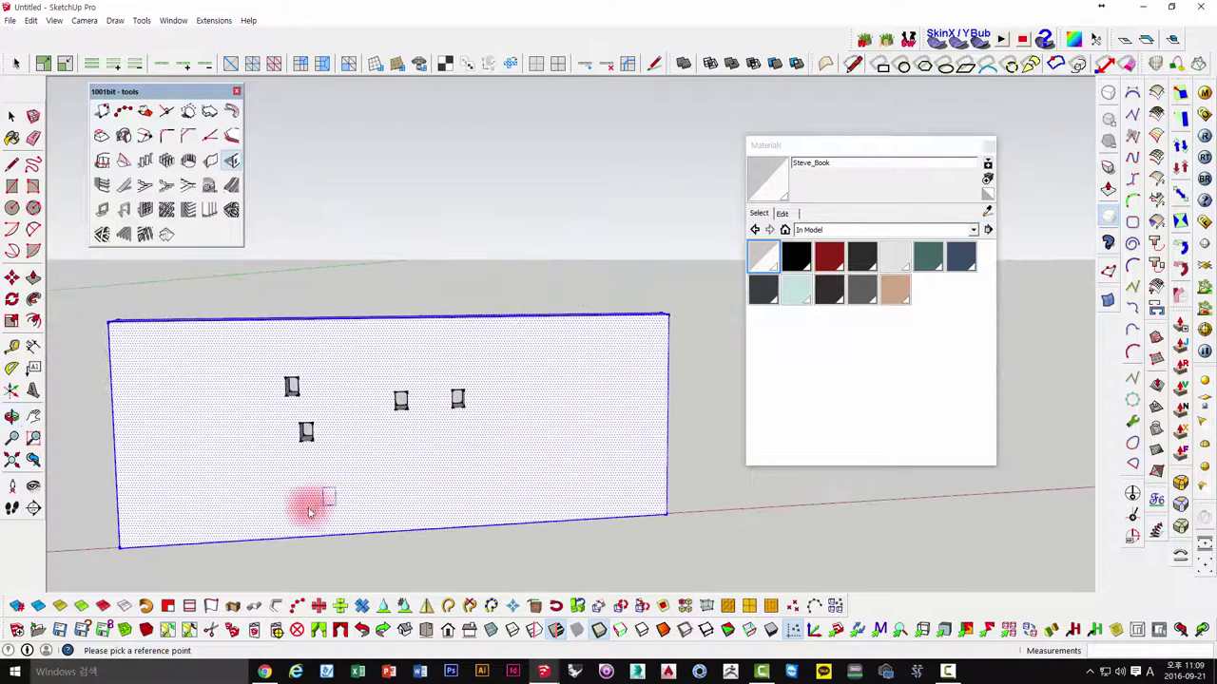
pyautogui.keyDown('shift'); pyautogui.moveTo(307, 502); pyautogui.dragTo(272, 453, button='middle'); pyautogui.keyUp('shift')
pyautogui.click(413, 467)
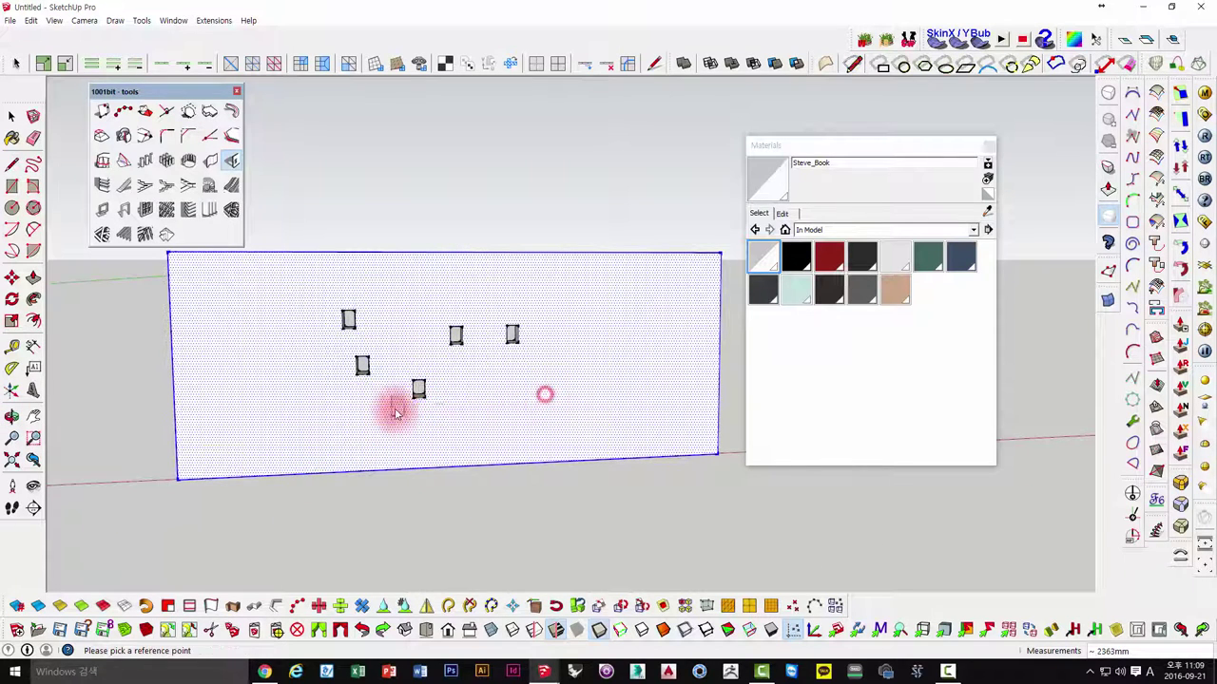
pyautogui.moveTo(394, 407)
pyautogui.mouseDown(button='middle')
pyautogui.moveTo(516, 412)
pyautogui.moveTo(340, 367)
pyautogui.mouseUp(button='middle')
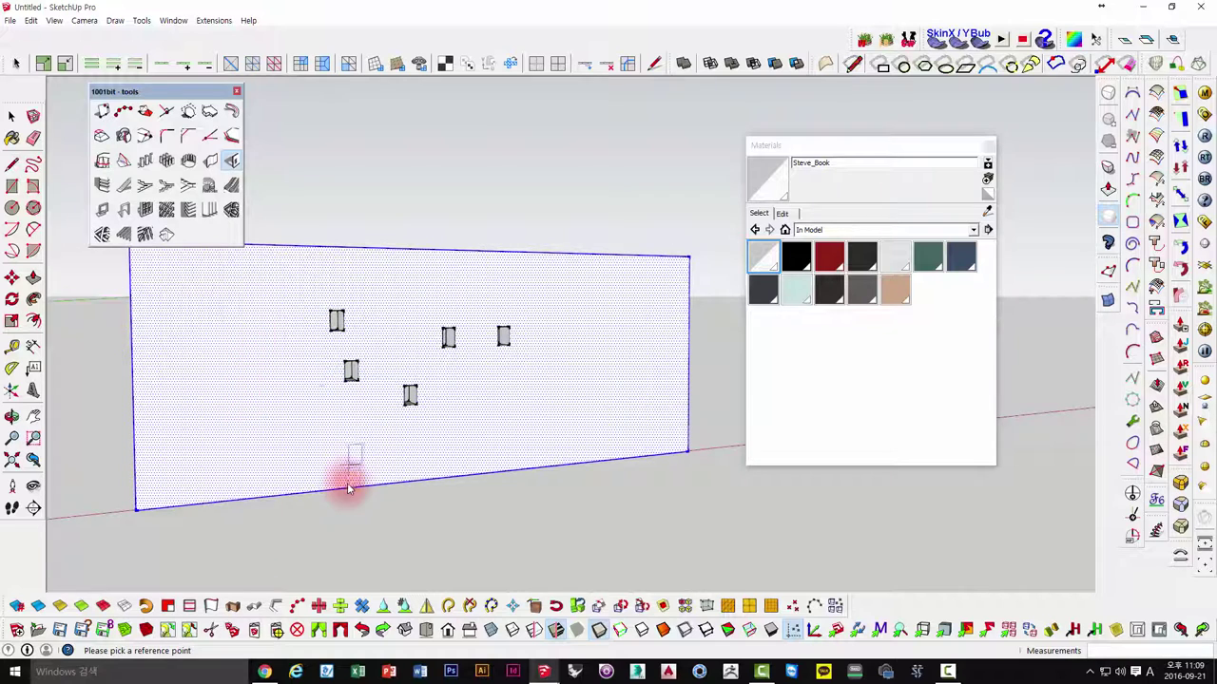
pyautogui.moveTo(357, 465); pyautogui.dragTo(247, 470, button='middle')
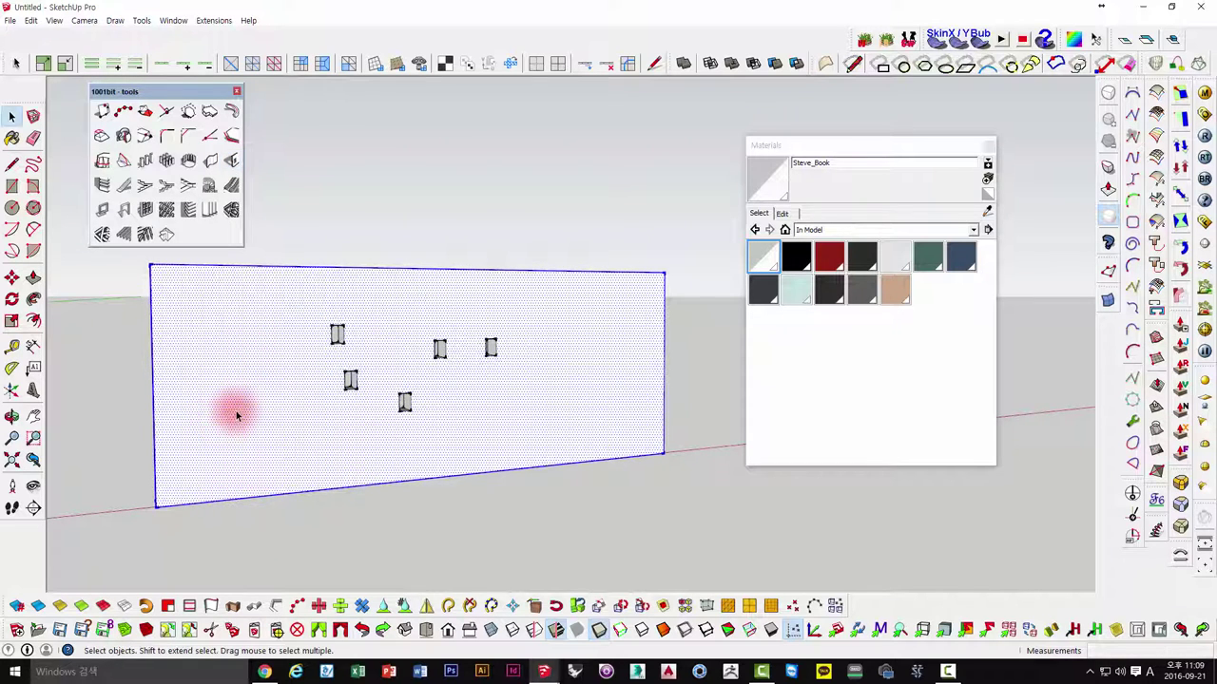
pyautogui.moveTo(237, 413); pyautogui.dragTo(228, 360, button='middle')
# - Check the 400 mm width and 600 mm height opening settings, exit, and select the wall with its openings
pyautogui.click(231, 158)
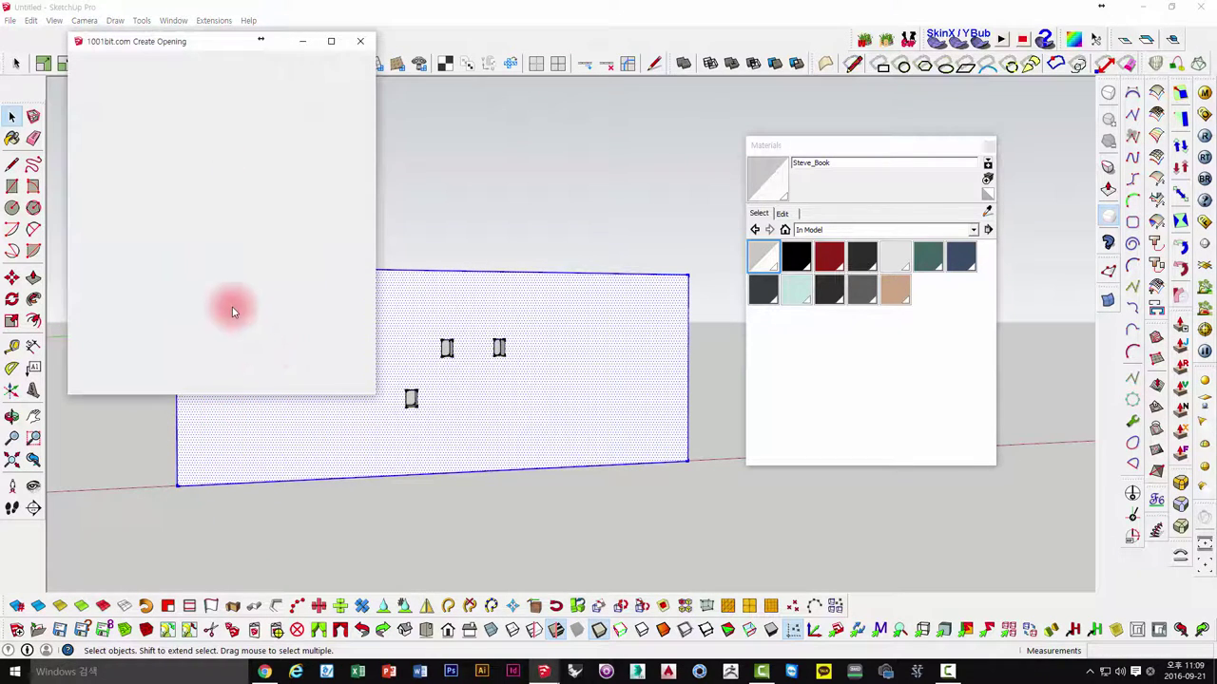
pyautogui.click(202, 243)
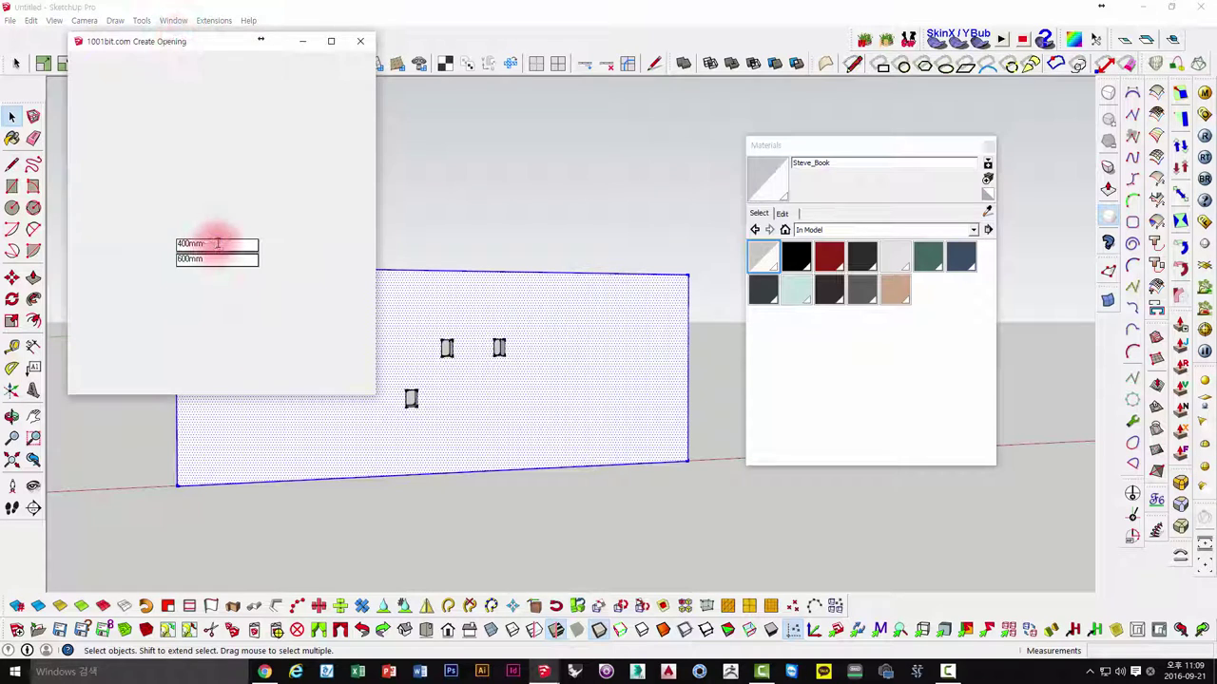
pyautogui.doubleClick(218, 259)
pyautogui.moveTo(250, 48); pyautogui.dragTo(345, 101)
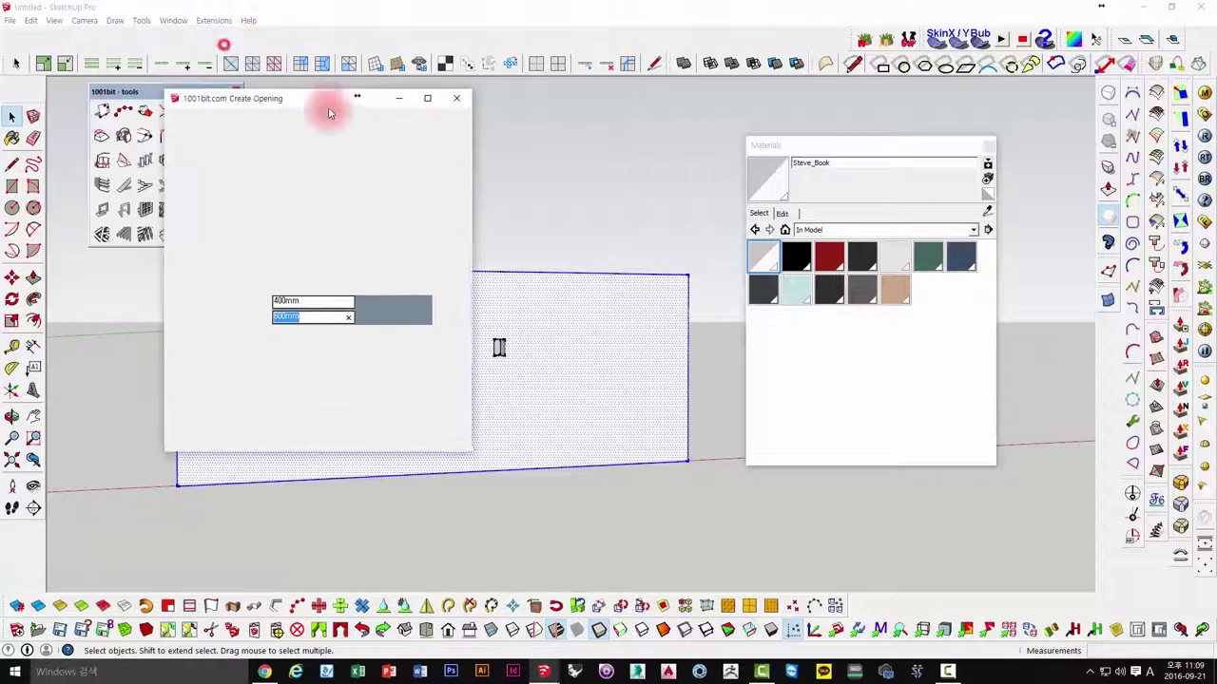
pyautogui.moveTo(471, 177); pyautogui.dragTo(485, 179)
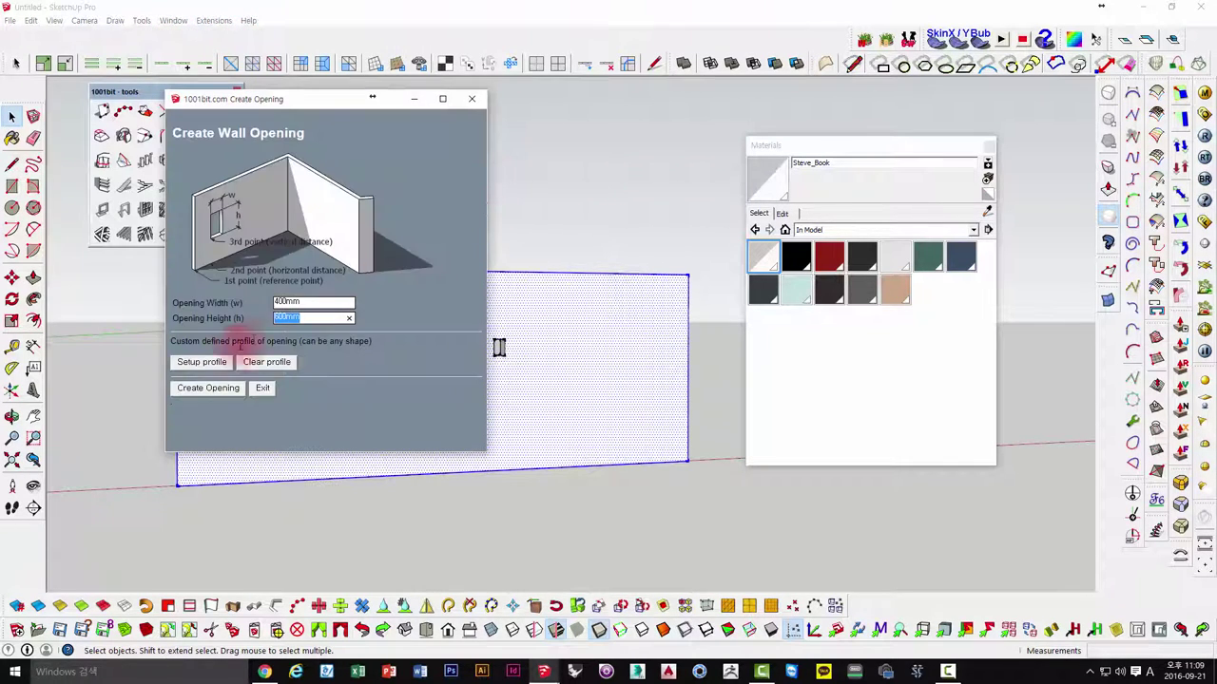
pyautogui.click(260, 387)
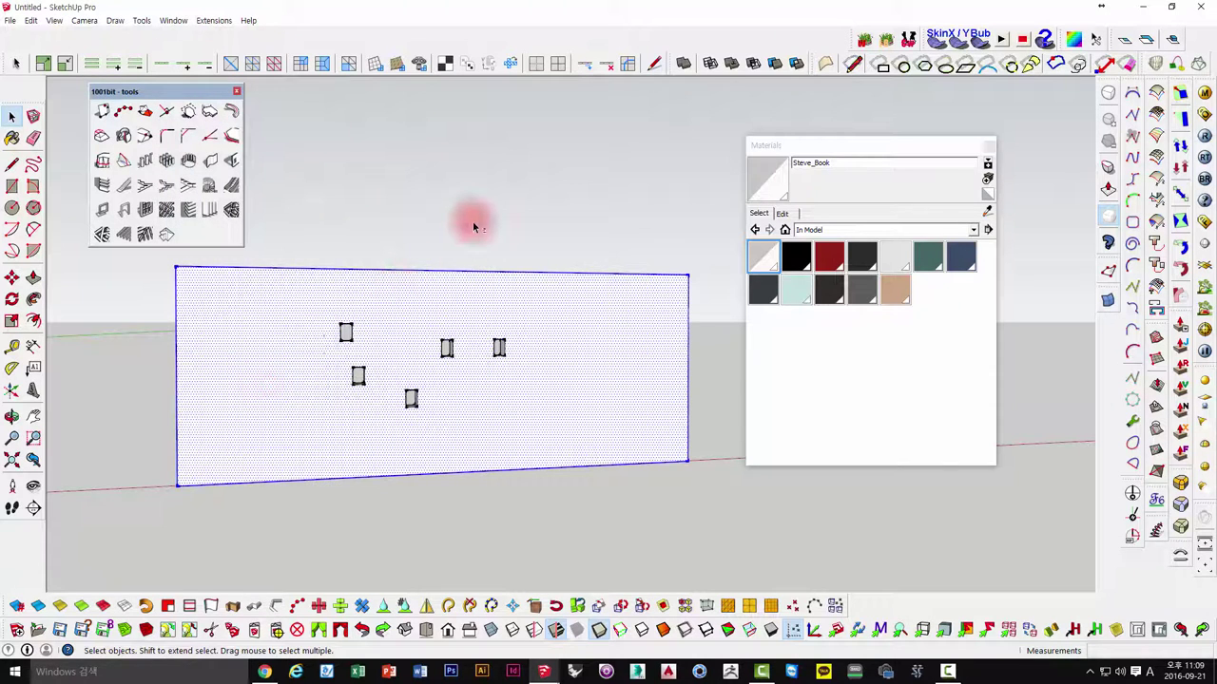
pyautogui.moveTo(473, 222); pyautogui.dragTo(415, 323, button='middle')
pyautogui.doubleClick(415, 323)
pyautogui.press('Delete')
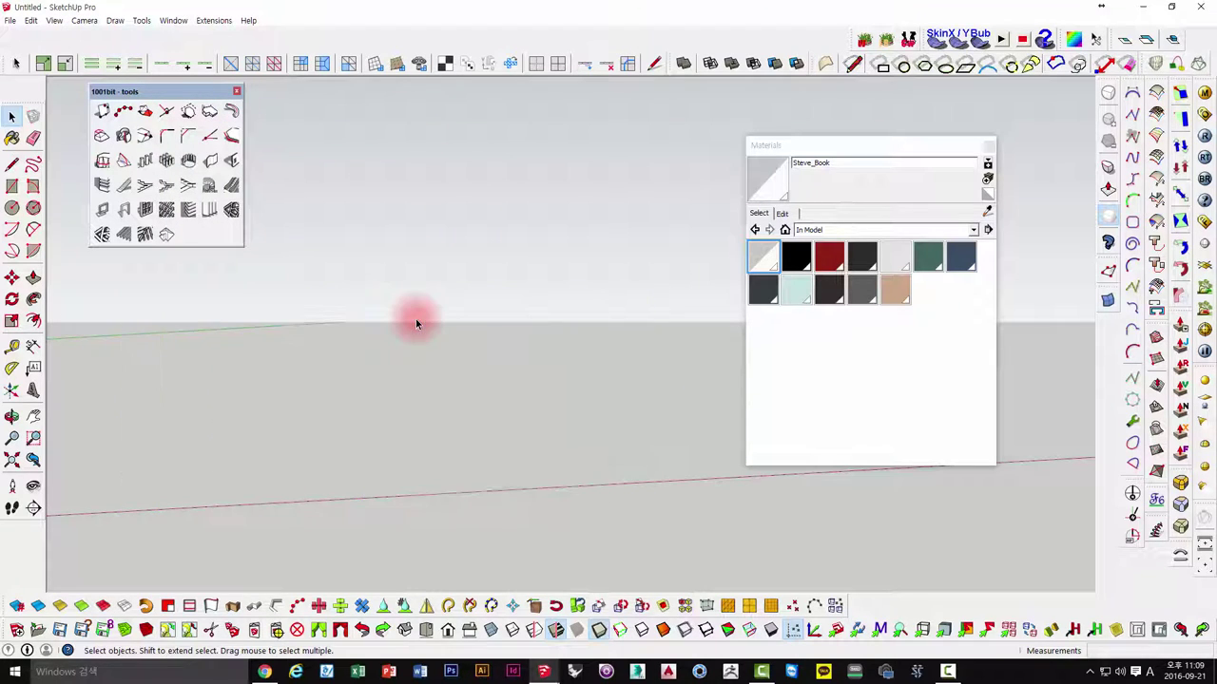
pyautogui.moveTo(369, 257); pyautogui.dragTo(375, 339, button='middle')
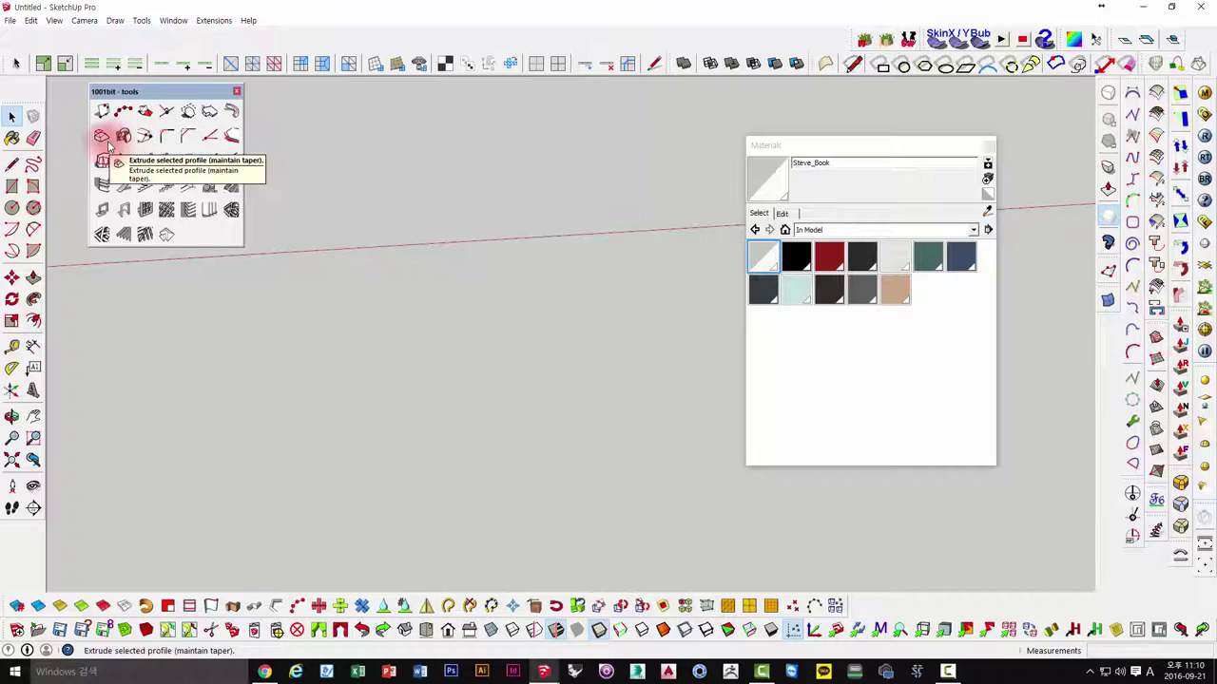
# - Draw a ground rectangle, pull it into a box, and scale its top face to 0.5
pyautogui.click(393, 324)
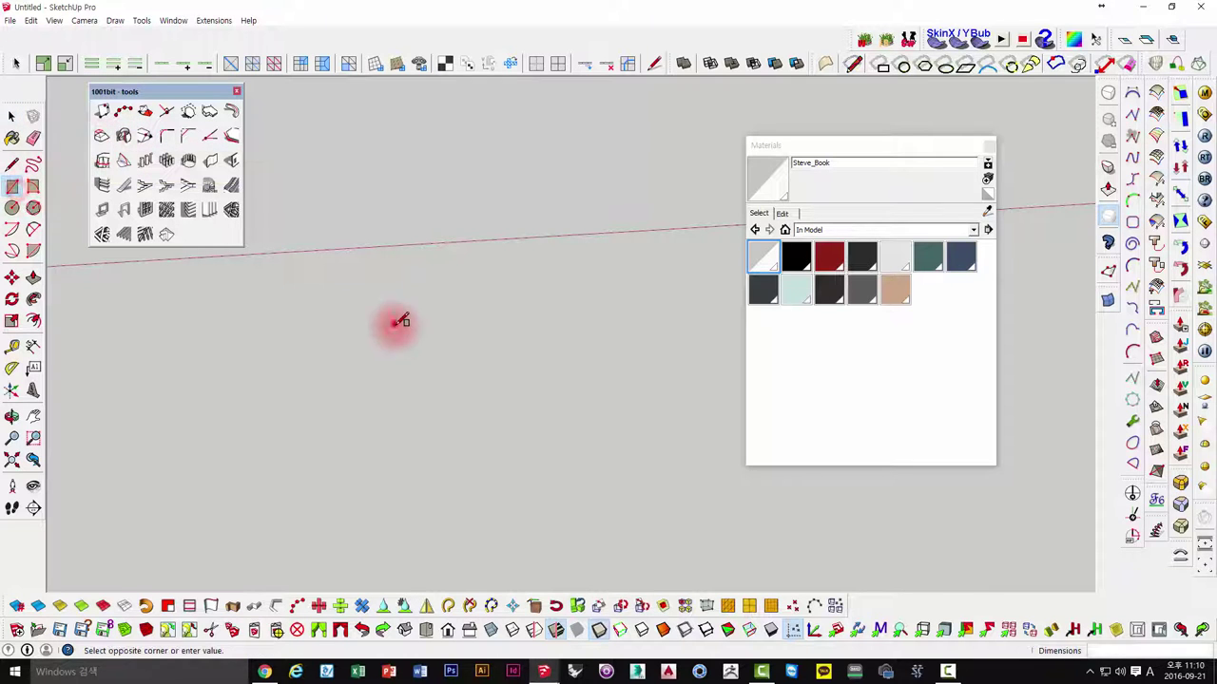
pyautogui.click(498, 391)
pyautogui.press('p')
pyautogui.moveTo(428, 348); pyautogui.dragTo(428, 280)
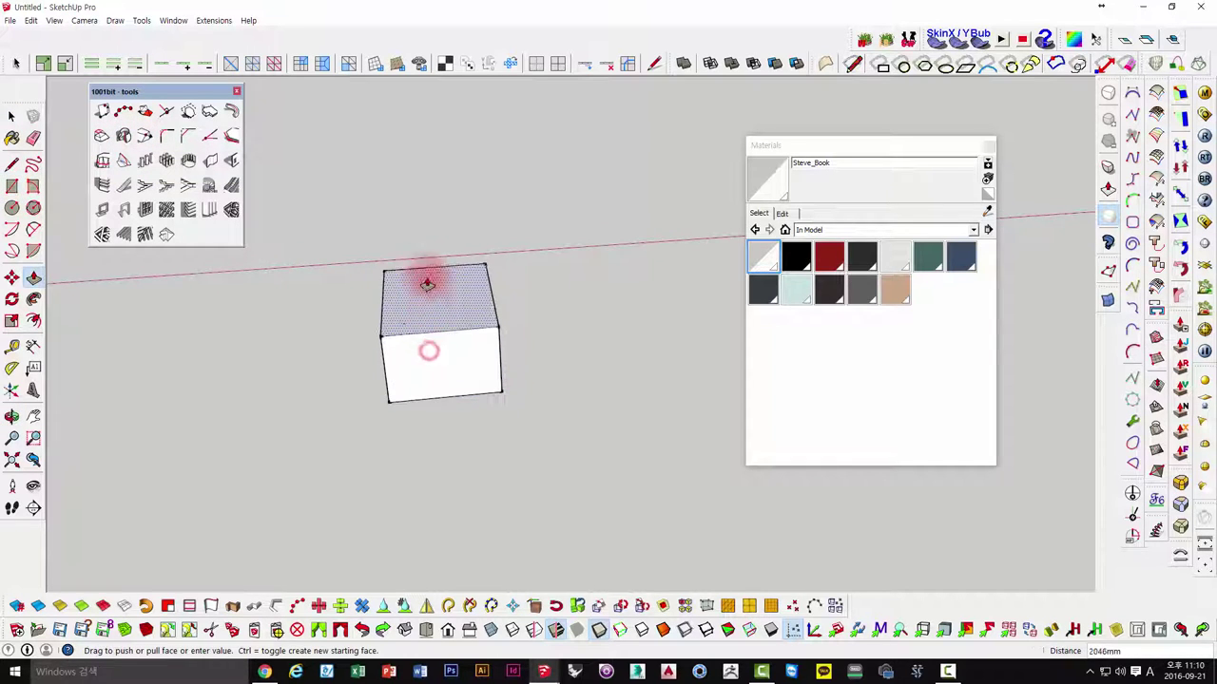
pyautogui.press('space')
pyautogui.click(432, 285)
pyautogui.press('s')
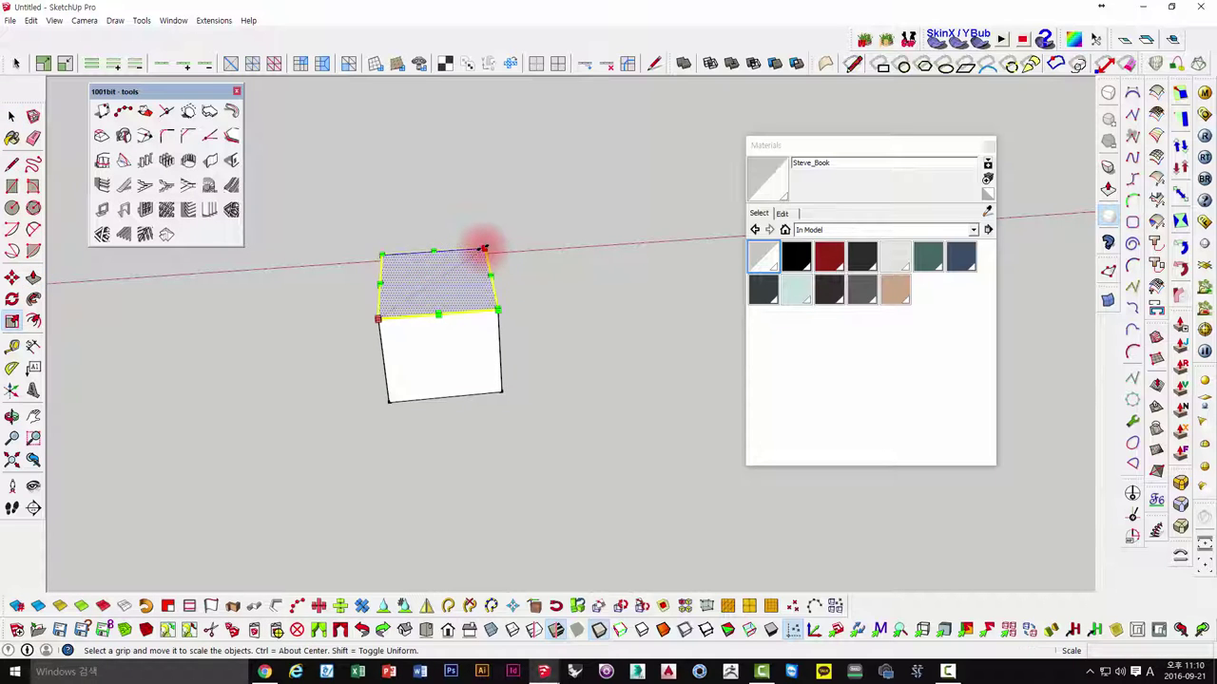
pyautogui.moveTo(485, 250); pyautogui.dragTo(432, 288)
pyautogui.scroll(2, 430, 276)
pyautogui.press('space')
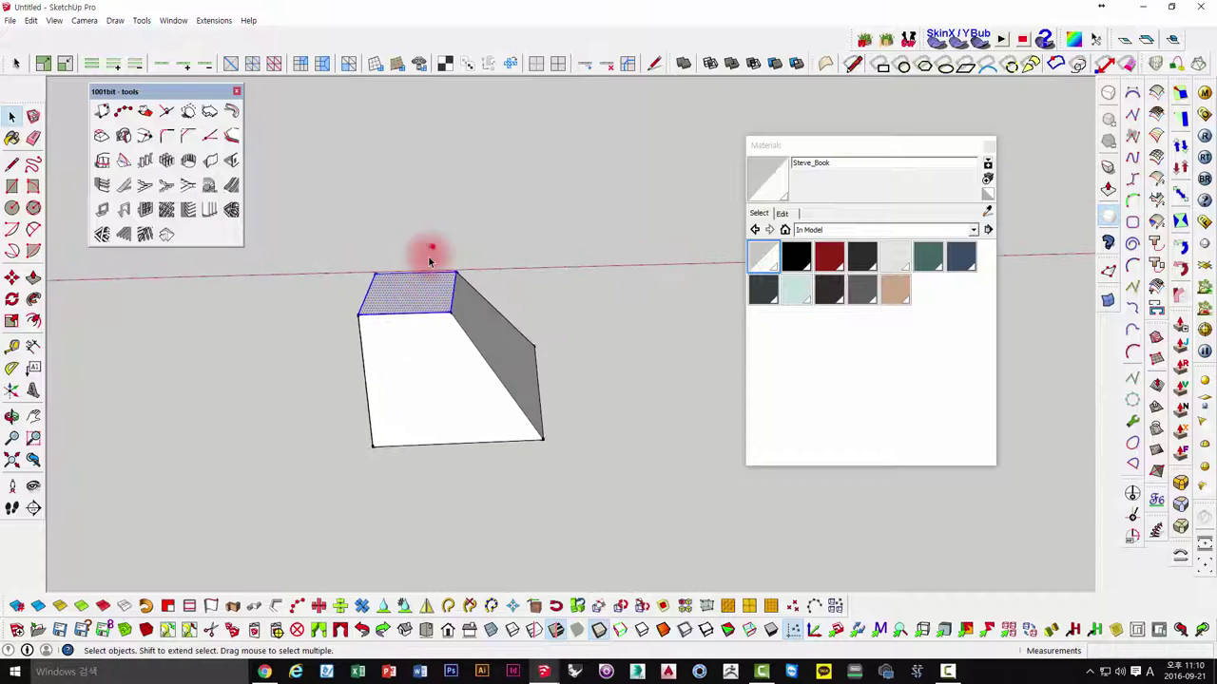
# - Extrude the top face with 1001bit Extrude keeping taper, then push it back down flat
pyautogui.click(101, 138)
pyautogui.click(426, 304)
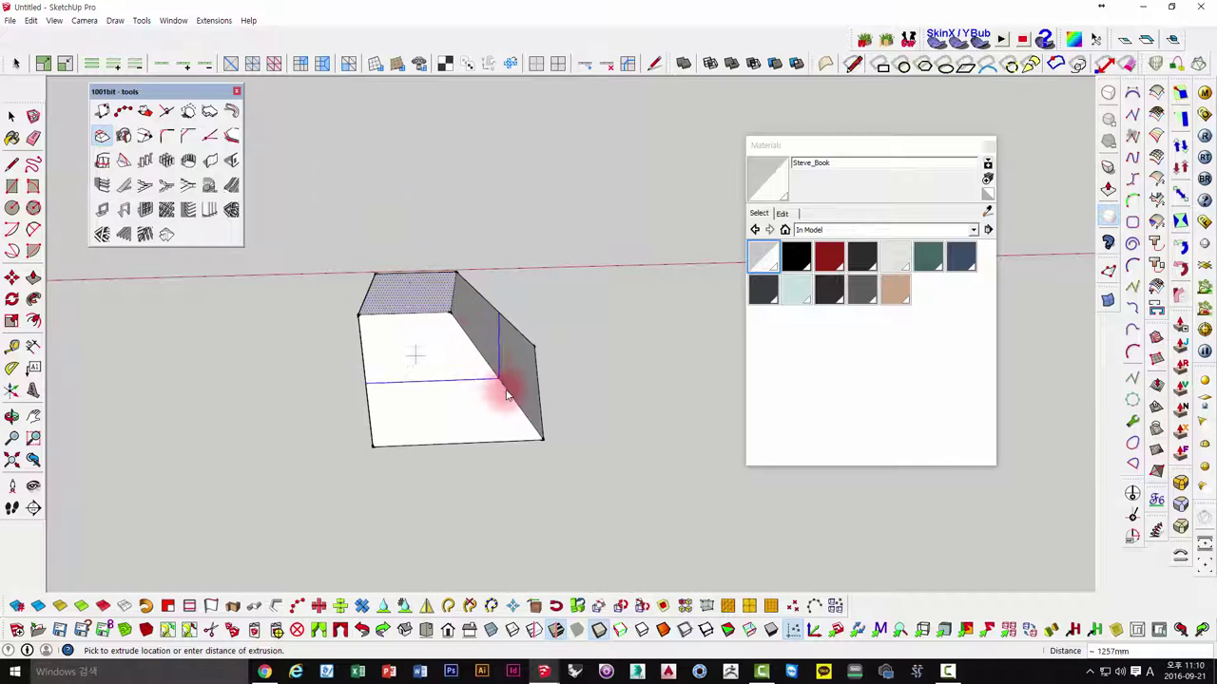
pyautogui.click(357, 205)
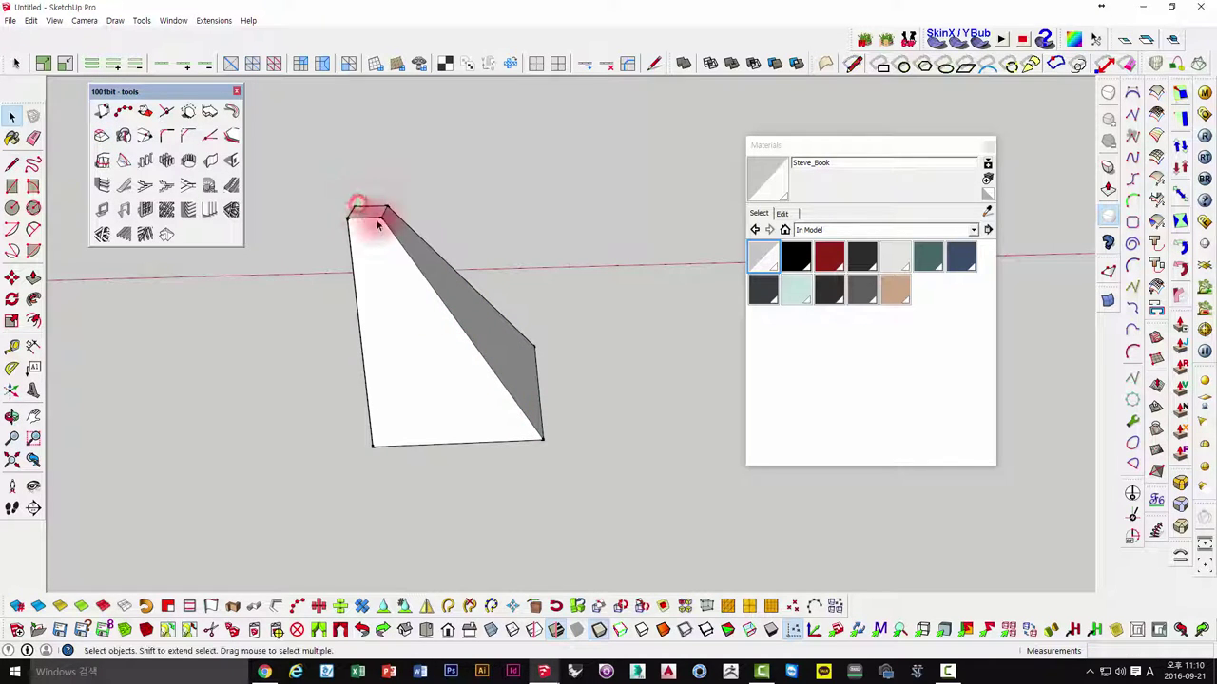
pyautogui.click(102, 136)
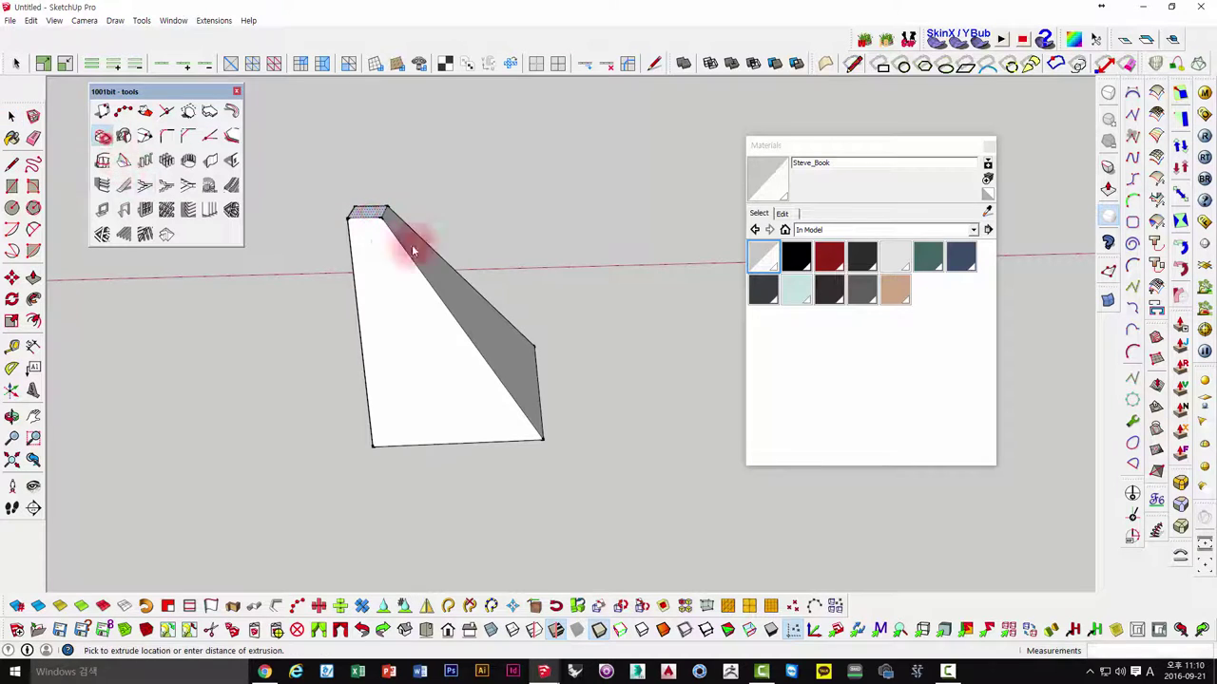
pyautogui.click(467, 350)
pyautogui.moveTo(405, 274); pyautogui.dragTo(166, 159, button='middle')
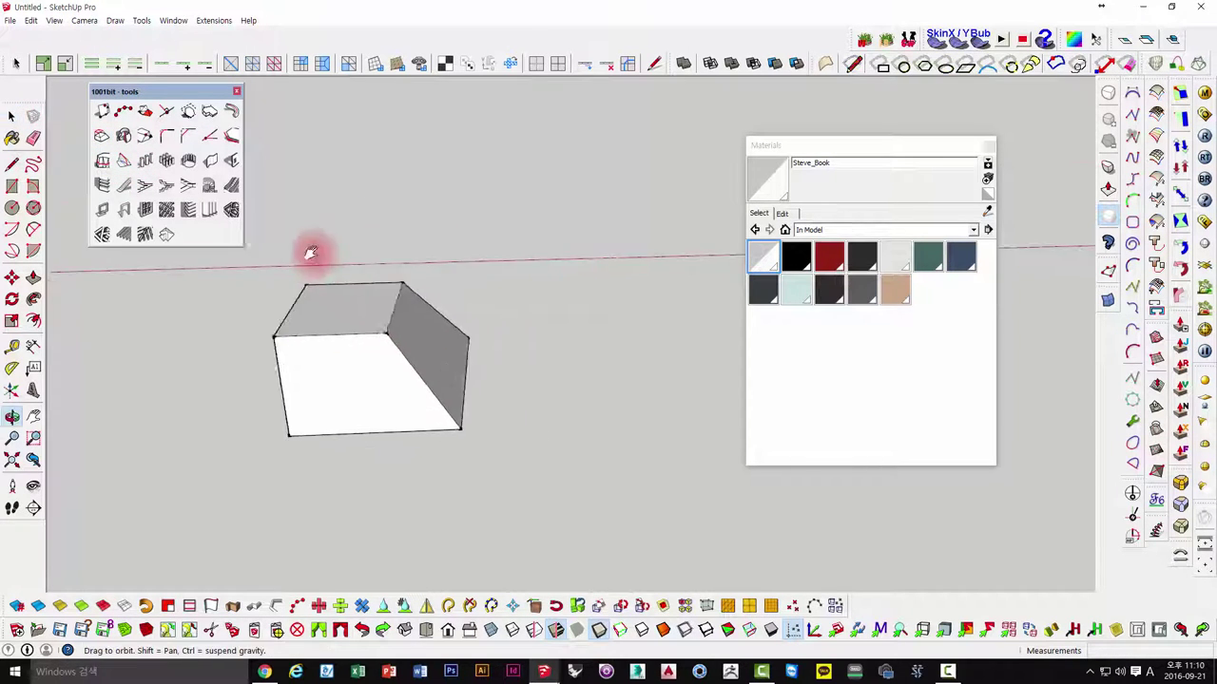
pyautogui.click(124, 134)
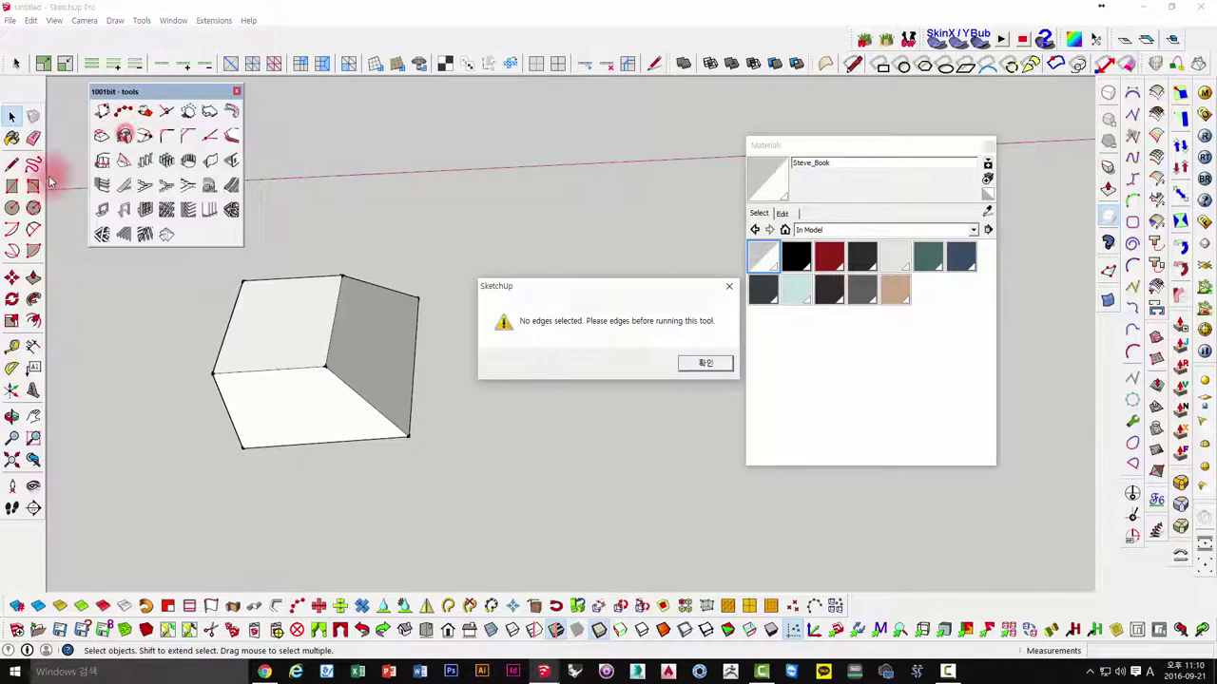
# - Dismiss the warning and draw a vertical line up from the ground
pyautogui.click(684, 362)
pyautogui.moveTo(627, 377); pyautogui.dragTo(157, 285, button='middle')
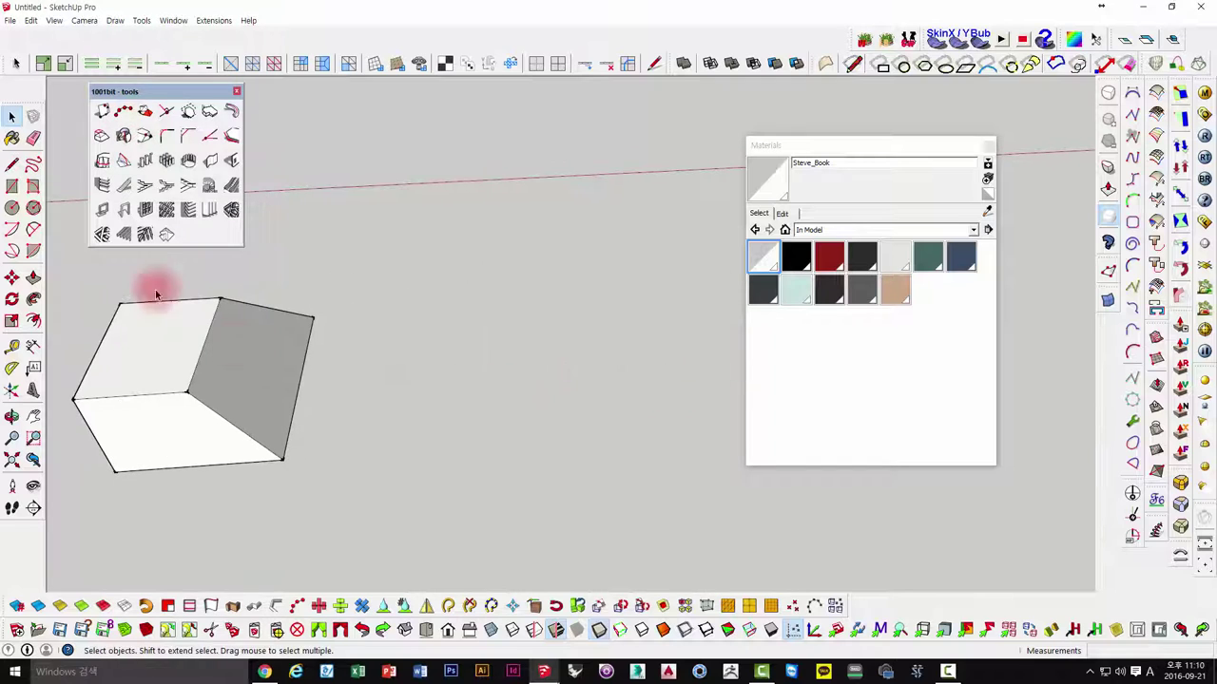
pyautogui.click(11, 165)
pyautogui.moveTo(434, 433); pyautogui.dragTo(435, 331, button='middle')
pyautogui.click(476, 372)
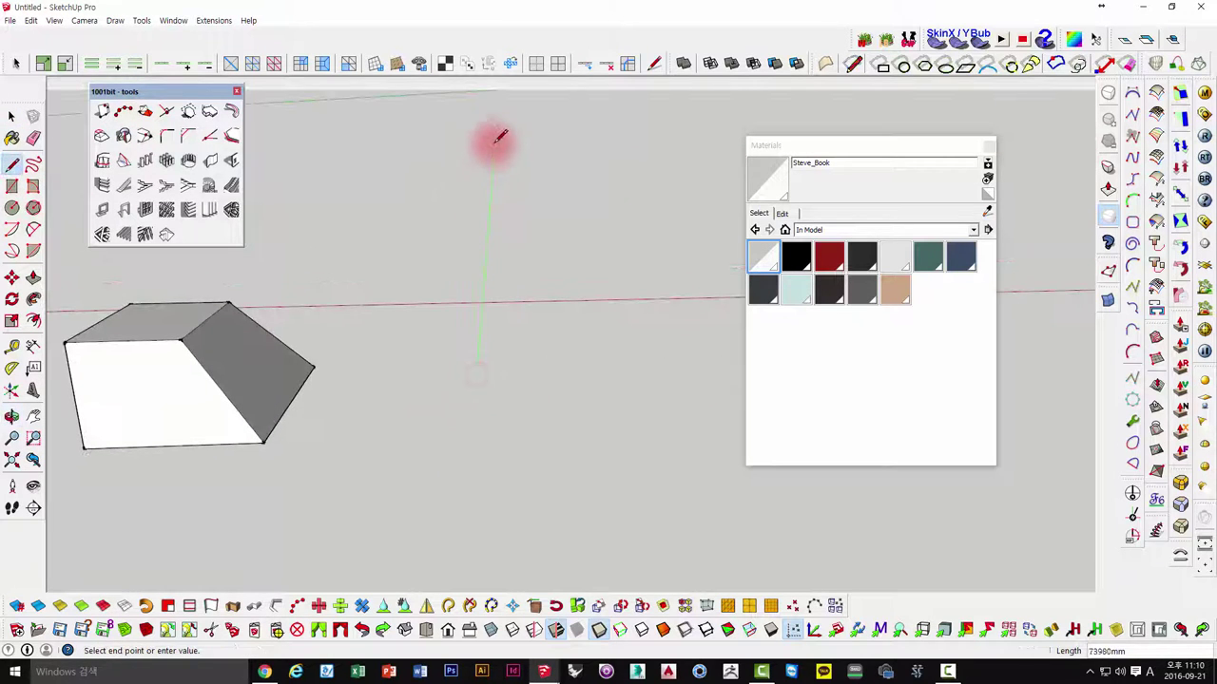
pyautogui.click(470, 120)
pyautogui.press('space')
pyautogui.moveTo(578, 332); pyautogui.dragTo(164, 235, button='middle')
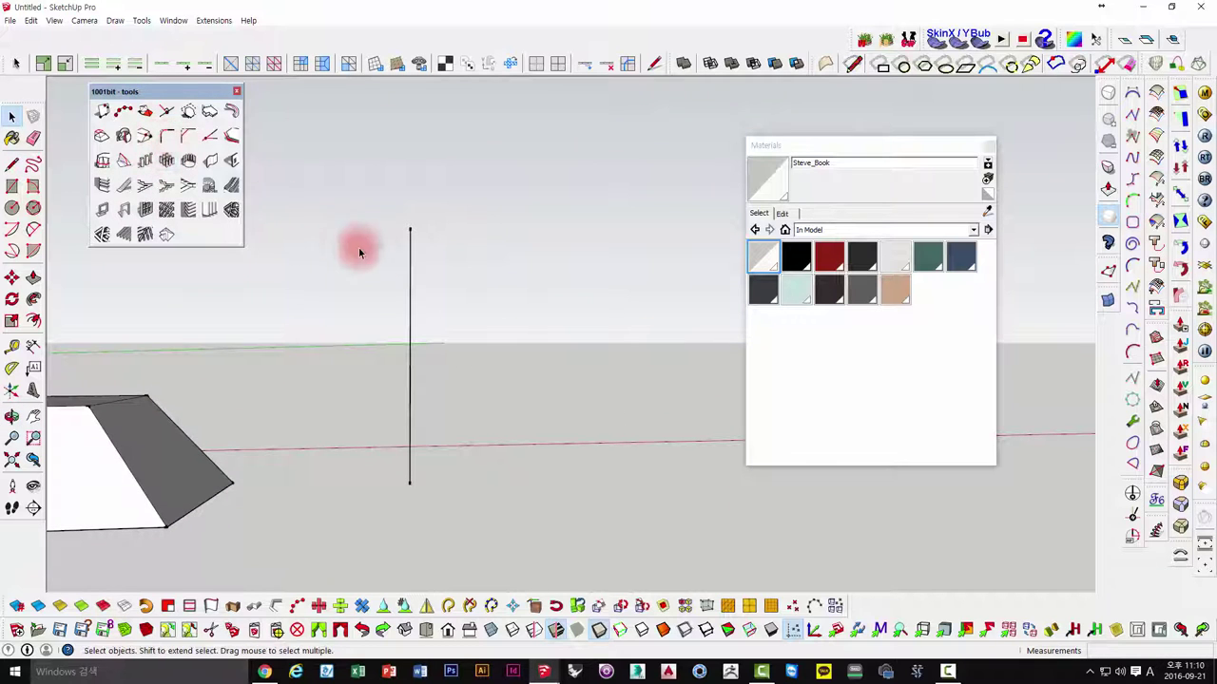
pyautogui.moveTo(452, 335); pyautogui.dragTo(488, 429, button='middle')
# - Copy the vertical line to the right using Move with Ctrl
pyautogui.press('m')
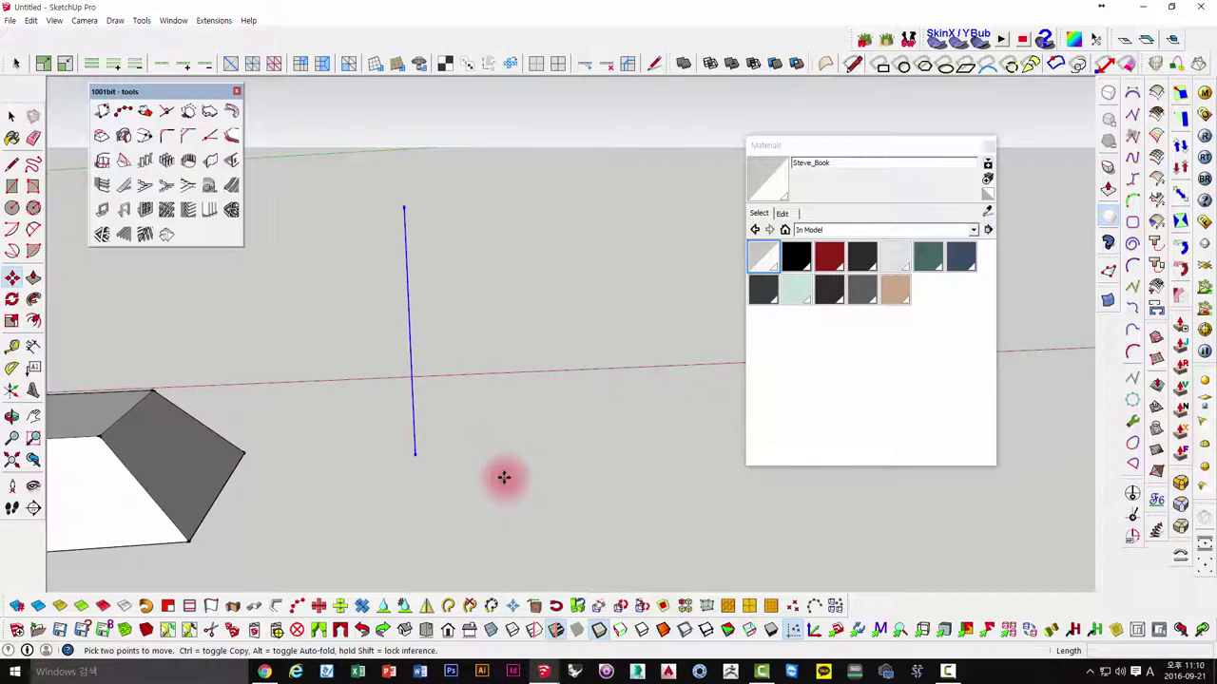
pyautogui.click(503, 477)
pyautogui.press('ctrl')
pyautogui.click(608, 472)
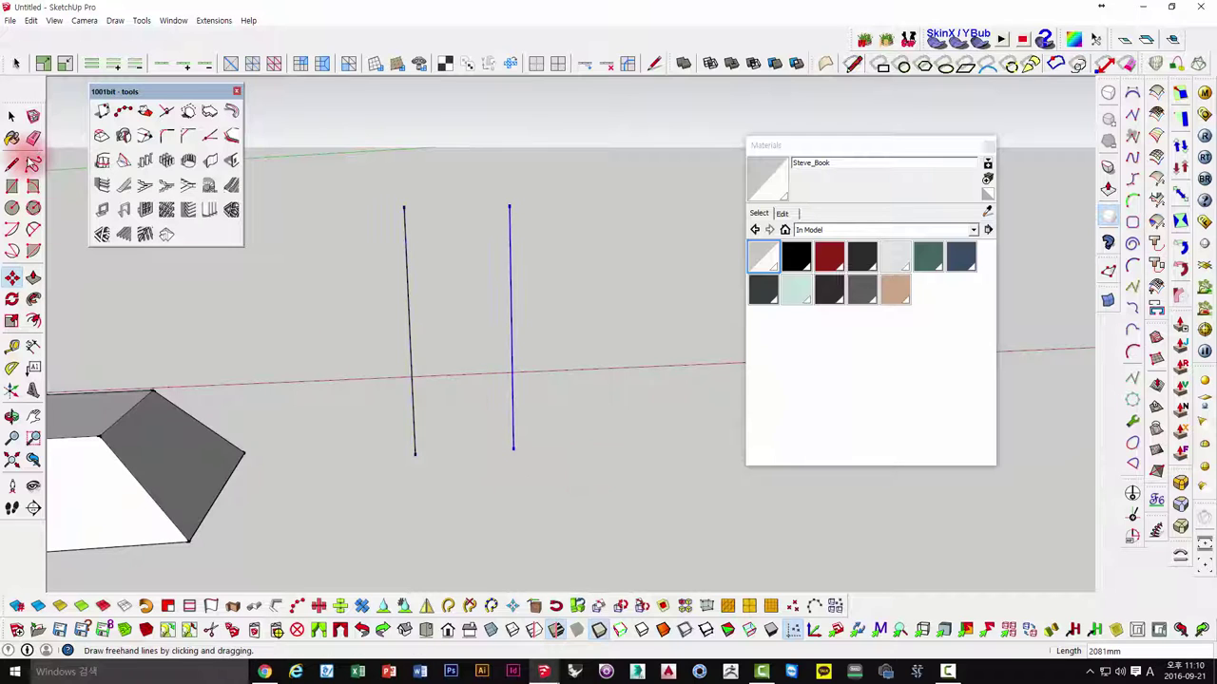
# - Draw two 2-Point Arcs along the copied line, bulging left then right, forming an S-curve
pyautogui.click(36, 234)
pyautogui.click(504, 199)
pyautogui.click(513, 303)
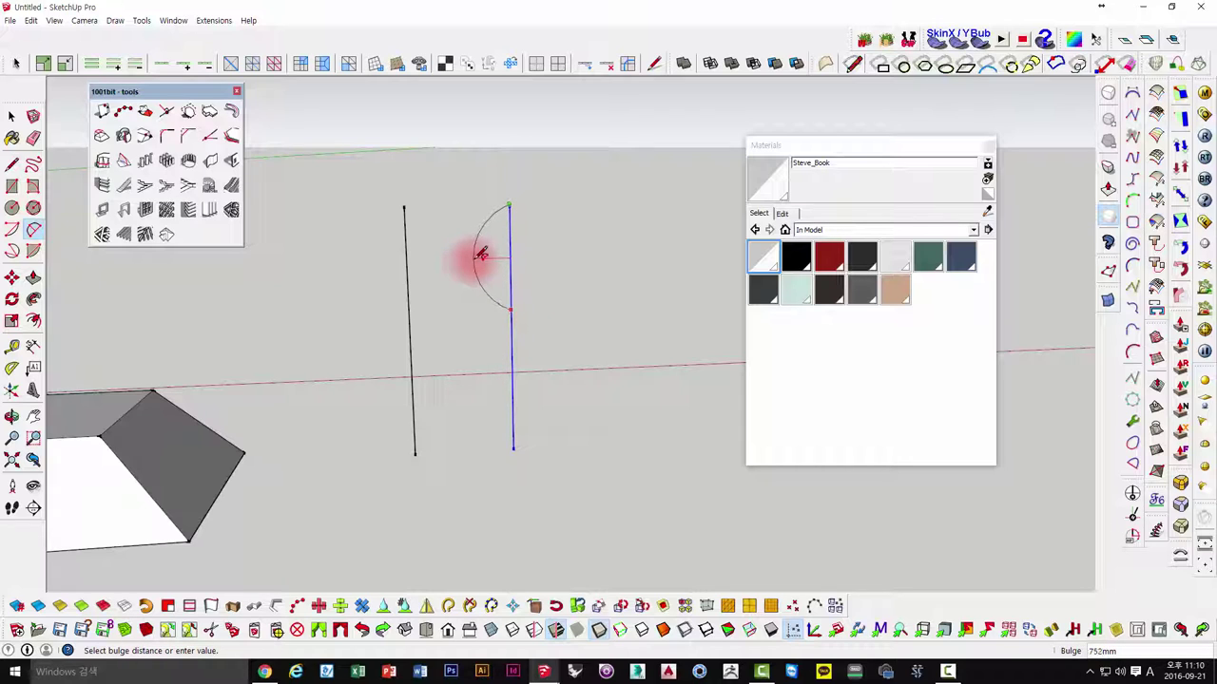
pyautogui.click(487, 258)
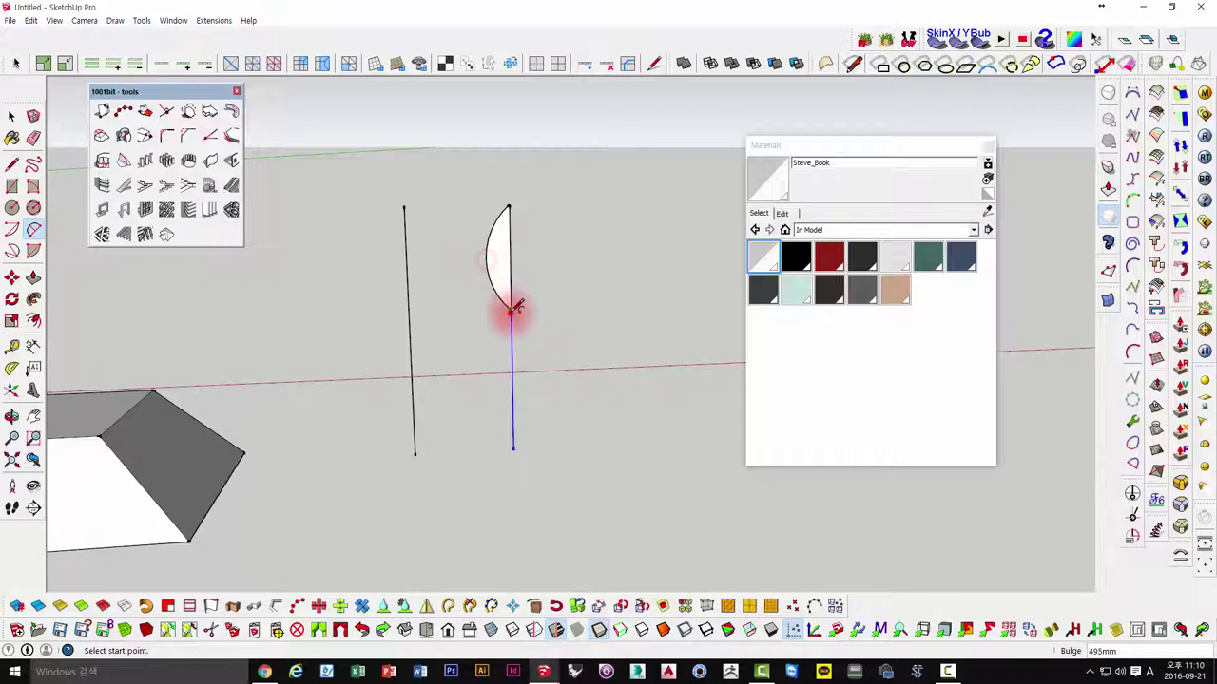
pyautogui.moveTo(514, 307); pyautogui.dragTo(519, 444)
pyautogui.click(519, 445)
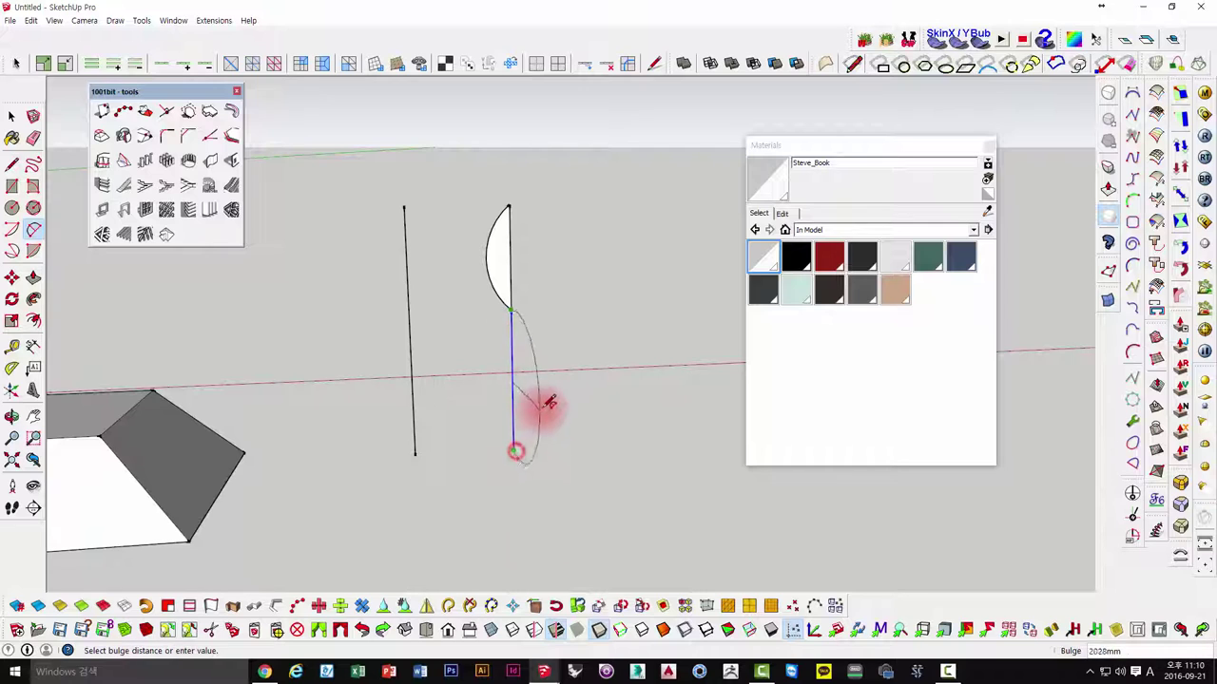
pyautogui.moveTo(534, 363)
pyautogui.mouseDown(button='middle')
pyautogui.moveTo(522, 301)
pyautogui.moveTo(544, 367)
pyautogui.mouseUp(button='middle')
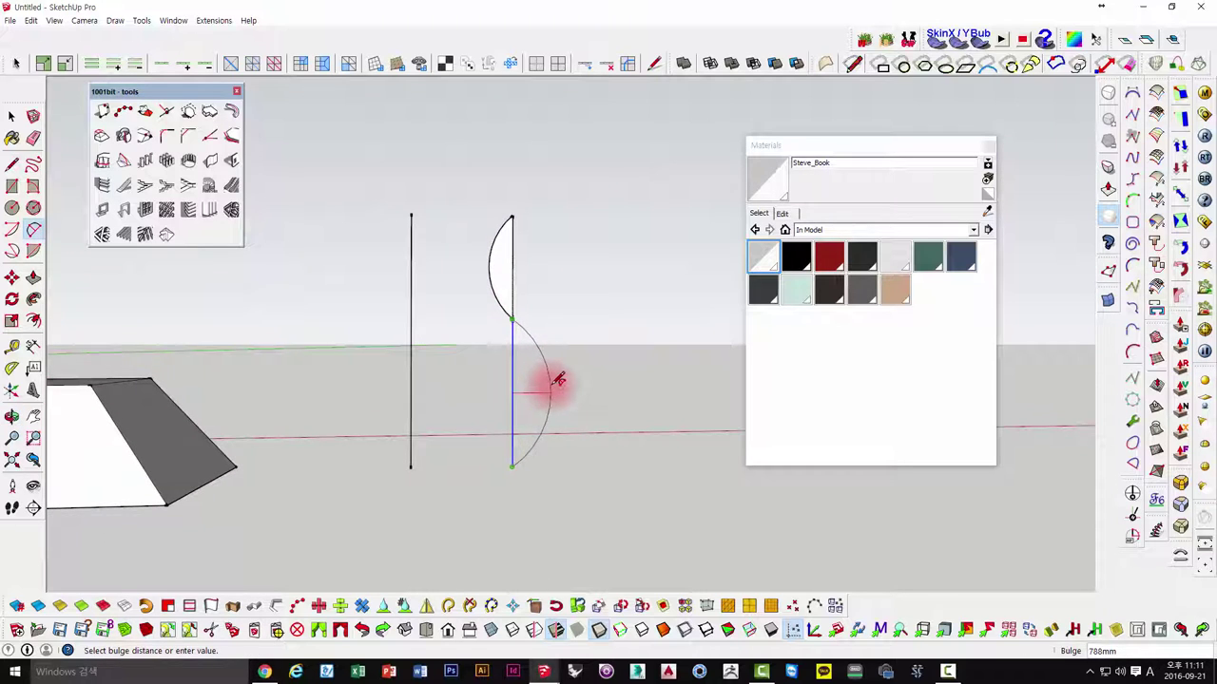
pyautogui.click(562, 381)
pyautogui.press('space')
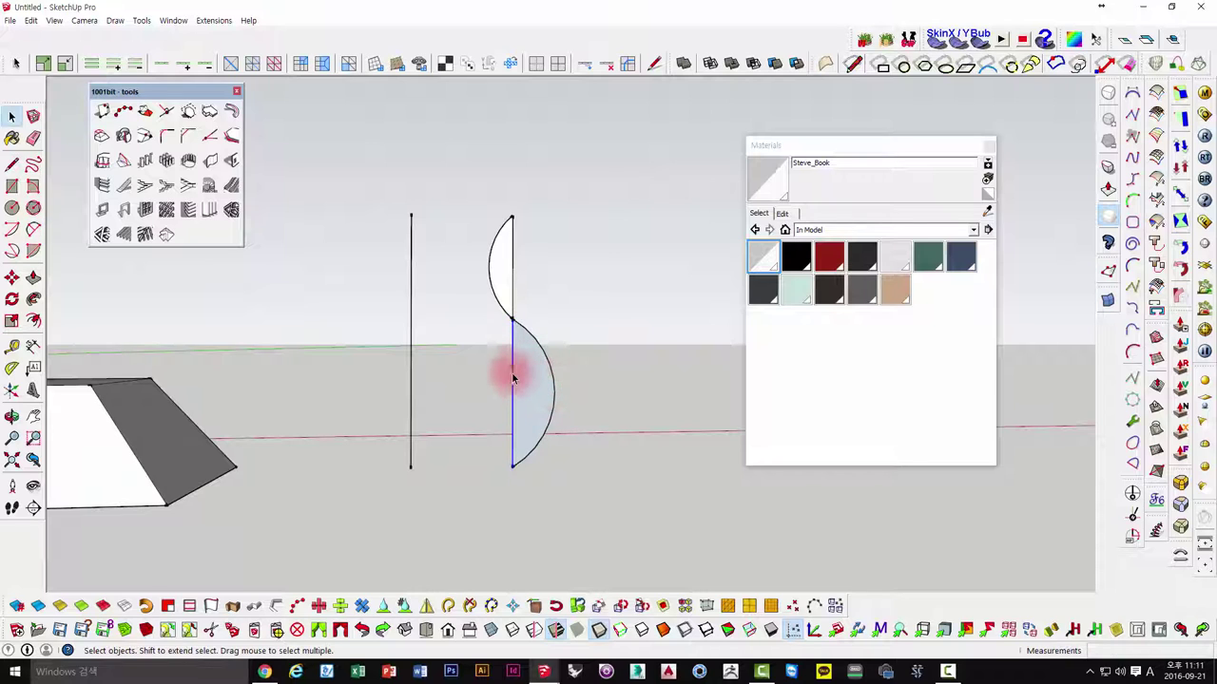
# - Erase the straight copy, select the S-curve, and bring up 1001bit Create Revolved Surface
pyautogui.press('e')
pyautogui.click(512, 379)
pyautogui.press('space')
pyautogui.moveTo(529, 285); pyautogui.dragTo(483, 343)
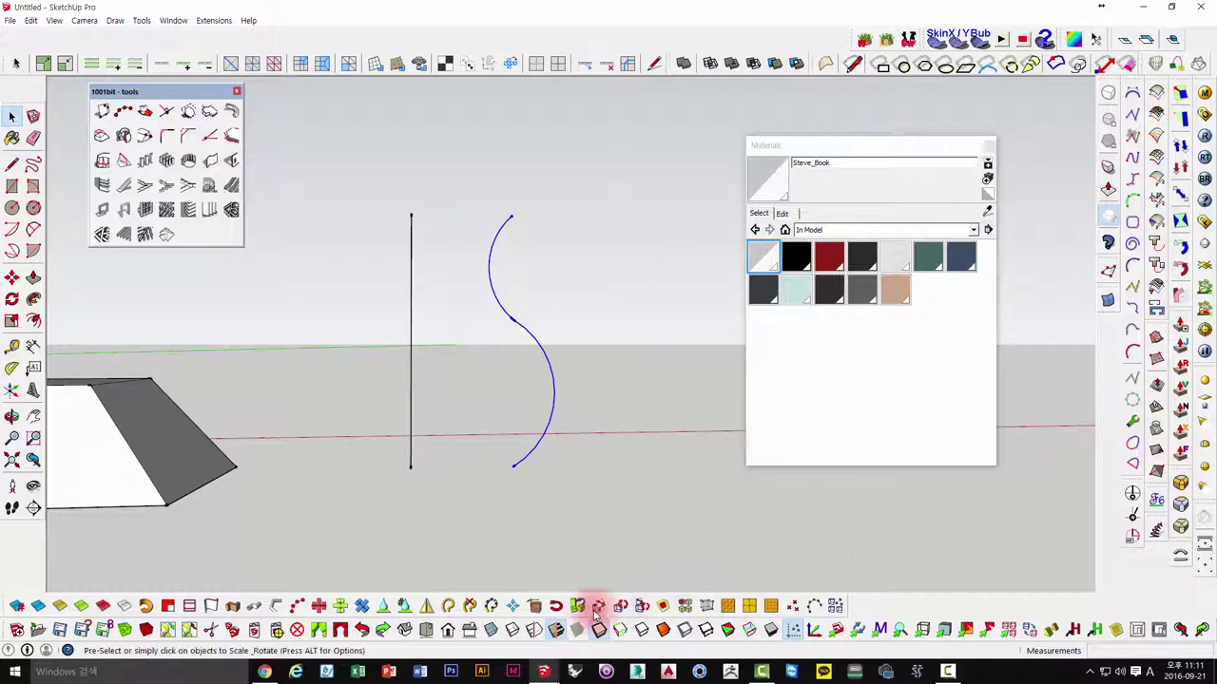
pyautogui.click(510, 348)
pyautogui.moveTo(510, 348)
pyautogui.mouseDown(button='middle')
pyautogui.moveTo(549, 320)
pyautogui.moveTo(483, 285)
pyautogui.moveTo(331, 279)
pyautogui.mouseUp(button='middle')
pyautogui.click(536, 314)
pyautogui.click(127, 138)
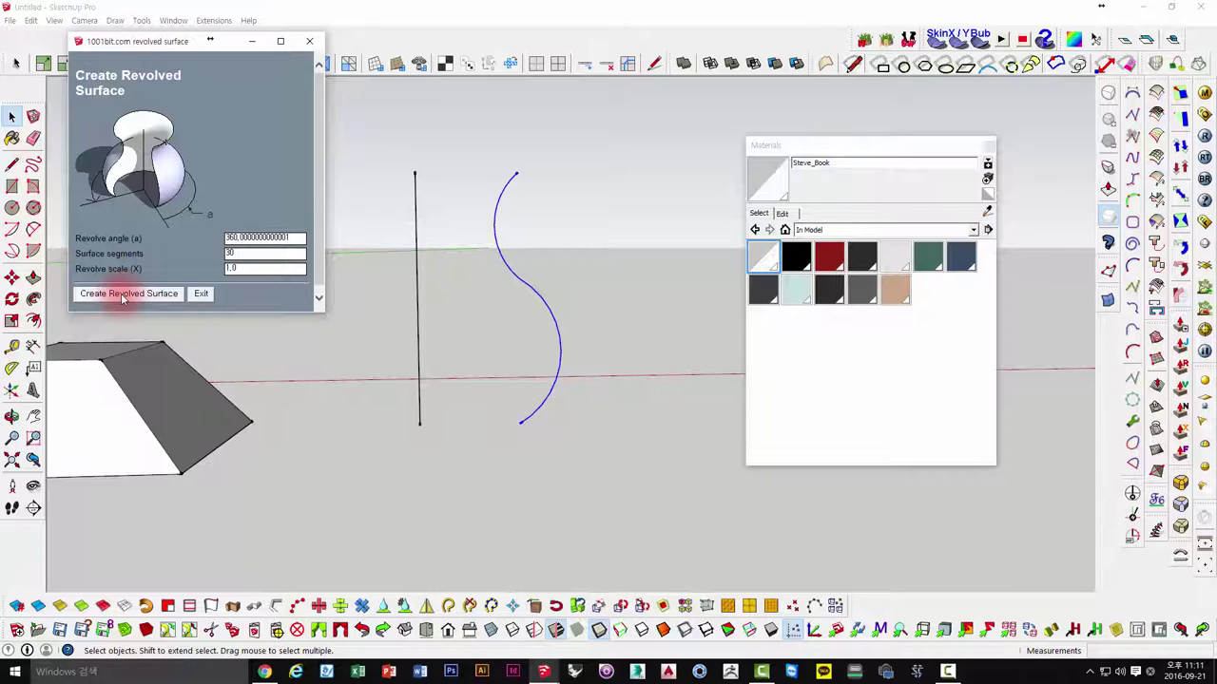
# - Revolve the S-curve around the vertical line's endpoints into a vase, then delete the vase
pyautogui.click(122, 295)
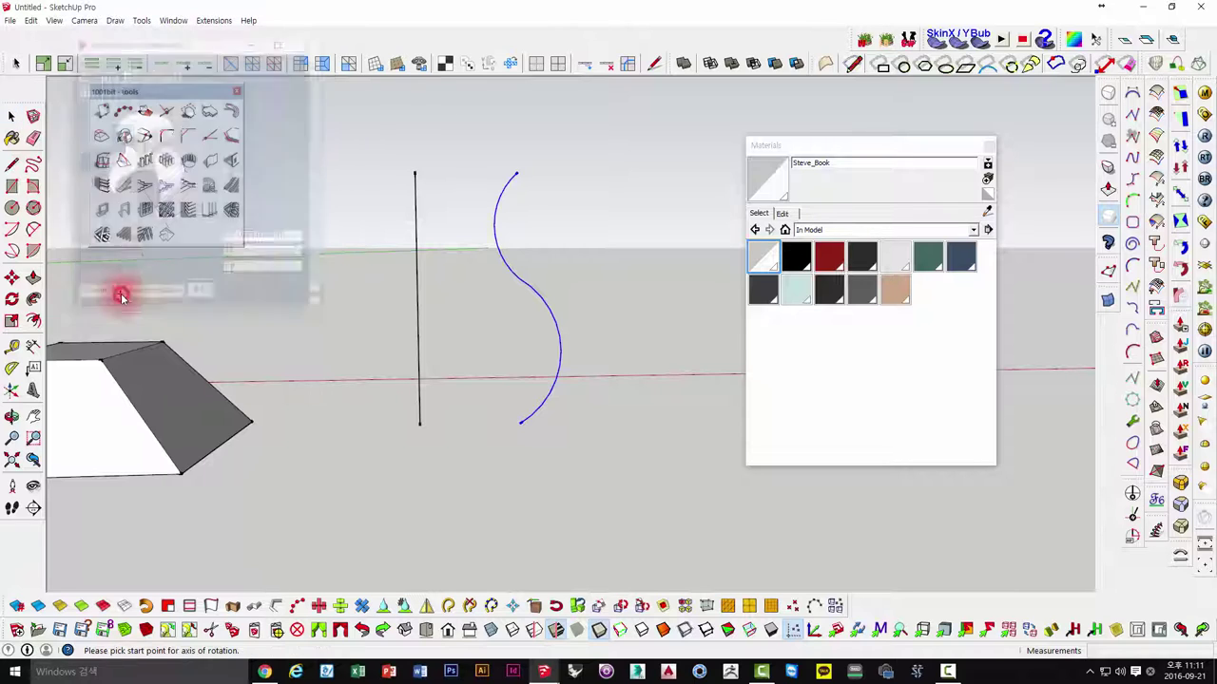
pyautogui.click(419, 424)
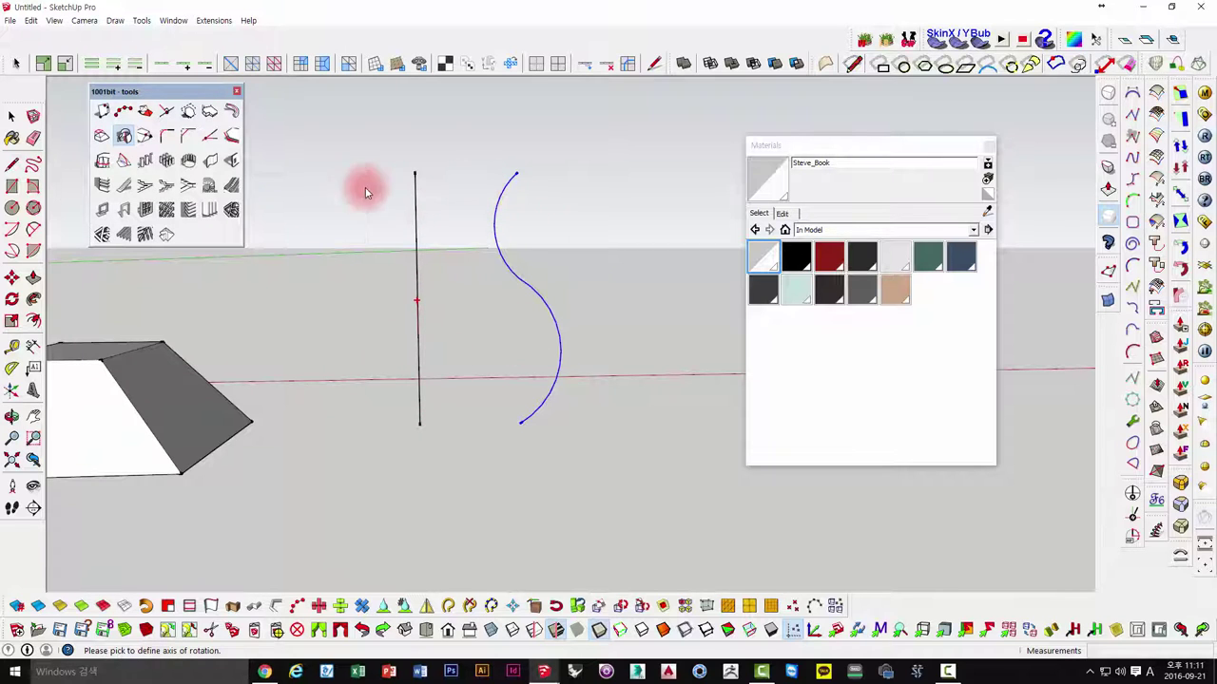
pyautogui.click(414, 173)
pyautogui.moveTo(493, 239); pyautogui.dragTo(488, 333, button='middle')
pyautogui.click(488, 328)
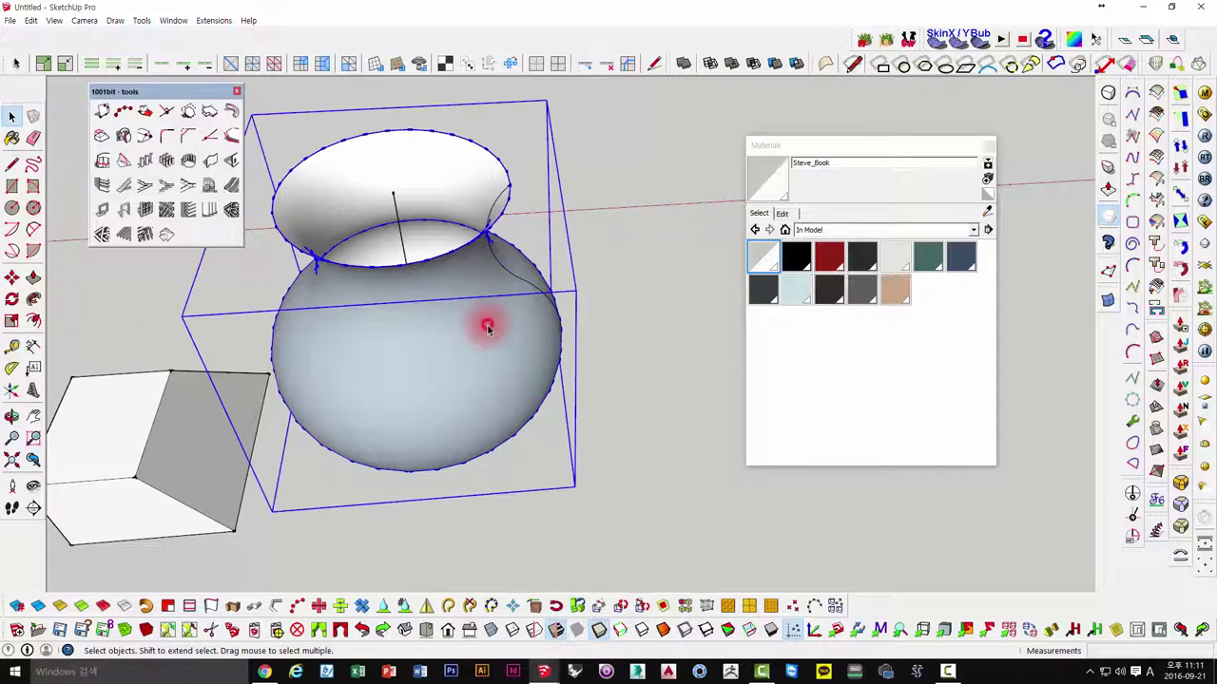
pyautogui.press('Delete')
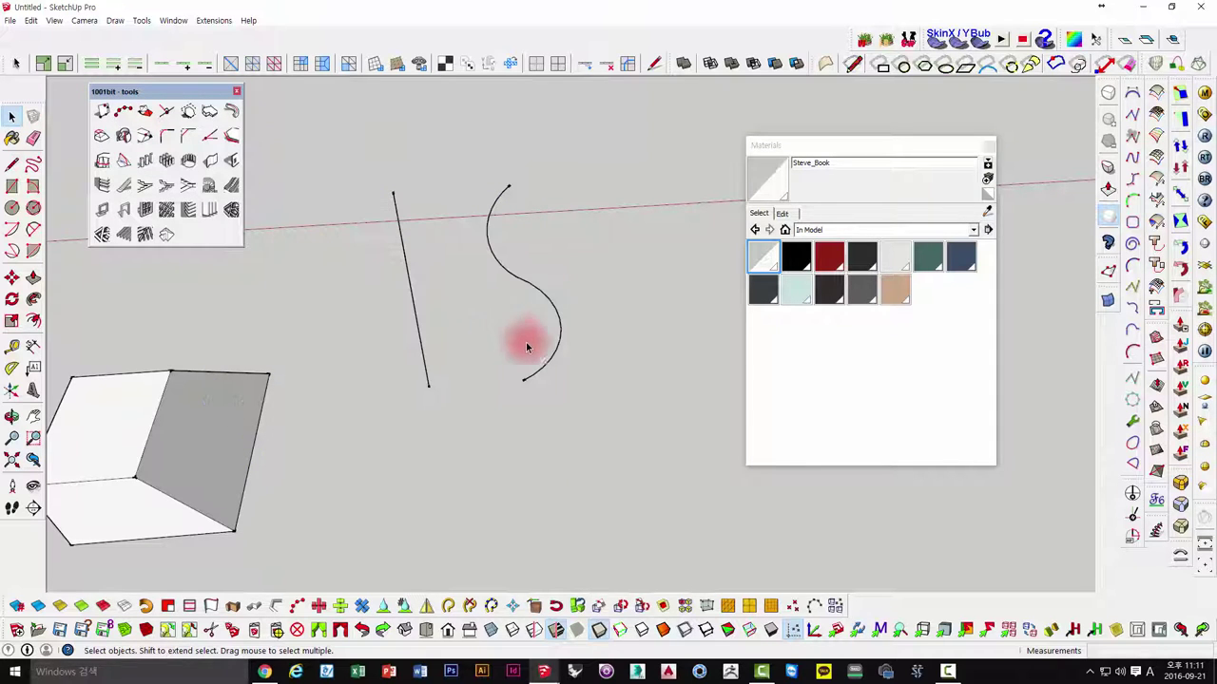
# - Close the profile with lines joining the axis top and bottom to the curve's ends, forming a face
pyautogui.moveTo(525, 339)
pyautogui.mouseDown(button='middle')
pyautogui.moveTo(481, 275)
pyautogui.moveTo(514, 334)
pyautogui.mouseUp(button='middle')
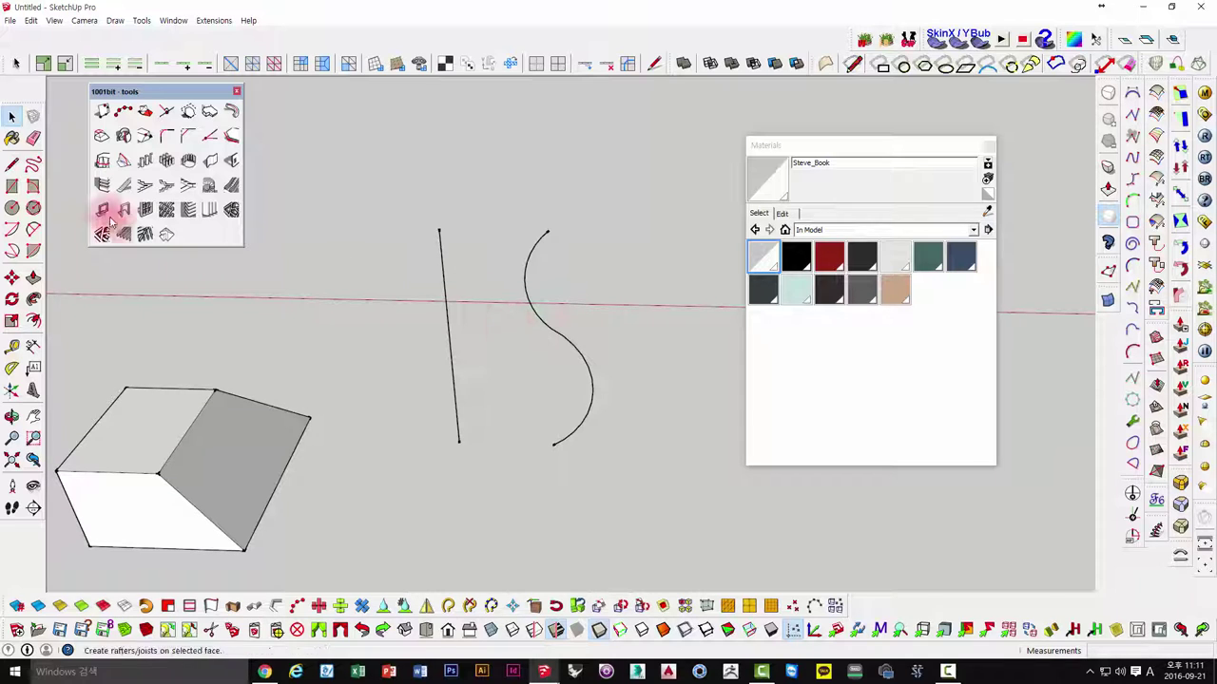
pyautogui.click(11, 164)
pyautogui.click(548, 231)
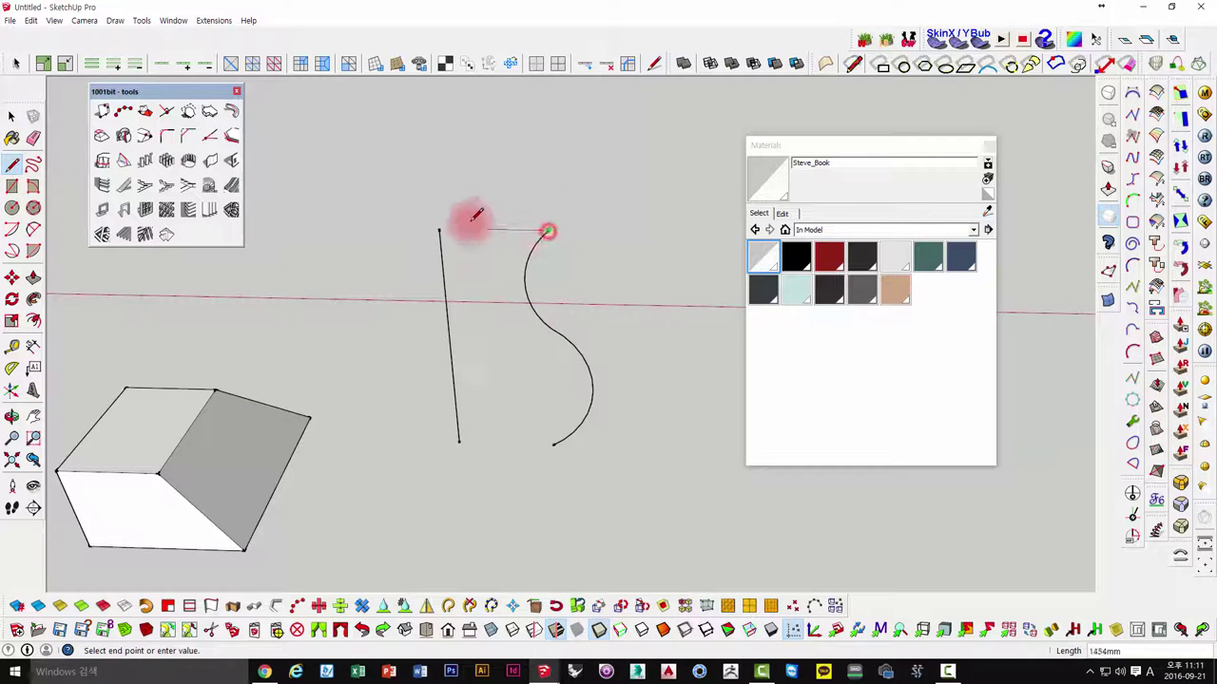
pyautogui.click(439, 230)
pyautogui.press('space')
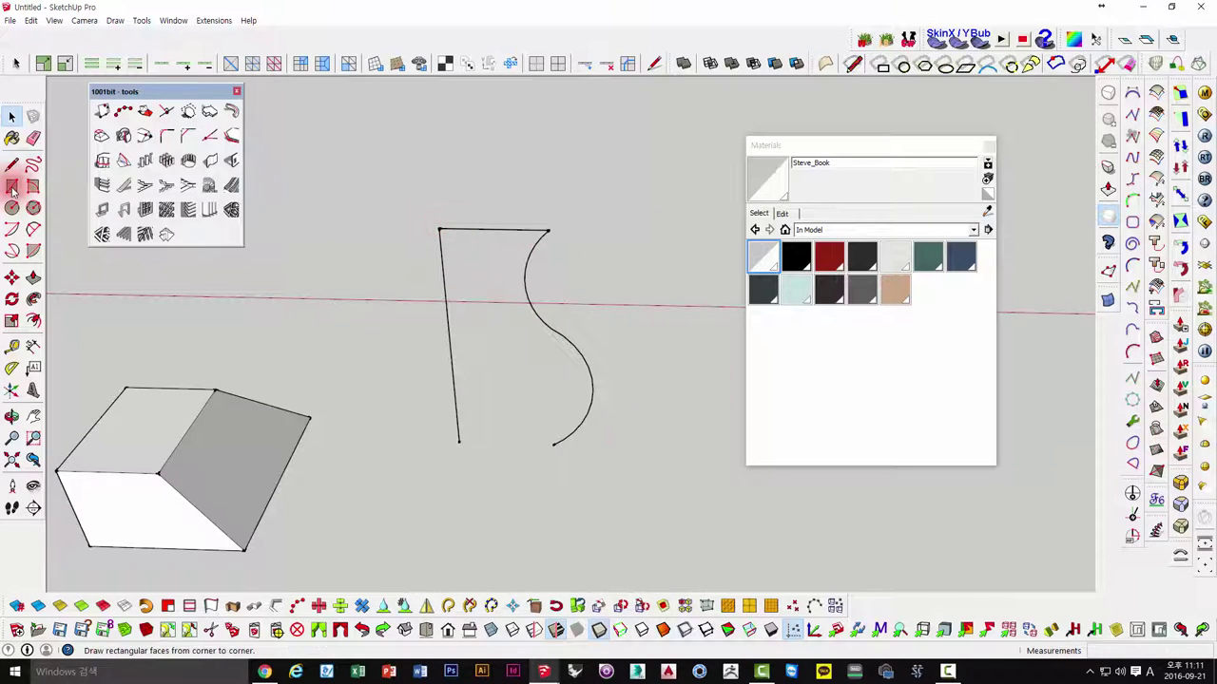
pyautogui.click(11, 164)
pyautogui.click(554, 446)
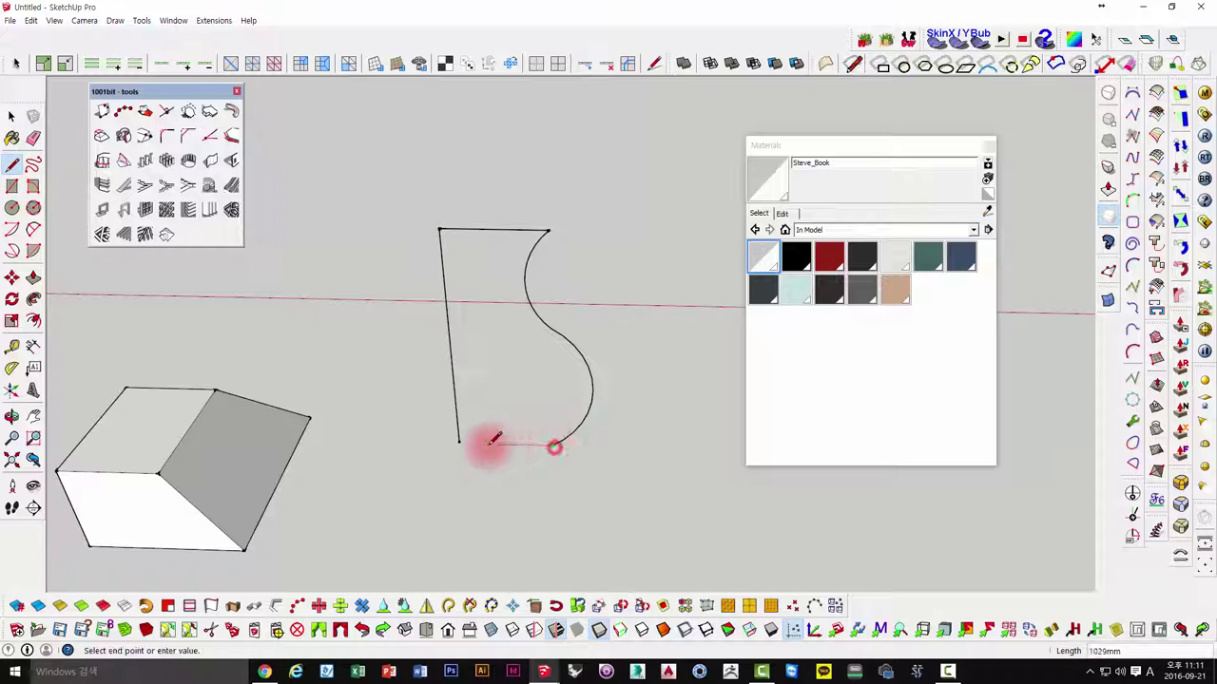
pyautogui.click(461, 440)
pyautogui.press('space')
pyautogui.click(489, 345)
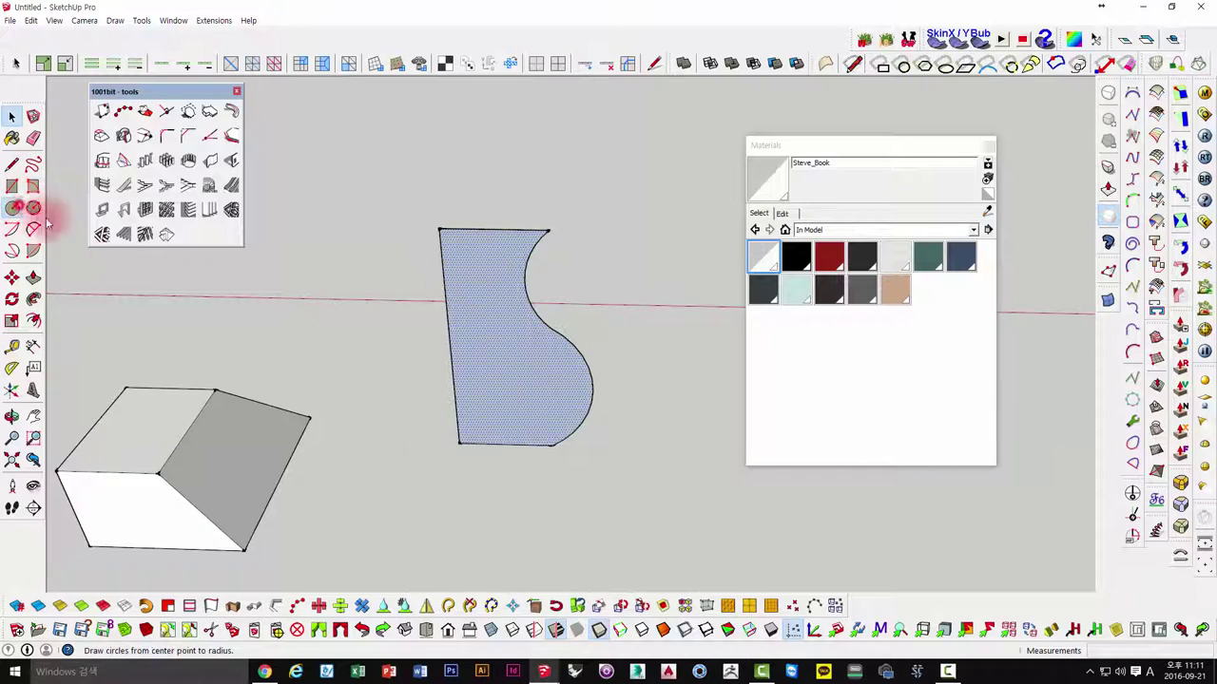
# - Draw a circle at the profile's bottom corner, delete its face, and Follow Me the profile around it into a vase
pyautogui.click(12, 208)
pyautogui.click(459, 443)
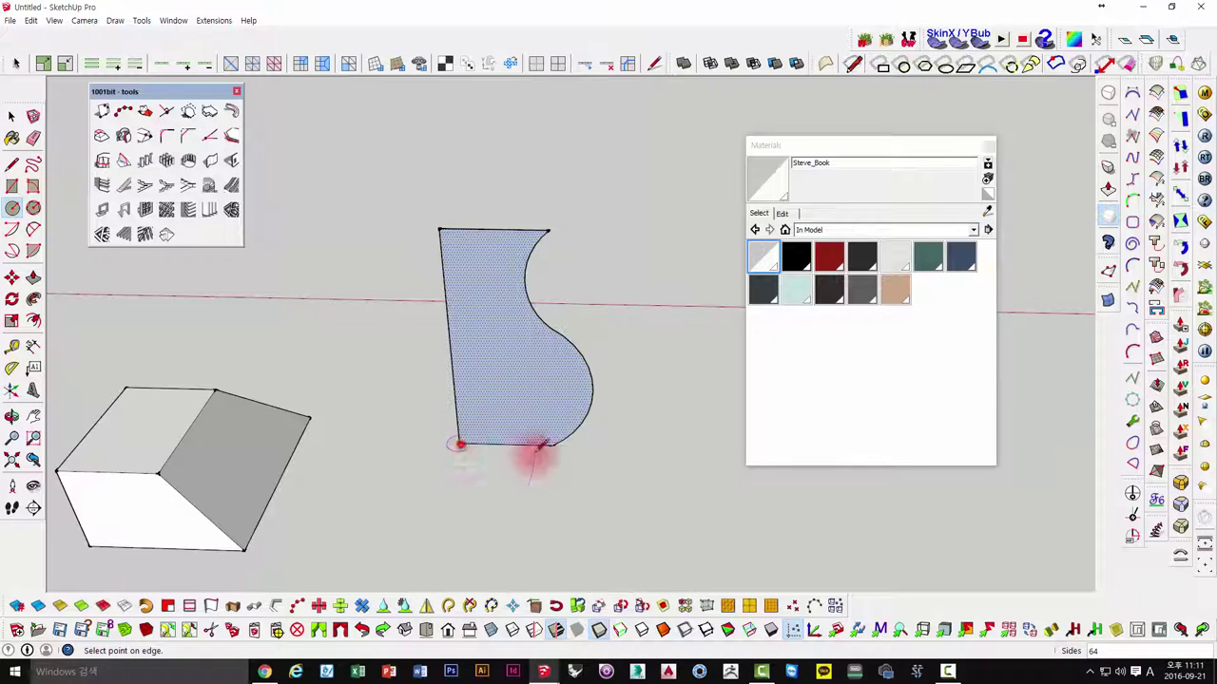
pyautogui.click(625, 445)
pyautogui.press('space')
pyautogui.moveTo(533, 413)
pyautogui.mouseDown(button='middle')
pyautogui.moveTo(517, 516)
pyautogui.moveTo(549, 486)
pyautogui.mouseUp(button='middle')
pyautogui.press('Delete')
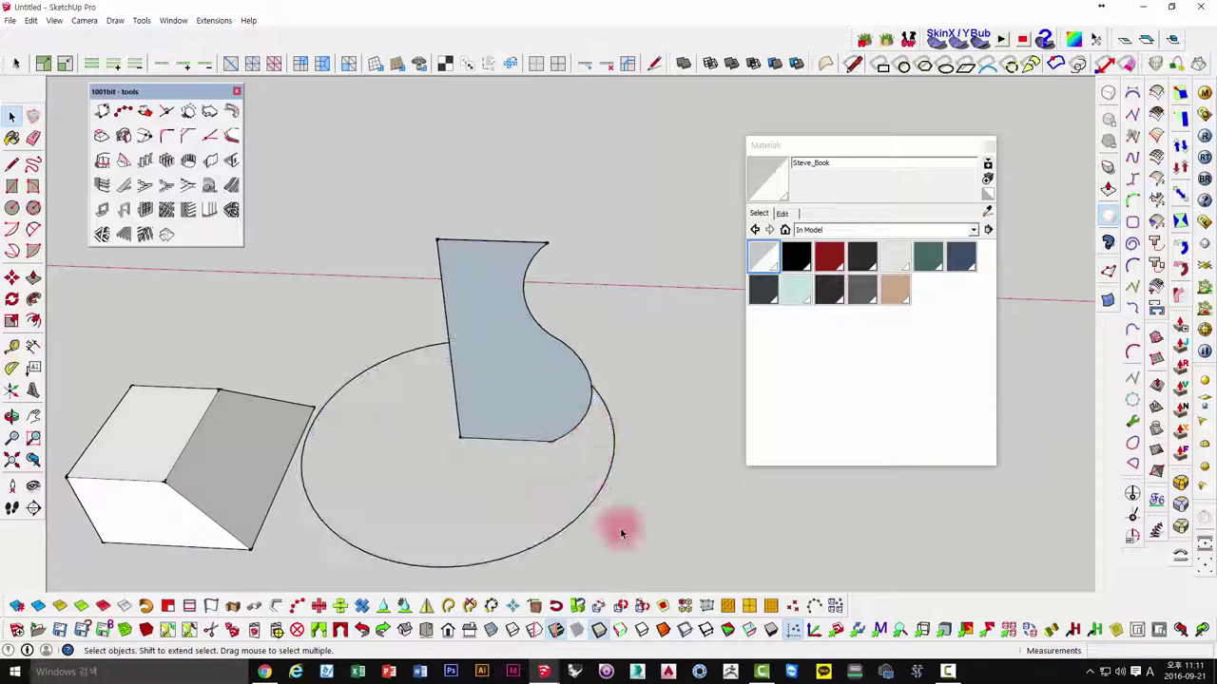
pyautogui.click(597, 504)
pyautogui.click(38, 300)
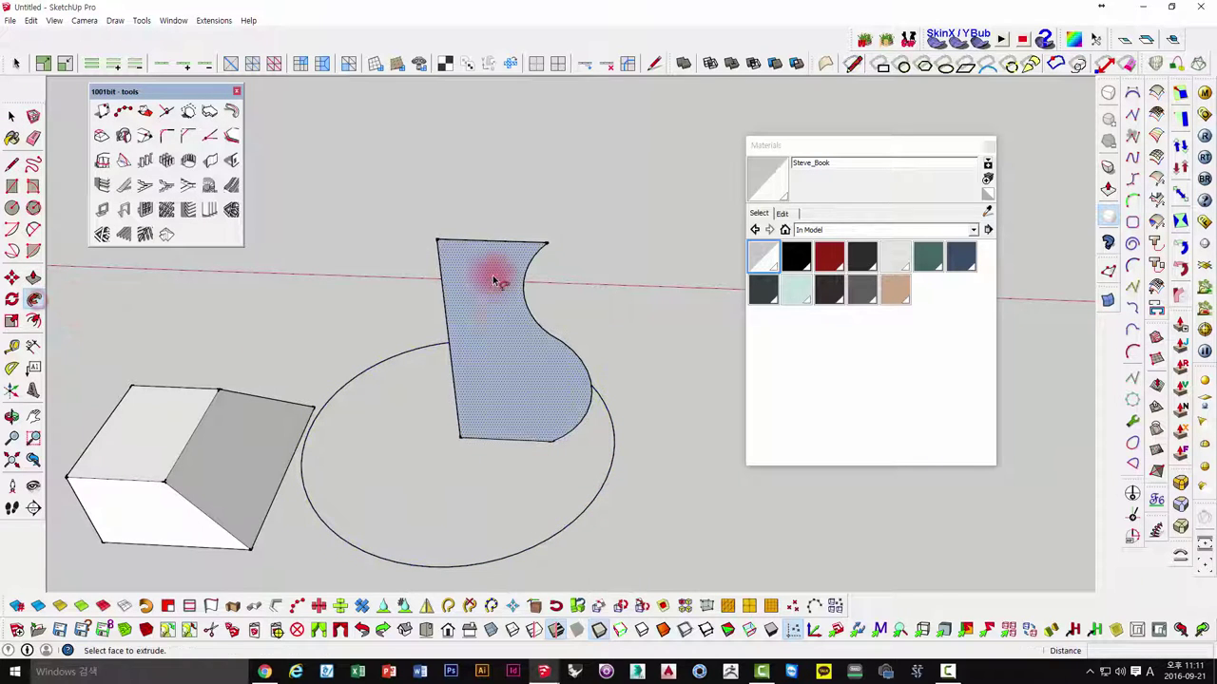
pyautogui.click(530, 426)
# - Delete the vase's top face, the vase itself, and the leftover circle
pyautogui.moveTo(492, 196); pyautogui.dragTo(389, 377, button='middle')
pyautogui.press('space')
pyautogui.click(443, 282)
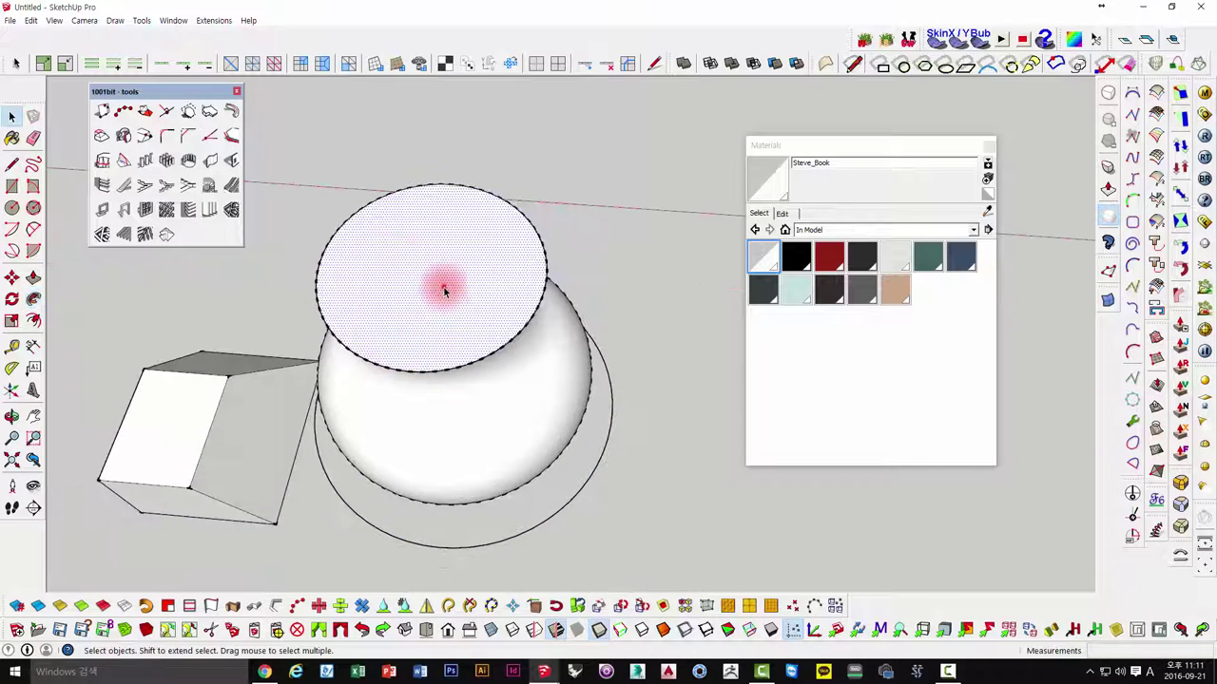
pyautogui.moveTo(462, 309)
pyautogui.mouseDown(button='middle')
pyautogui.moveTo(467, 348)
pyautogui.moveTo(353, 109)
pyautogui.moveTo(439, 288)
pyautogui.mouseUp(button='middle')
pyautogui.press('Delete')
pyautogui.click(441, 289)
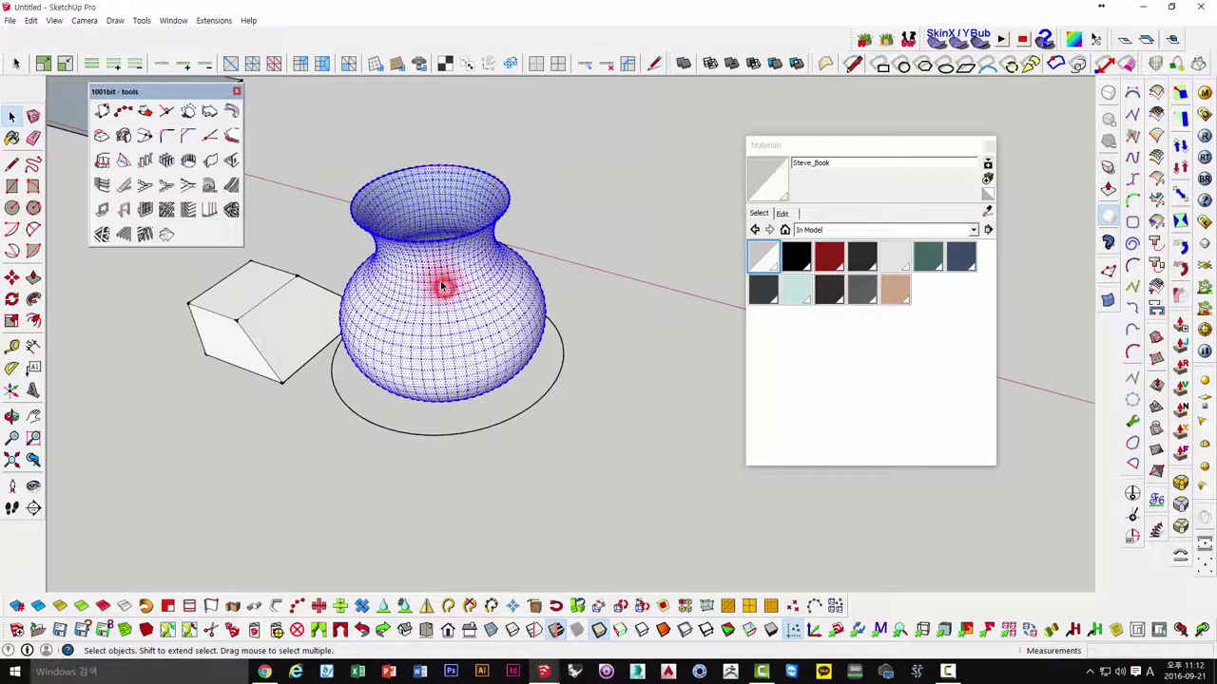
pyautogui.press('Delete')
pyautogui.moveTo(541, 266); pyautogui.dragTo(538, 400, button='middle')
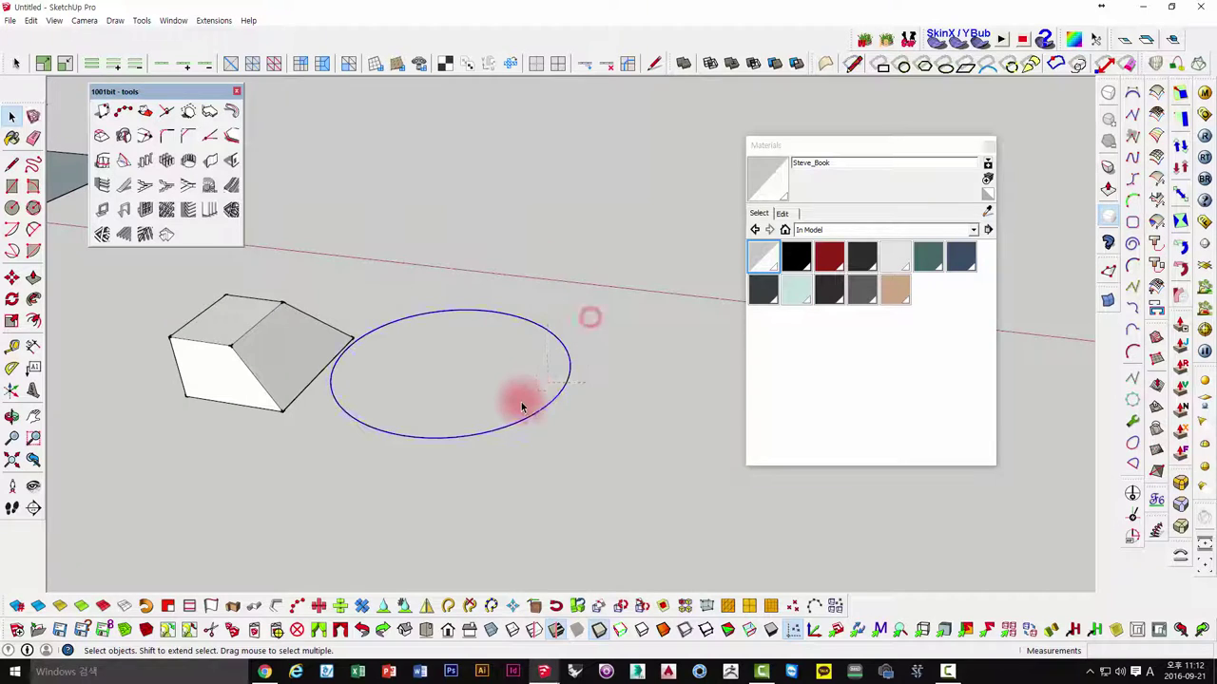
pyautogui.press('Delete')
pyautogui.moveTo(386, 326); pyautogui.dragTo(177, 168, button='middle')
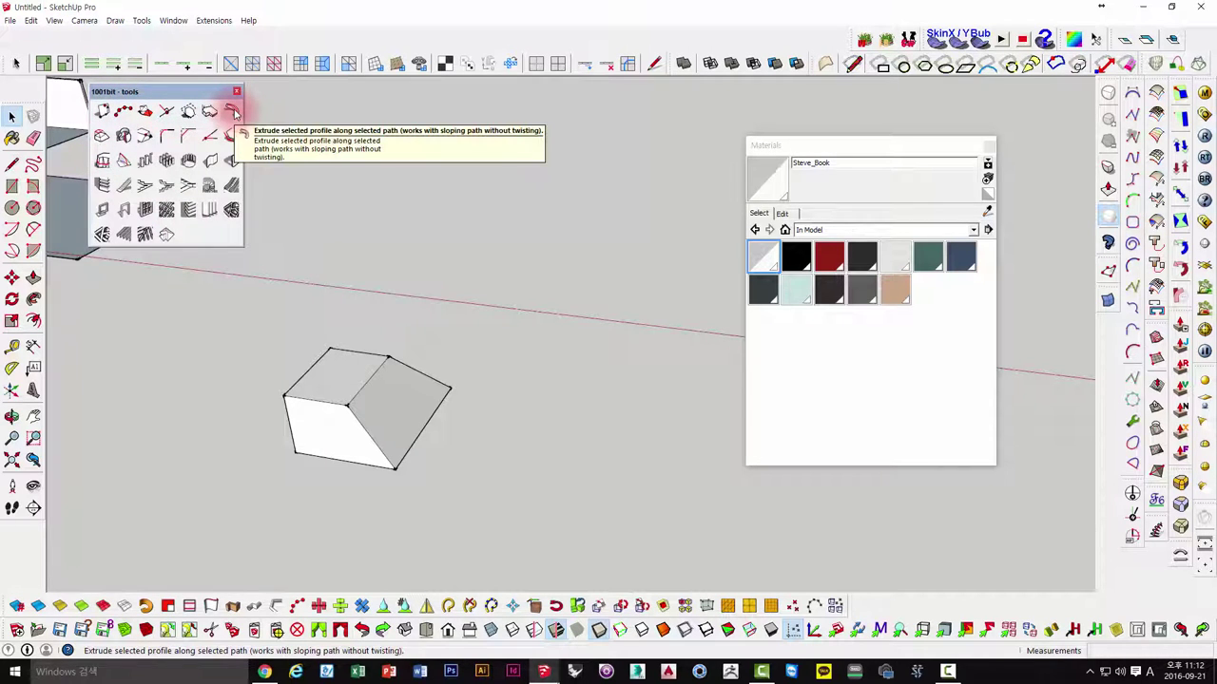
# - Draw a flat rectangular strip on the ground
pyautogui.click(12, 187)
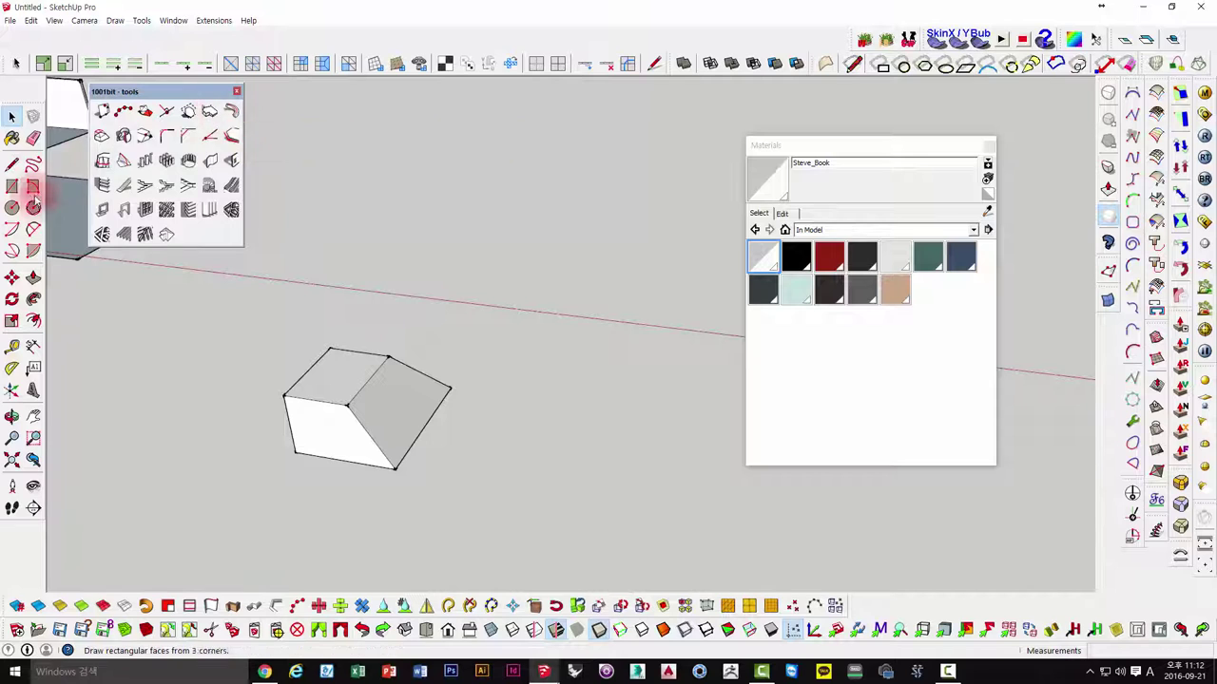
pyautogui.moveTo(512, 354); pyautogui.dragTo(367, 362, button='middle')
pyautogui.click(367, 364)
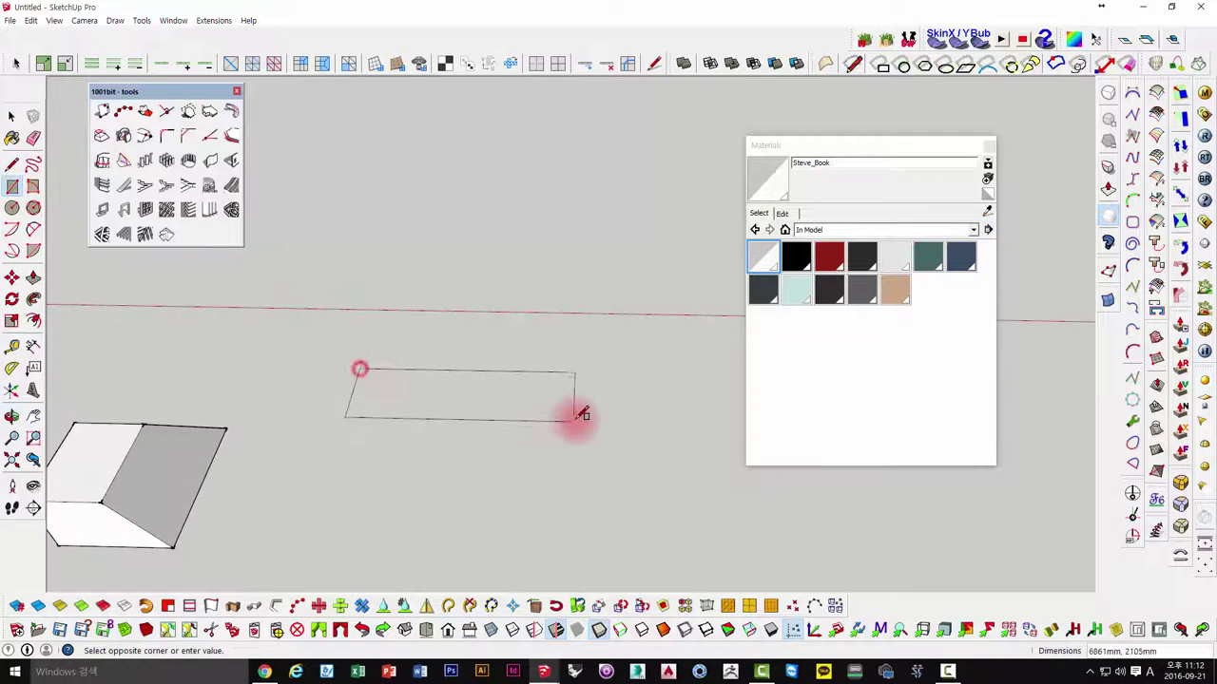
pyautogui.click(592, 415)
pyautogui.moveTo(592, 415)
pyautogui.mouseDown(button='middle')
pyautogui.moveTo(447, 394)
pyautogui.moveTo(326, 396)
pyautogui.mouseUp(button='middle')
pyautogui.press('space')
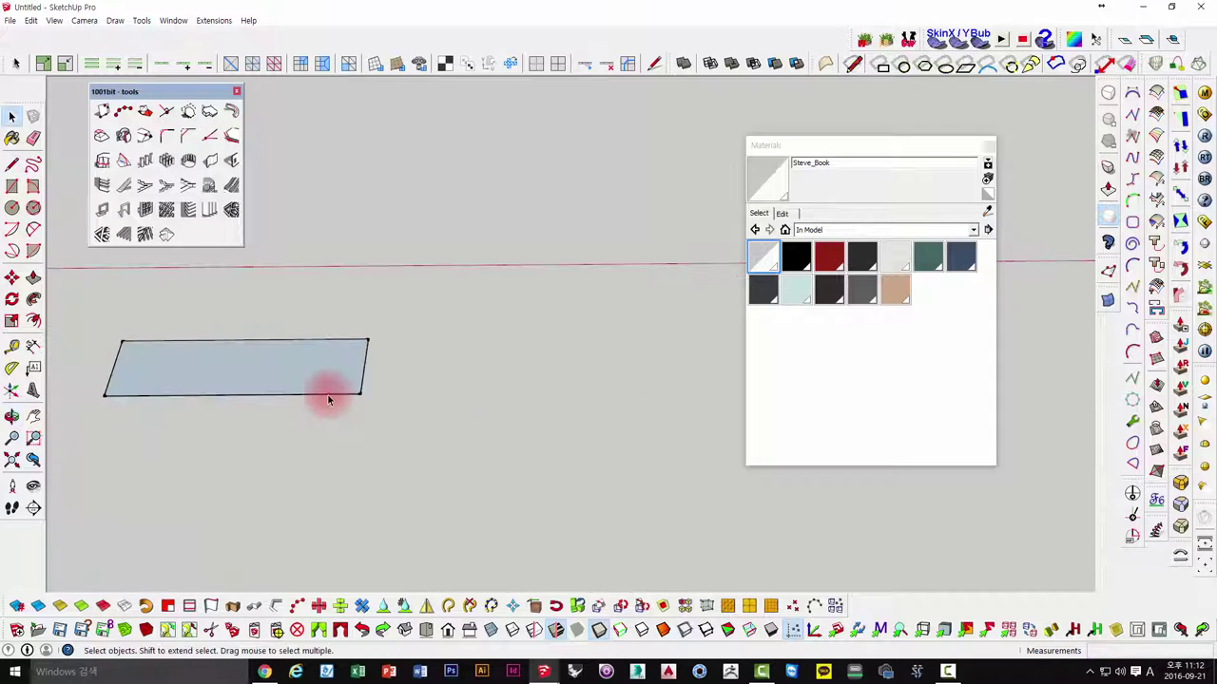
# - Copy the rectangle to the right using Move with Ctrl
pyautogui.click(321, 381)
pyautogui.press('m')
pyautogui.press('ctrl')
pyautogui.click(299, 372)
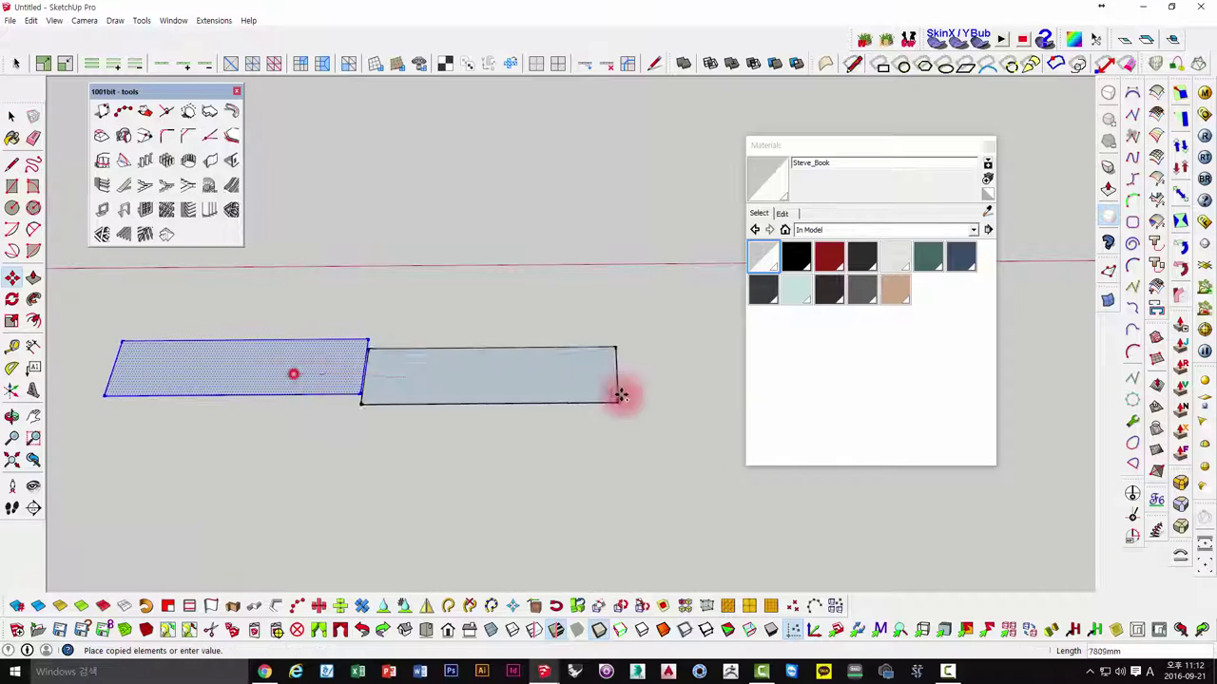
pyautogui.click(669, 474)
pyautogui.moveTo(453, 448); pyautogui.dragTo(467, 478, button='middle')
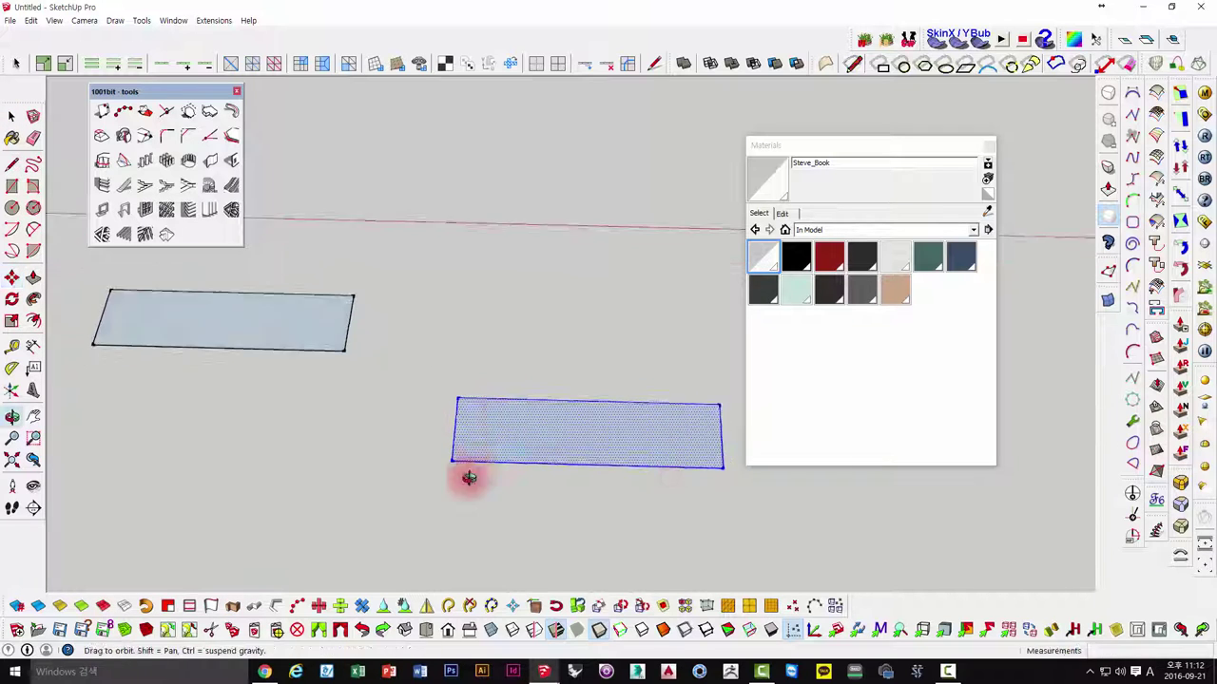
# - Rotate the copied strip to an angle
pyautogui.press('q')
pyautogui.moveTo(532, 428); pyautogui.dragTo(549, 350)
pyautogui.click(550, 350)
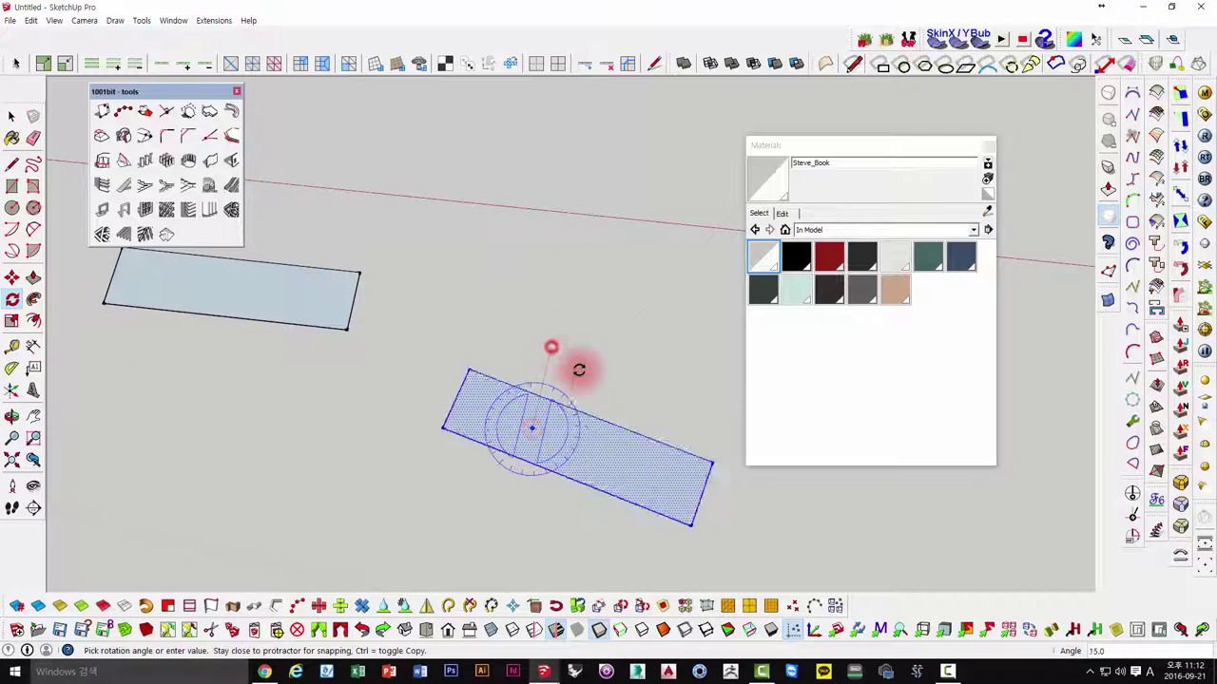
pyautogui.click(593, 435)
pyautogui.moveTo(592, 434); pyautogui.dragTo(584, 381, button='middle')
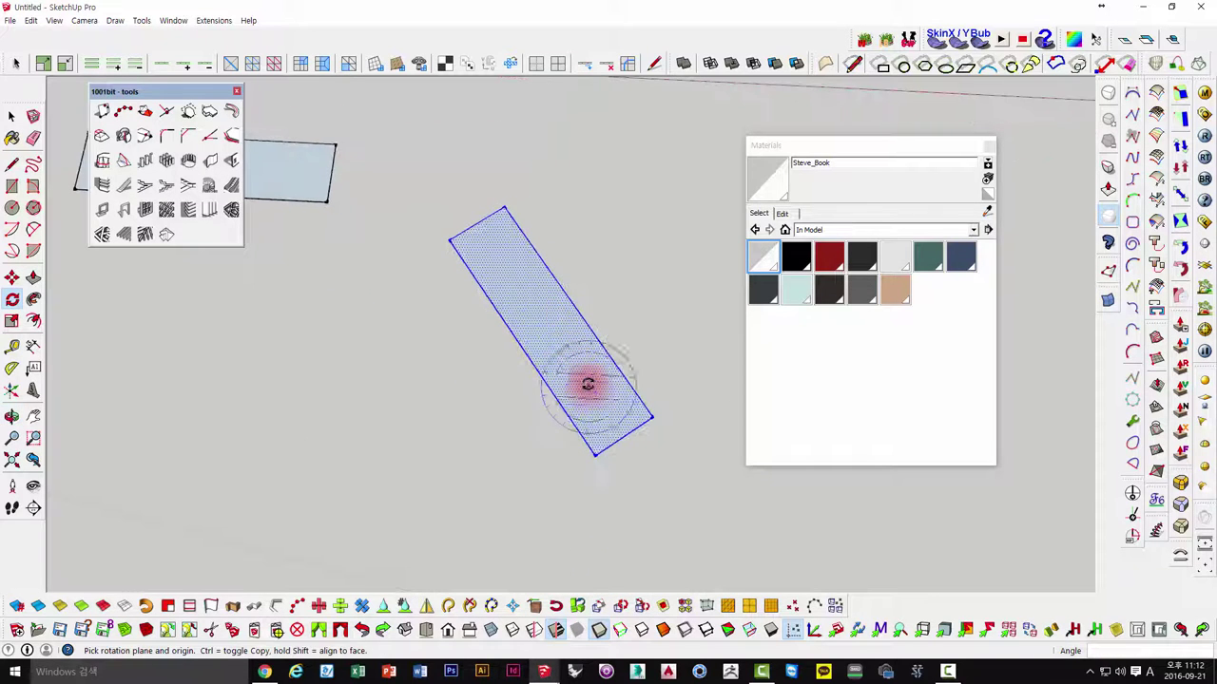
# - Move the rotated strip away from the original strip
pyautogui.press('m')
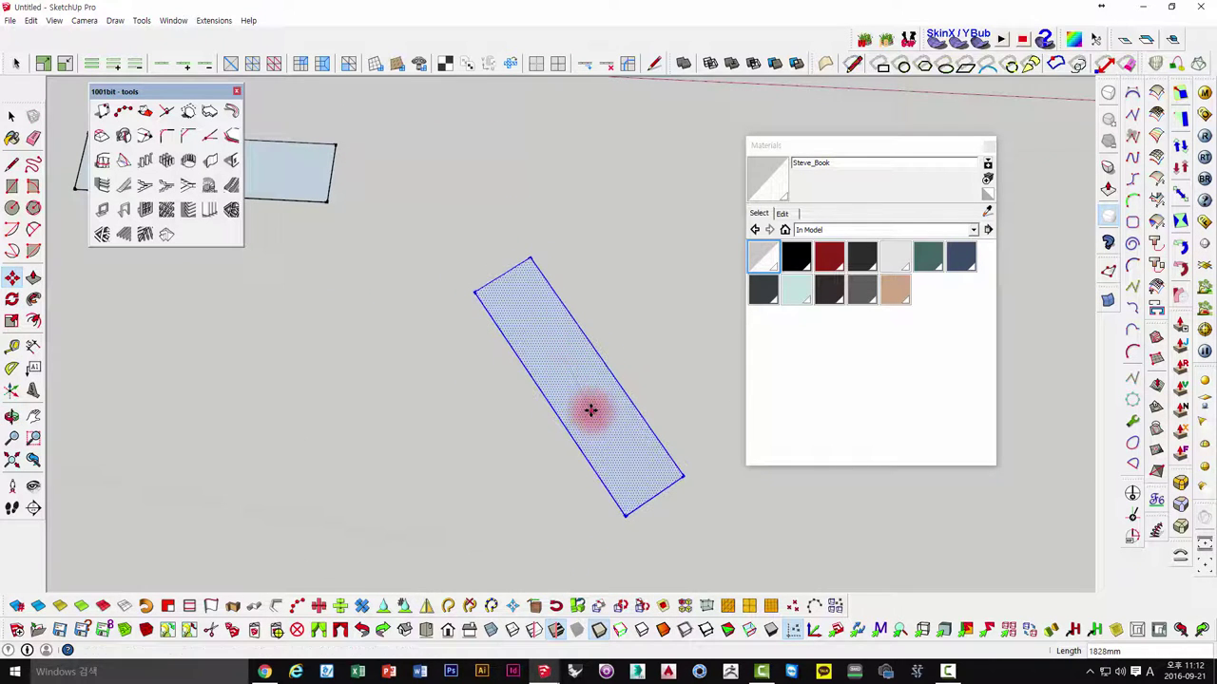
pyautogui.moveTo(589, 410)
pyautogui.mouseDown(button='middle')
pyautogui.moveTo(532, 413)
pyautogui.moveTo(579, 259)
pyautogui.moveTo(385, 350)
pyautogui.moveTo(473, 351)
pyautogui.moveTo(532, 326)
pyautogui.moveTo(508, 266)
pyautogui.moveTo(533, 237)
pyautogui.mouseUp(button='middle')
pyautogui.press('space')
pyautogui.press('m')
pyautogui.click(532, 326)
pyautogui.click(531, 266)
pyautogui.moveTo(555, 333); pyautogui.dragTo(322, 296, button='middle')
pyautogui.press('space')
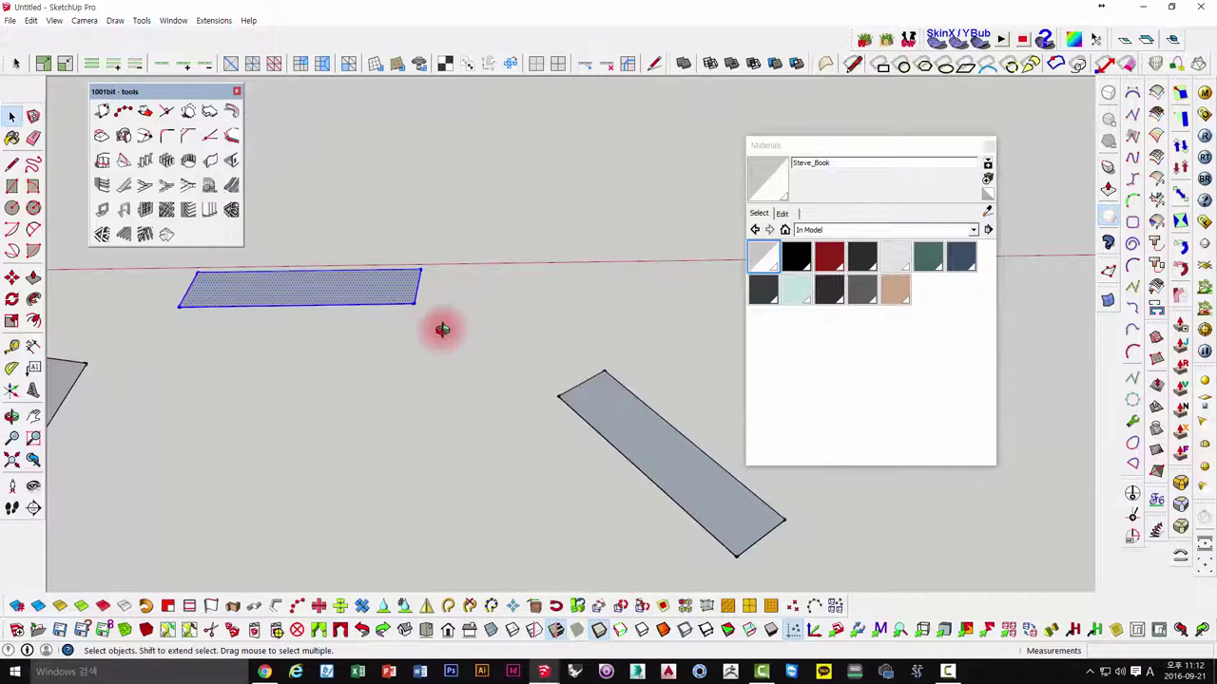
# - Orbit around both strips to check their placement
pyautogui.moveTo(442, 329); pyautogui.dragTo(584, 171, button='middle')
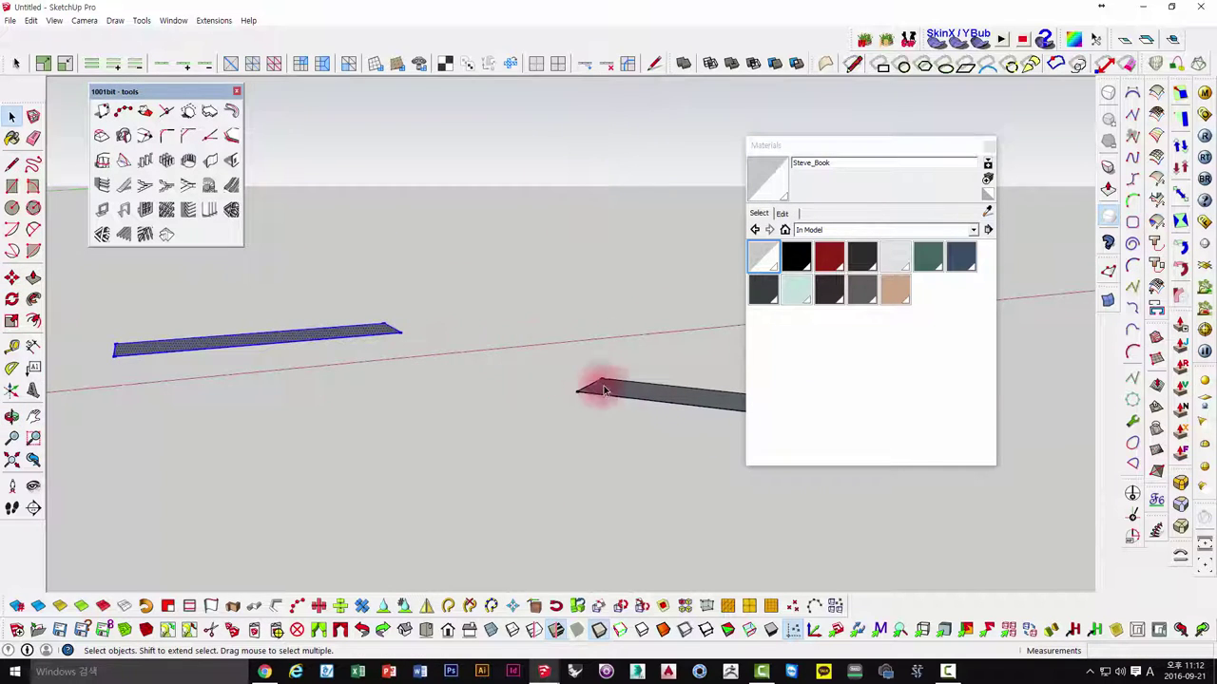
pyautogui.moveTo(636, 398)
pyautogui.mouseDown(button='middle')
pyautogui.moveTo(597, 407)
pyautogui.moveTo(530, 346)
pyautogui.mouseUp(button='middle')
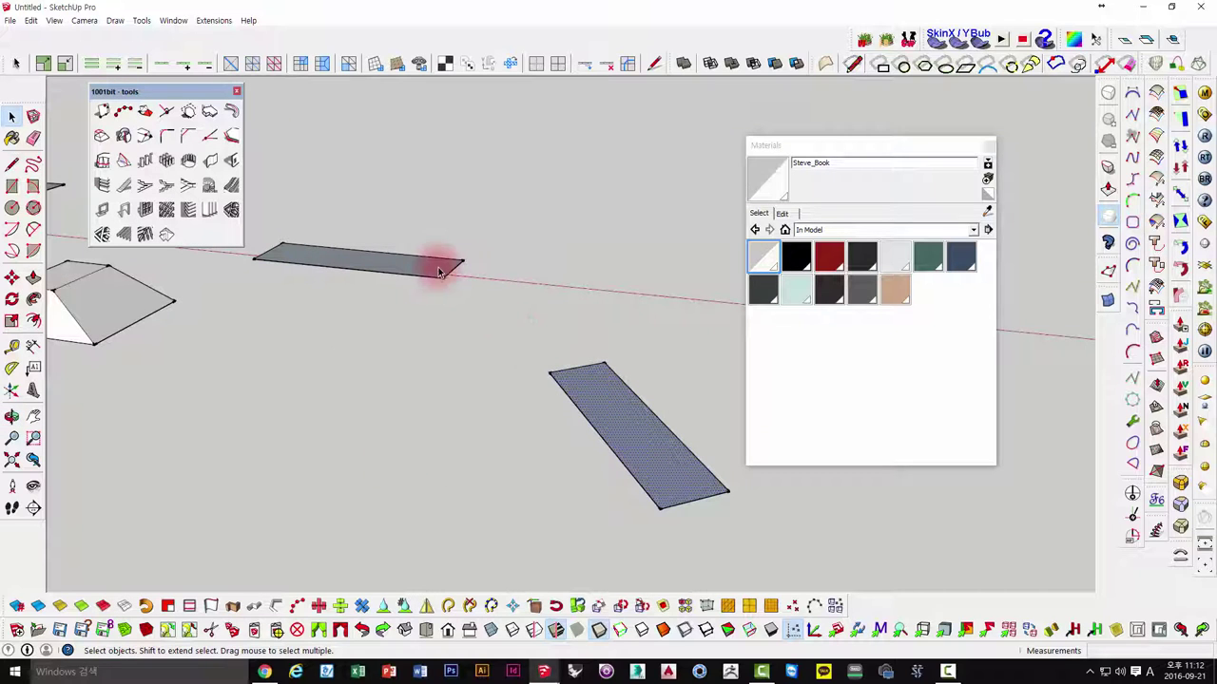
pyautogui.moveTo(643, 436)
pyautogui.mouseDown(button='middle')
pyautogui.moveTo(622, 472)
pyautogui.moveTo(500, 456)
pyautogui.mouseUp(button='middle')
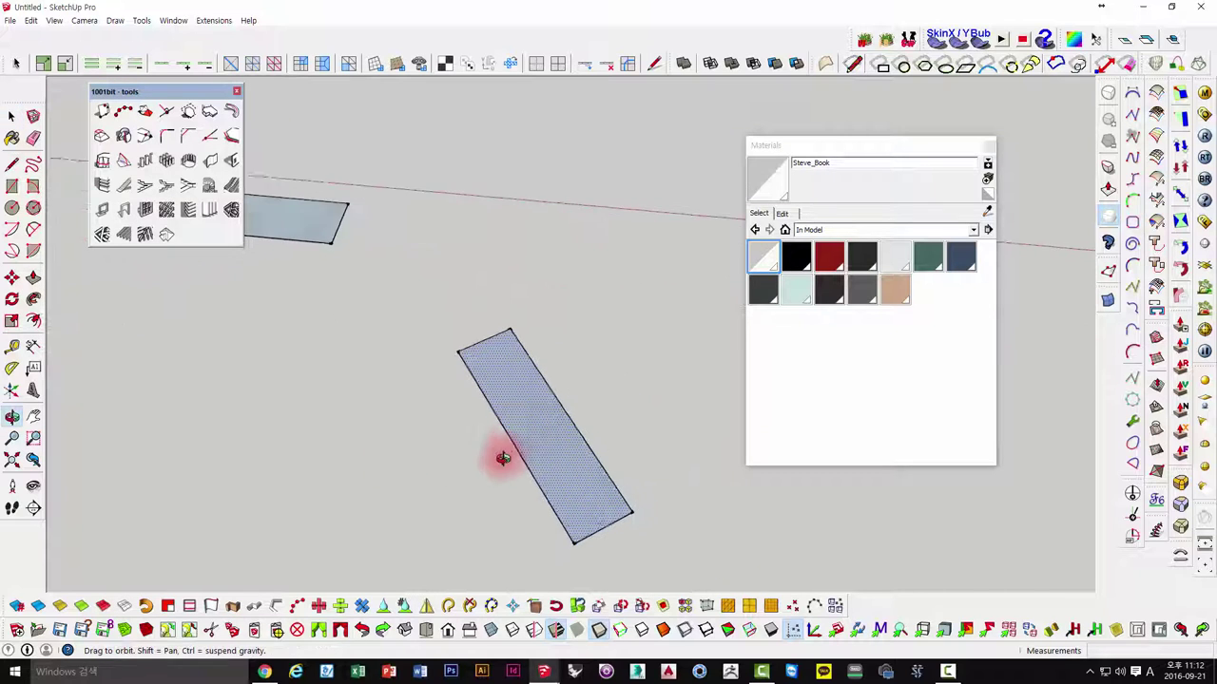
pyautogui.press('m')
pyautogui.click(645, 372)
pyautogui.press('space')
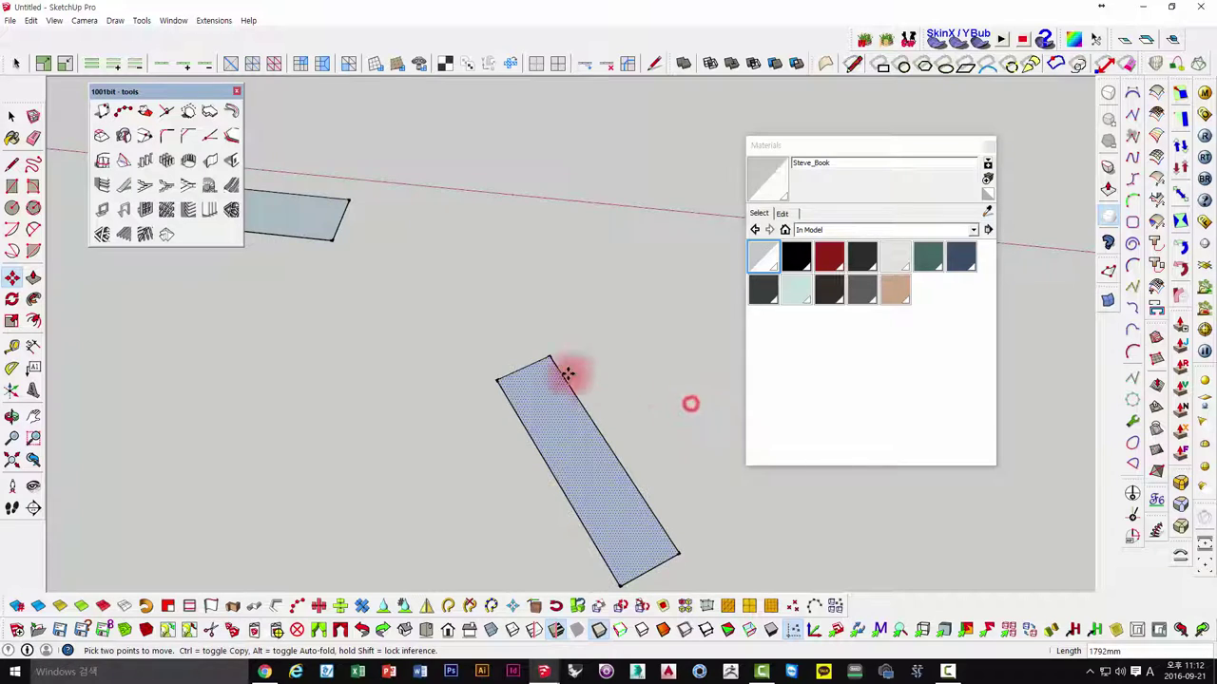
pyautogui.moveTo(570, 375)
pyautogui.mouseDown(button='middle')
pyautogui.moveTo(575, 292)
pyautogui.moveTo(551, 418)
pyautogui.moveTo(590, 256)
pyautogui.moveTo(443, 356)
pyautogui.moveTo(531, 193)
pyautogui.moveTo(391, 350)
pyautogui.moveTo(434, 104)
pyautogui.moveTo(429, 60)
pyautogui.moveTo(394, 269)
pyautogui.moveTo(348, 340)
pyautogui.moveTo(317, 283)
pyautogui.mouseUp(button='middle')
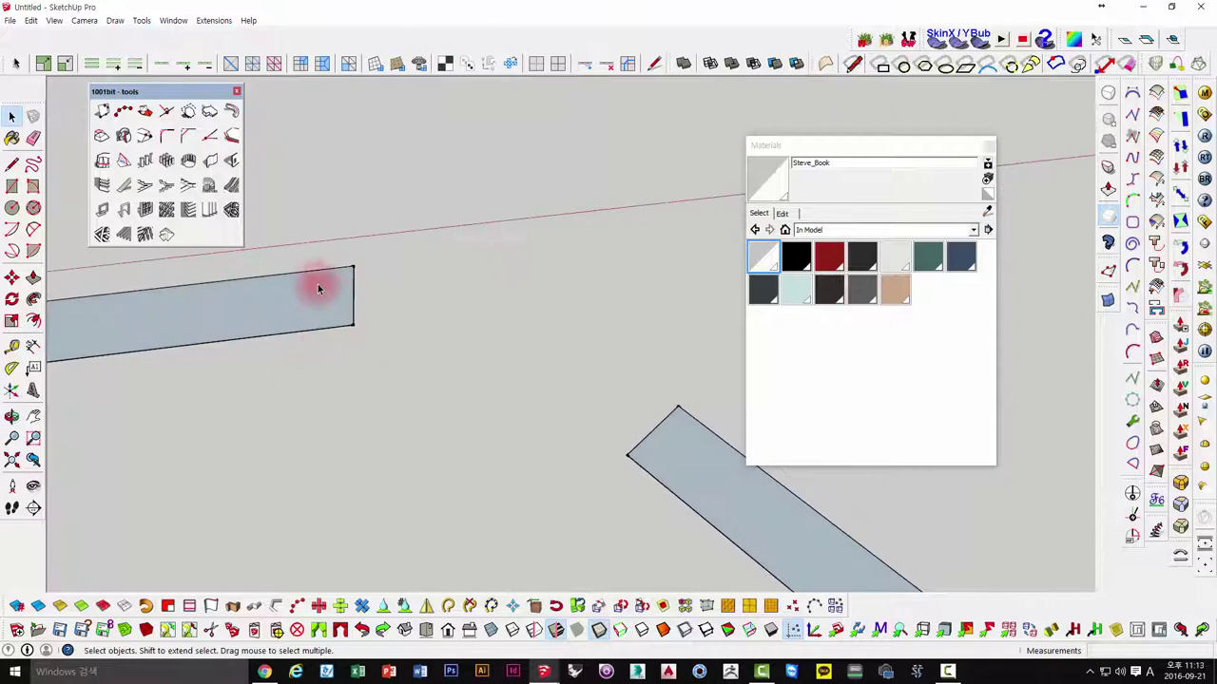
# - Place Tape Measure guide lines off both strips' edges so they cross in the gap
pyautogui.press('t')
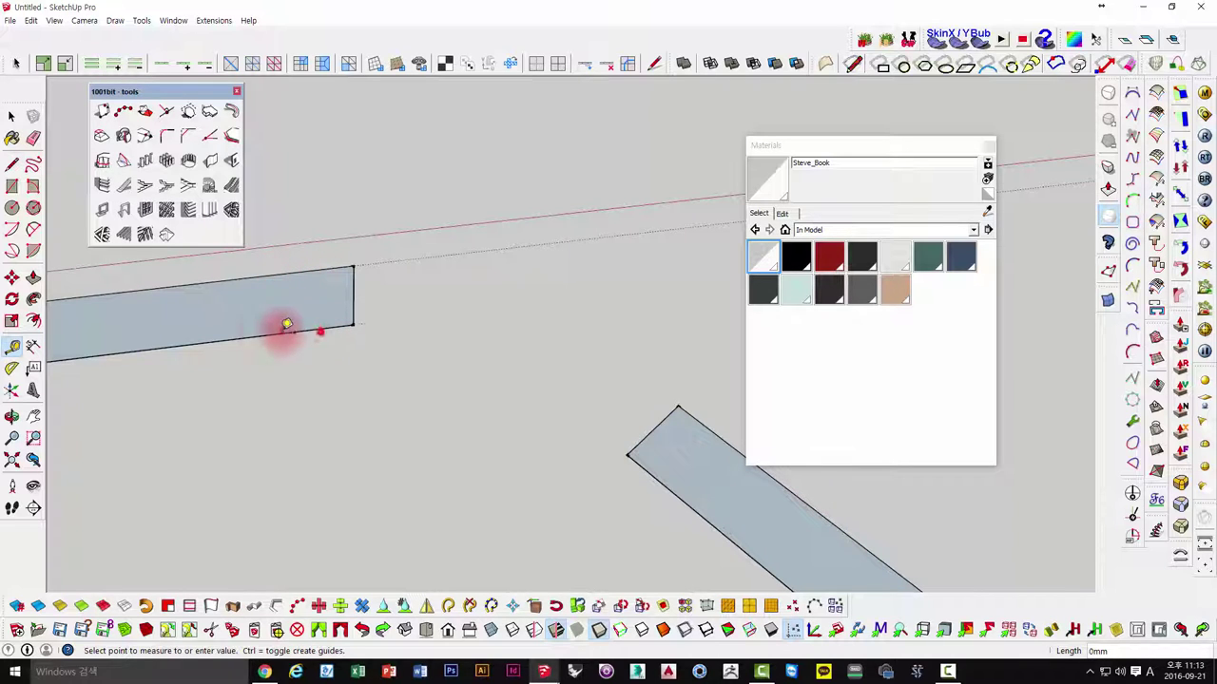
pyautogui.moveTo(489, 396); pyautogui.dragTo(675, 437, button='middle')
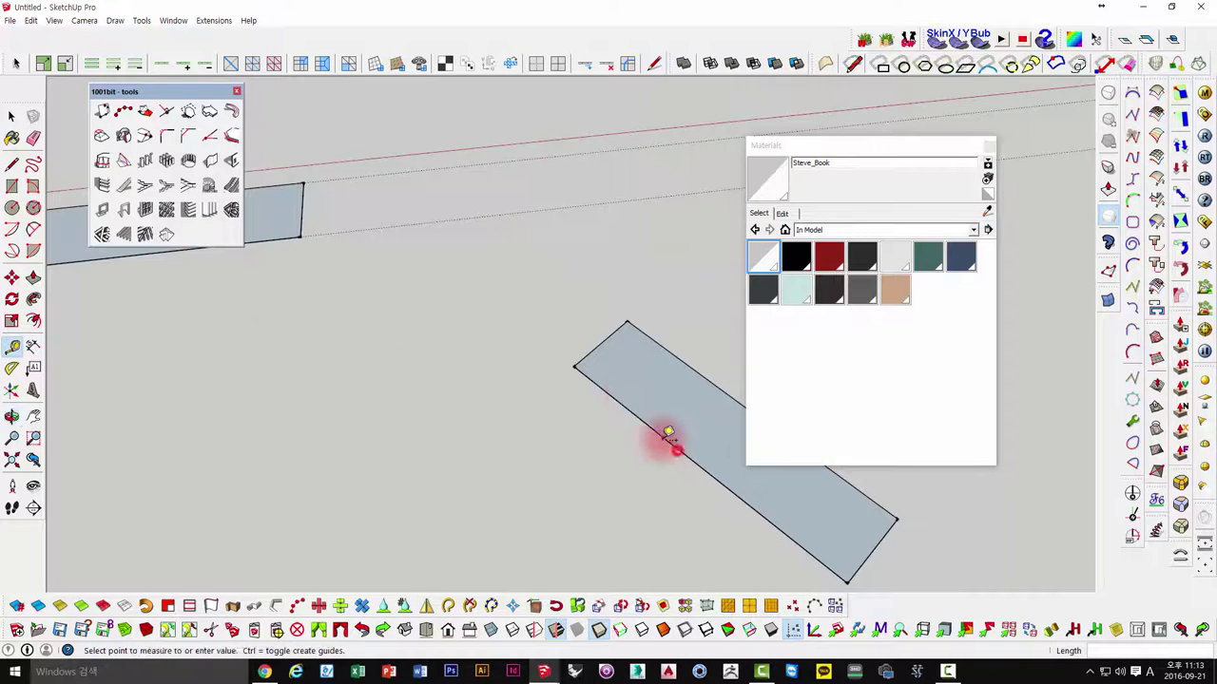
pyautogui.click(669, 434)
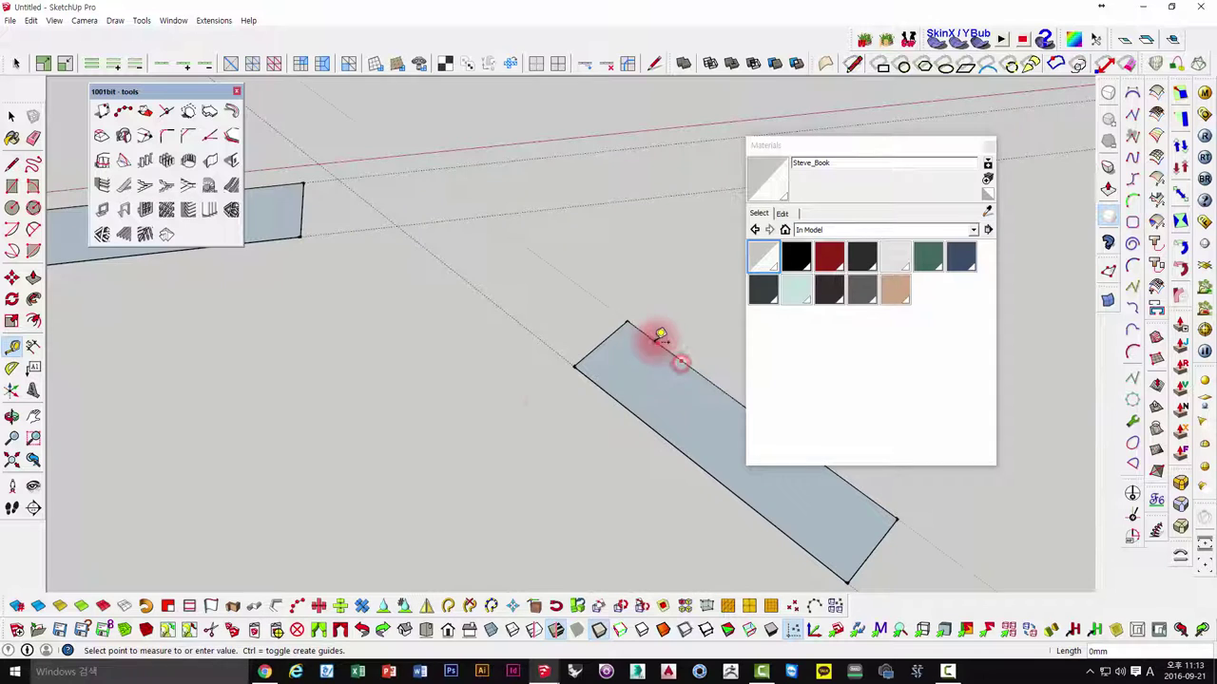
pyautogui.moveTo(659, 337); pyautogui.dragTo(614, 397, button='middle')
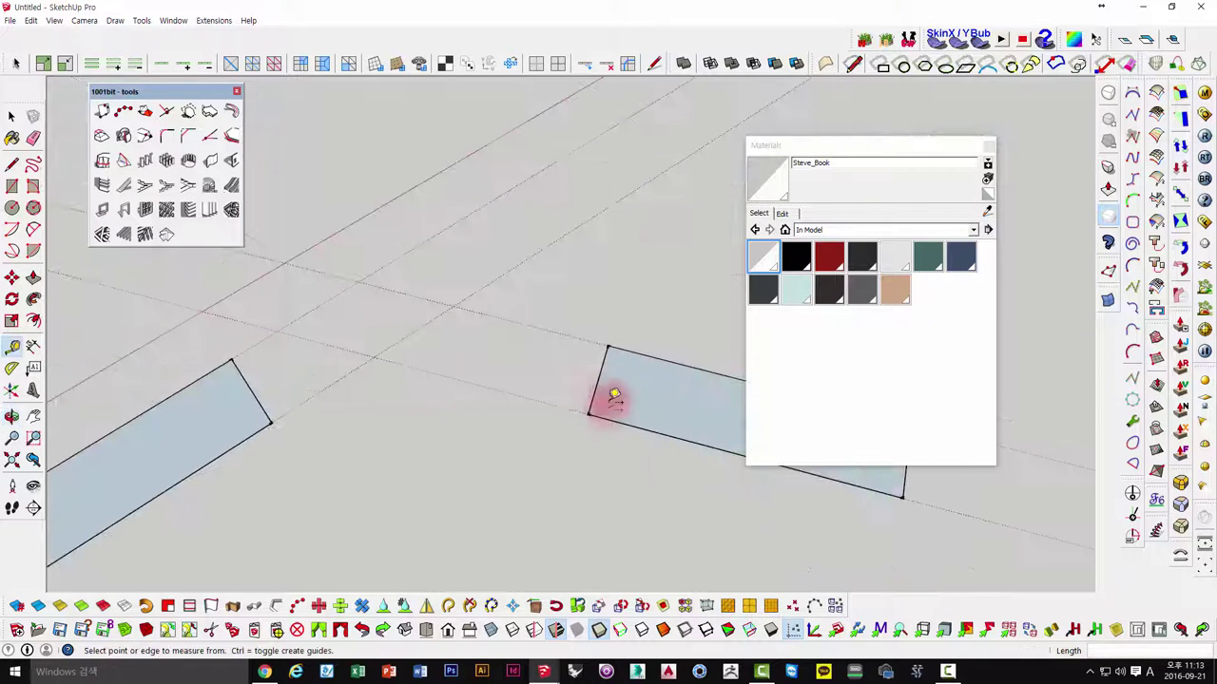
pyautogui.click(608, 355)
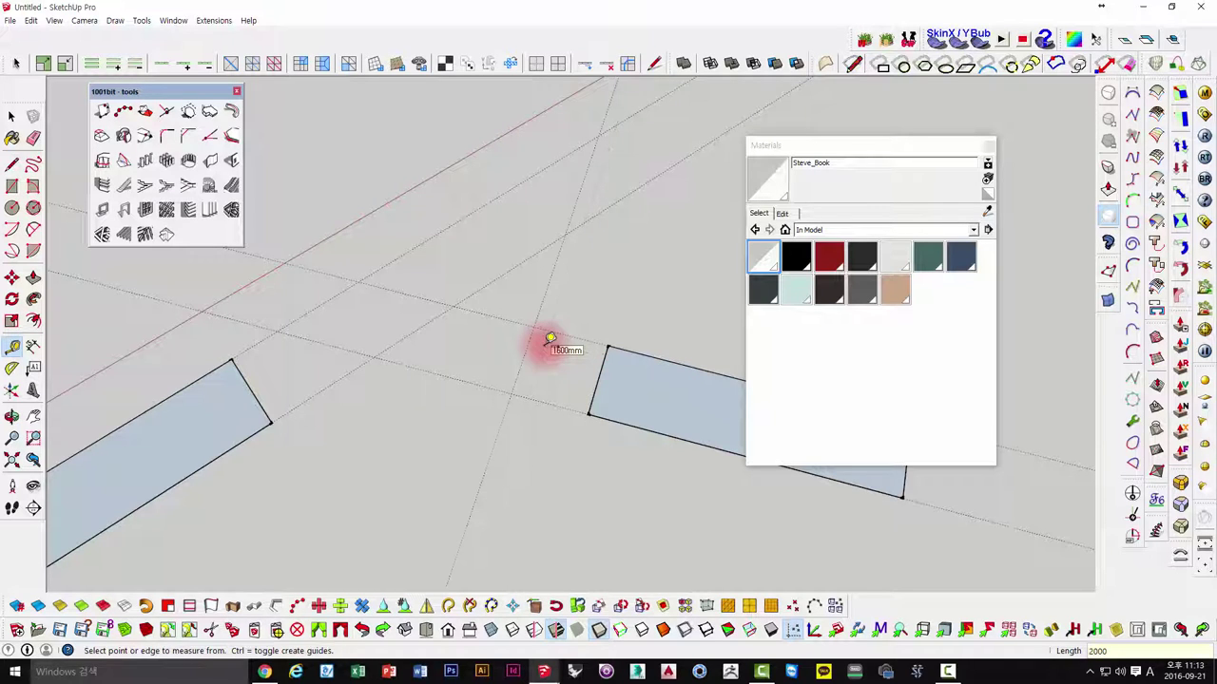
pyautogui.moveTo(520, 339)
pyautogui.mouseDown(button='middle')
pyautogui.moveTo(516, 413)
pyautogui.moveTo(466, 350)
pyautogui.mouseUp(button='middle')
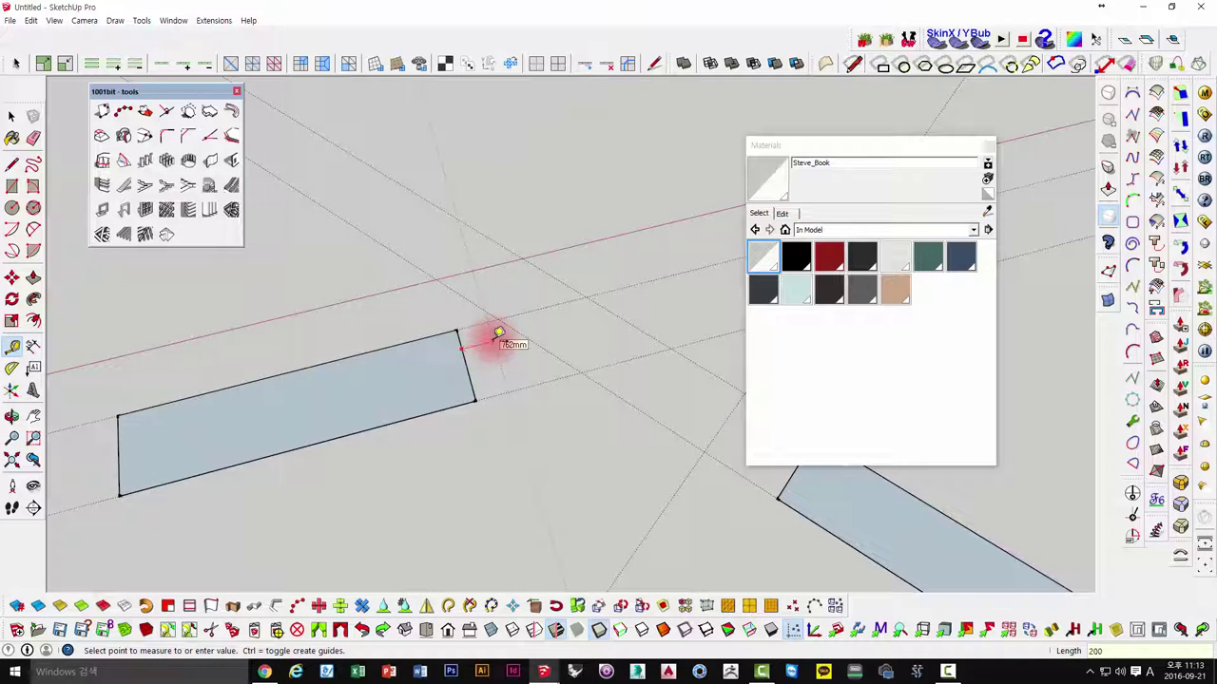
pyautogui.moveTo(573, 409)
pyautogui.mouseDown(button='middle')
pyautogui.moveTo(443, 321)
pyautogui.moveTo(407, 213)
pyautogui.moveTo(266, 210)
pyautogui.moveTo(448, 356)
pyautogui.moveTo(421, 250)
pyautogui.moveTo(466, 427)
pyautogui.moveTo(571, 427)
pyautogui.mouseUp(button='middle')
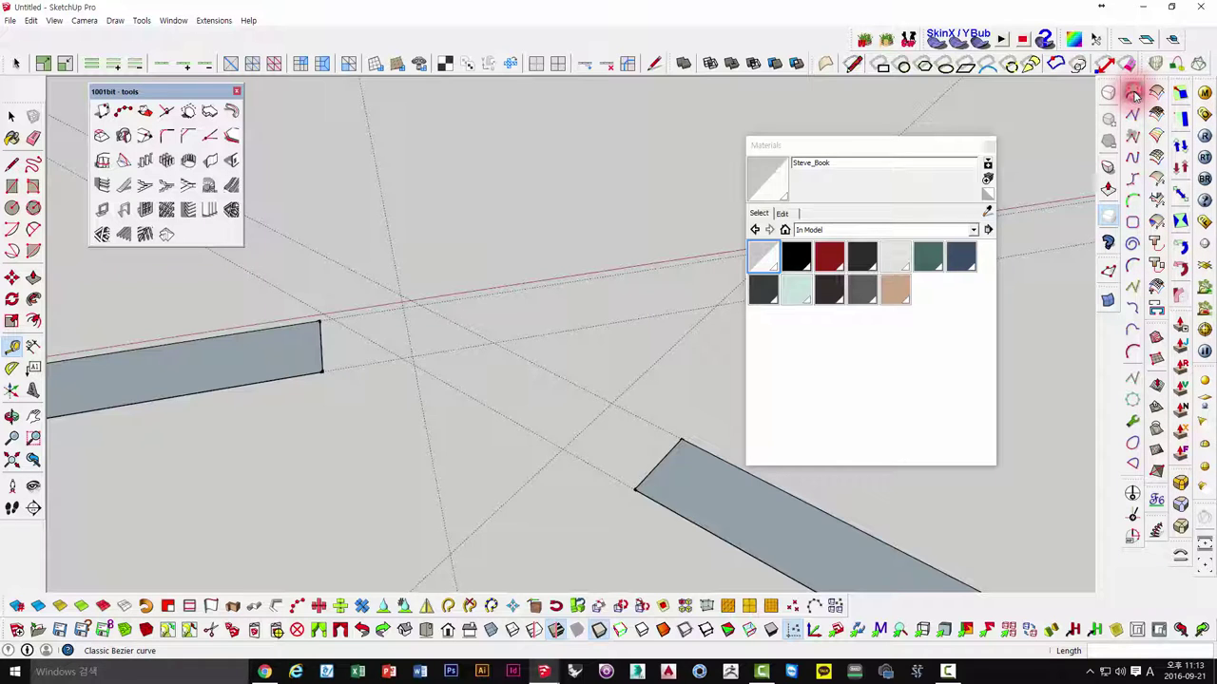
# - Draw a Classic Bezier curve from the first strip's corner through control points to the second strip's corner
pyautogui.click(1134, 92)
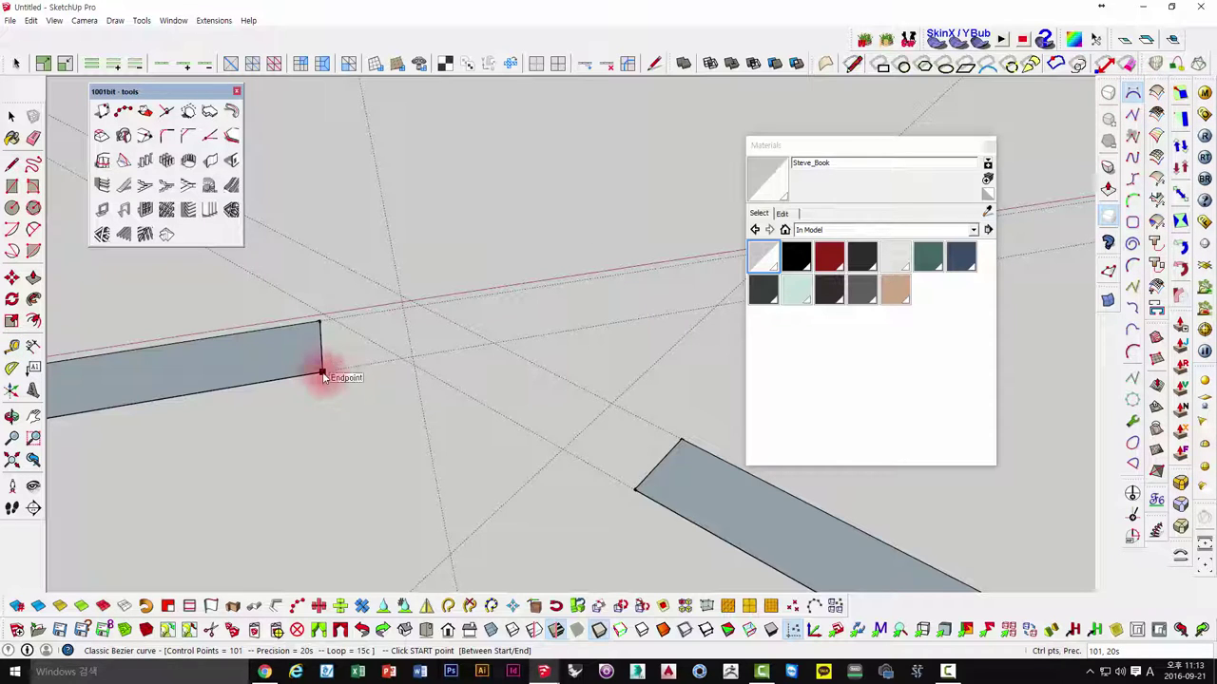
pyautogui.click(635, 490)
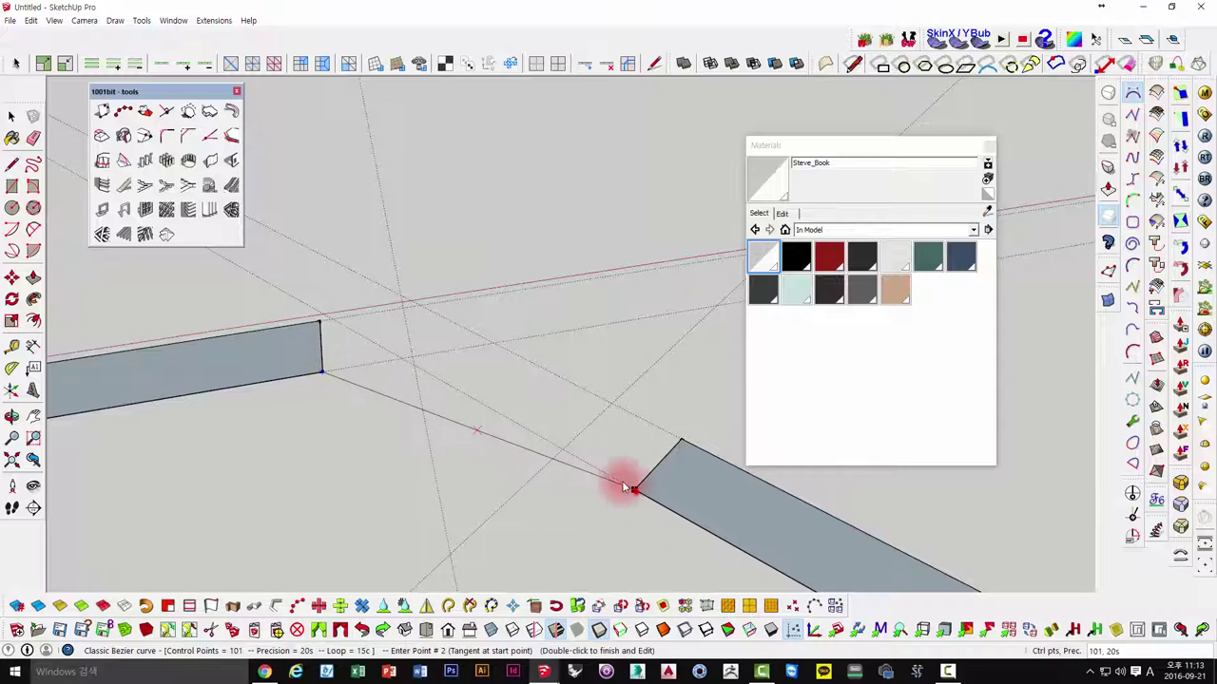
pyautogui.click(567, 451)
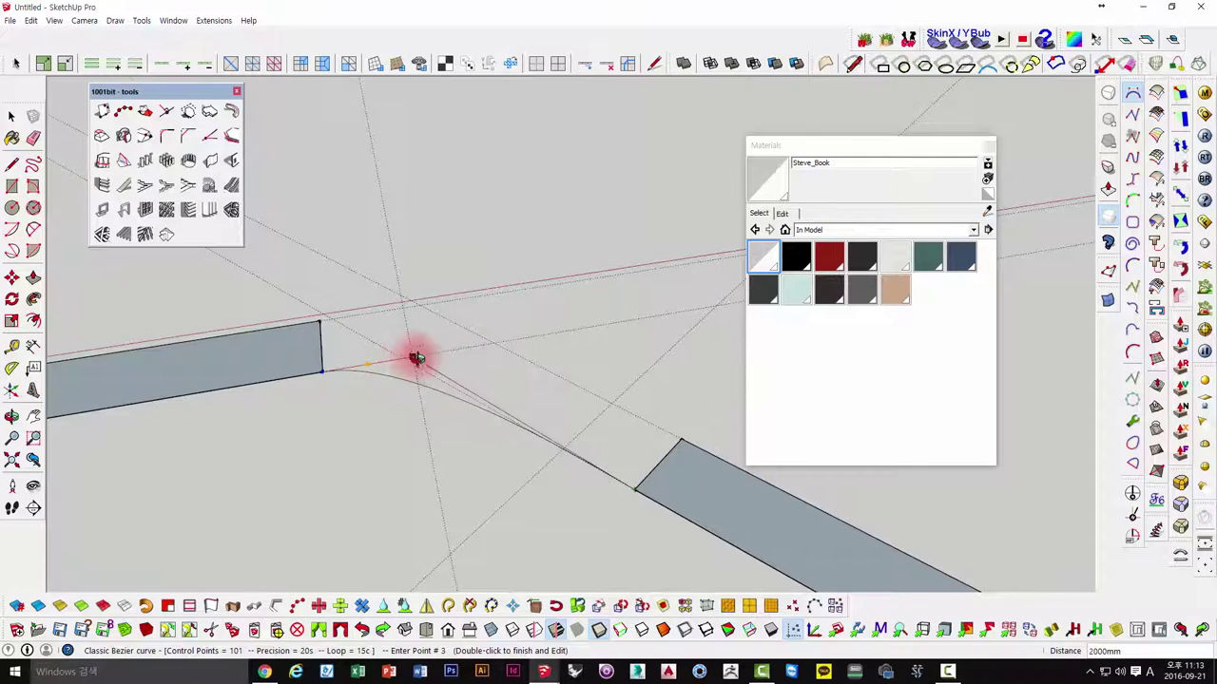
pyautogui.moveTo(412, 352)
pyautogui.mouseDown(button='middle')
pyautogui.moveTo(545, 304)
pyautogui.moveTo(503, 361)
pyautogui.moveTo(415, 398)
pyautogui.mouseUp(button='middle')
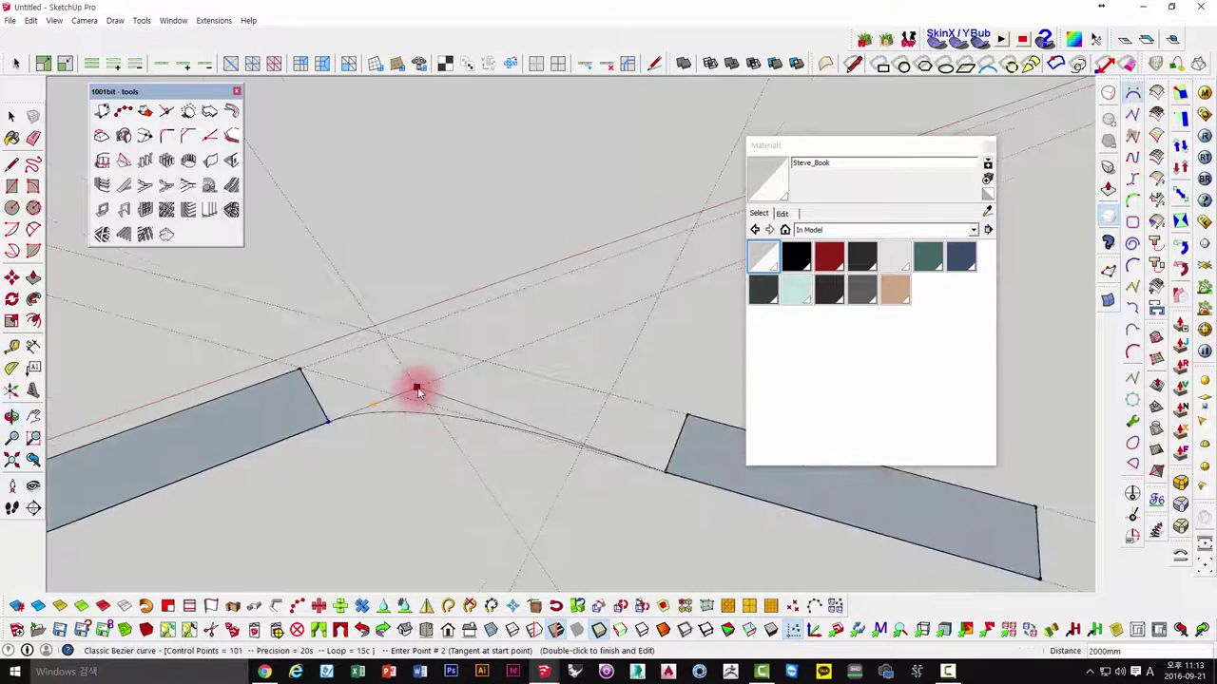
pyautogui.click(419, 388)
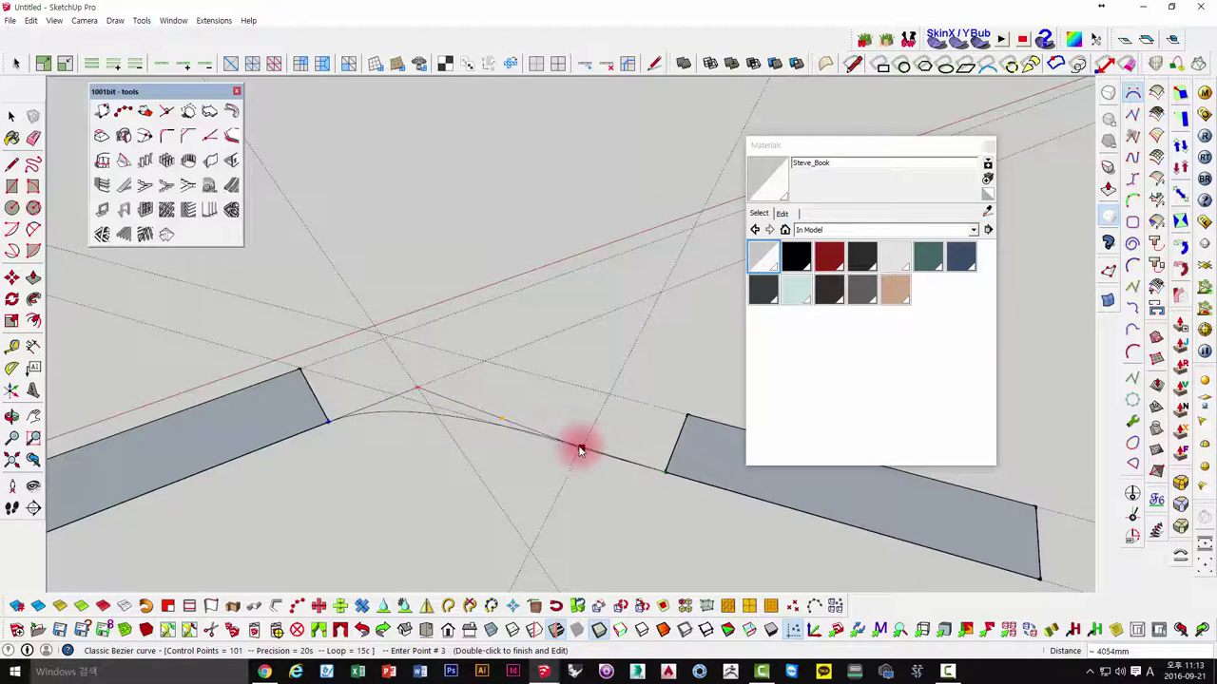
pyautogui.moveTo(572, 453)
pyautogui.mouseDown(button='middle')
pyautogui.moveTo(527, 546)
pyautogui.moveTo(584, 432)
pyautogui.mouseUp(button='middle')
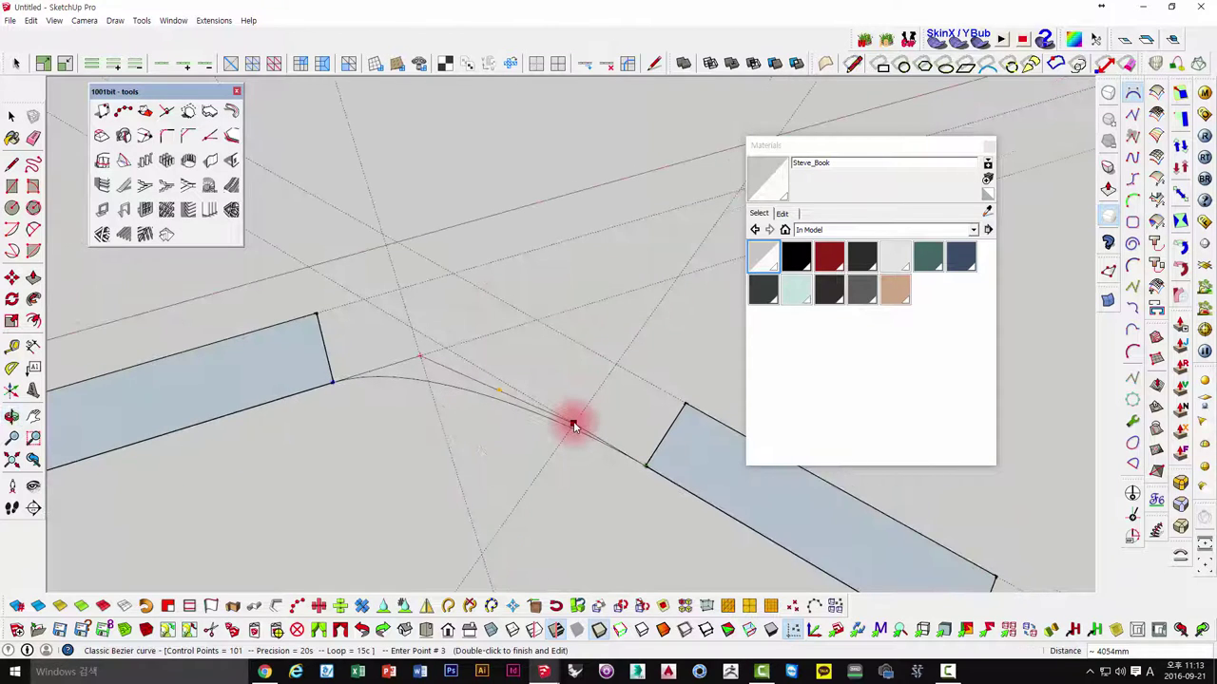
pyautogui.doubleClick(574, 425)
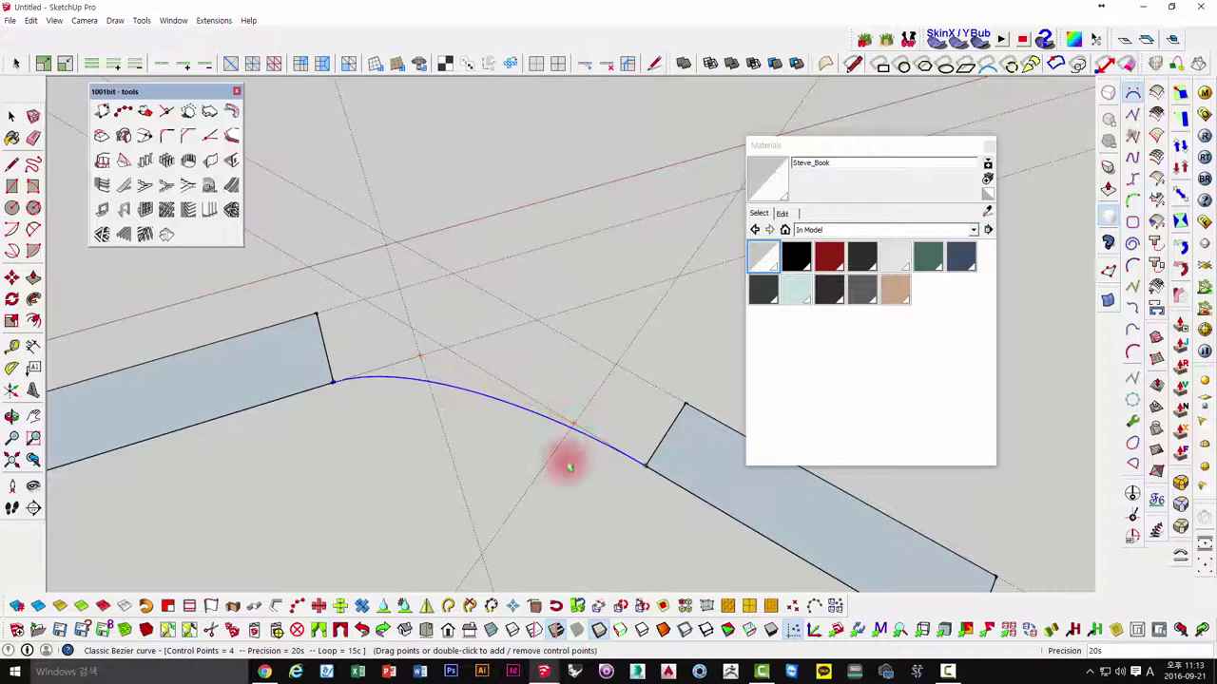
pyautogui.moveTo(568, 466)
pyautogui.mouseDown(button='middle')
pyautogui.moveTo(467, 285)
pyautogui.moveTo(421, 400)
pyautogui.moveTo(687, 383)
pyautogui.moveTo(361, 403)
pyautogui.moveTo(522, 399)
pyautogui.moveTo(176, 340)
pyautogui.mouseUp(button='middle')
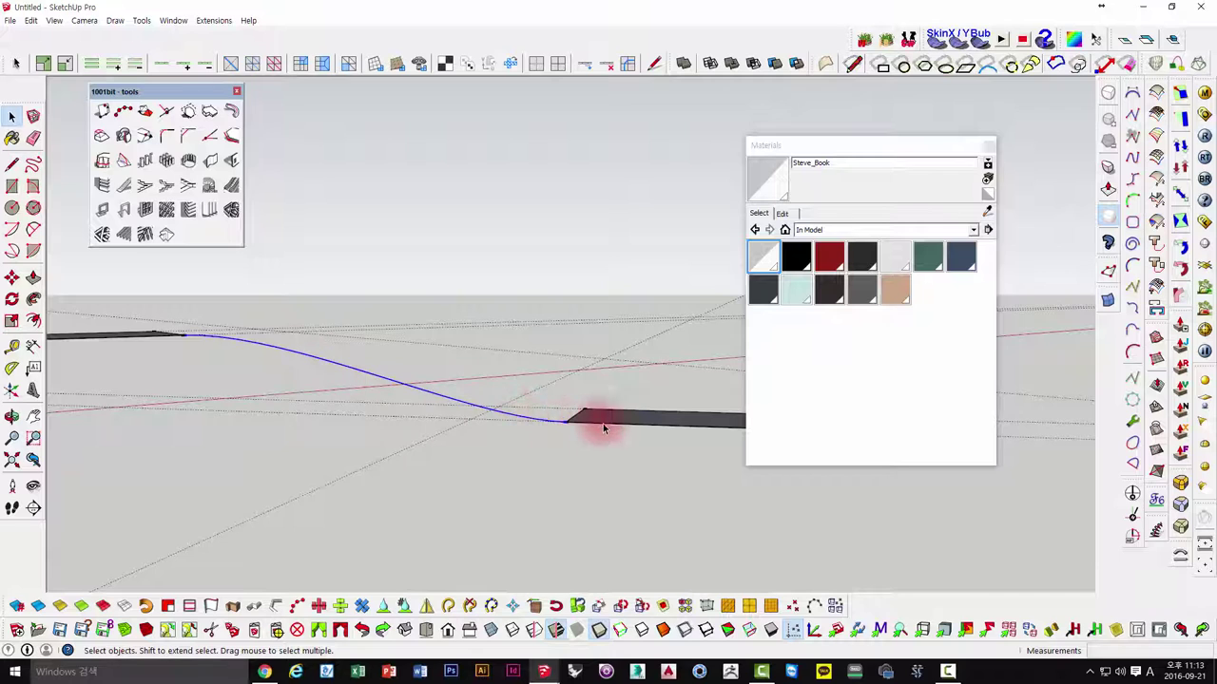
# - Zoom in on the small box and select its end face
pyautogui.moveTo(603, 428)
pyautogui.mouseDown(button='middle')
pyautogui.moveTo(427, 465)
pyautogui.moveTo(530, 494)
pyautogui.moveTo(440, 408)
pyautogui.moveTo(466, 302)
pyautogui.mouseUp(button='middle')
pyautogui.scroll(-3, 529, 494)
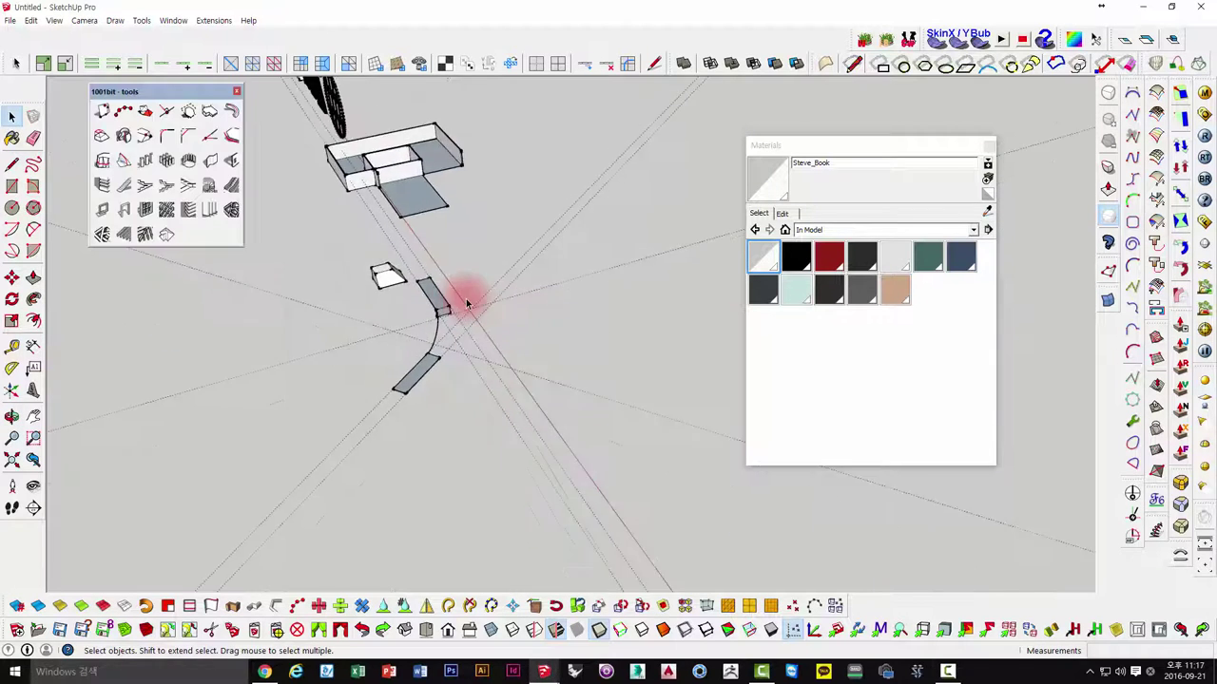
pyautogui.scroll(5, 466, 302)
pyautogui.moveTo(421, 353)
pyautogui.mouseDown(button='middle')
pyautogui.moveTo(367, 364)
pyautogui.moveTo(440, 331)
pyautogui.mouseUp(button='middle')
pyautogui.scroll(1, 440, 332)
pyautogui.click(440, 340)
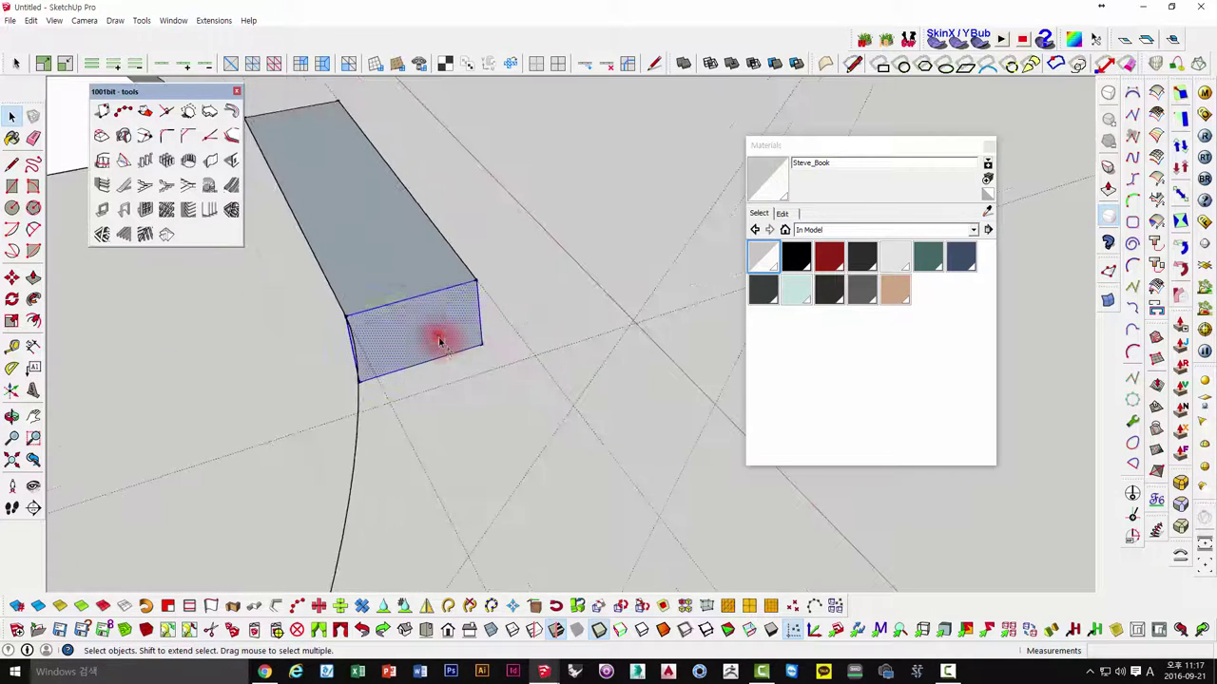
pyautogui.moveTo(493, 371)
pyautogui.mouseDown(button='middle')
pyautogui.moveTo(400, 326)
pyautogui.moveTo(472, 256)
pyautogui.moveTo(560, 237)
pyautogui.moveTo(429, 257)
pyautogui.moveTo(394, 288)
pyautogui.mouseUp(button='middle')
pyautogui.scroll(-3, 379, 361)
pyautogui.scroll(3, 514, 295)
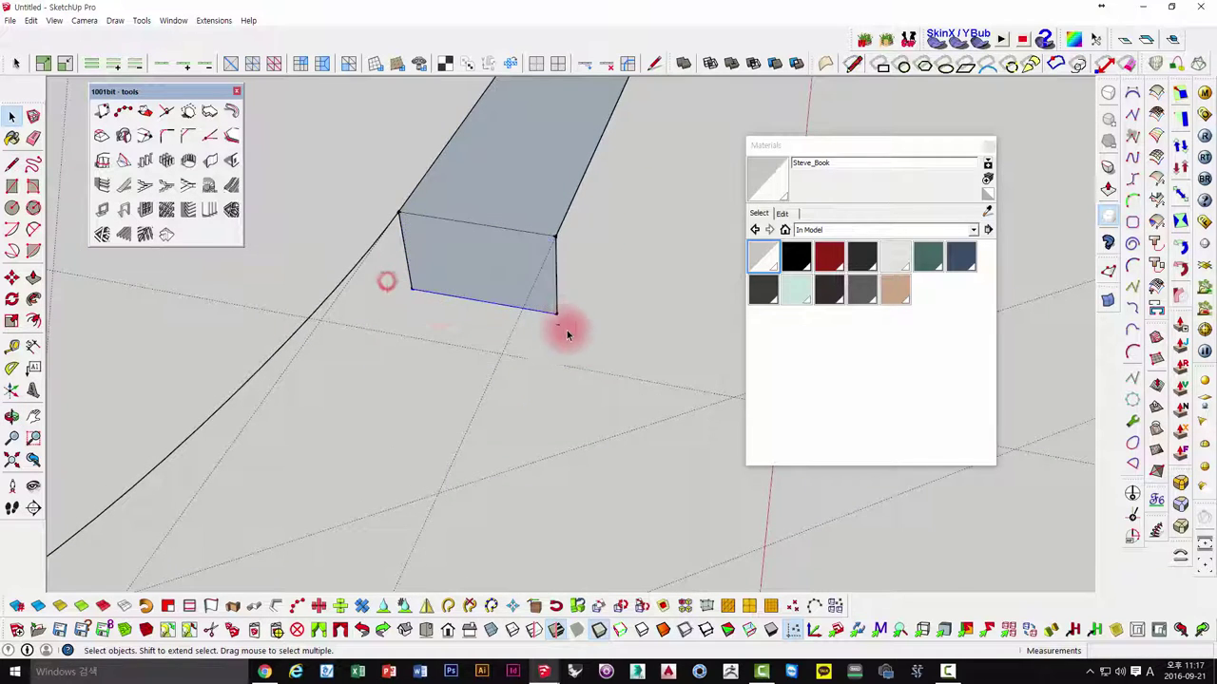
pyautogui.moveTo(567, 329); pyautogui.dragTo(535, 307, button='middle')
# - Move the box's bottom edge up to thin it into a slab, then select the Bezier curve
pyautogui.press('m')
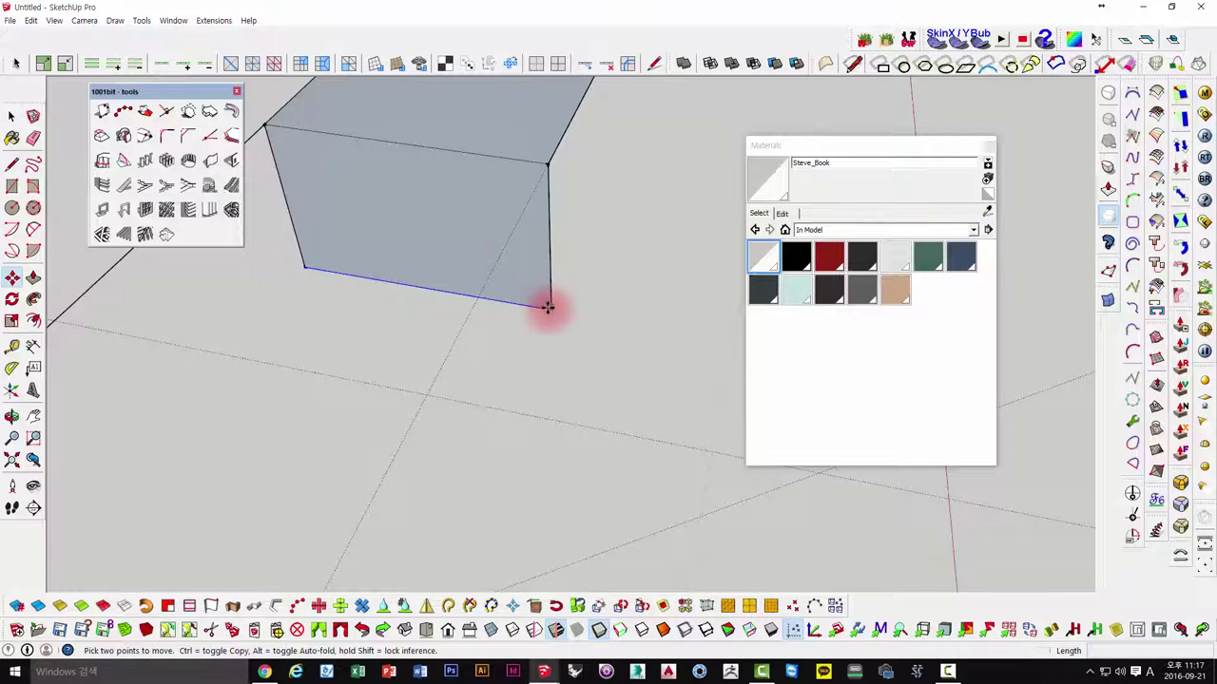
pyautogui.click(551, 305)
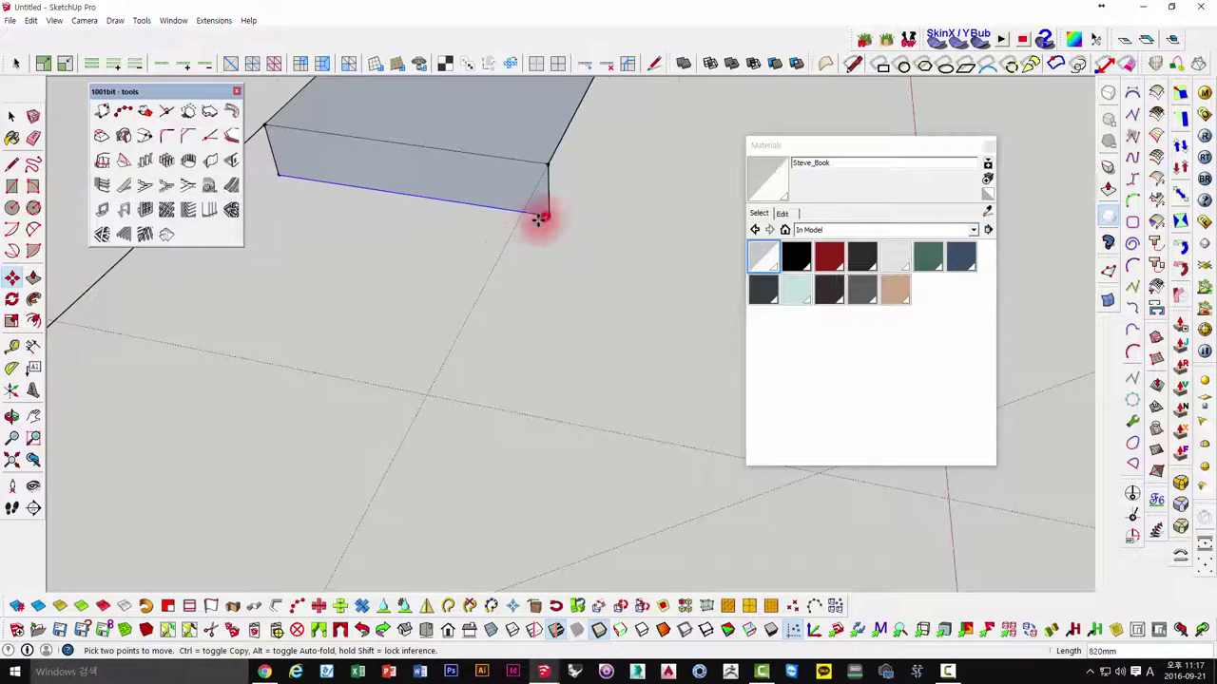
pyautogui.moveTo(538, 217)
pyautogui.mouseDown(button='middle')
pyautogui.moveTo(403, 311)
pyautogui.moveTo(386, 280)
pyautogui.mouseUp(button='middle')
pyautogui.scroll(3, 440, 244)
pyautogui.press('space')
pyautogui.click(449, 240)
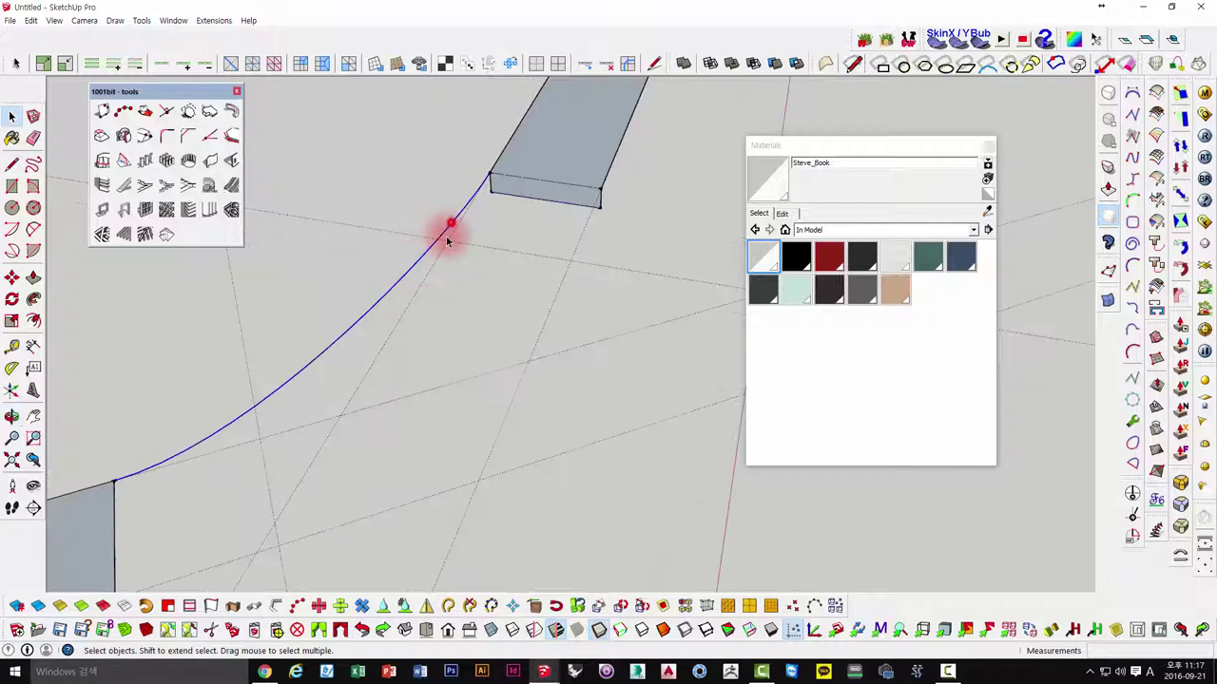
pyautogui.moveTo(439, 240)
pyautogui.mouseDown(button='middle')
pyautogui.moveTo(641, 185)
pyautogui.moveTo(769, 89)
pyautogui.moveTo(406, 237)
pyautogui.mouseUp(button='middle')
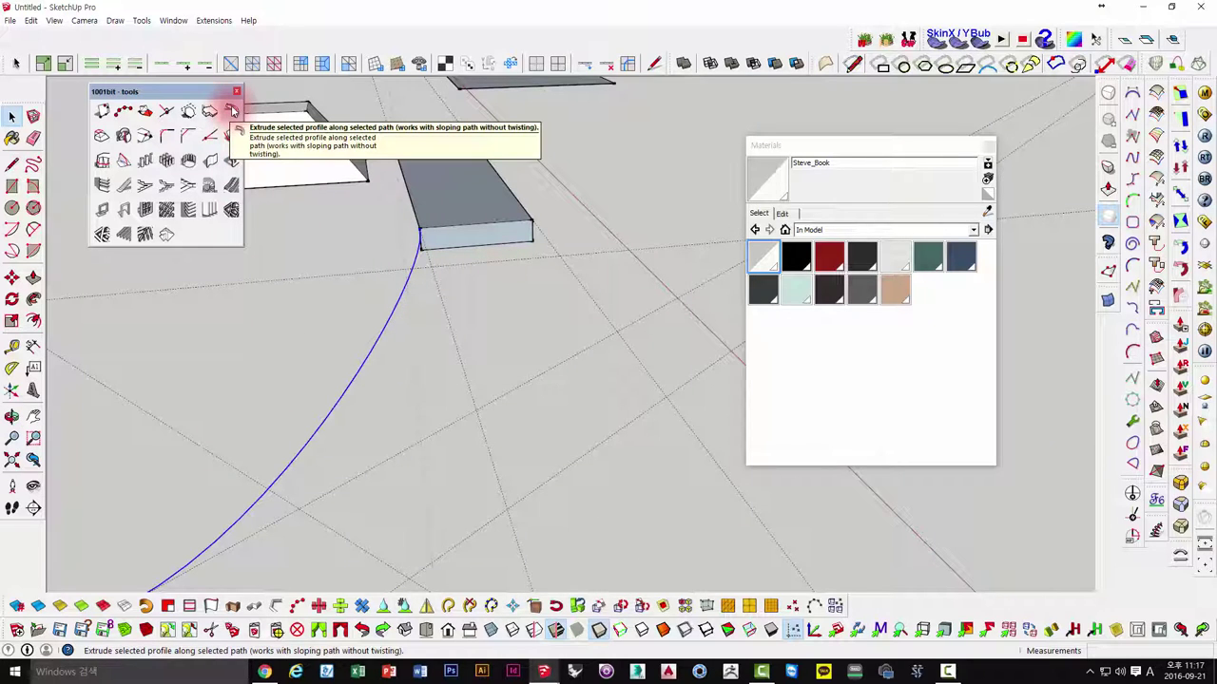
# - Extrude the box's end face along the Bezier curve with 1001bit's Extrude profile along path tool
pyautogui.click(233, 111)
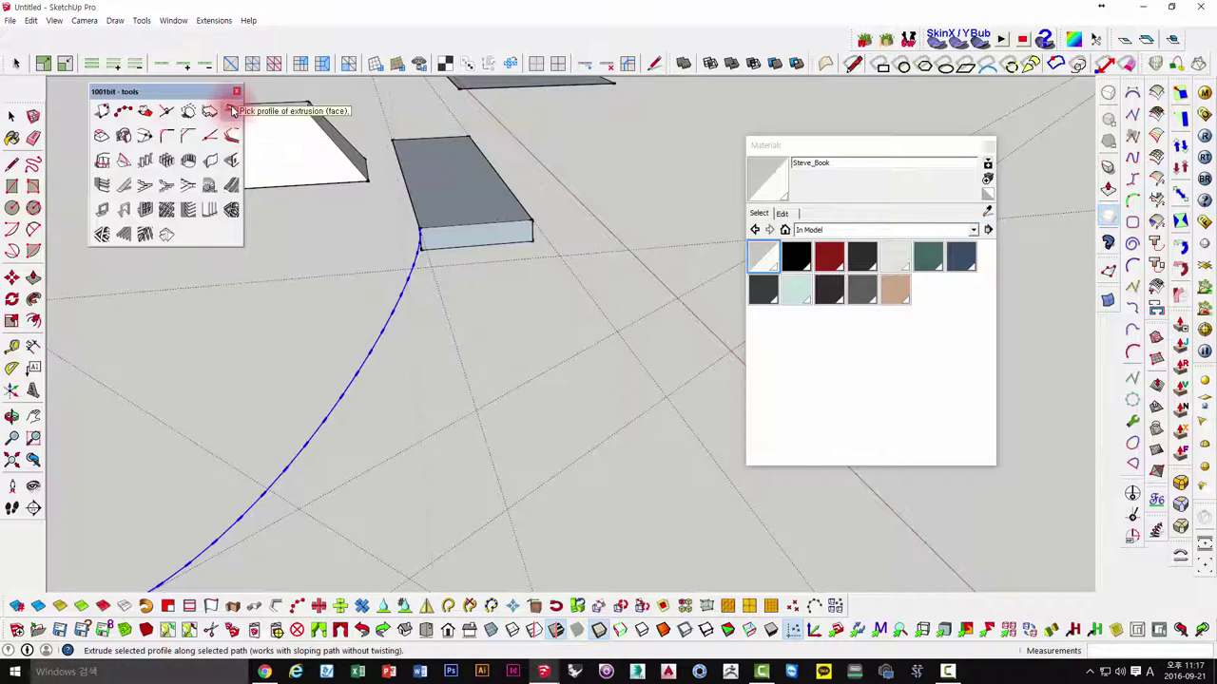
pyautogui.scroll(2, 450, 236)
pyautogui.click(450, 235)
pyautogui.scroll(2, 424, 237)
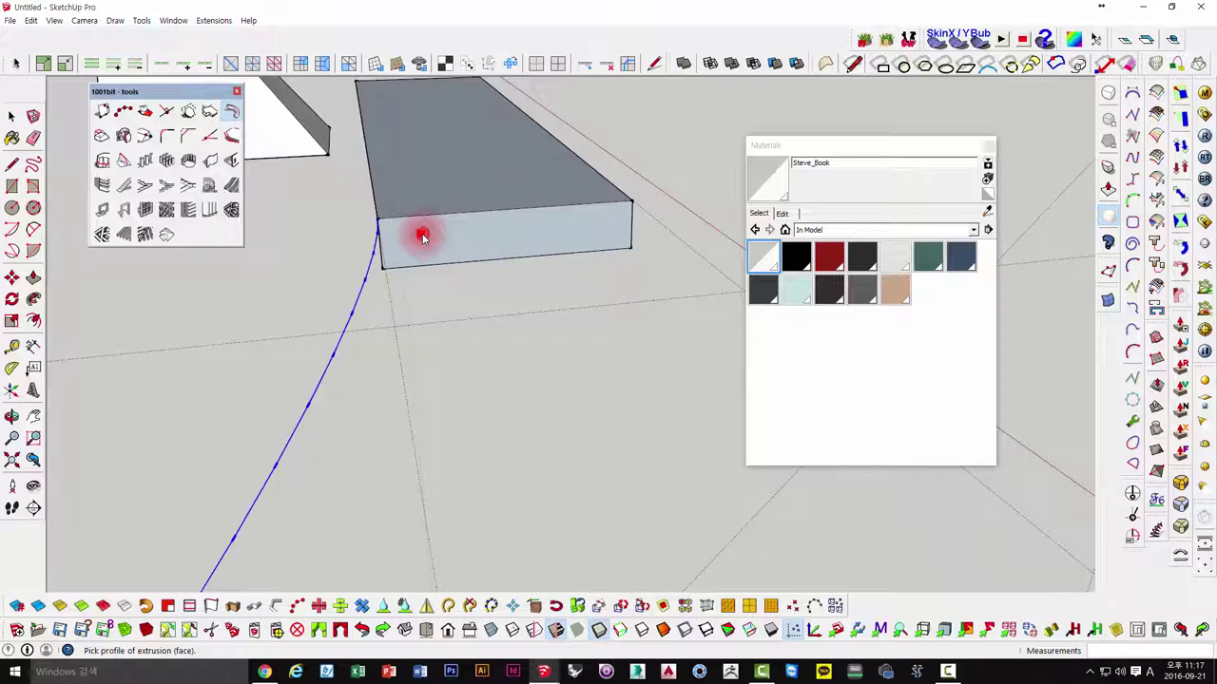
pyautogui.moveTo(510, 246)
pyautogui.mouseDown(button='middle')
pyautogui.moveTo(476, 266)
pyautogui.moveTo(415, 213)
pyautogui.mouseUp(button='middle')
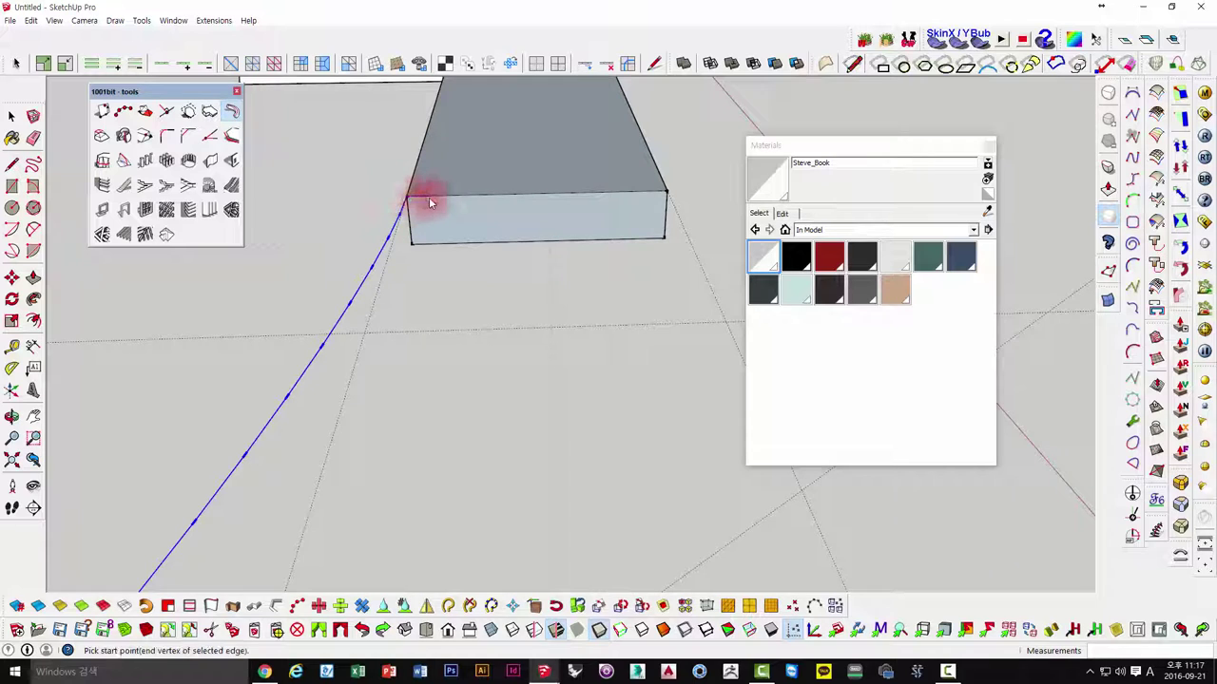
pyautogui.click(666, 194)
pyautogui.scroll(-2, 663, 195)
# - Orbit around the new curved slab to inspect it from several angles
pyautogui.moveTo(660, 196)
pyautogui.mouseDown(button='middle')
pyautogui.moveTo(584, 203)
pyautogui.moveTo(539, 153)
pyautogui.moveTo(549, 196)
pyautogui.moveTo(618, 204)
pyautogui.mouseUp(button='middle')
pyautogui.scroll(-2, 548, 174)
pyautogui.moveTo(537, 394)
pyautogui.mouseDown(button='middle')
pyautogui.moveTo(695, 348)
pyautogui.moveTo(383, 169)
pyautogui.mouseUp(button='middle')
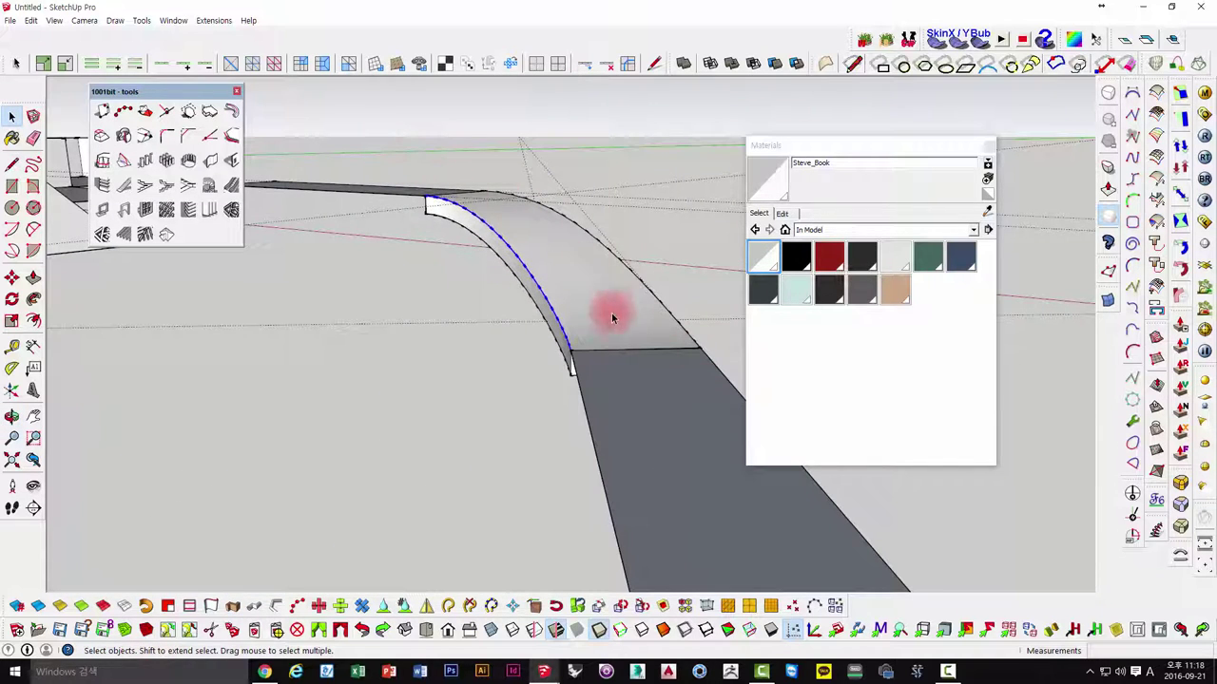
pyautogui.moveTo(612, 318)
pyautogui.mouseDown(button='middle')
pyautogui.moveTo(579, 355)
pyautogui.moveTo(440, 331)
pyautogui.mouseUp(button='middle')
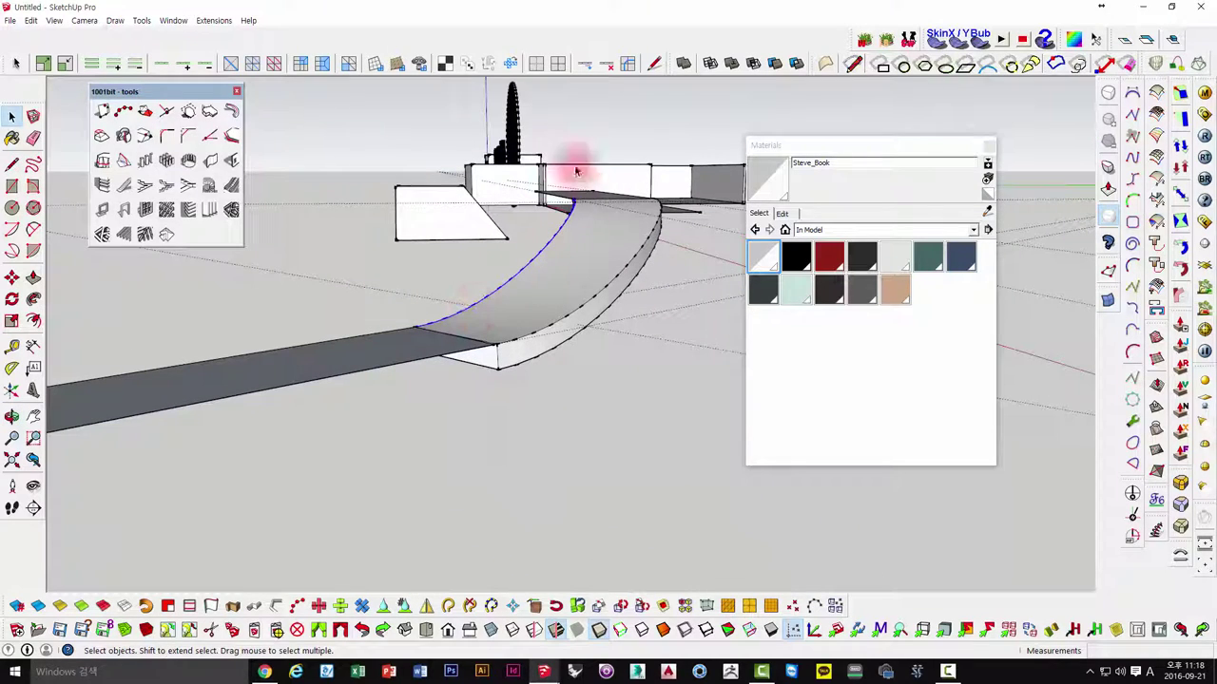
pyautogui.moveTo(419, 377)
pyautogui.mouseDown(button='middle')
pyautogui.moveTo(571, 426)
pyautogui.moveTo(562, 467)
pyautogui.moveTo(555, 262)
pyautogui.mouseUp(button='middle')
pyautogui.moveTo(603, 511)
pyautogui.mouseDown(button='middle')
pyautogui.moveTo(665, 418)
pyautogui.moveTo(603, 467)
pyautogui.moveTo(535, 373)
pyautogui.moveTo(491, 407)
pyautogui.mouseUp(button='middle')
# - Explode the curved extrusion group into loose geometry
pyautogui.scroll(3, 630, 399)
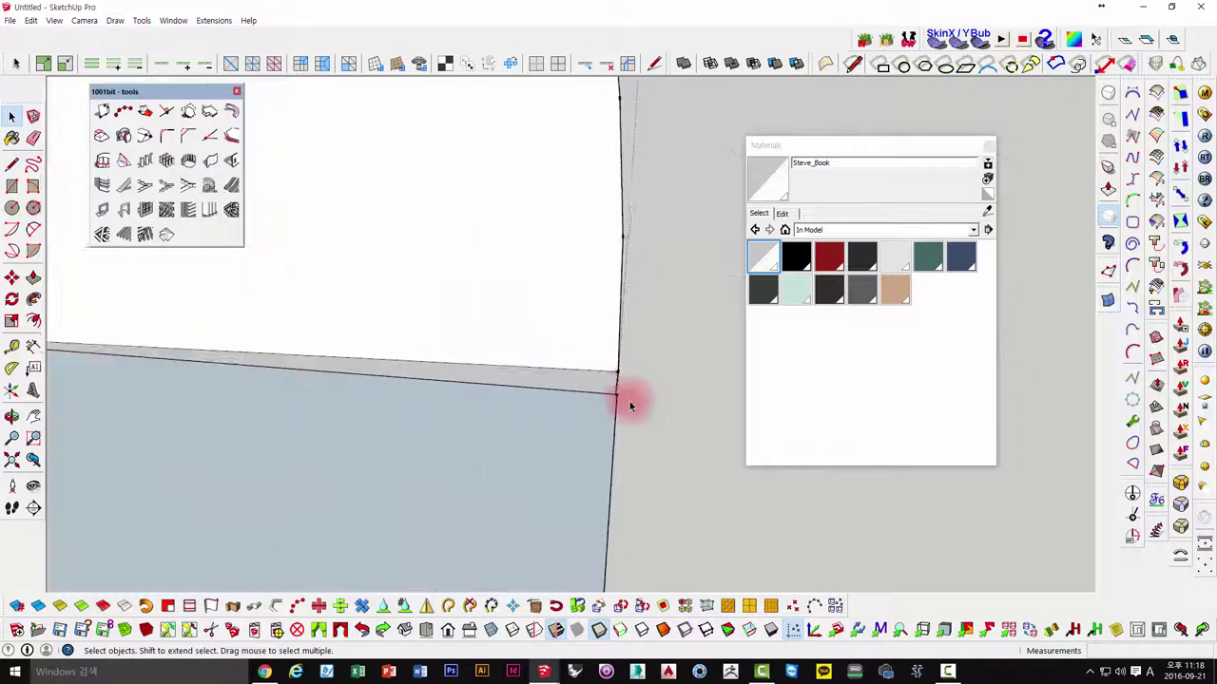
pyautogui.scroll(-2, 595, 370)
pyautogui.scroll(-2, 591, 368)
pyautogui.click(441, 343)
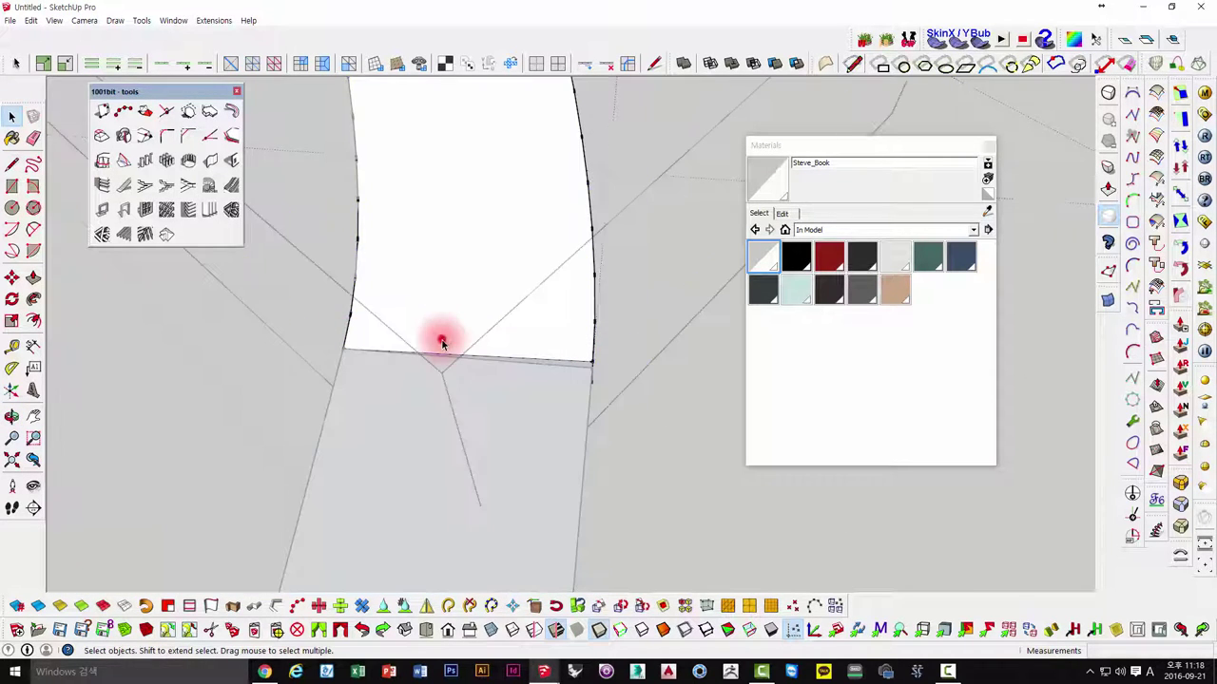
pyautogui.moveTo(465, 364)
pyautogui.mouseDown(button='middle')
pyautogui.moveTo(507, 353)
pyautogui.moveTo(502, 293)
pyautogui.moveTo(386, 288)
pyautogui.mouseUp(button='middle')
pyautogui.rightClick(538, 299)
pyautogui.click(567, 378)
pyautogui.scroll(-2, 570, 361)
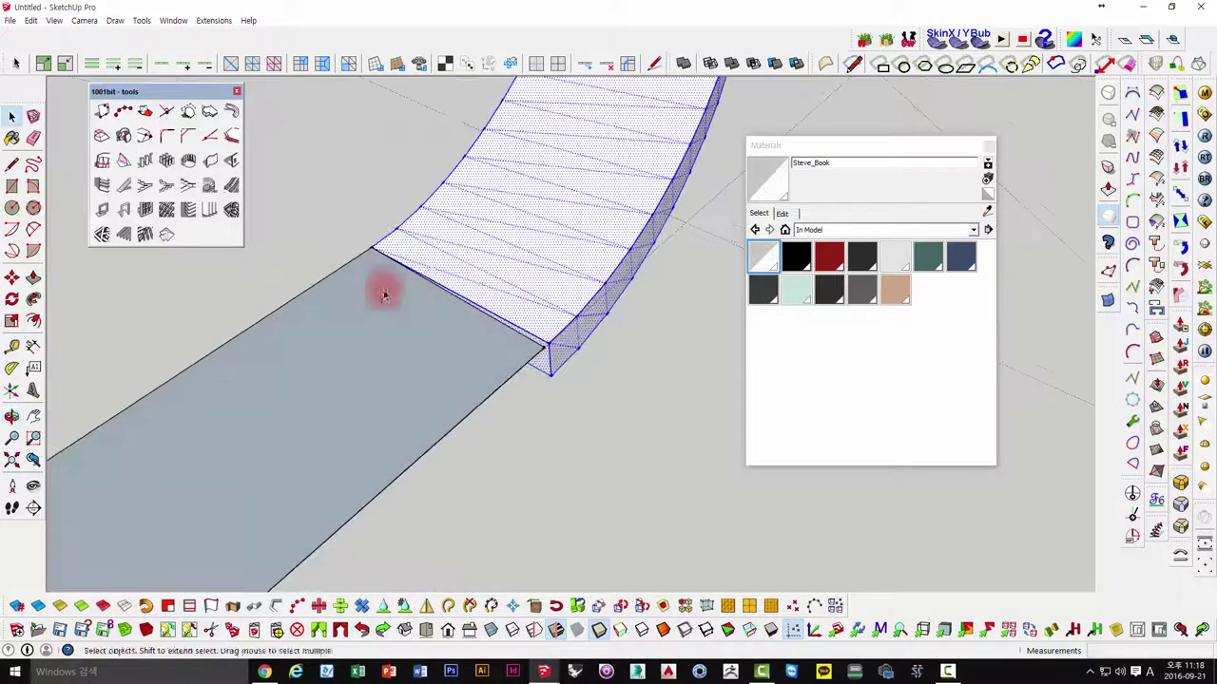
# - Reverse the lower strip's face so its front side shows, then select the band's front face
pyautogui.click(11, 164)
pyautogui.scroll(3, 393, 244)
pyautogui.scroll(-2, 479, 302)
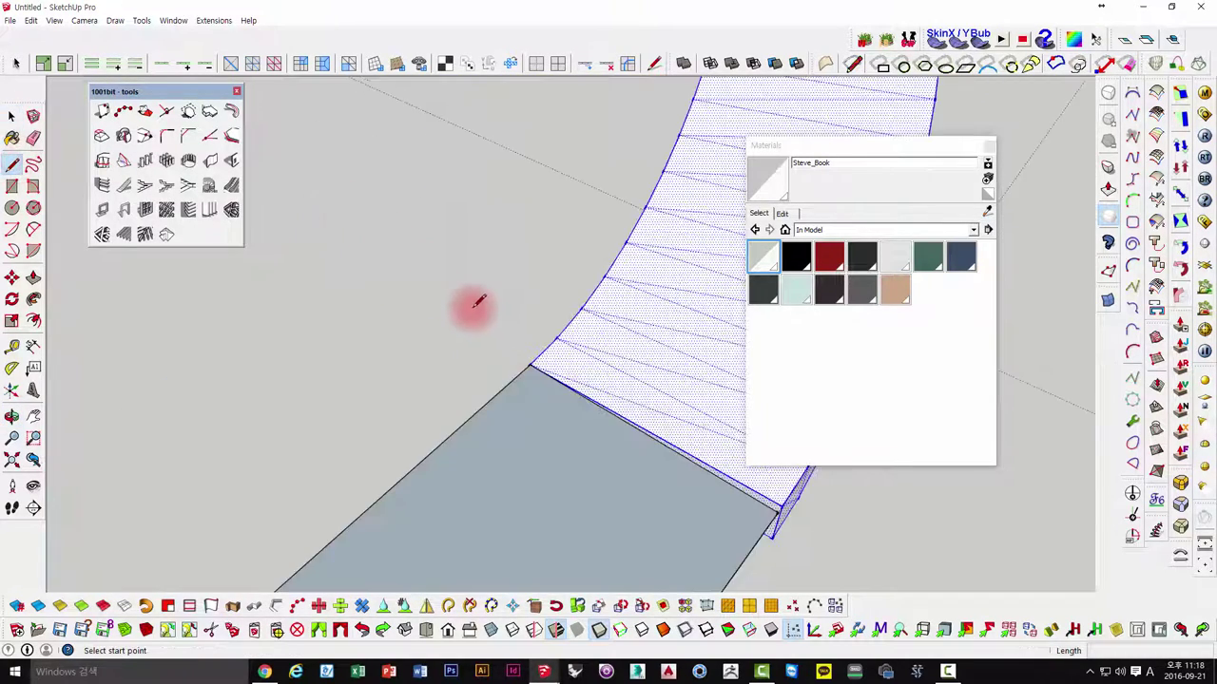
pyautogui.moveTo(643, 439); pyautogui.dragTo(462, 331, button='middle')
pyautogui.press('space')
pyautogui.click(402, 339)
pyautogui.rightClick(406, 339)
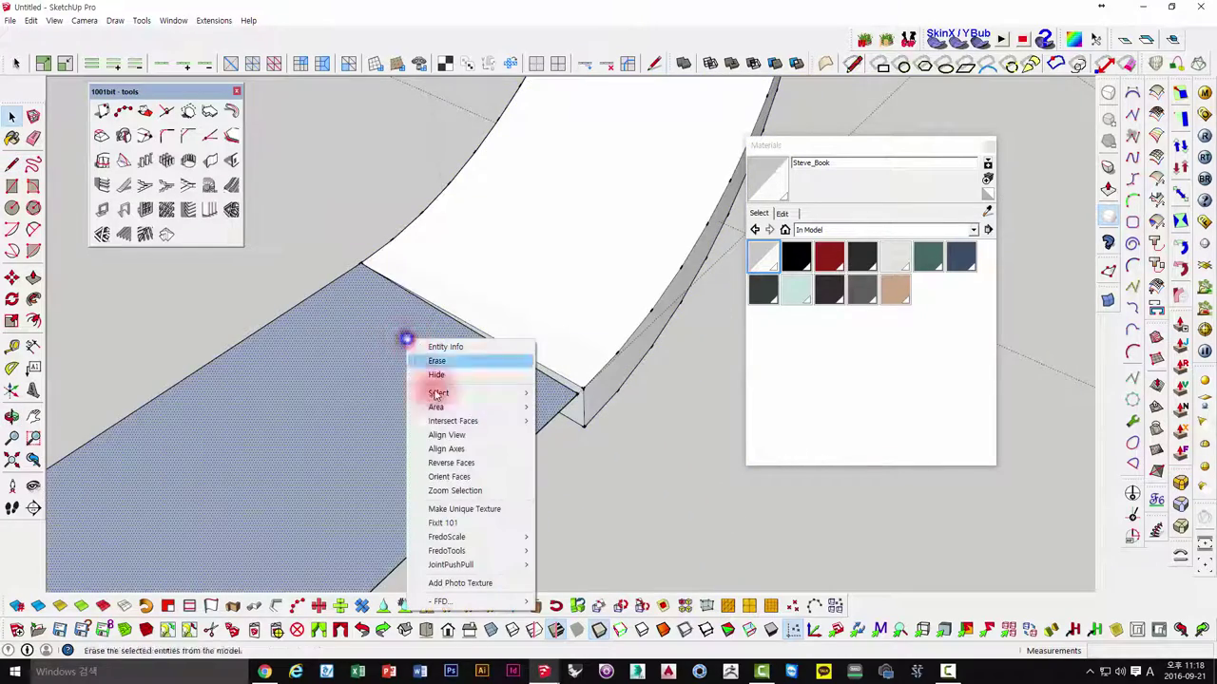
pyautogui.click(440, 463)
pyautogui.moveTo(565, 429)
pyautogui.mouseDown(button='middle')
pyautogui.moveTo(431, 275)
pyautogui.moveTo(443, 223)
pyautogui.mouseUp(button='middle')
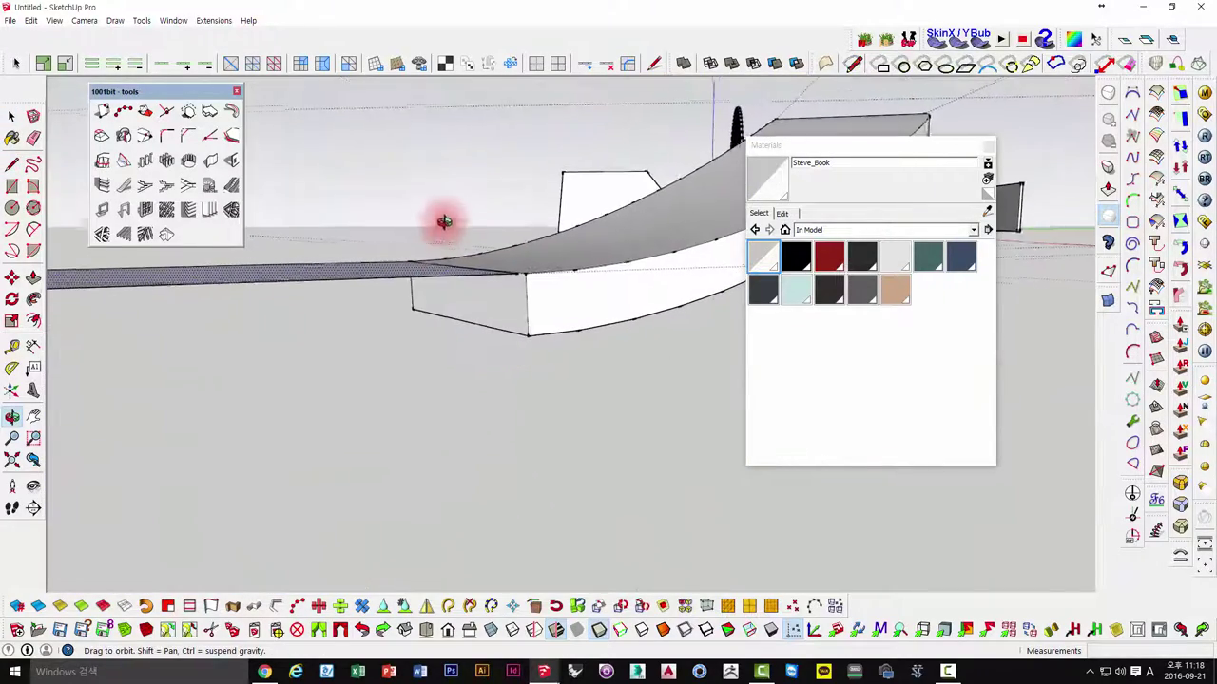
pyautogui.click(409, 328)
pyautogui.moveTo(407, 336)
pyautogui.mouseDown(button='middle')
pyautogui.moveTo(530, 339)
pyautogui.moveTo(489, 345)
pyautogui.moveTo(593, 307)
pyautogui.moveTo(557, 305)
pyautogui.moveTo(538, 278)
pyautogui.moveTo(497, 271)
pyautogui.moveTo(546, 301)
pyautogui.moveTo(350, 259)
pyautogui.moveTo(674, 231)
pyautogui.moveTo(630, 244)
pyautogui.mouseUp(button='middle')
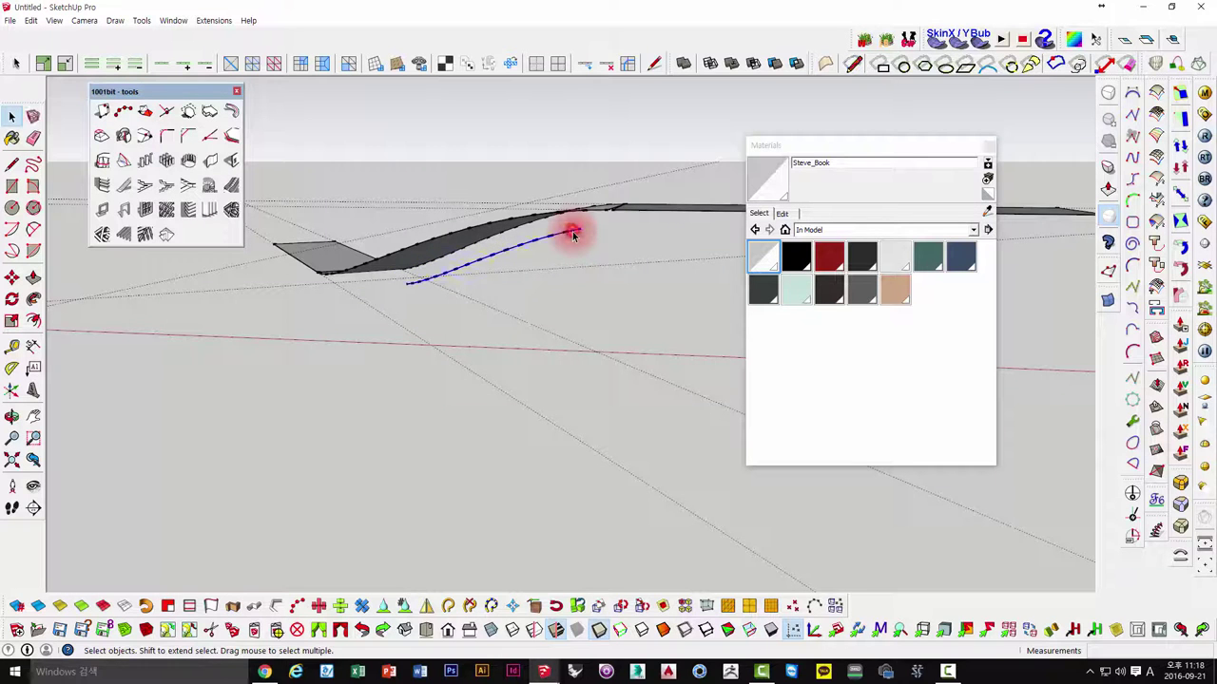
# - Orbit and zoom so the curved band and its seam with the straight strip fill the view
pyautogui.moveTo(574, 234)
pyautogui.mouseDown(button='middle')
pyautogui.moveTo(646, 288)
pyautogui.moveTo(707, 434)
pyautogui.moveTo(576, 299)
pyautogui.moveTo(574, 314)
pyautogui.mouseUp(button='middle')
pyautogui.click(11, 163)
pyautogui.scroll(2, 578, 328)
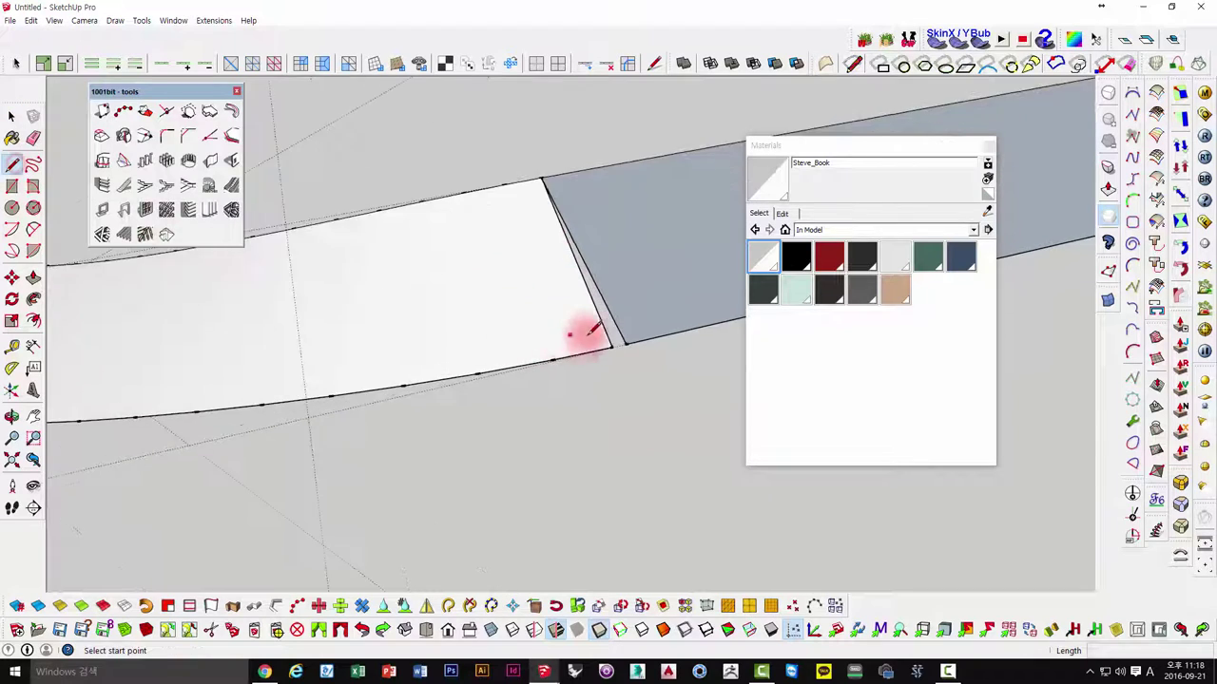
pyautogui.scroll(1, 609, 335)
pyautogui.scroll(1, 627, 342)
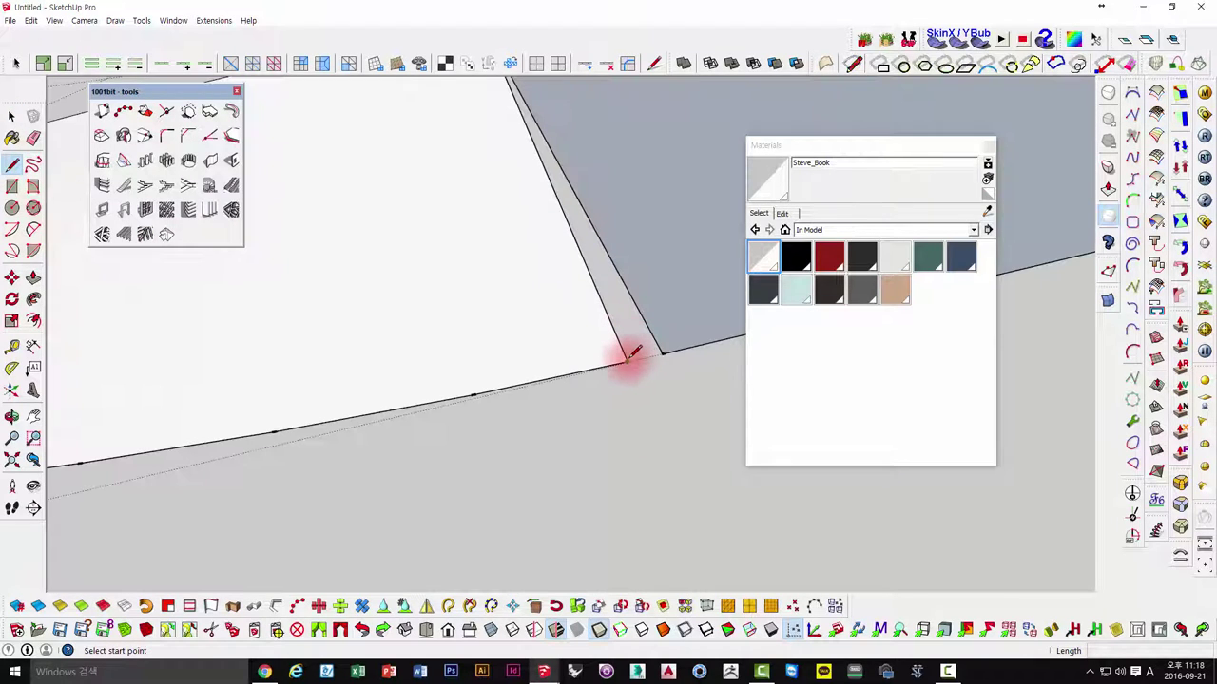
pyautogui.press('e')
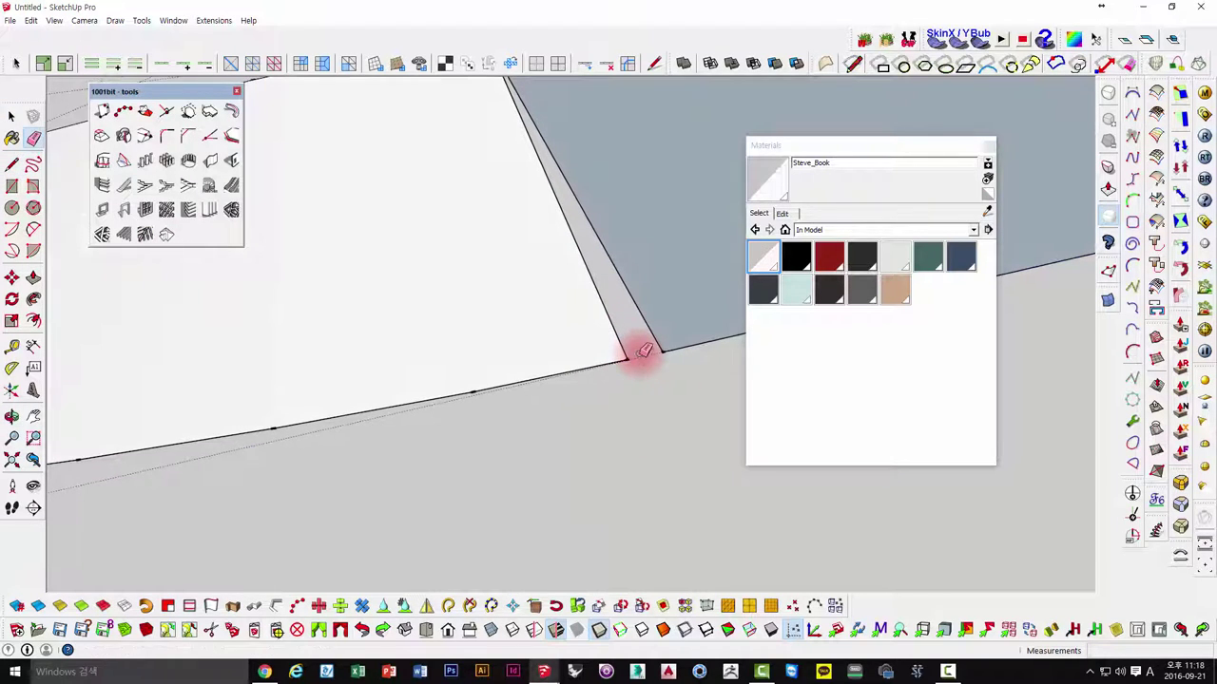
pyautogui.moveTo(642, 359); pyautogui.dragTo(647, 332, button='middle')
pyautogui.scroll(-2, 570, 329)
pyautogui.scroll(-1, 329, 275)
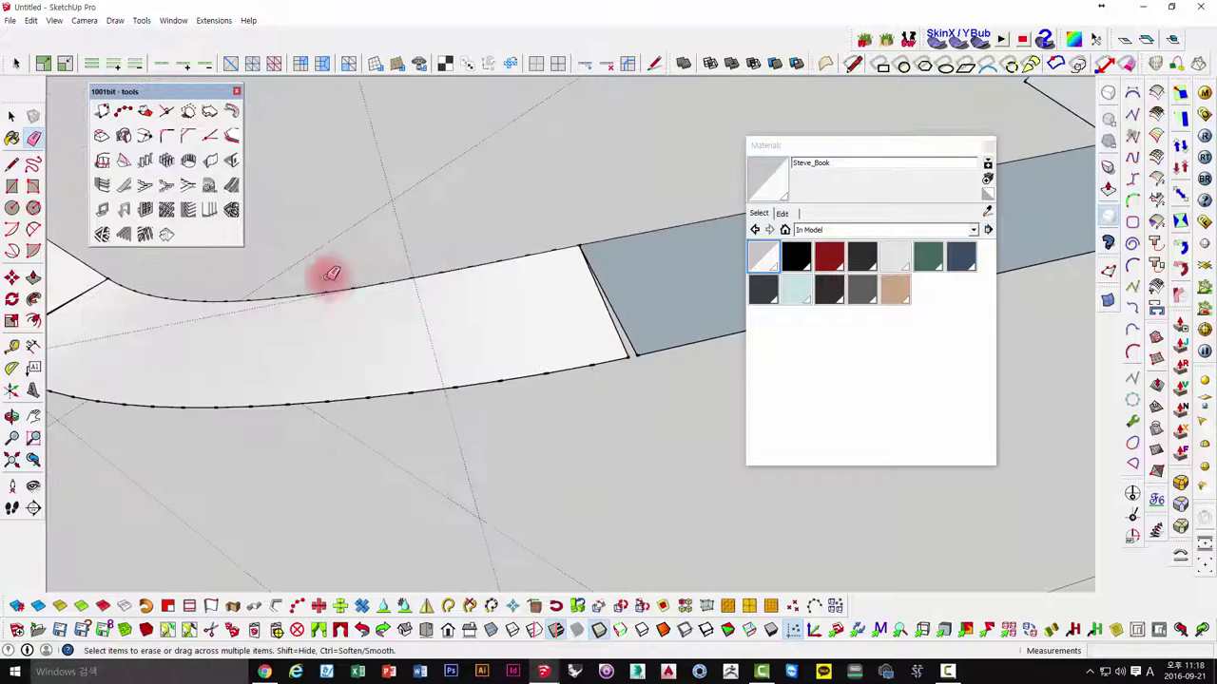
pyautogui.moveTo(329, 275)
pyautogui.mouseDown(button='middle')
pyautogui.moveTo(655, 282)
pyautogui.moveTo(416, 380)
pyautogui.moveTo(397, 404)
pyautogui.mouseUp(button='middle')
pyautogui.scroll(2, 398, 404)
pyautogui.moveTo(285, 372)
pyautogui.mouseDown(button='middle')
pyautogui.moveTo(583, 321)
pyautogui.moveTo(285, 247)
pyautogui.mouseUp(button='middle')
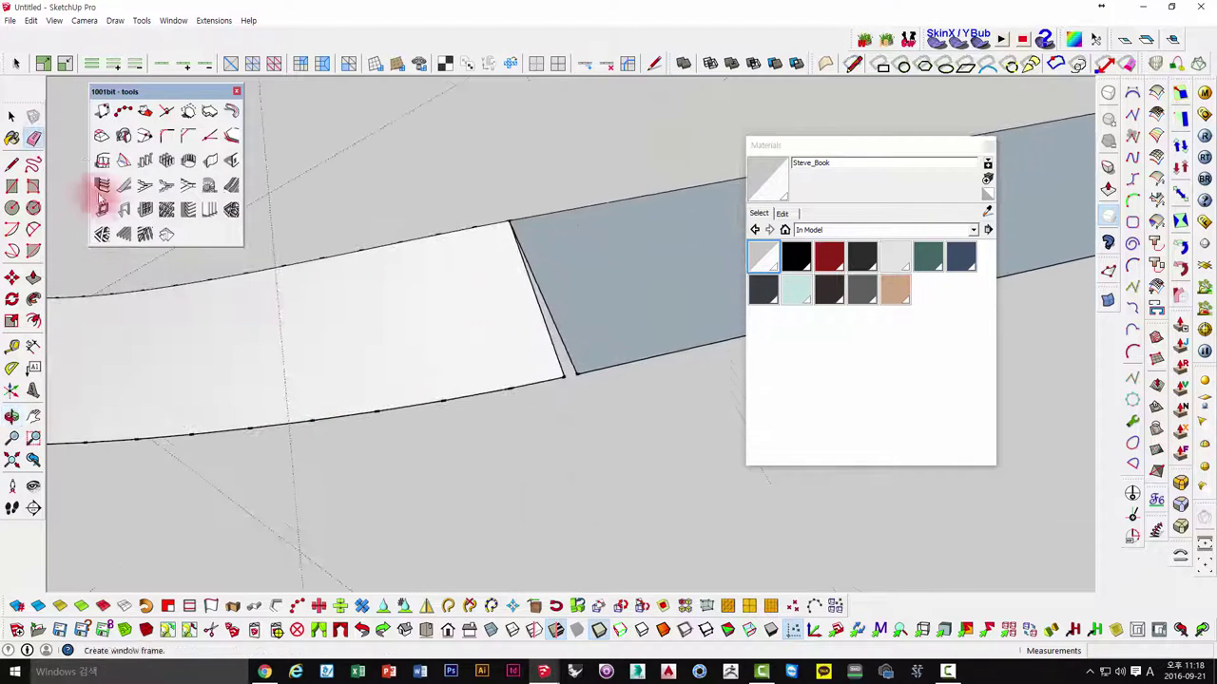
# - Draw a new edge across the seam corner between the curved band and the straight strip
pyautogui.click(13, 166)
pyautogui.click(563, 377)
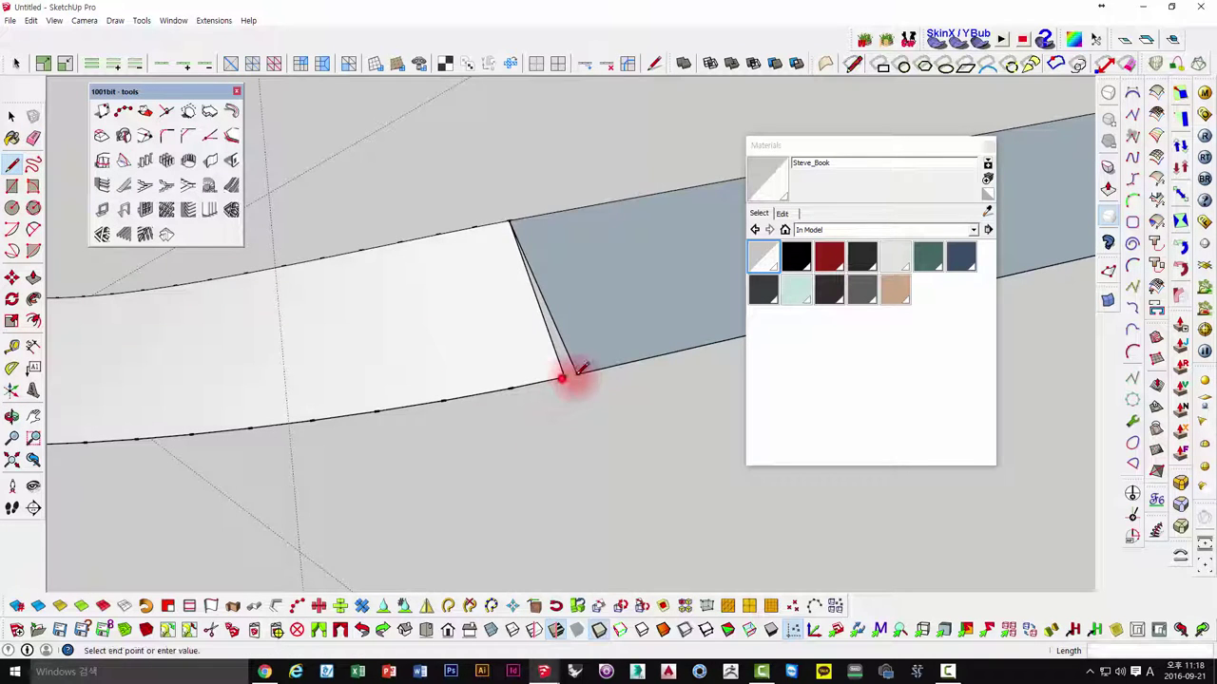
pyautogui.moveTo(582, 371)
pyautogui.mouseDown(button='middle')
pyautogui.moveTo(530, 361)
pyautogui.moveTo(497, 377)
pyautogui.moveTo(339, 389)
pyautogui.moveTo(206, 467)
pyautogui.mouseUp(button='middle')
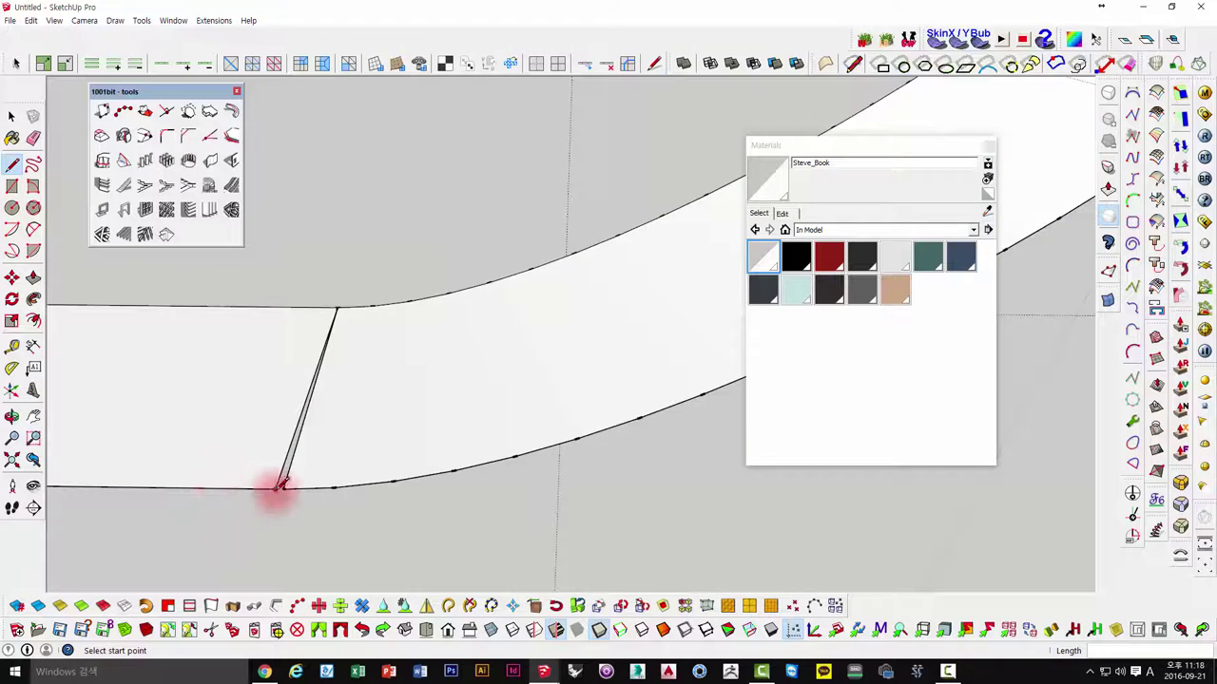
pyautogui.moveTo(279, 484)
pyautogui.mouseDown(button='middle')
pyautogui.moveTo(456, 415)
pyautogui.moveTo(315, 481)
pyautogui.moveTo(622, 338)
pyautogui.moveTo(634, 348)
pyautogui.mouseUp(button='middle')
pyautogui.press('space')
pyautogui.press('e')
pyautogui.press('space')
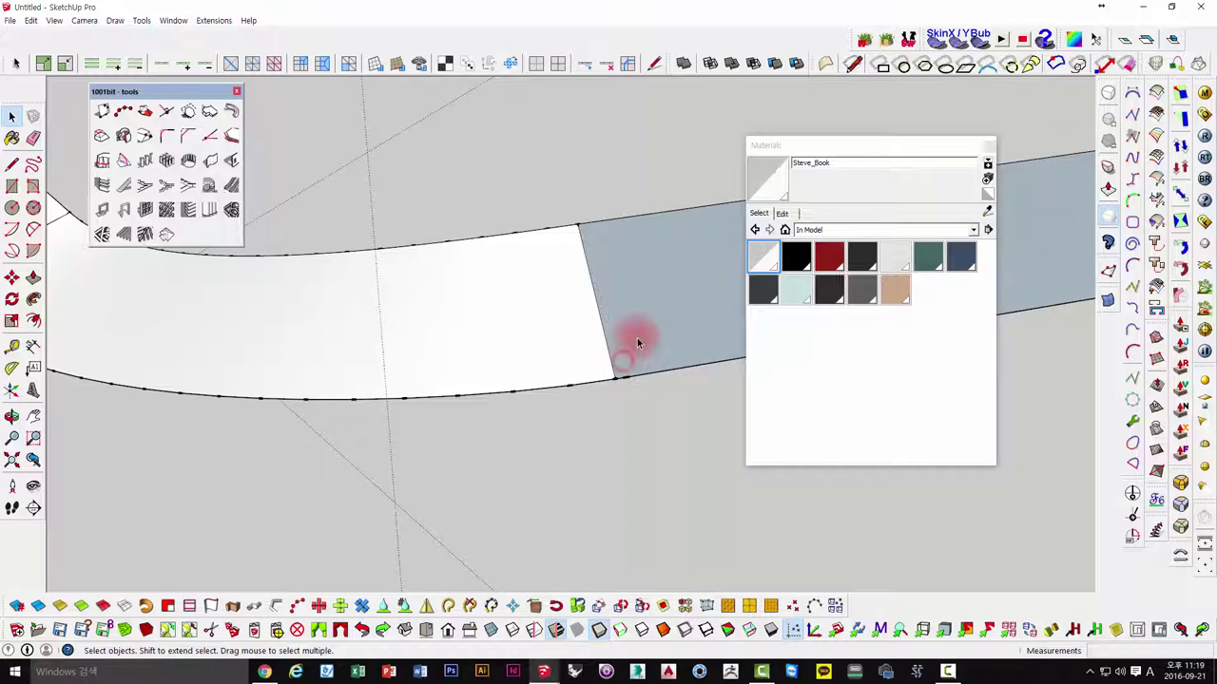
# - Reverse the grey strip face, check the seam, and select the band face beside it
pyautogui.rightClick(635, 341)
pyautogui.click(684, 463)
pyautogui.moveTo(685, 463)
pyautogui.mouseDown(button='middle')
pyautogui.moveTo(460, 440)
pyautogui.moveTo(305, 494)
pyautogui.moveTo(507, 413)
pyautogui.moveTo(526, 440)
pyautogui.moveTo(505, 428)
pyautogui.moveTo(483, 373)
pyautogui.moveTo(583, 377)
pyautogui.moveTo(557, 345)
pyautogui.moveTo(662, 312)
pyautogui.moveTo(663, 355)
pyautogui.moveTo(511, 425)
pyautogui.moveTo(469, 484)
pyautogui.moveTo(389, 497)
pyautogui.moveTo(524, 505)
pyautogui.moveTo(729, 446)
pyautogui.moveTo(598, 239)
pyautogui.moveTo(410, 283)
pyautogui.mouseUp(button='middle')
pyautogui.press('e')
pyautogui.press('space')
pyautogui.click(502, 408)
pyautogui.scroll(2, 571, 367)
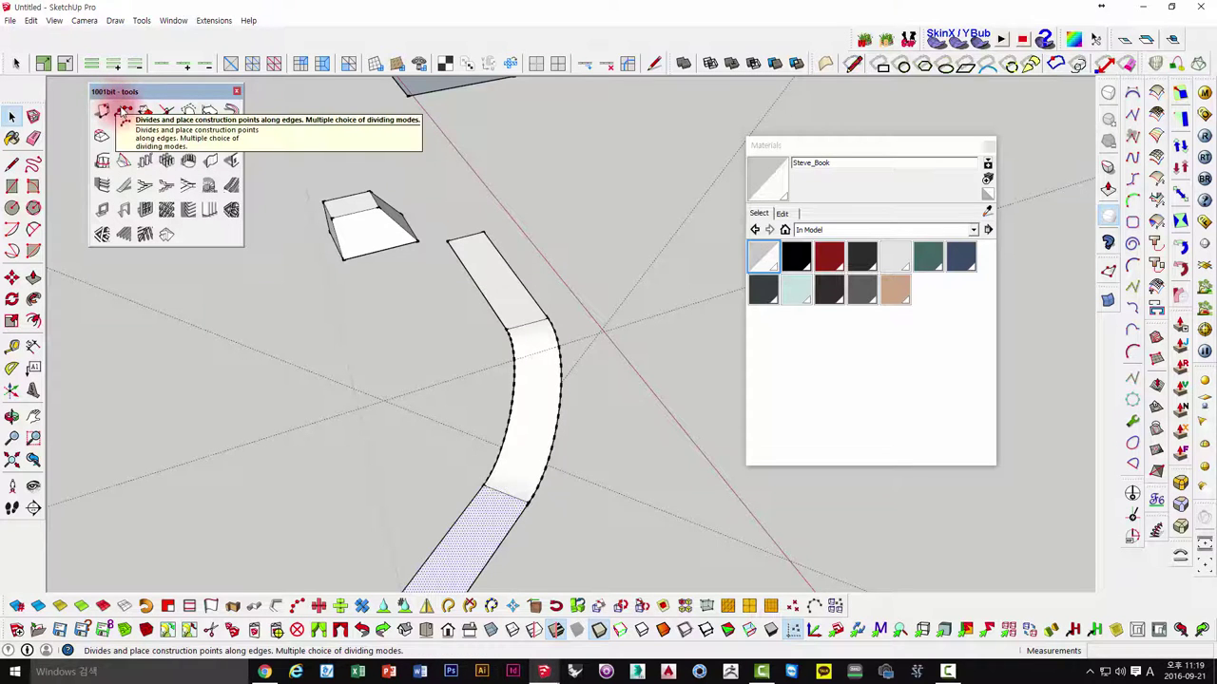
pyautogui.moveTo(562, 307)
pyautogui.mouseDown(button='middle')
pyautogui.moveTo(554, 271)
pyautogui.moveTo(589, 229)
pyautogui.moveTo(519, 345)
pyautogui.moveTo(521, 390)
pyautogui.mouseUp(button='middle')
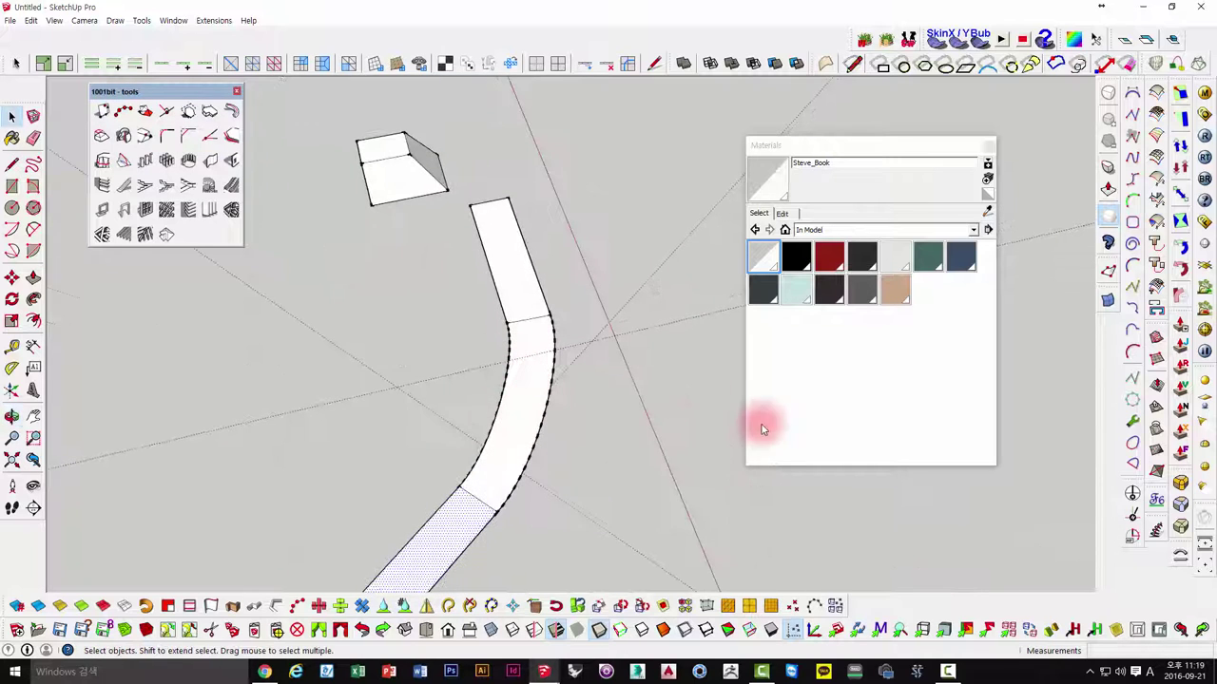
pyautogui.moveTo(510, 247)
pyautogui.mouseDown(button='middle')
pyautogui.moveTo(415, 252)
pyautogui.moveTo(470, 307)
pyautogui.moveTo(481, 274)
pyautogui.moveTo(462, 298)
pyautogui.moveTo(549, 290)
pyautogui.mouseUp(button='middle')
pyautogui.scroll(3, 475, 310)
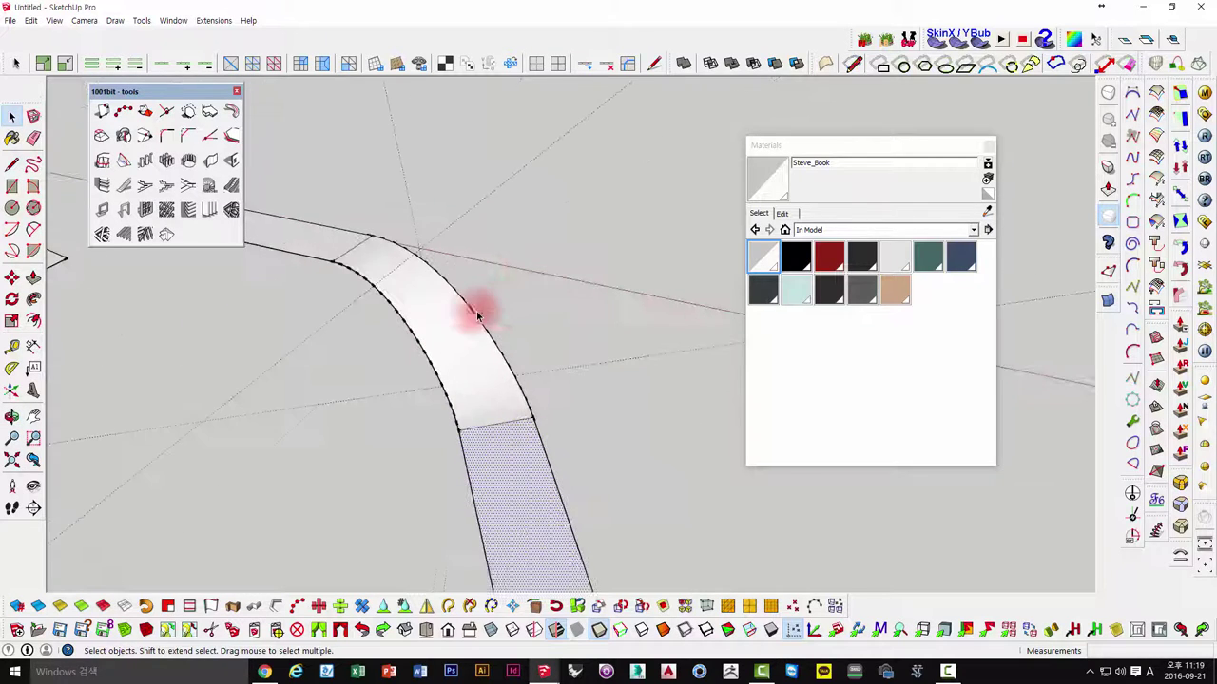
pyautogui.moveTo(475, 310)
pyautogui.mouseDown(button='middle')
pyautogui.moveTo(441, 274)
pyautogui.moveTo(367, 277)
pyautogui.mouseUp(button='middle')
pyautogui.moveTo(447, 243); pyautogui.dragTo(462, 234)
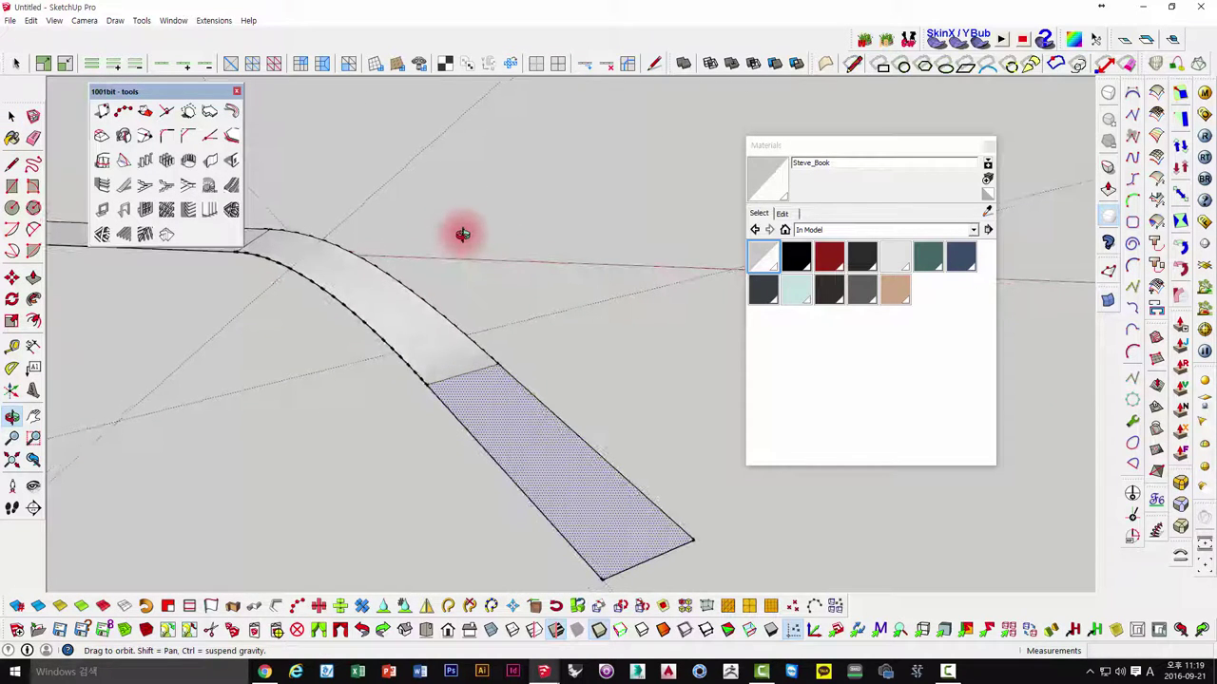
pyautogui.moveTo(462, 234); pyautogui.dragTo(460, 234, button='middle')
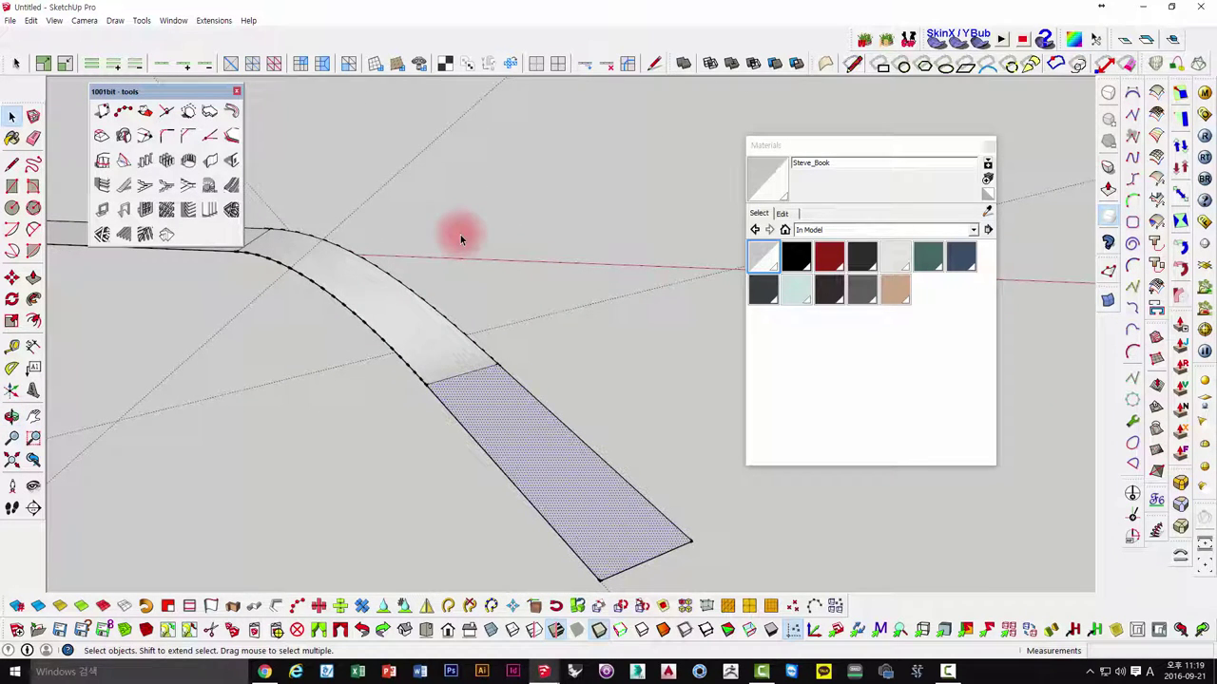